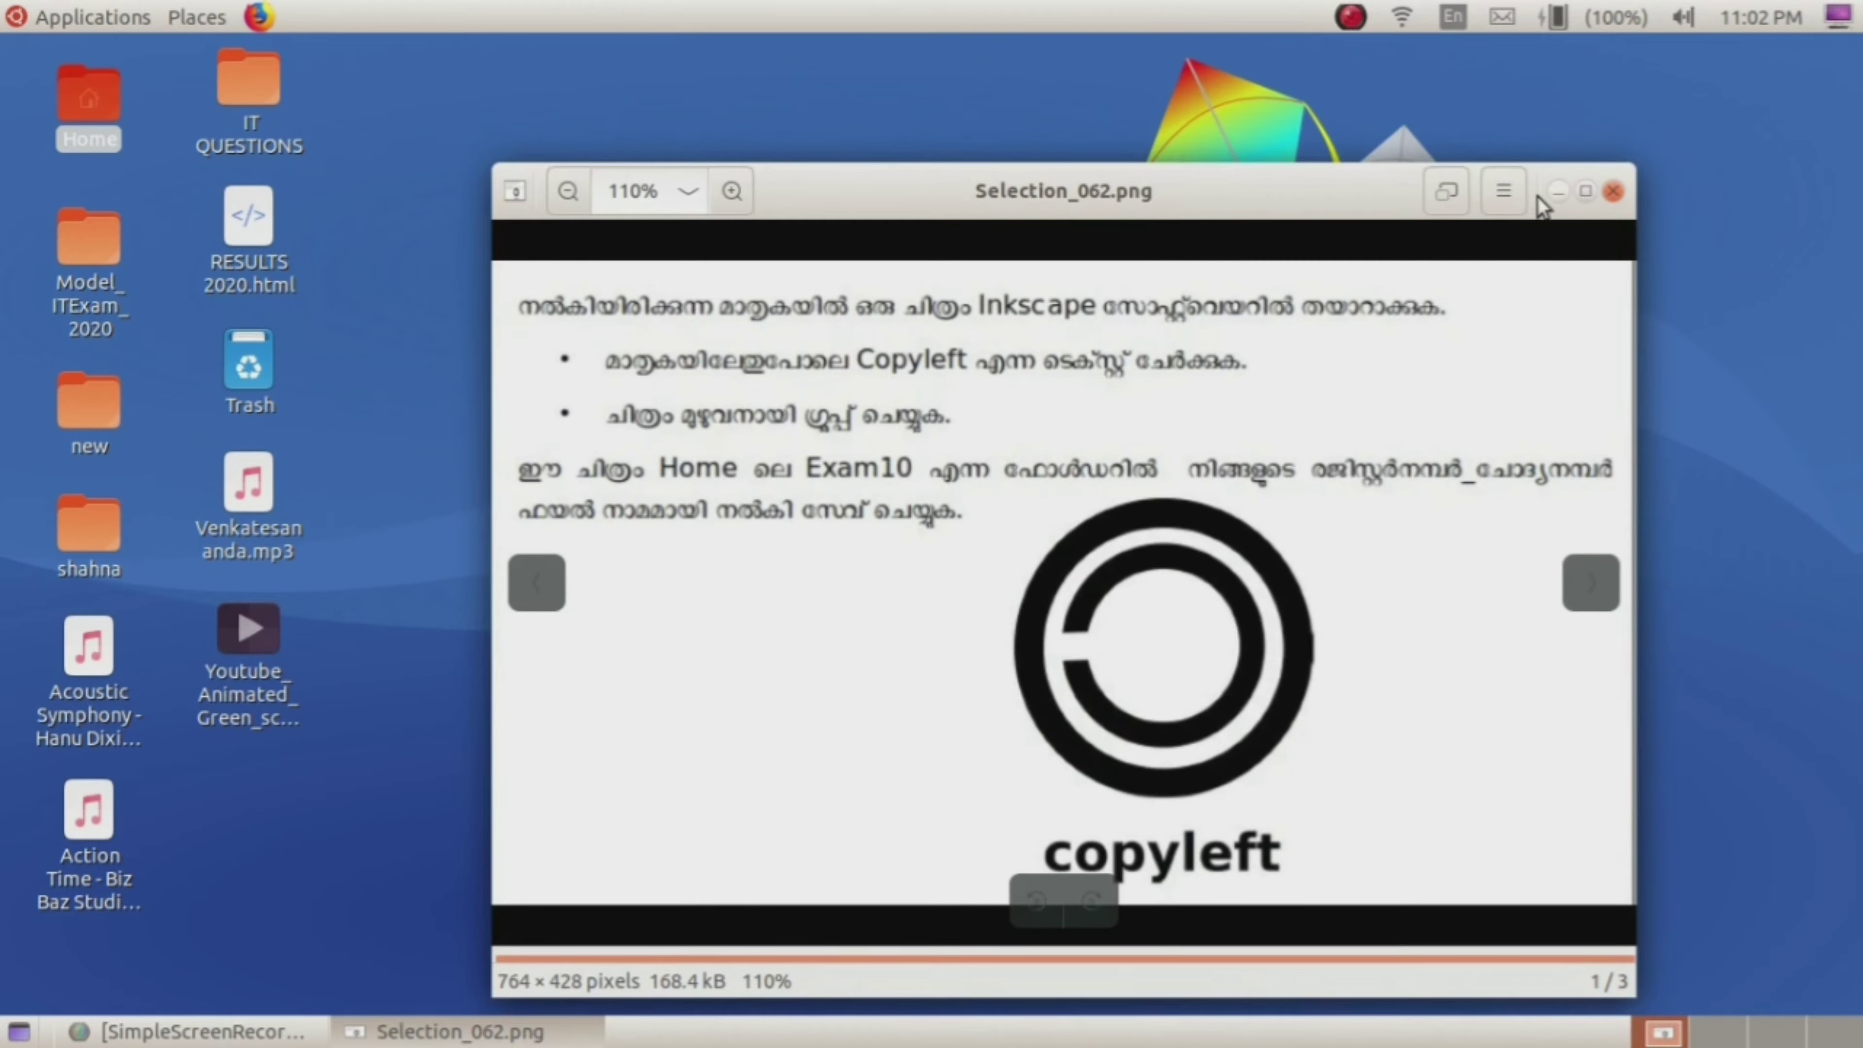
# Step: Move the Selection_062.png reference window toward the upper-left of the desktop
pyautogui.moveTo(1208, 207); pyautogui.dragTo(1048, 79)
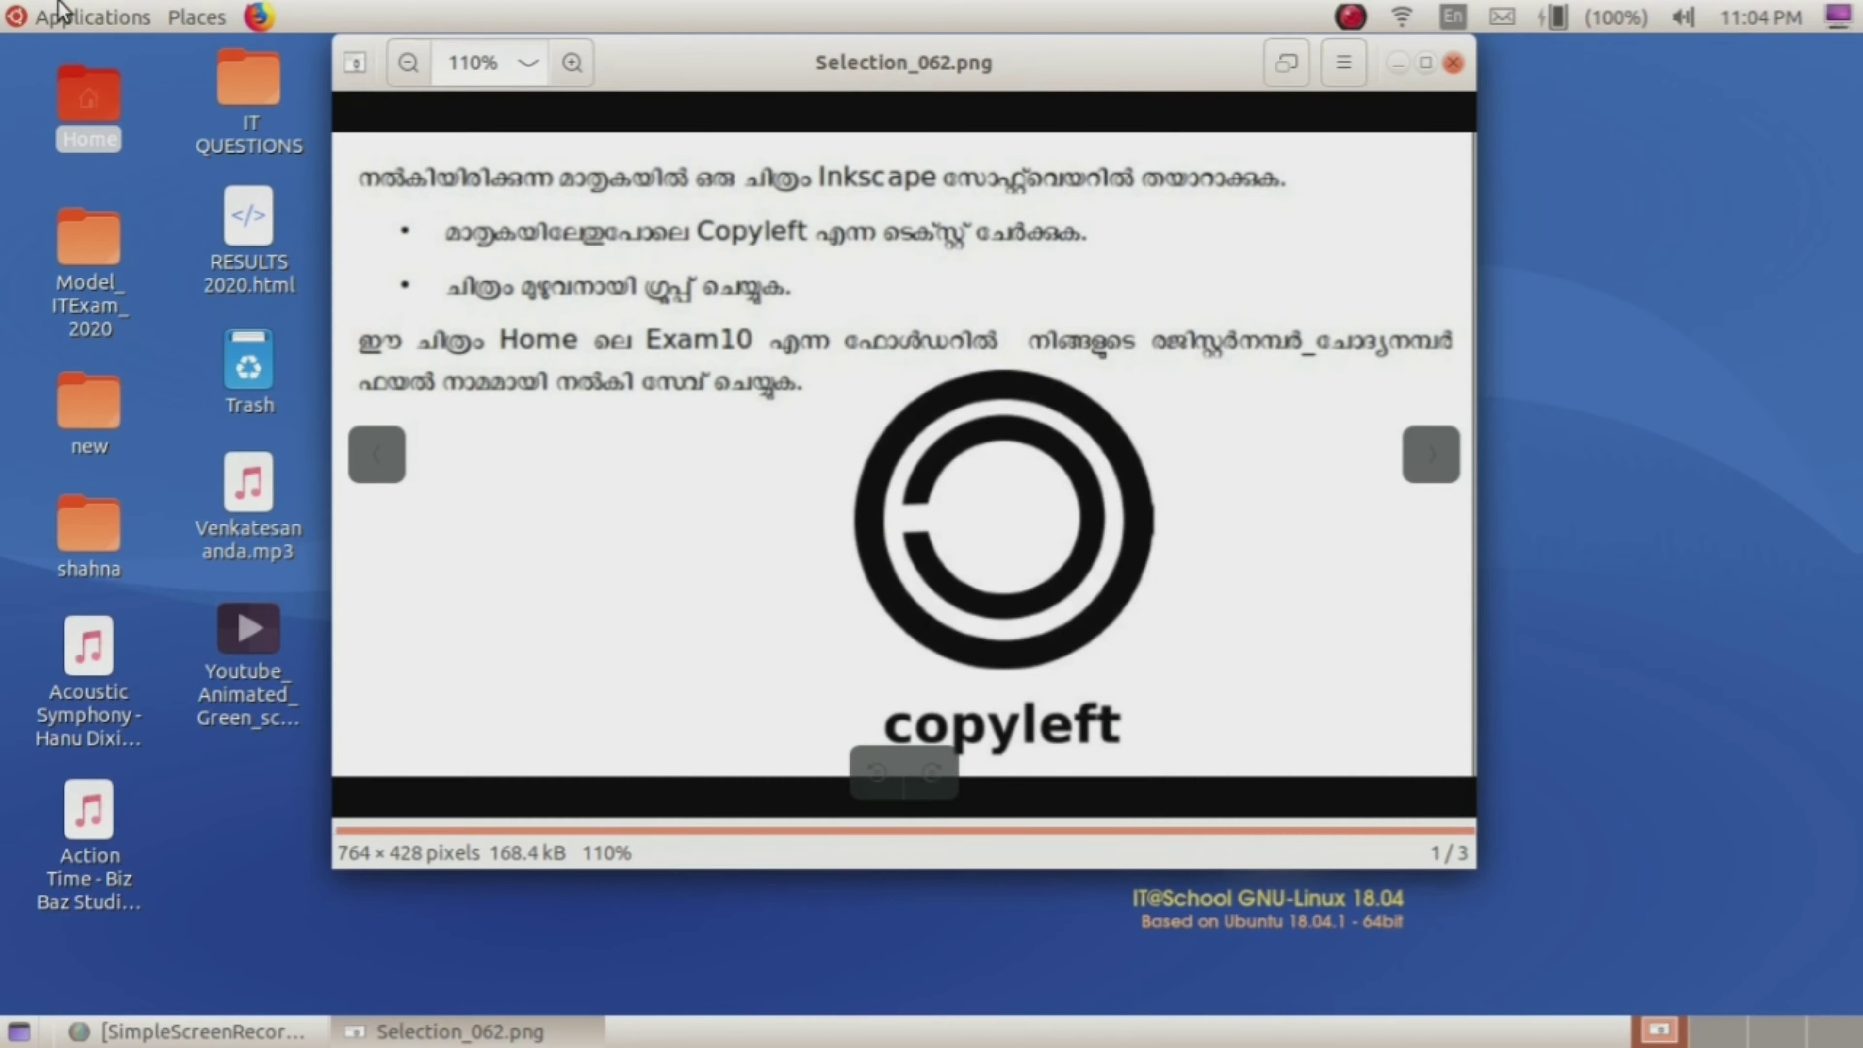
# Step: Launch Inkscape Vector Graphics Editor from the Applications menu to get a blank document
pyautogui.click(89, 21)
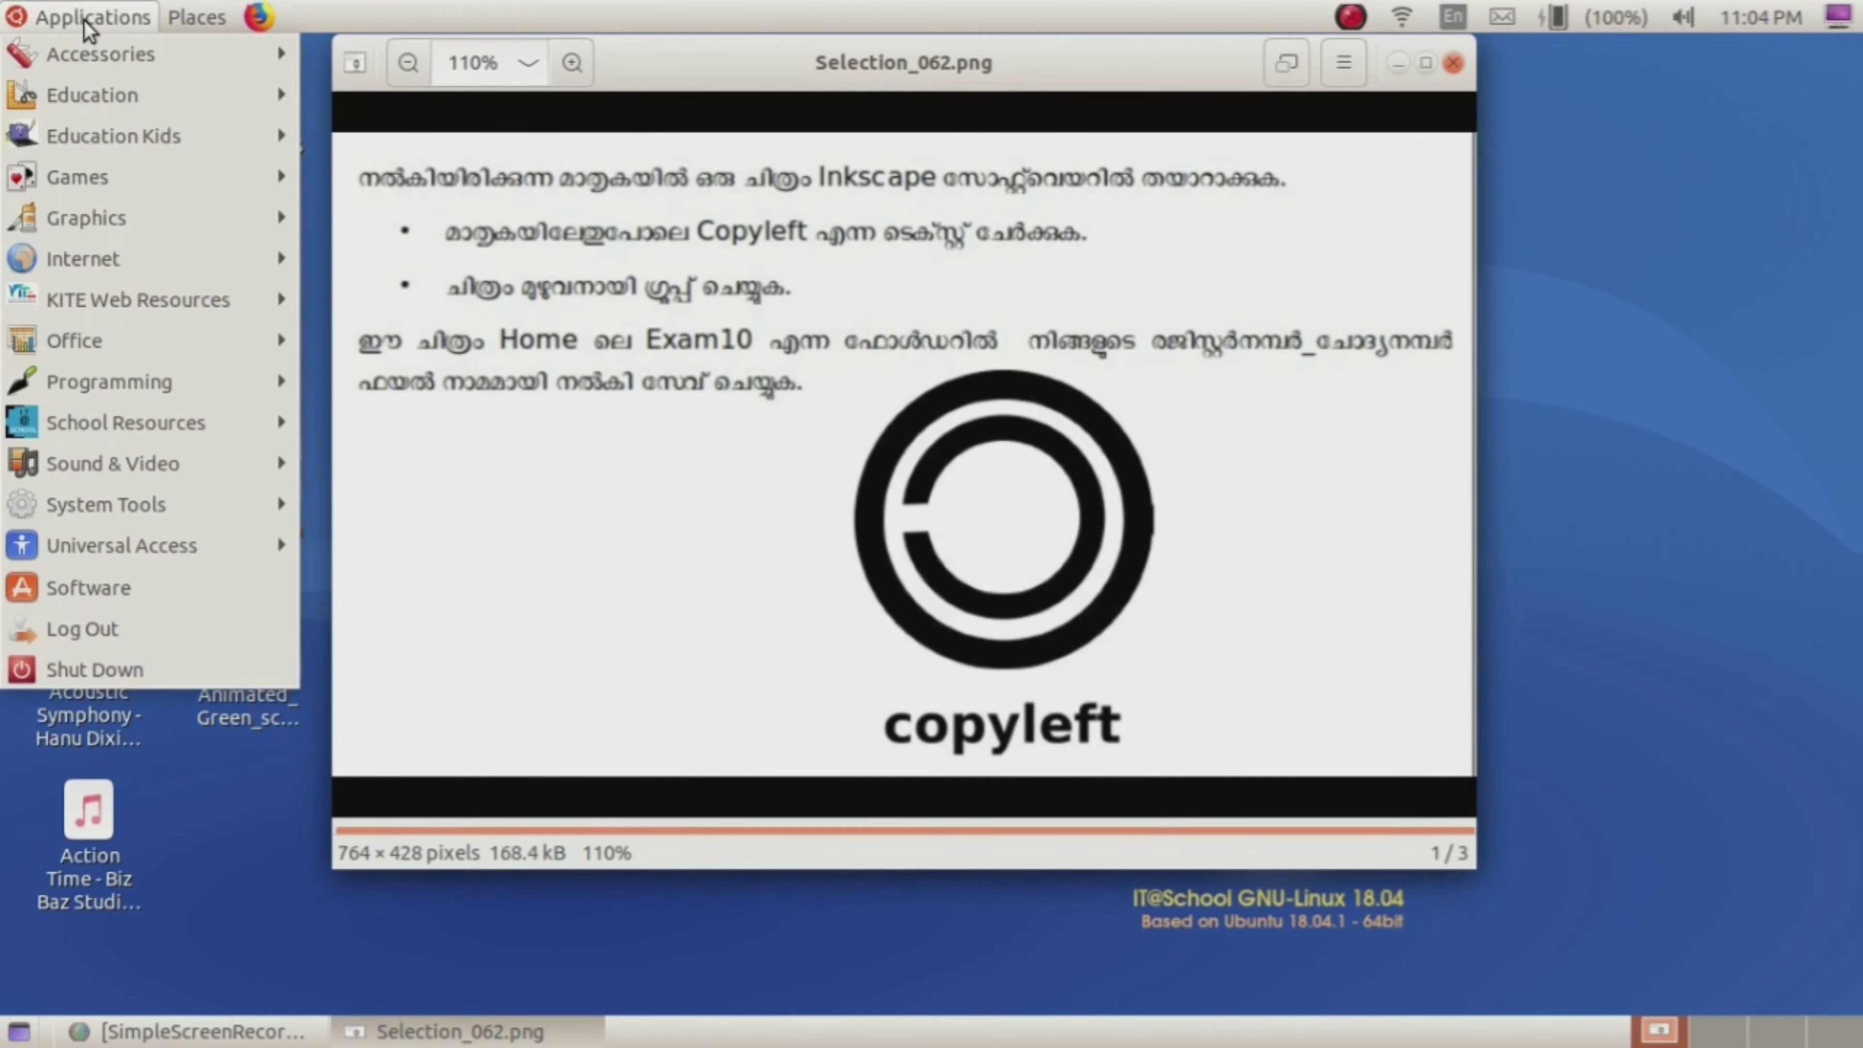
pyautogui.moveTo(112, 135)
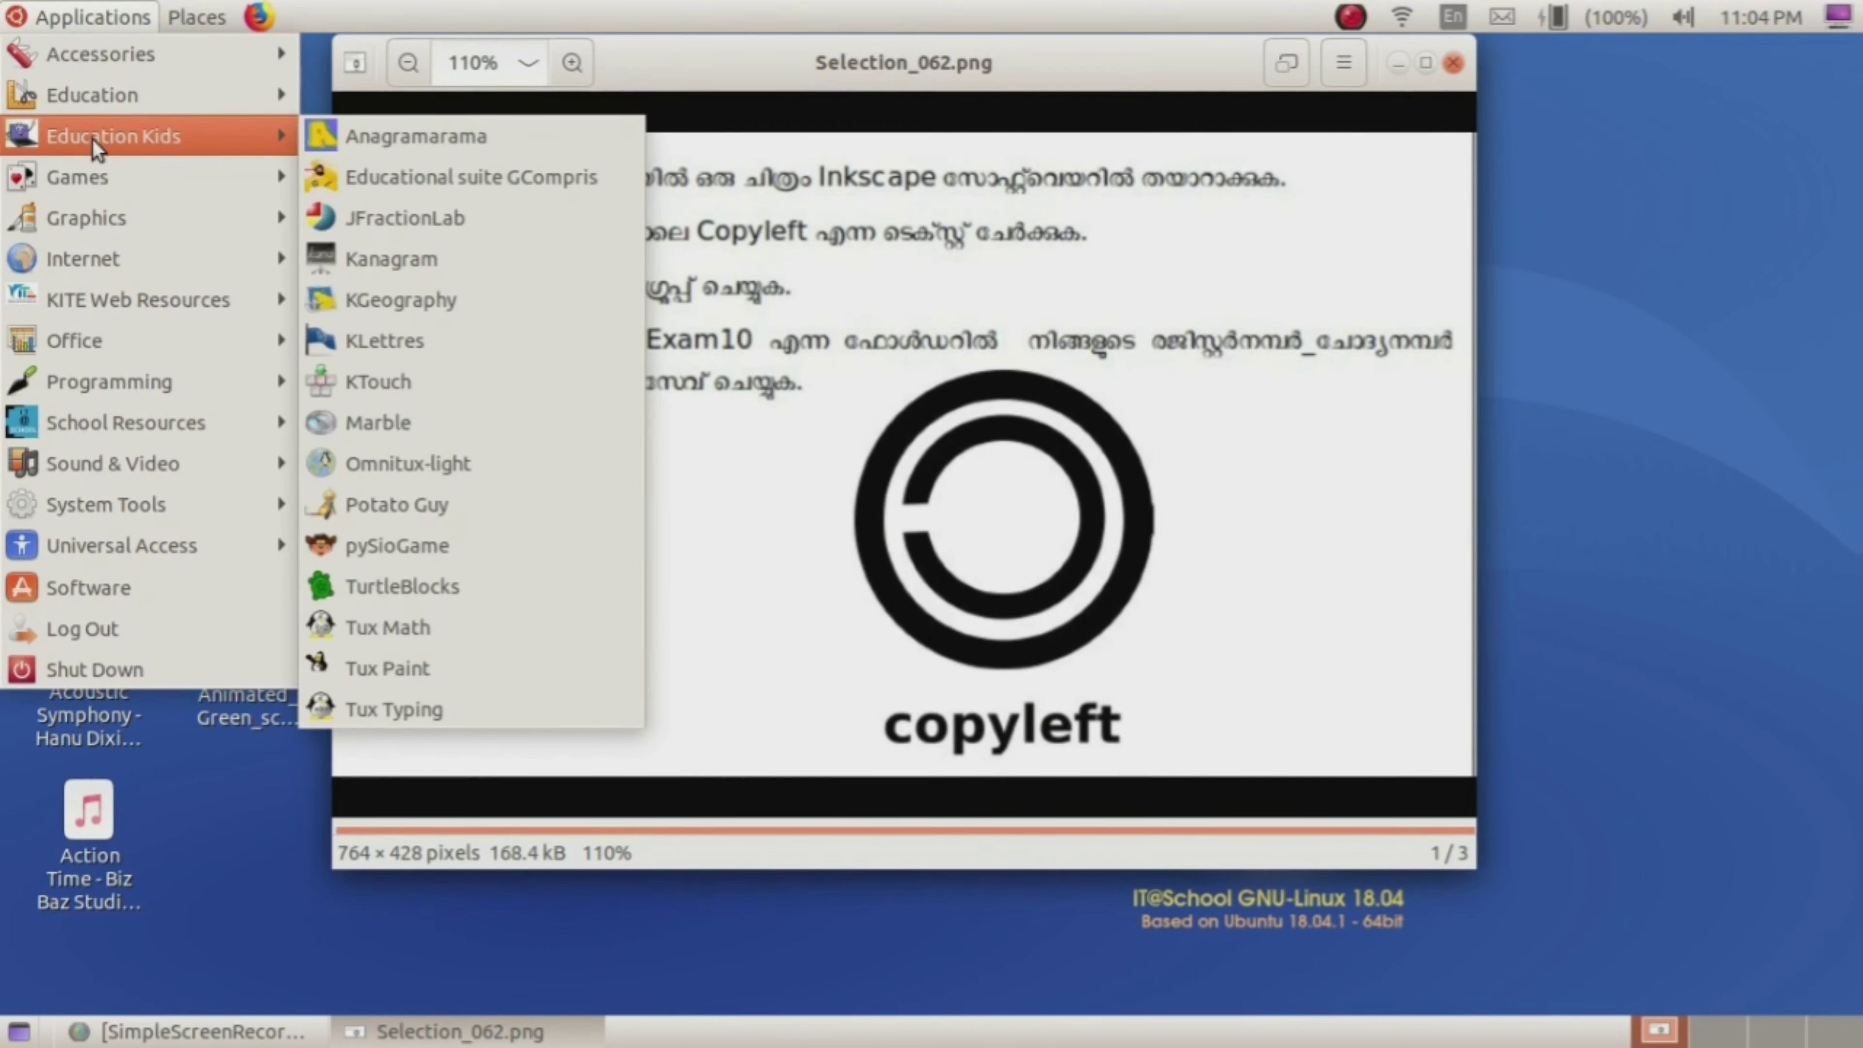
pyautogui.click(534, 510)
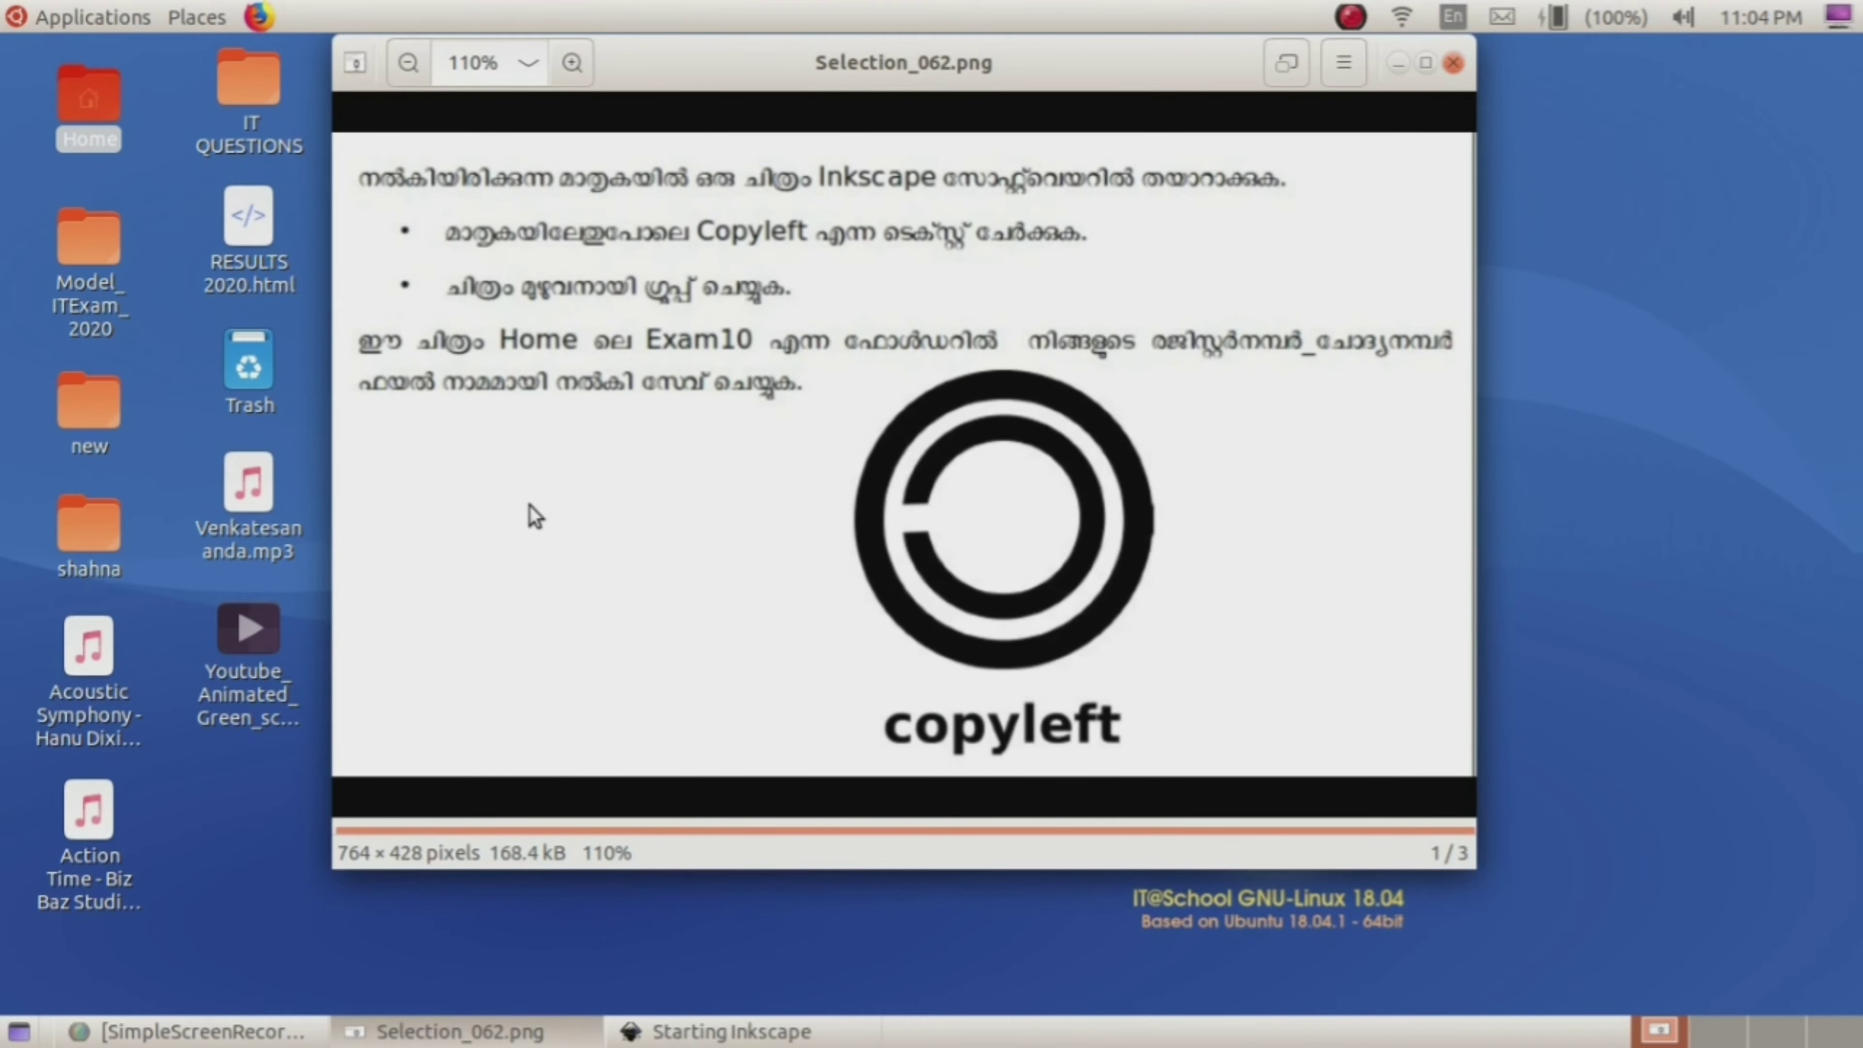
pyautogui.click(73, 21)
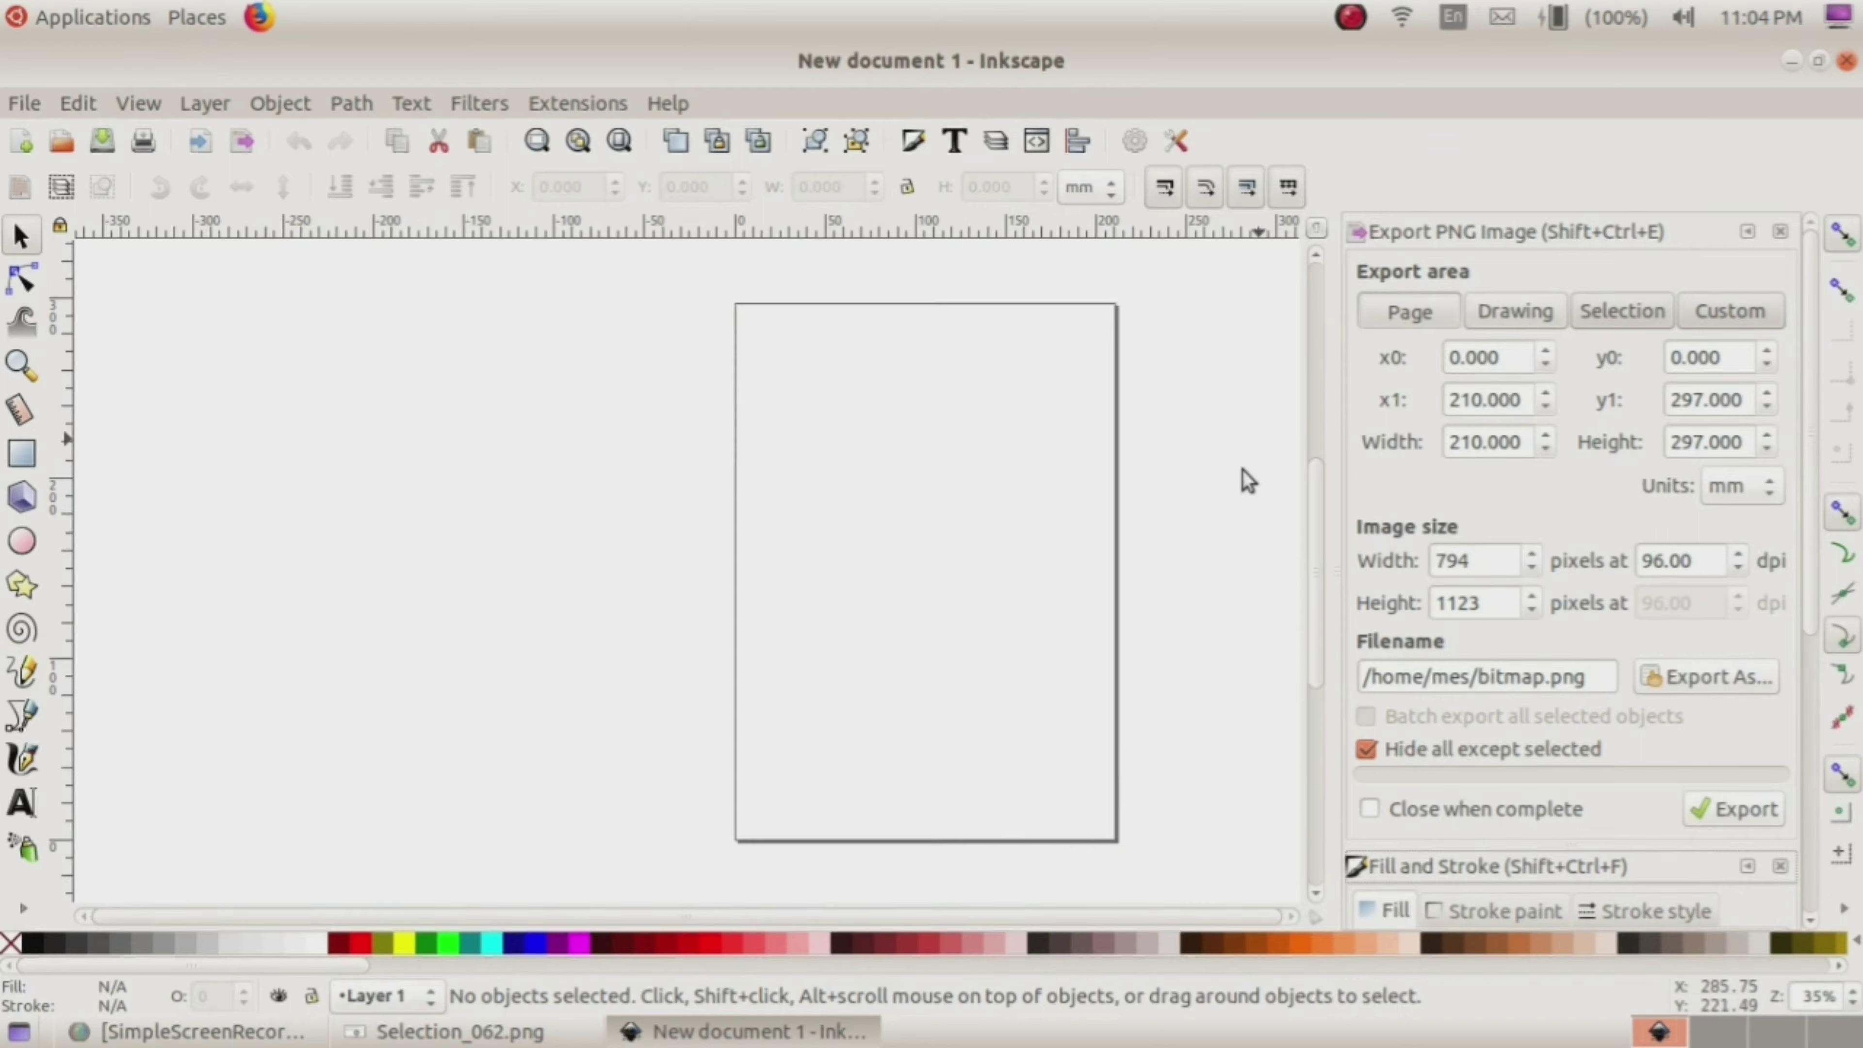
# Step: Turn off Show page border in Document Properties, then briefly review the reference image
pyautogui.click(24, 103)
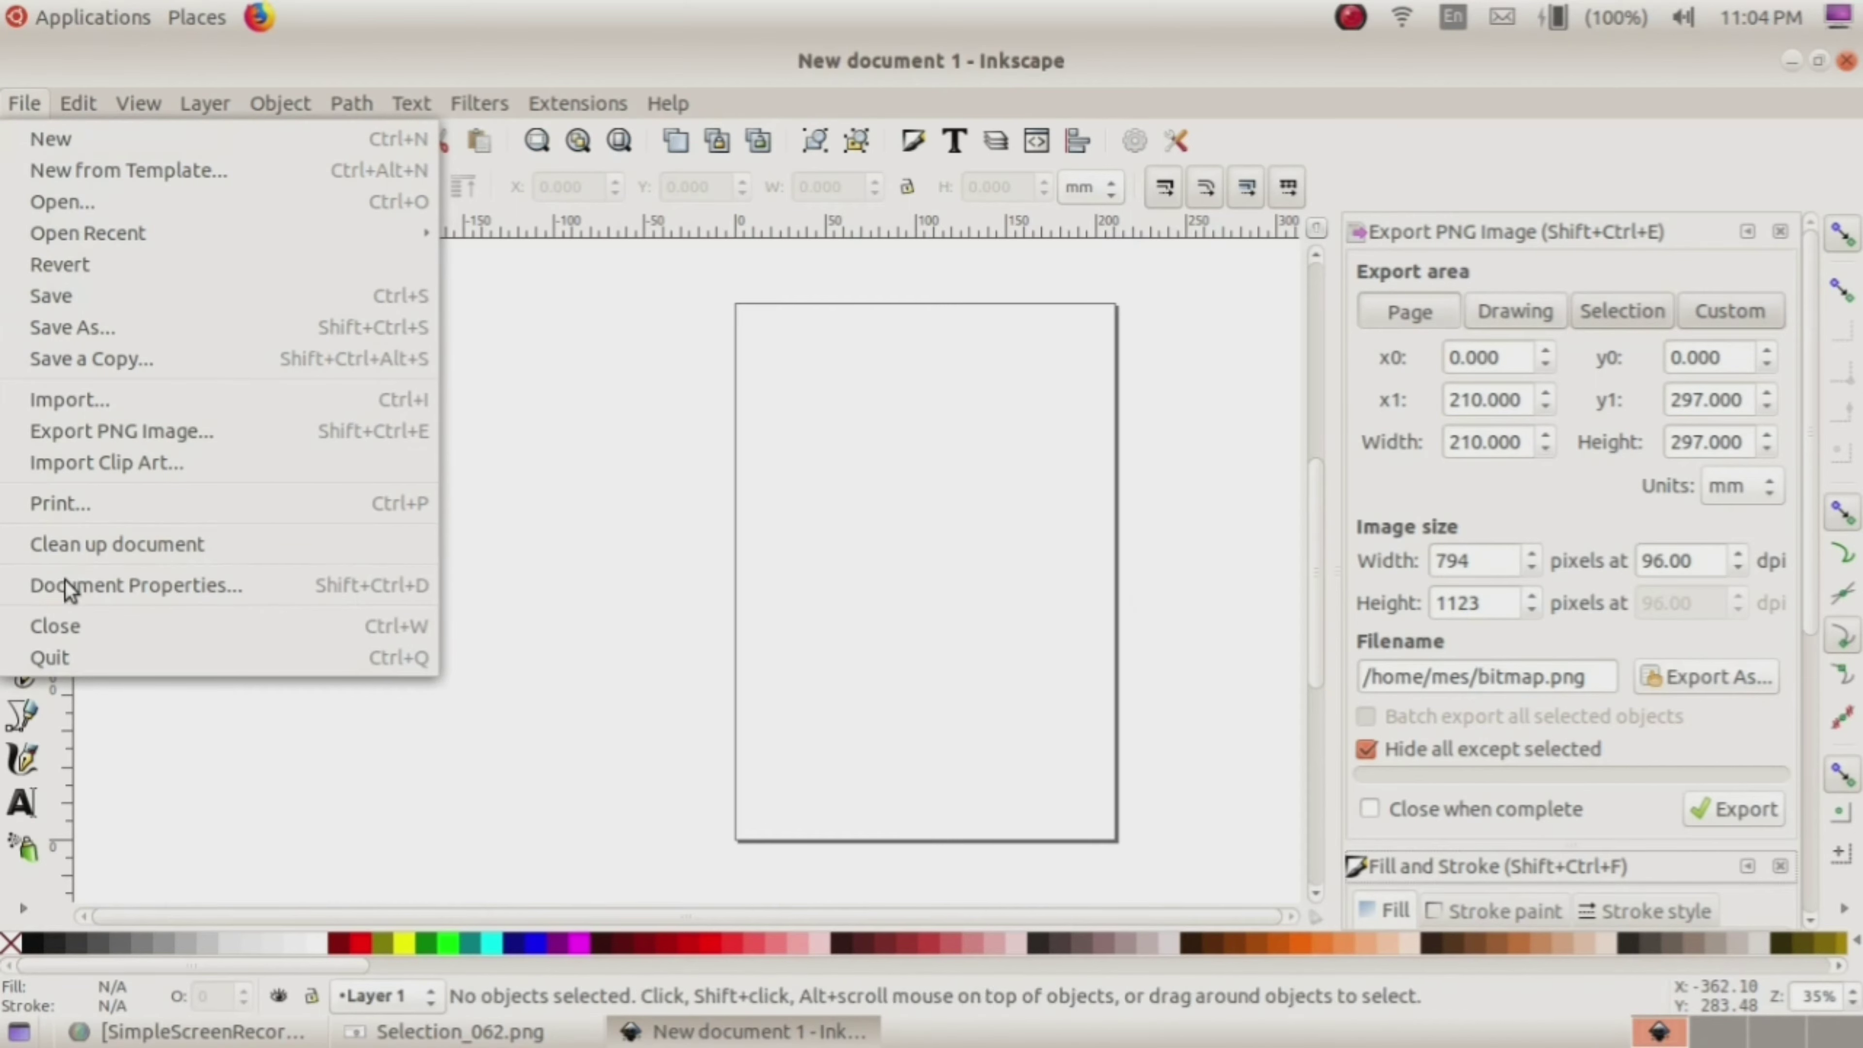
pyautogui.click(90, 599)
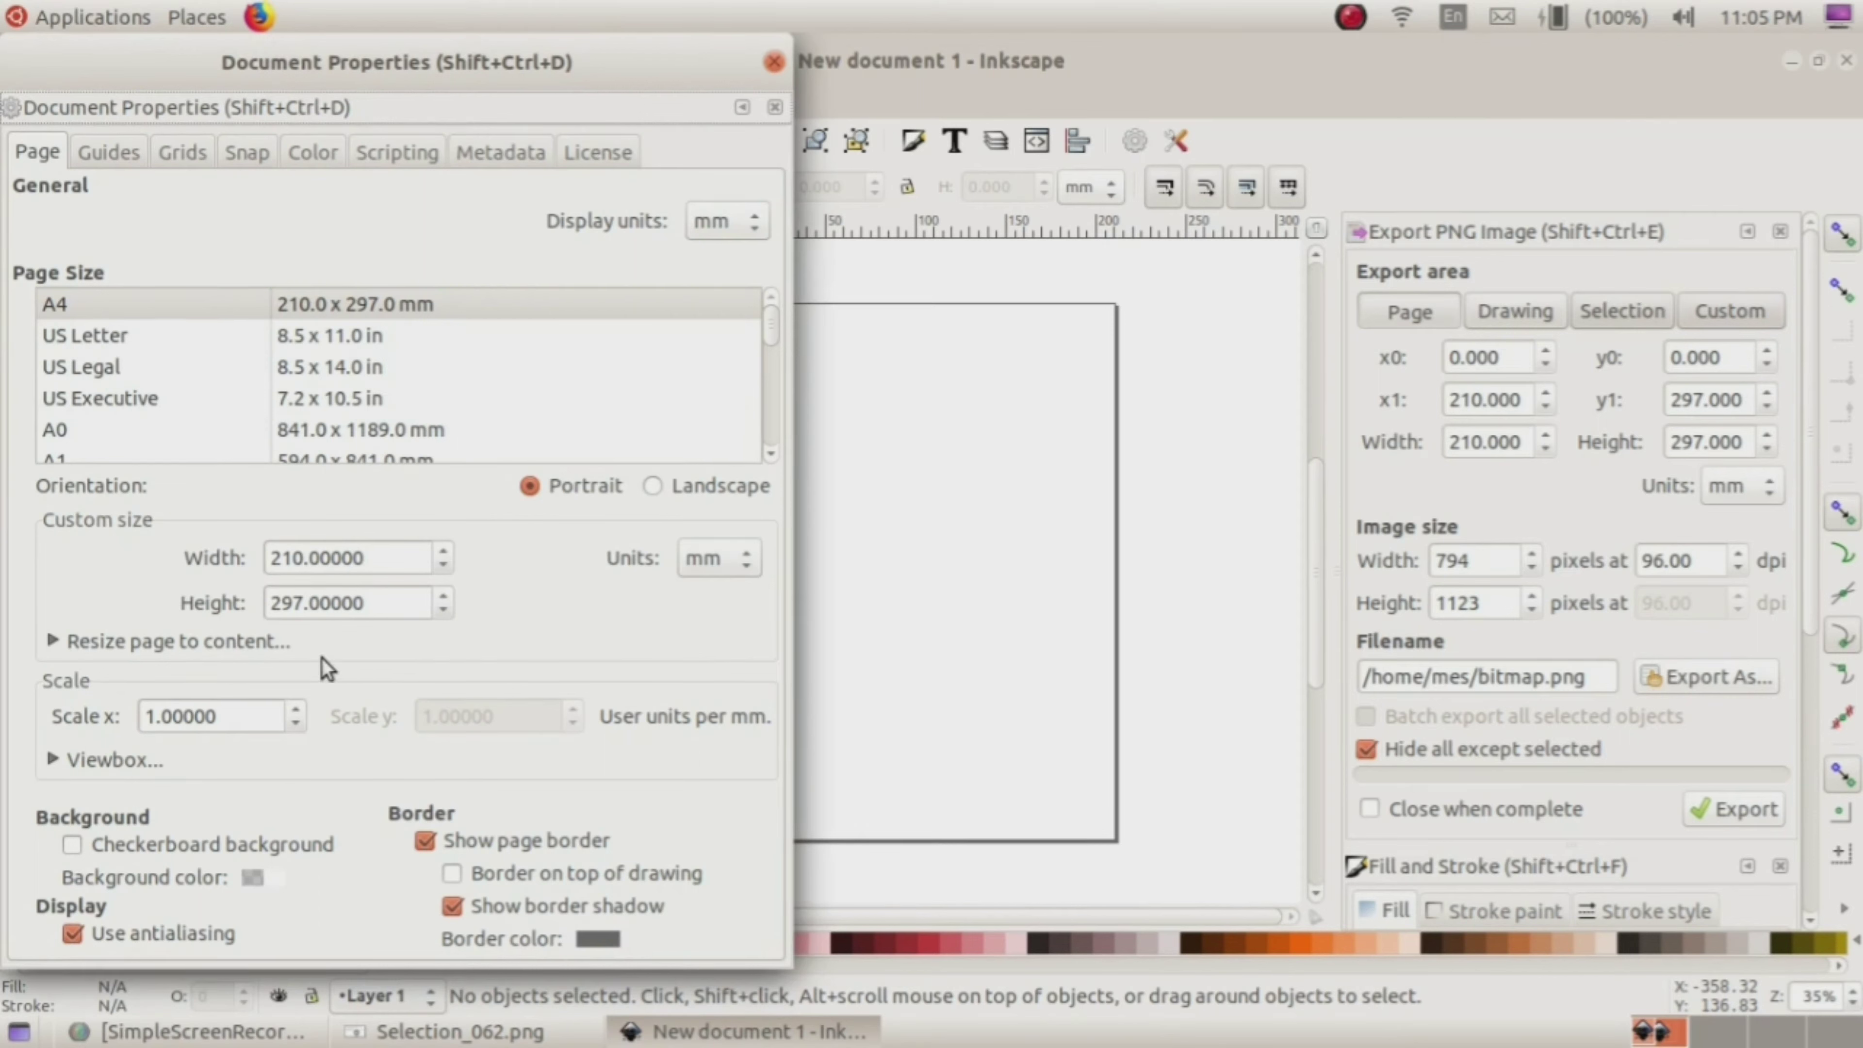
pyautogui.click(424, 840)
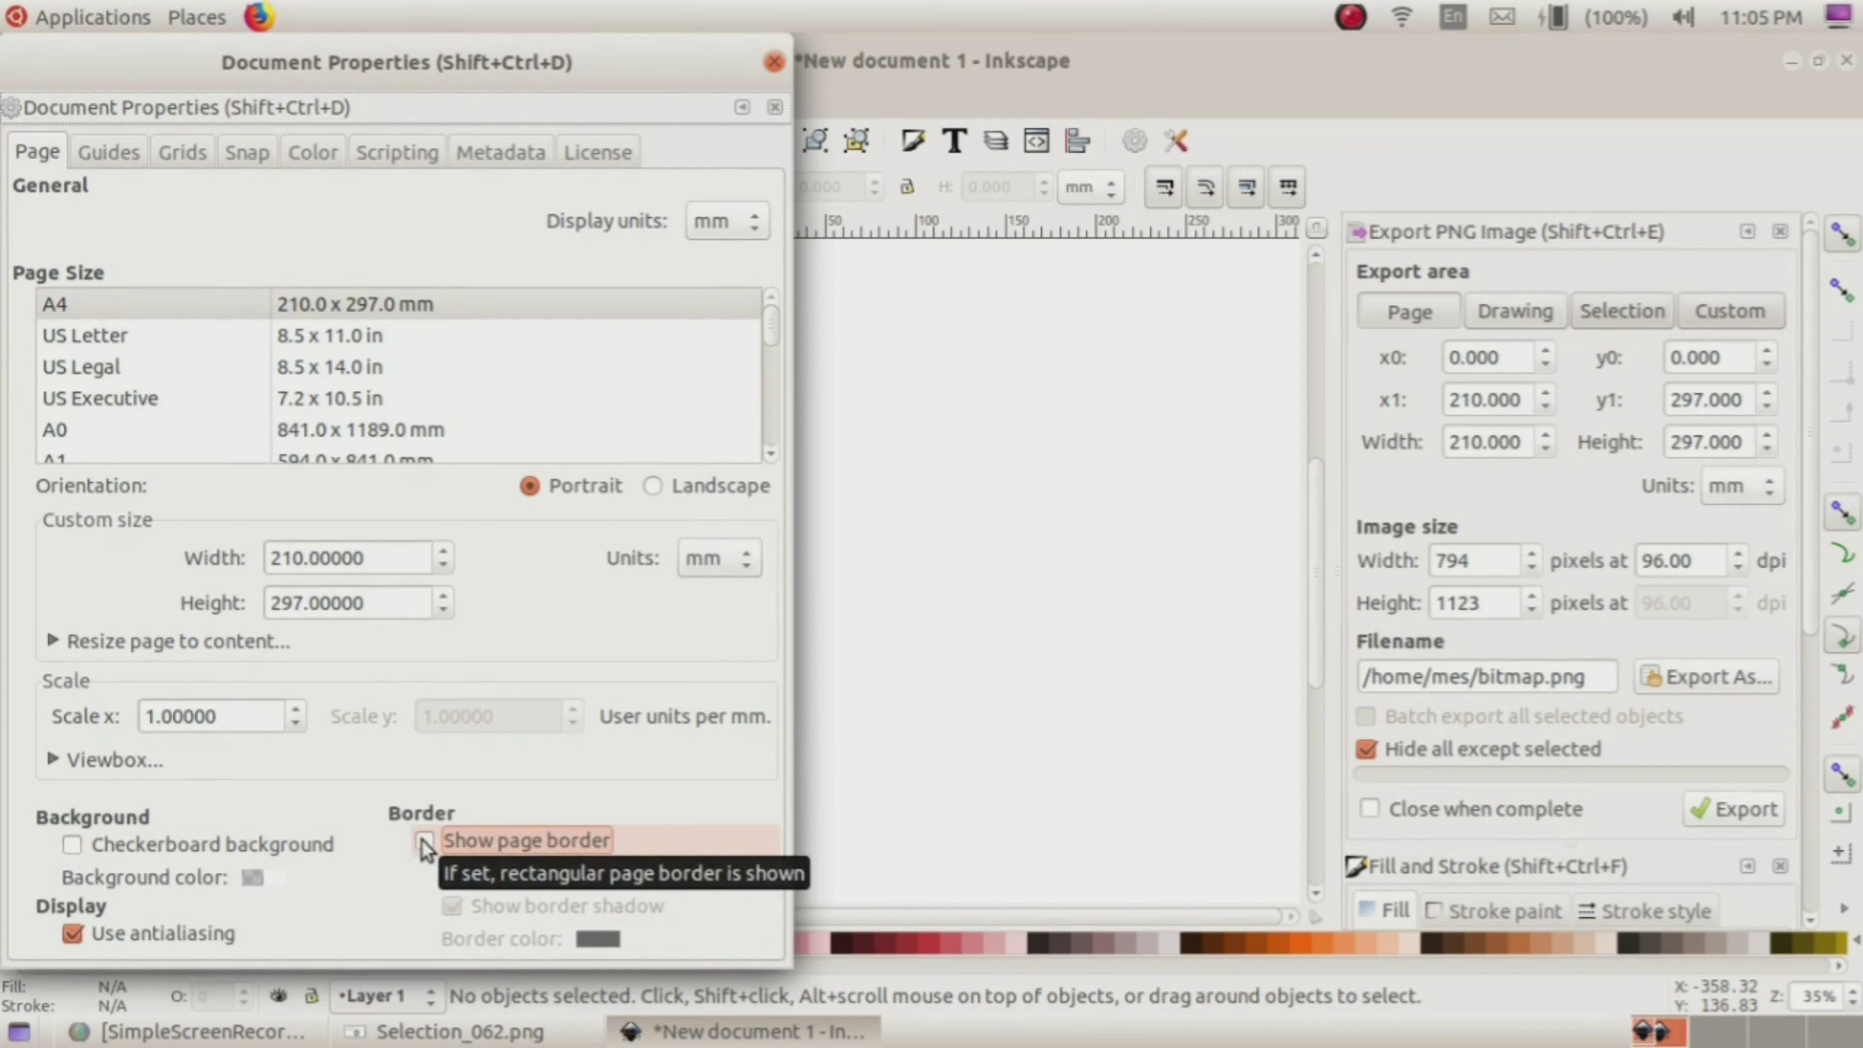
pyautogui.click(775, 62)
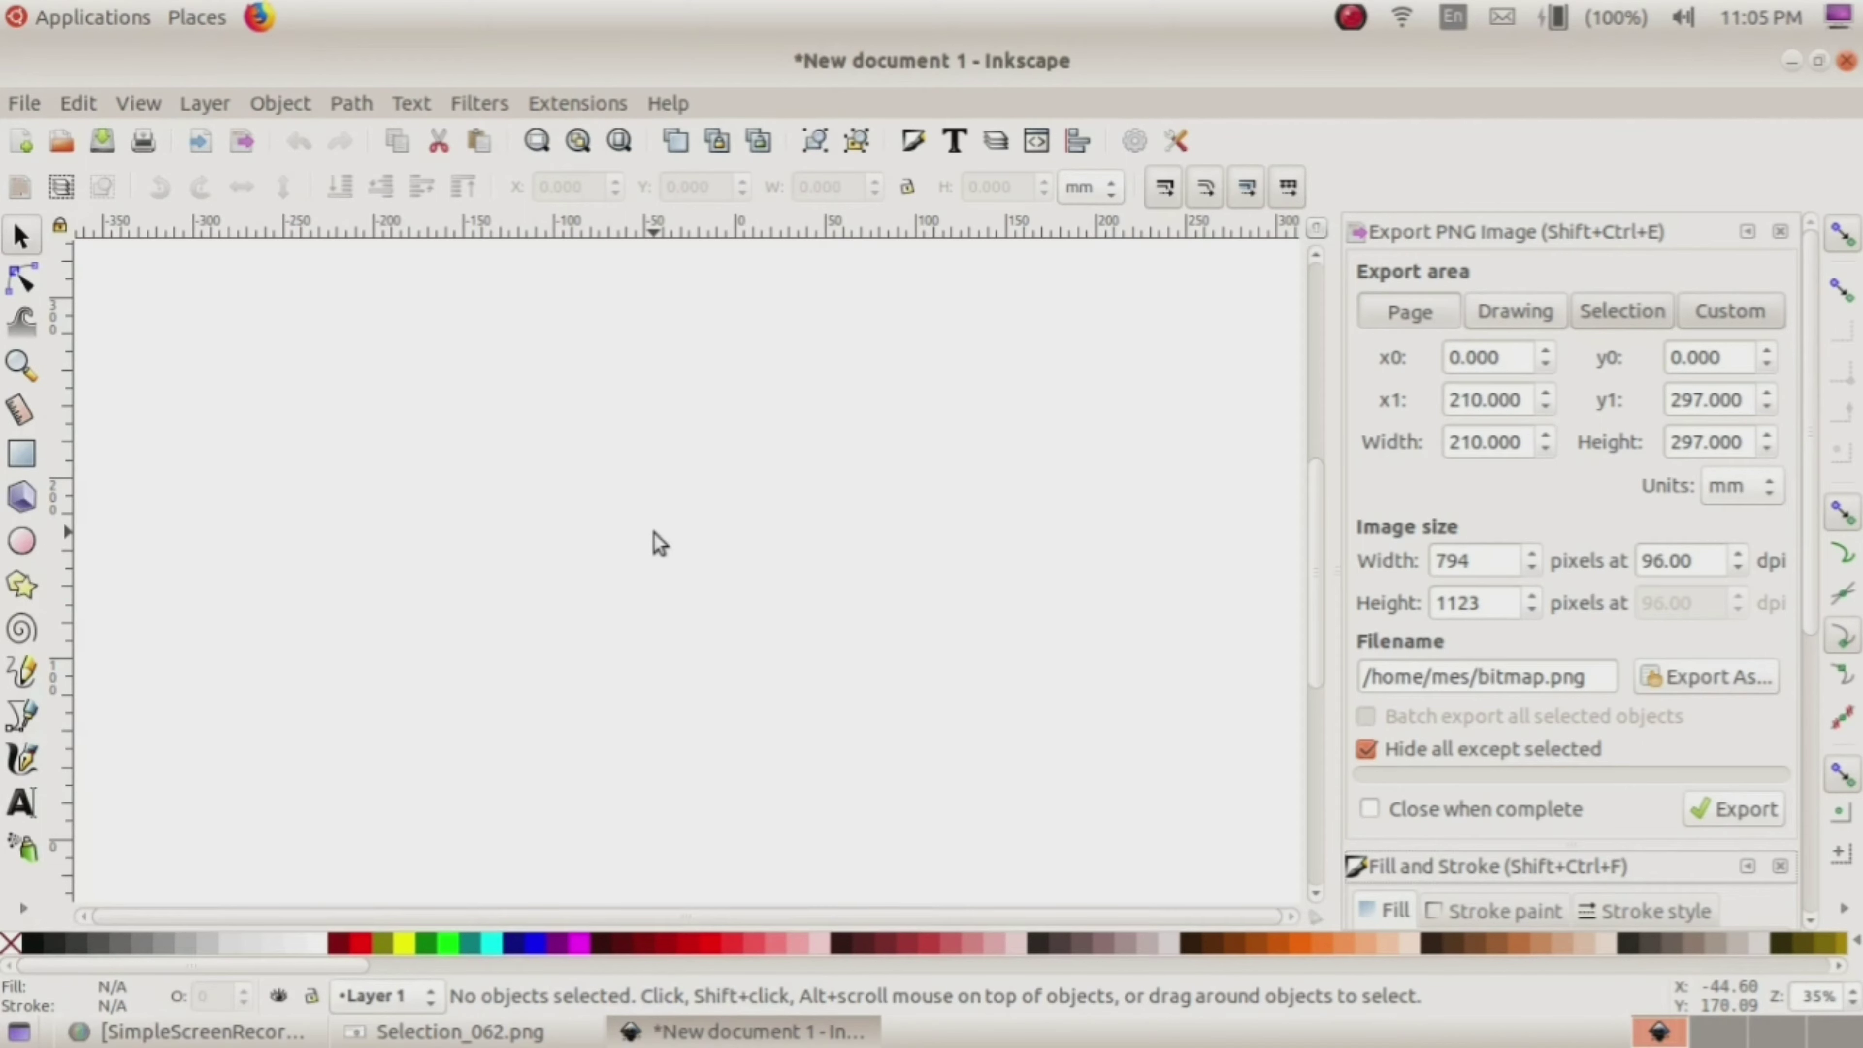
pyautogui.click(455, 1035)
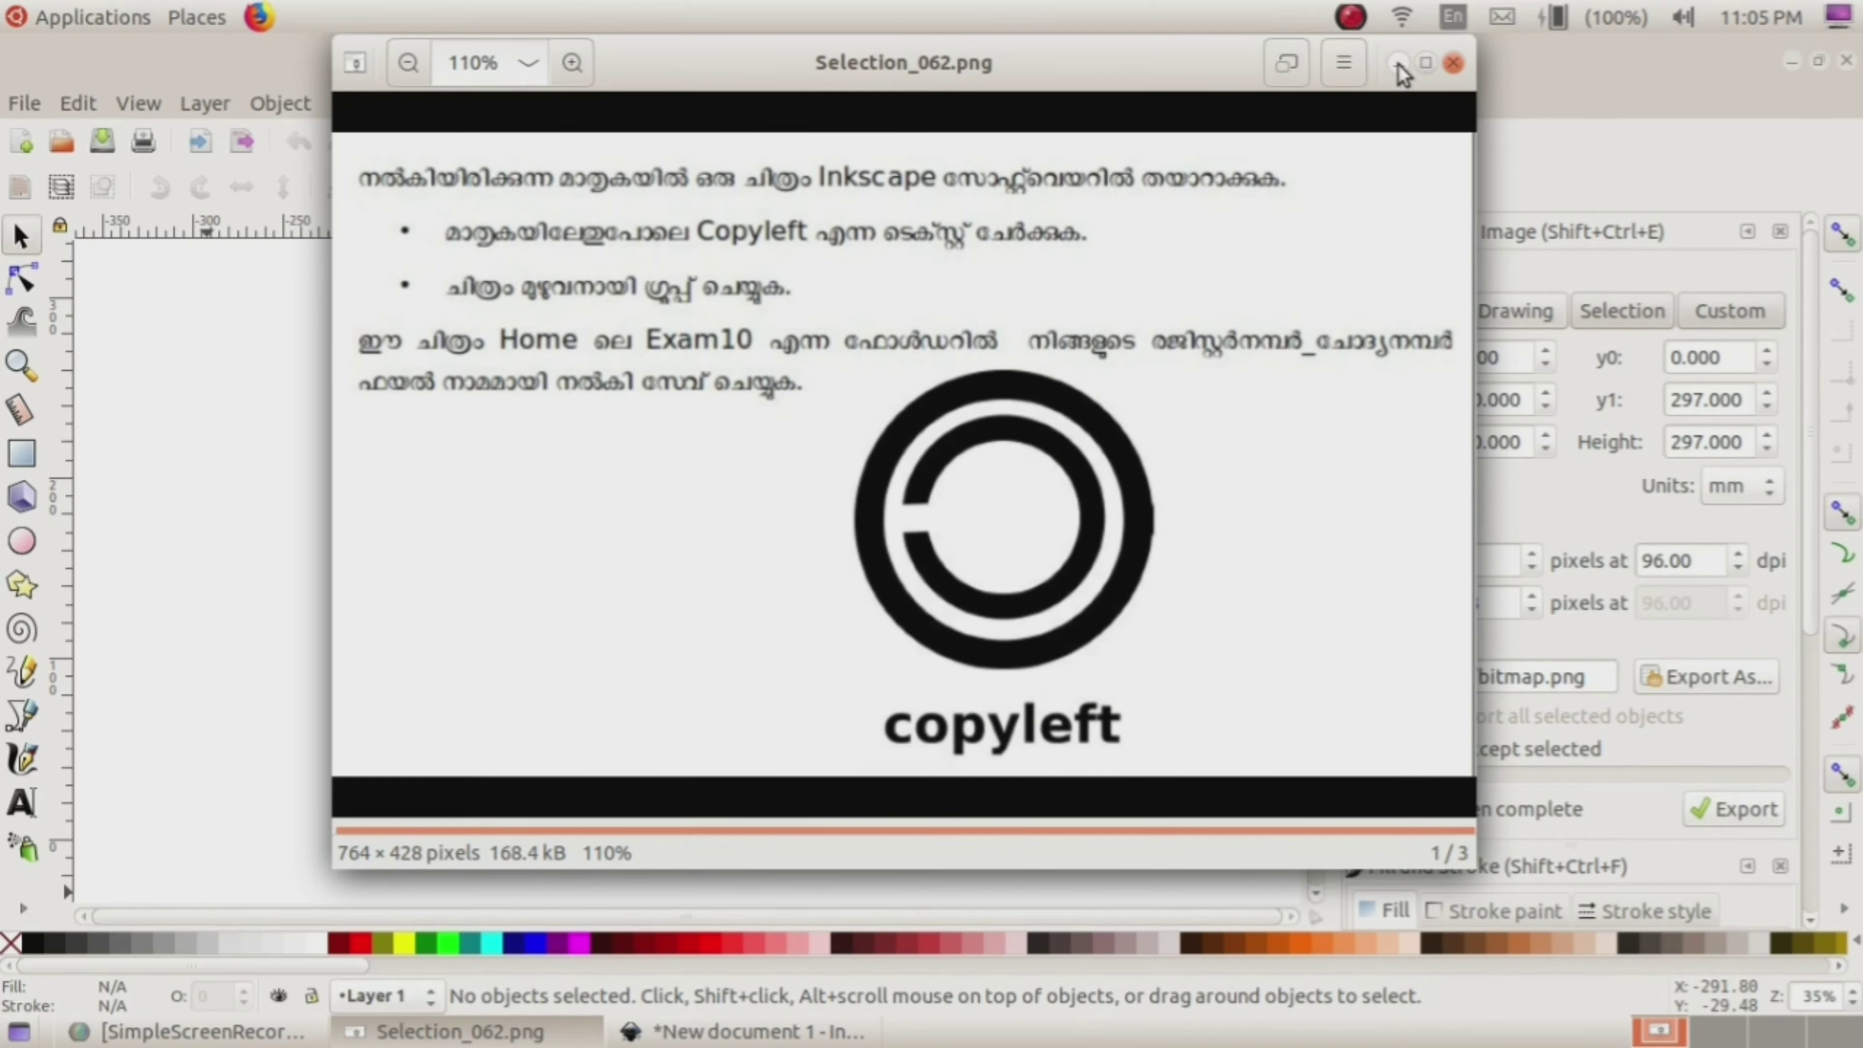
pyautogui.click(1399, 65)
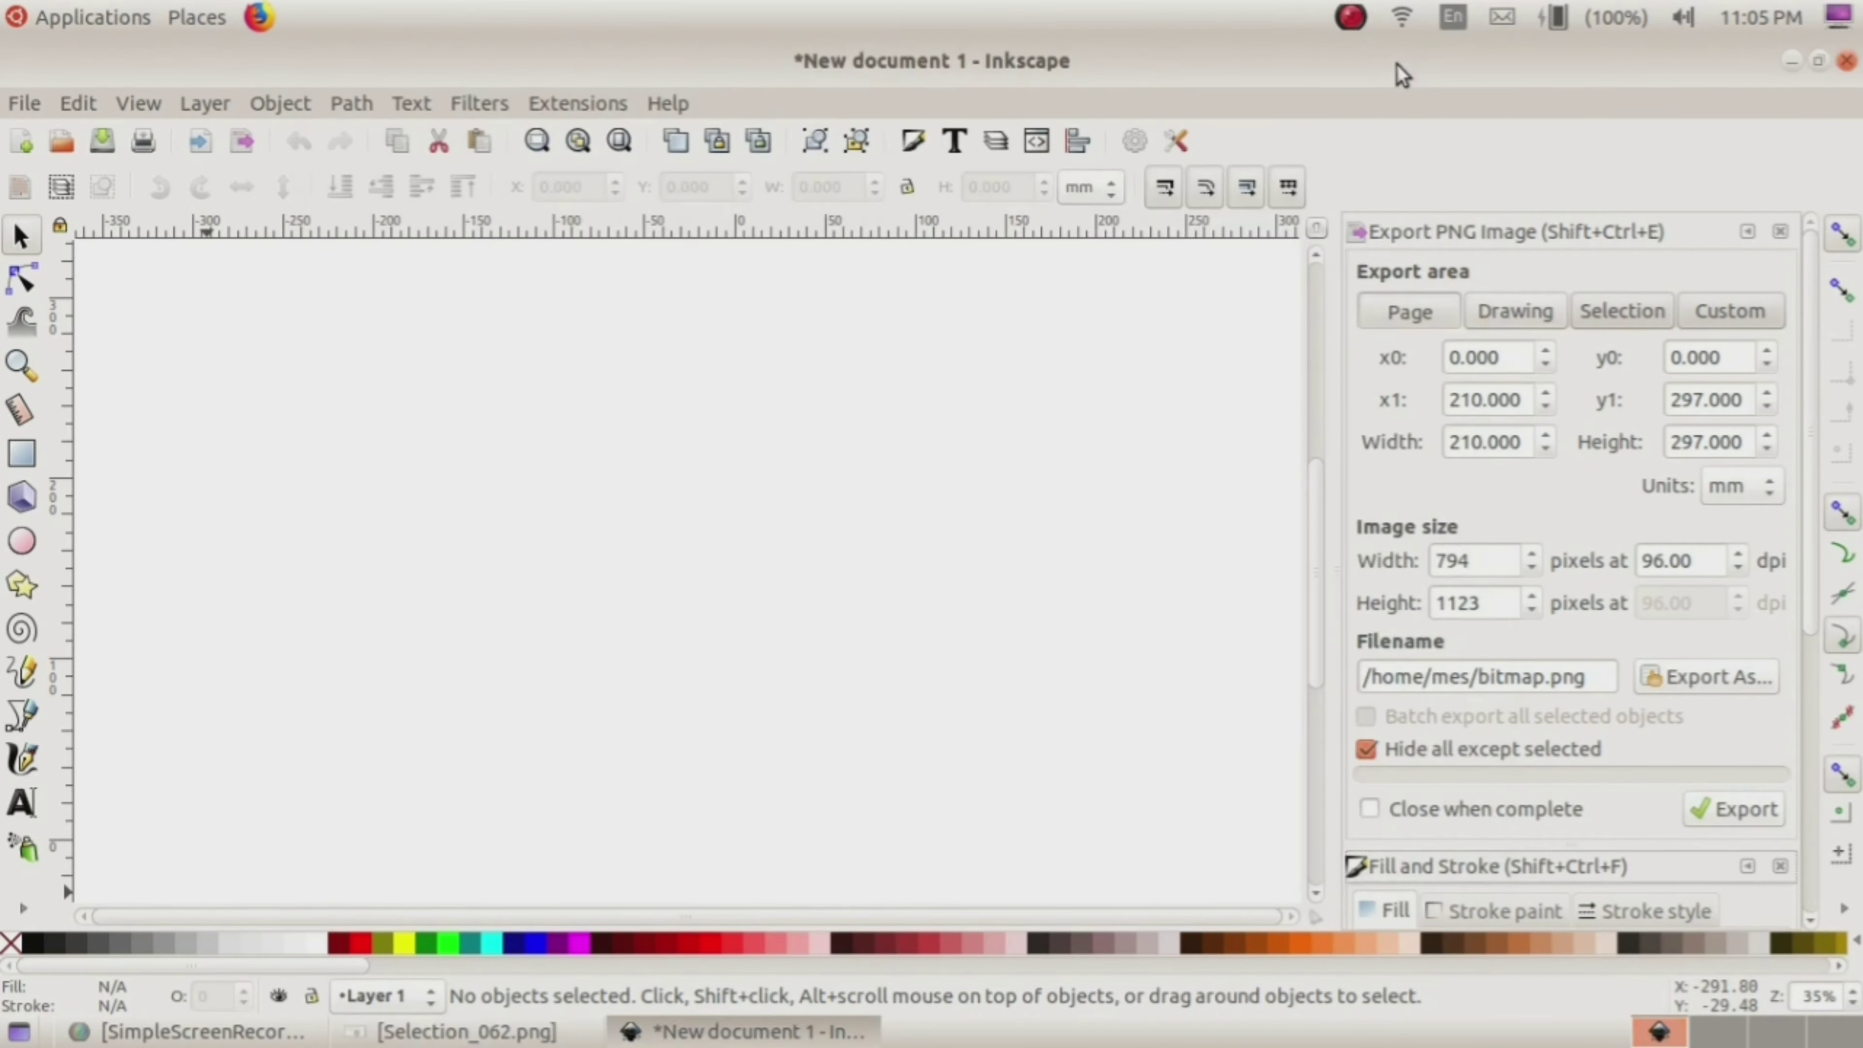
# Step: Draw a large whole ellipse on the left of the canvas, filled white
pyautogui.click(30, 536)
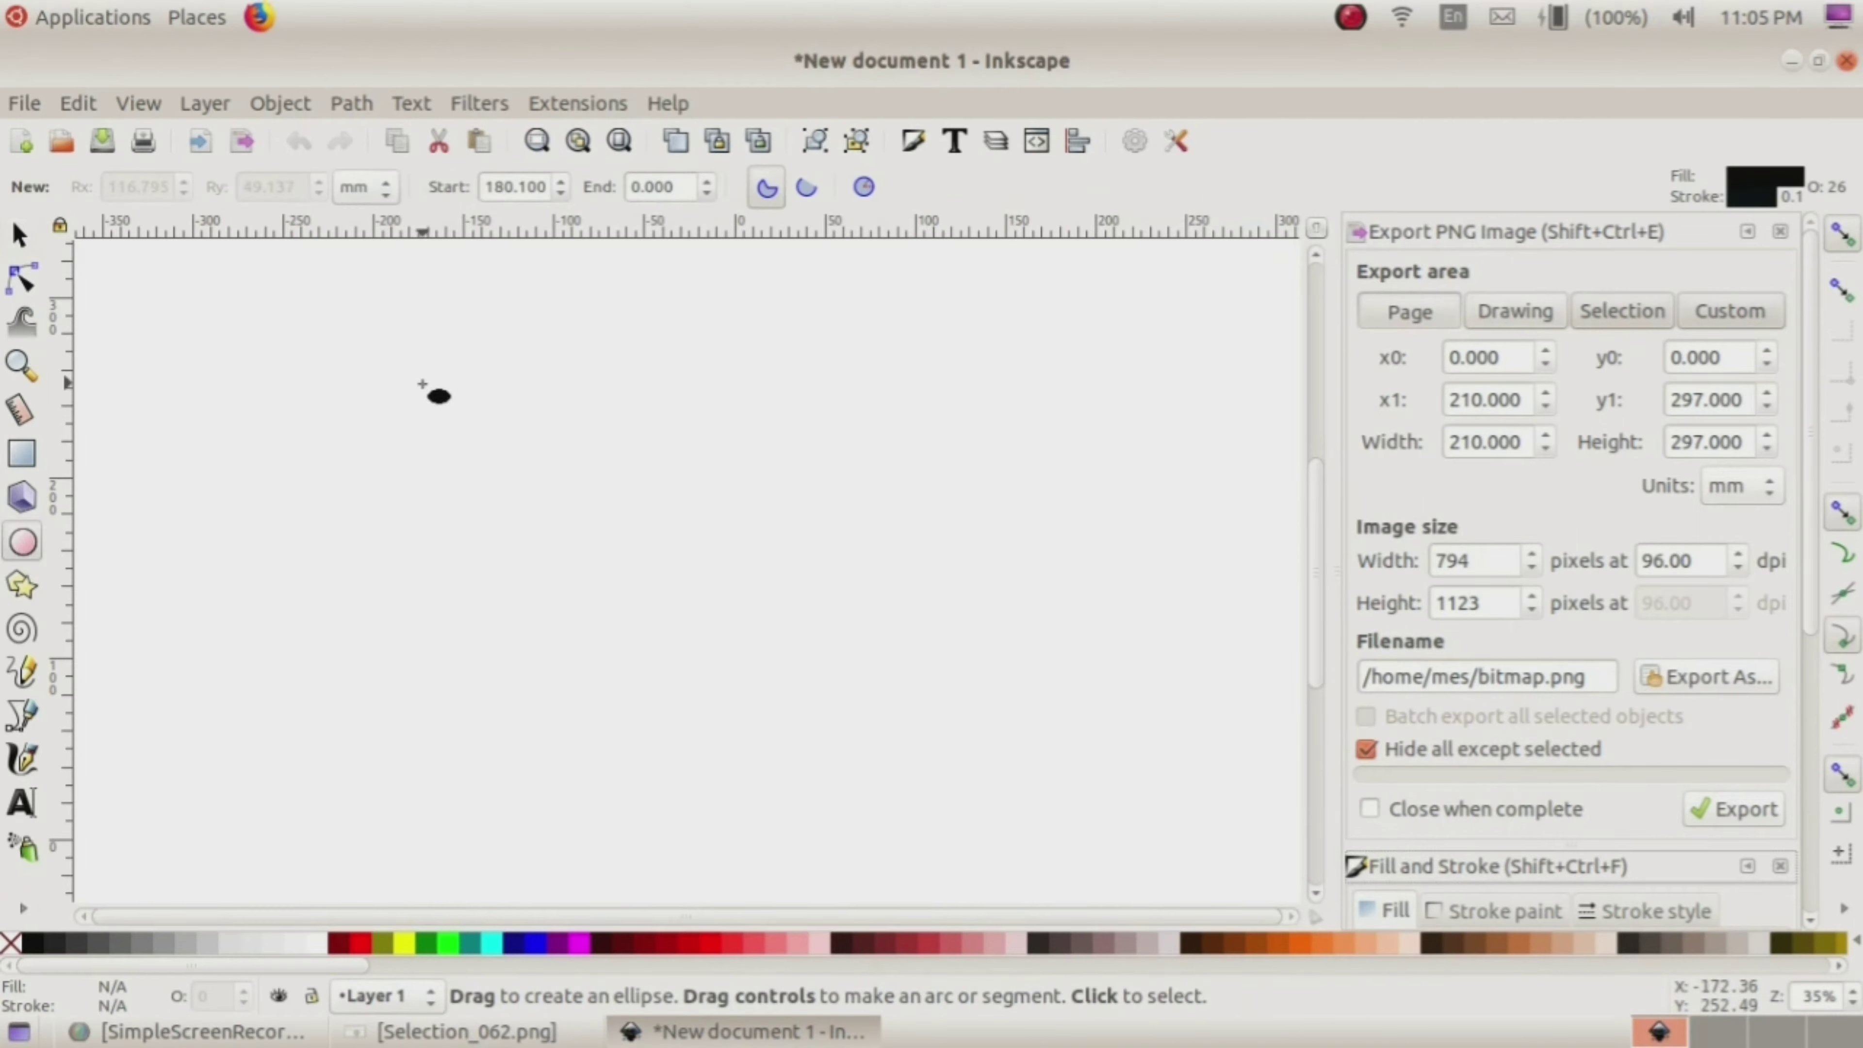
pyautogui.moveTo(407, 395)
pyautogui.mouseDown()
pyautogui.moveTo(412, 438)
pyautogui.moveTo(762, 719)
pyautogui.mouseUp()
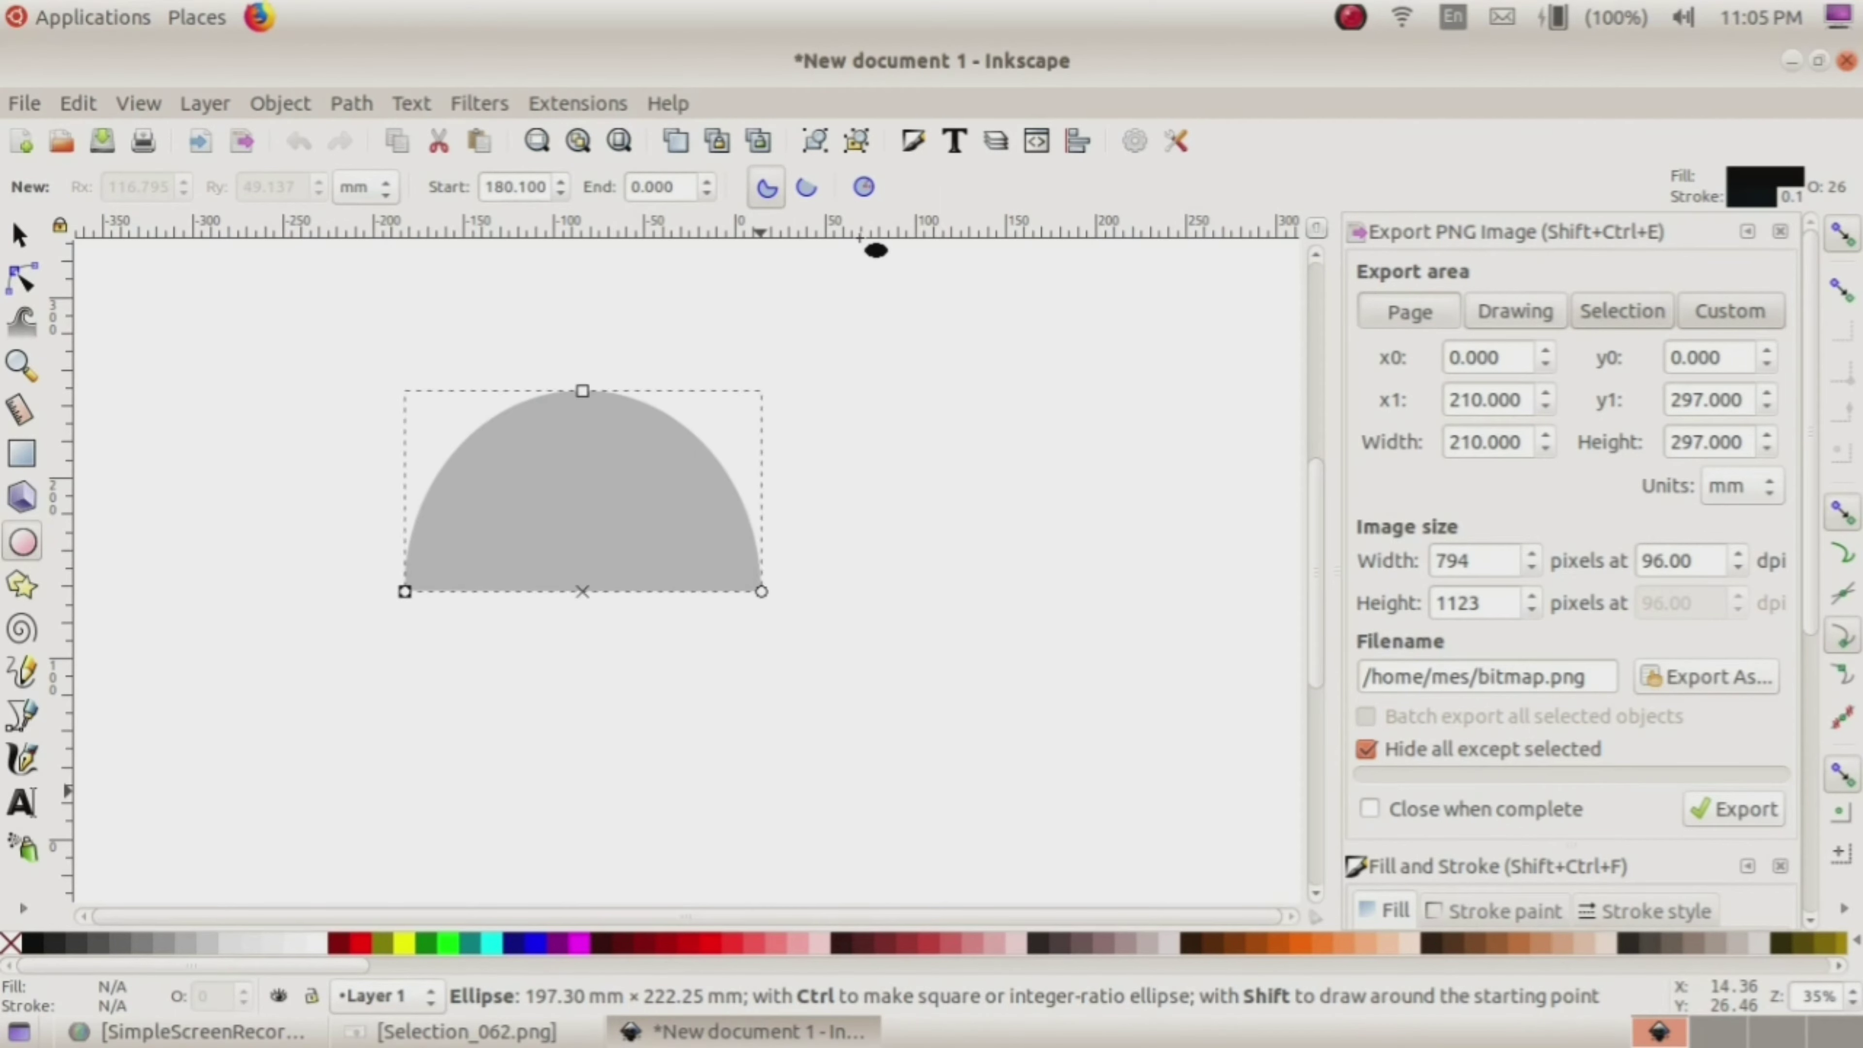
pyautogui.click(891, 189)
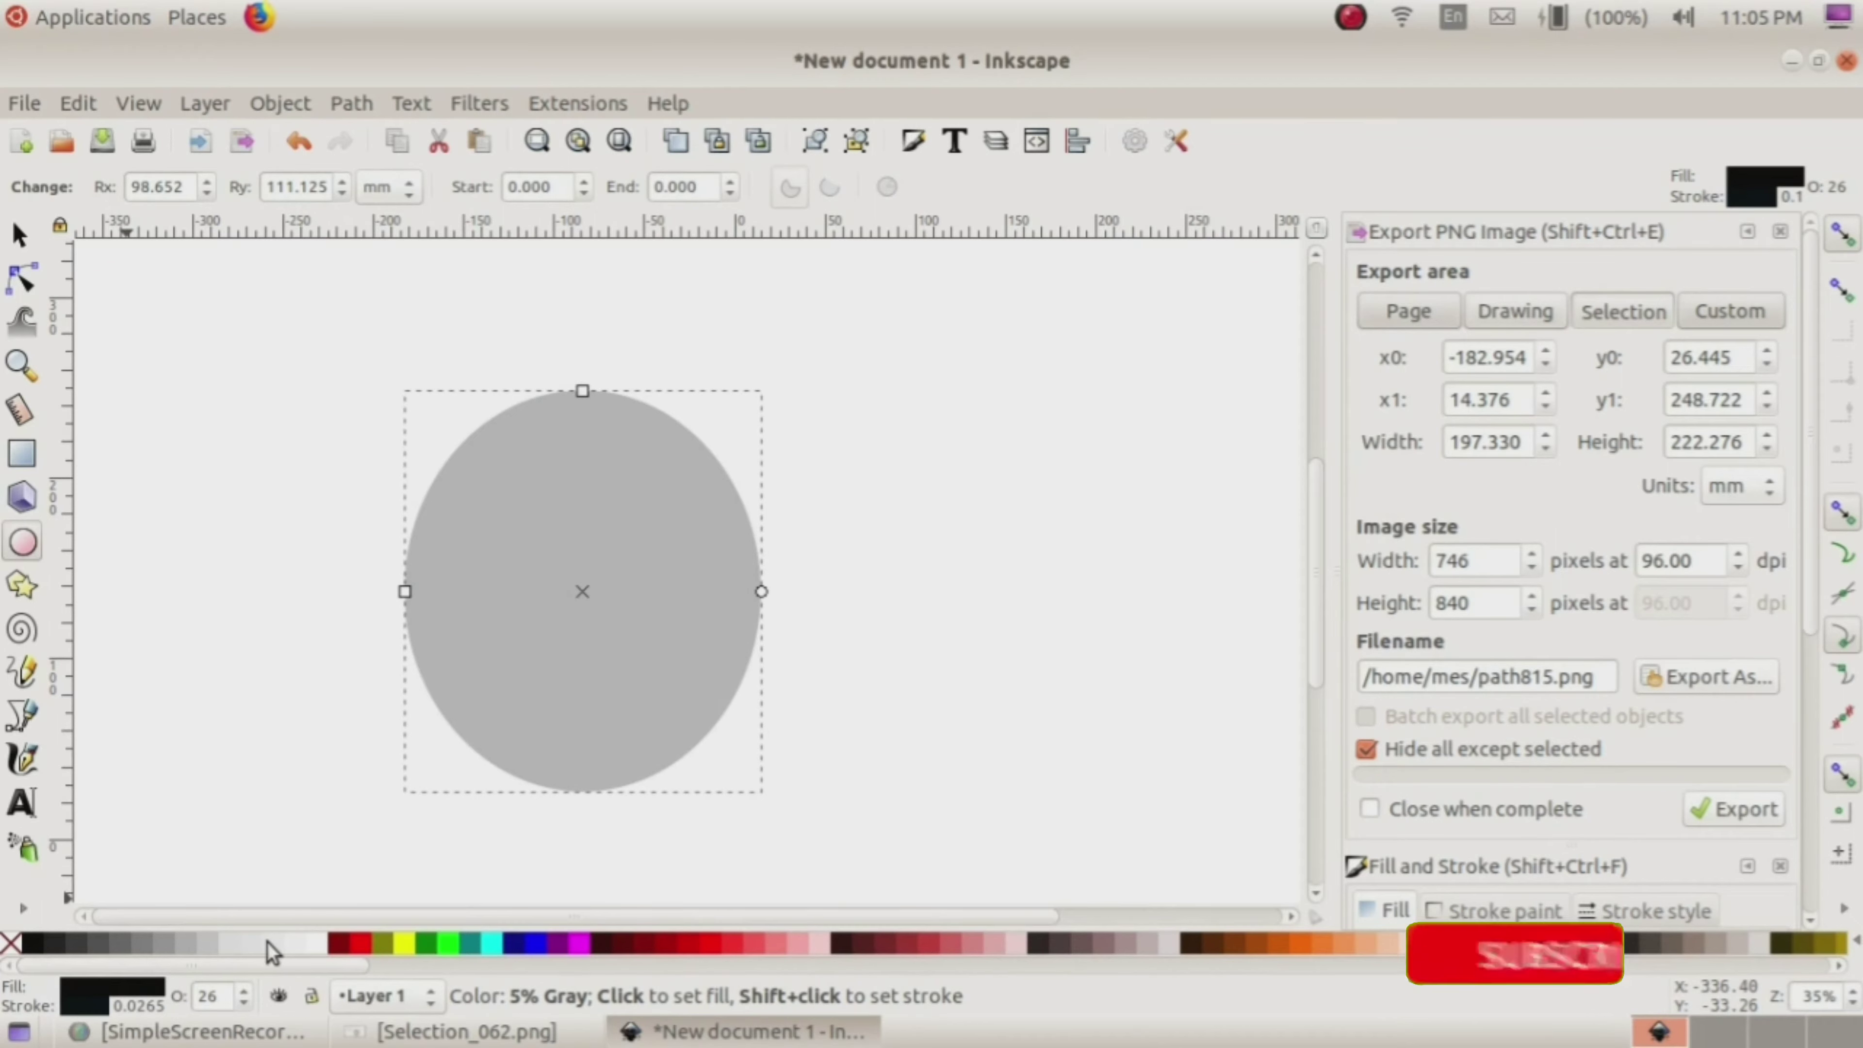
pyautogui.click(315, 946)
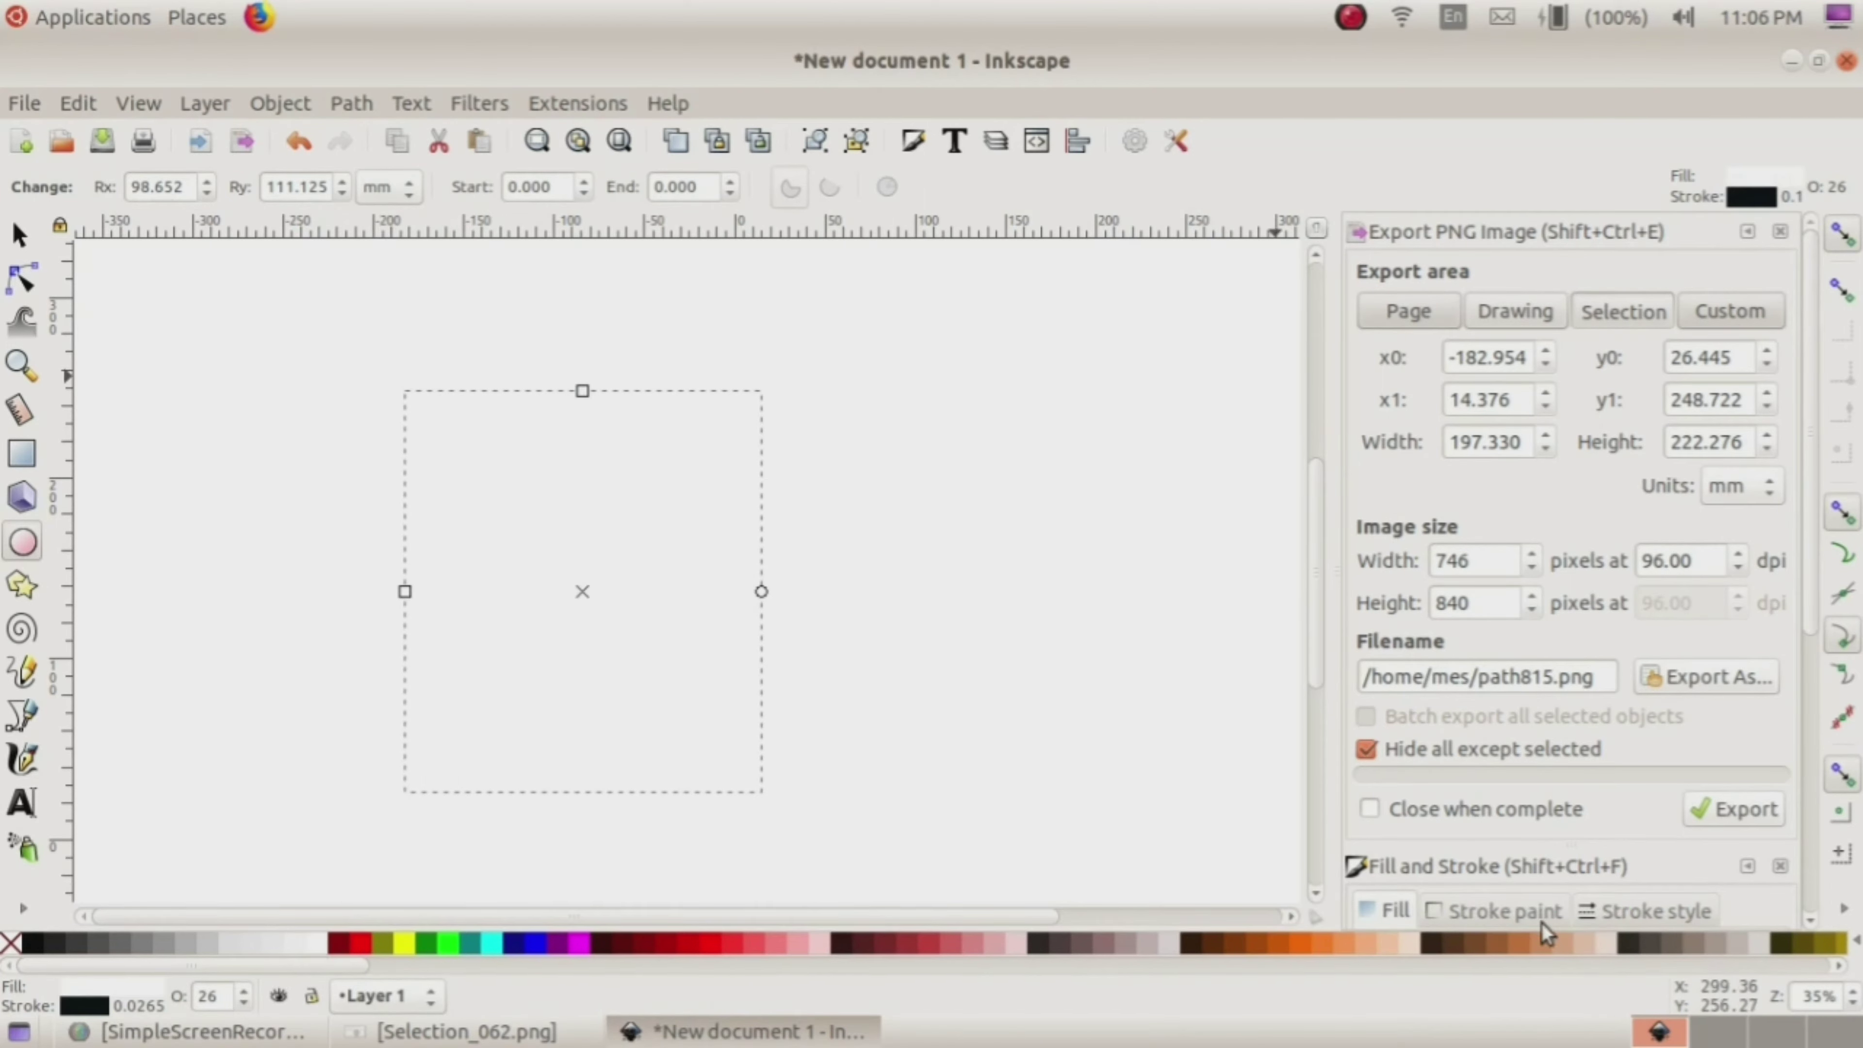
# Step: Give the ellipse a flat black outline colour
pyautogui.click(1780, 231)
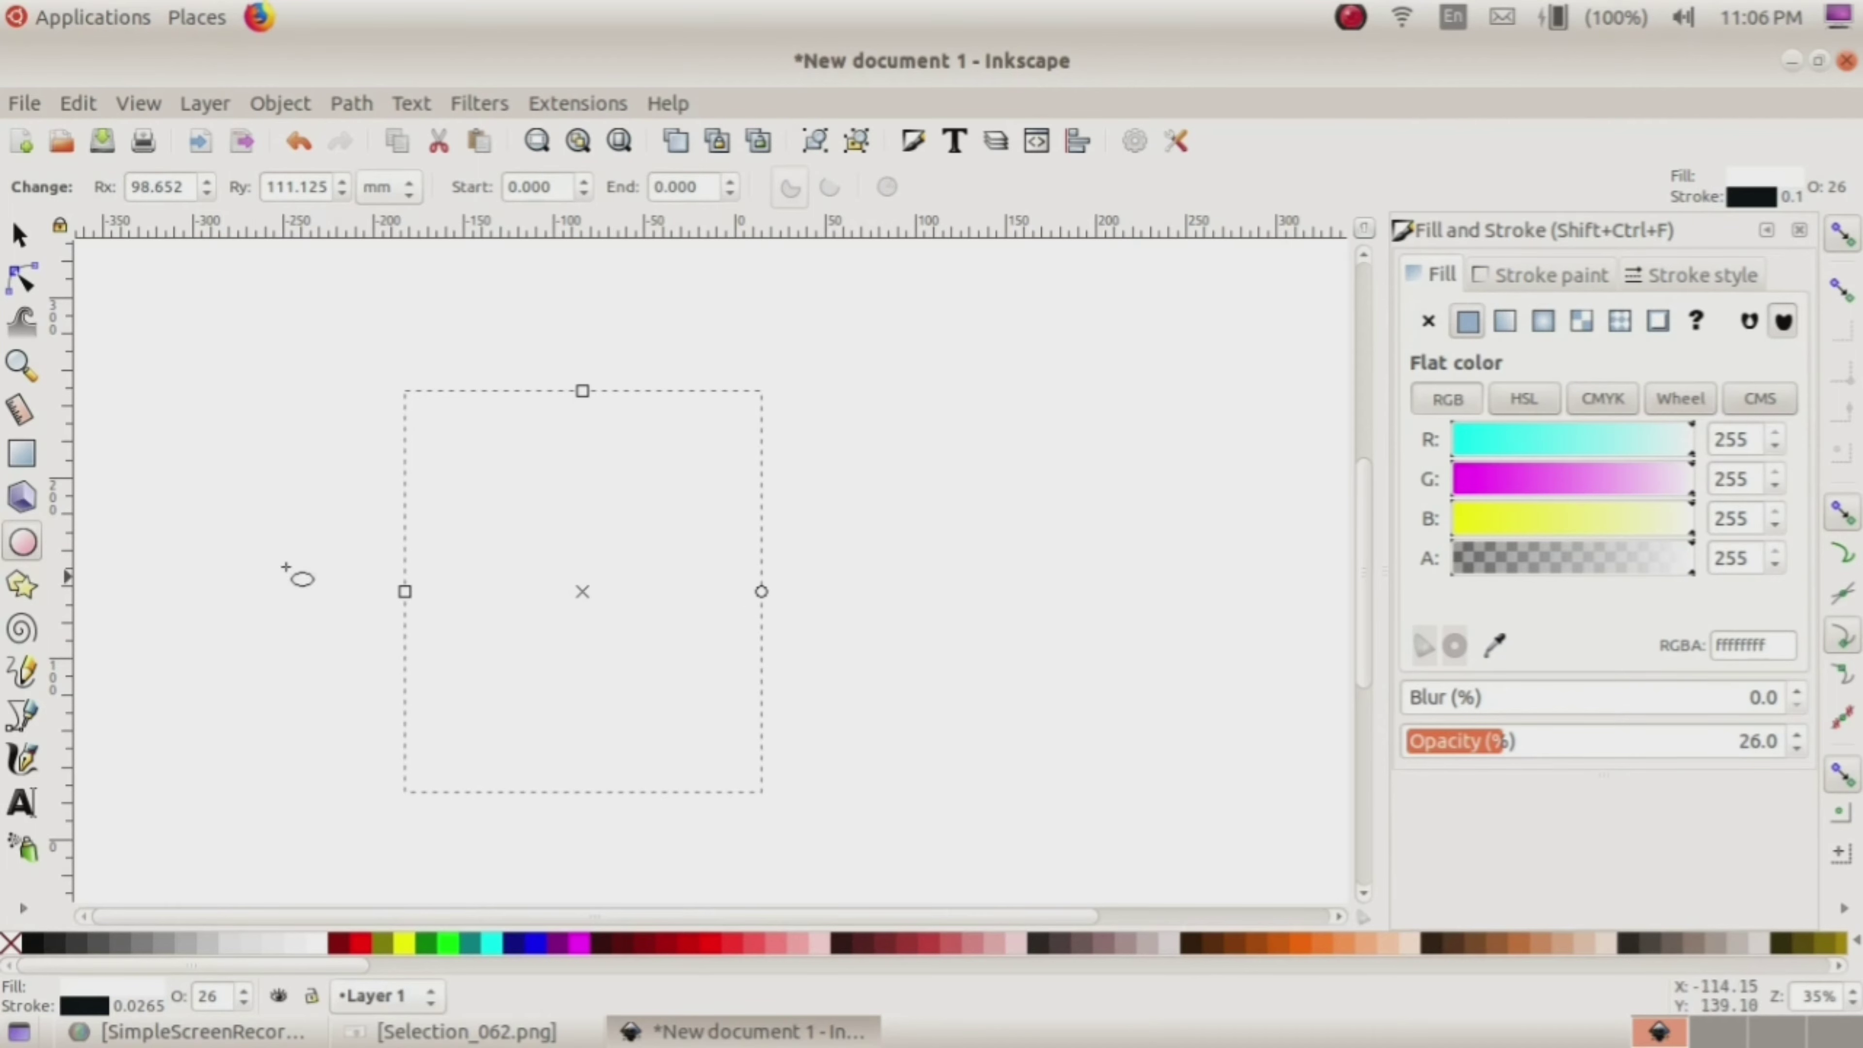
pyautogui.click(1583, 276)
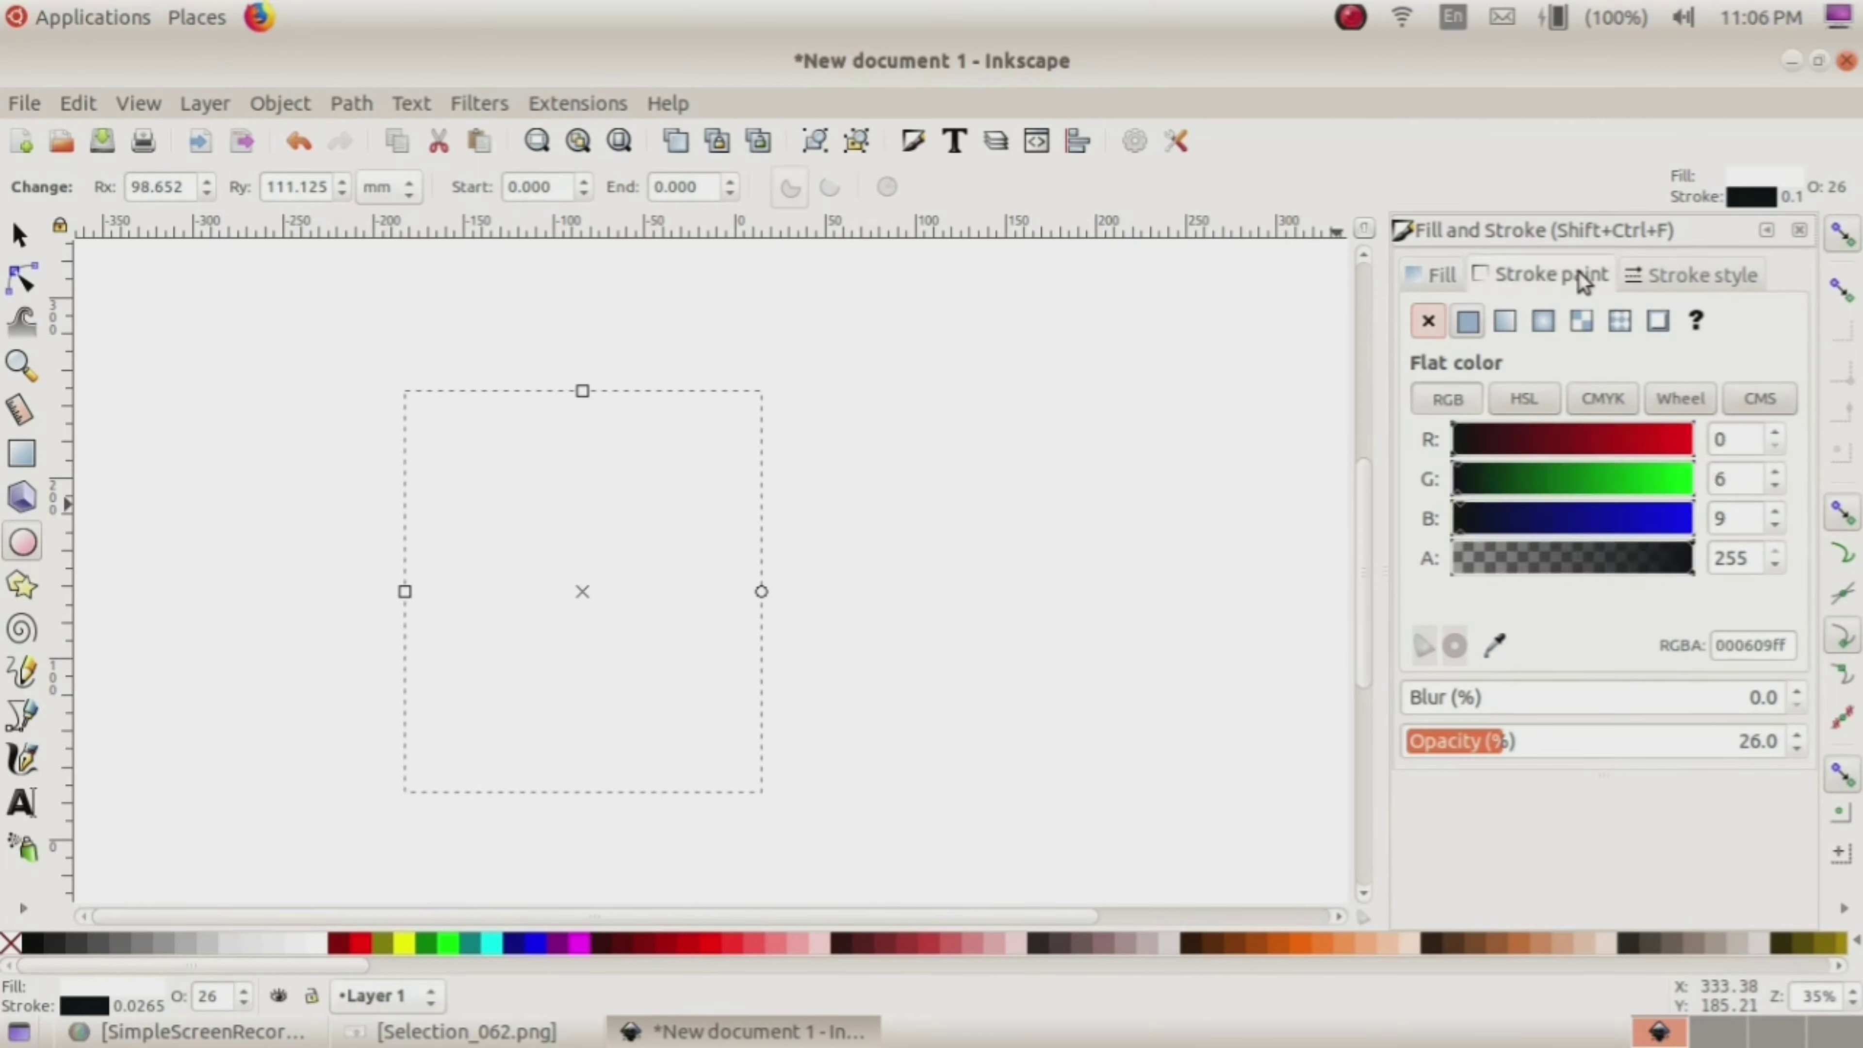
pyautogui.click(1461, 325)
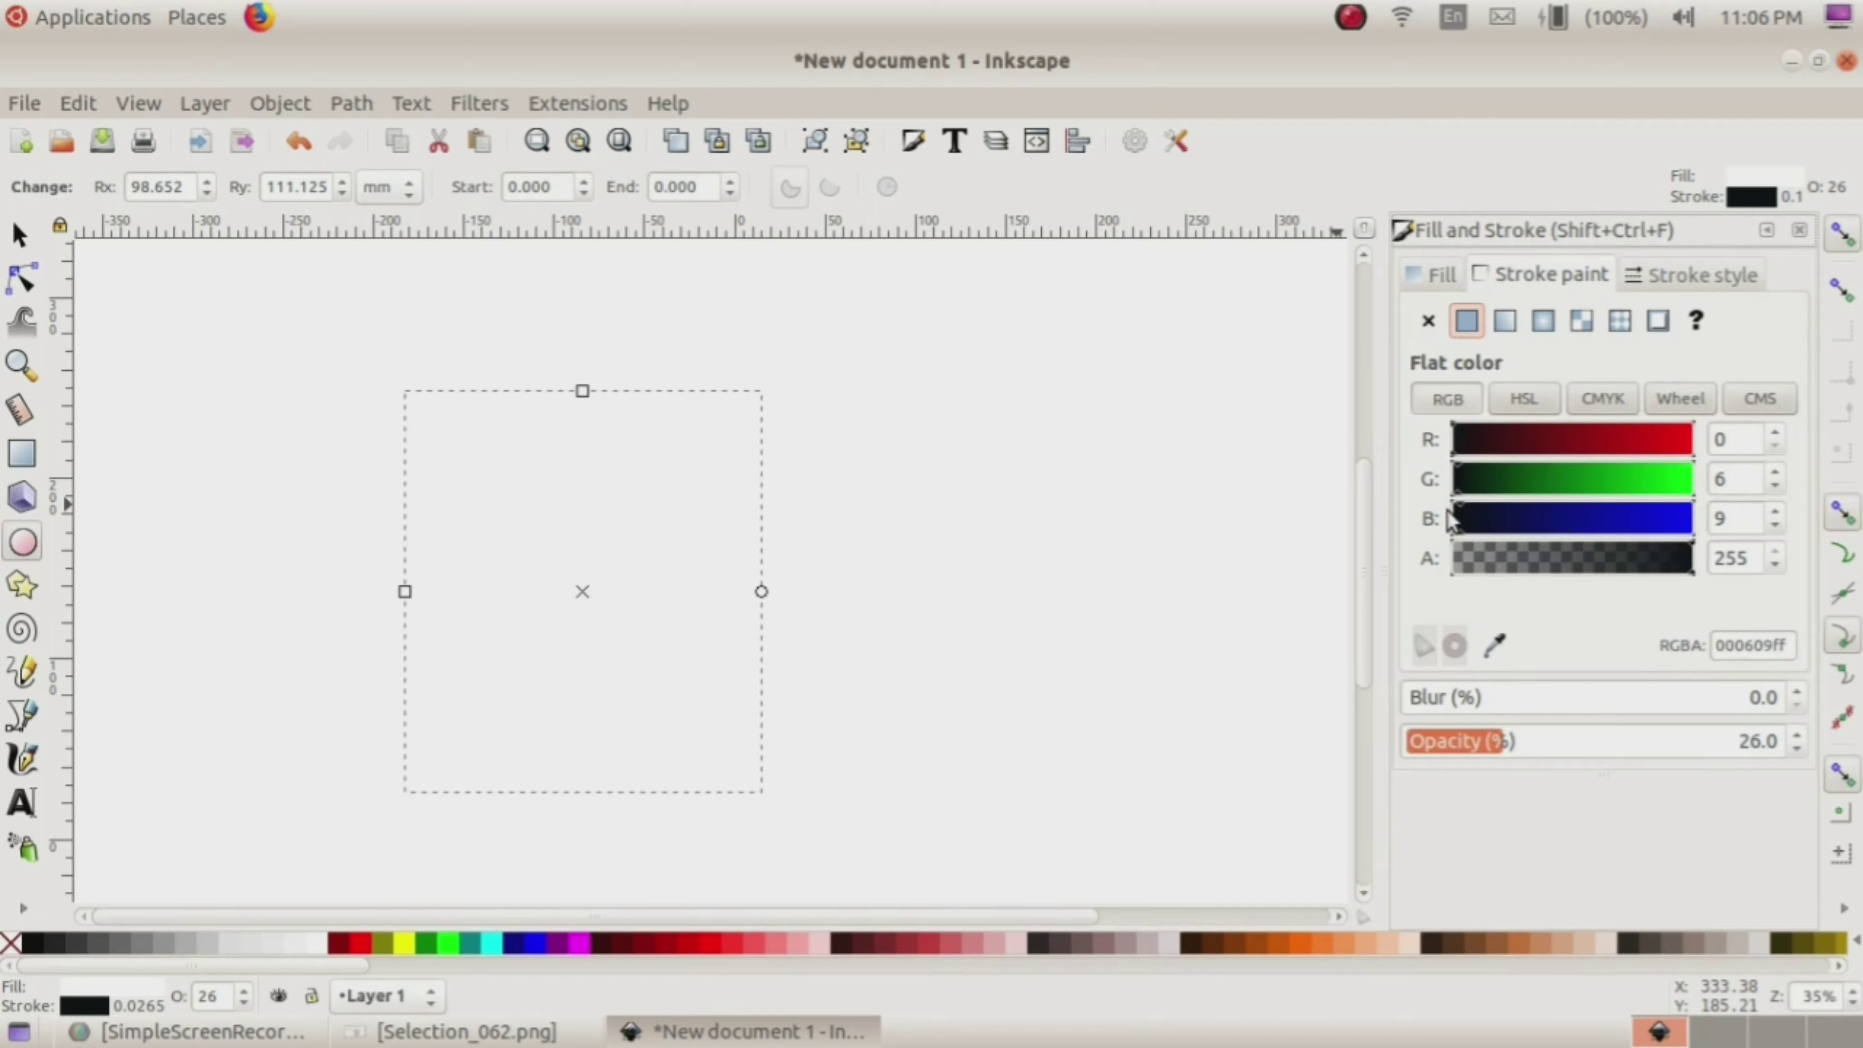
pyautogui.click(1462, 444)
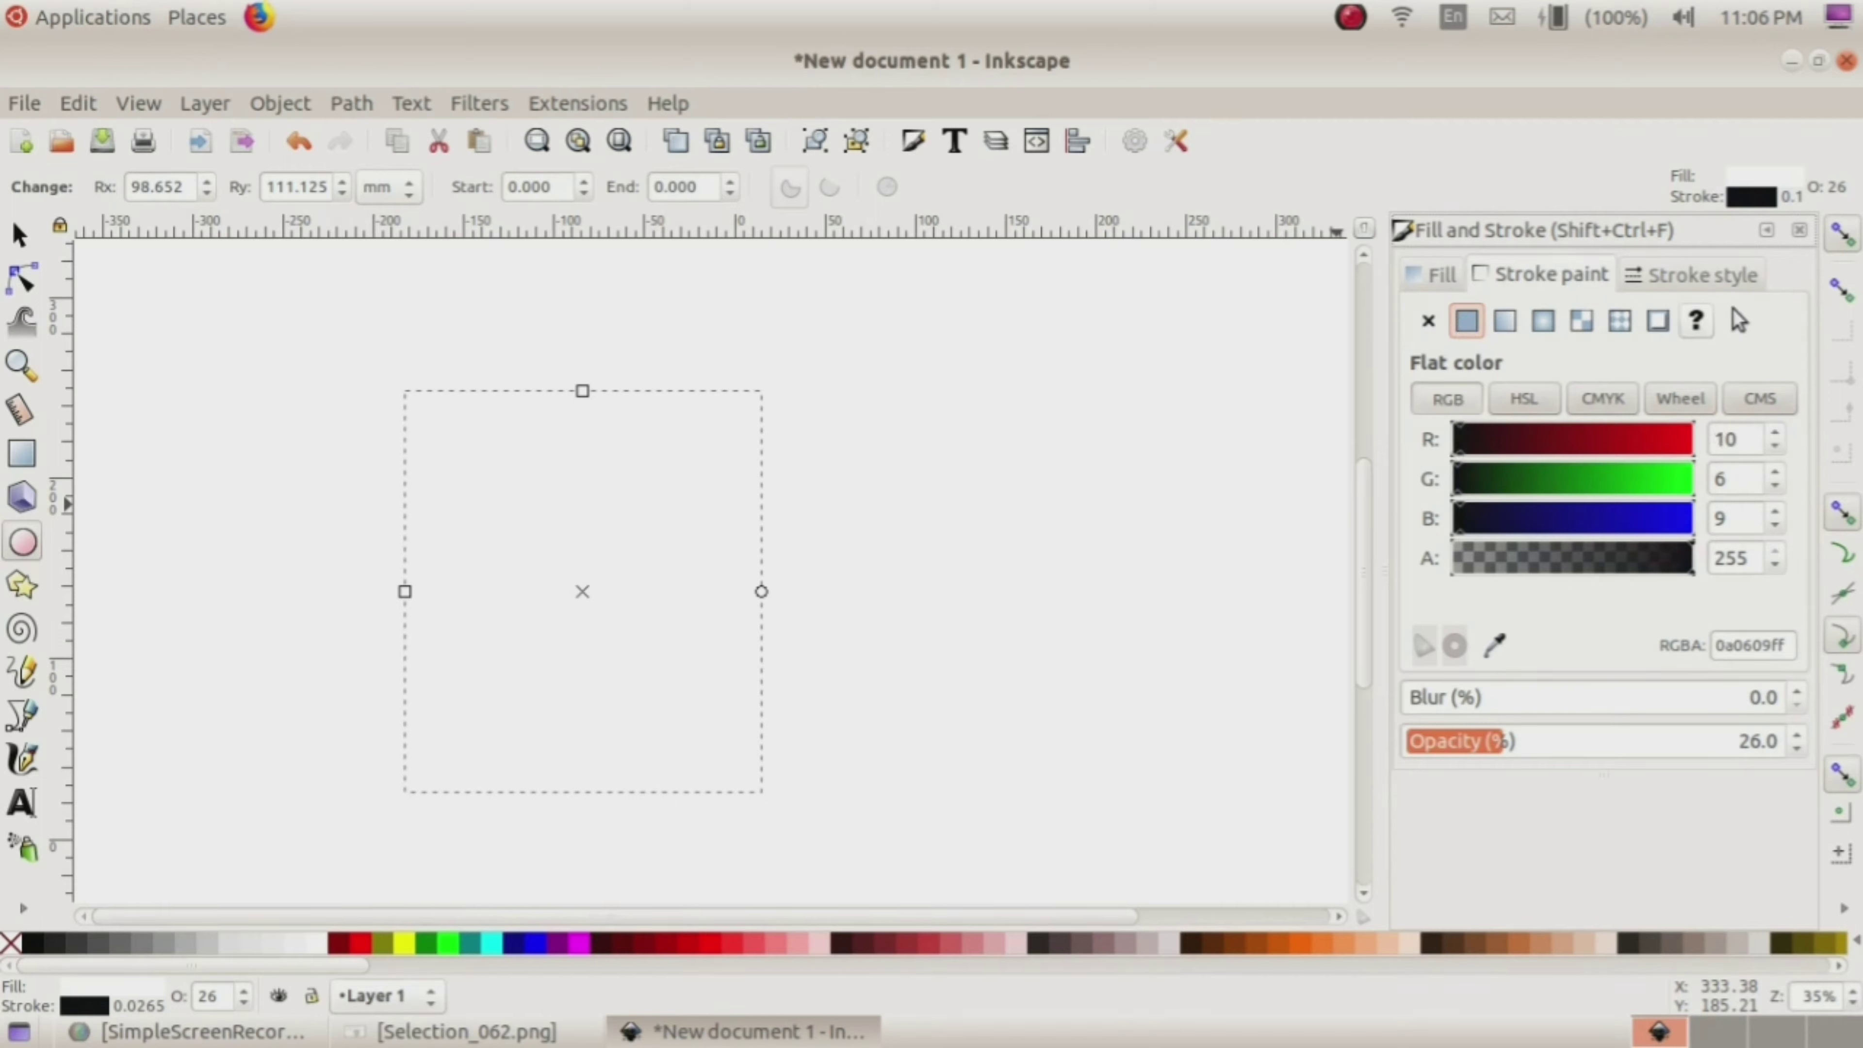
# Step: Set the ellipse's opacity to 100 and thicken its outline to about 14.7 mm
pyautogui.click(1701, 284)
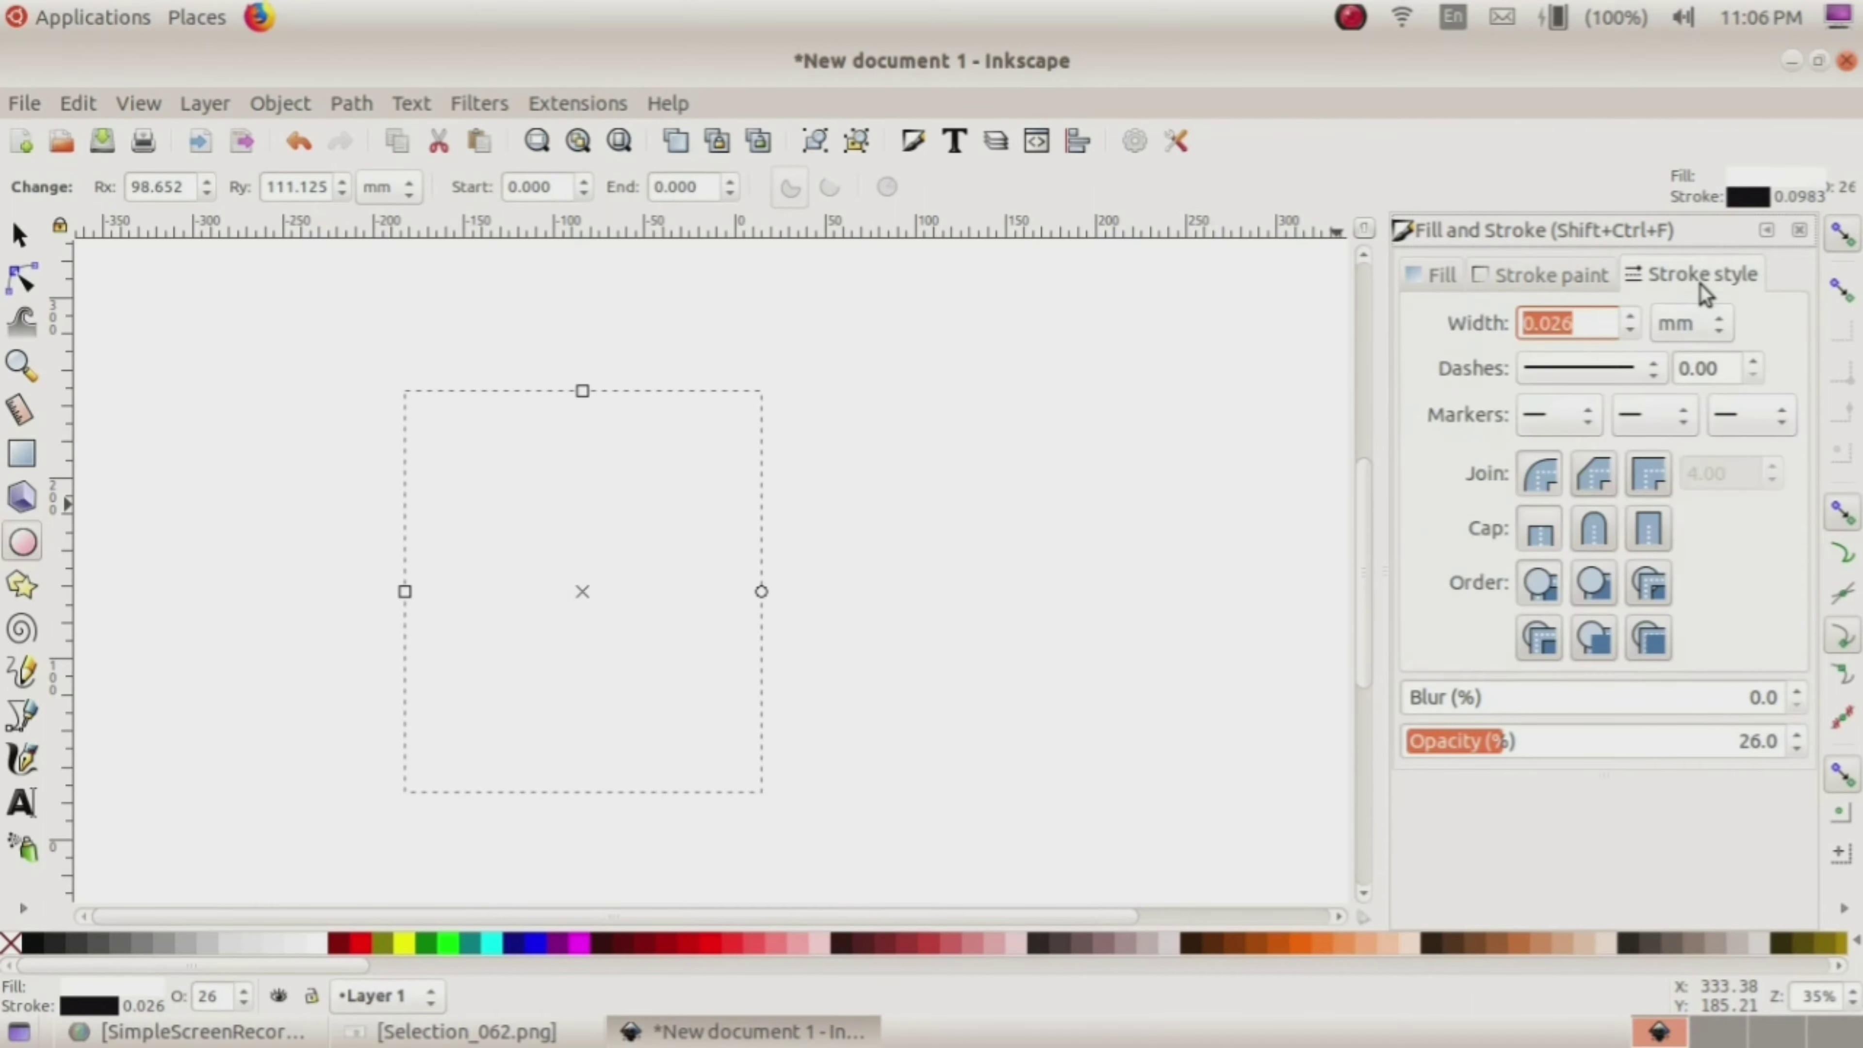
pyautogui.click(1633, 319)
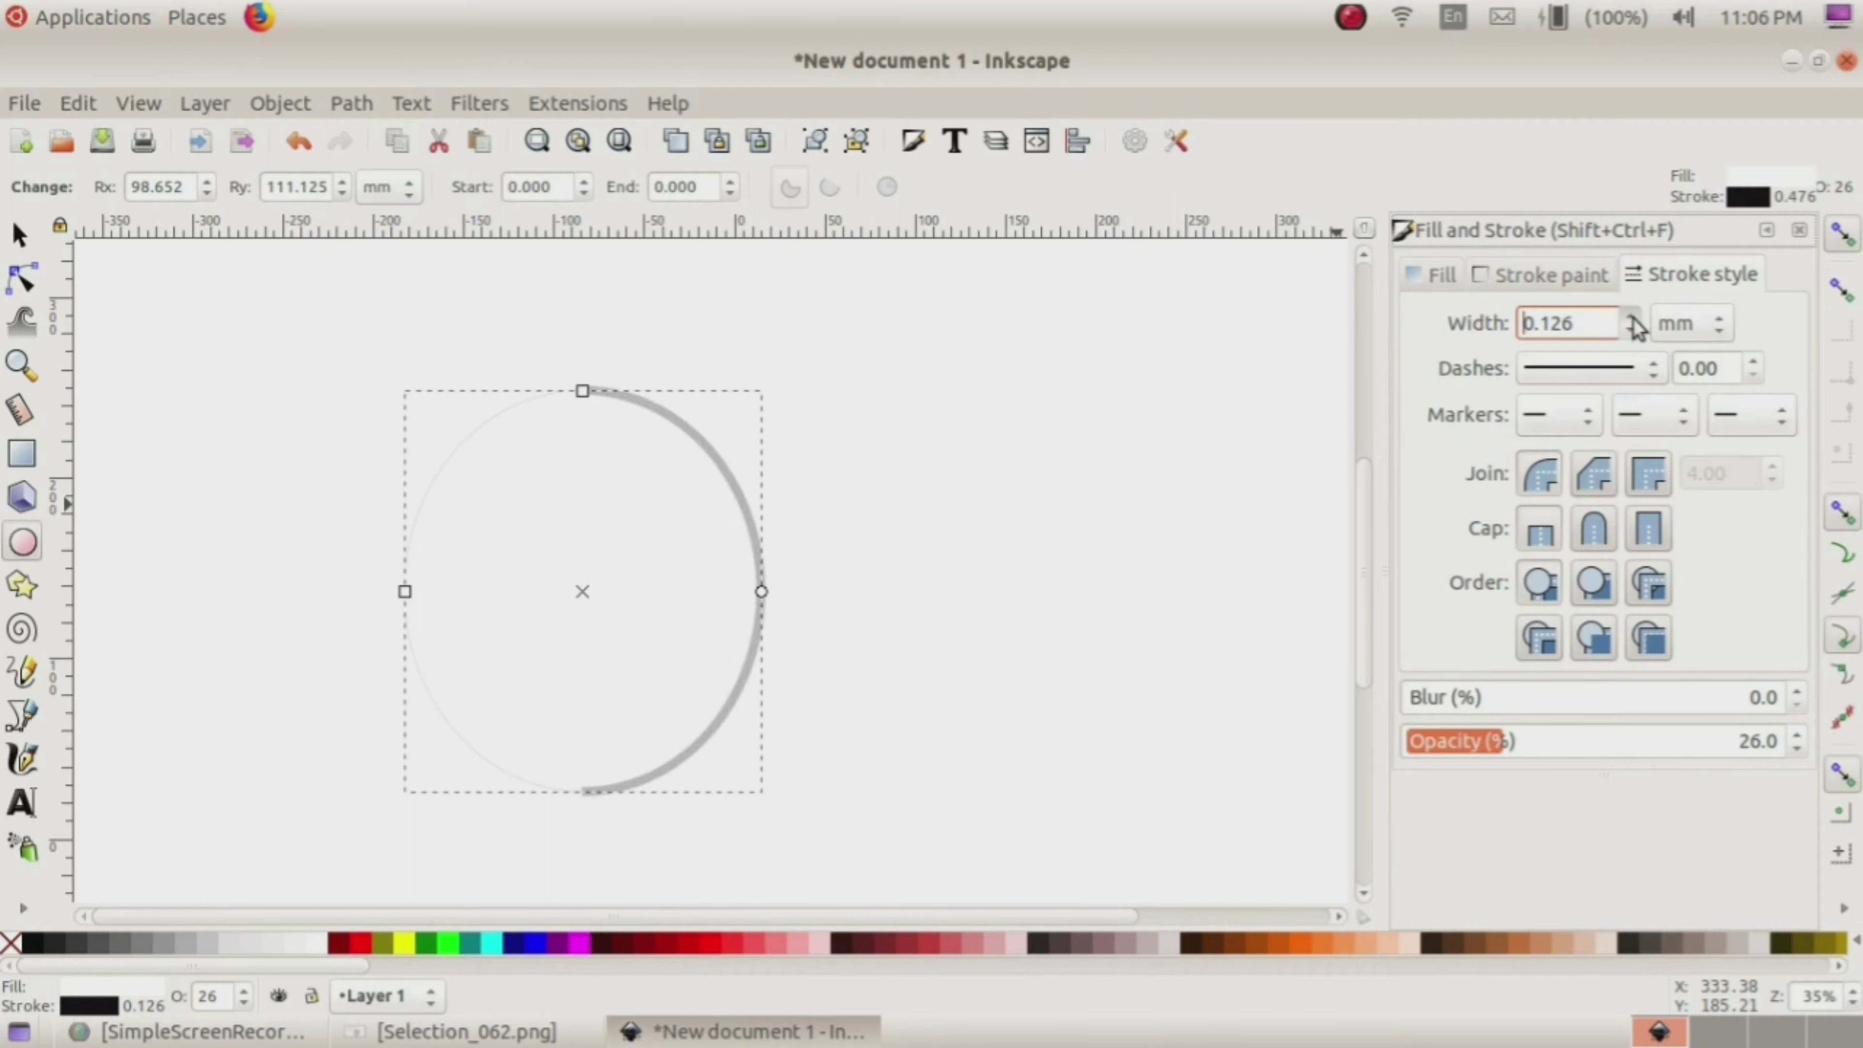
pyautogui.click(1633, 319)
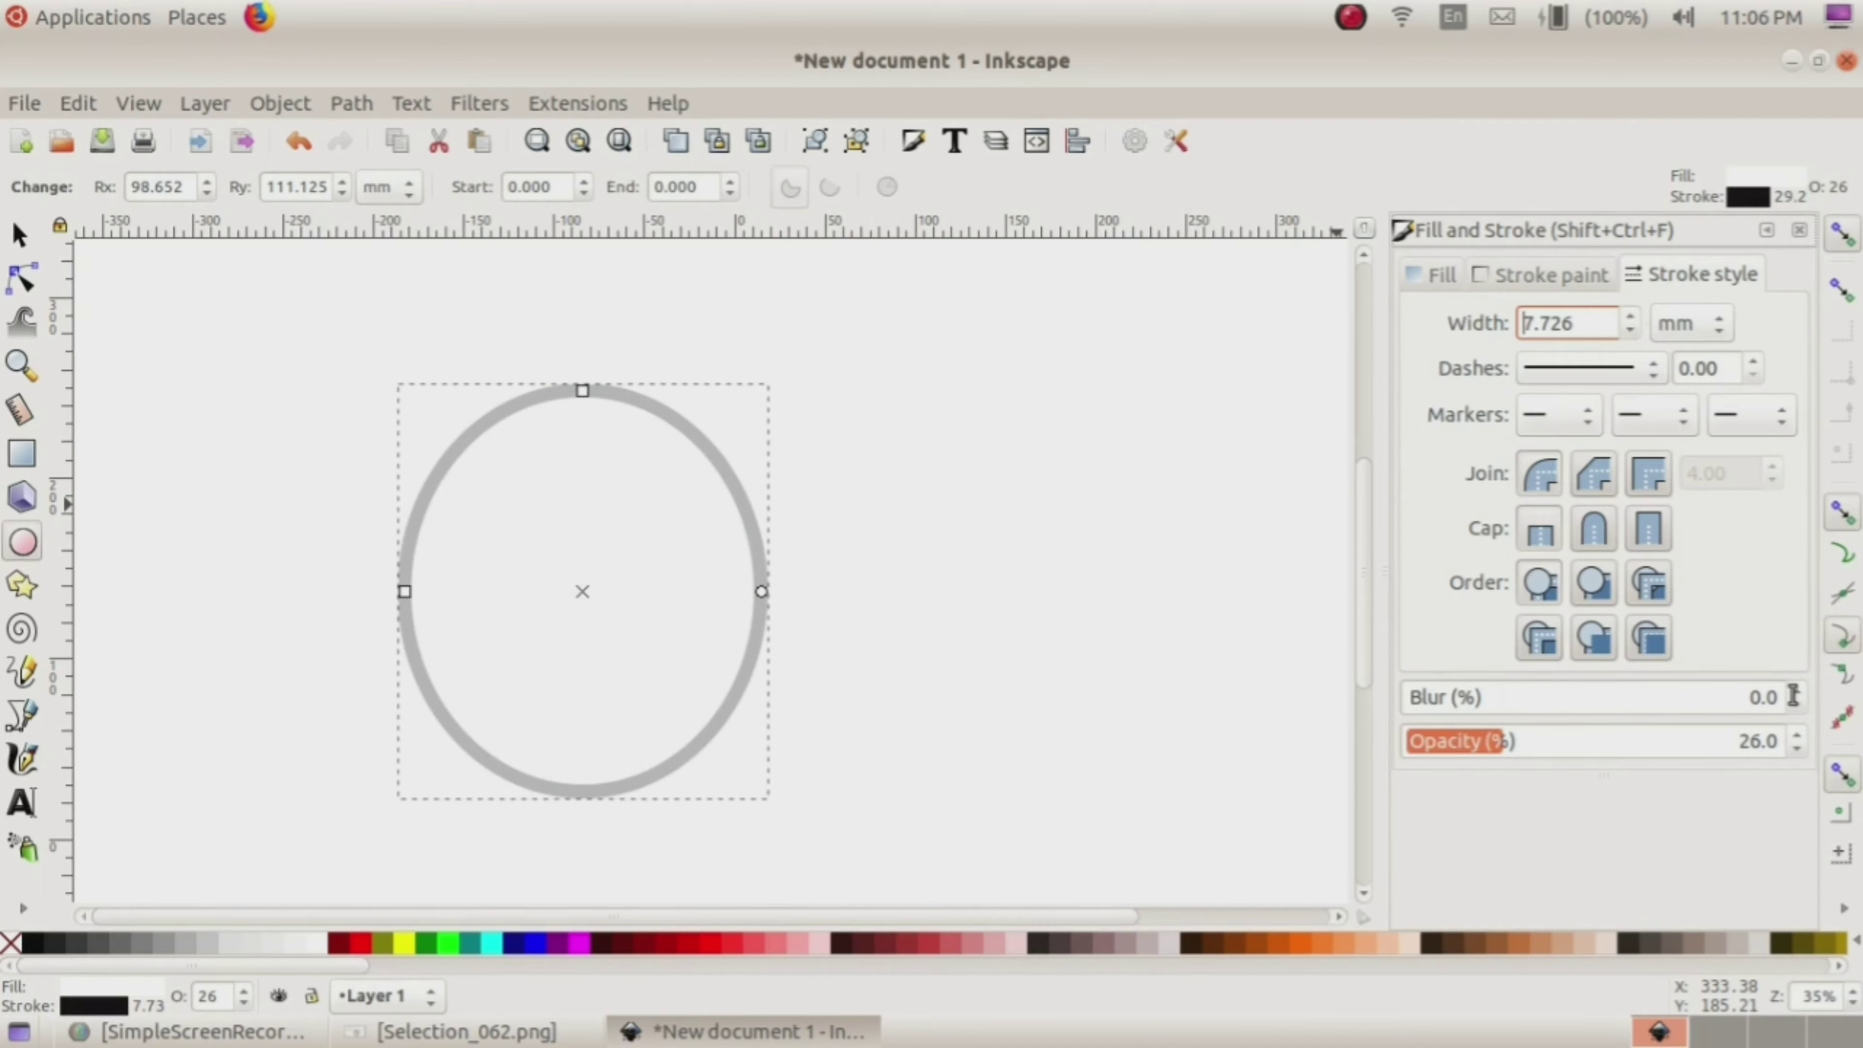
pyautogui.click(1799, 737)
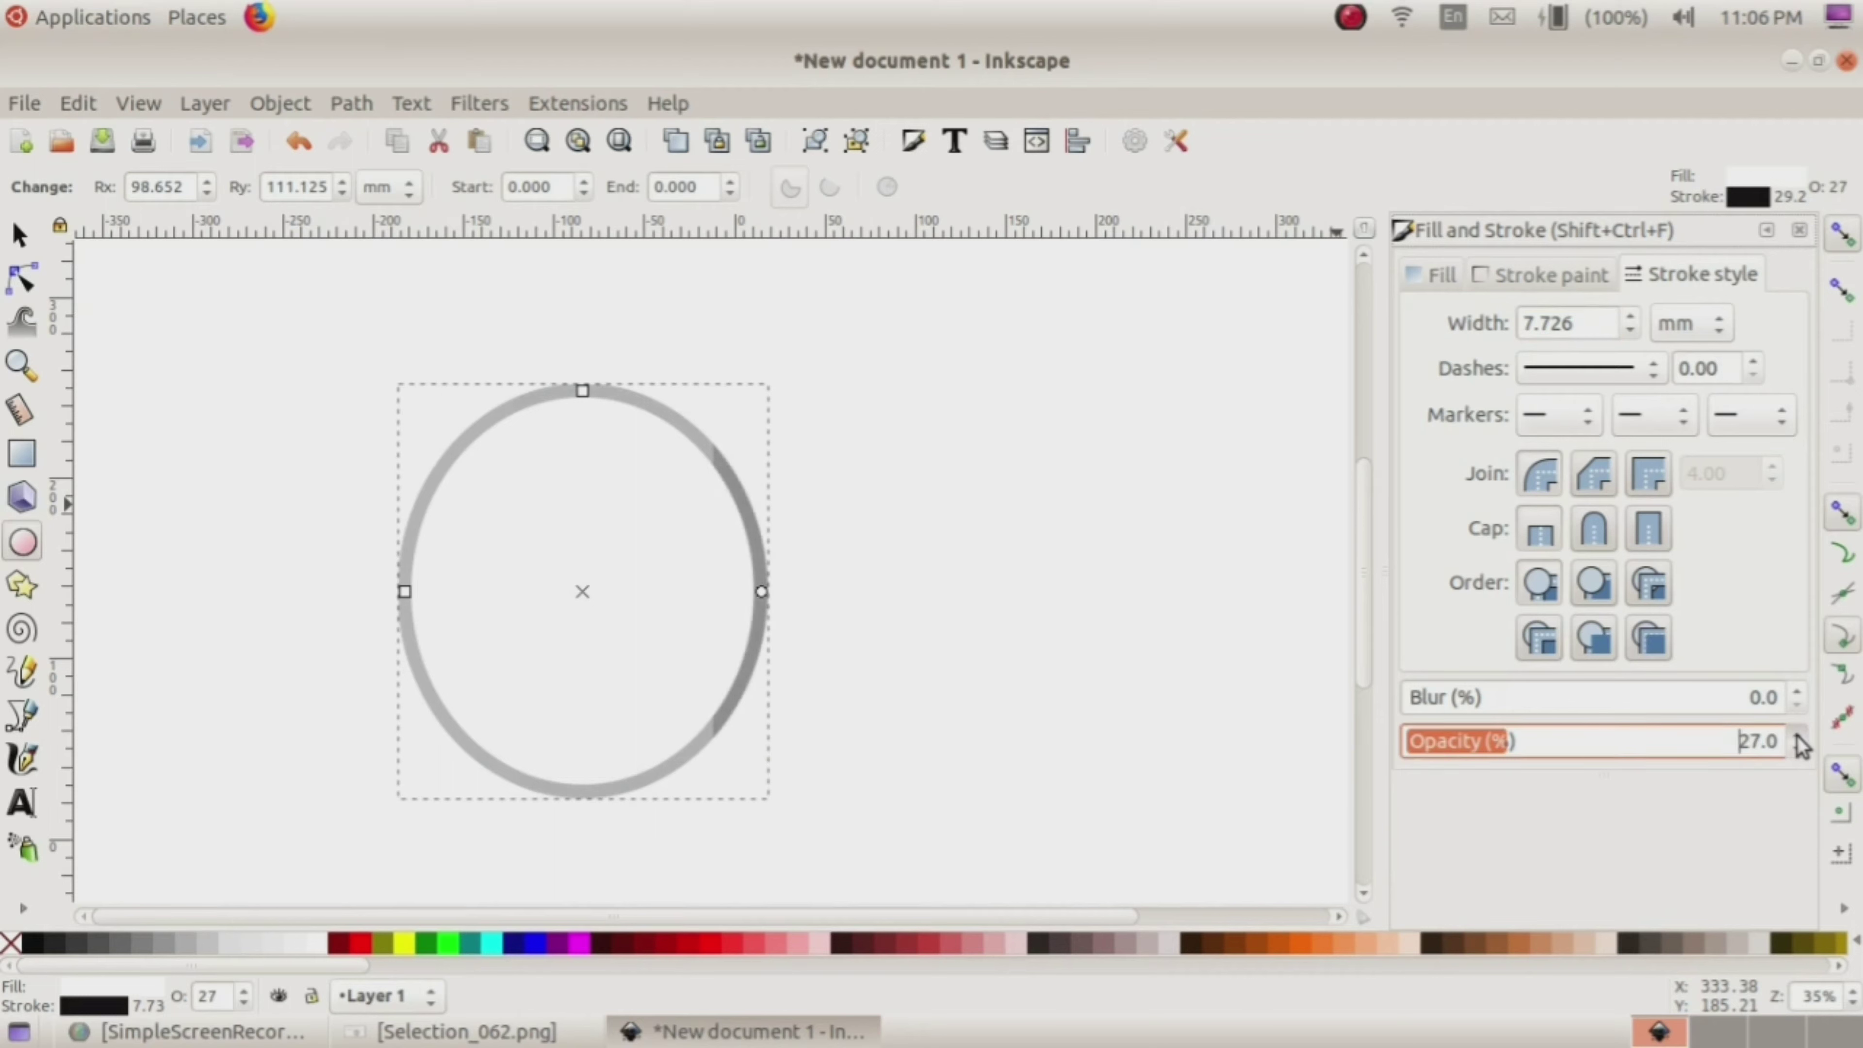
pyautogui.click(1799, 736)
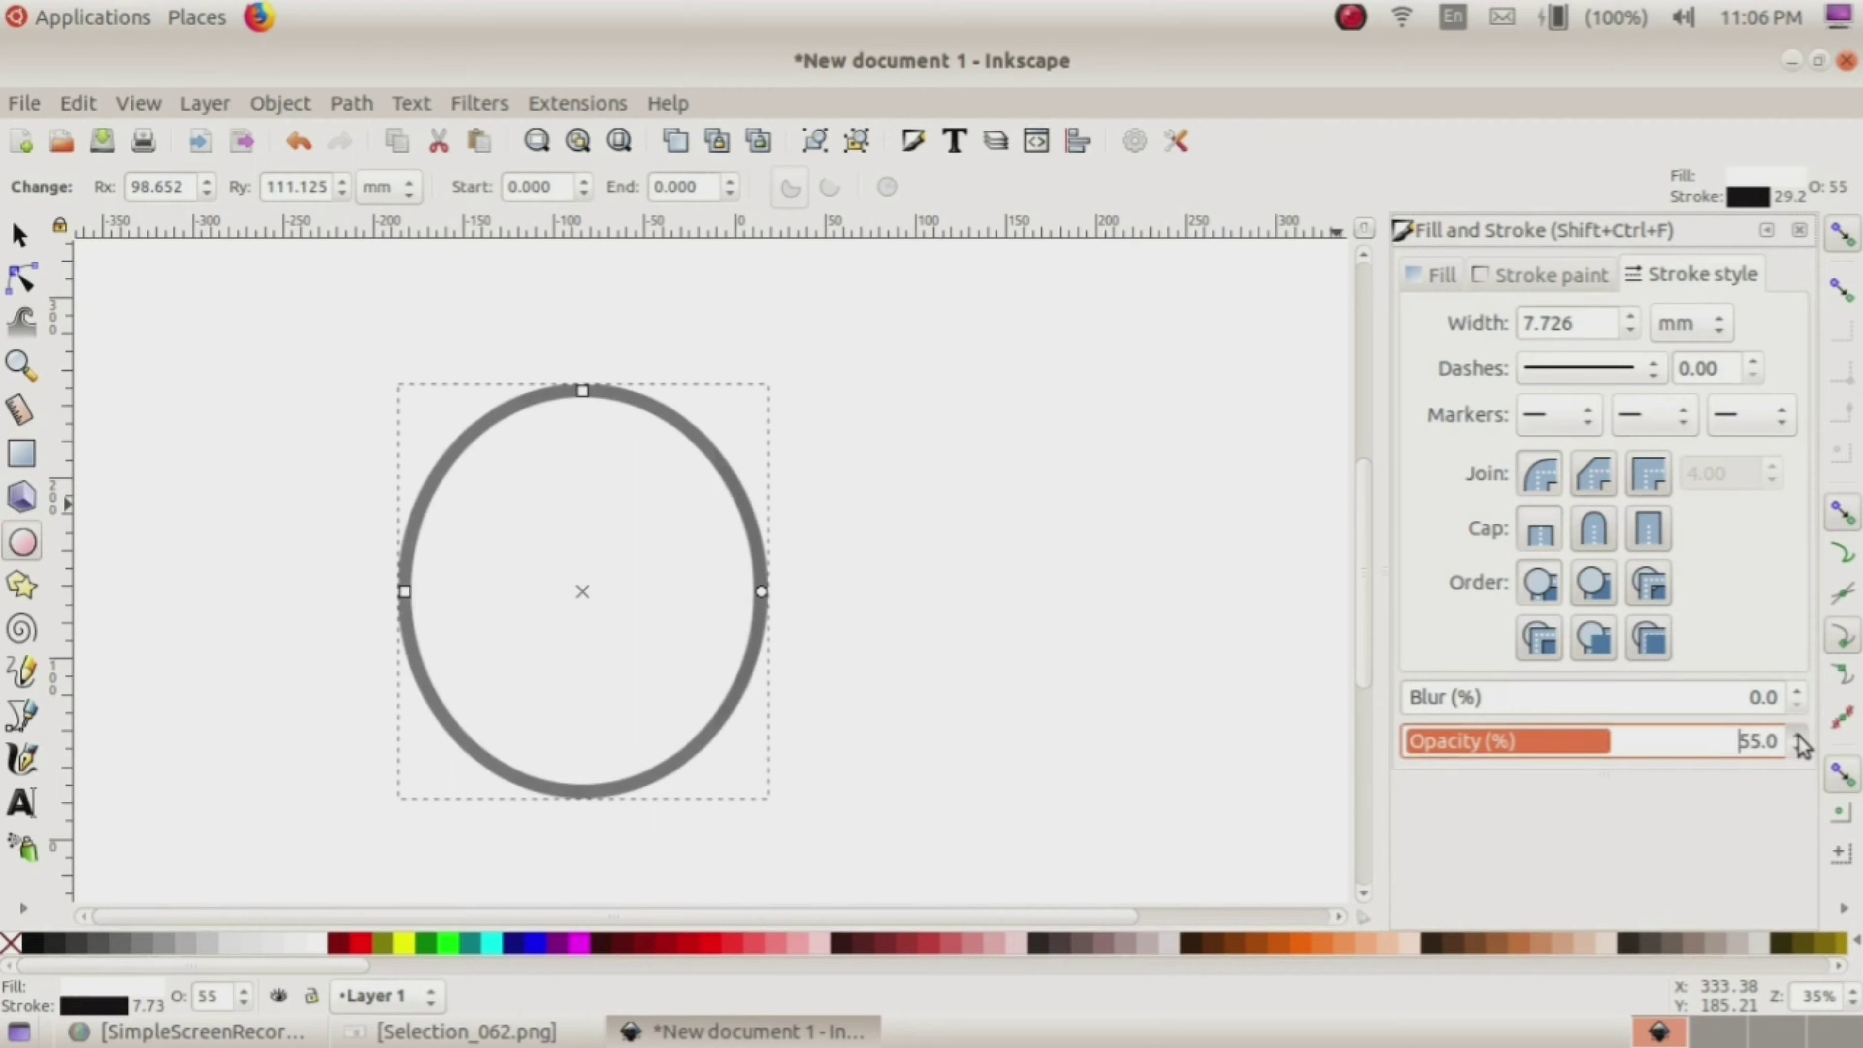
pyautogui.click(1799, 736)
pyautogui.click(1630, 331)
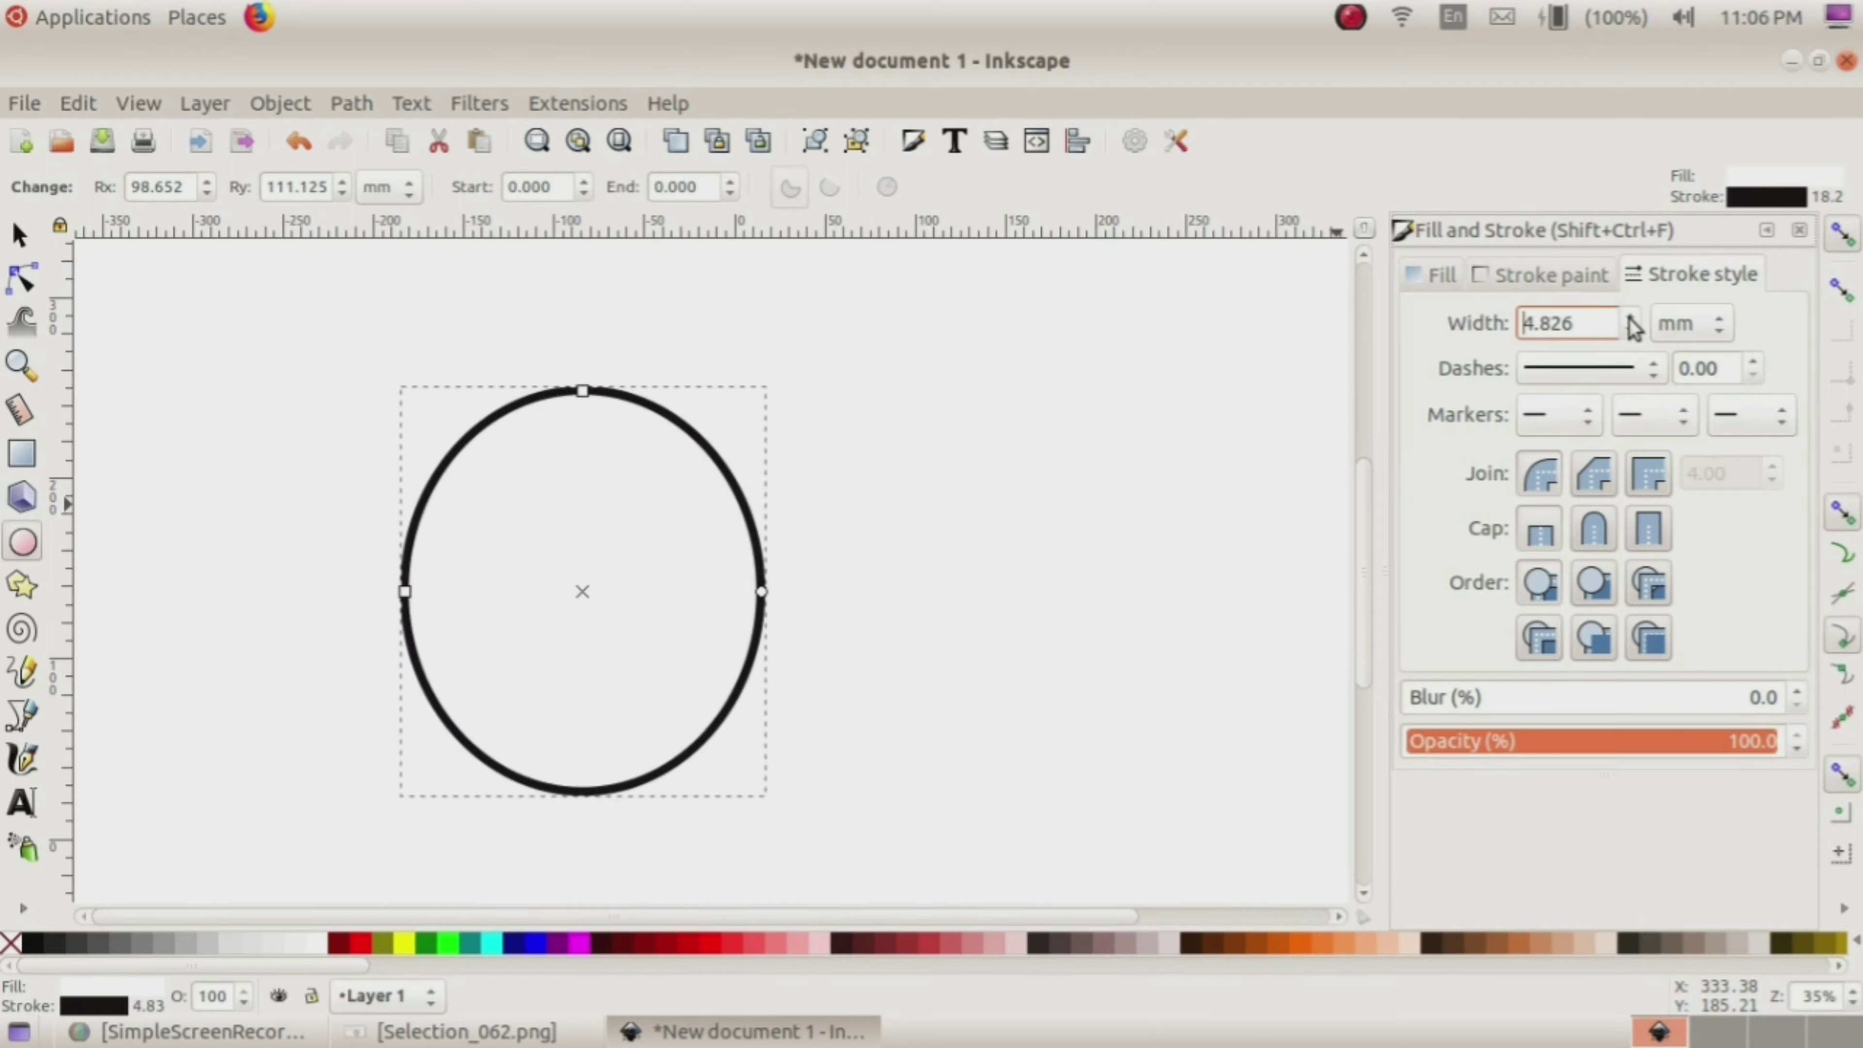
pyautogui.click(1628, 323)
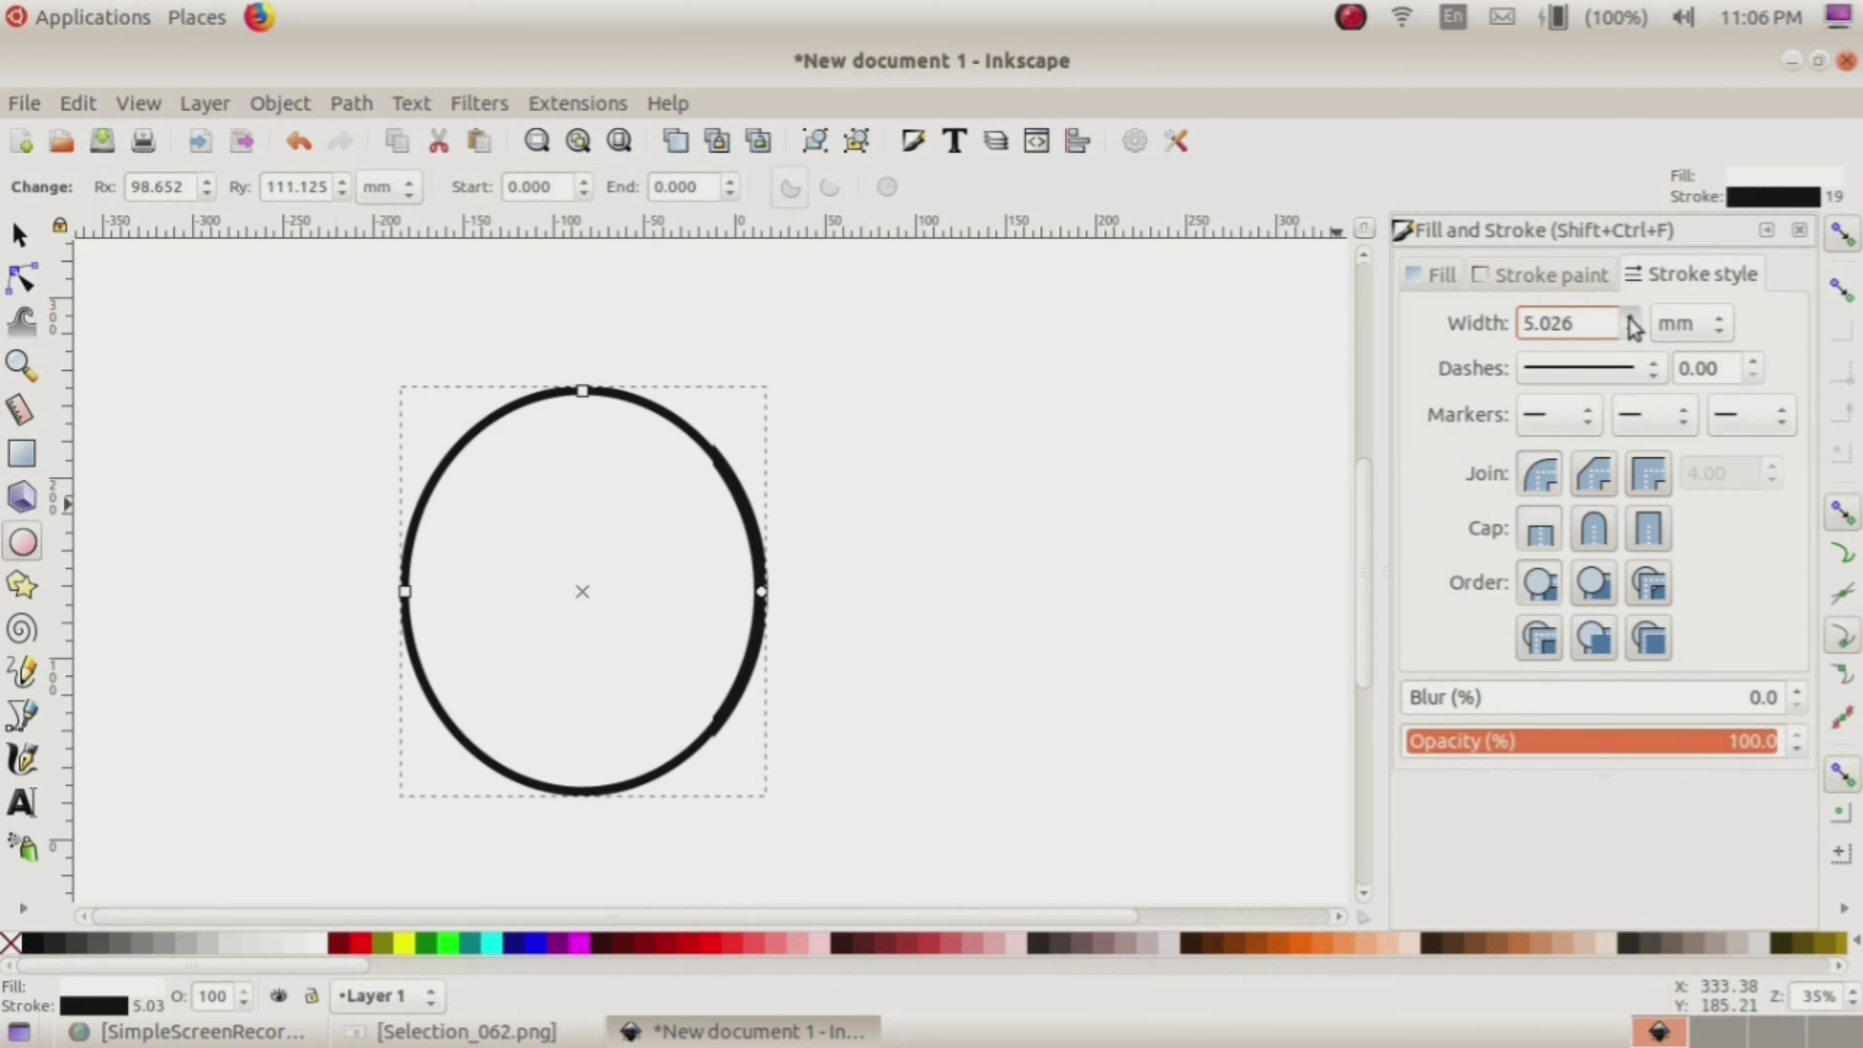
pyautogui.moveTo(1627, 316); pyautogui.dragTo(1607, 338)
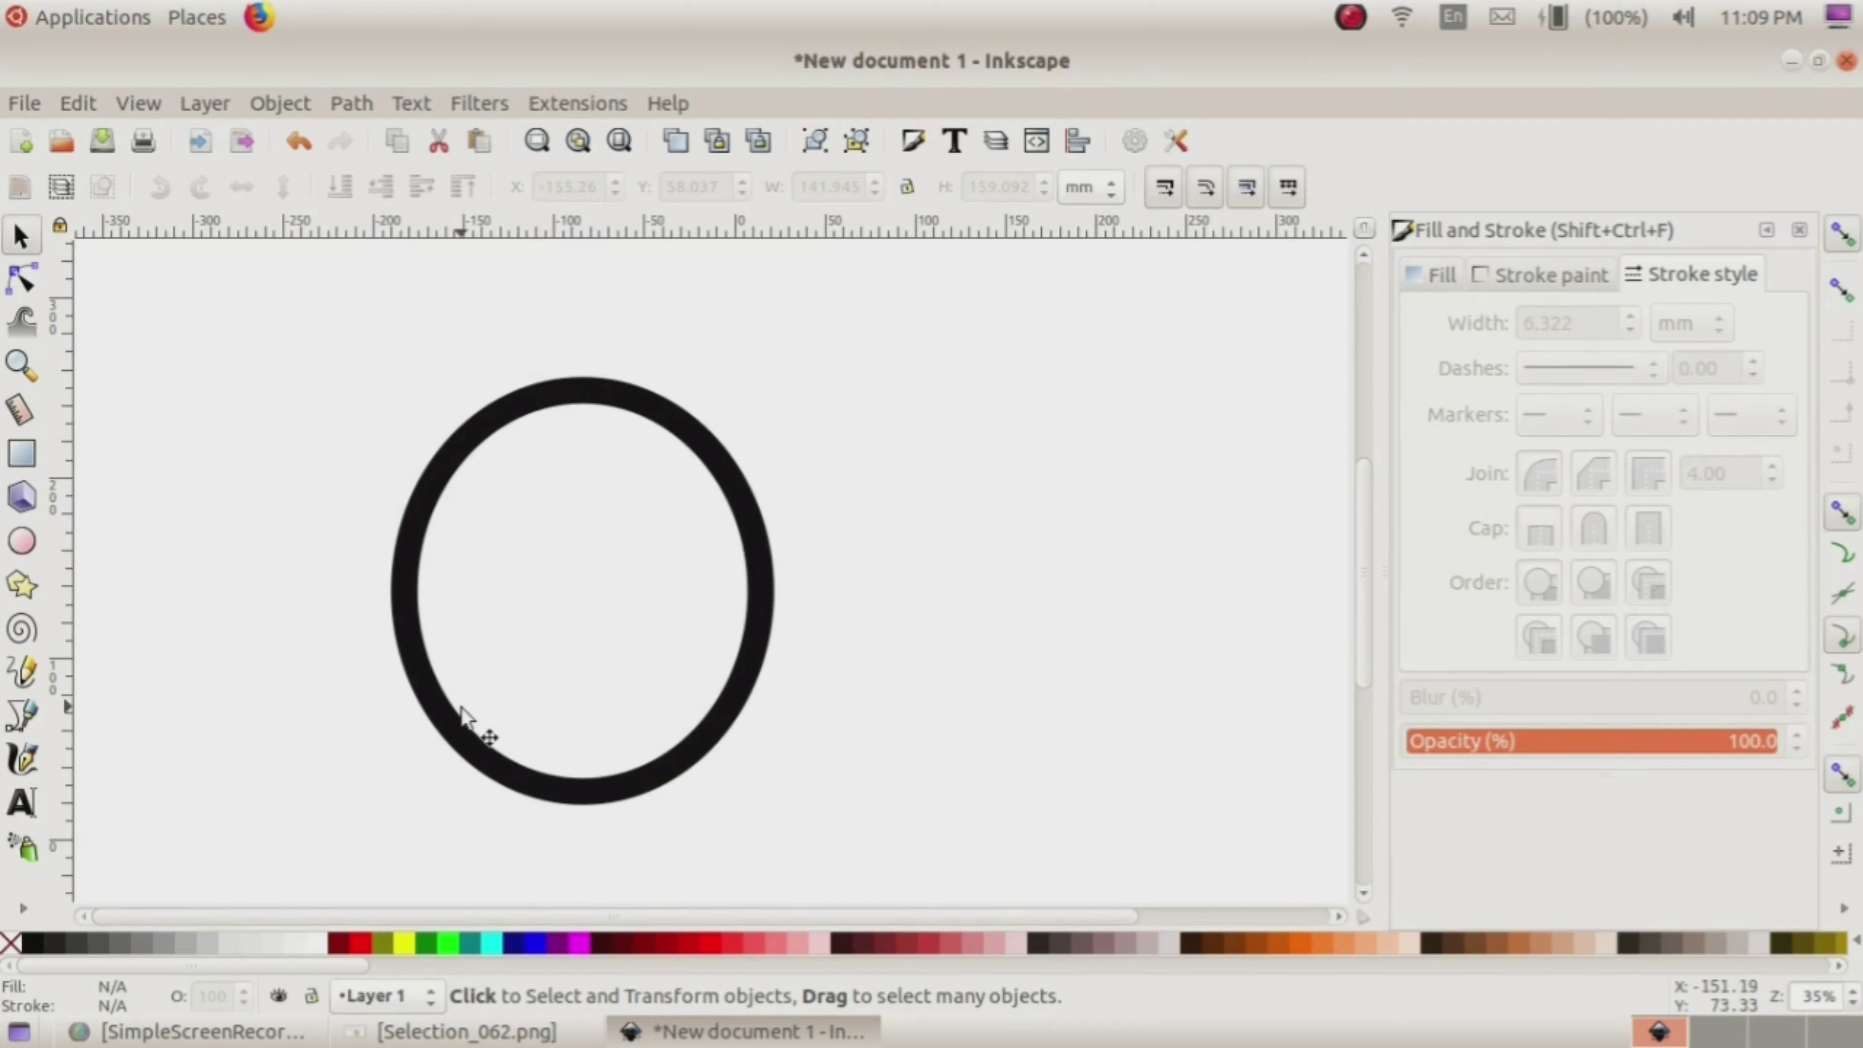
# Step: Duplicate the black ring and shrink the copy into a smaller inner ring
pyautogui.click(1439, 277)
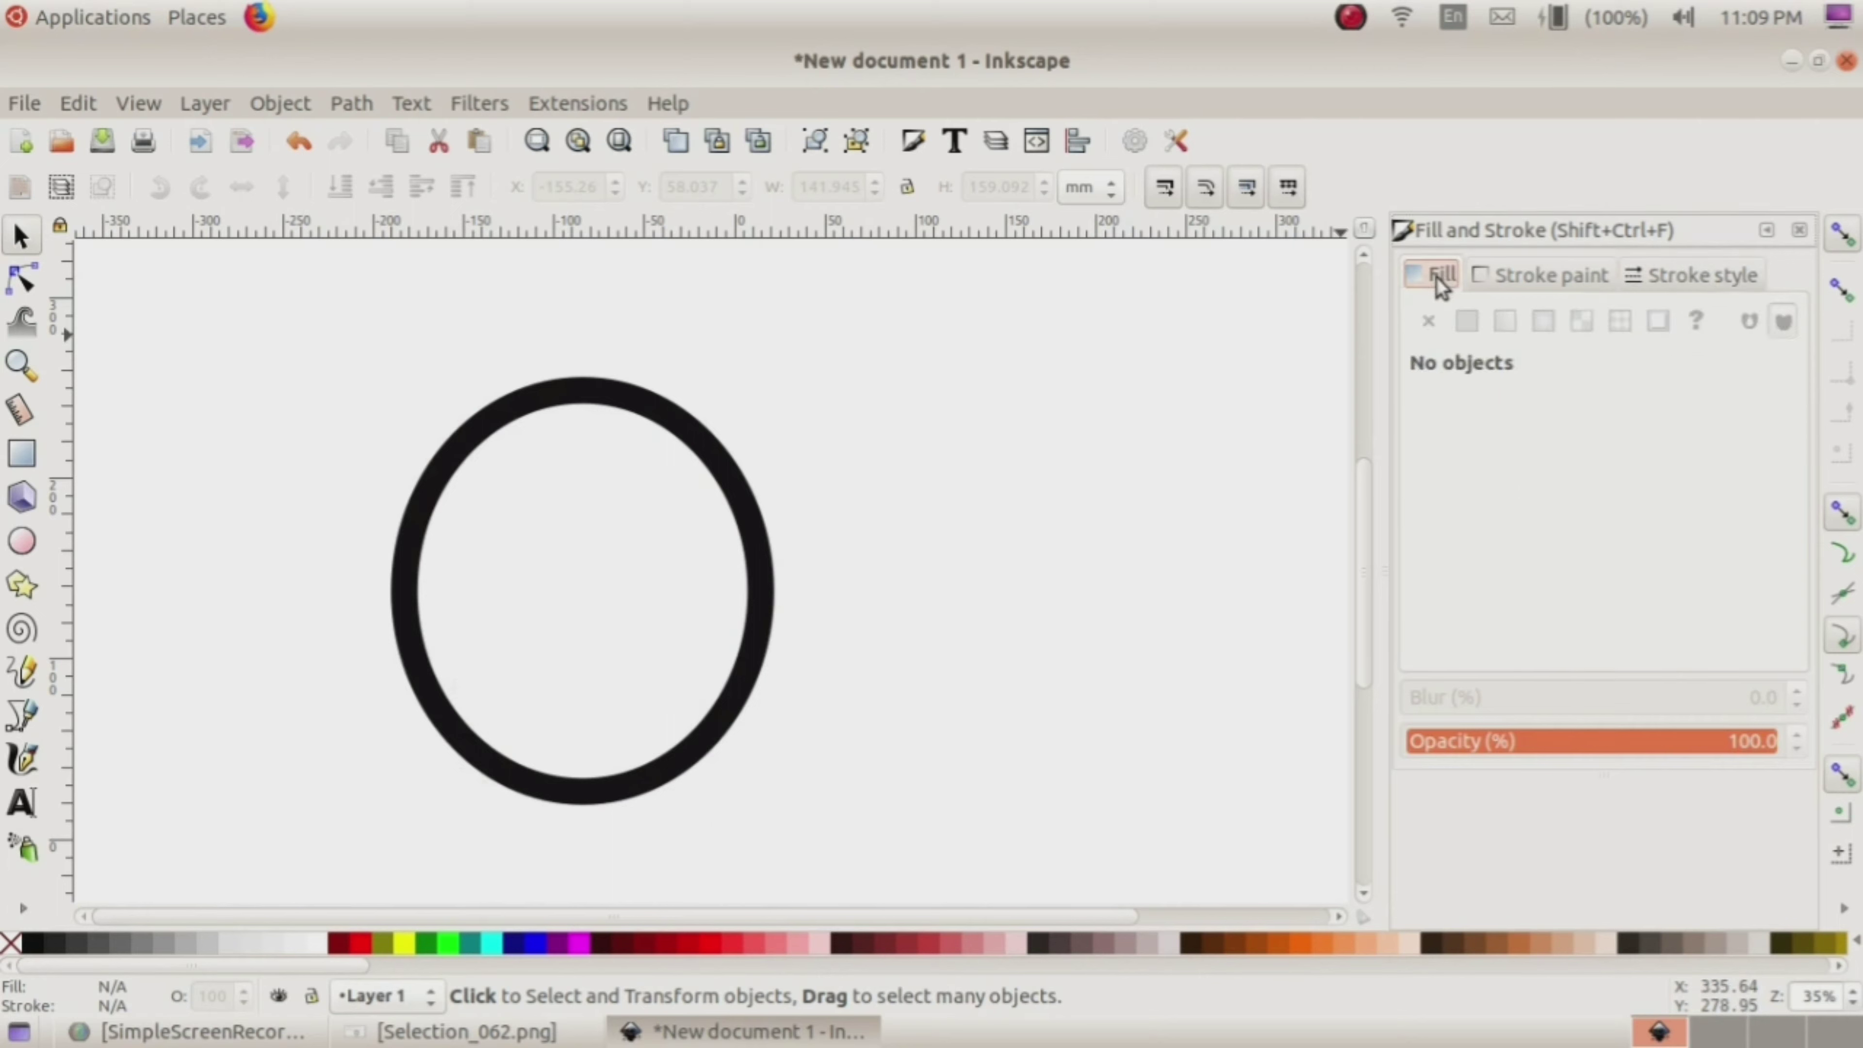
pyautogui.click(1530, 285)
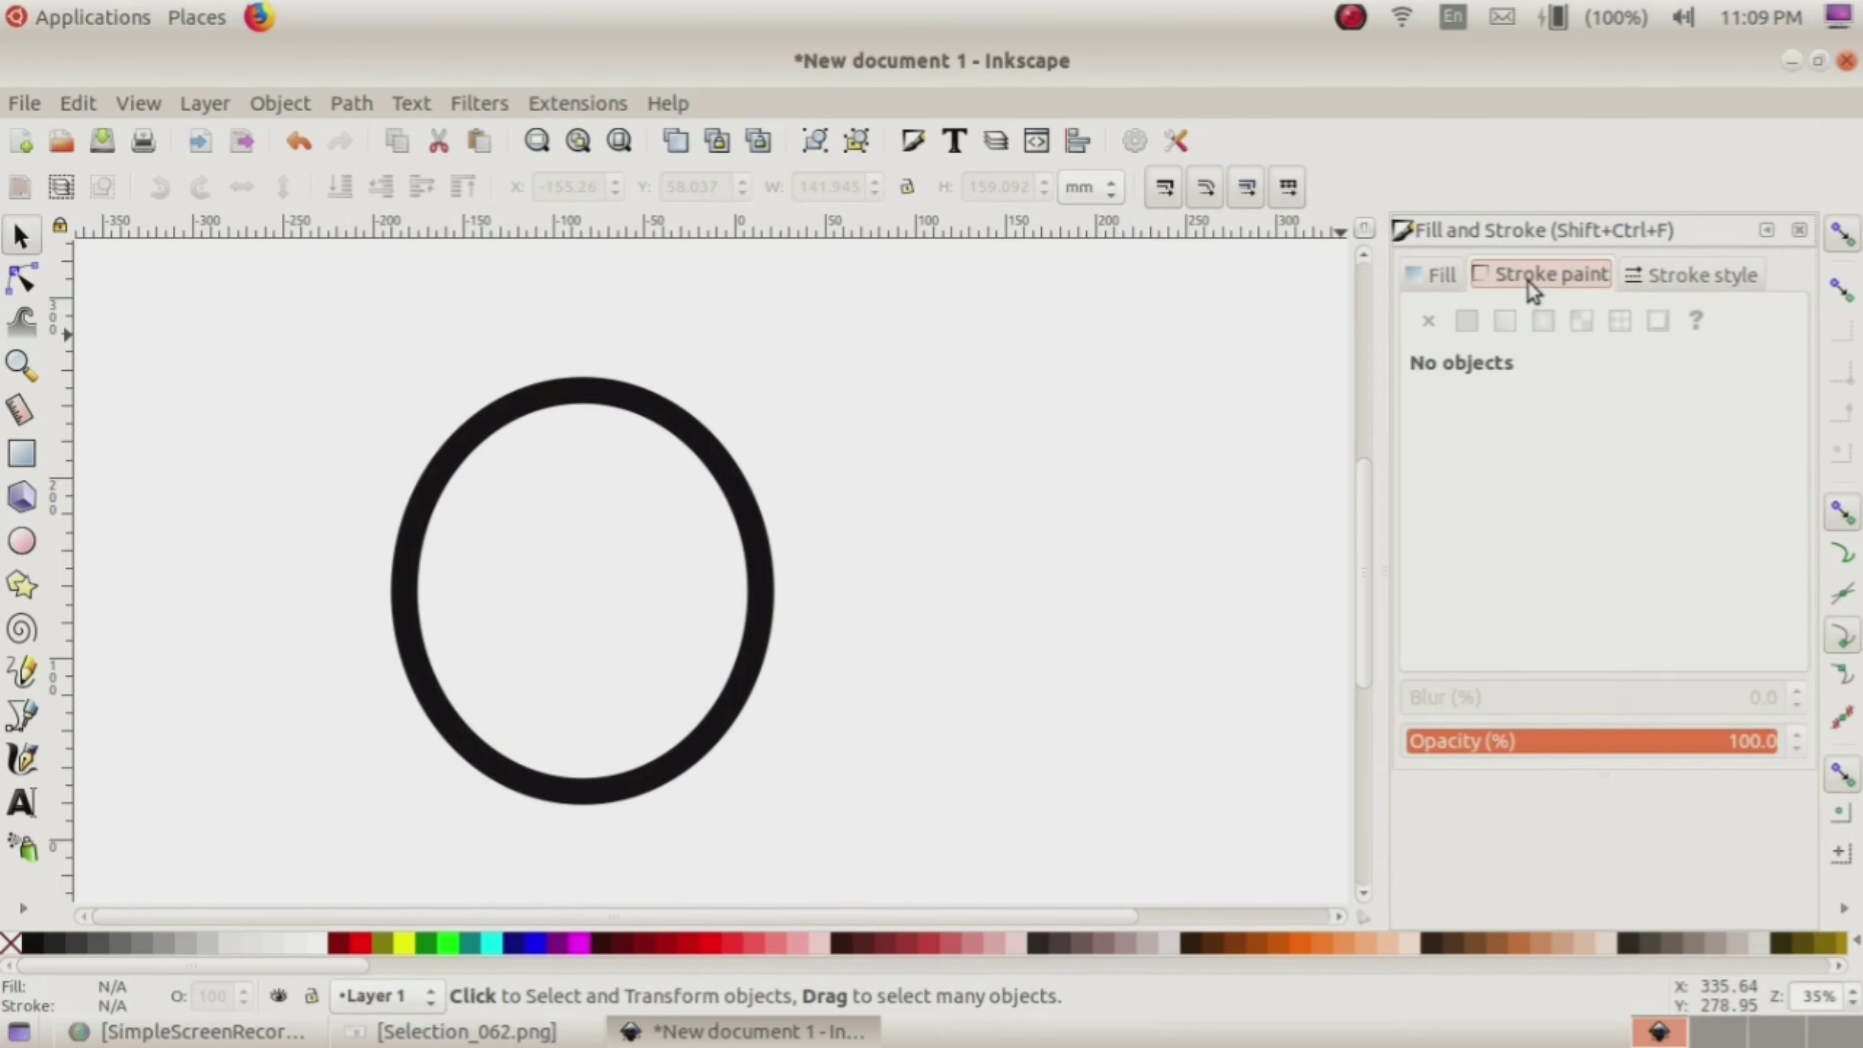
pyautogui.click(749, 730)
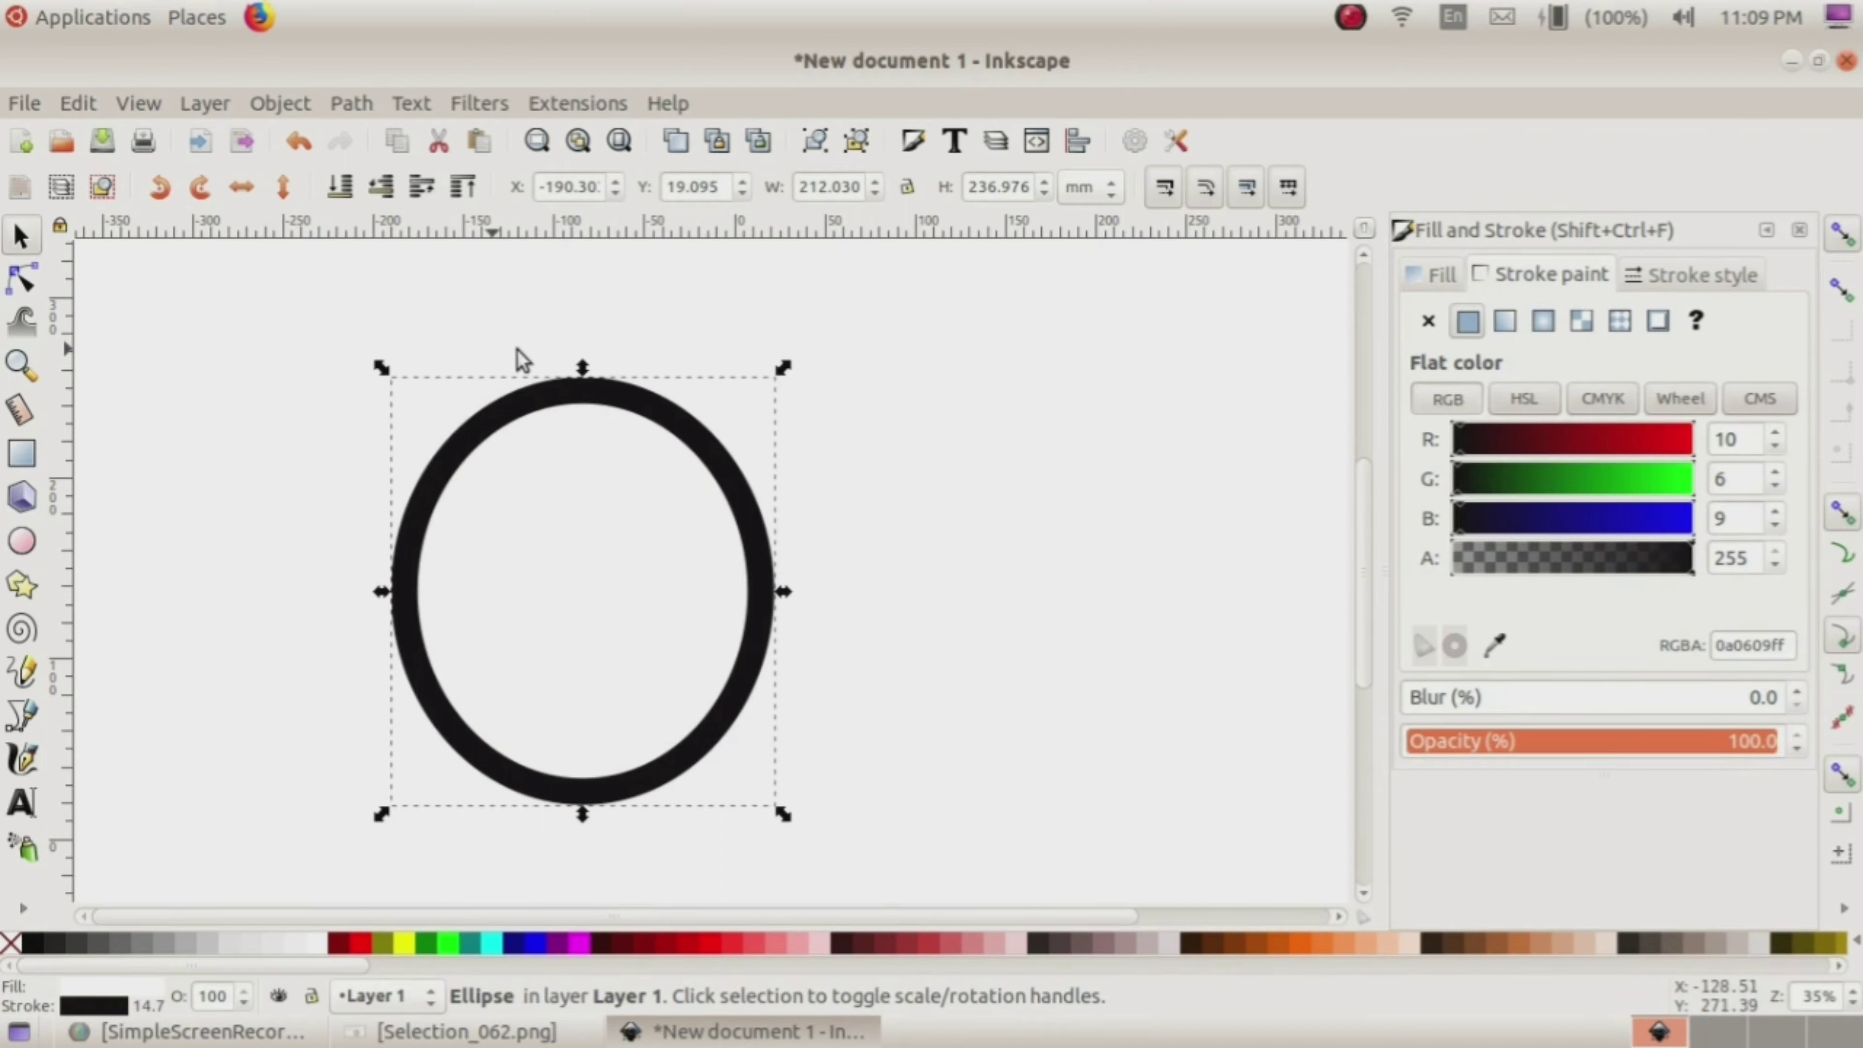
pyautogui.rightClick(600, 402)
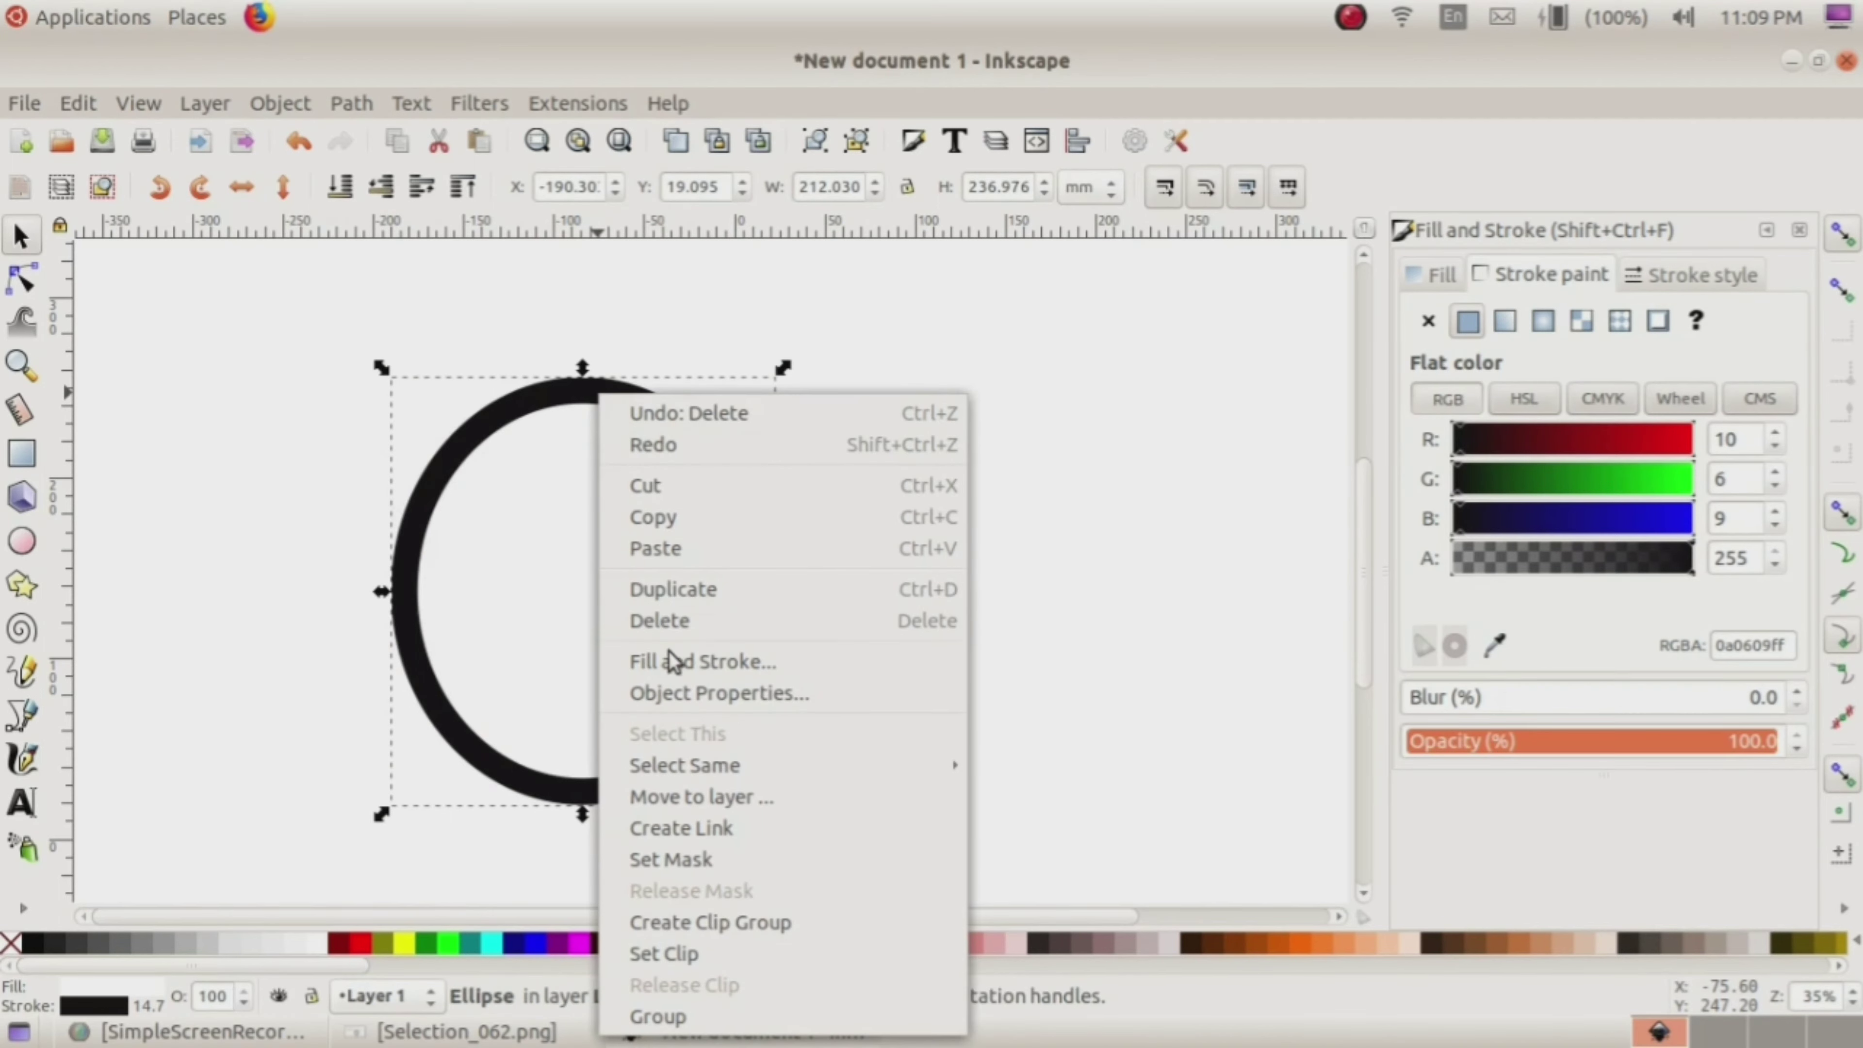
pyautogui.click(700, 591)
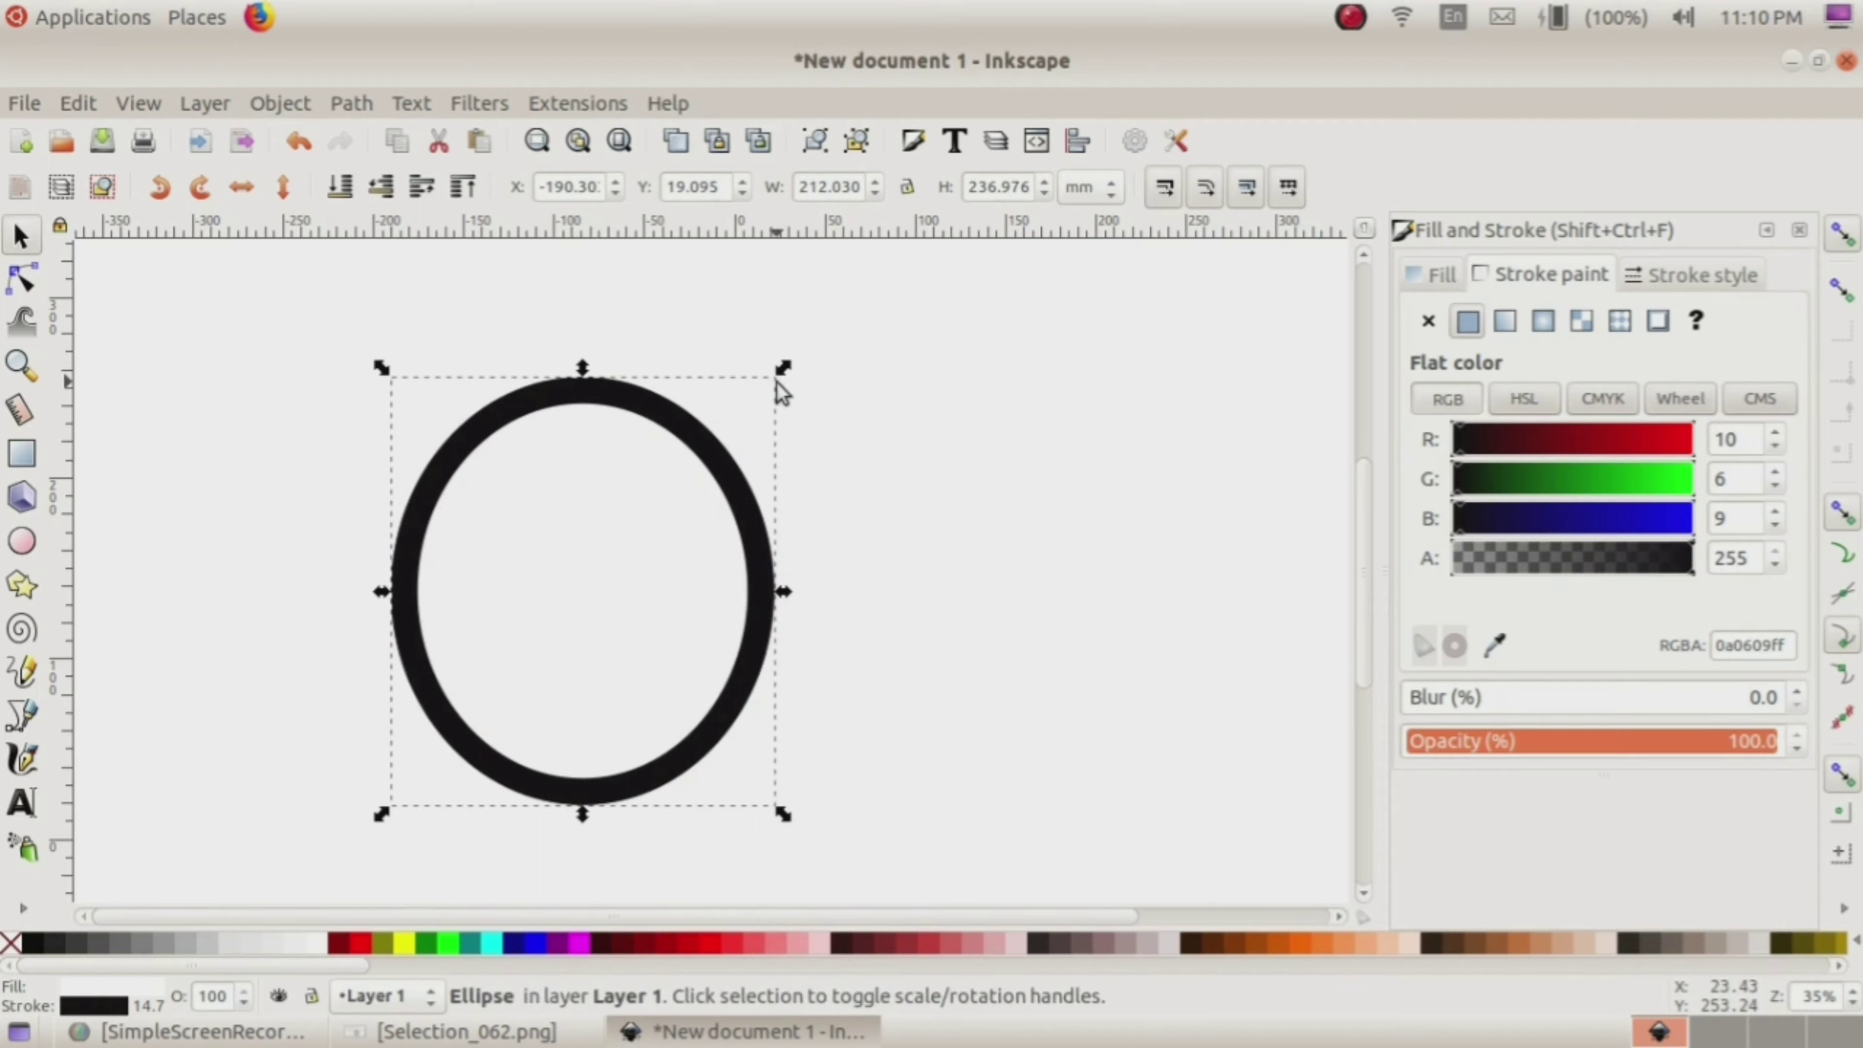
pyautogui.moveTo(782, 376); pyautogui.dragTo(716, 445)
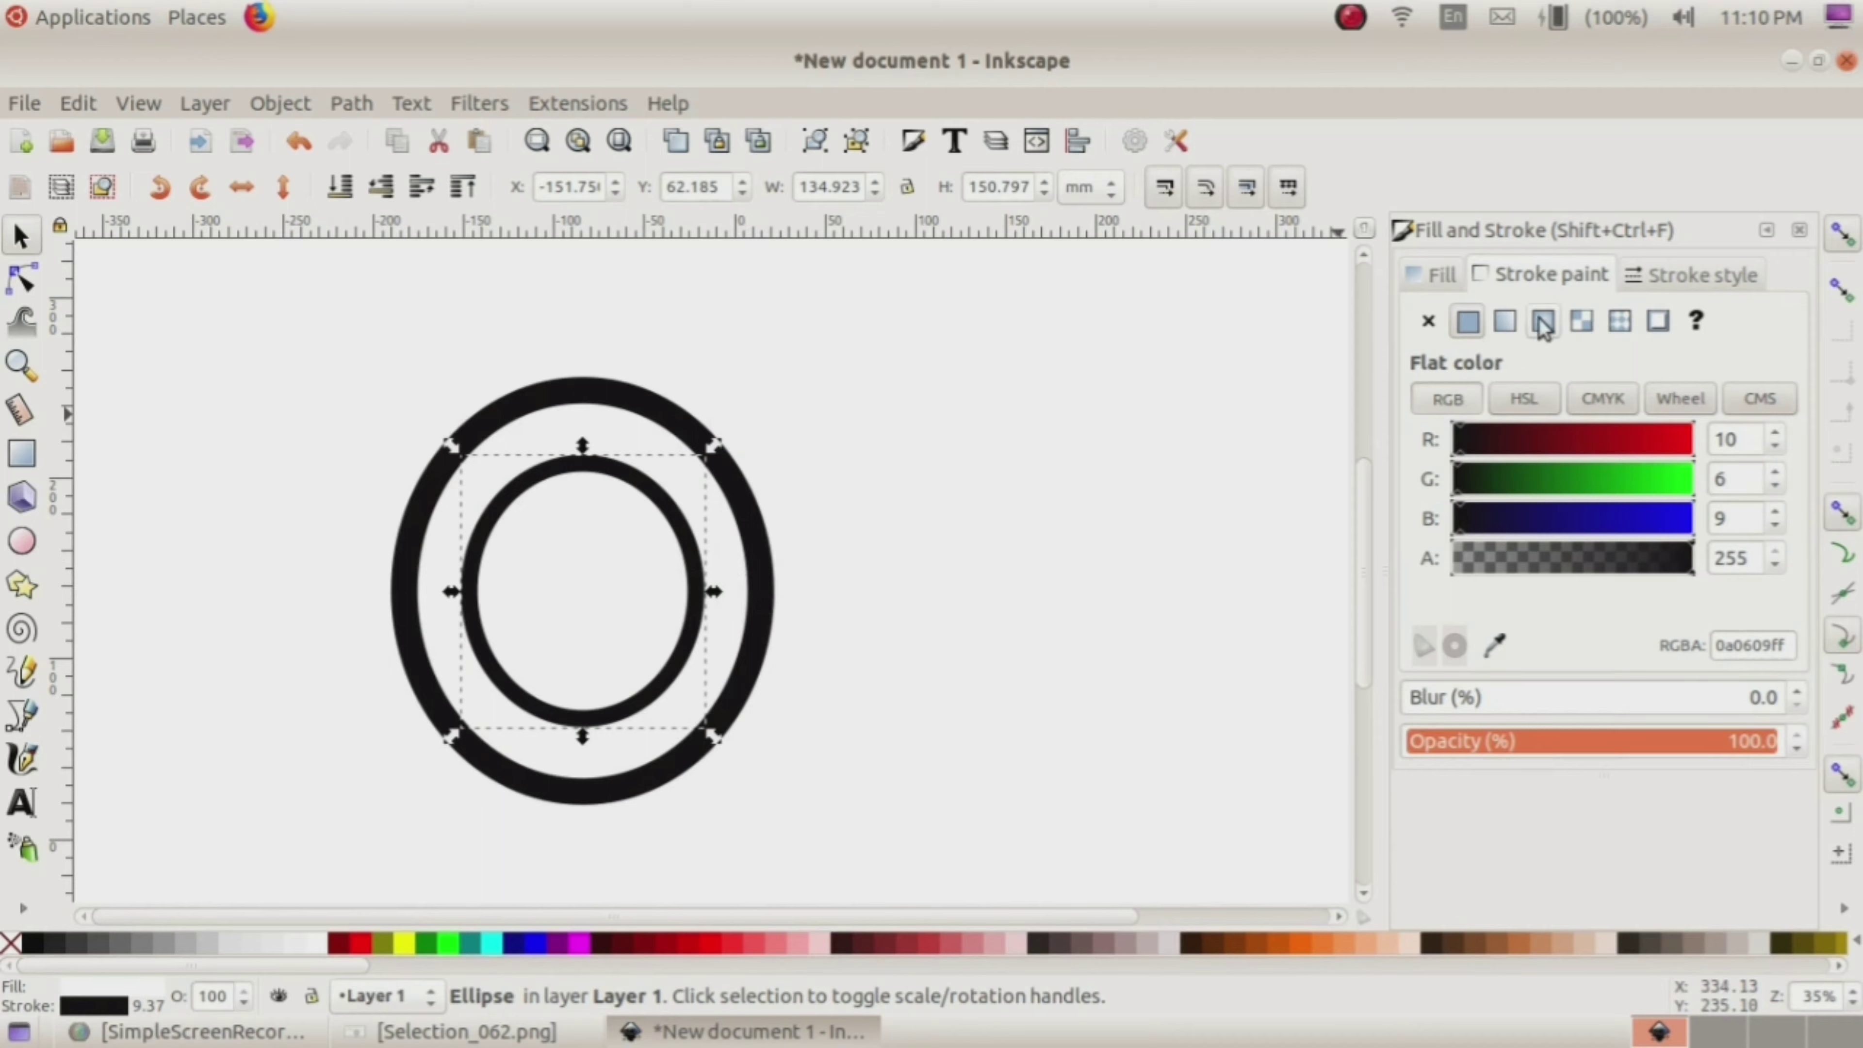
# Step: Thicken the inner ring's outline width toward 12.171 mm
pyautogui.click(1669, 279)
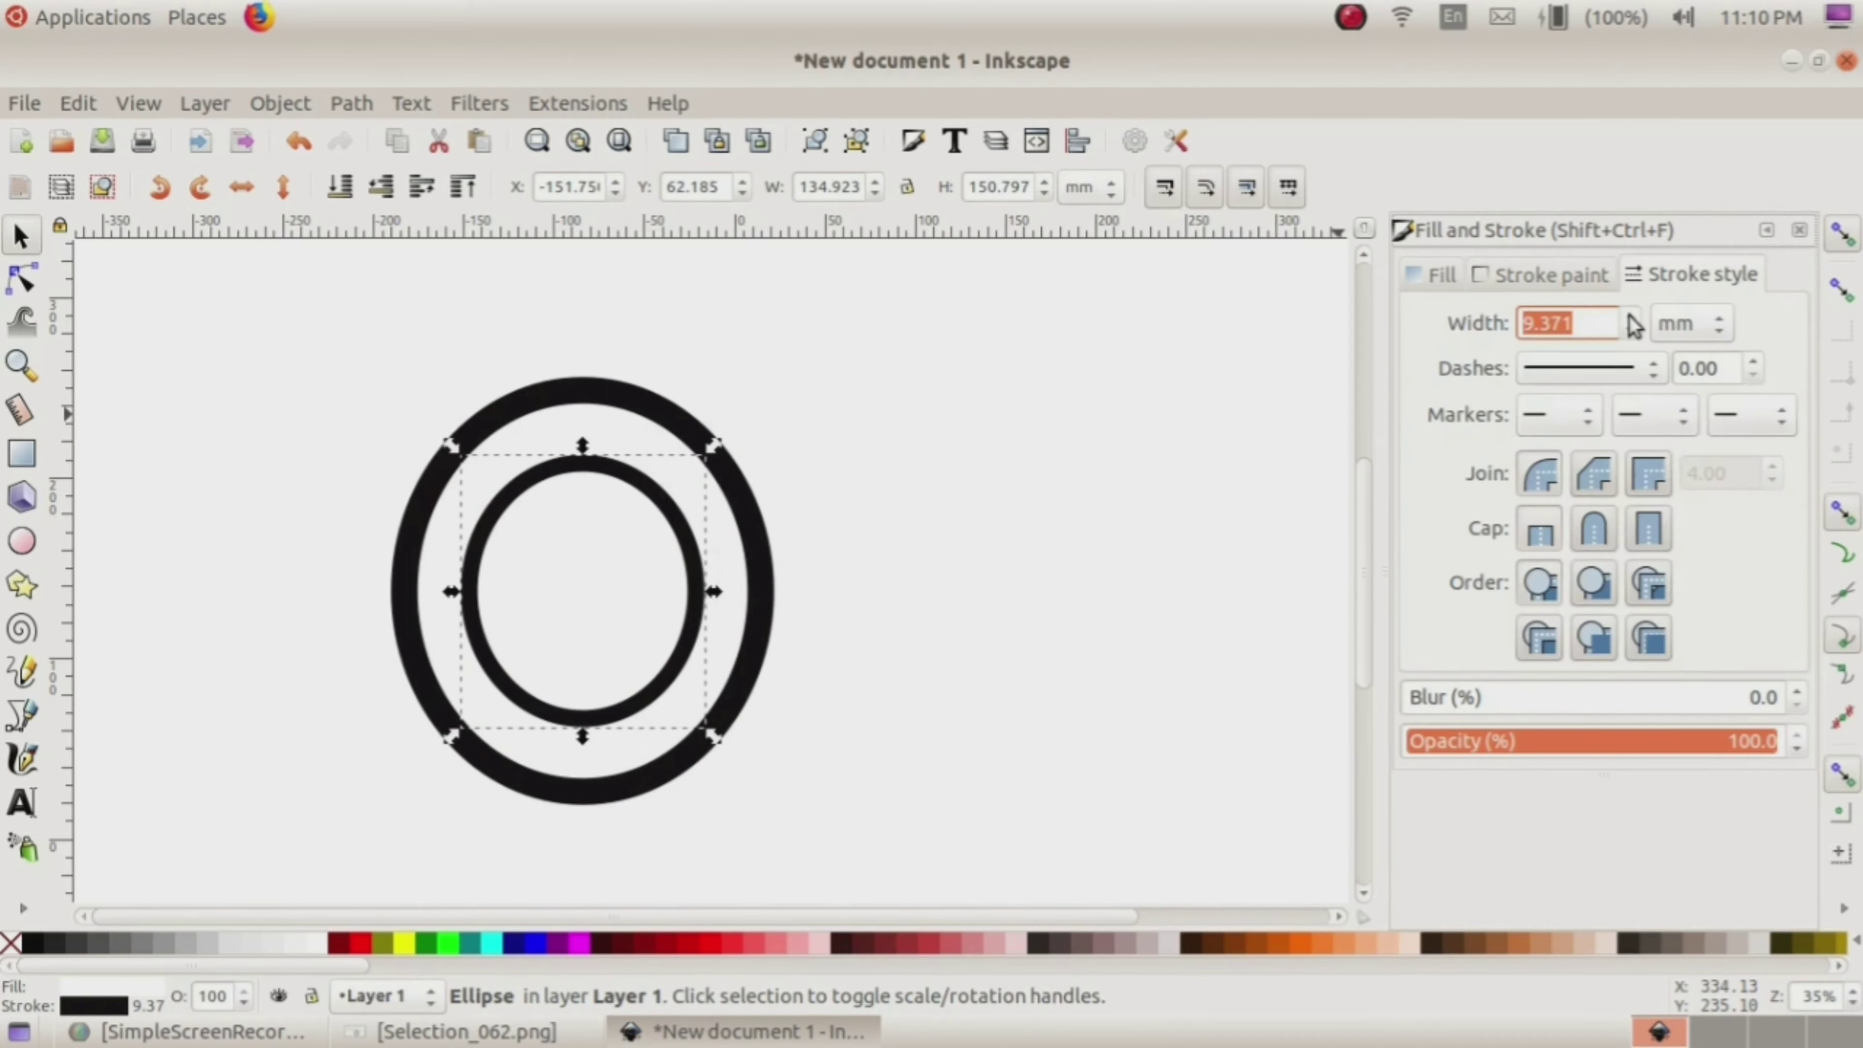
pyautogui.click(1630, 317)
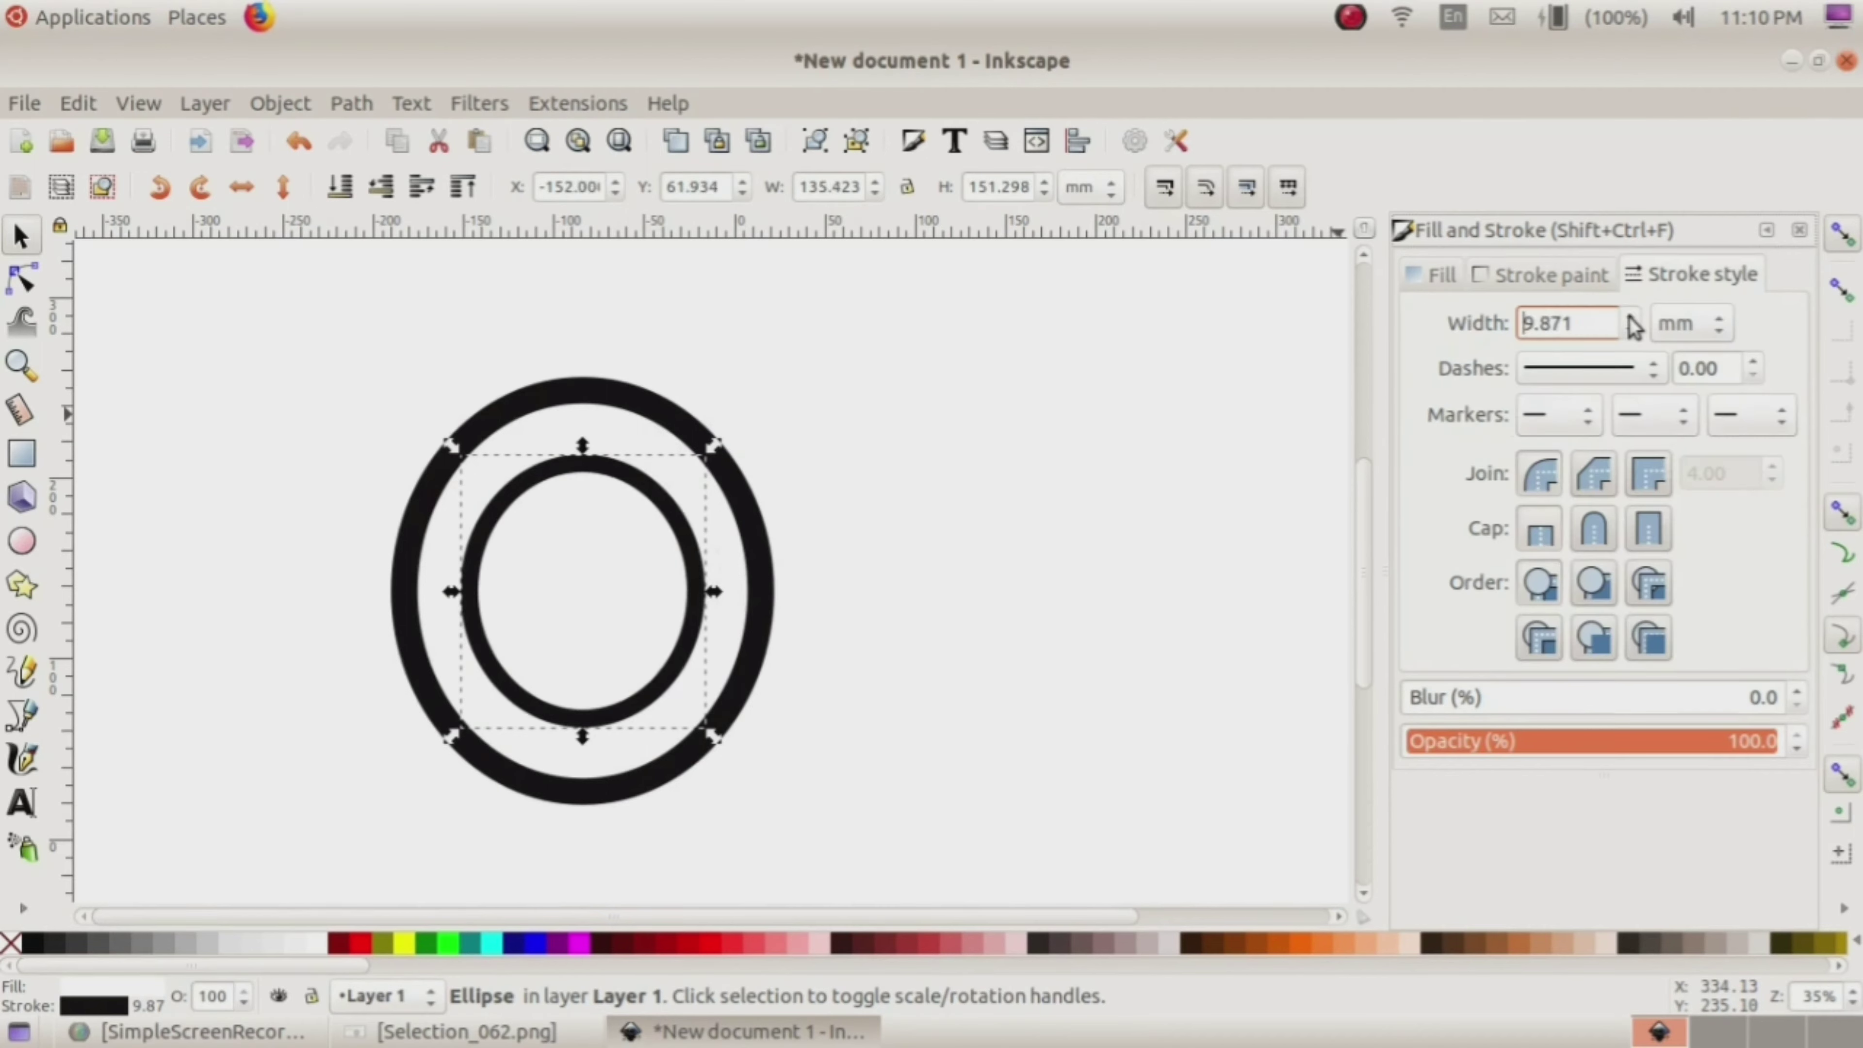
pyautogui.click(1628, 318)
pyautogui.click(1628, 319)
pyautogui.click(1629, 318)
pyautogui.click(1629, 318)
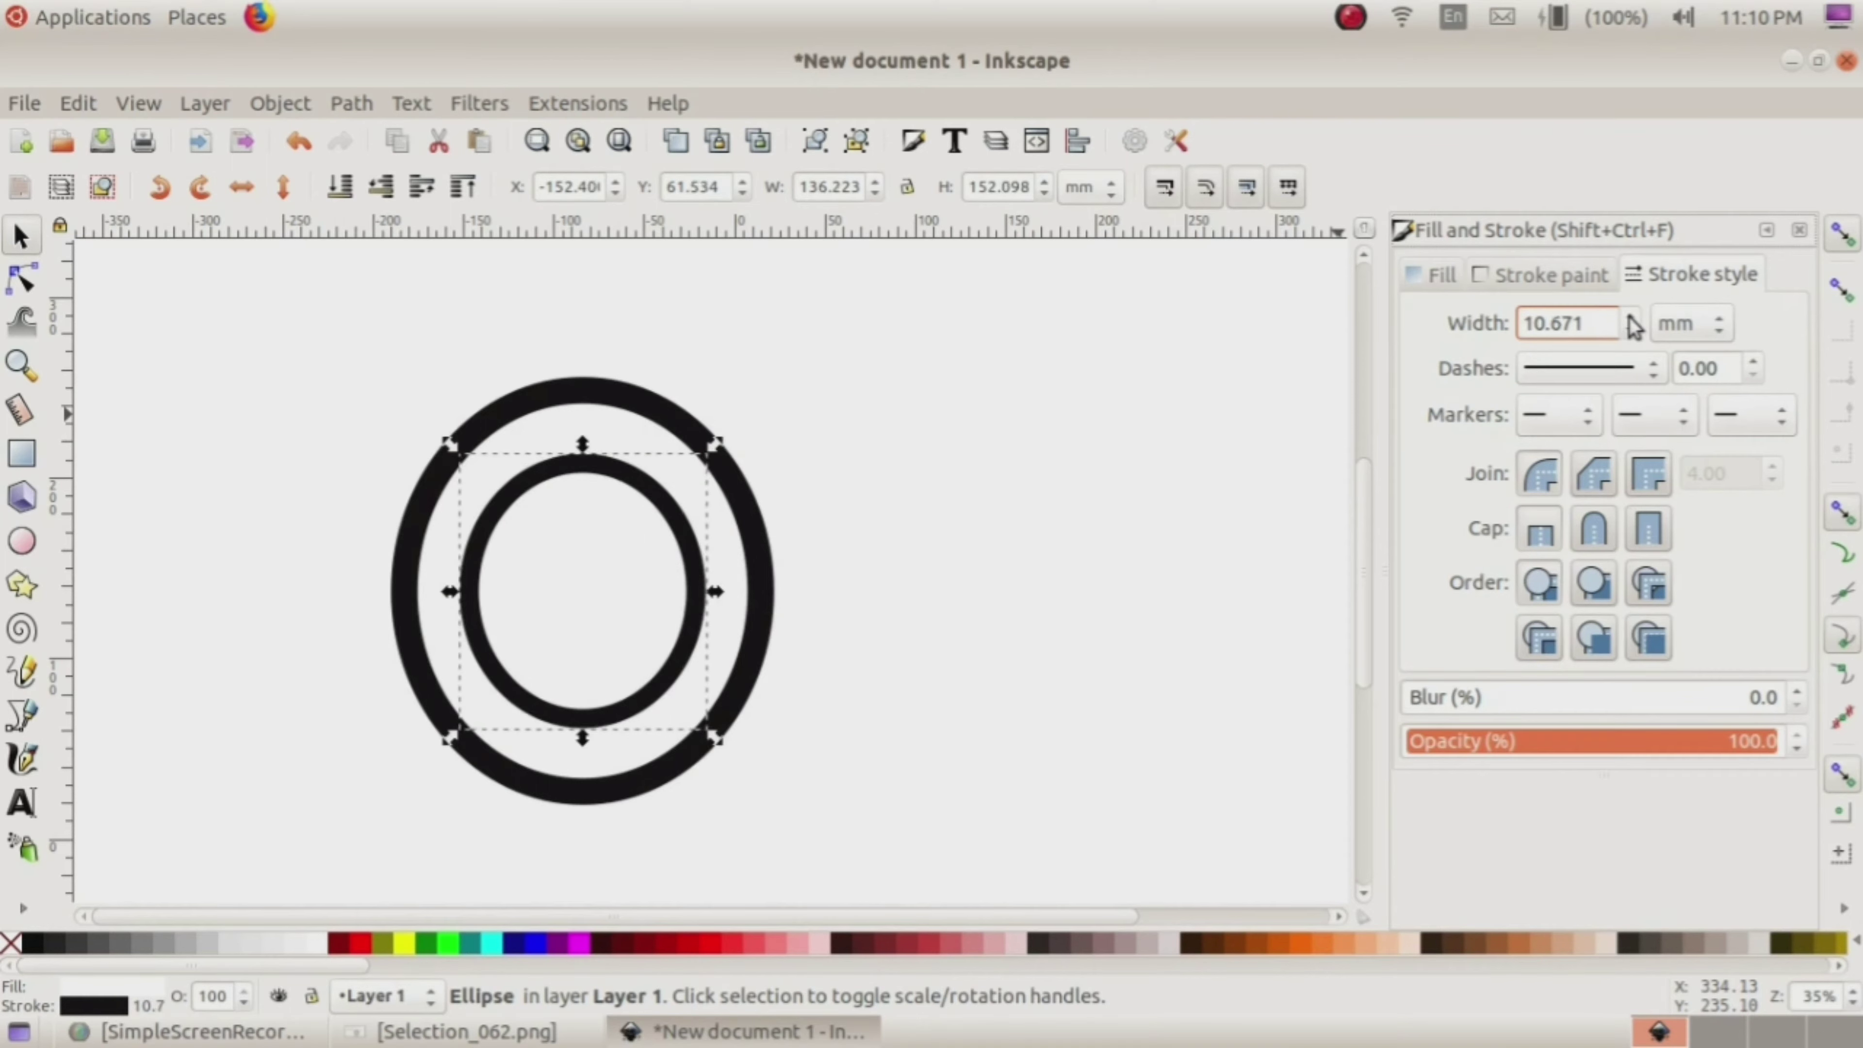
pyautogui.click(1629, 318)
pyautogui.click(1628, 318)
pyautogui.click(1628, 318)
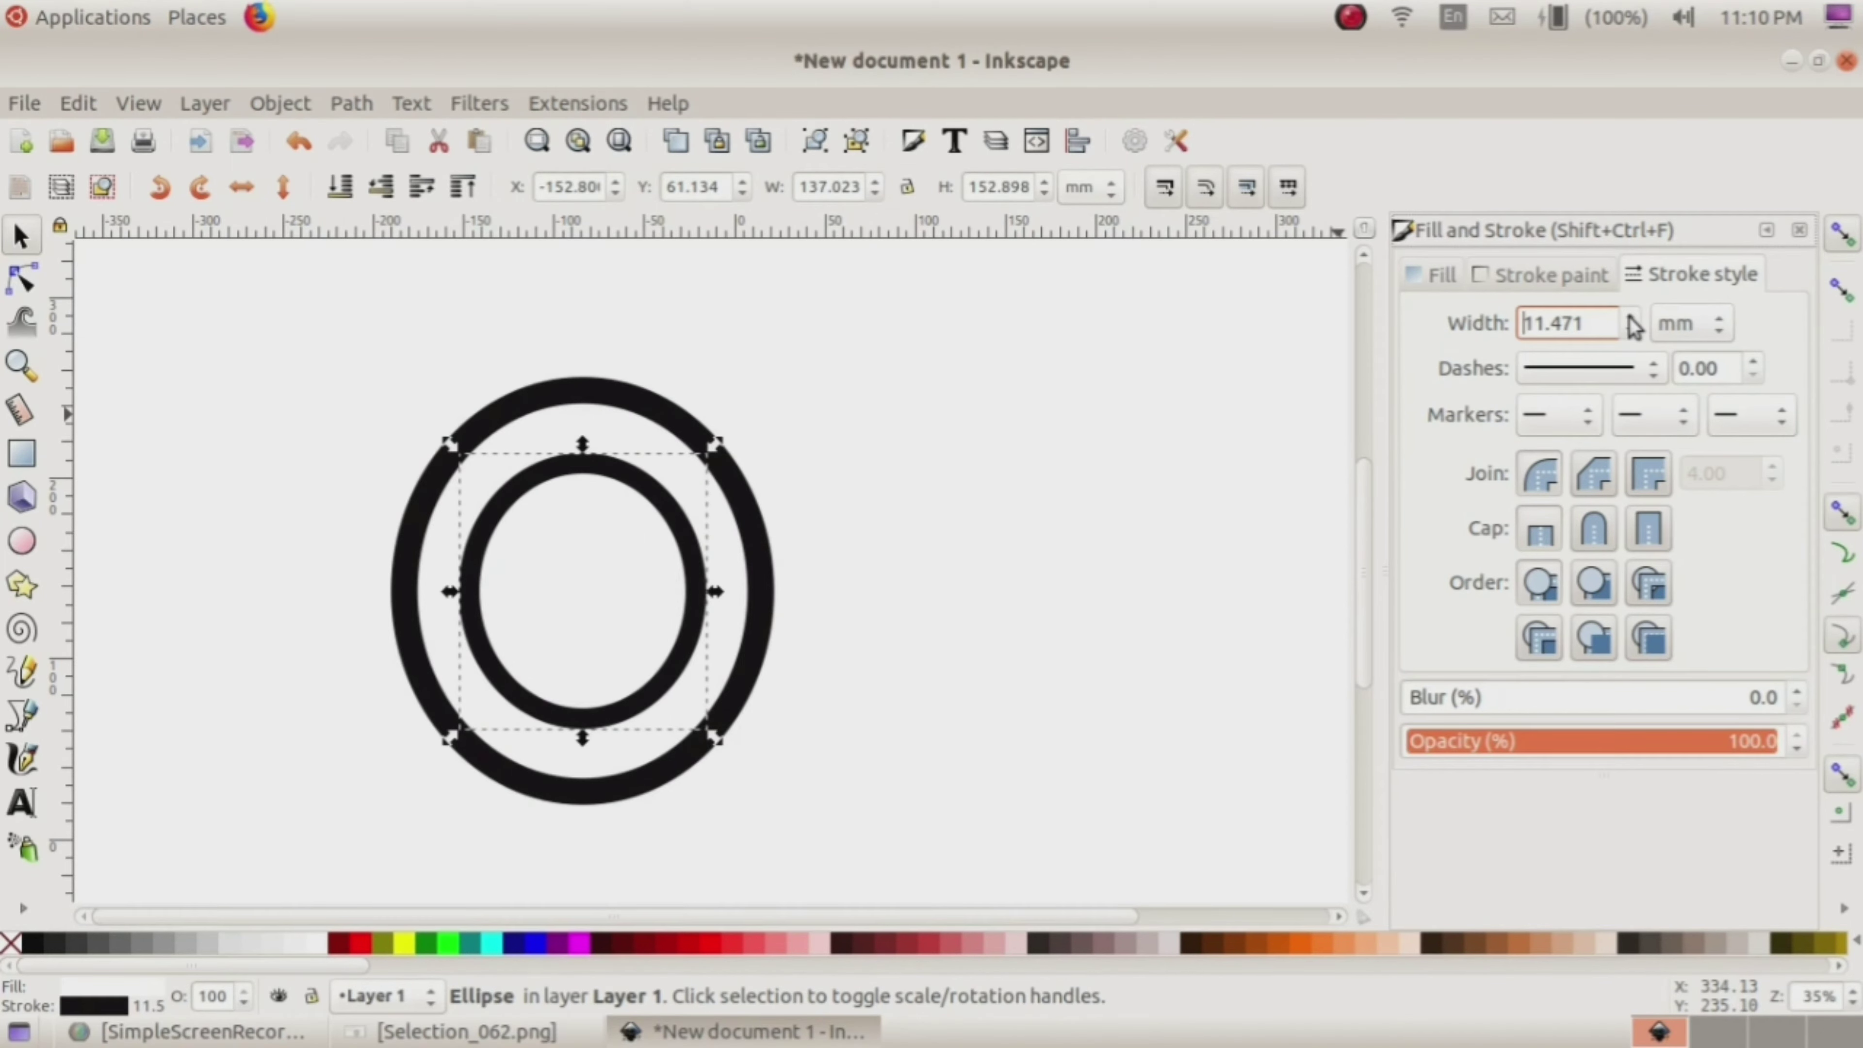
pyautogui.click(1628, 318)
pyautogui.click(1629, 319)
pyautogui.click(1628, 318)
pyautogui.click(1629, 318)
pyautogui.click(1628, 318)
pyautogui.click(1628, 318)
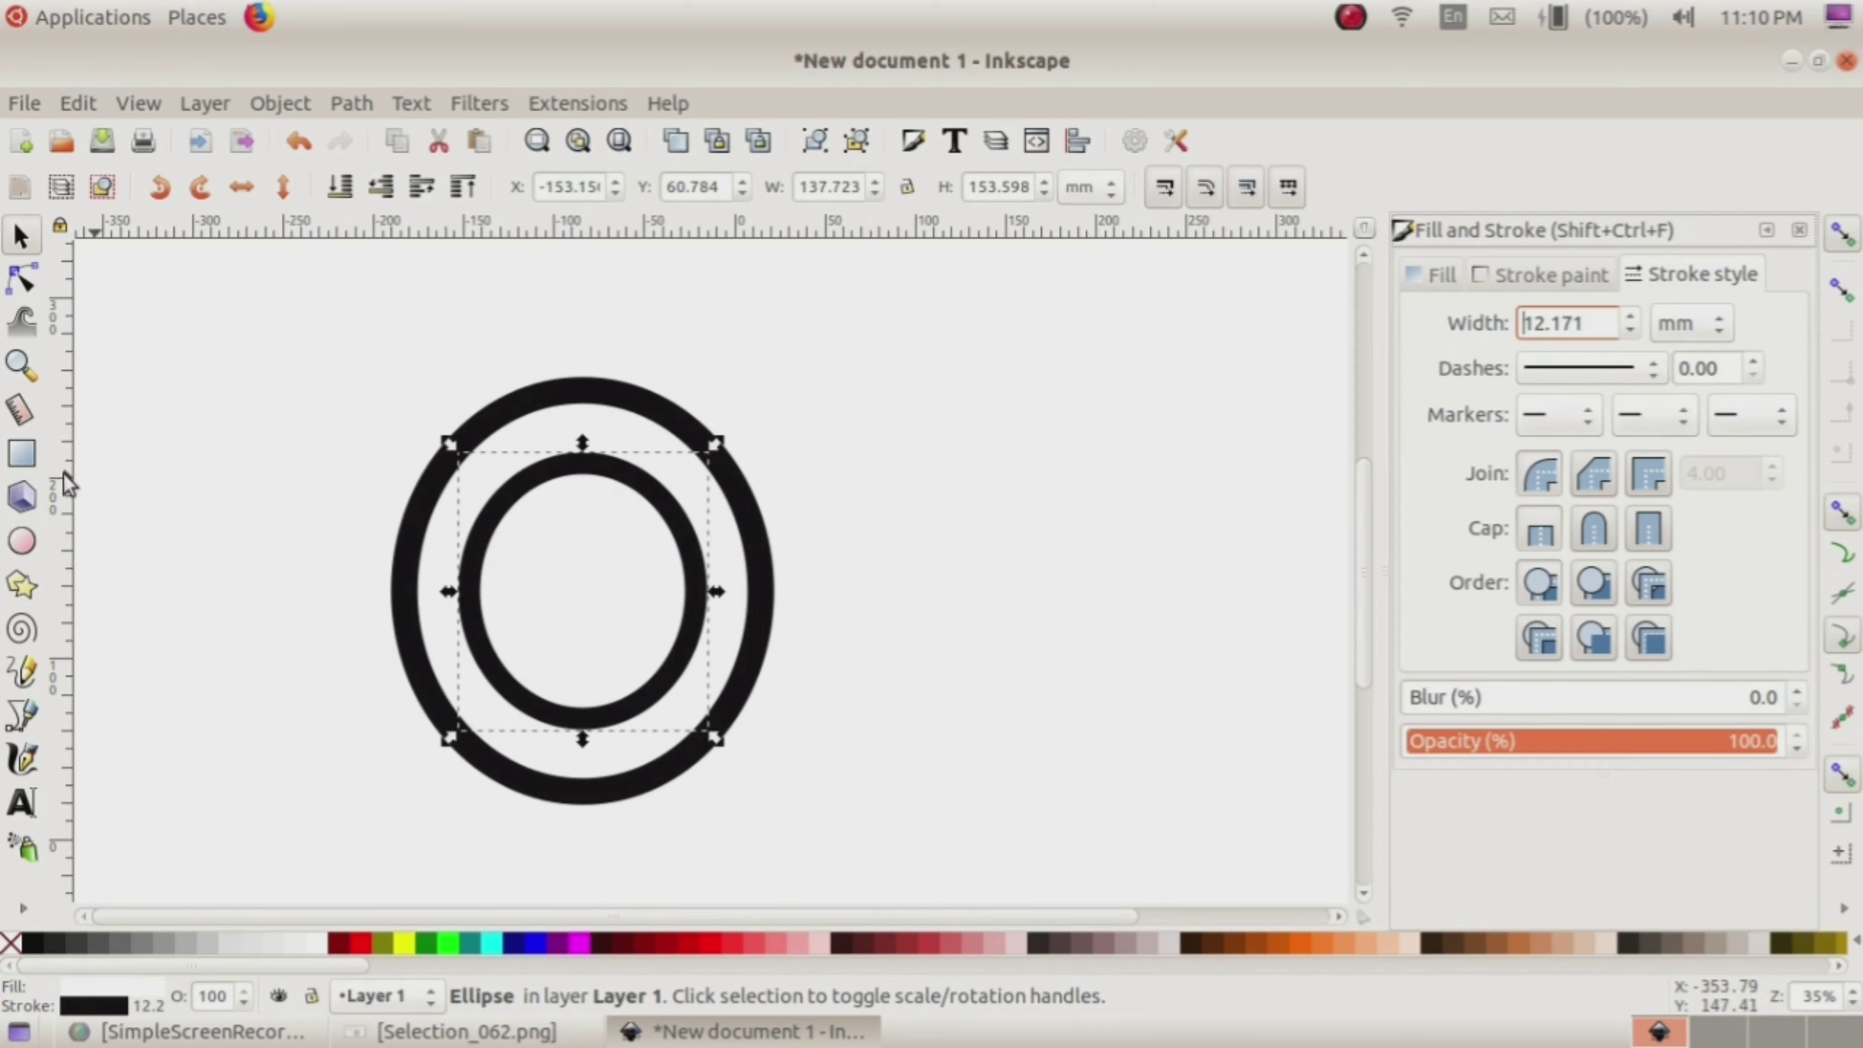
# Step: Cover the inner ring's left side with a rectangle, select all three shapes, and show the reference image
pyautogui.click(22, 461)
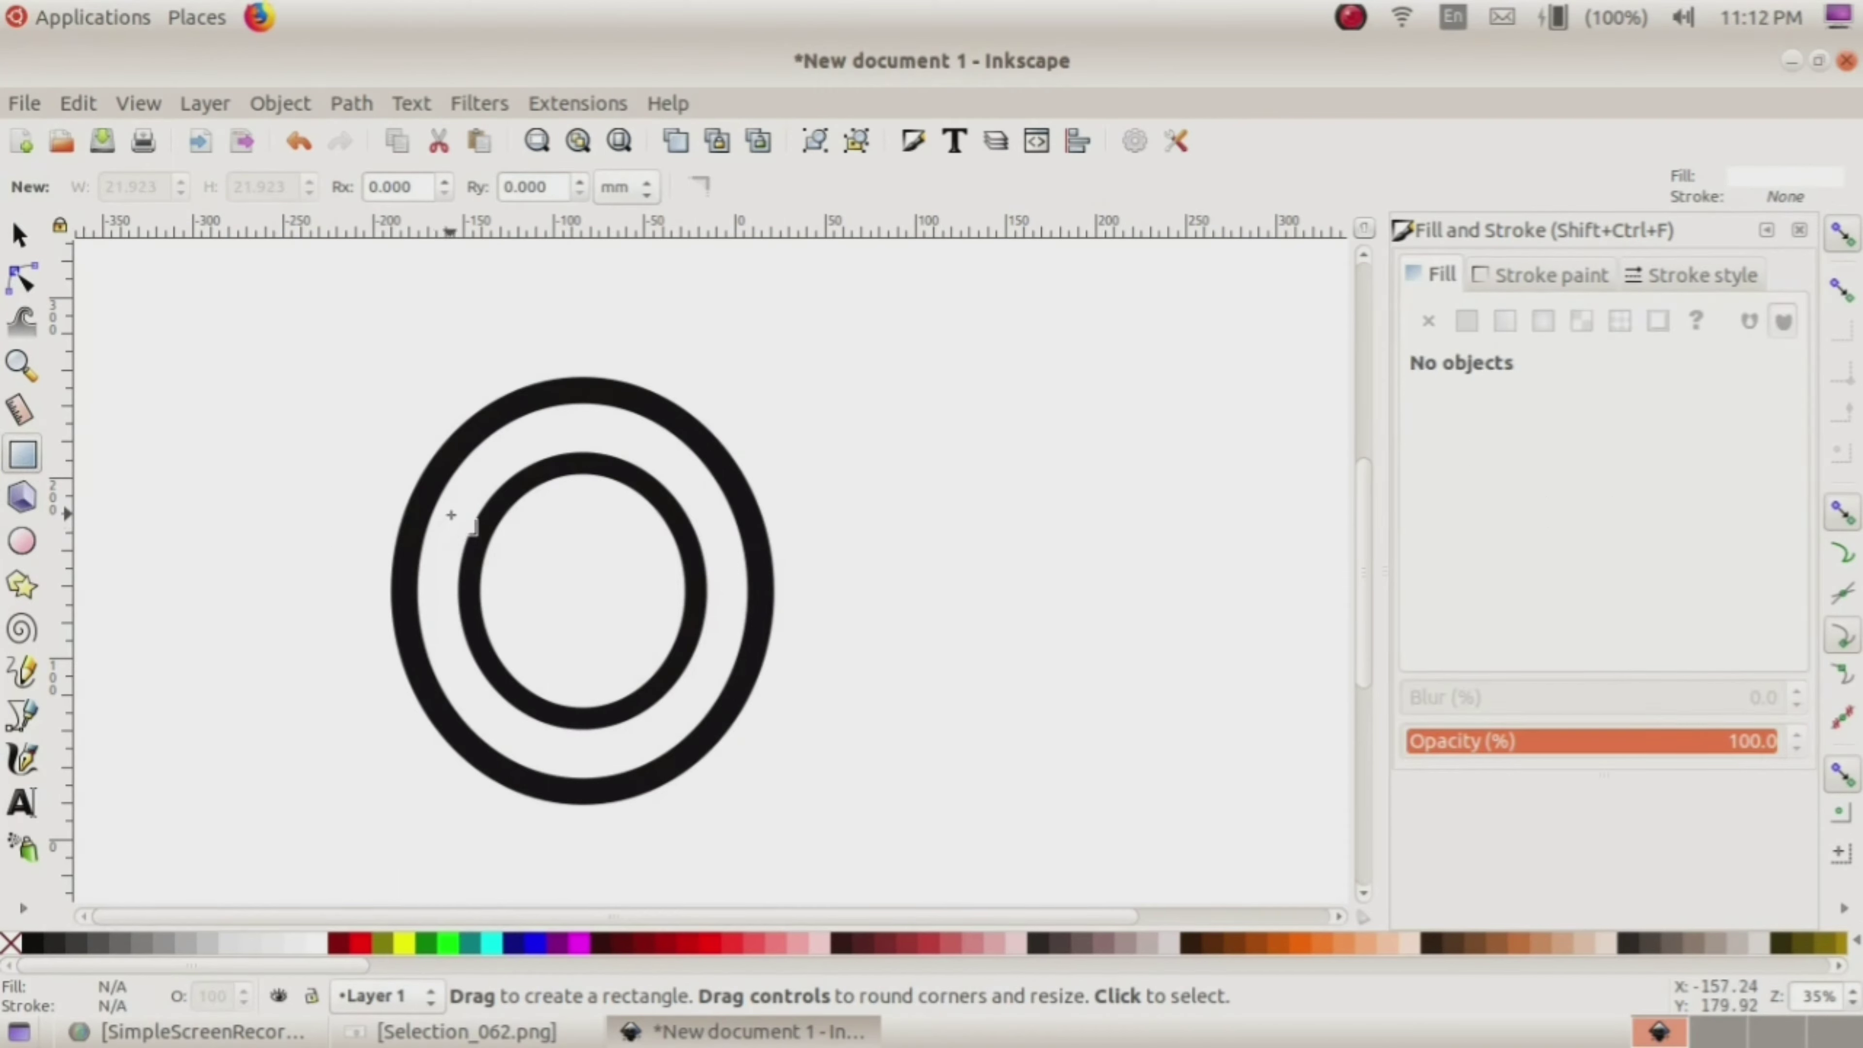
pyautogui.moveTo(452, 514)
pyautogui.mouseDown()
pyautogui.moveTo(482, 612)
pyautogui.moveTo(518, 626)
pyautogui.mouseUp()
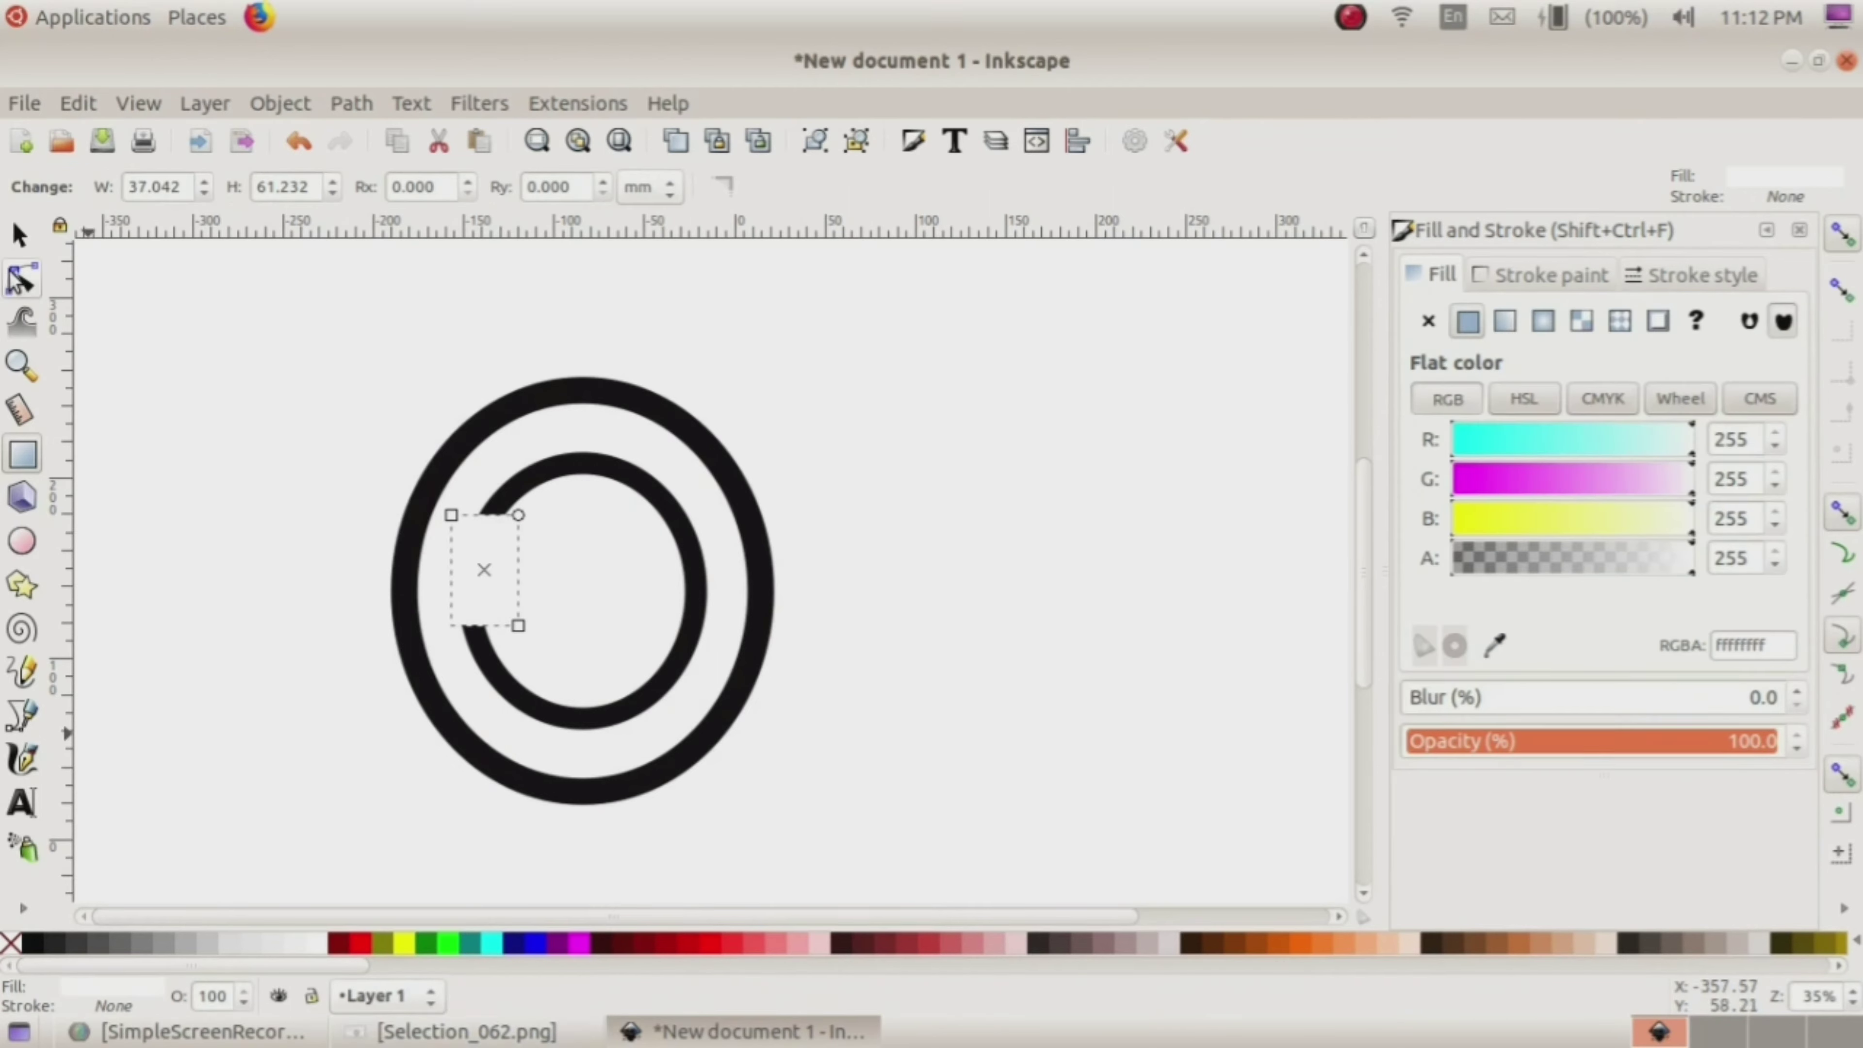
pyautogui.click(22, 238)
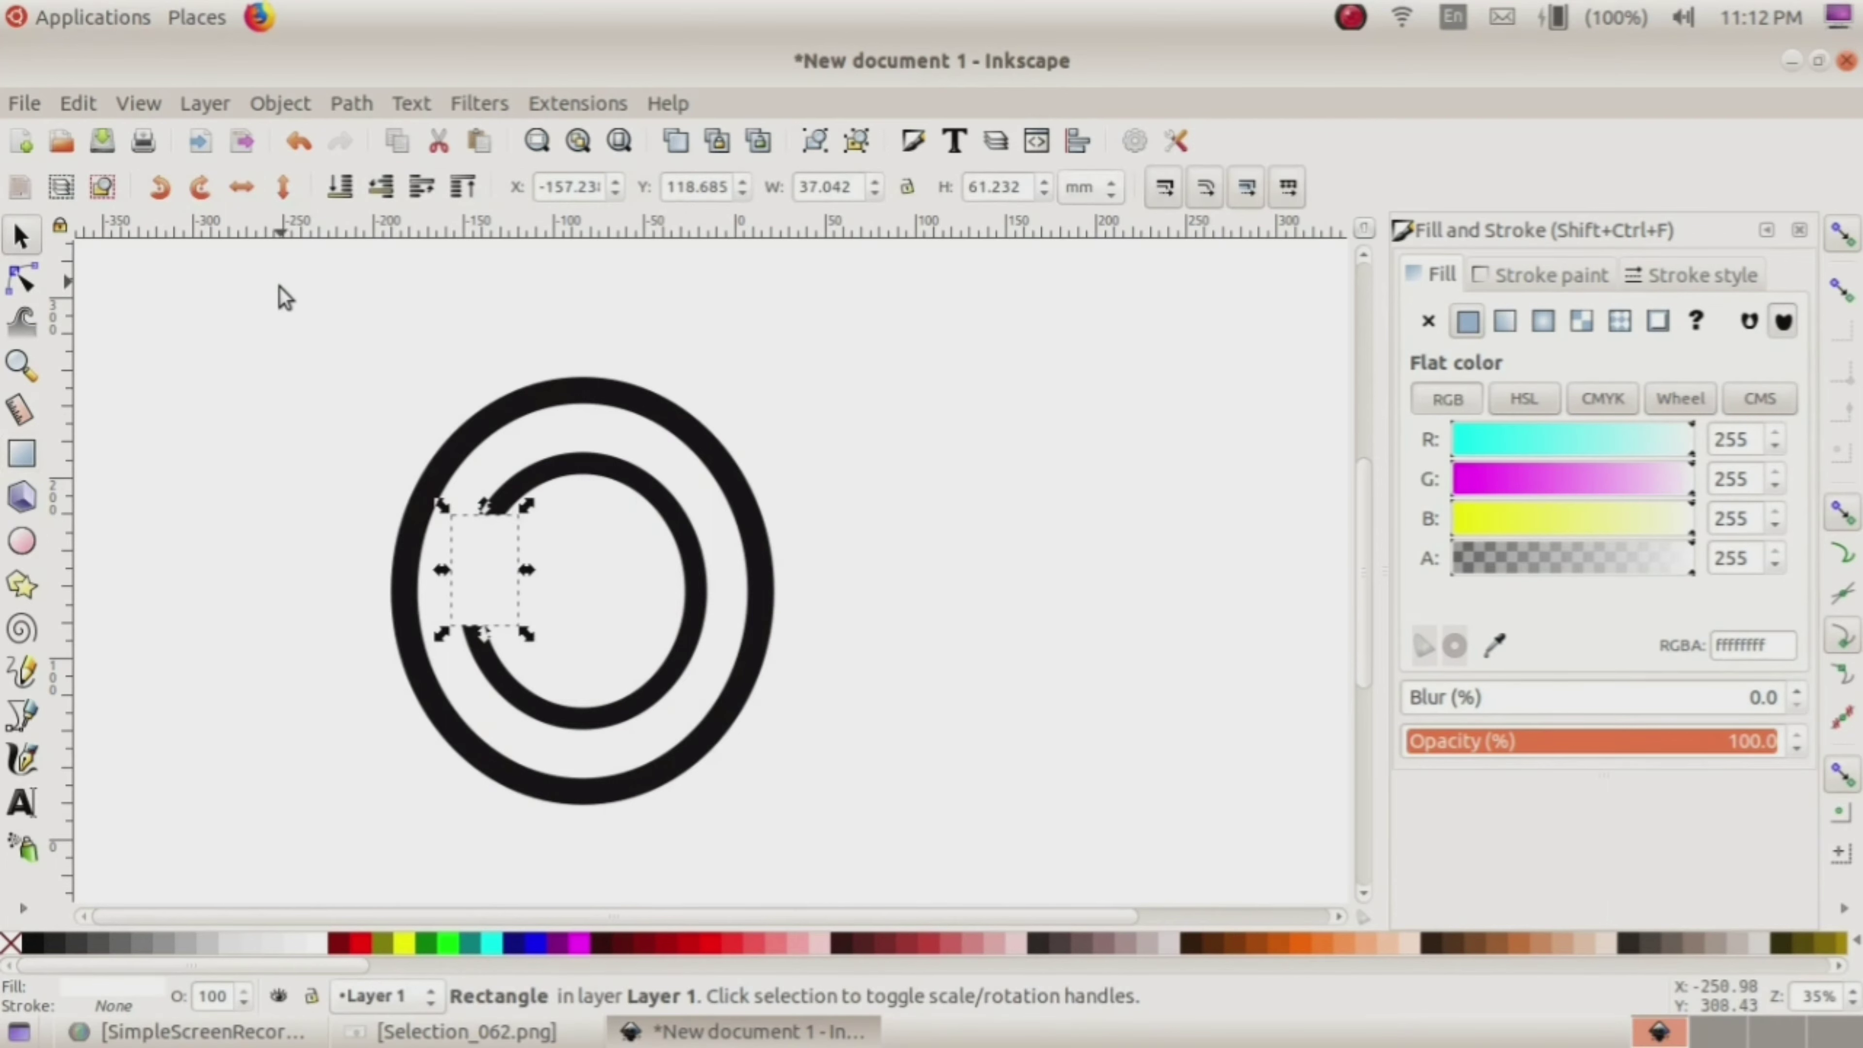
pyautogui.moveTo(281, 288)
pyautogui.mouseDown()
pyautogui.moveTo(355, 543)
pyautogui.moveTo(814, 848)
pyautogui.mouseUp()
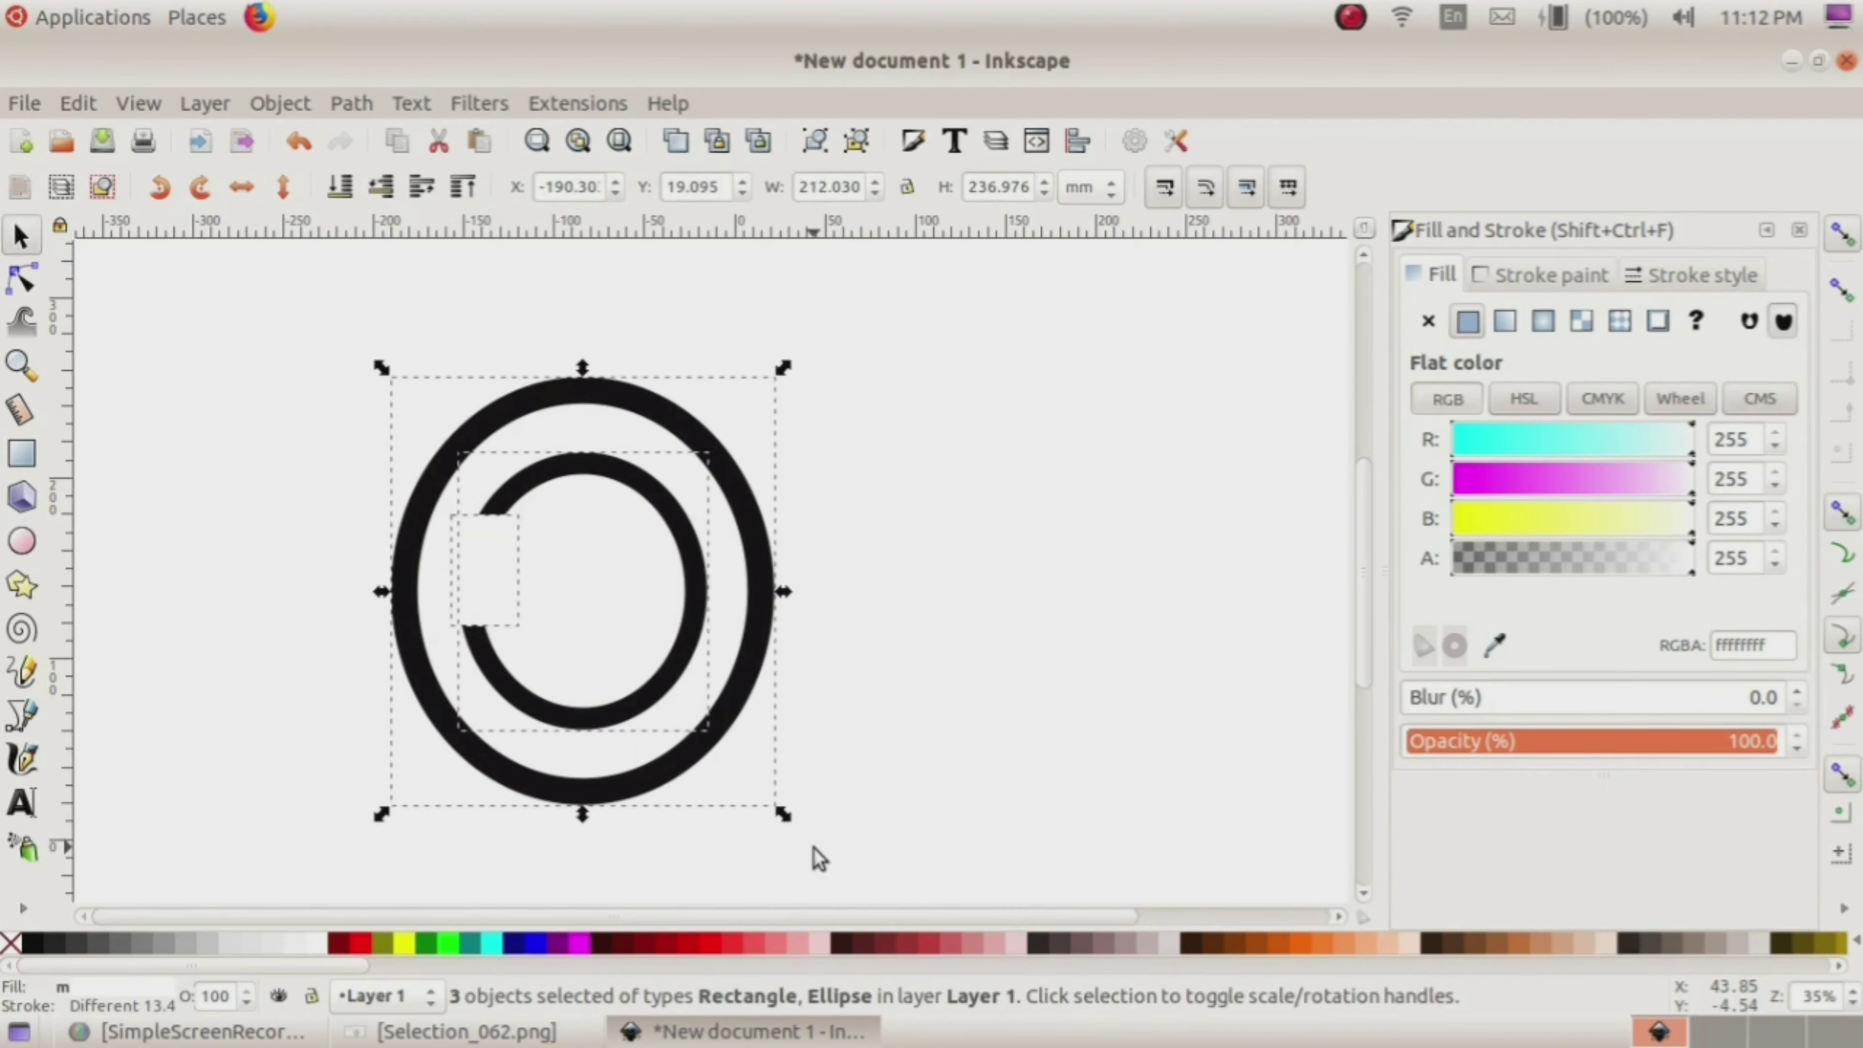
pyautogui.click(530, 1040)
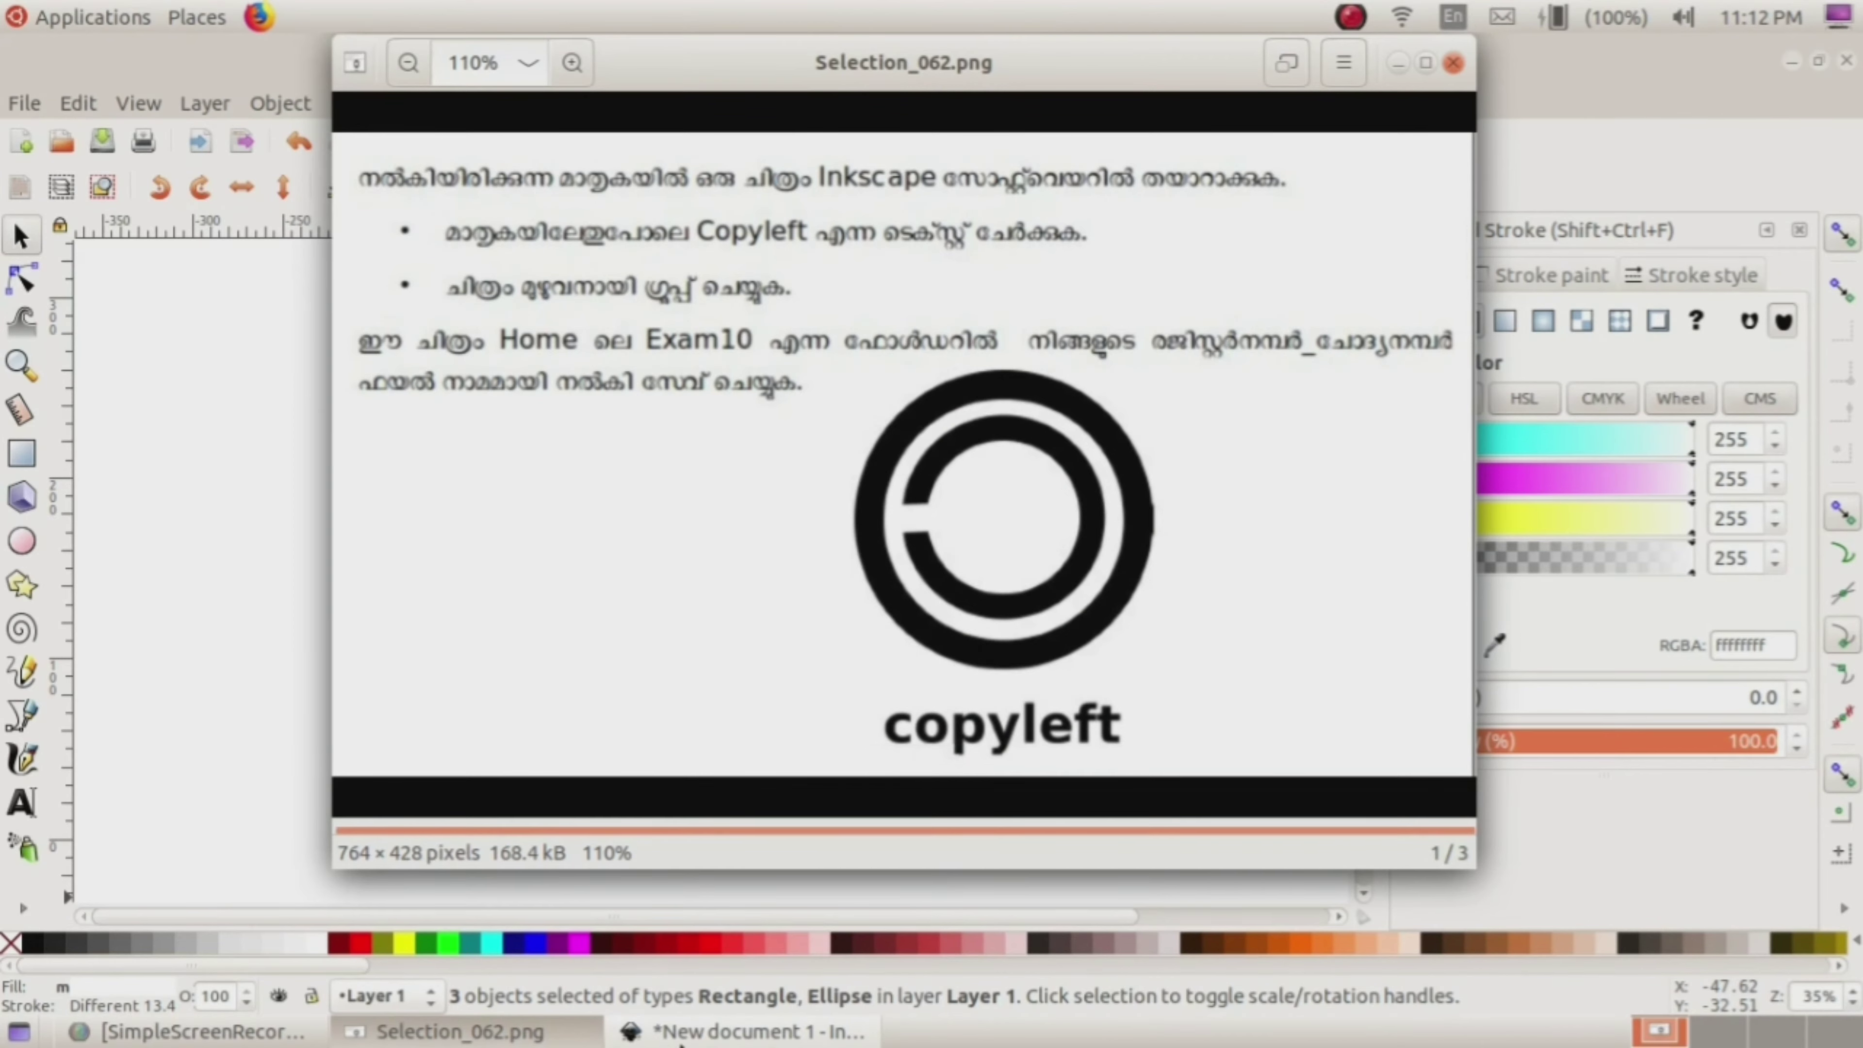
# Step: Group both rings and the rectangle, scaling the group to 177.984 × 154.027 mm
pyautogui.click(681, 1036)
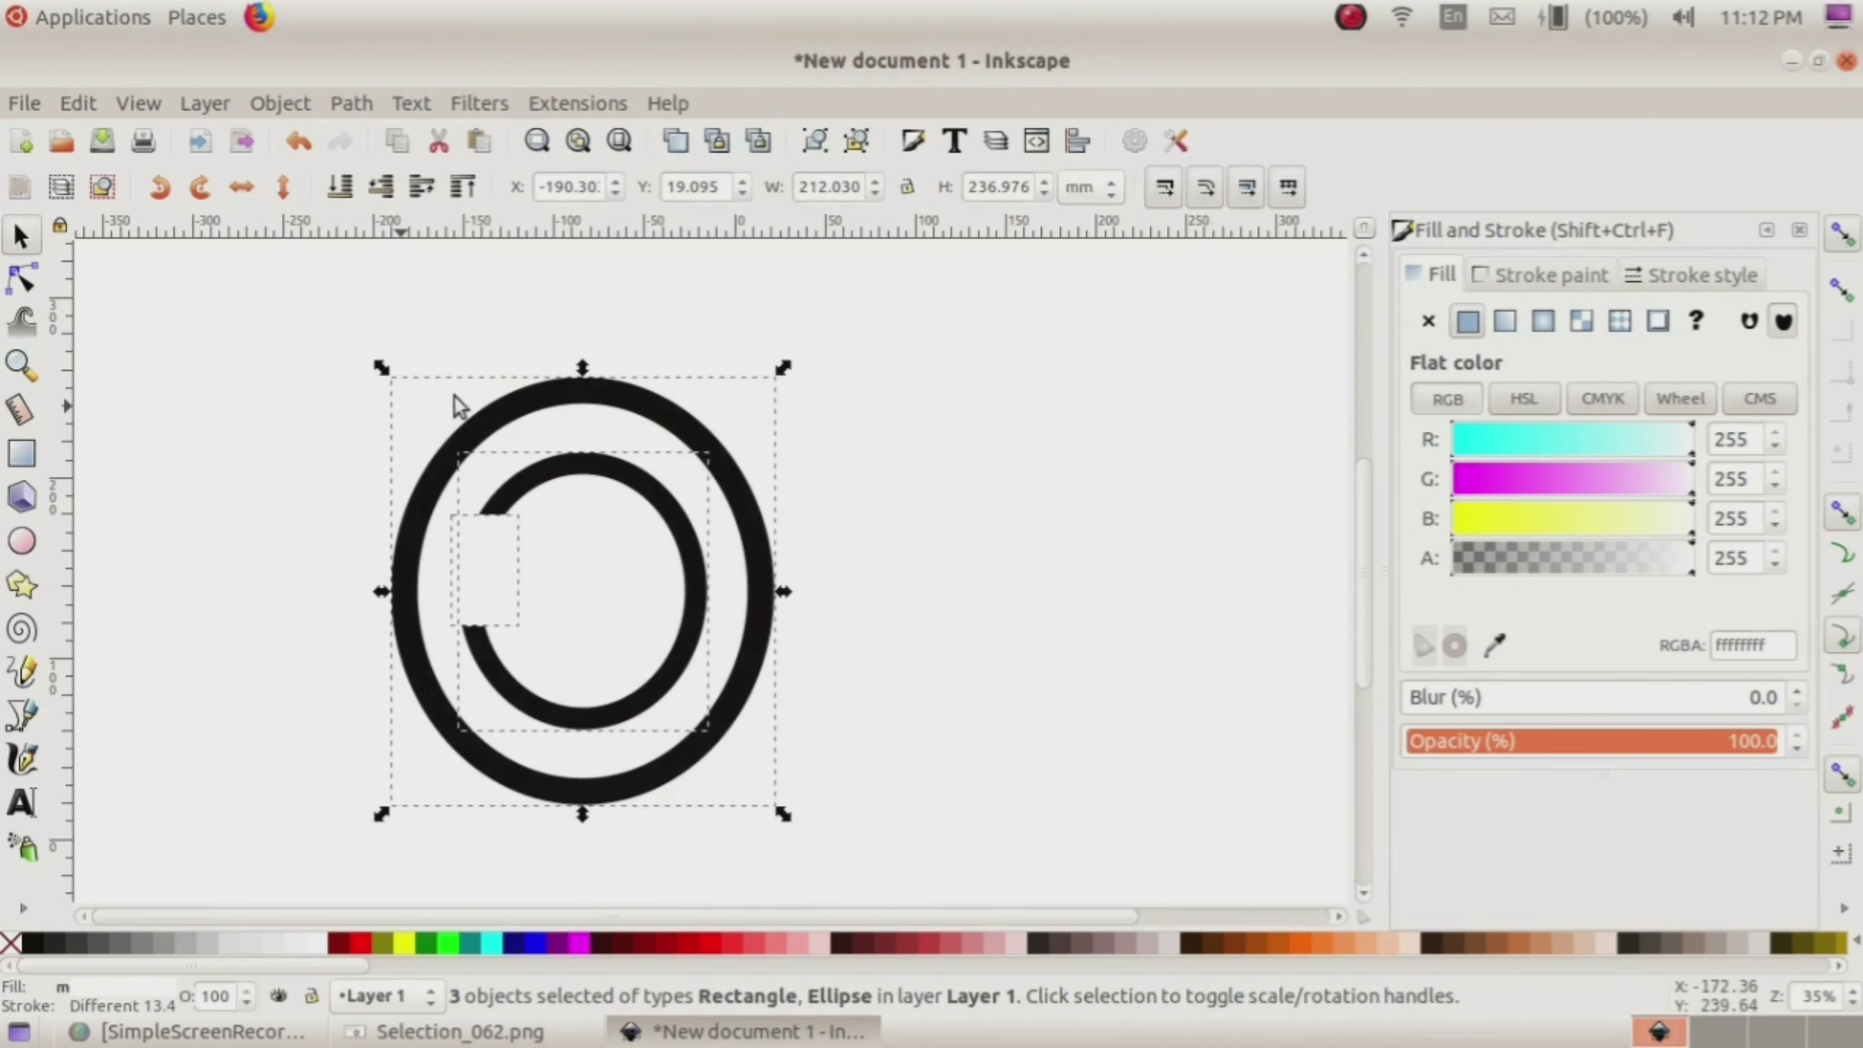
pyautogui.rightClick(490, 434)
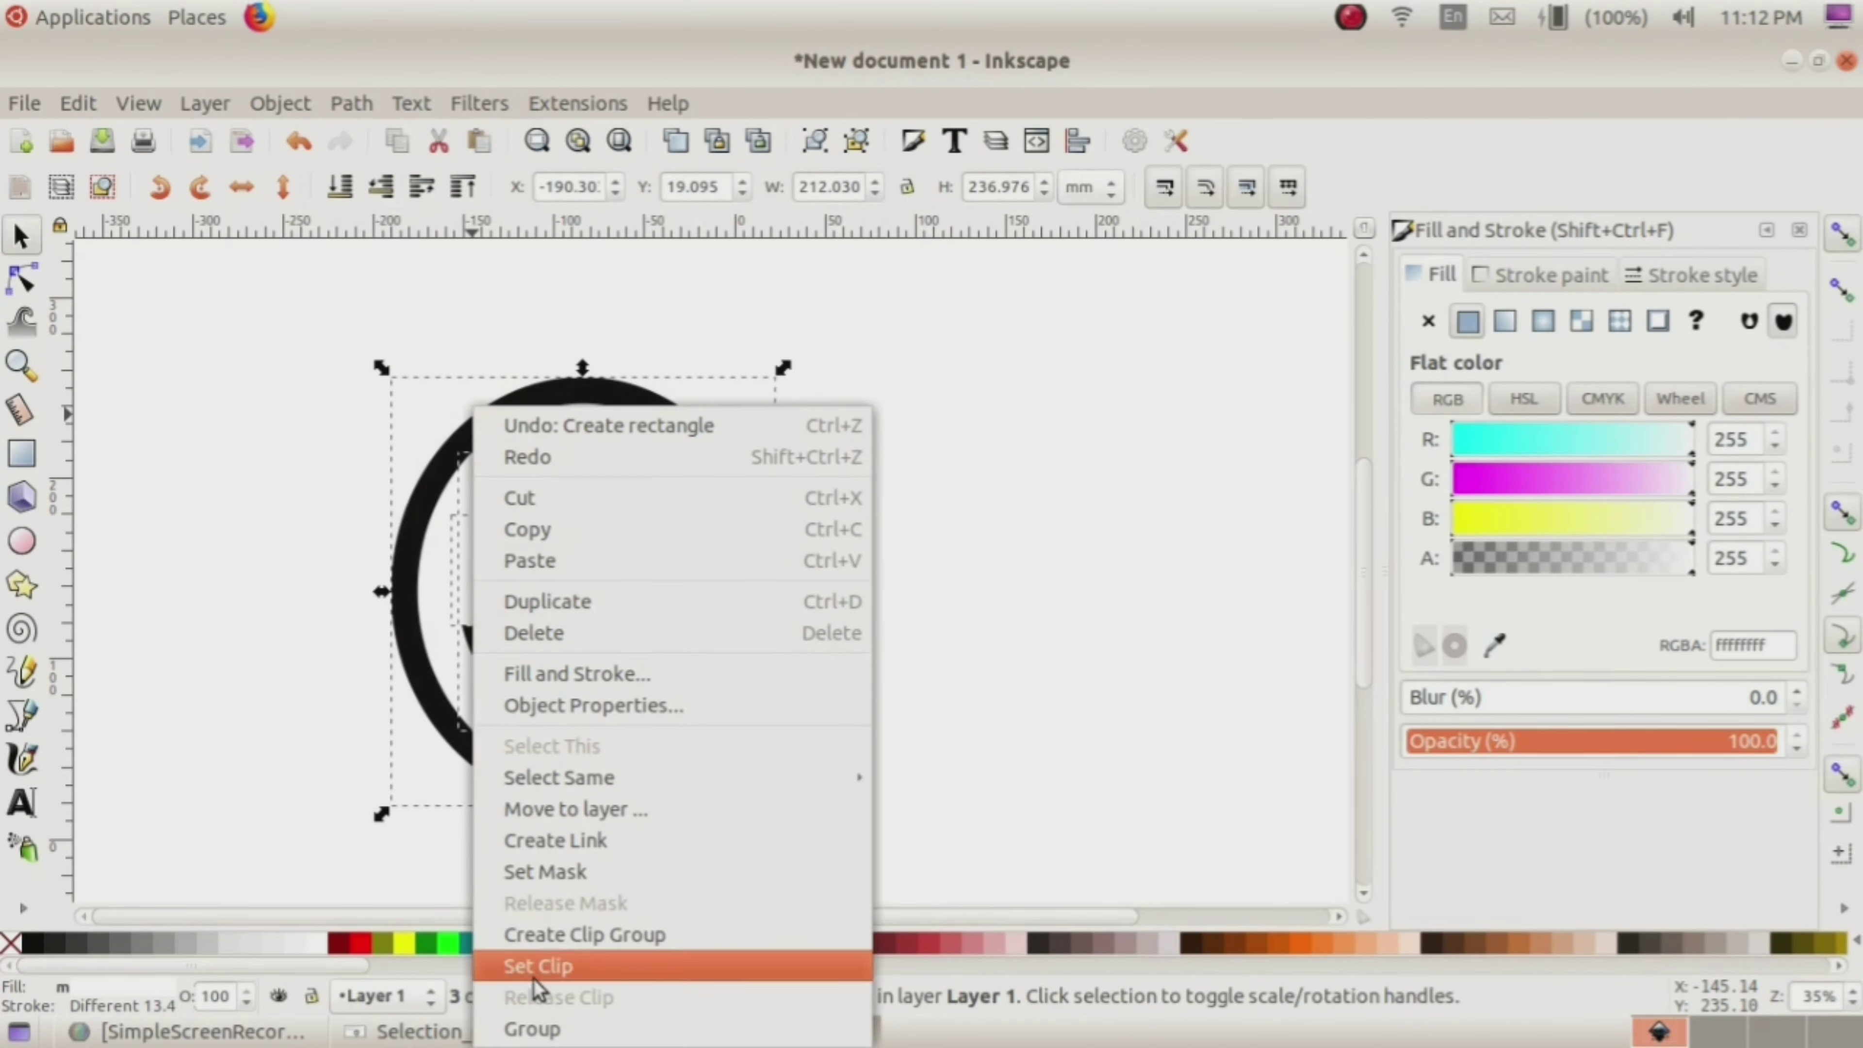
pyautogui.click(532, 1029)
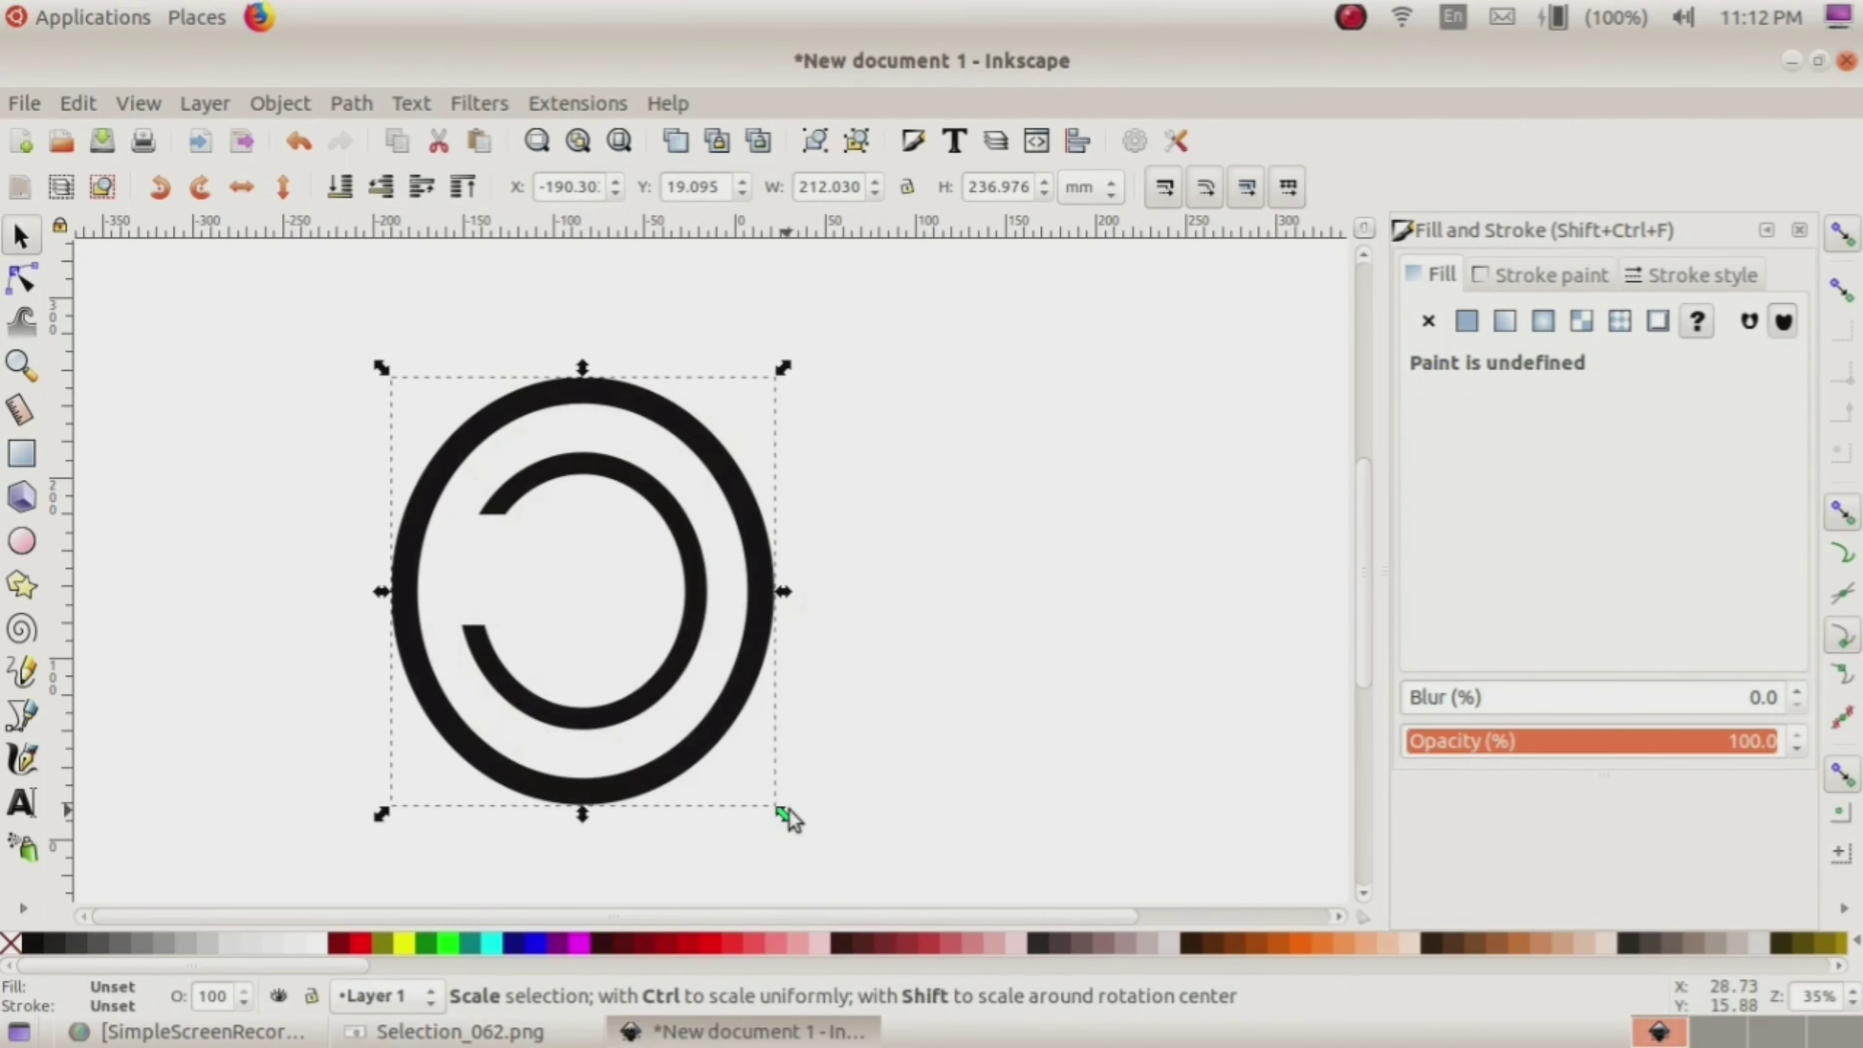
pyautogui.moveTo(779, 814); pyautogui.dragTo(712, 669)
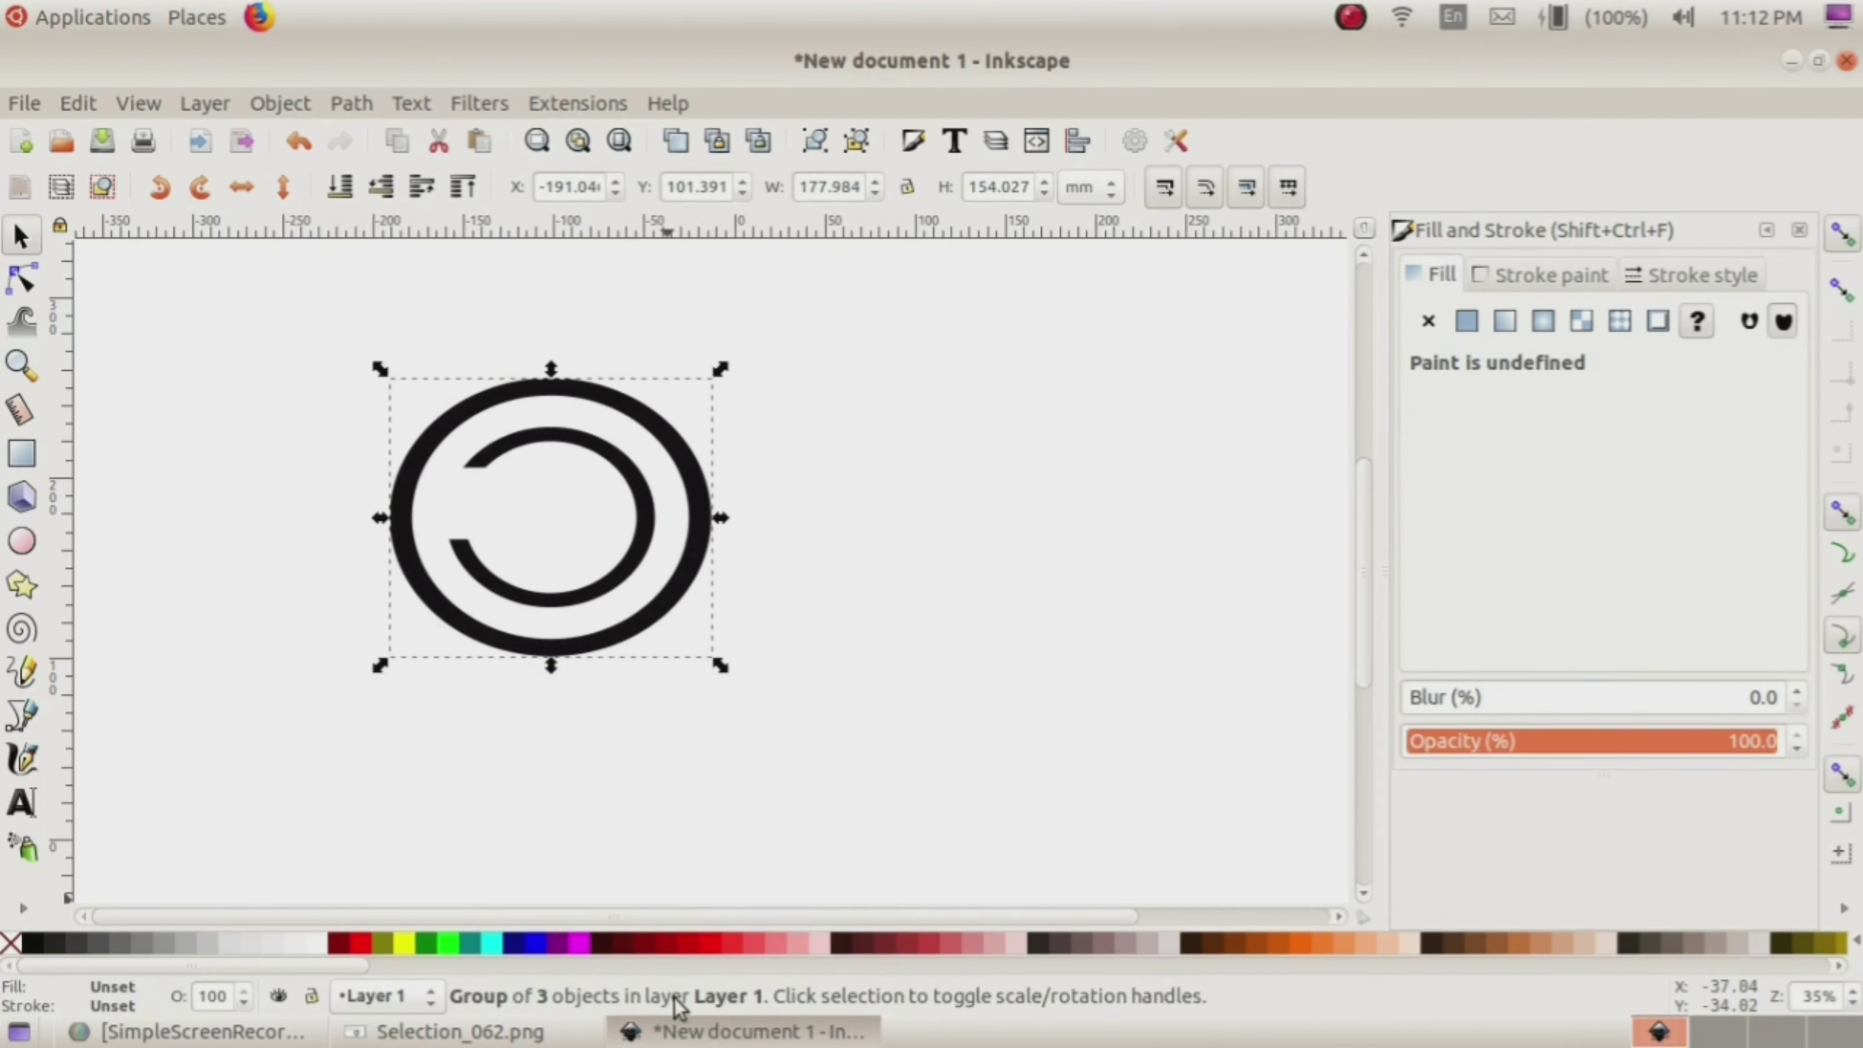
pyautogui.click(460, 1031)
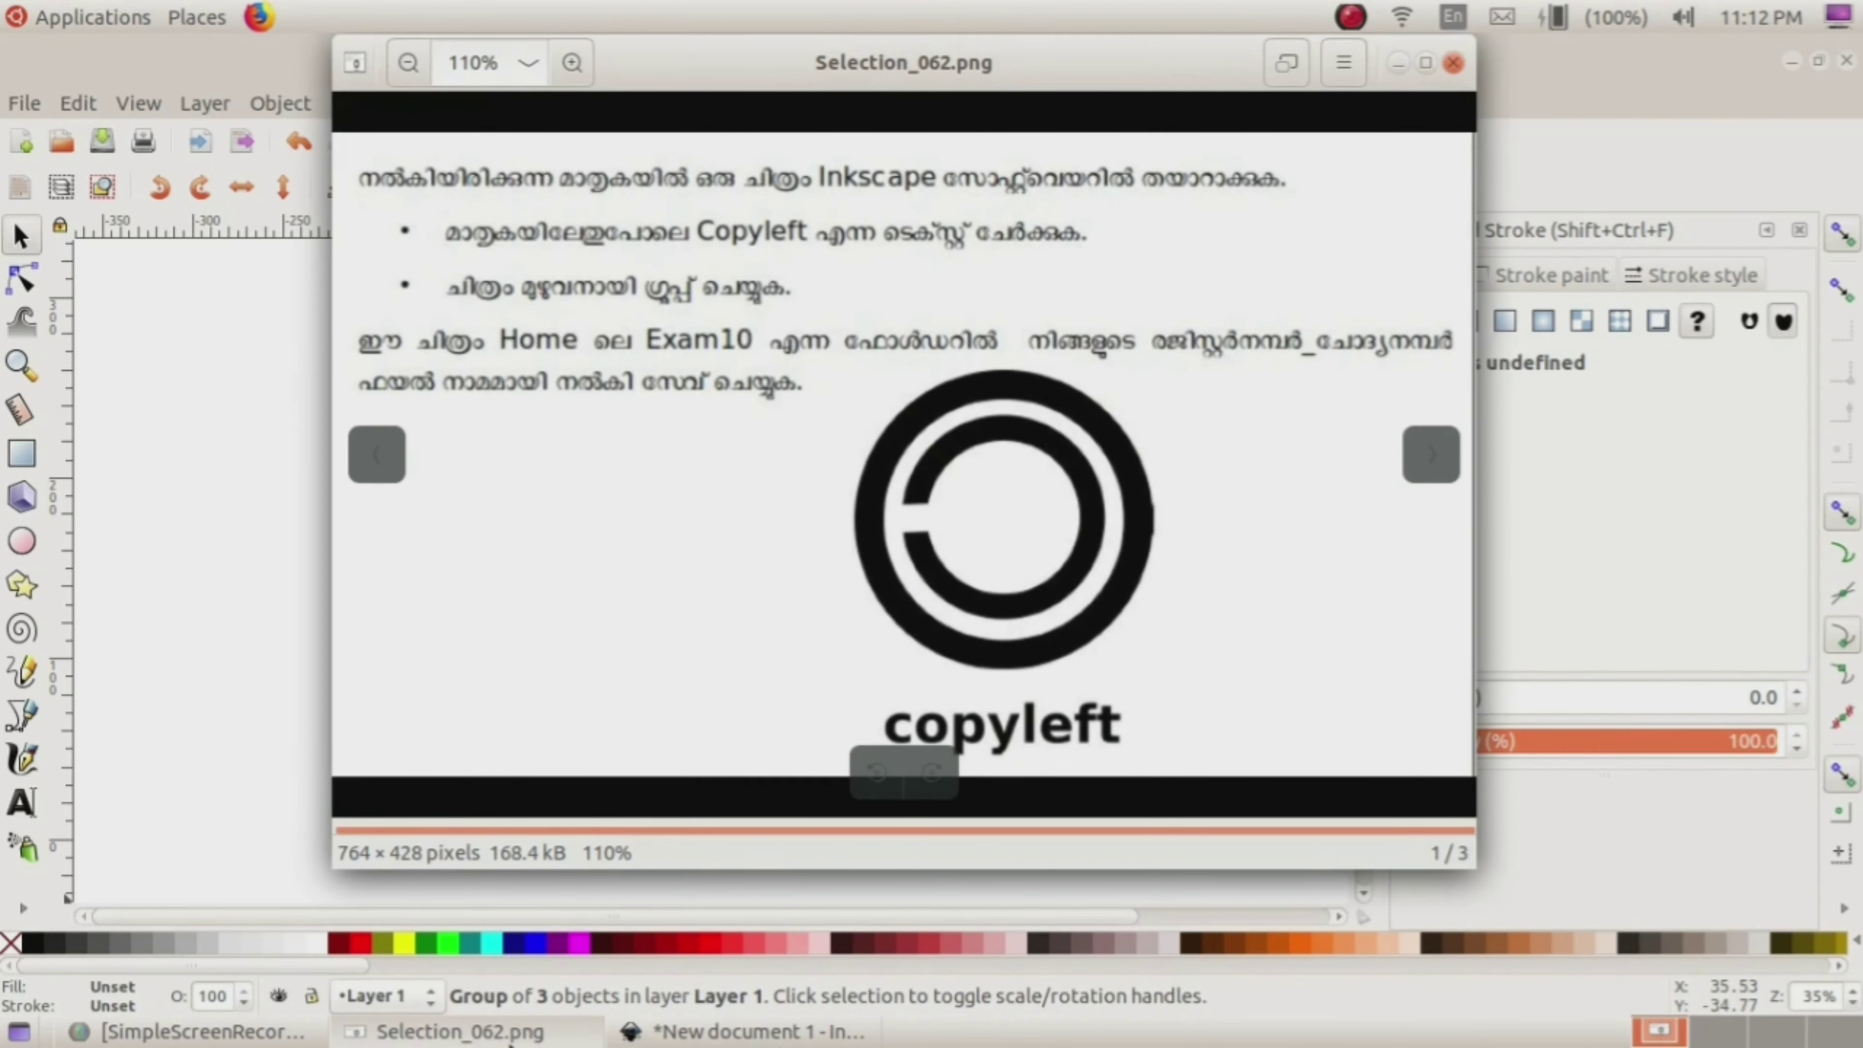
pyautogui.click(460, 1031)
pyautogui.click(460, 1031)
pyautogui.click(741, 1032)
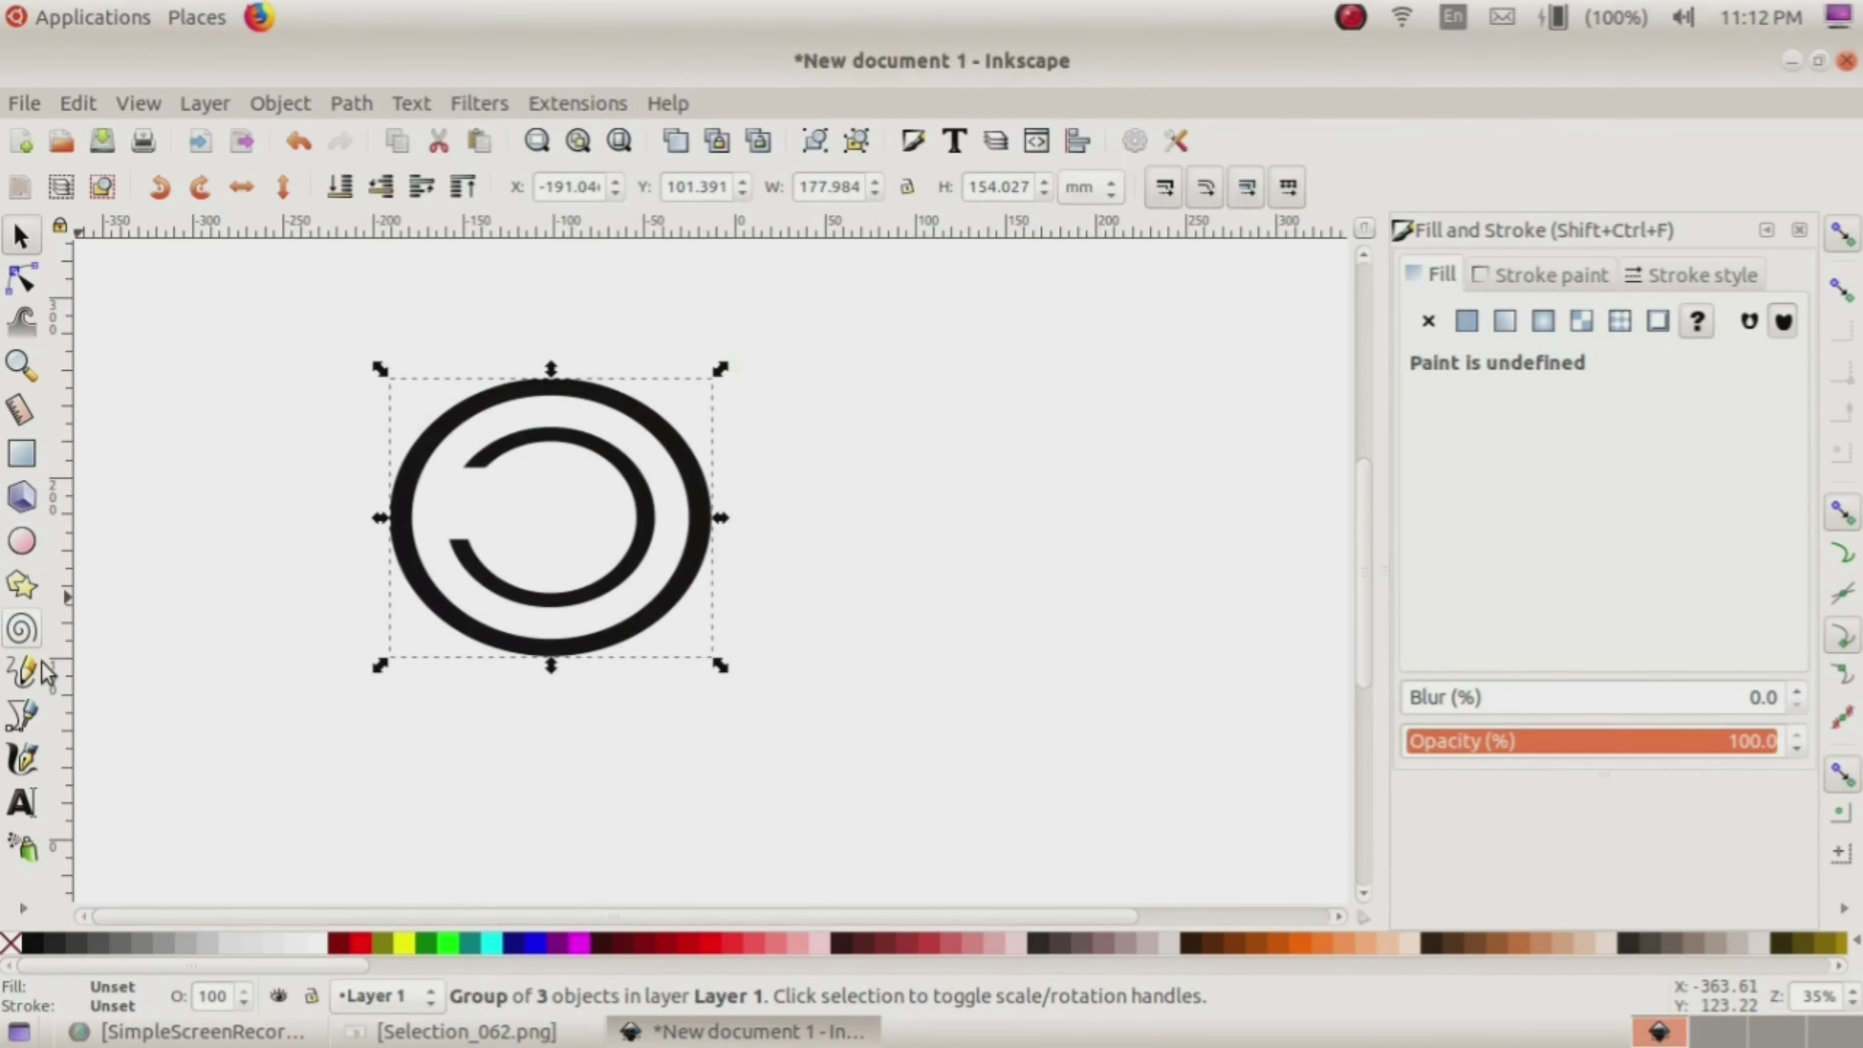
# Step: Add bold 'copyleft' text below the logo, enlarged to about 122.671 × 47.367 mm
pyautogui.click(22, 803)
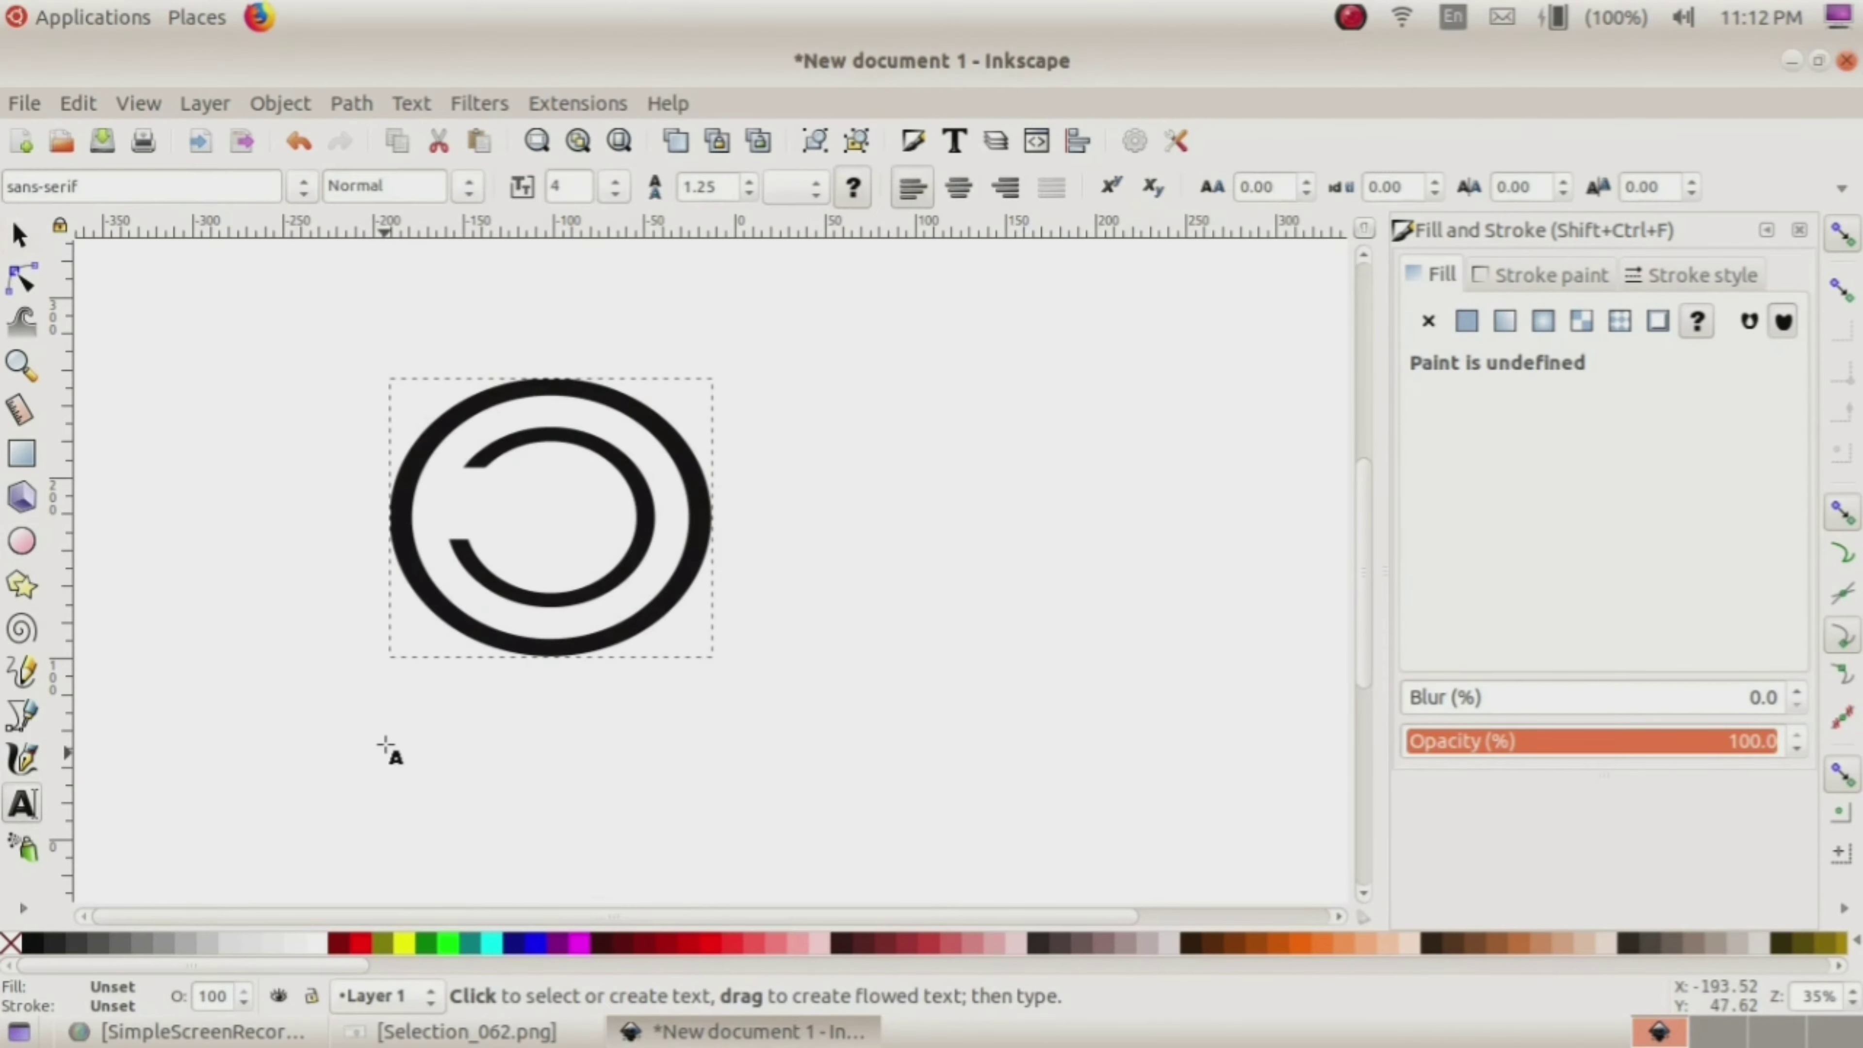
pyautogui.click(383, 709)
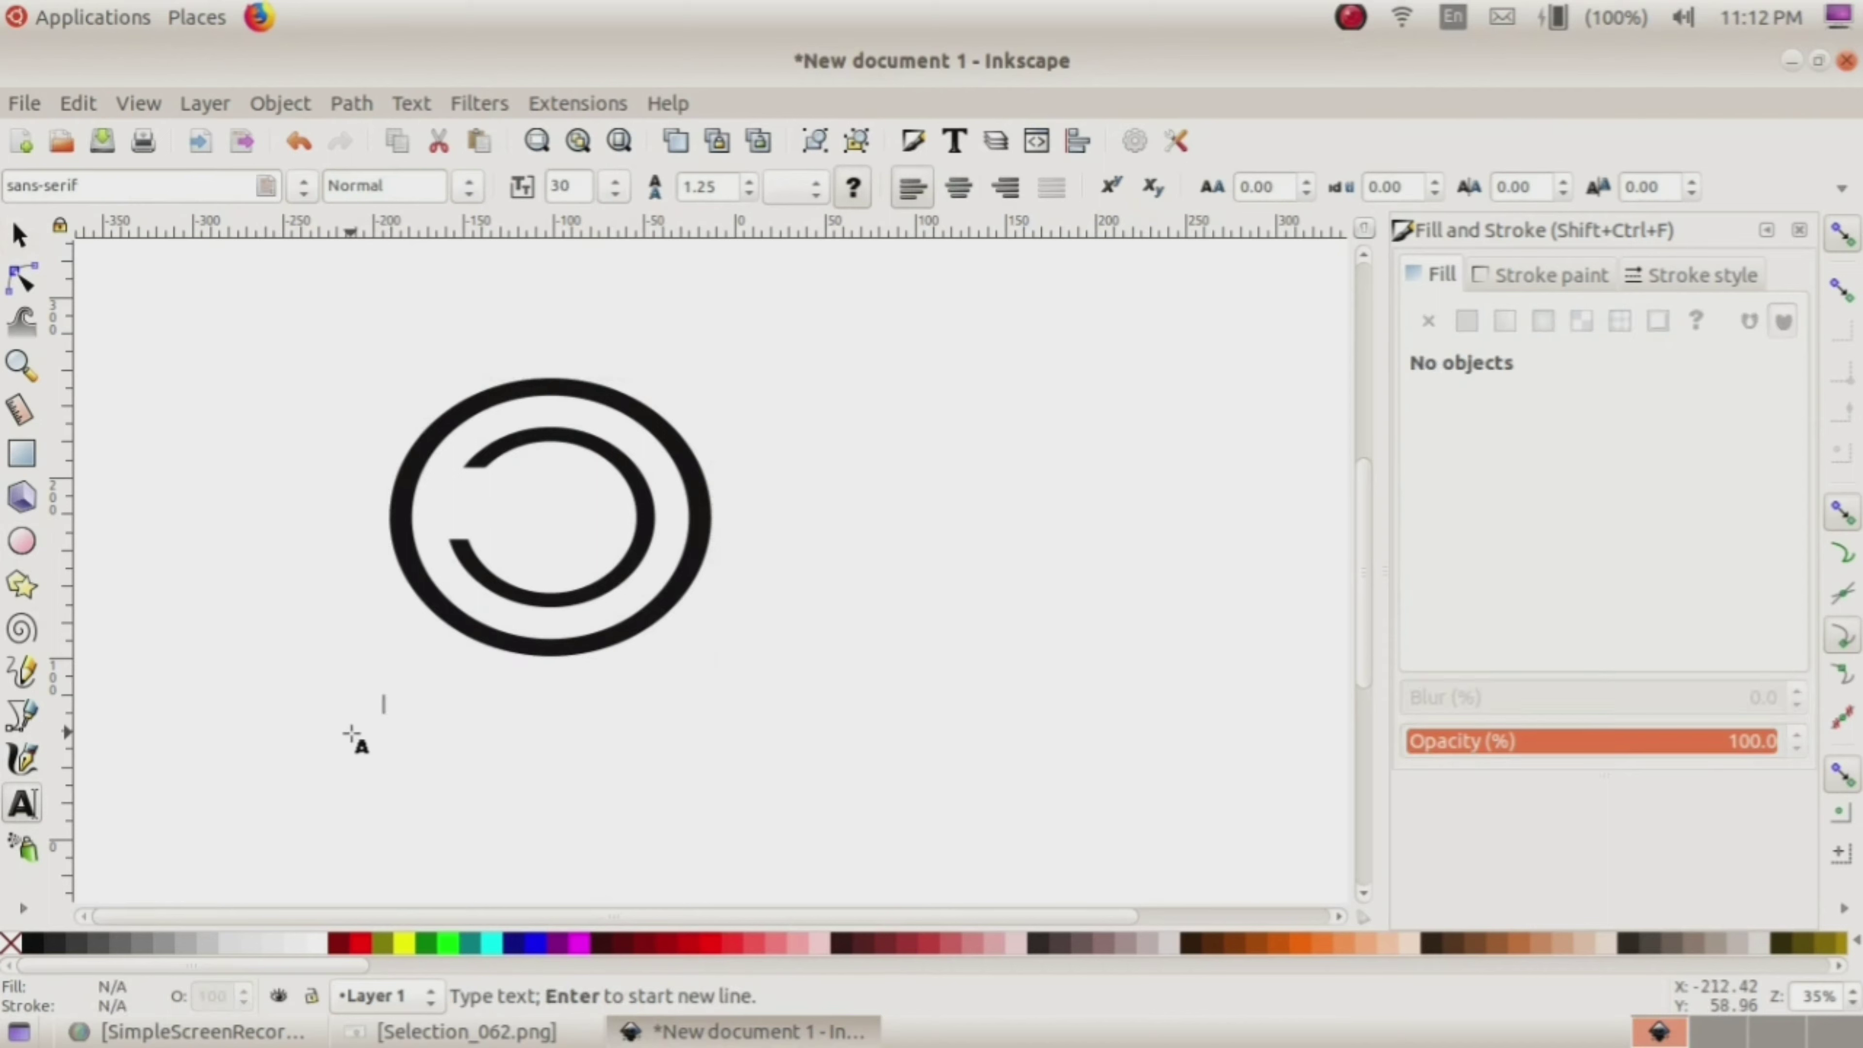
pyautogui.write('c')
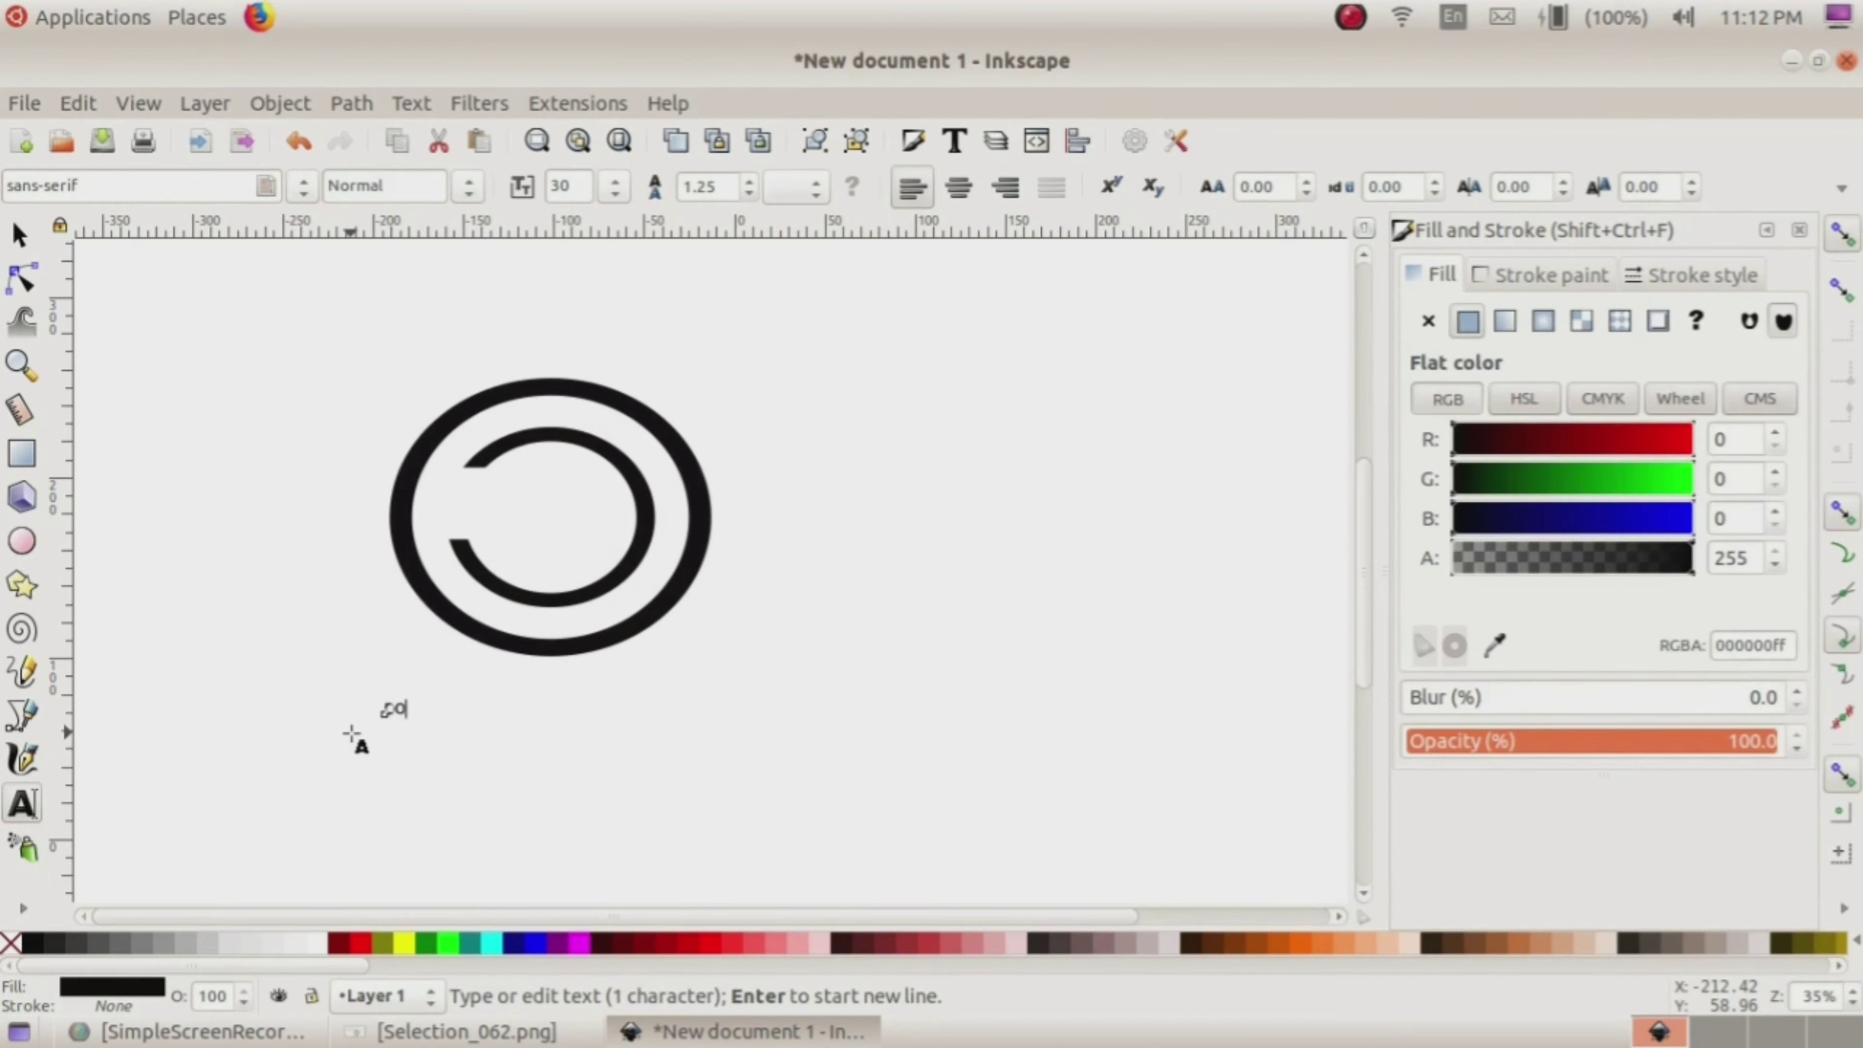
pyautogui.write('opyleft')
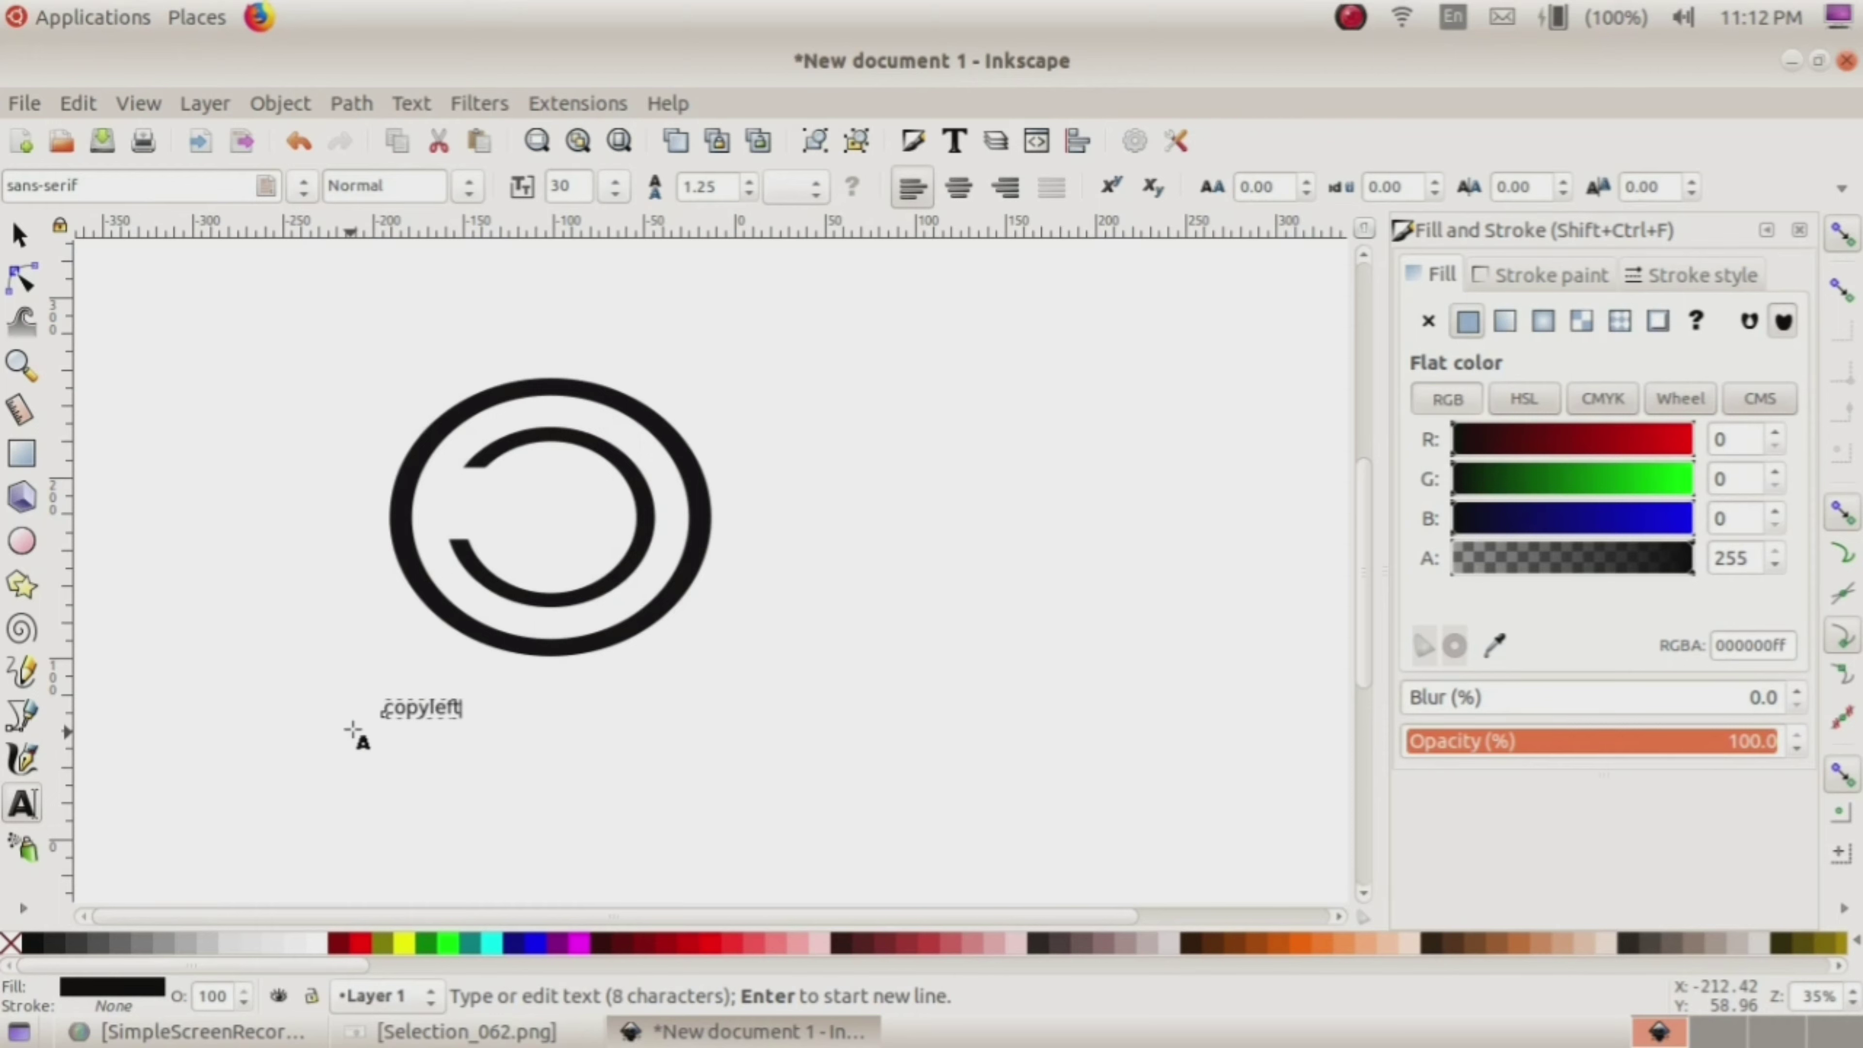
pyautogui.click(467, 193)
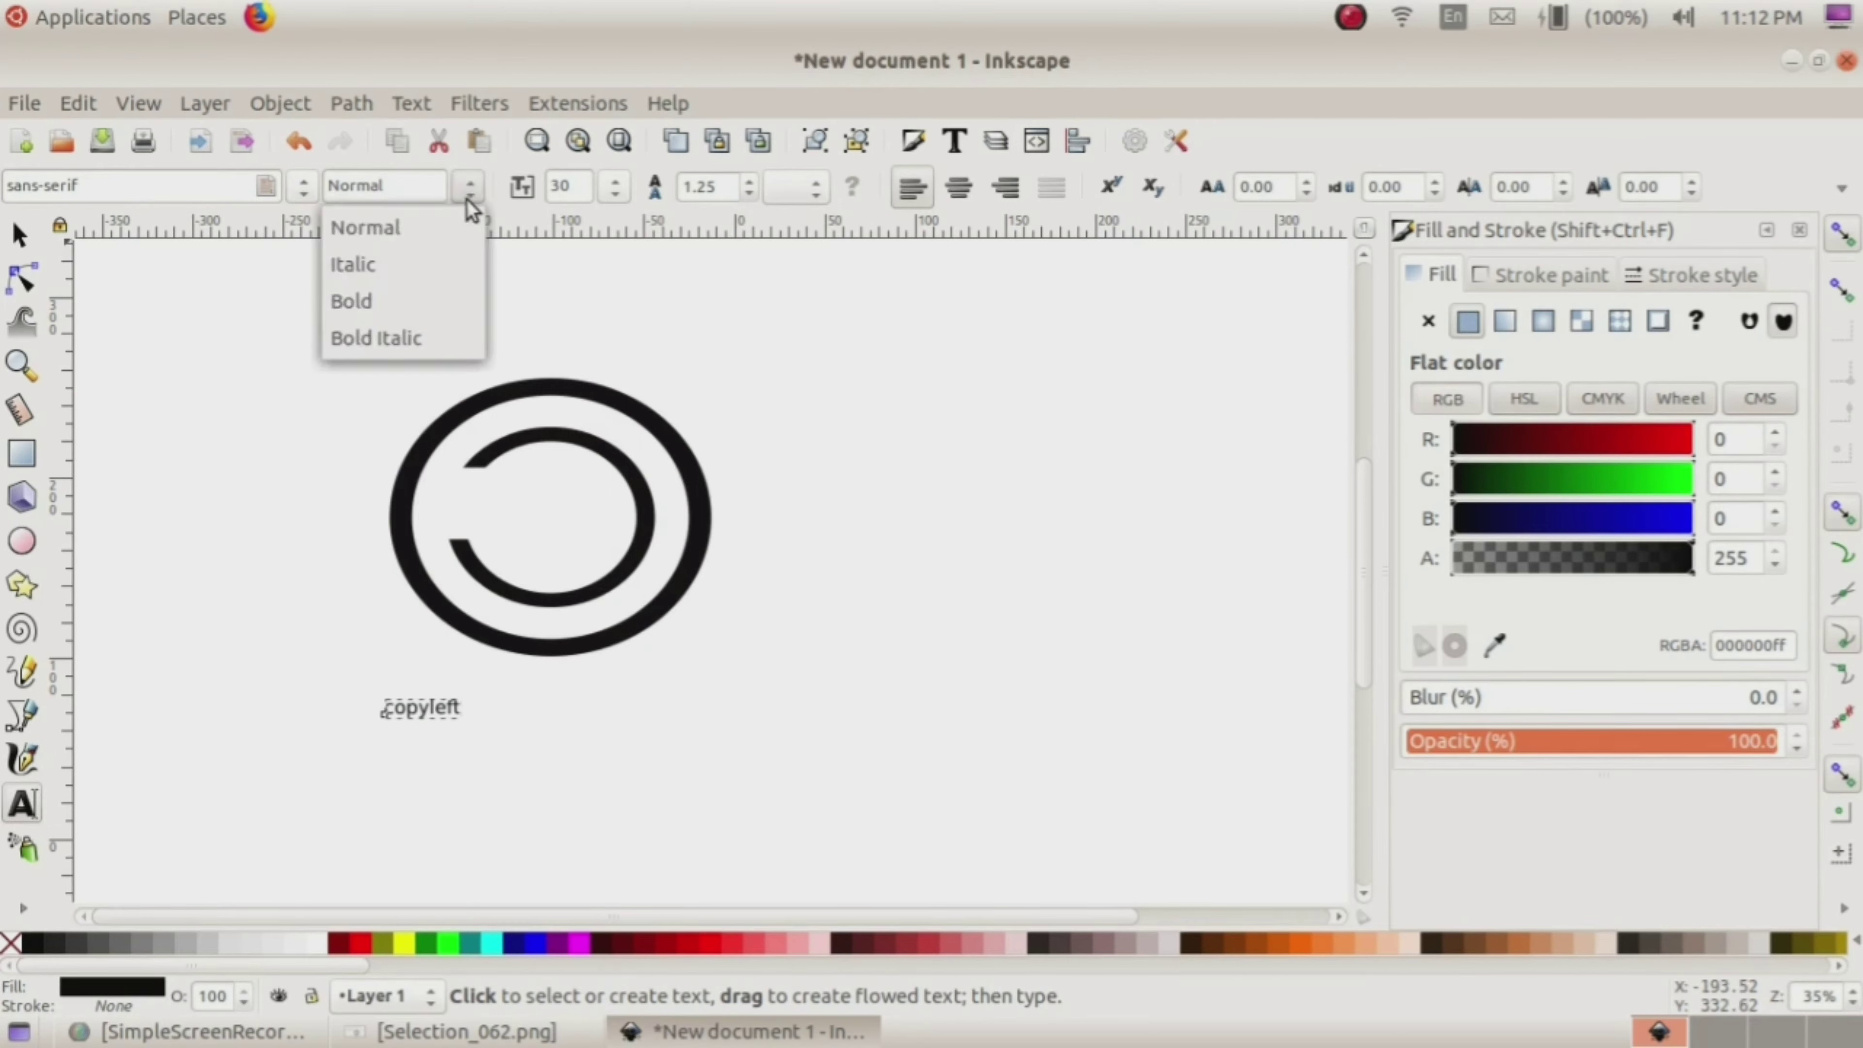
pyautogui.click(394, 307)
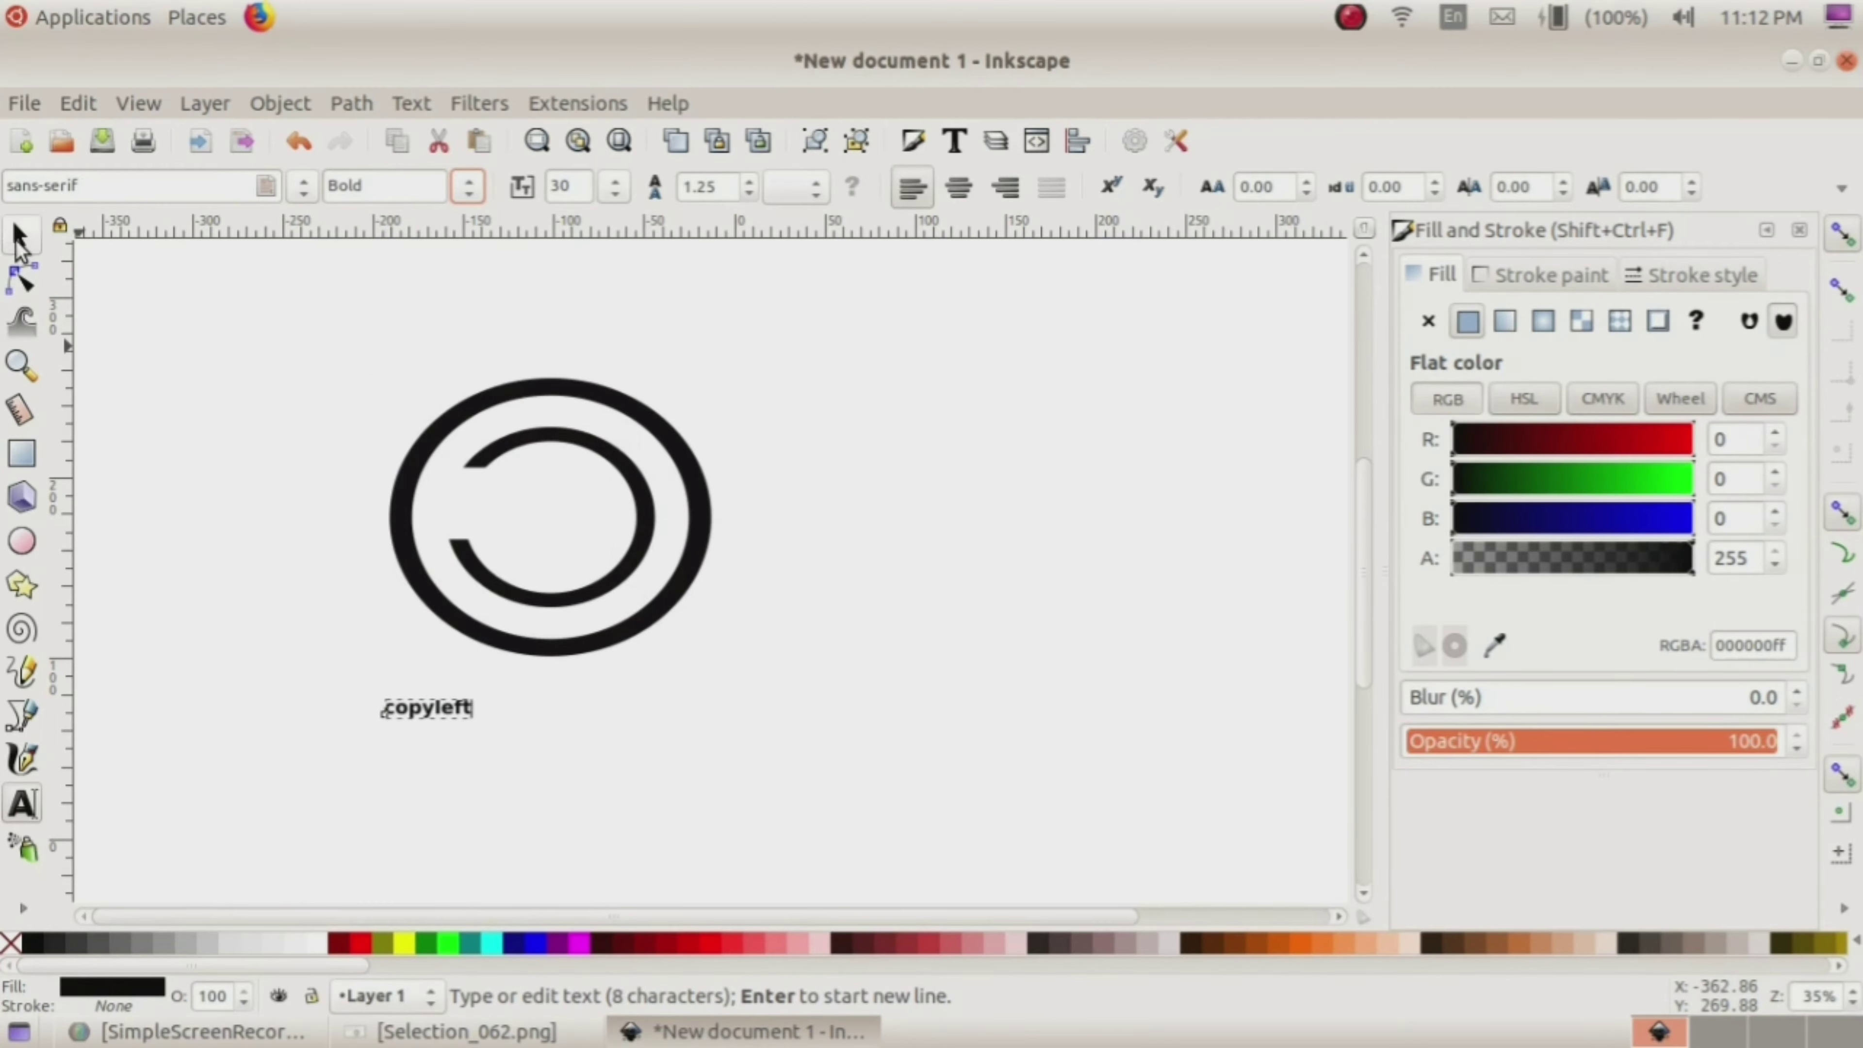
pyautogui.click(19, 236)
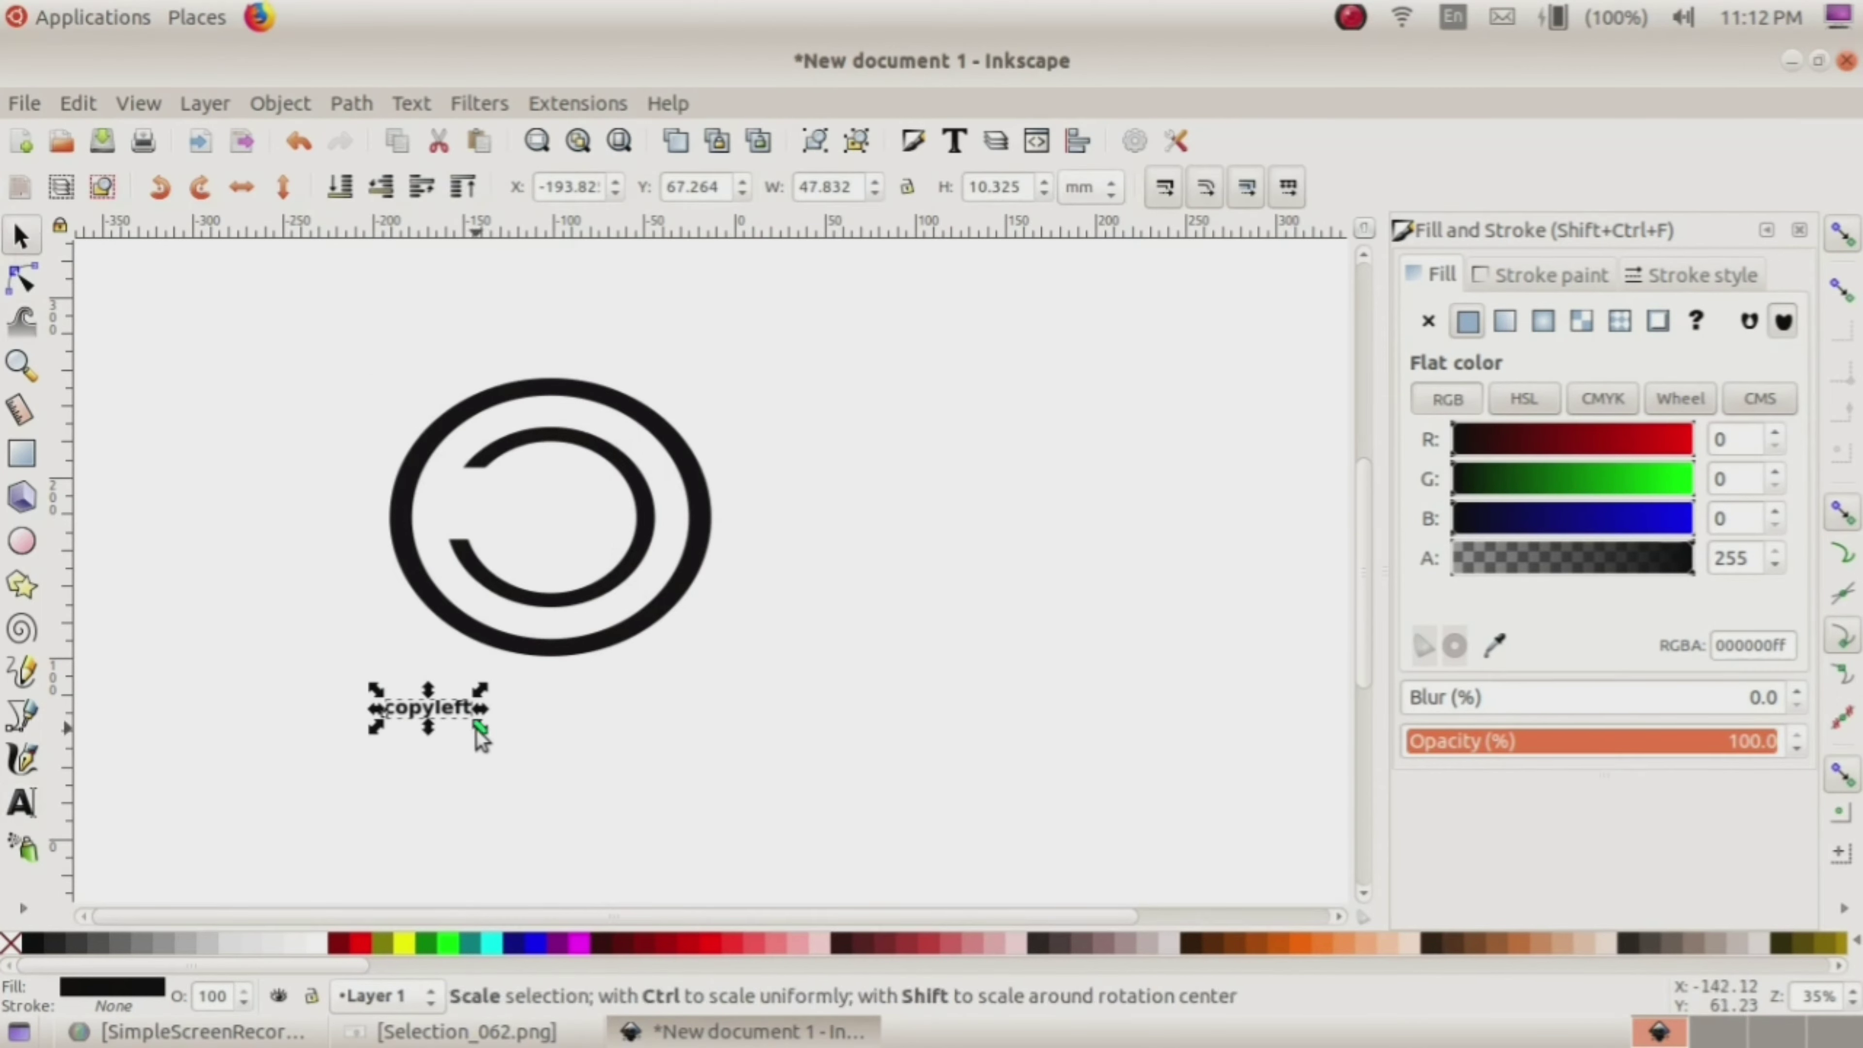
pyautogui.moveTo(478, 728)
pyautogui.mouseDown()
pyautogui.moveTo(665, 808)
pyautogui.moveTo(614, 794)
pyautogui.moveTo(585, 727)
pyautogui.mouseUp()
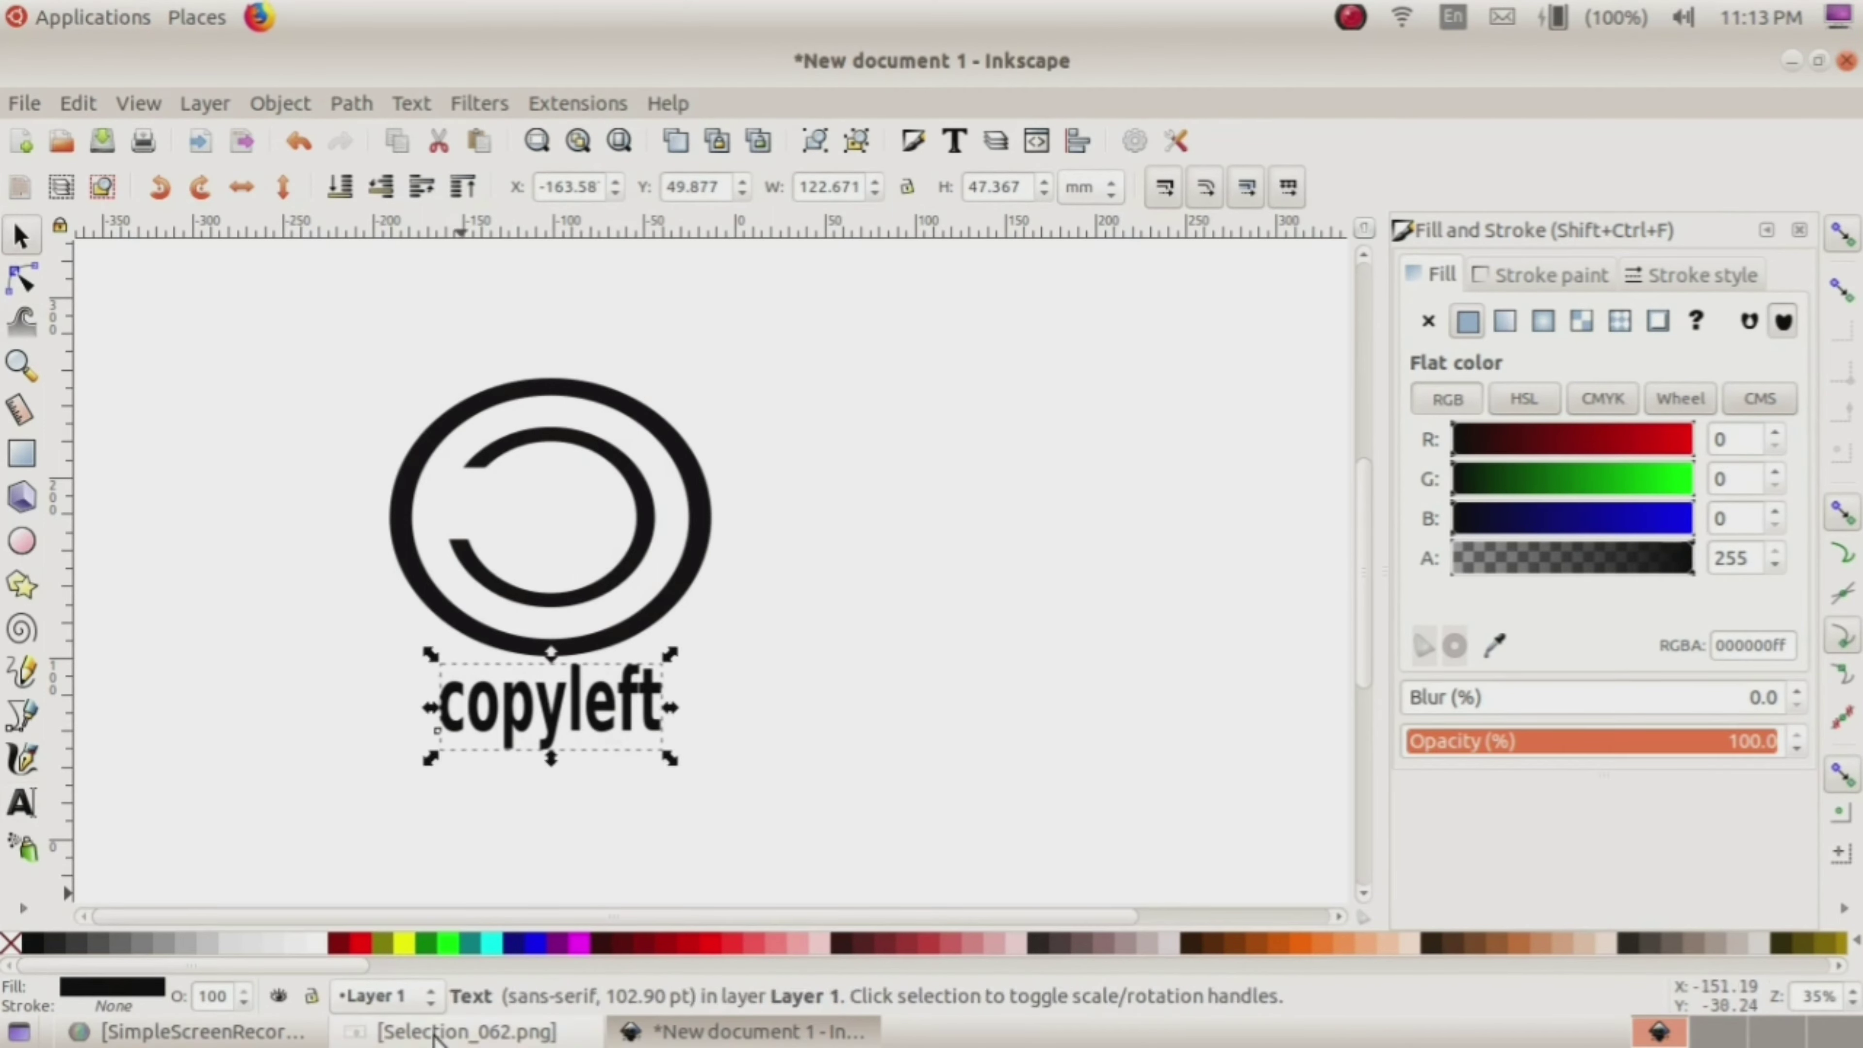
# Step: Select the logo and text together and group them, undoing an accidental move
pyautogui.hotkey('ctrl', 'a')
pyautogui.rightClick(638, 716)
pyautogui.click(664, 683)
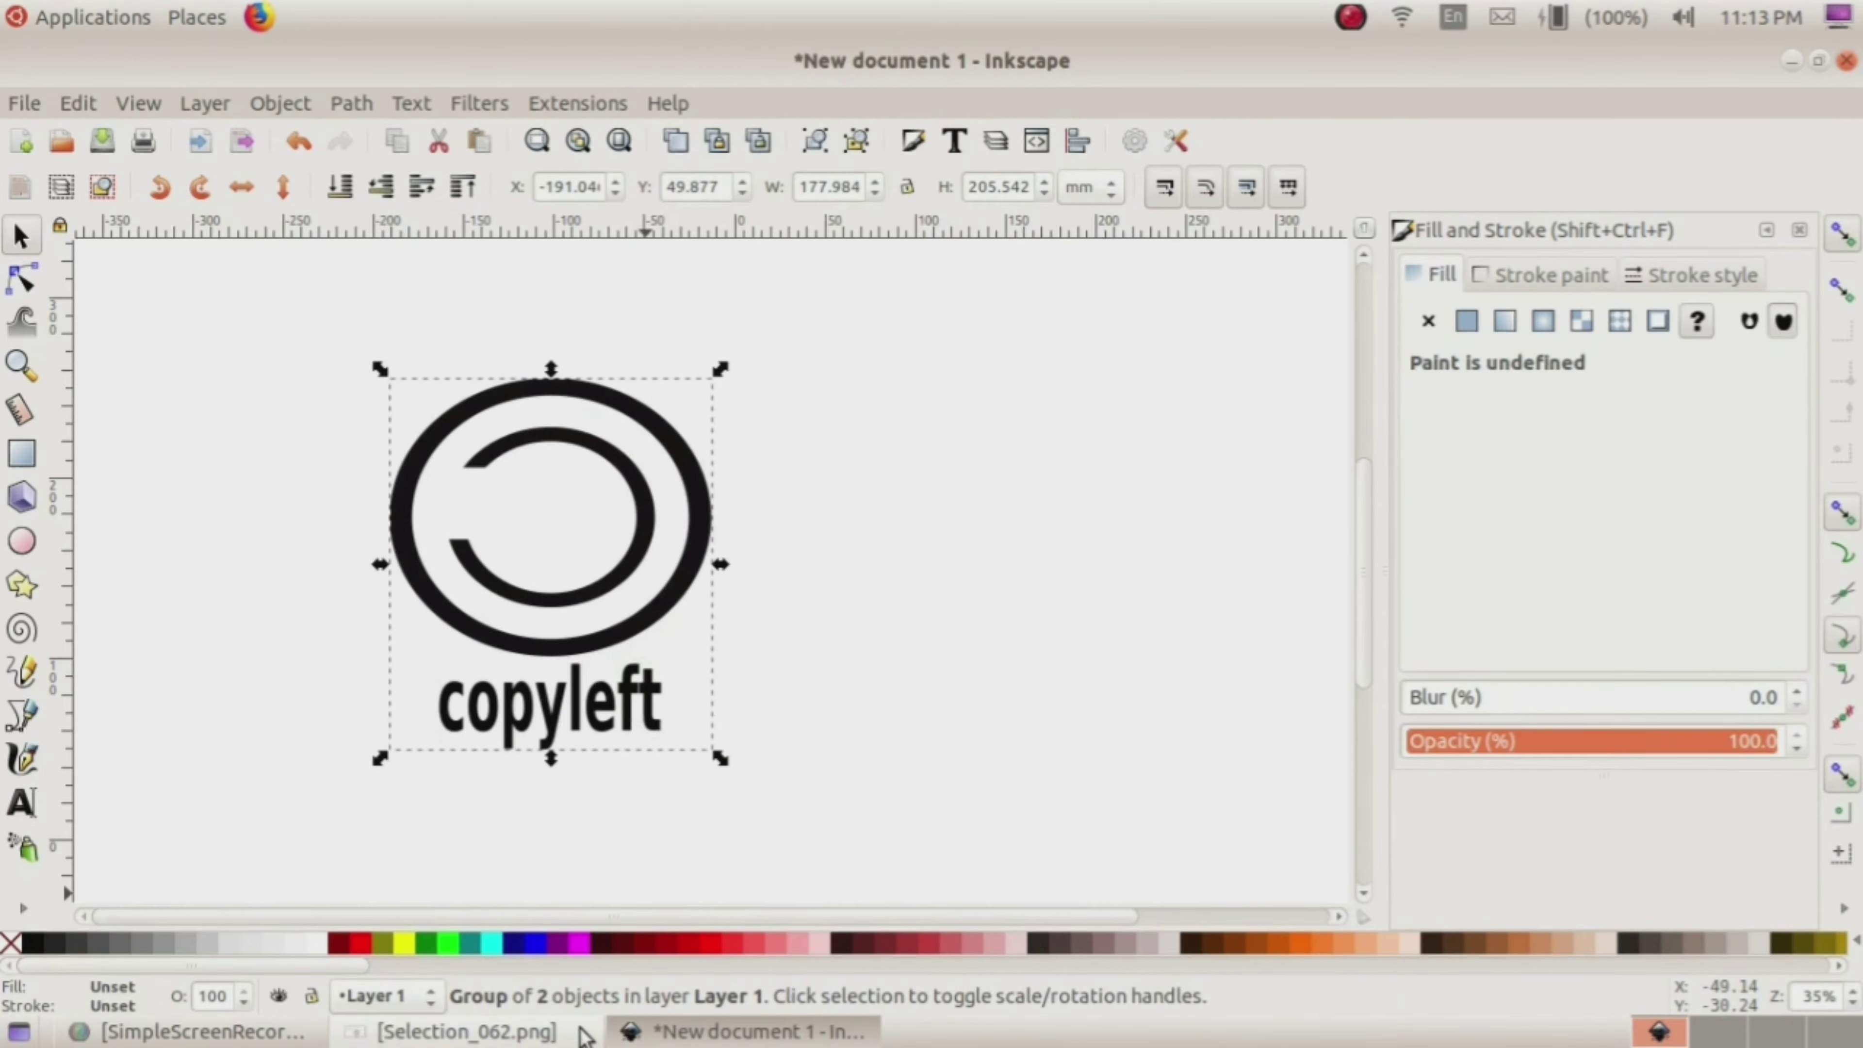
pyautogui.moveTo(553, 741); pyautogui.dragTo(651, 606)
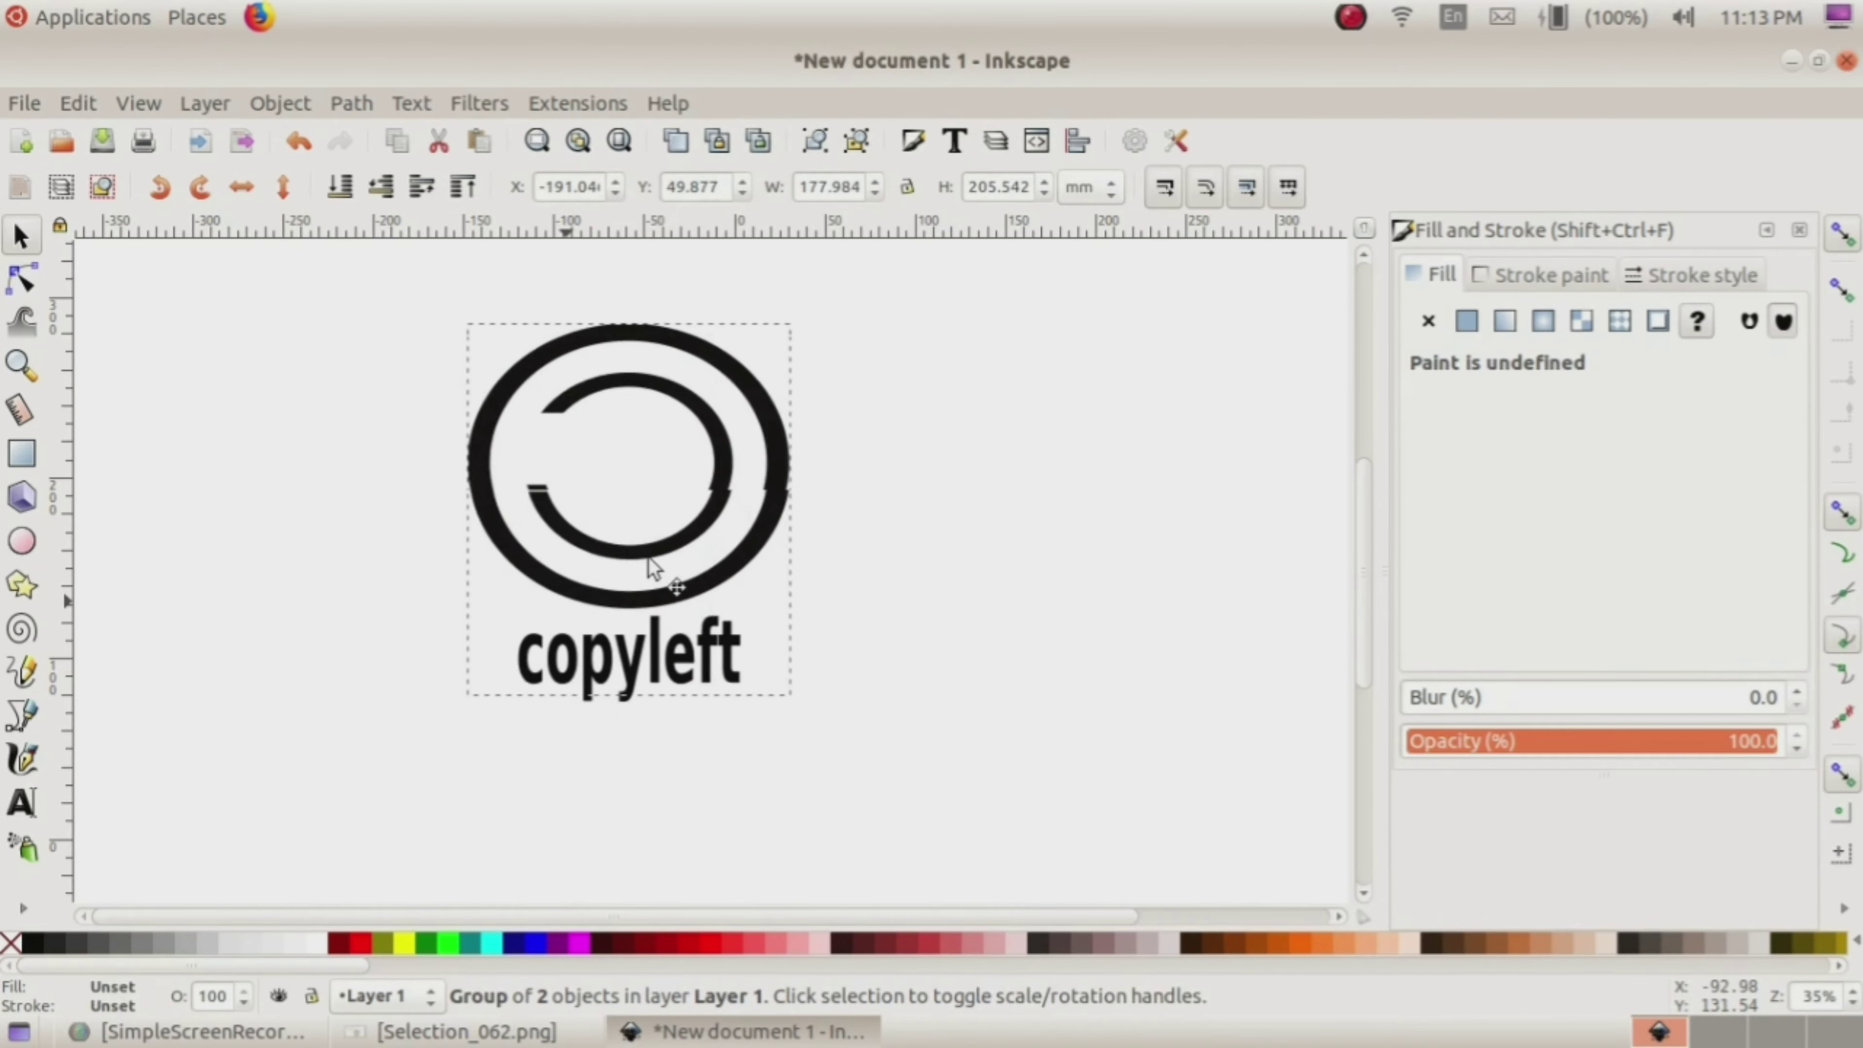
pyautogui.hotkey('ctrl', 'z')
pyautogui.hotkey('ctrl', 'z')
pyautogui.rightClick(632, 708)
pyautogui.click(665, 690)
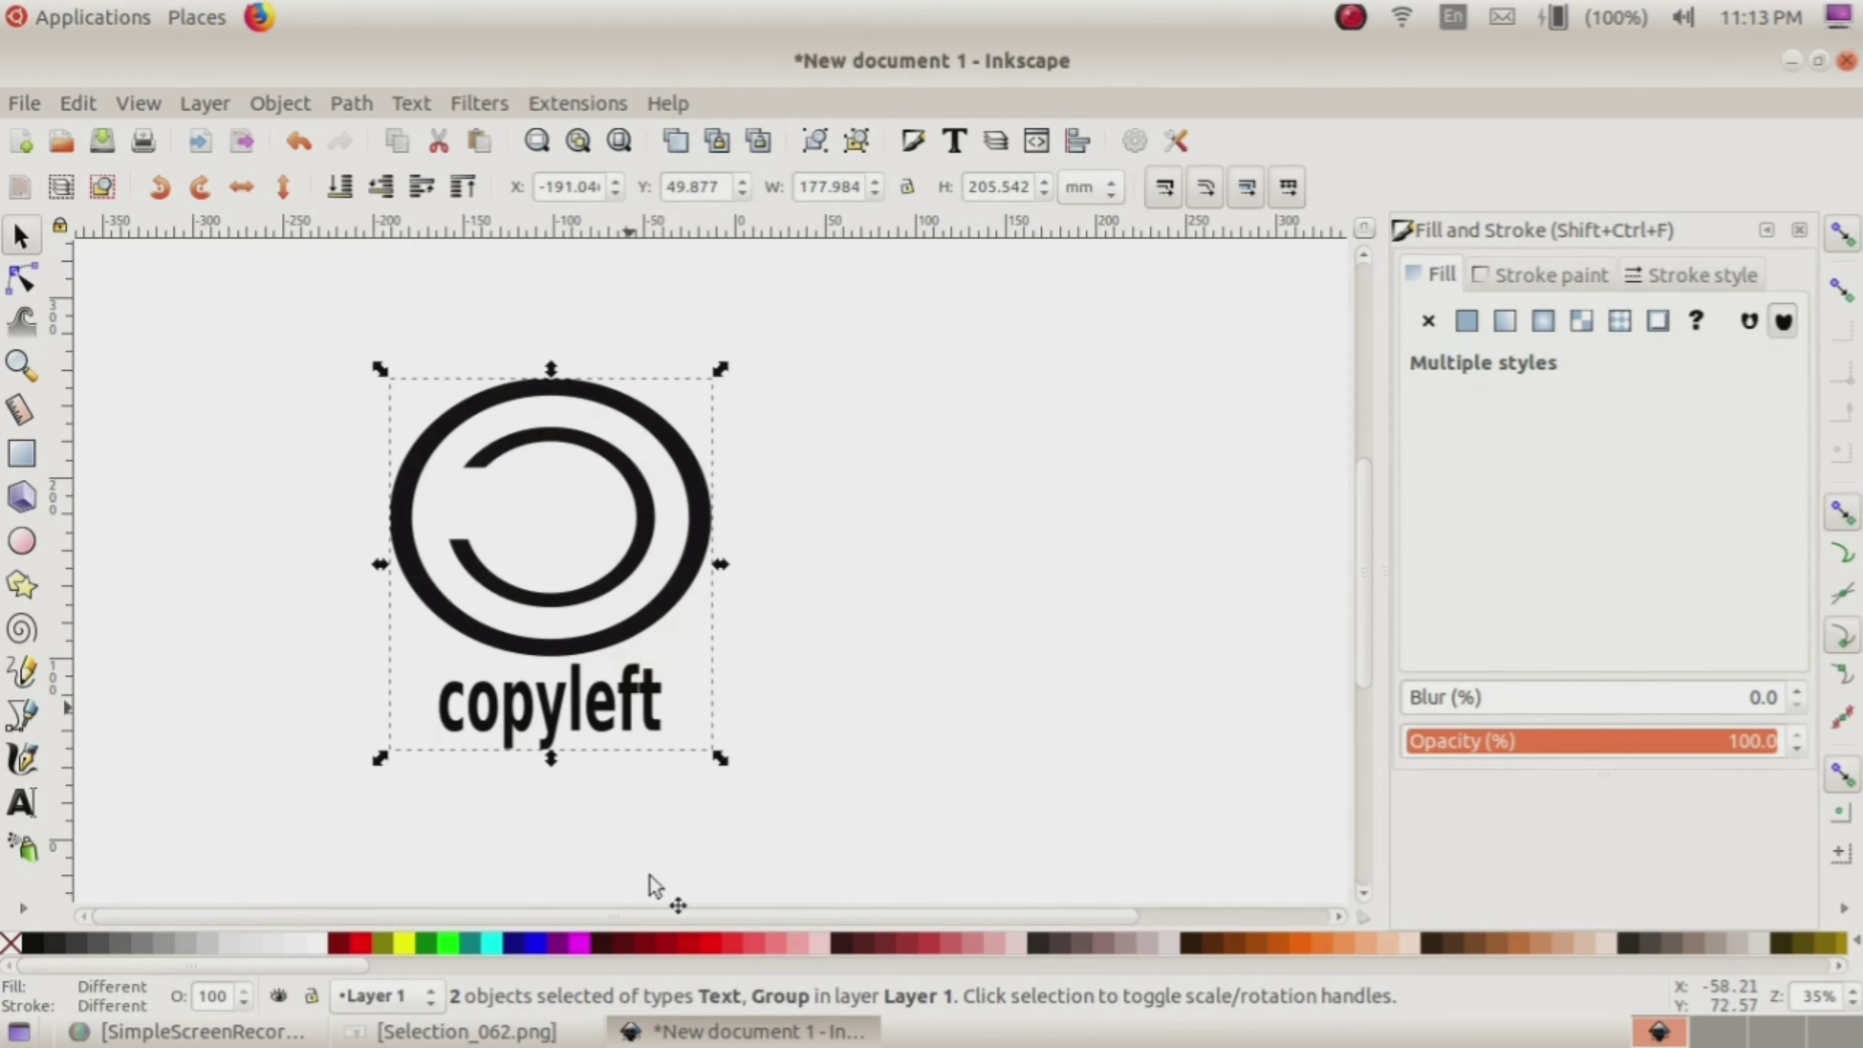
# Step: Place the logo above the text as one 177.984 × 205.542 mm group, checking the reference
pyautogui.moveTo(582, 616)
pyautogui.mouseDown()
pyautogui.moveTo(633, 690)
pyautogui.moveTo(654, 550)
pyautogui.mouseUp()
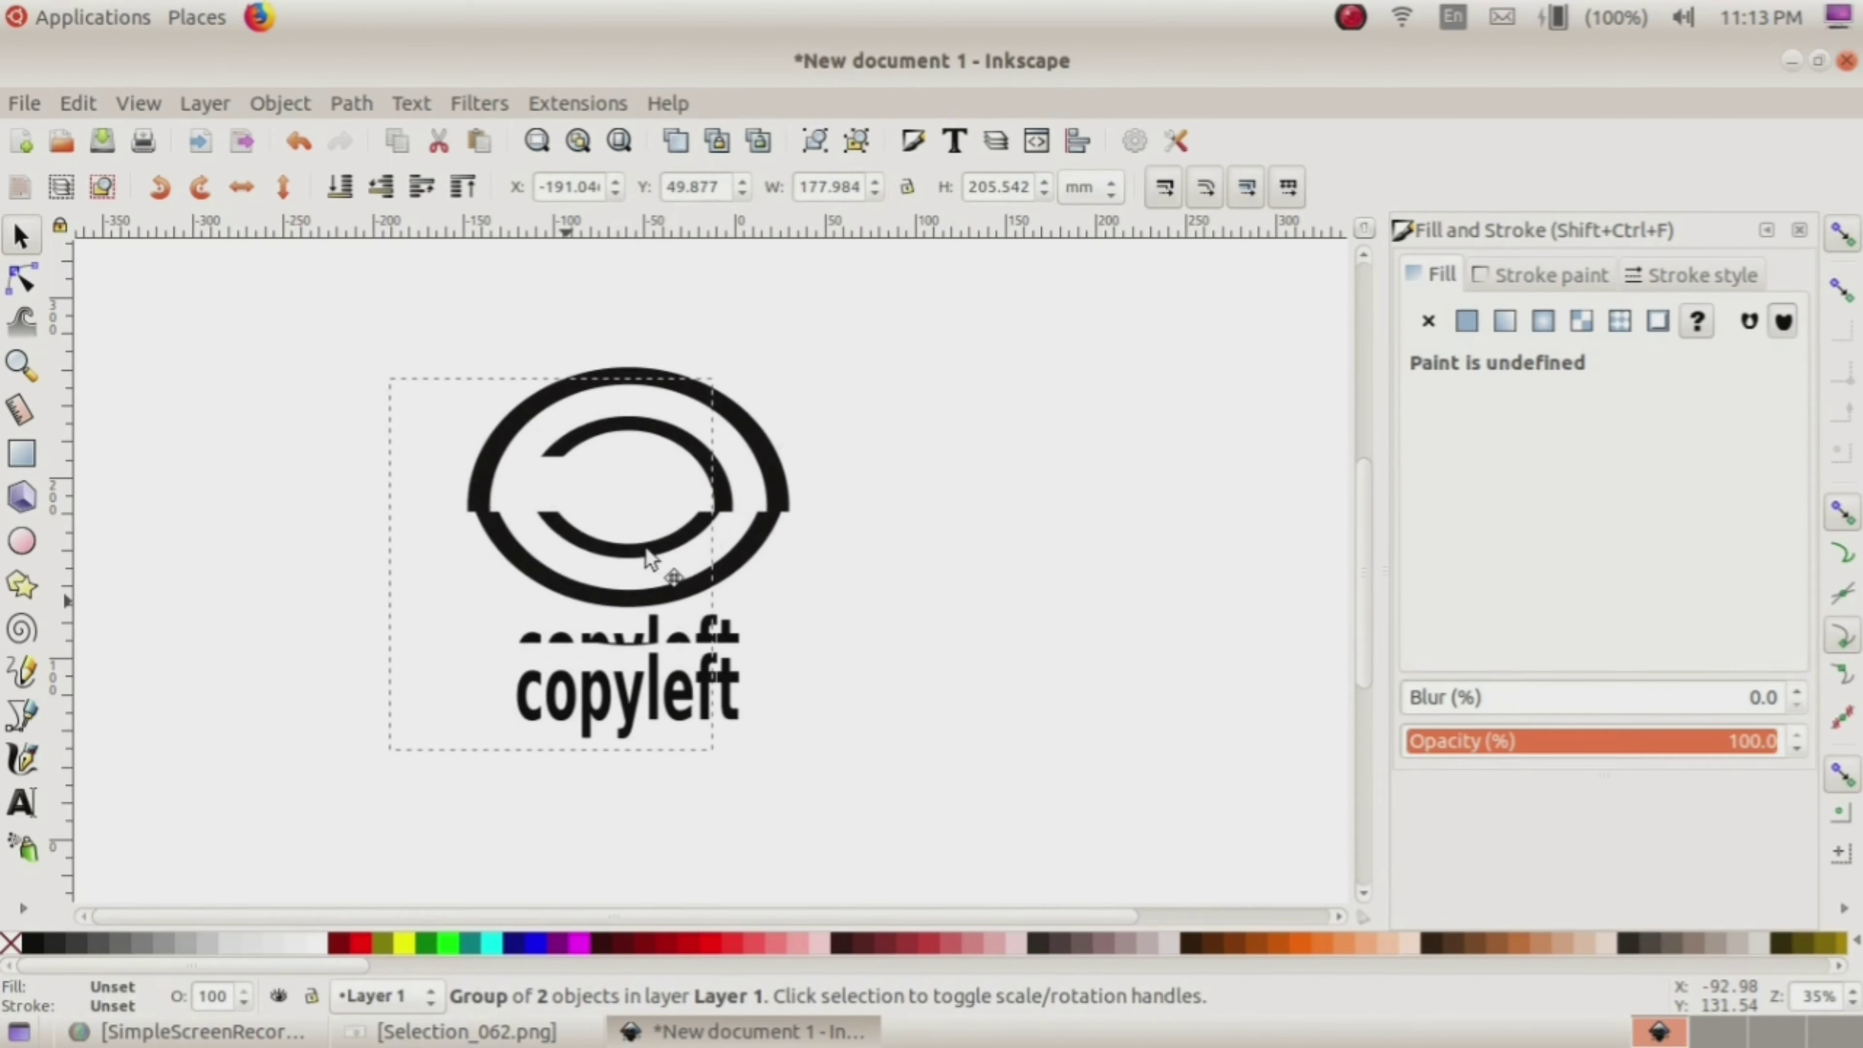
pyautogui.keyDown('shift'); pyautogui.click(649, 716); pyautogui.keyUp('shift')
pyautogui.rightClick(649, 716)
pyautogui.click(664, 690)
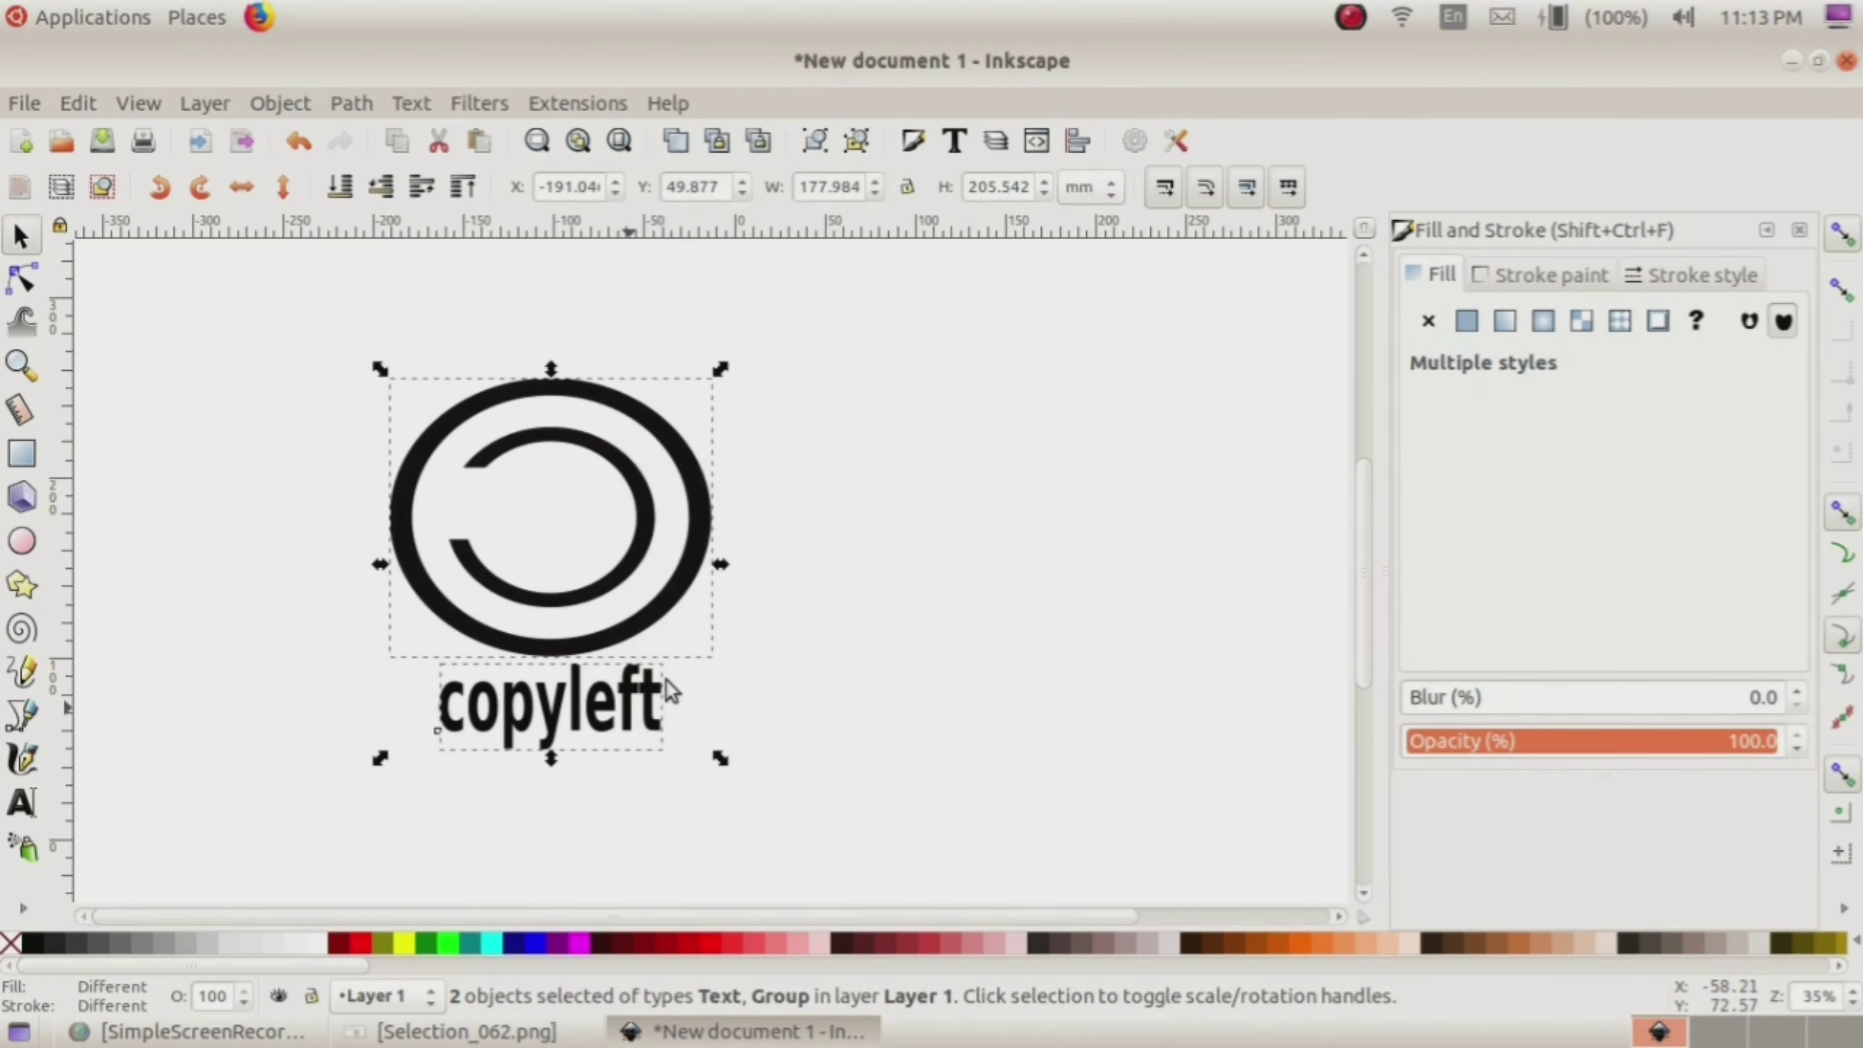
pyautogui.moveTo(553, 749); pyautogui.dragTo(633, 699)
pyautogui.click(533, 1041)
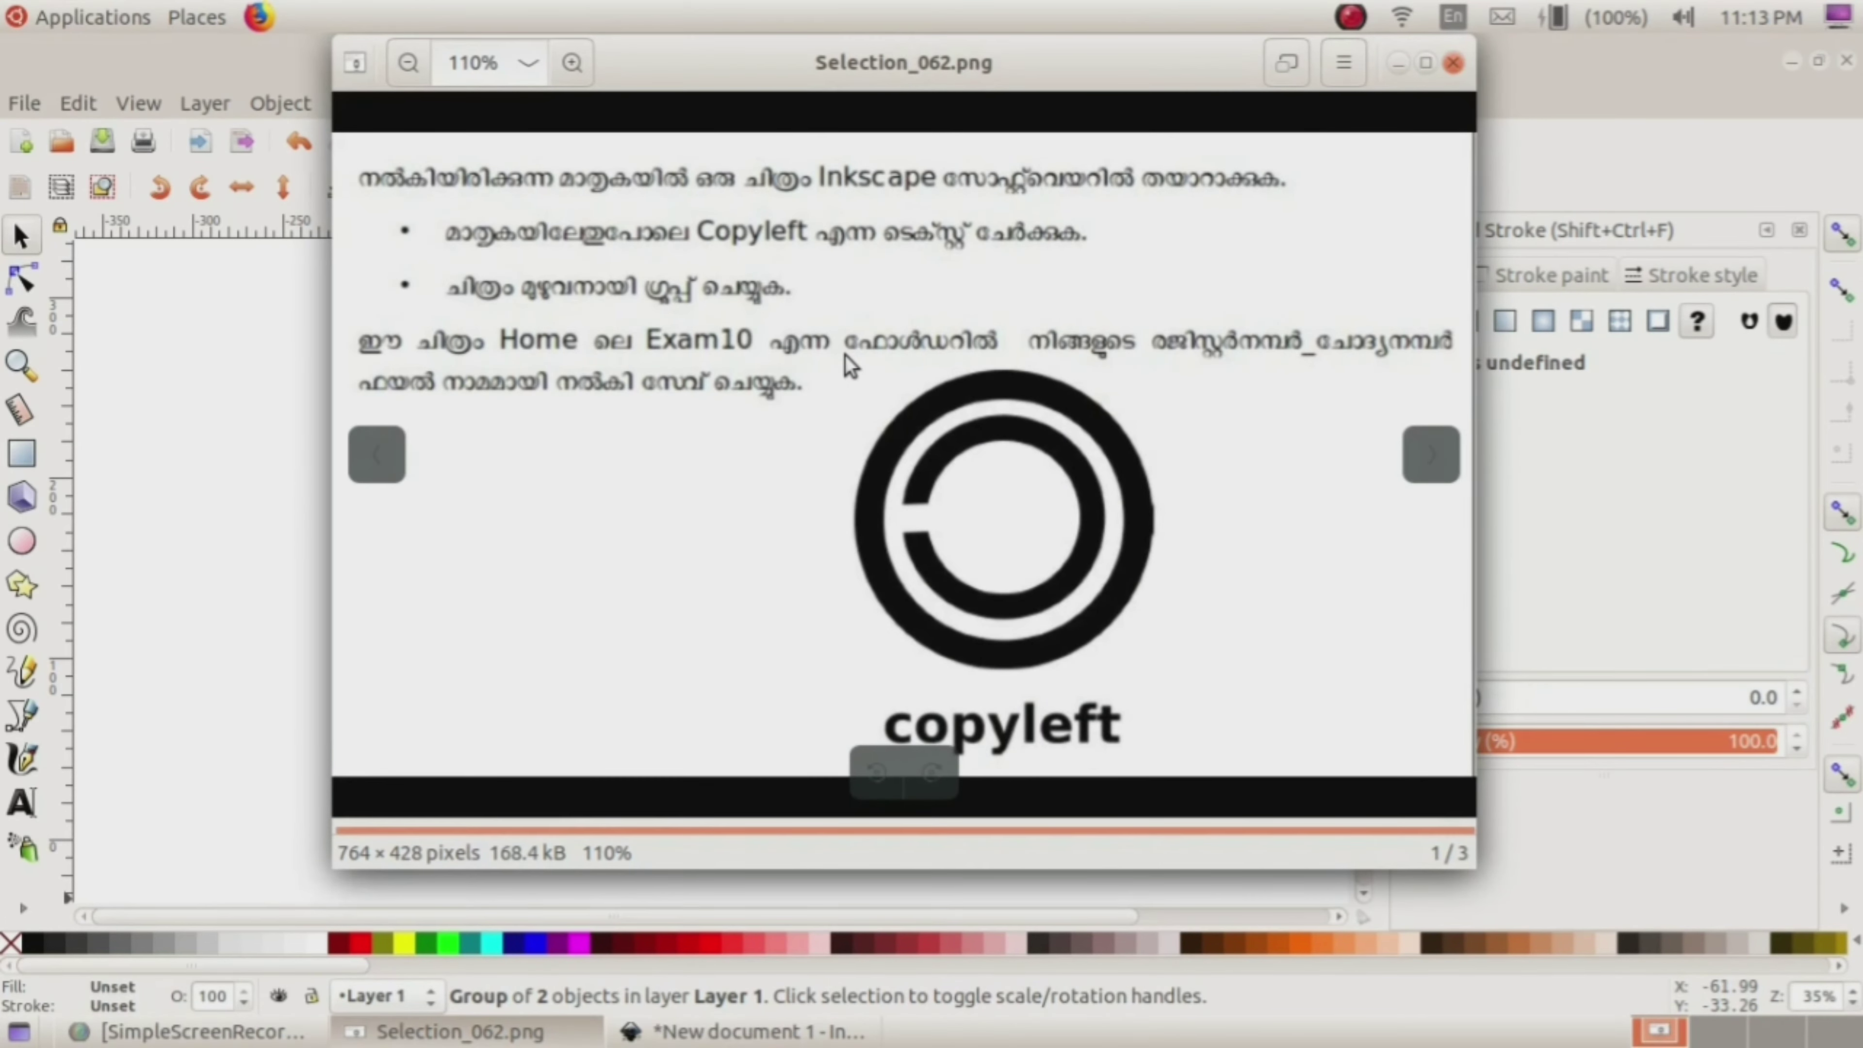
pyautogui.click(733, 1035)
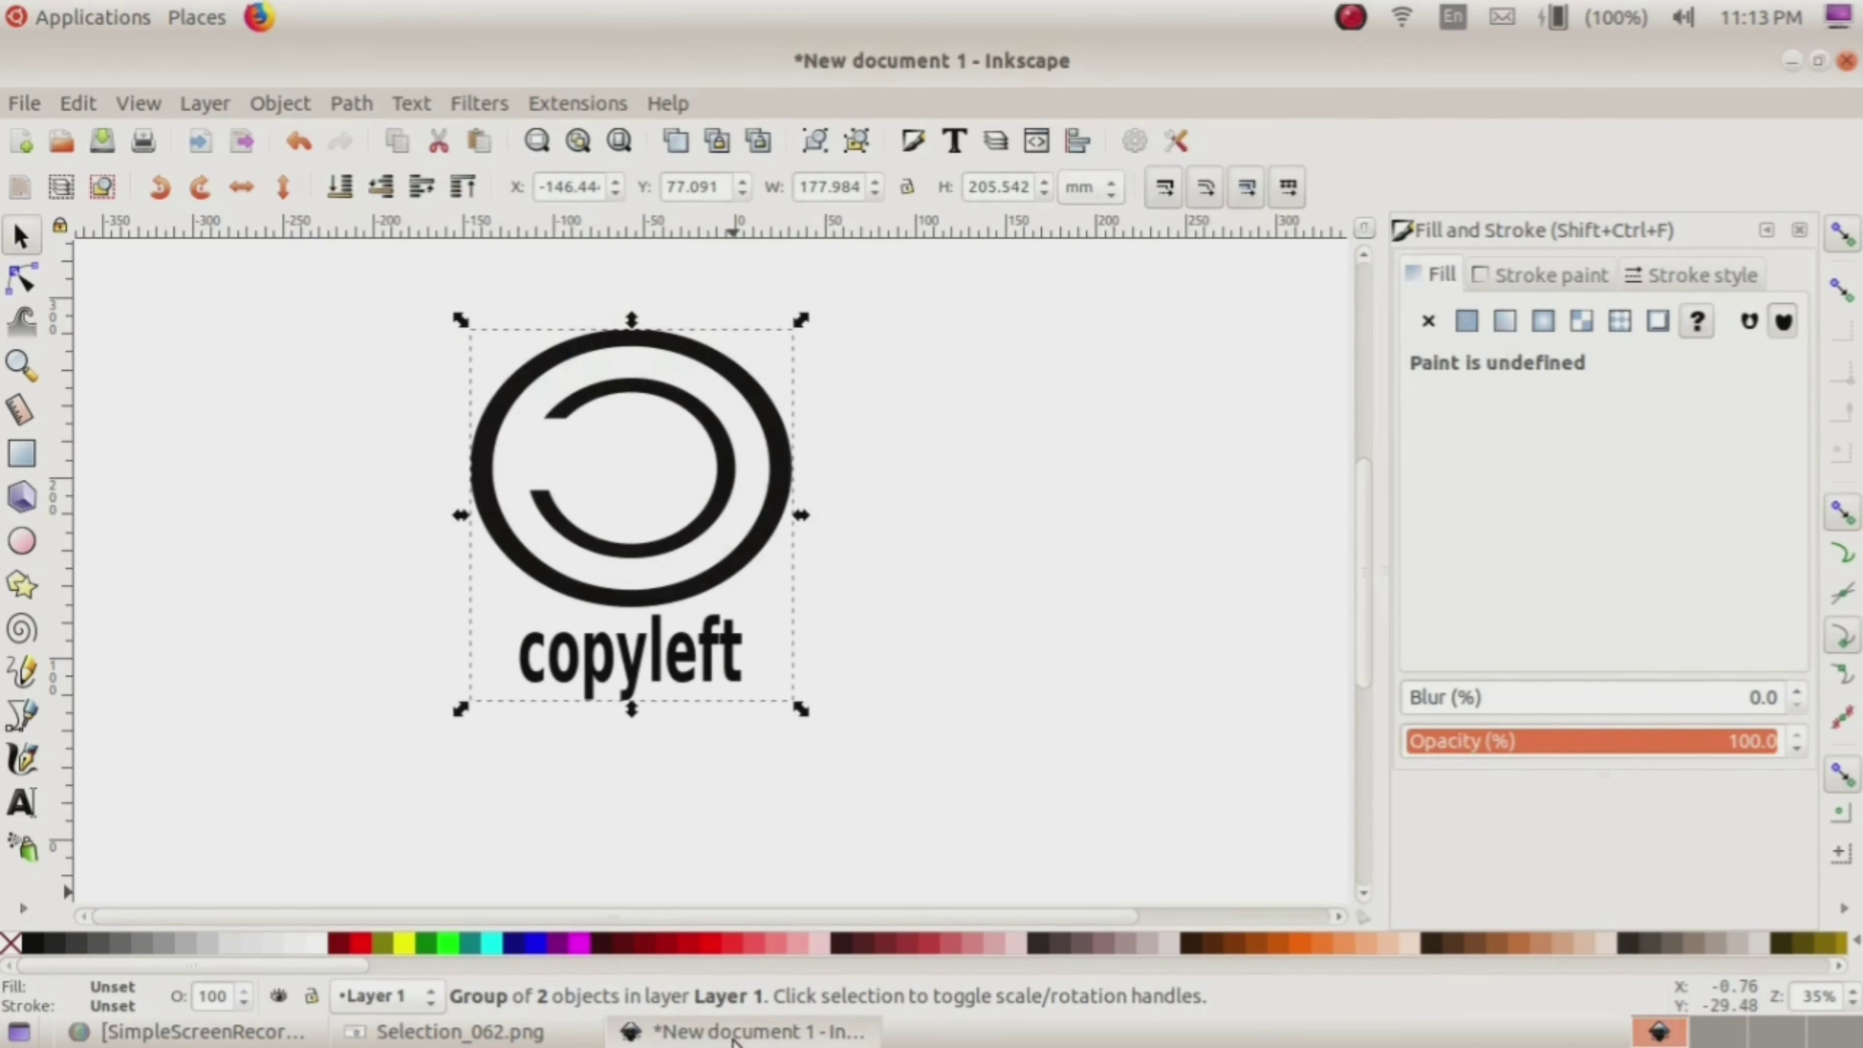
# Step: Open the Save dialog and check the task image for the file naming rule
pyautogui.click(24, 105)
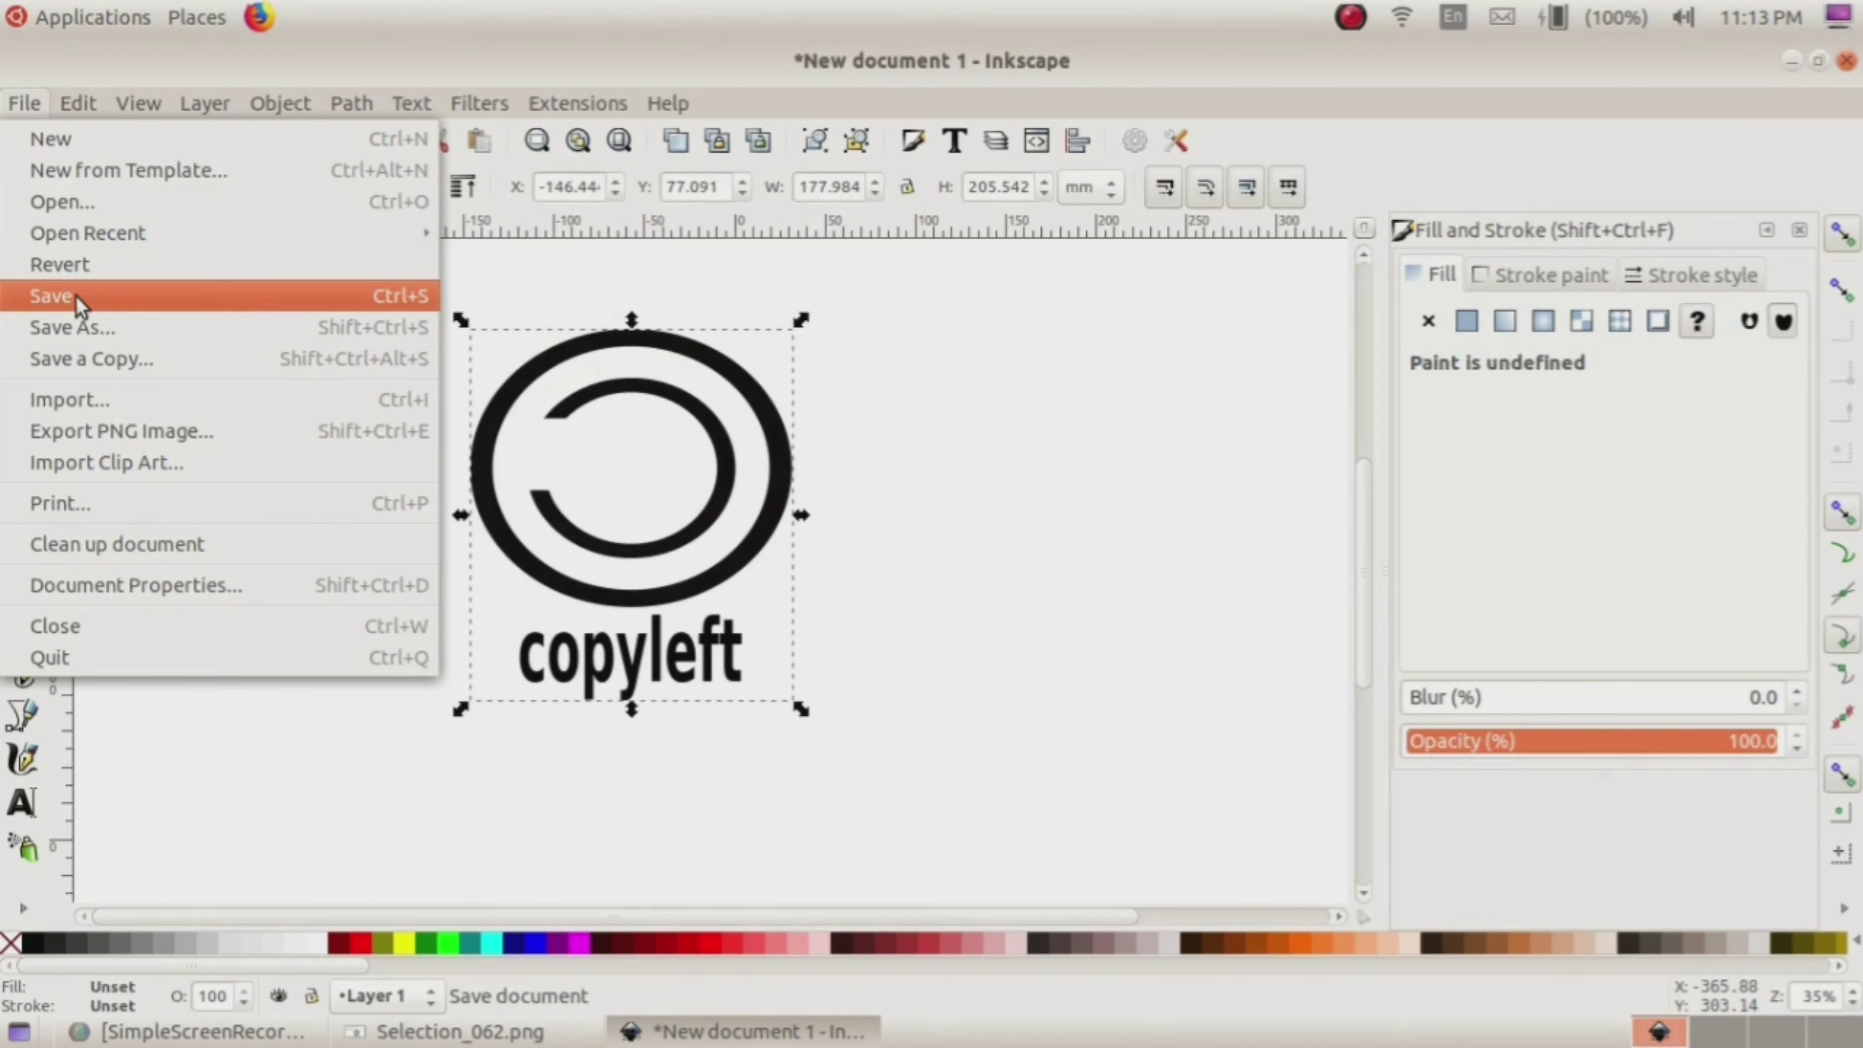
pyautogui.click(79, 299)
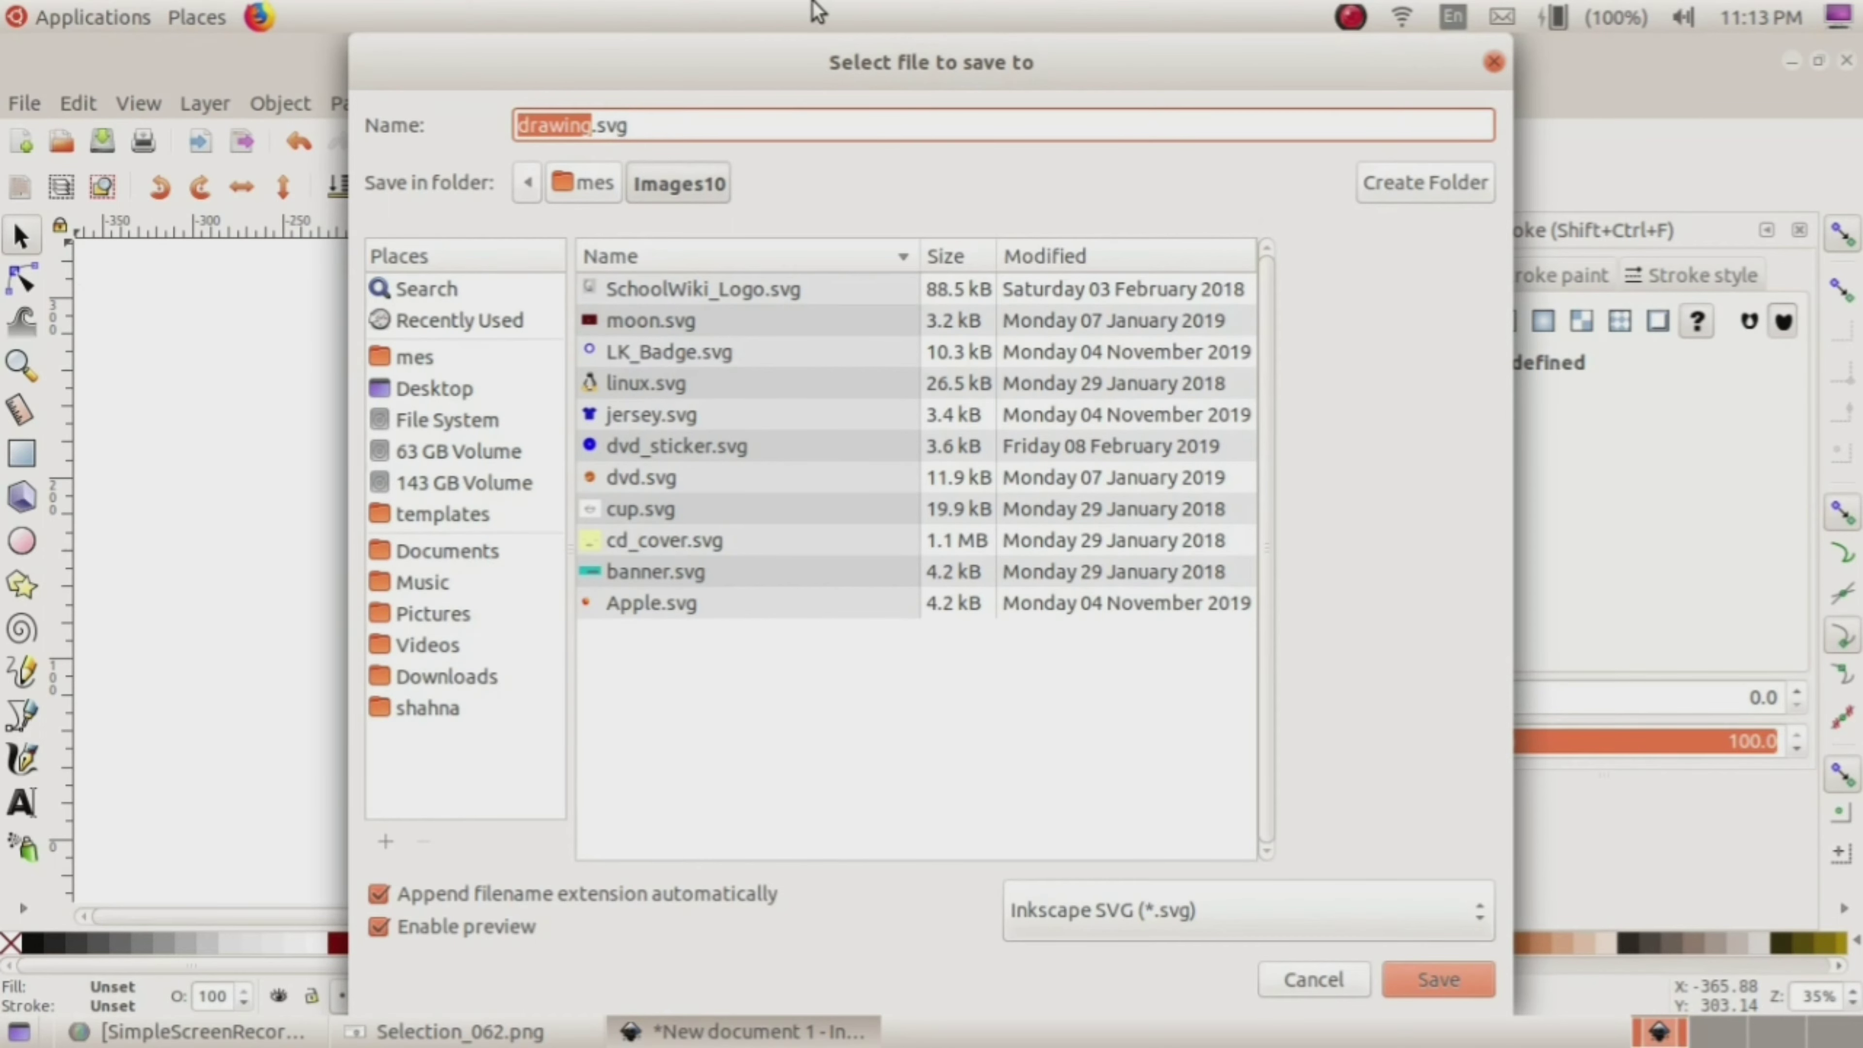
pyautogui.click(406, 1035)
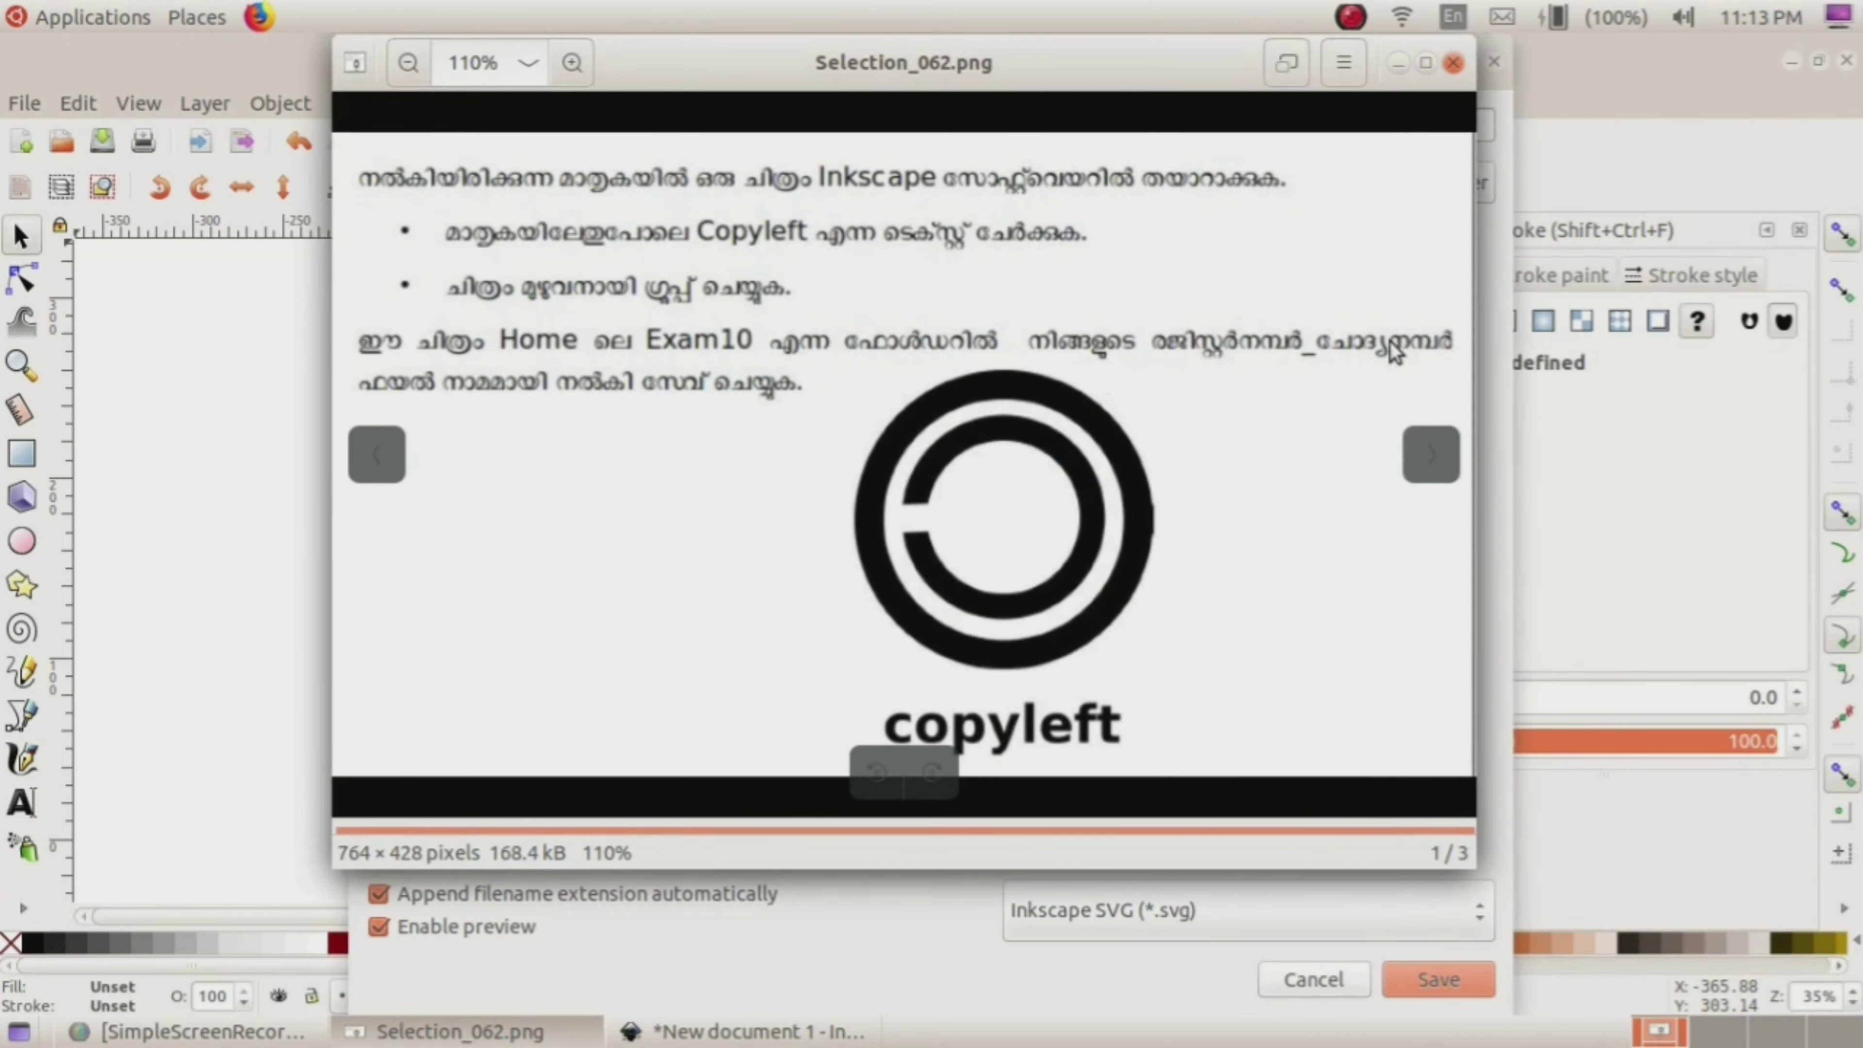
pyautogui.click(784, 1041)
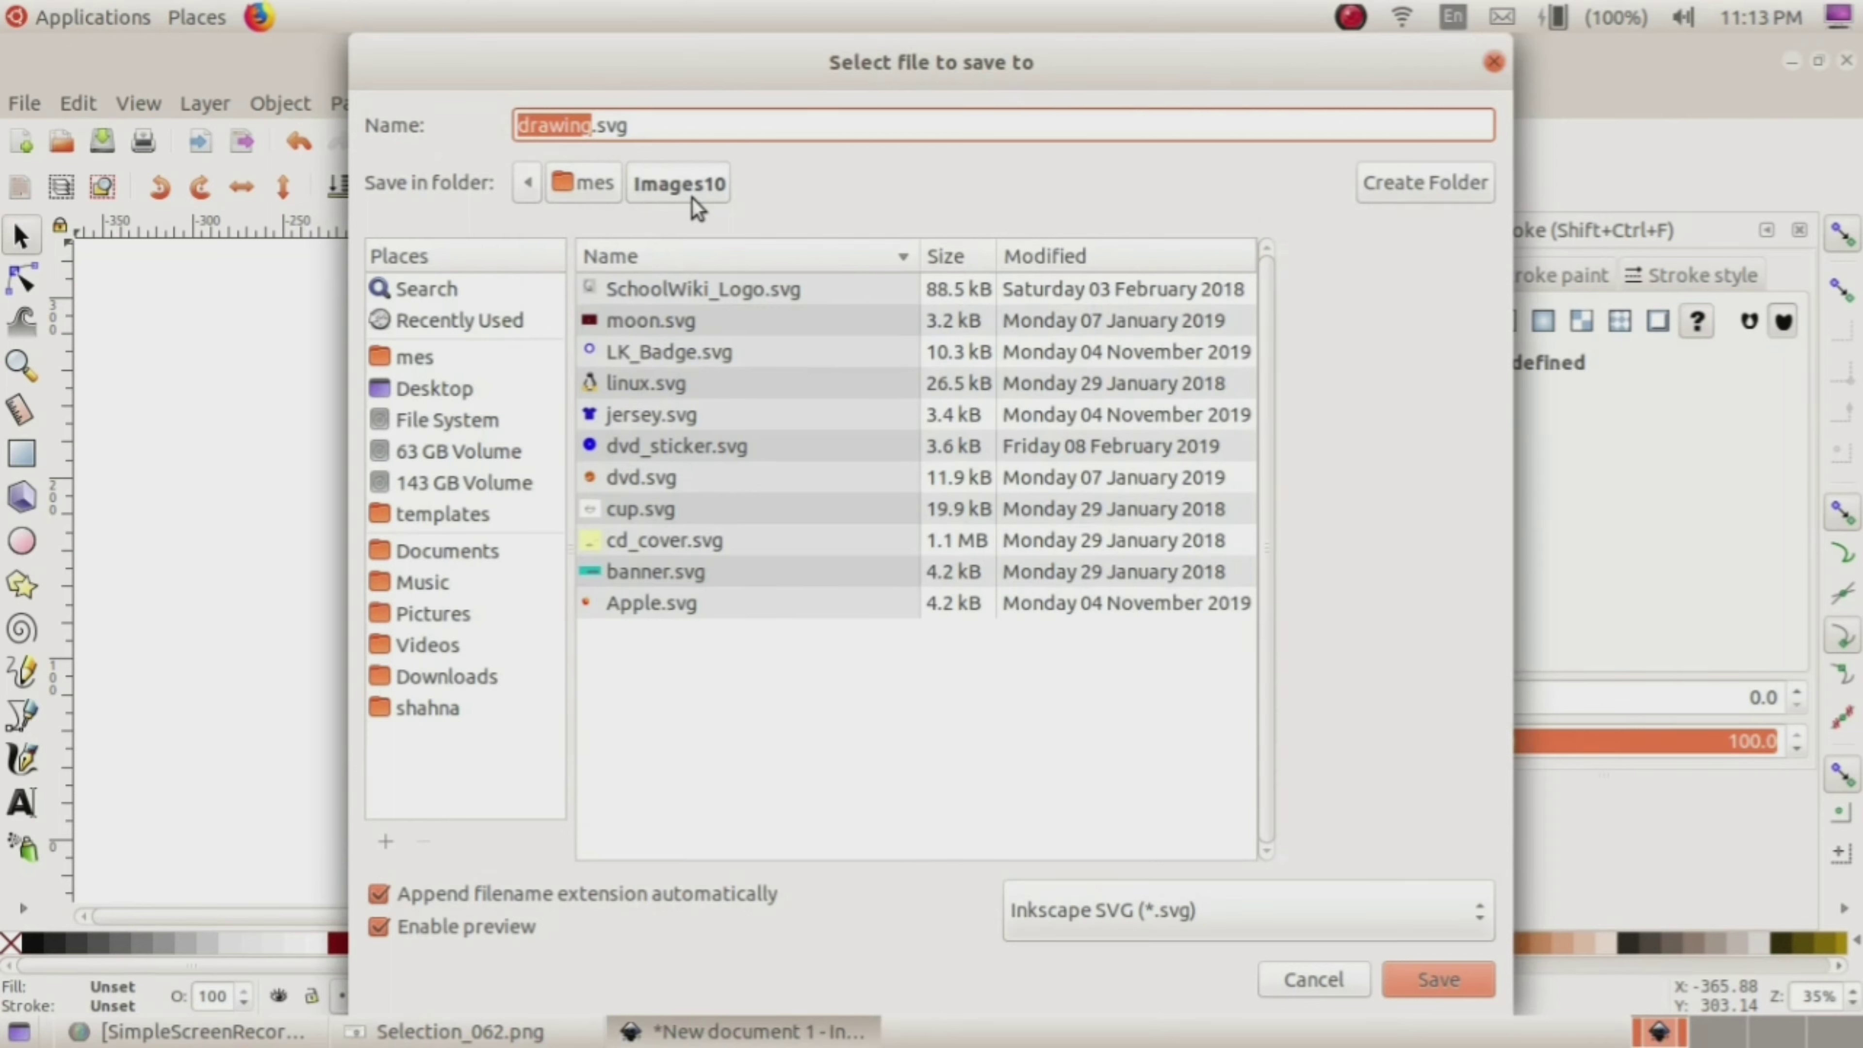
# Step: Name the file with the register number, an underscore and 1, as .svg
pyautogui.write('1')
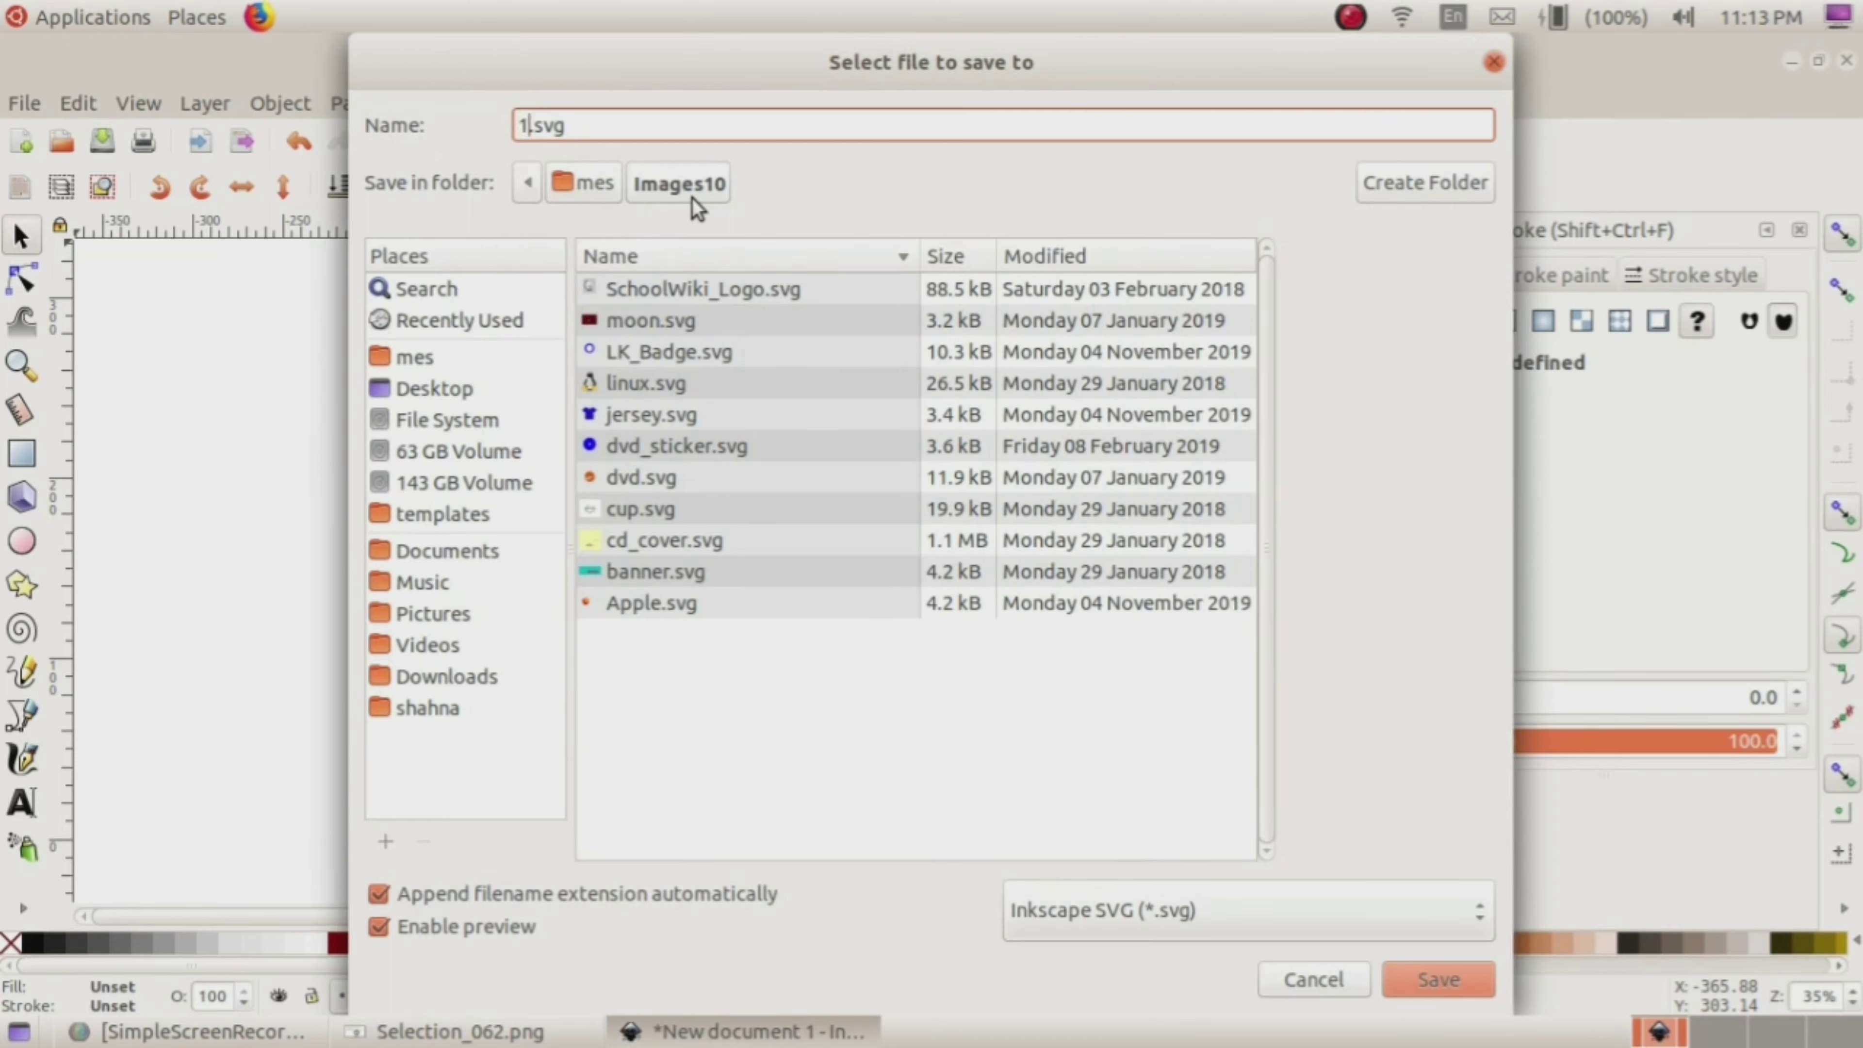
pyautogui.write('0a')
pyautogui.write('1')
pyautogui.write('_')
pyautogui.write('1')
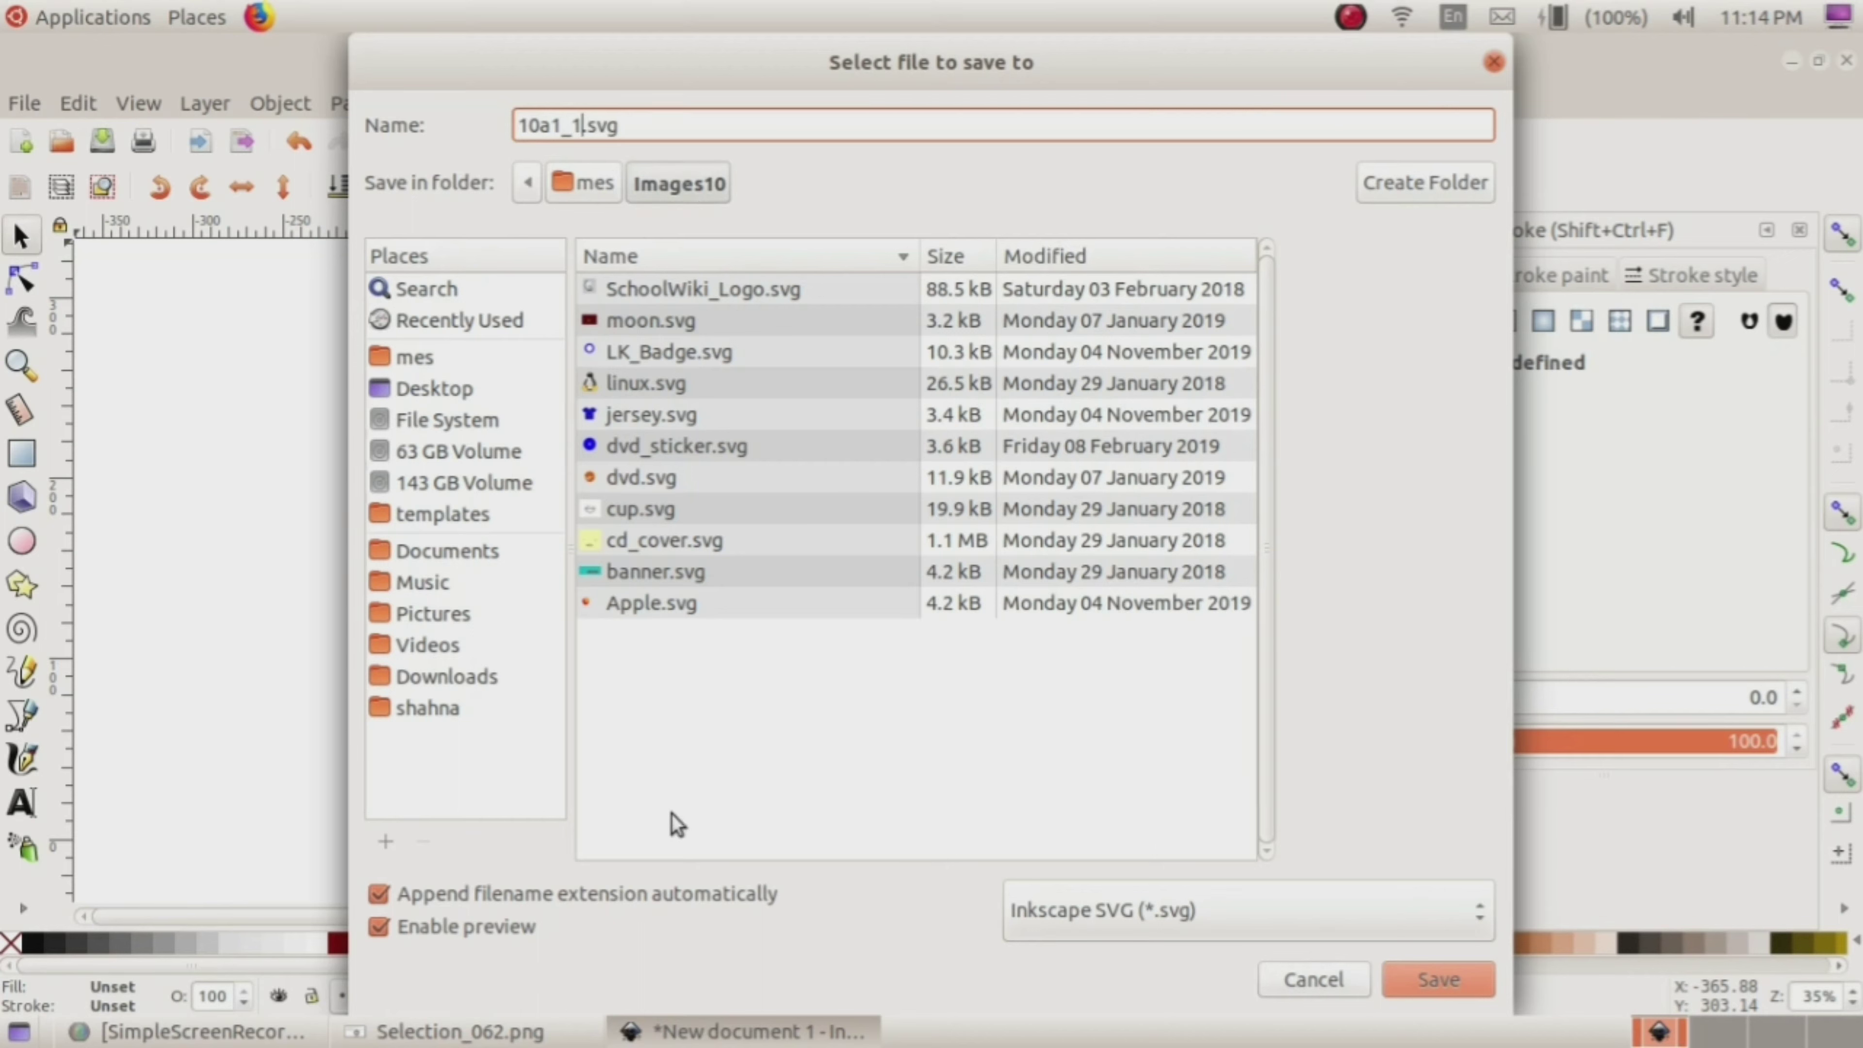
pyautogui.click(546, 1035)
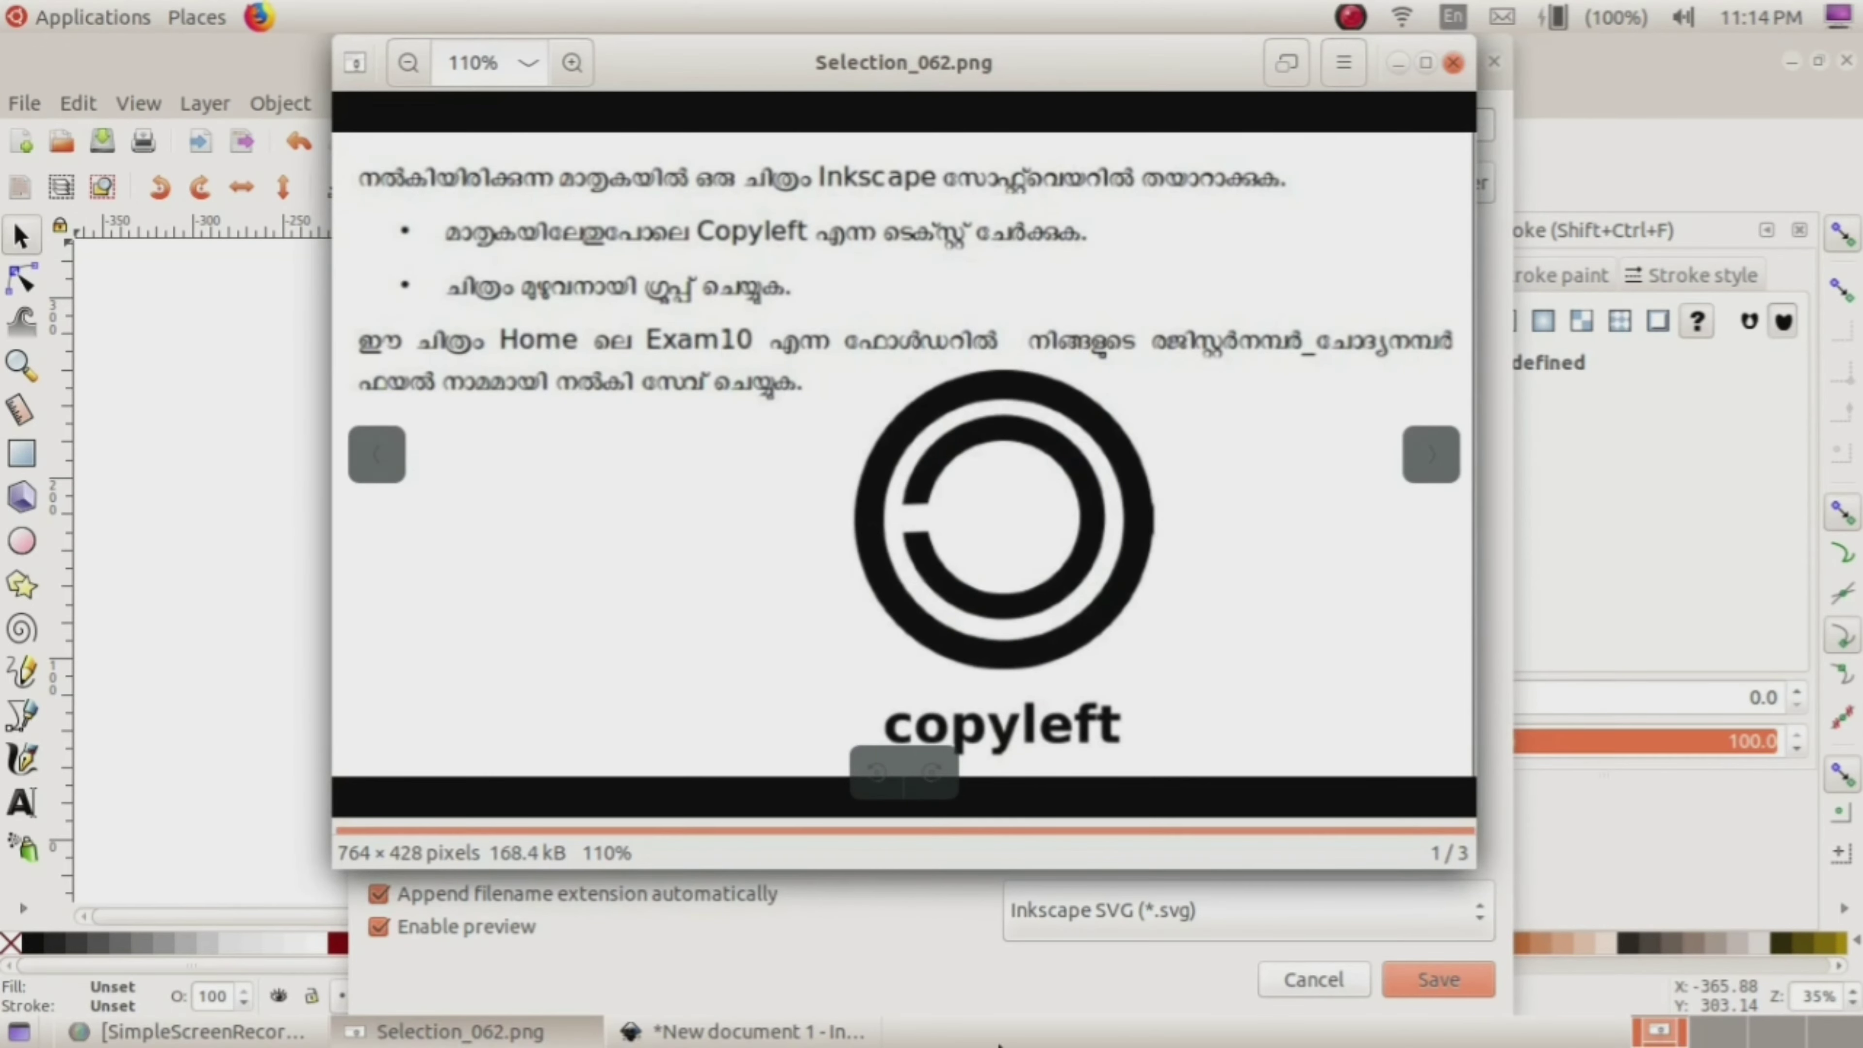
# Step: Save the grouped copyleft drawing as an SVG in the mes/Exam10 folder
pyautogui.click(859, 927)
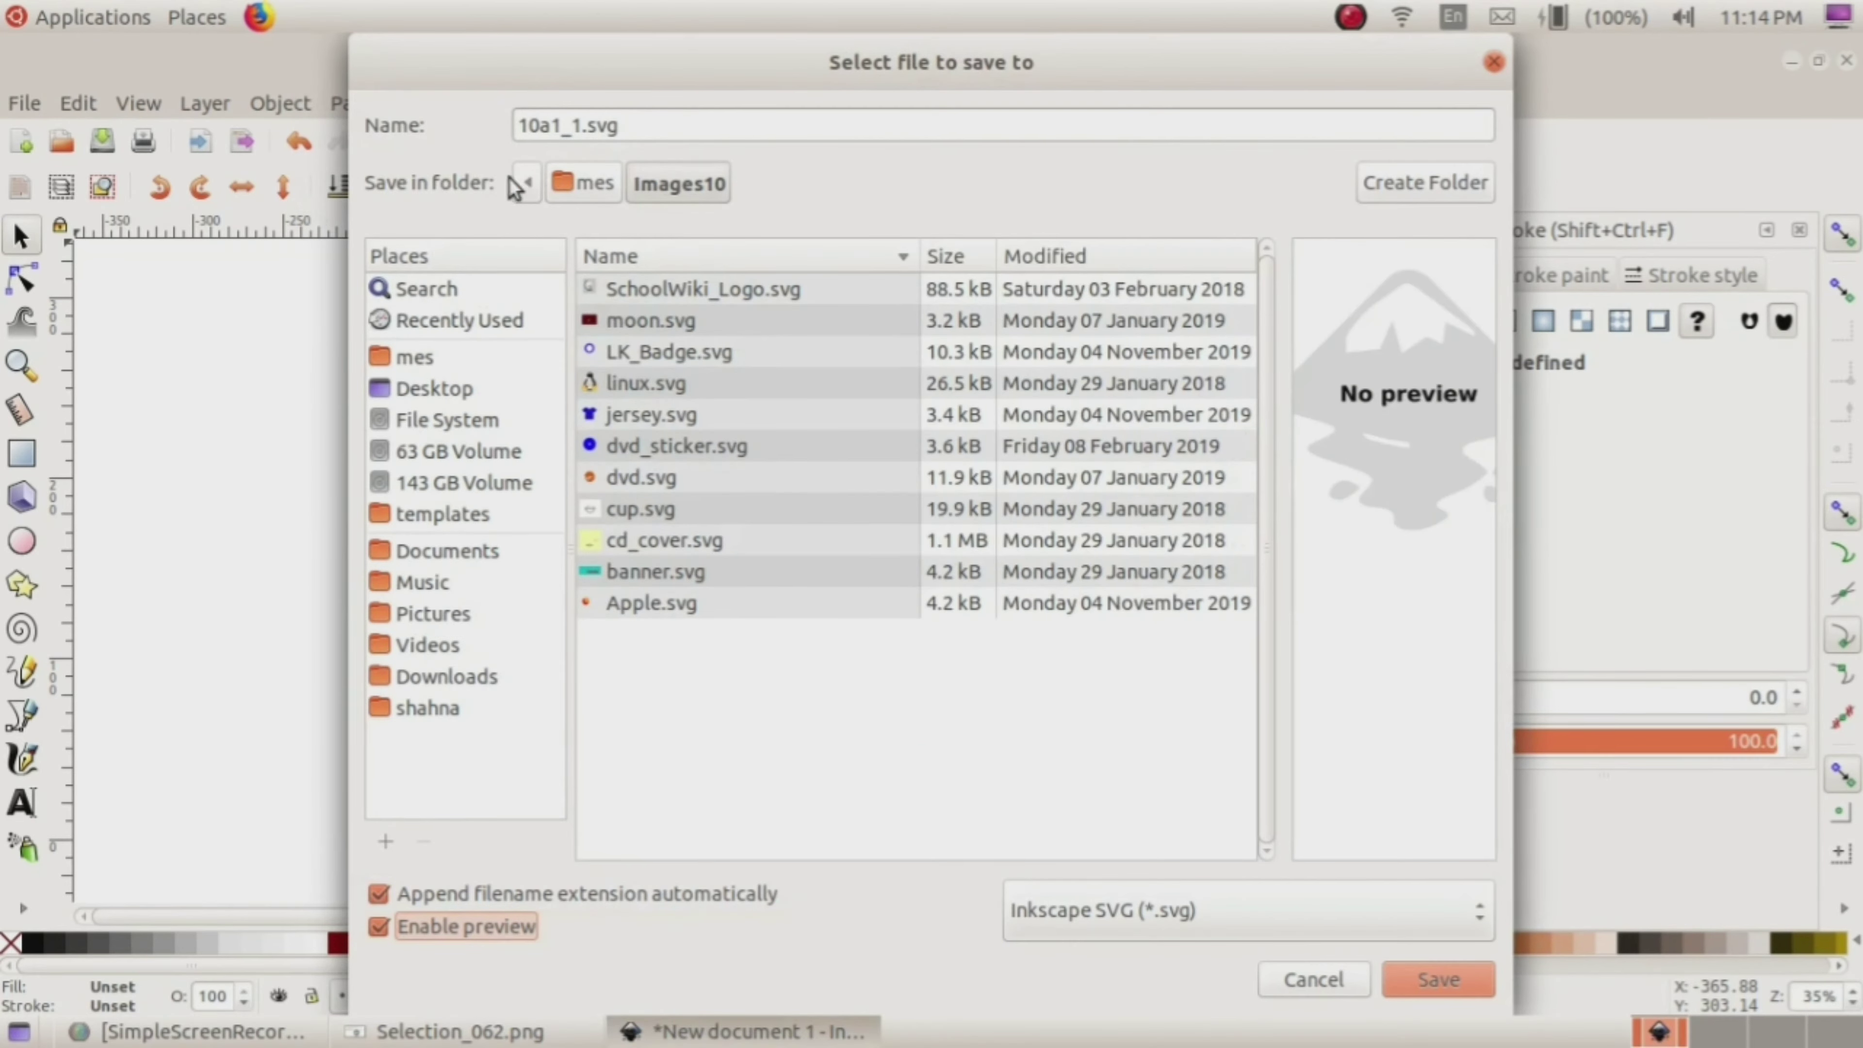
pyautogui.click(419, 358)
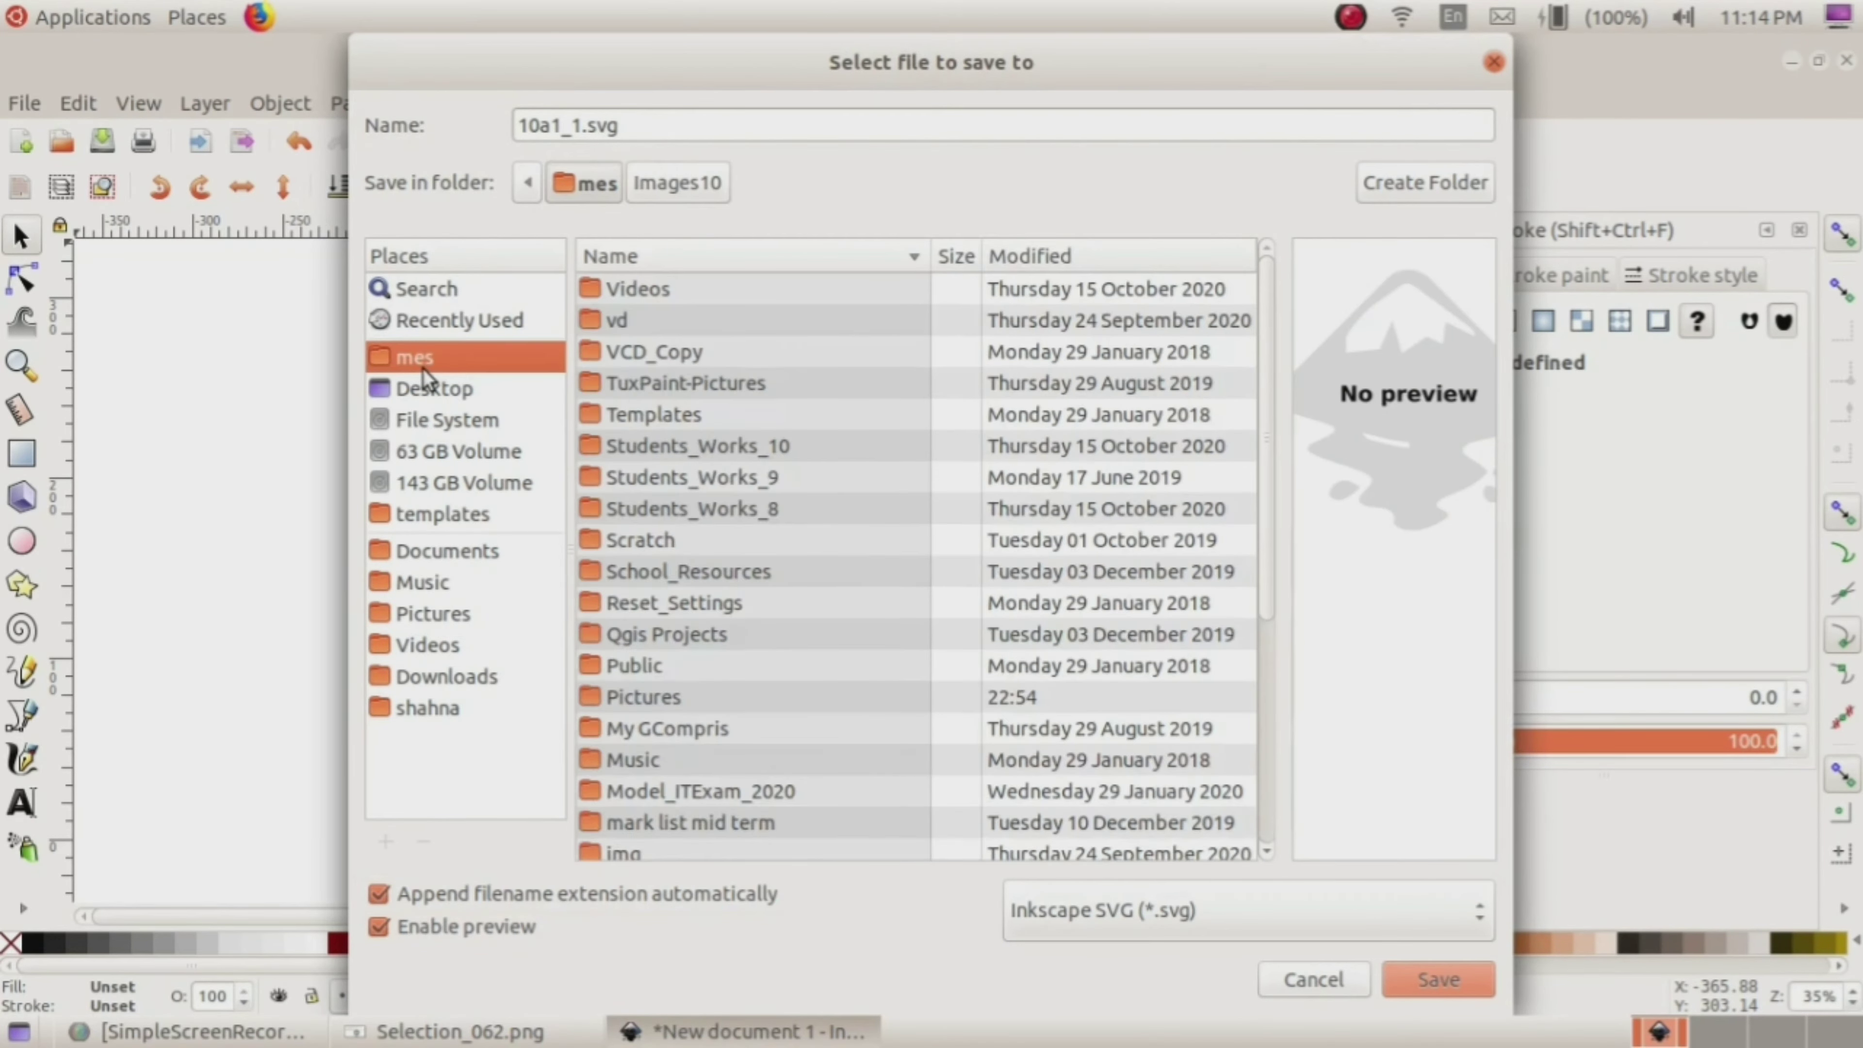
pyautogui.scroll(-3, 683, 796)
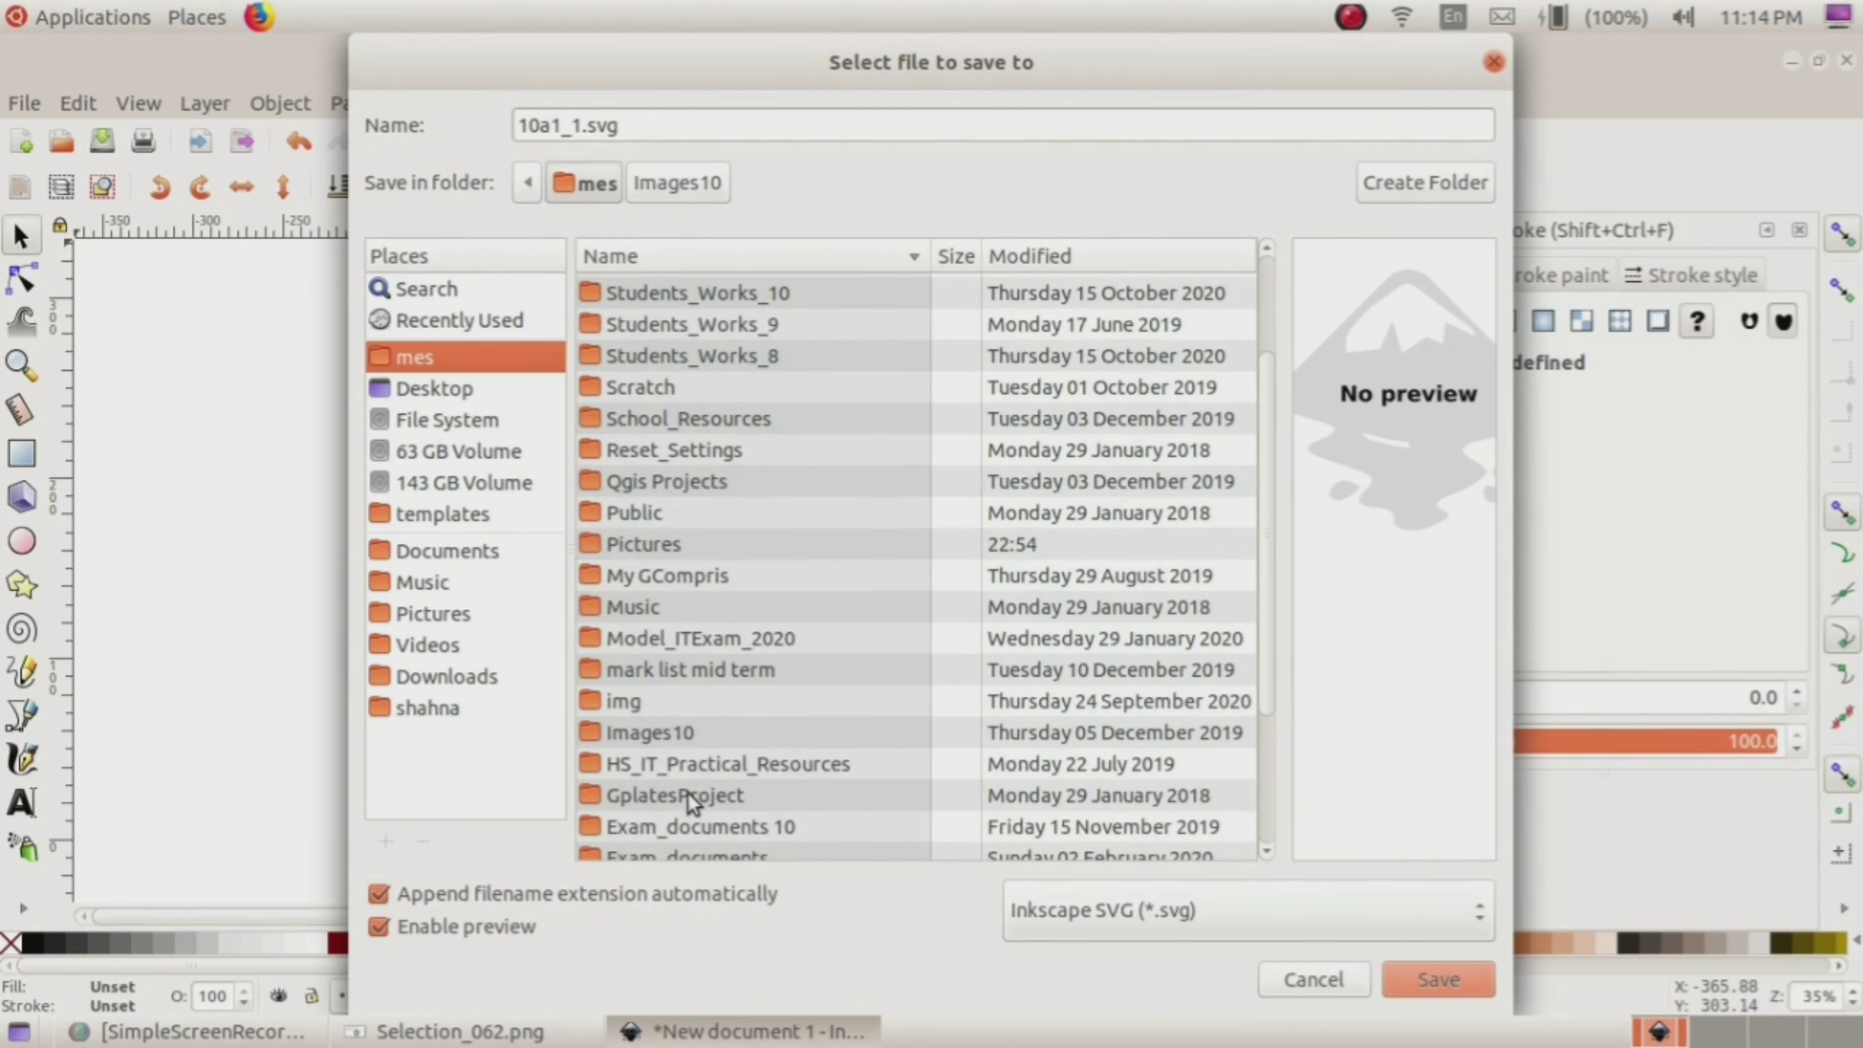
pyautogui.scroll(-3, 686, 801)
pyautogui.doubleClick(636, 690)
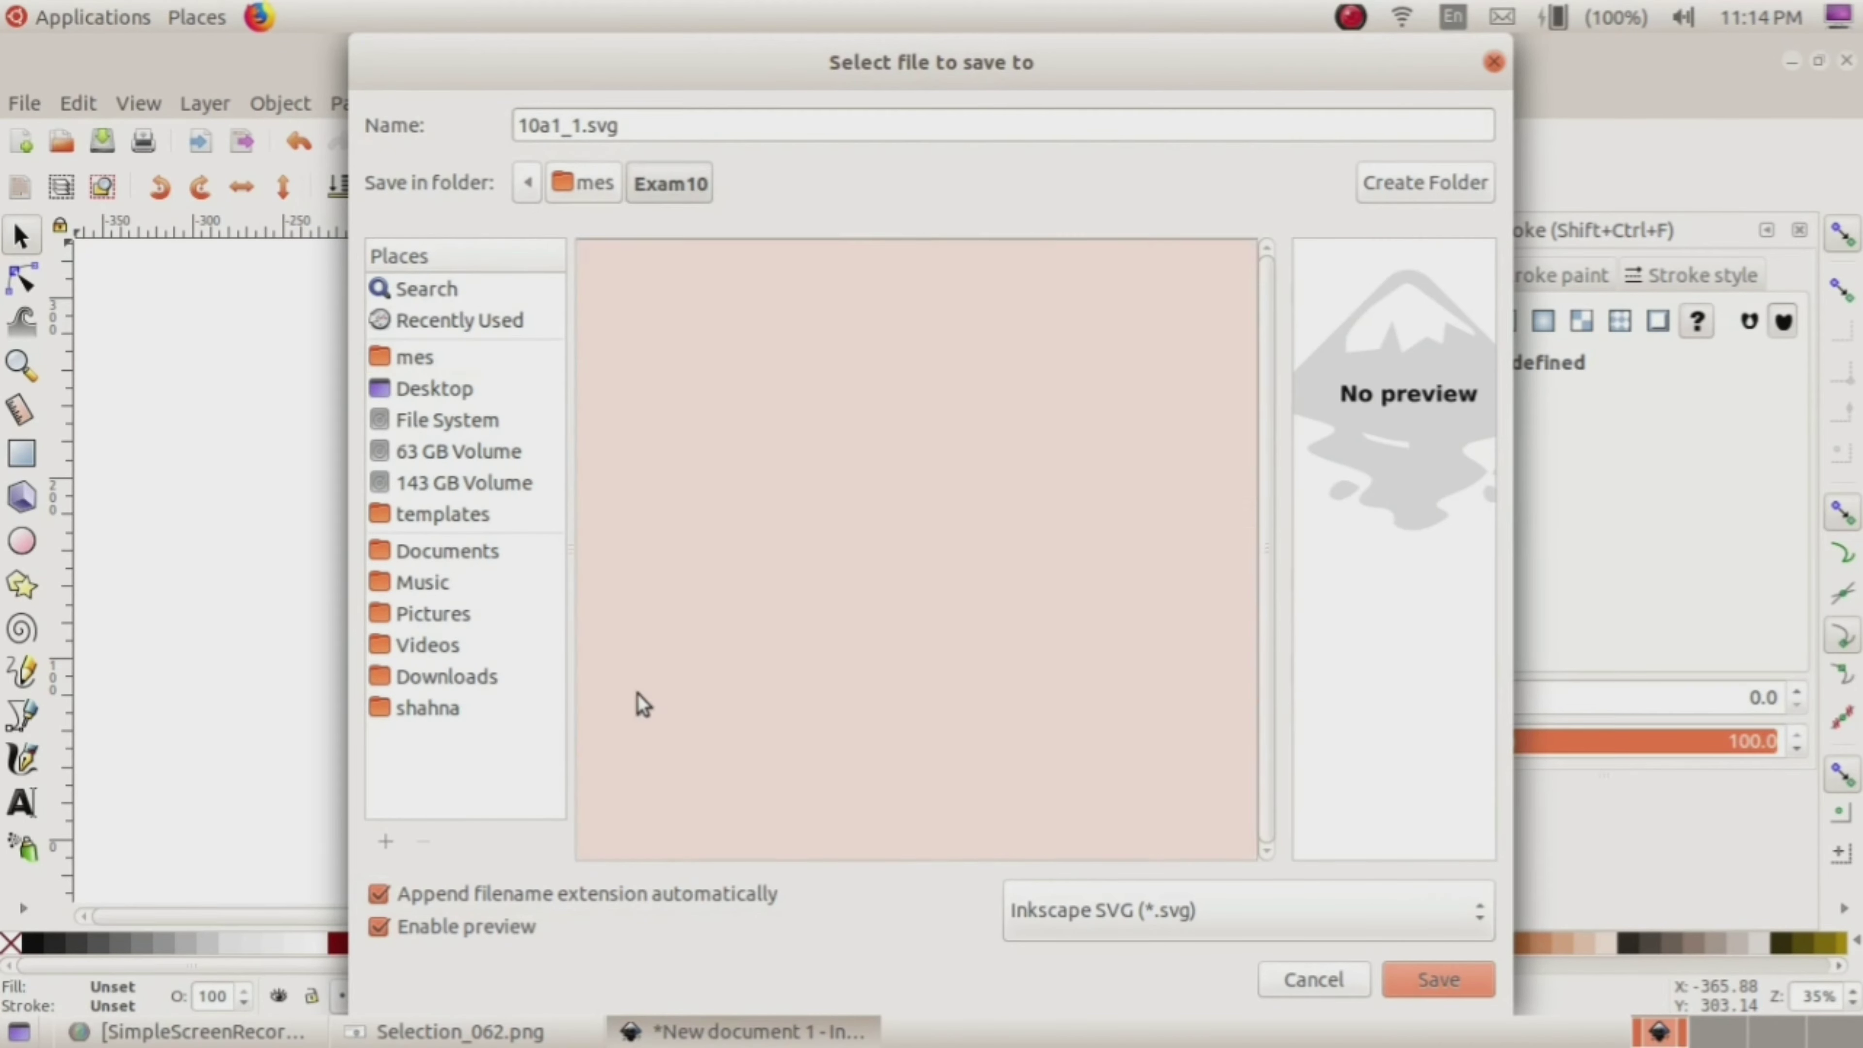
pyautogui.click(1434, 984)
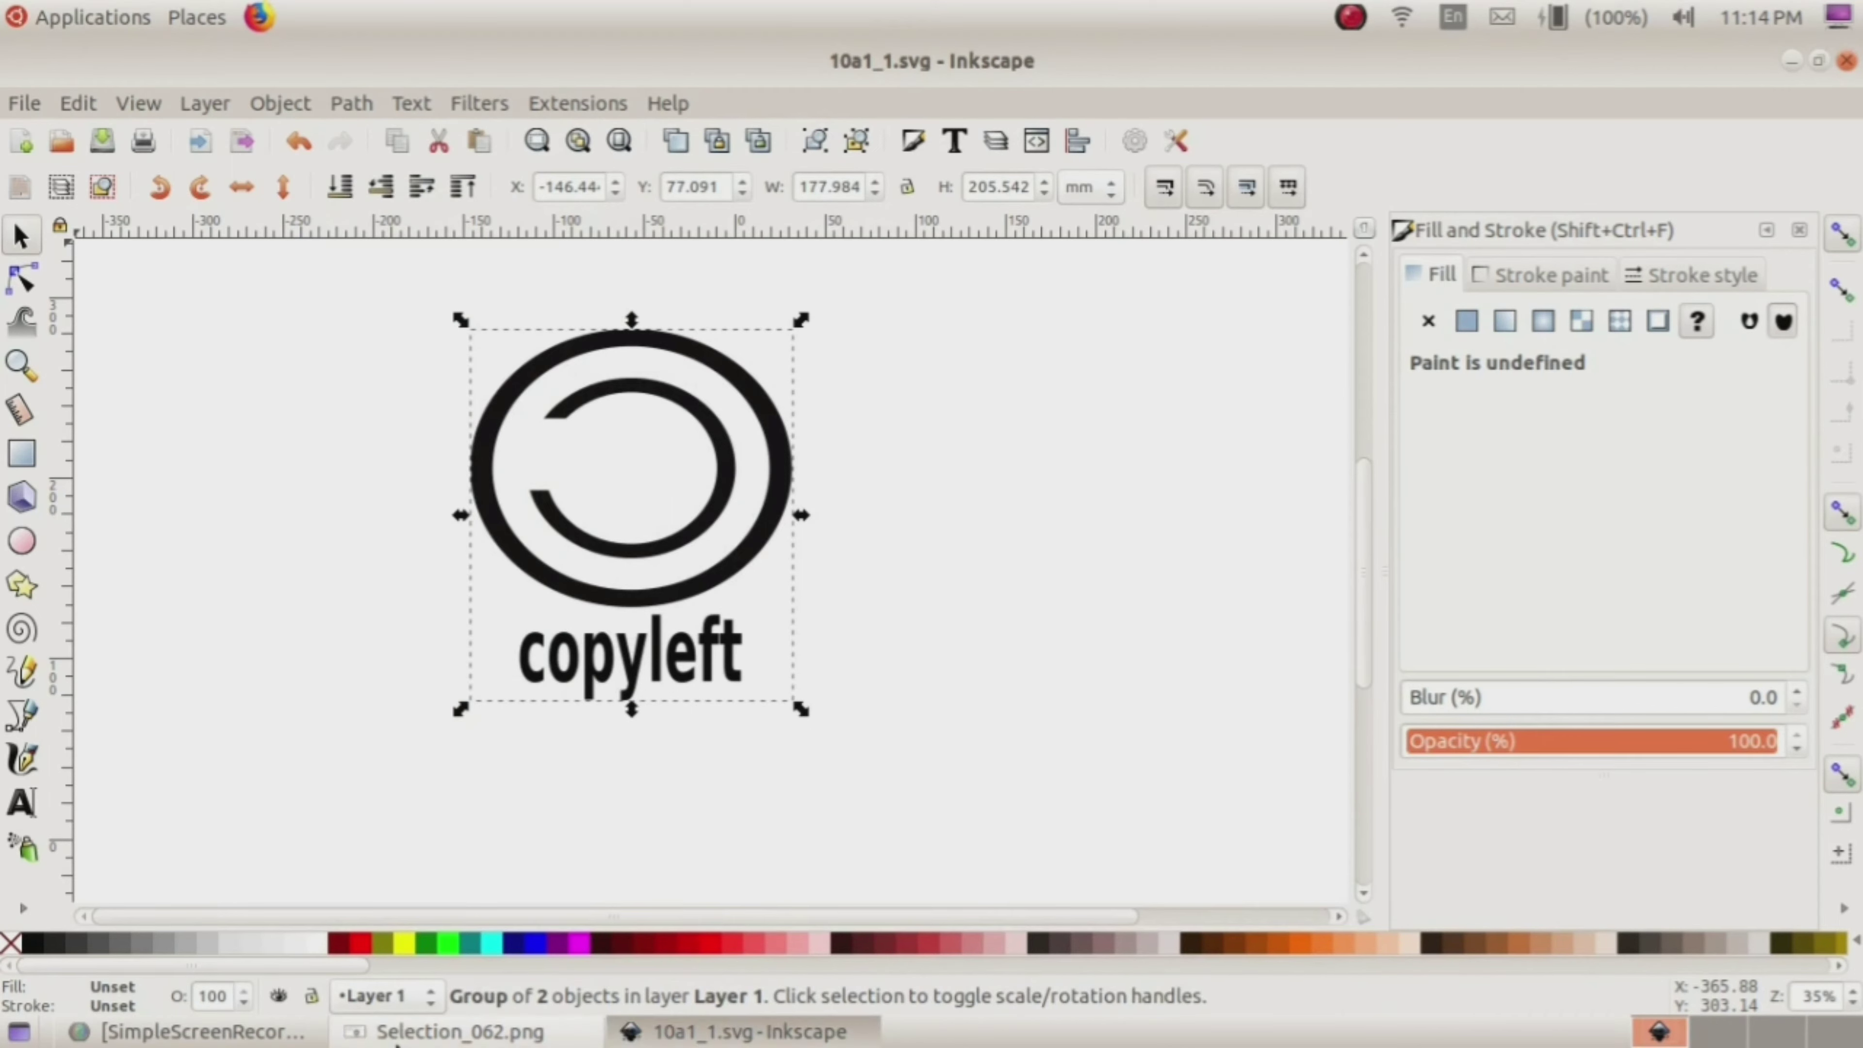
# Step: Advance the image viewer to the National Green Corps board task (Selection_063.png) and close Inkscape
pyautogui.click(451, 1031)
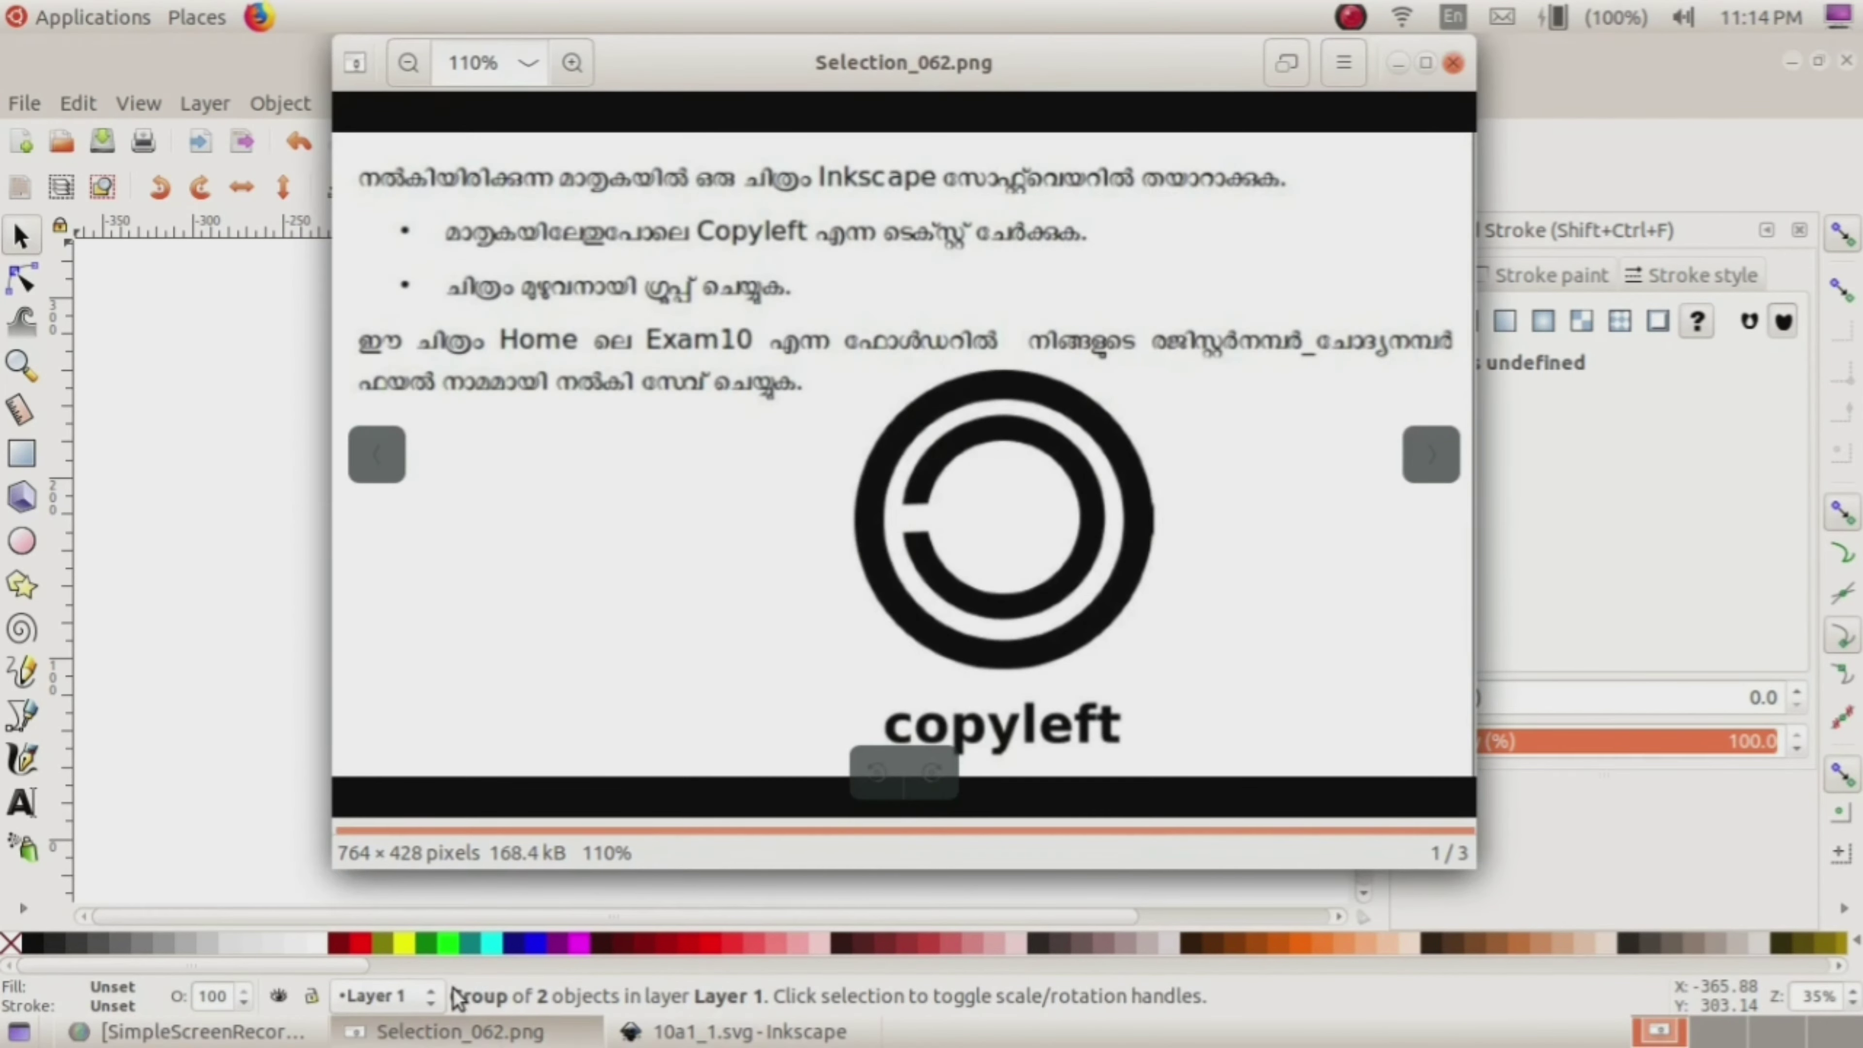
pyautogui.click(1432, 456)
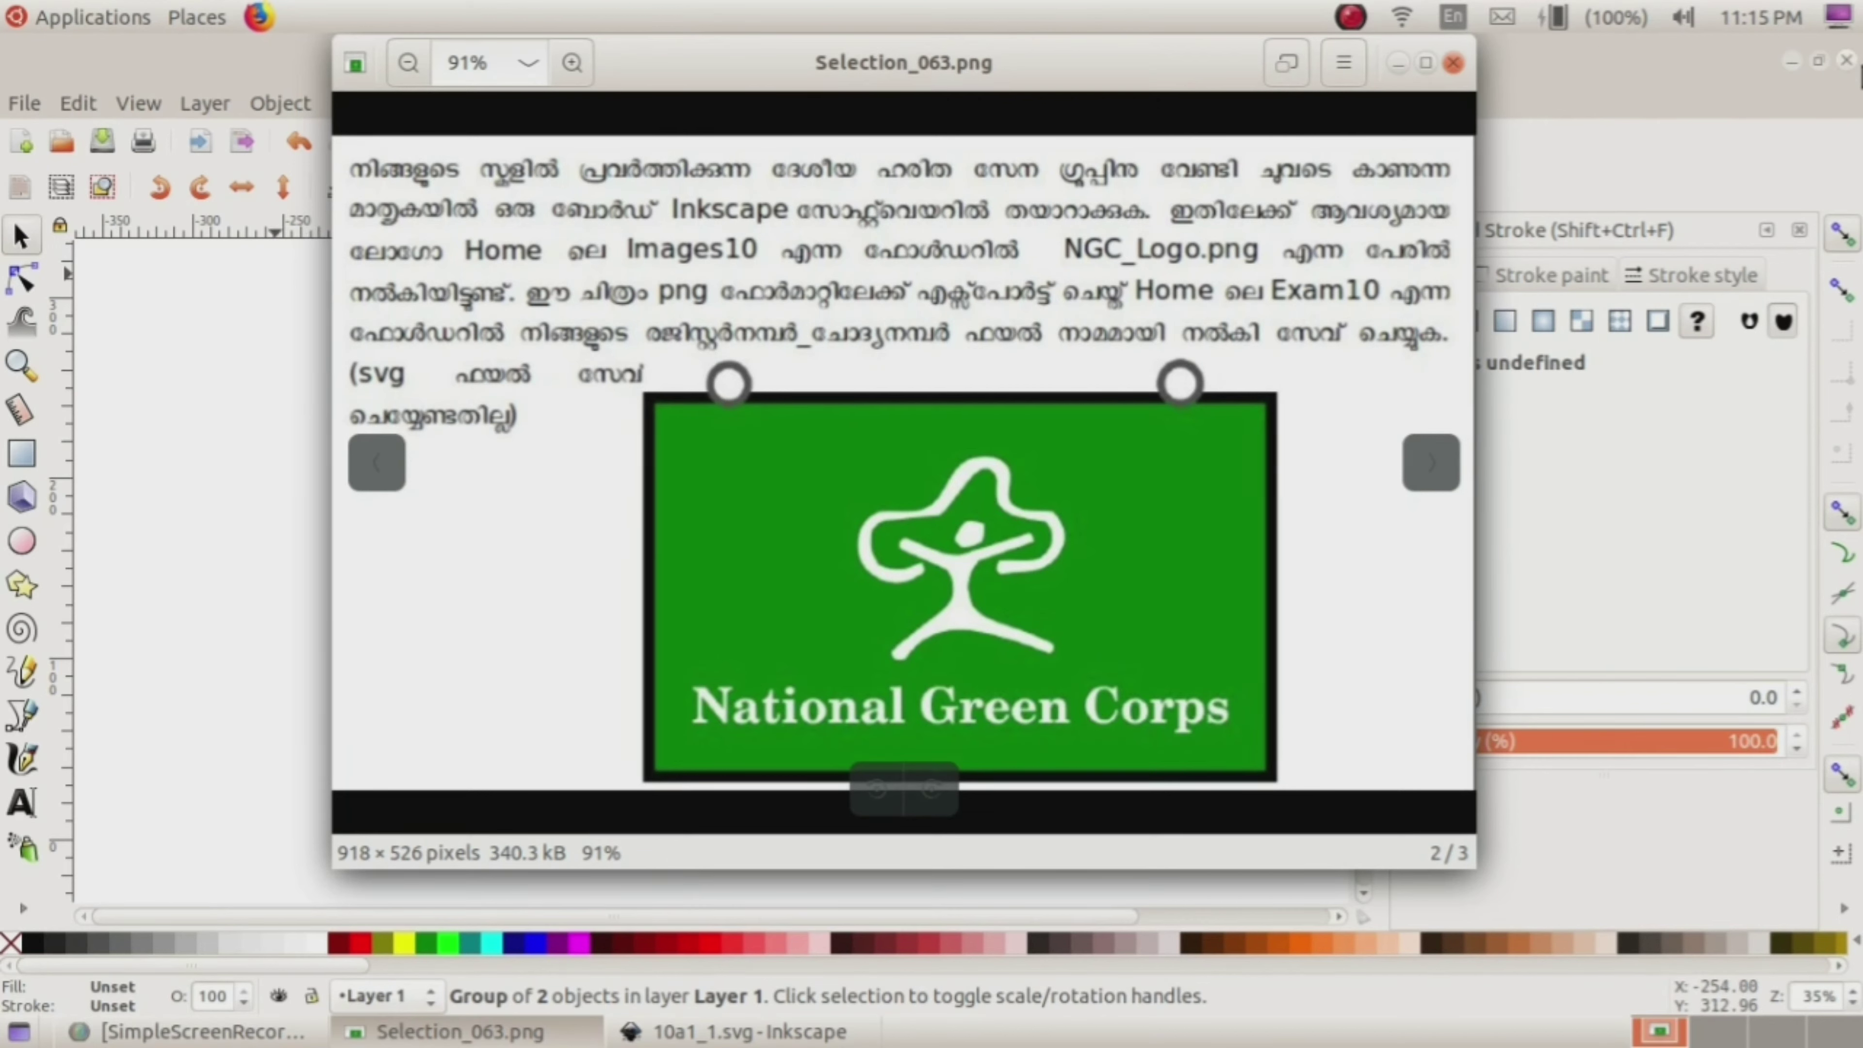
pyautogui.click(1847, 63)
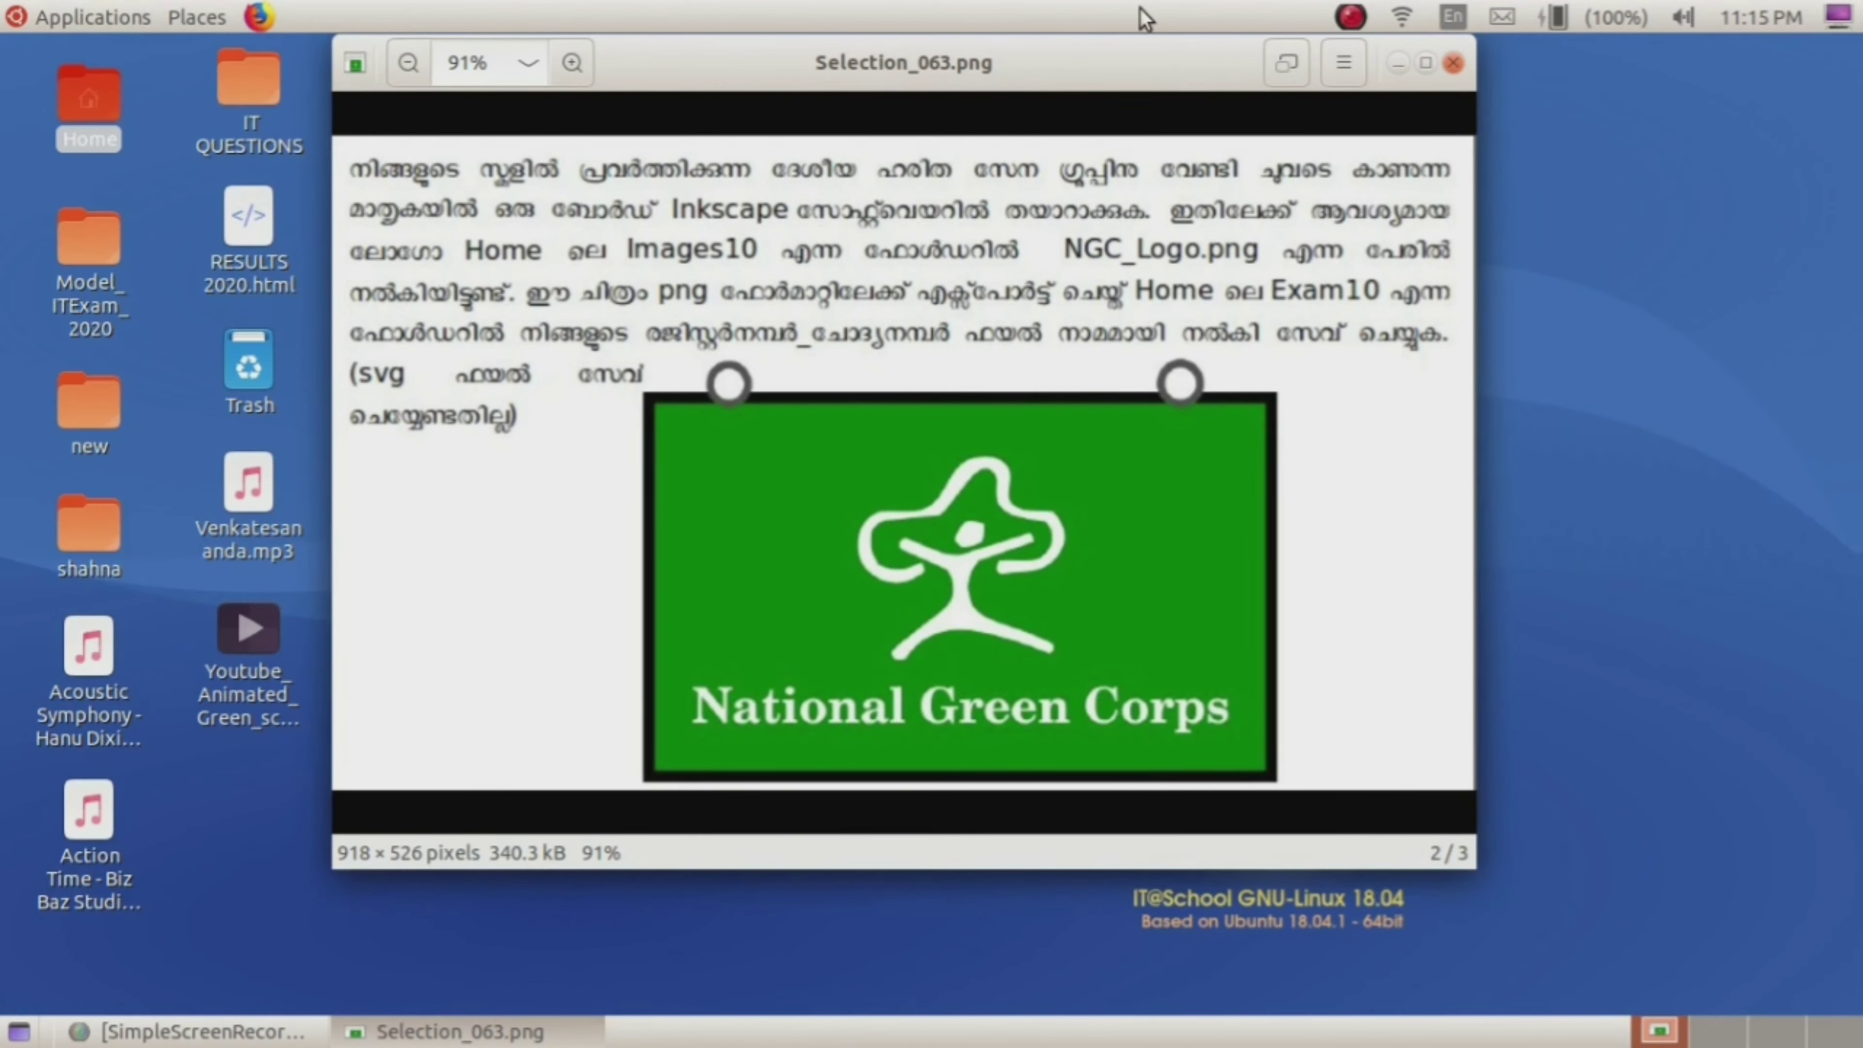
# Step: Enlarge and reposition the image viewer, then launch a new Inkscape document from Applications
pyautogui.moveTo(903, 466)
pyautogui.moveTo(1511, 63); pyautogui.dragTo(1740, 62)
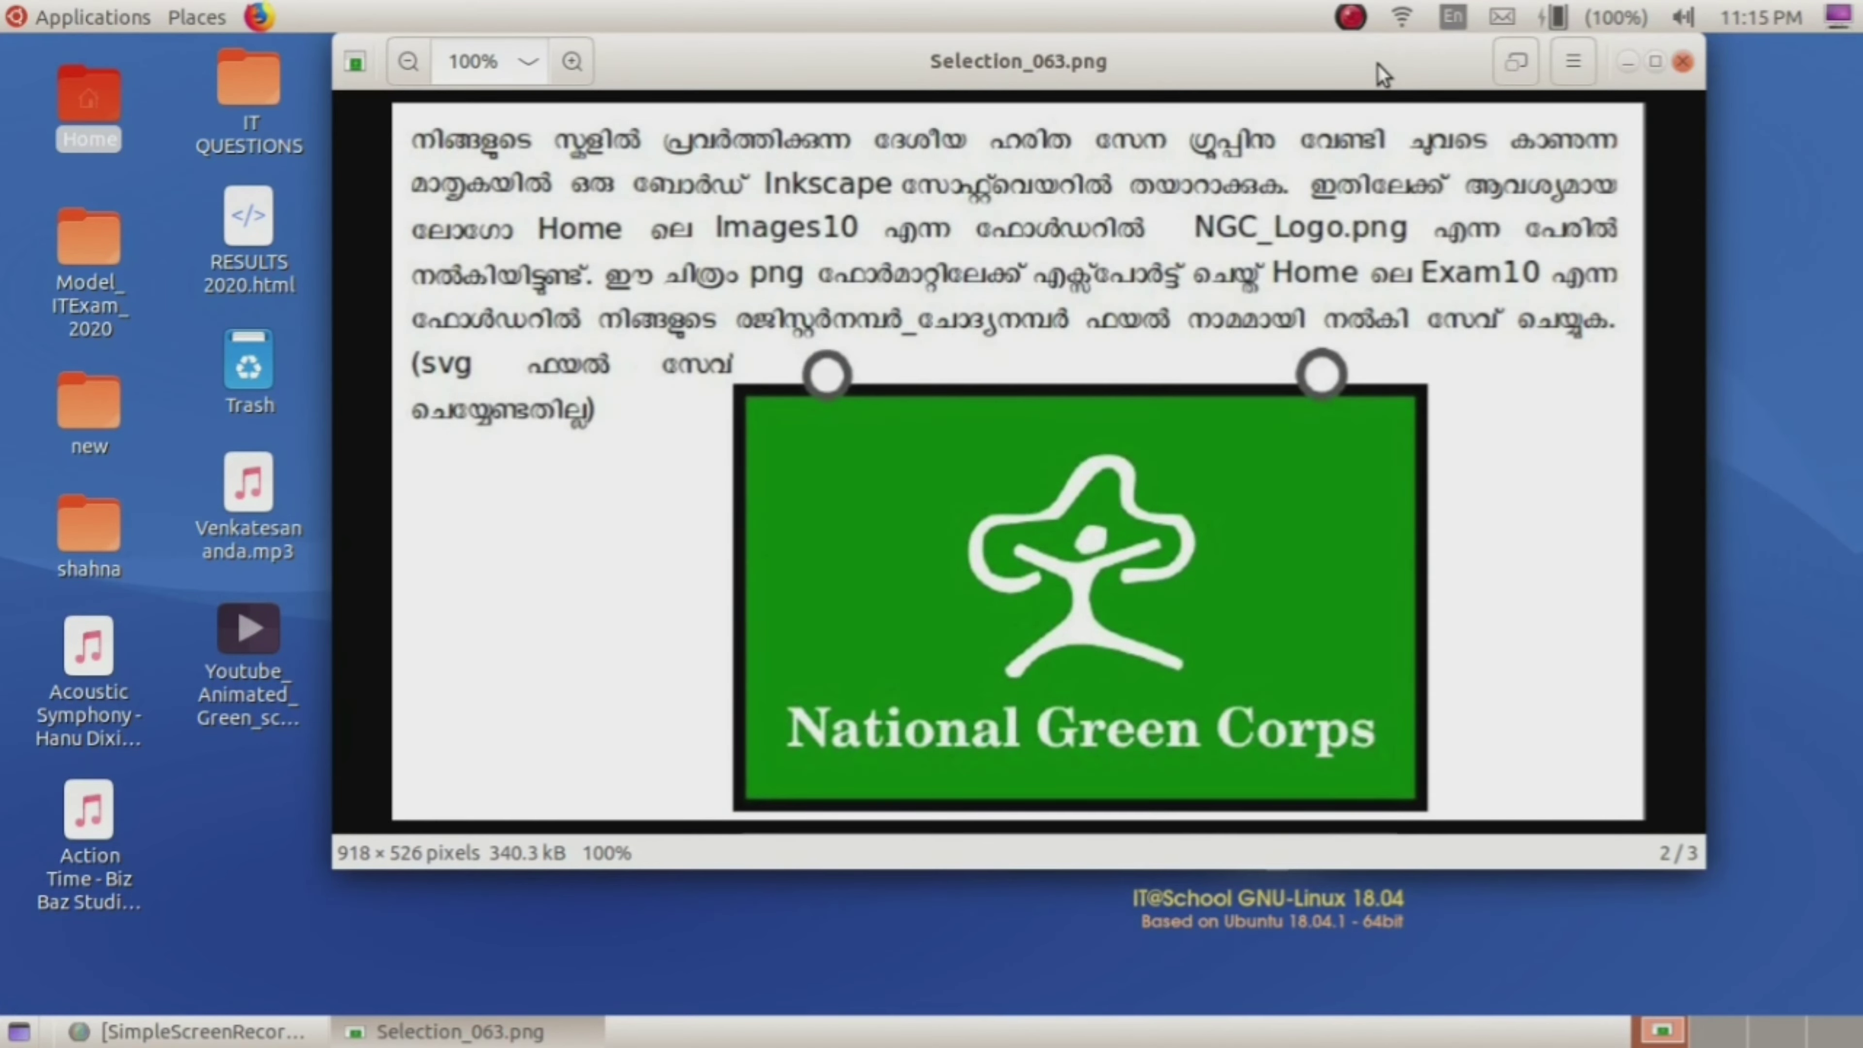
pyautogui.moveTo(1379, 73); pyautogui.dragTo(1446, 185)
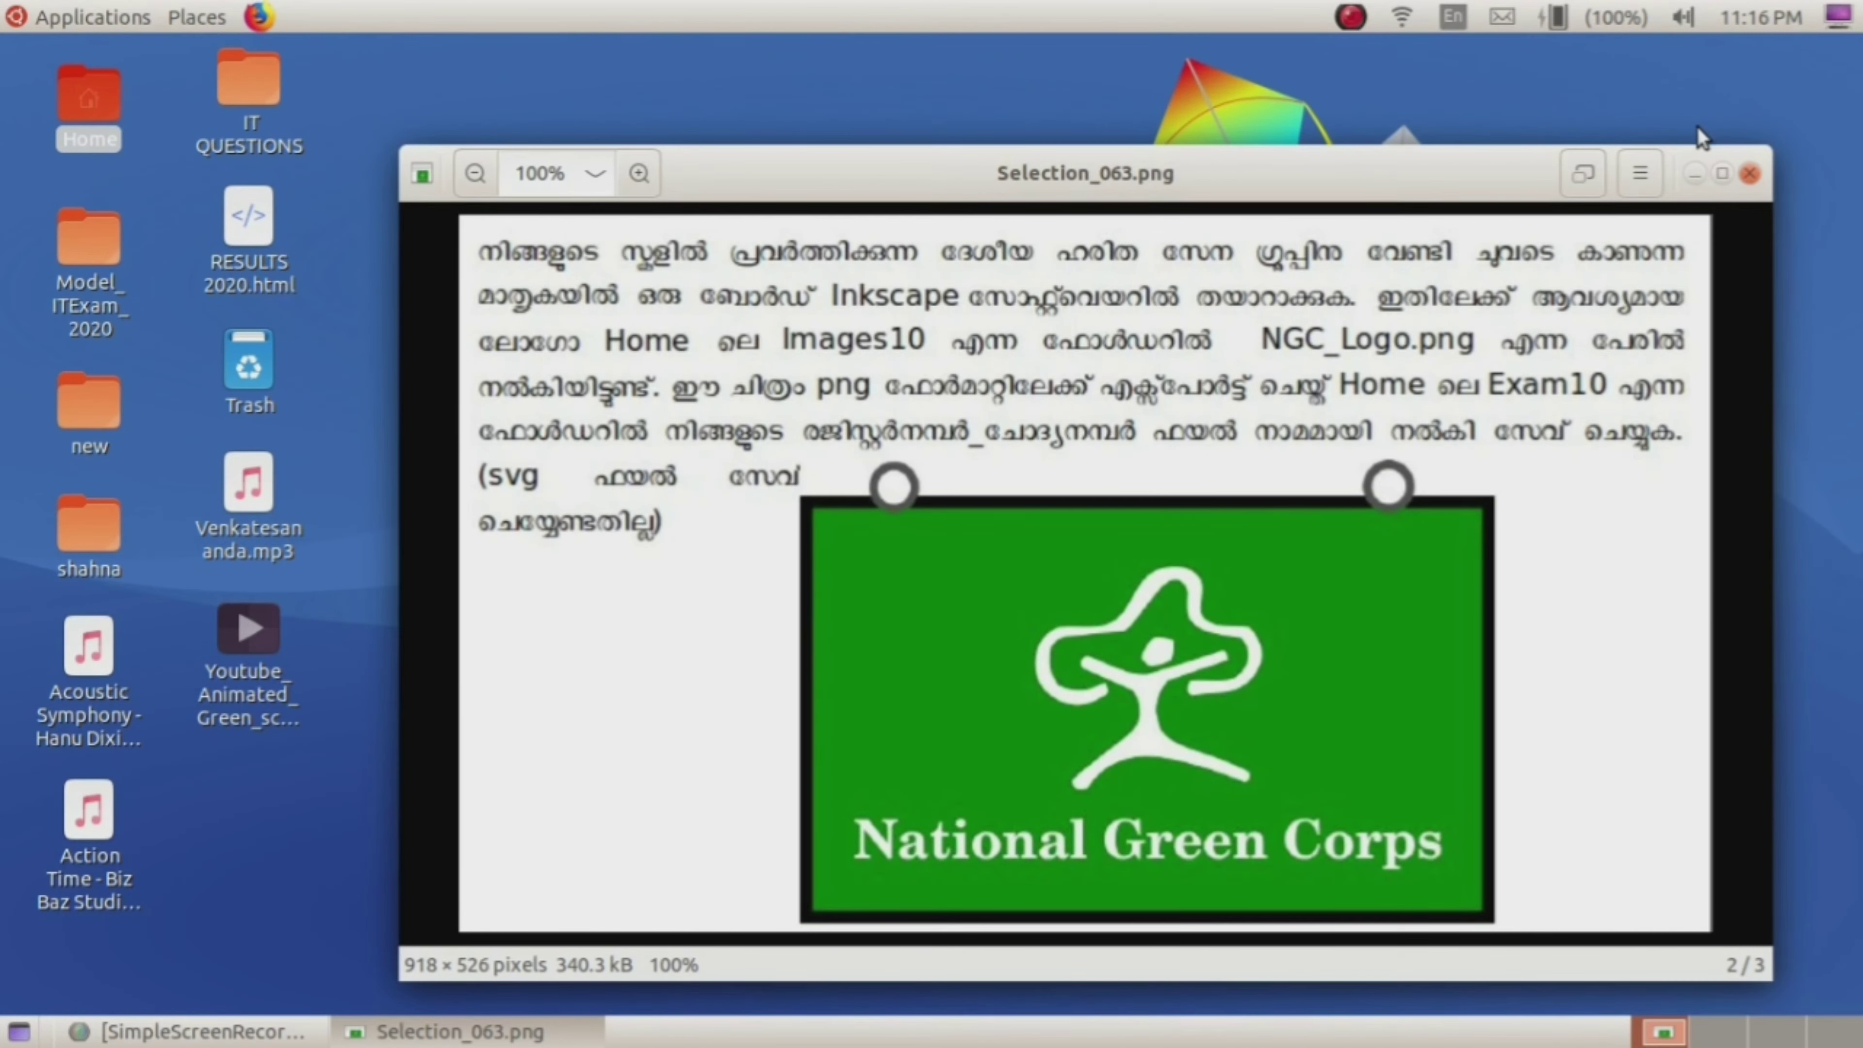
pyautogui.click(72, 16)
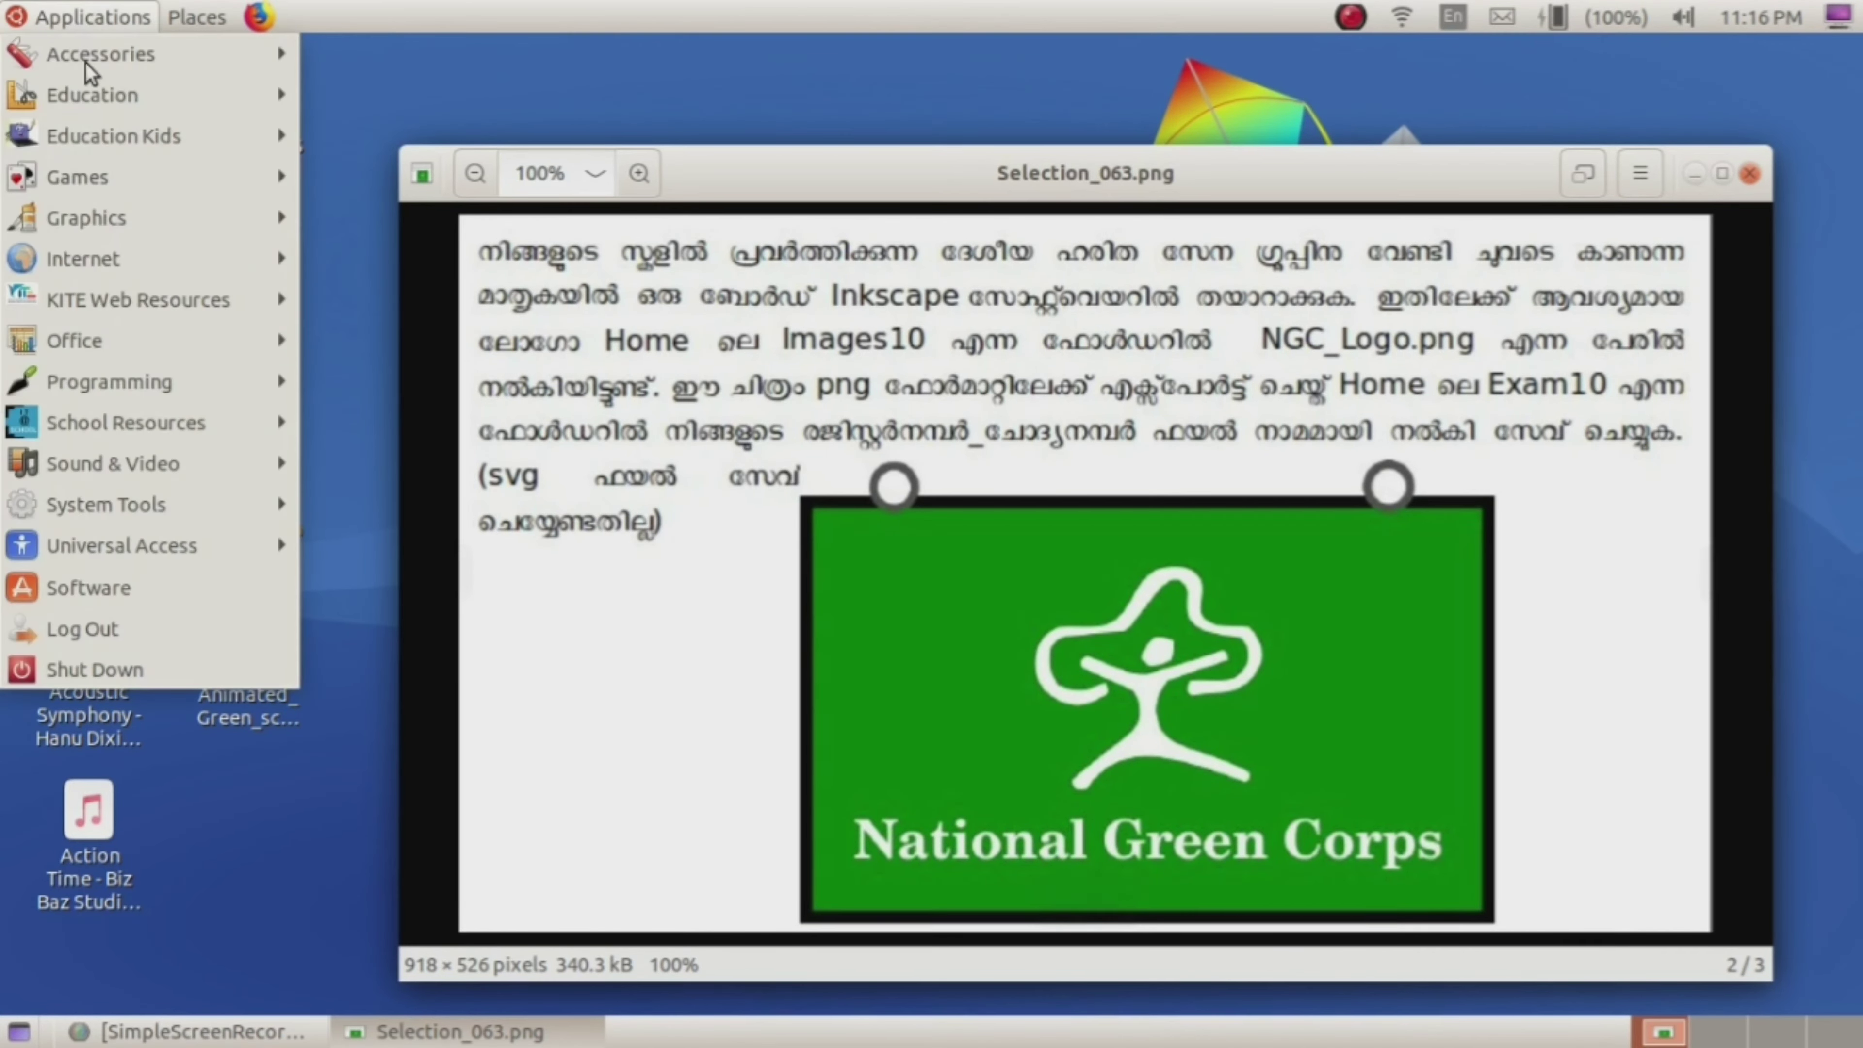
pyautogui.click(528, 498)
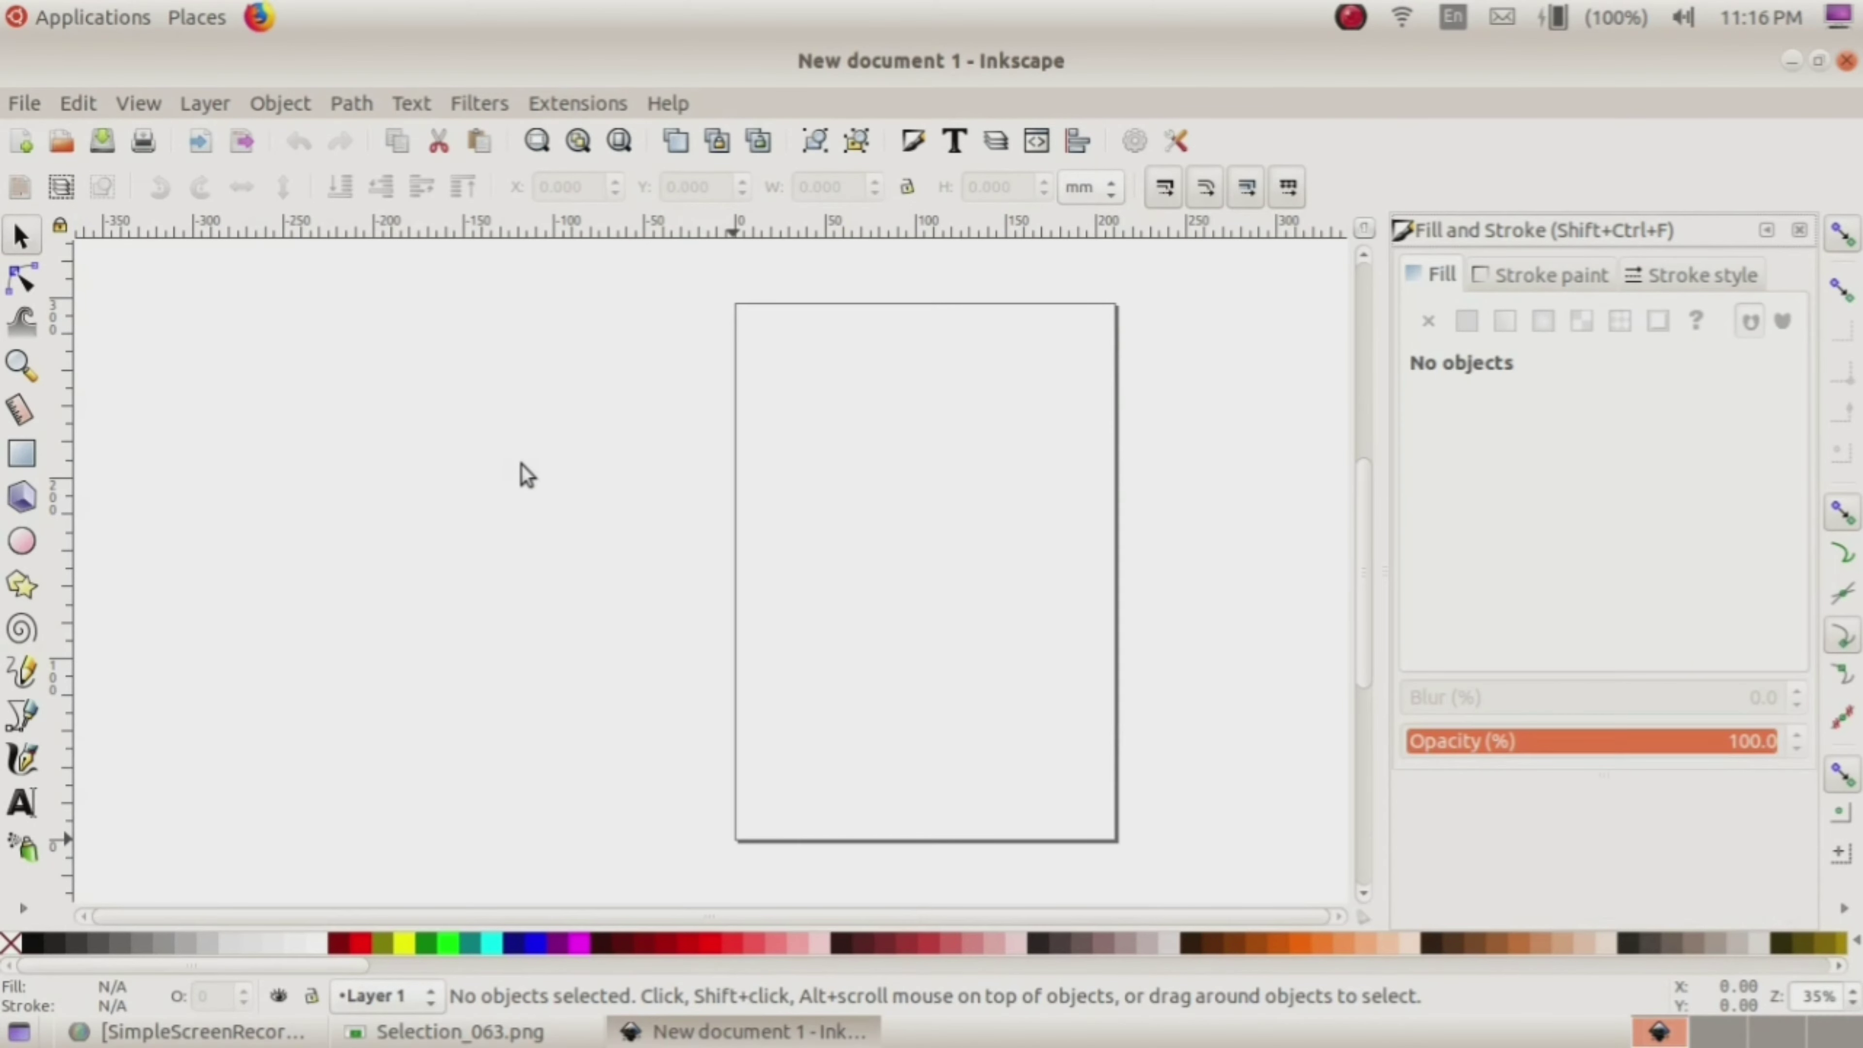
# Step: Open Document Properties for the new blank document from the File menu
pyautogui.click(20, 110)
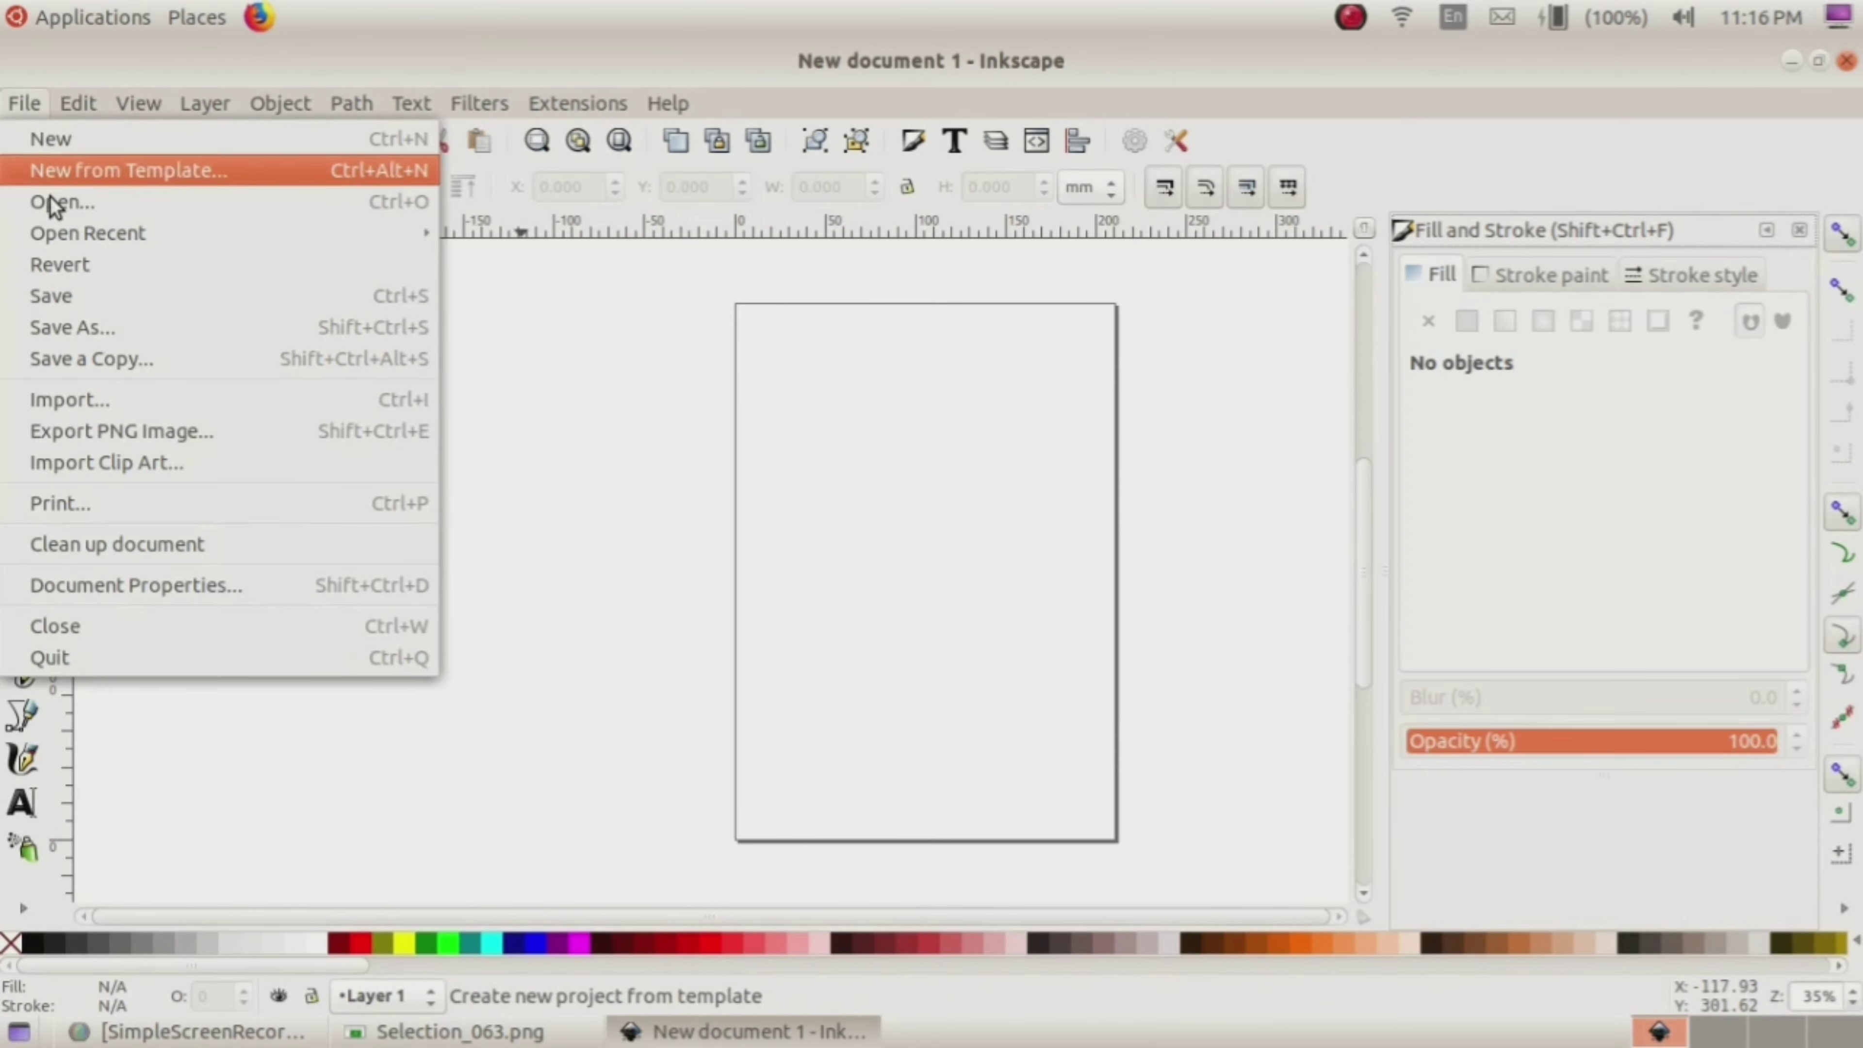
pyautogui.click(98, 585)
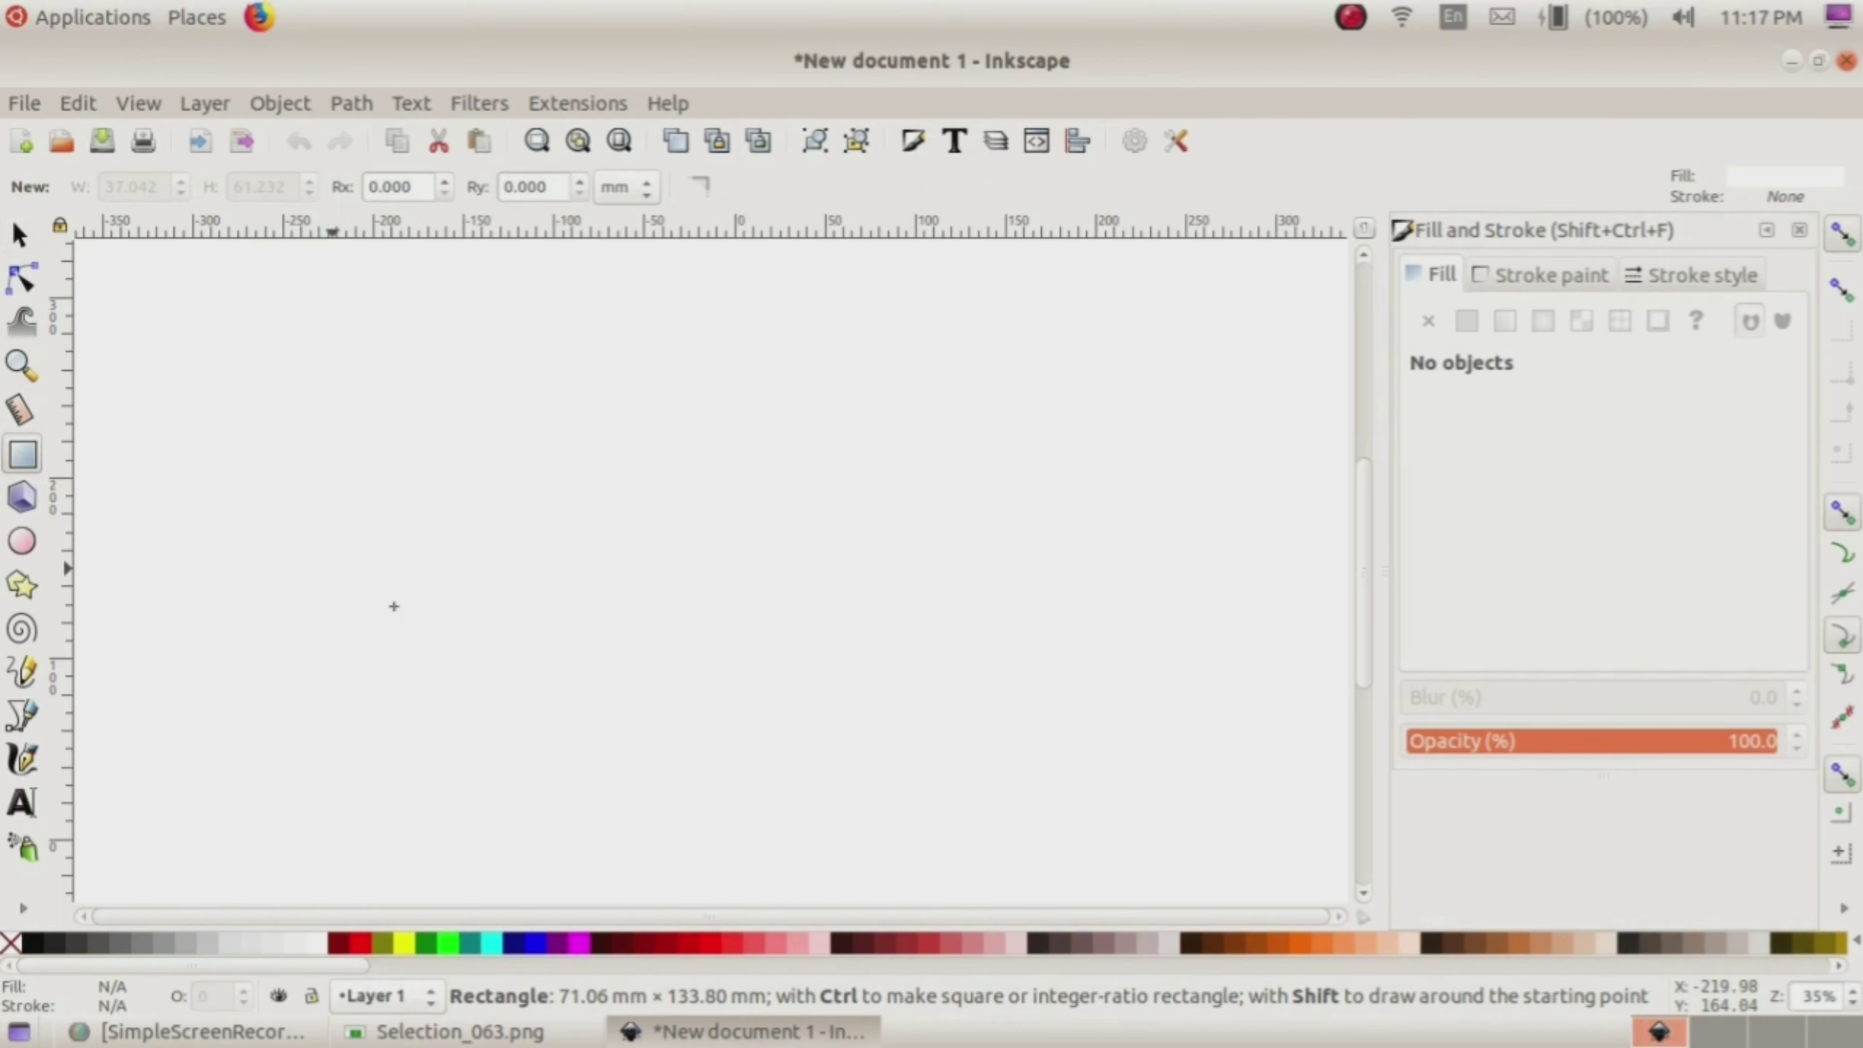
# Step: Draw a wide board rectangle (about 372.685 × 197.304 mm) and fill it green #008000
pyautogui.moveTo(549, 698)
pyautogui.mouseDown()
pyautogui.moveTo(819, 720)
pyautogui.moveTo(902, 684)
pyautogui.mouseUp()
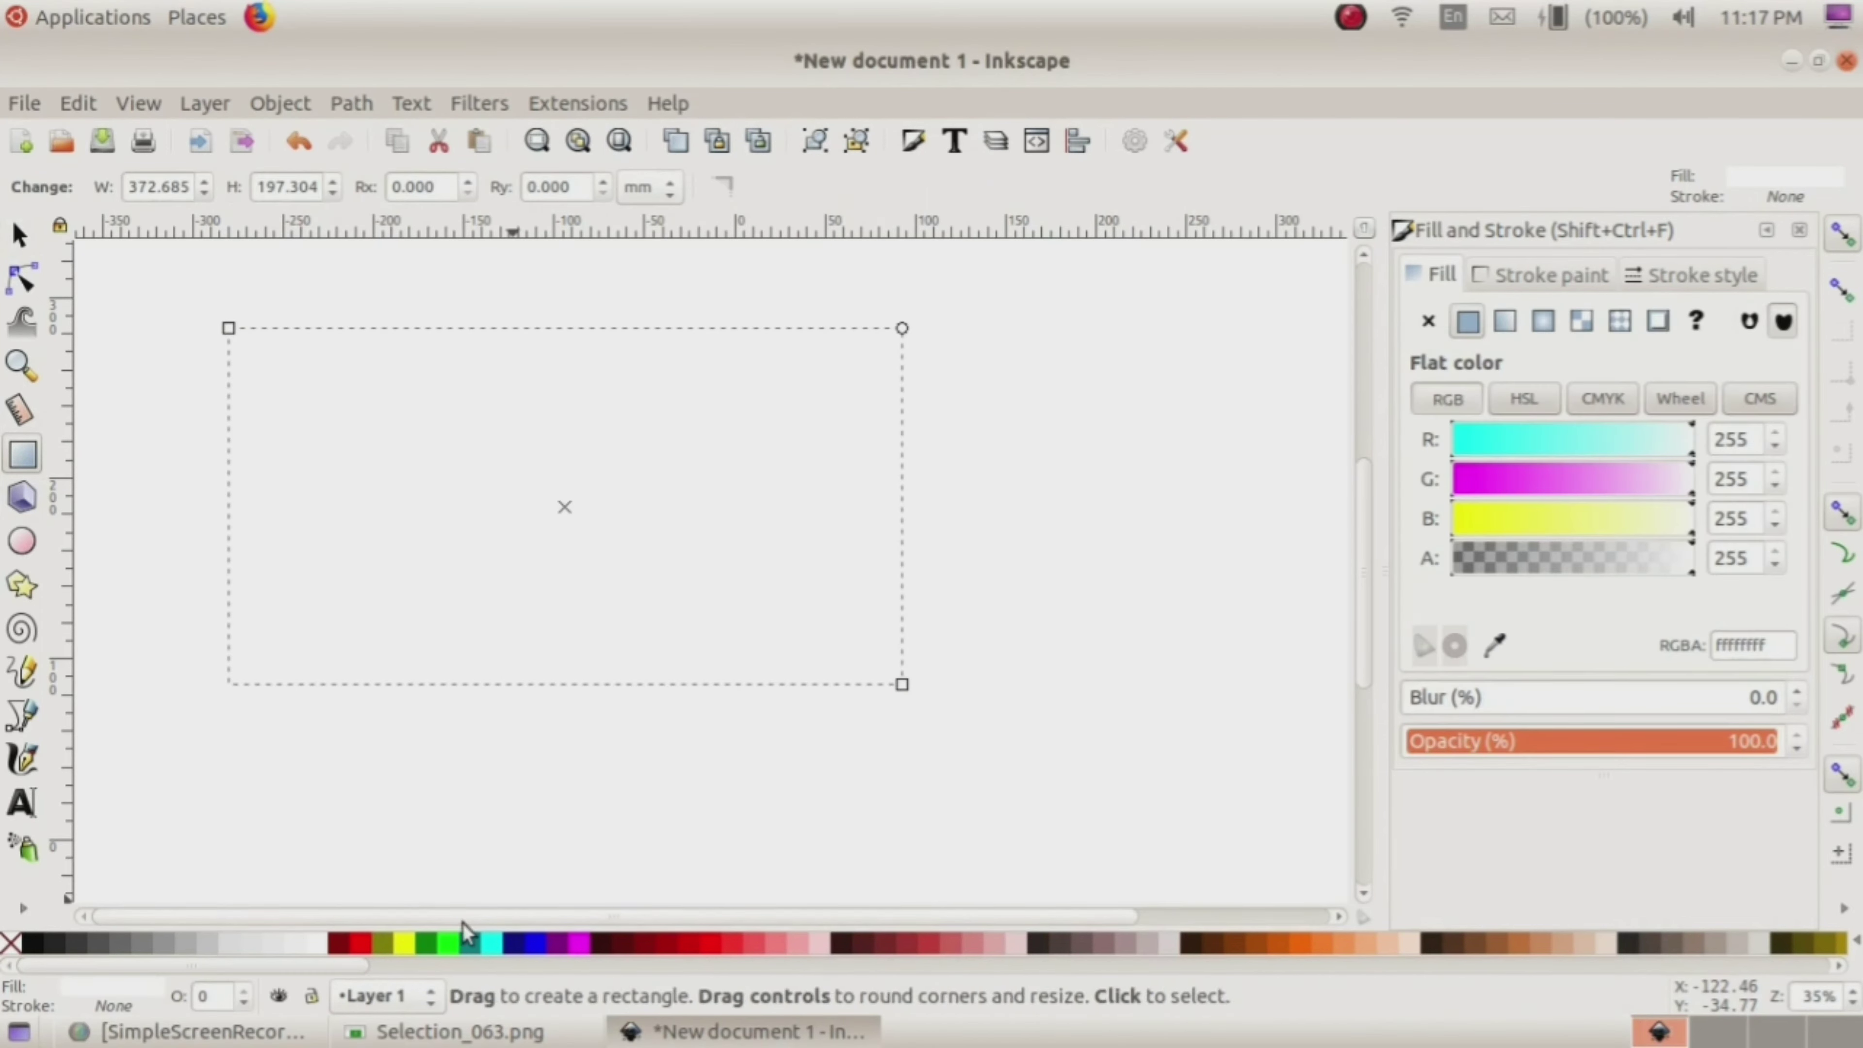
pyautogui.click(522, 1033)
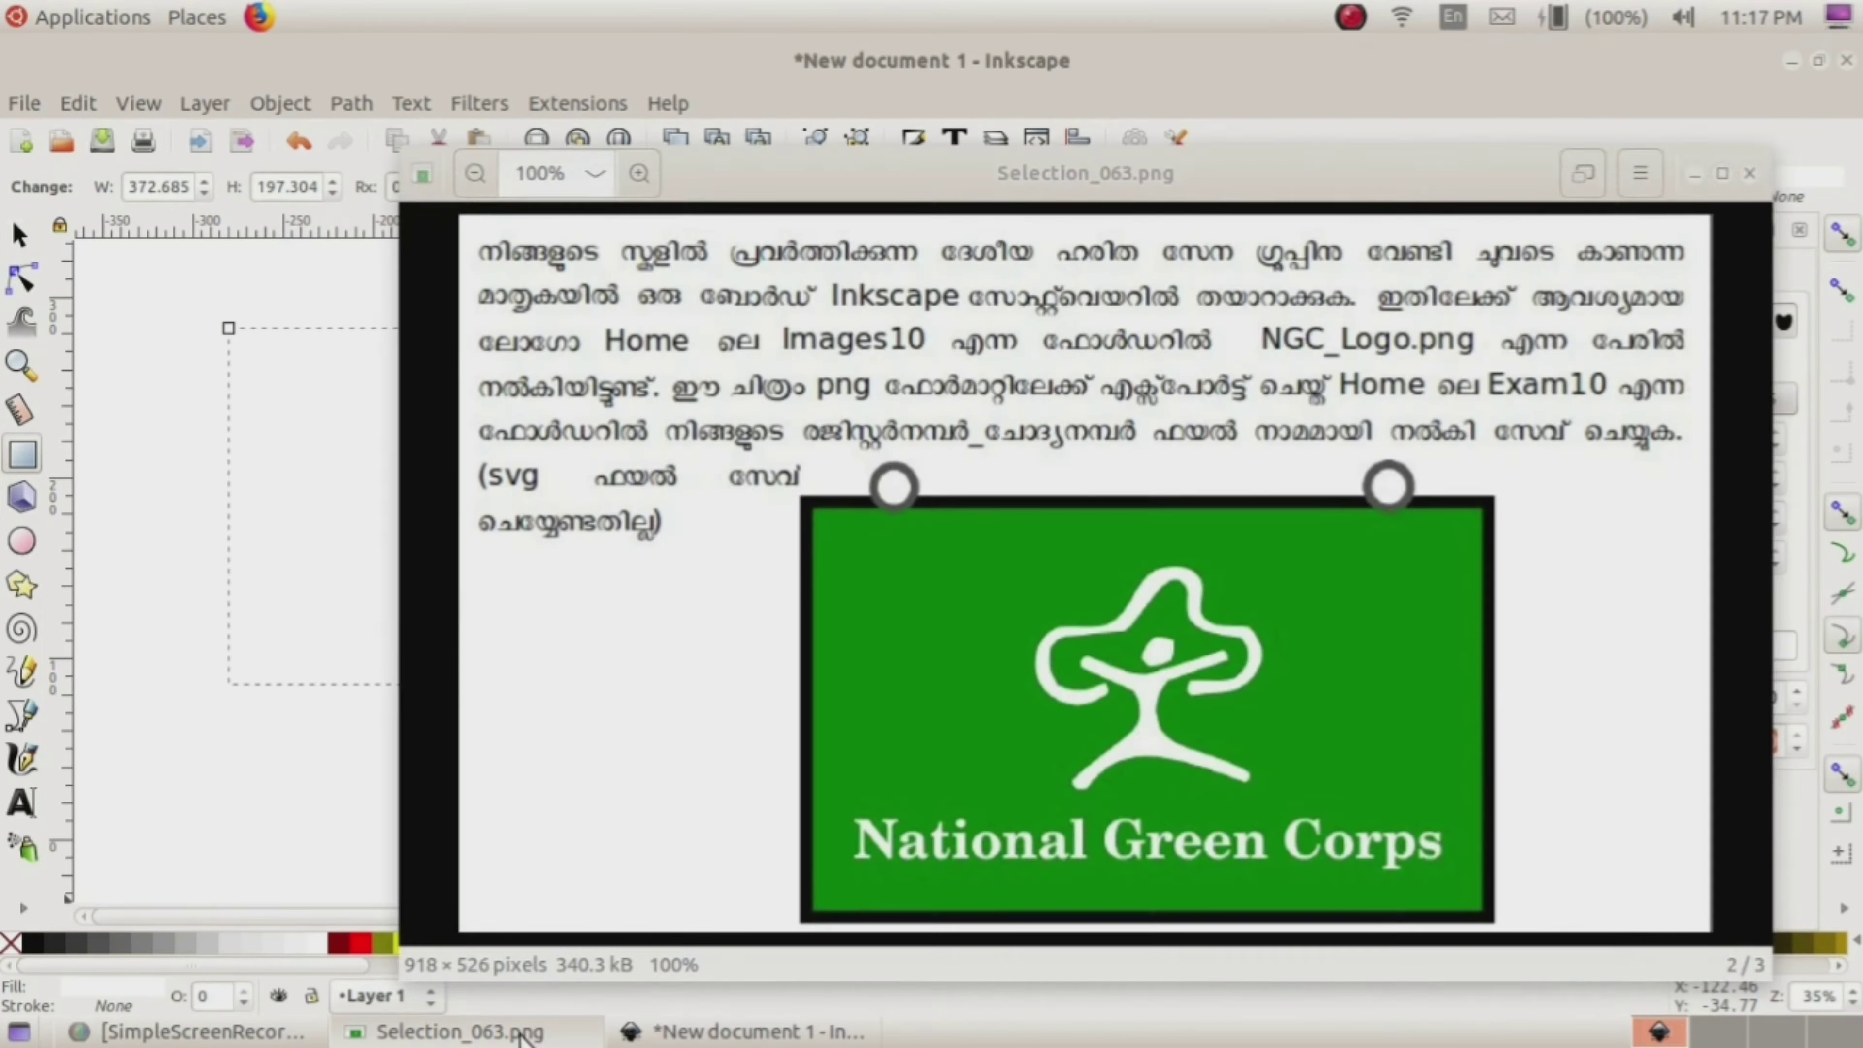
pyautogui.click(522, 1034)
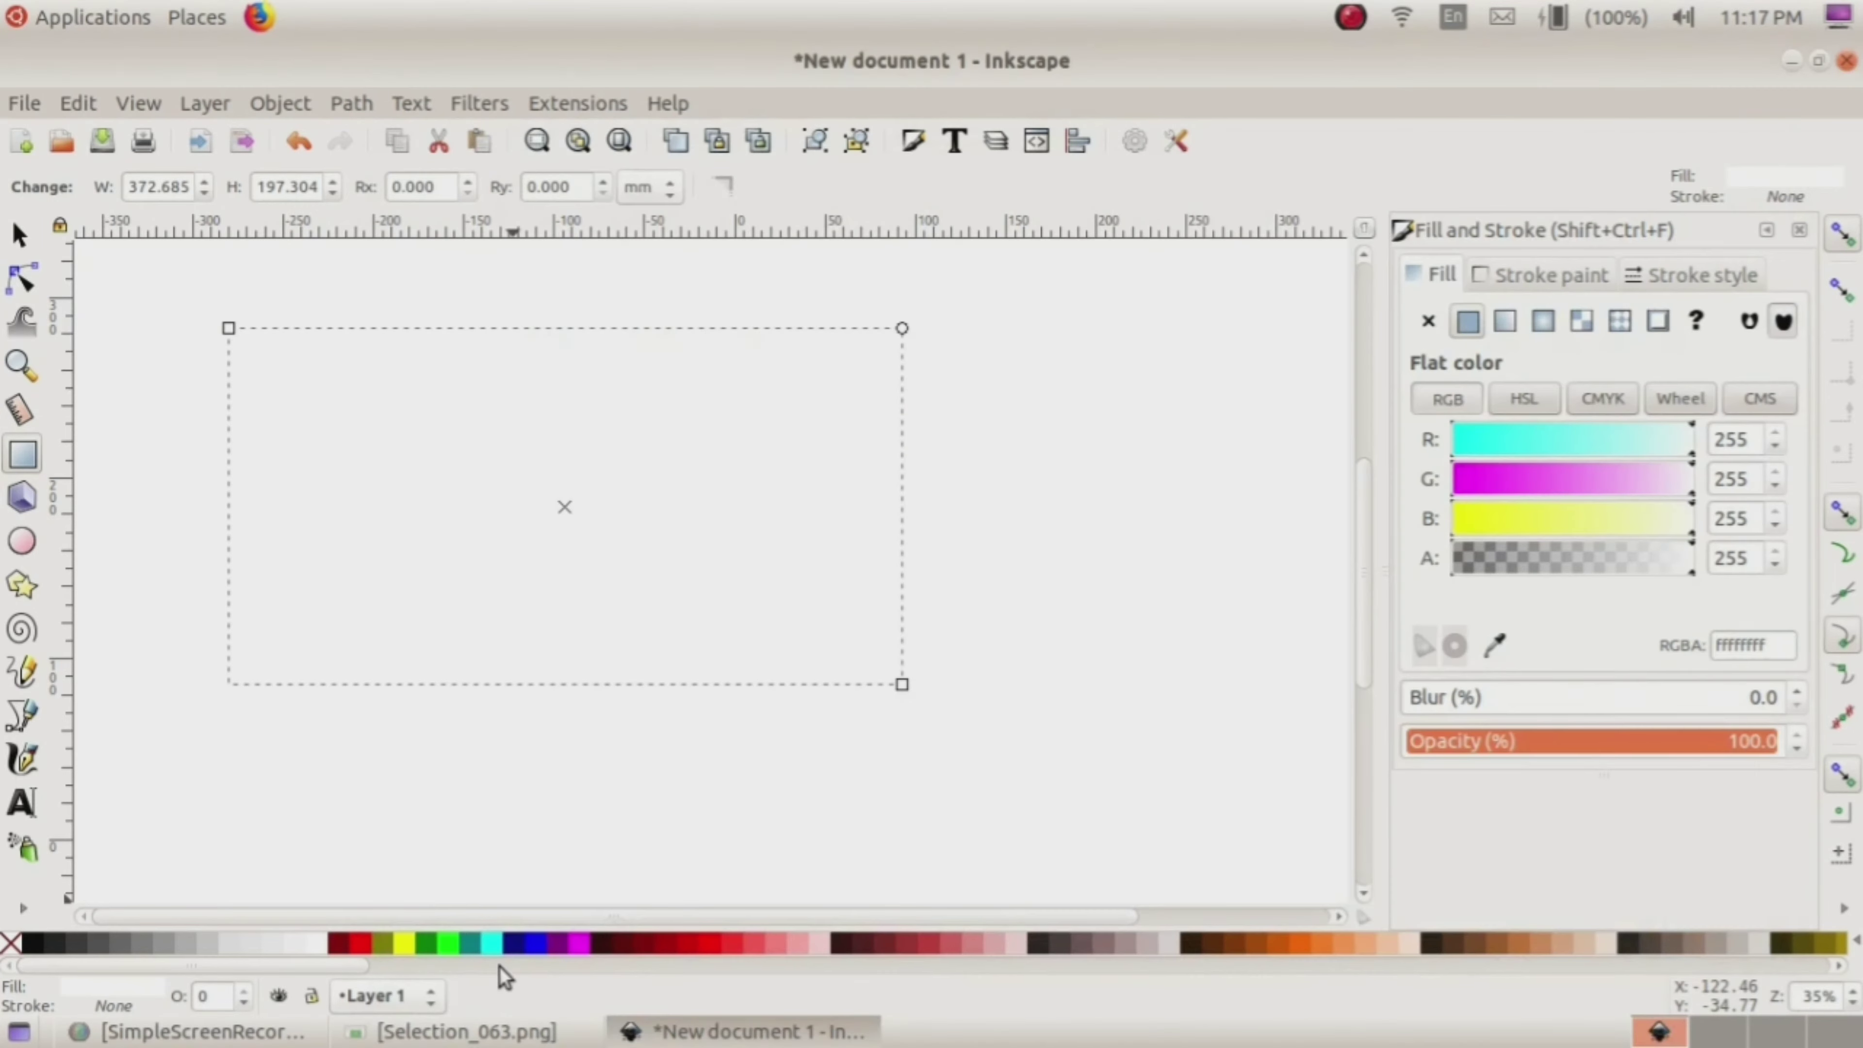
pyautogui.click(432, 945)
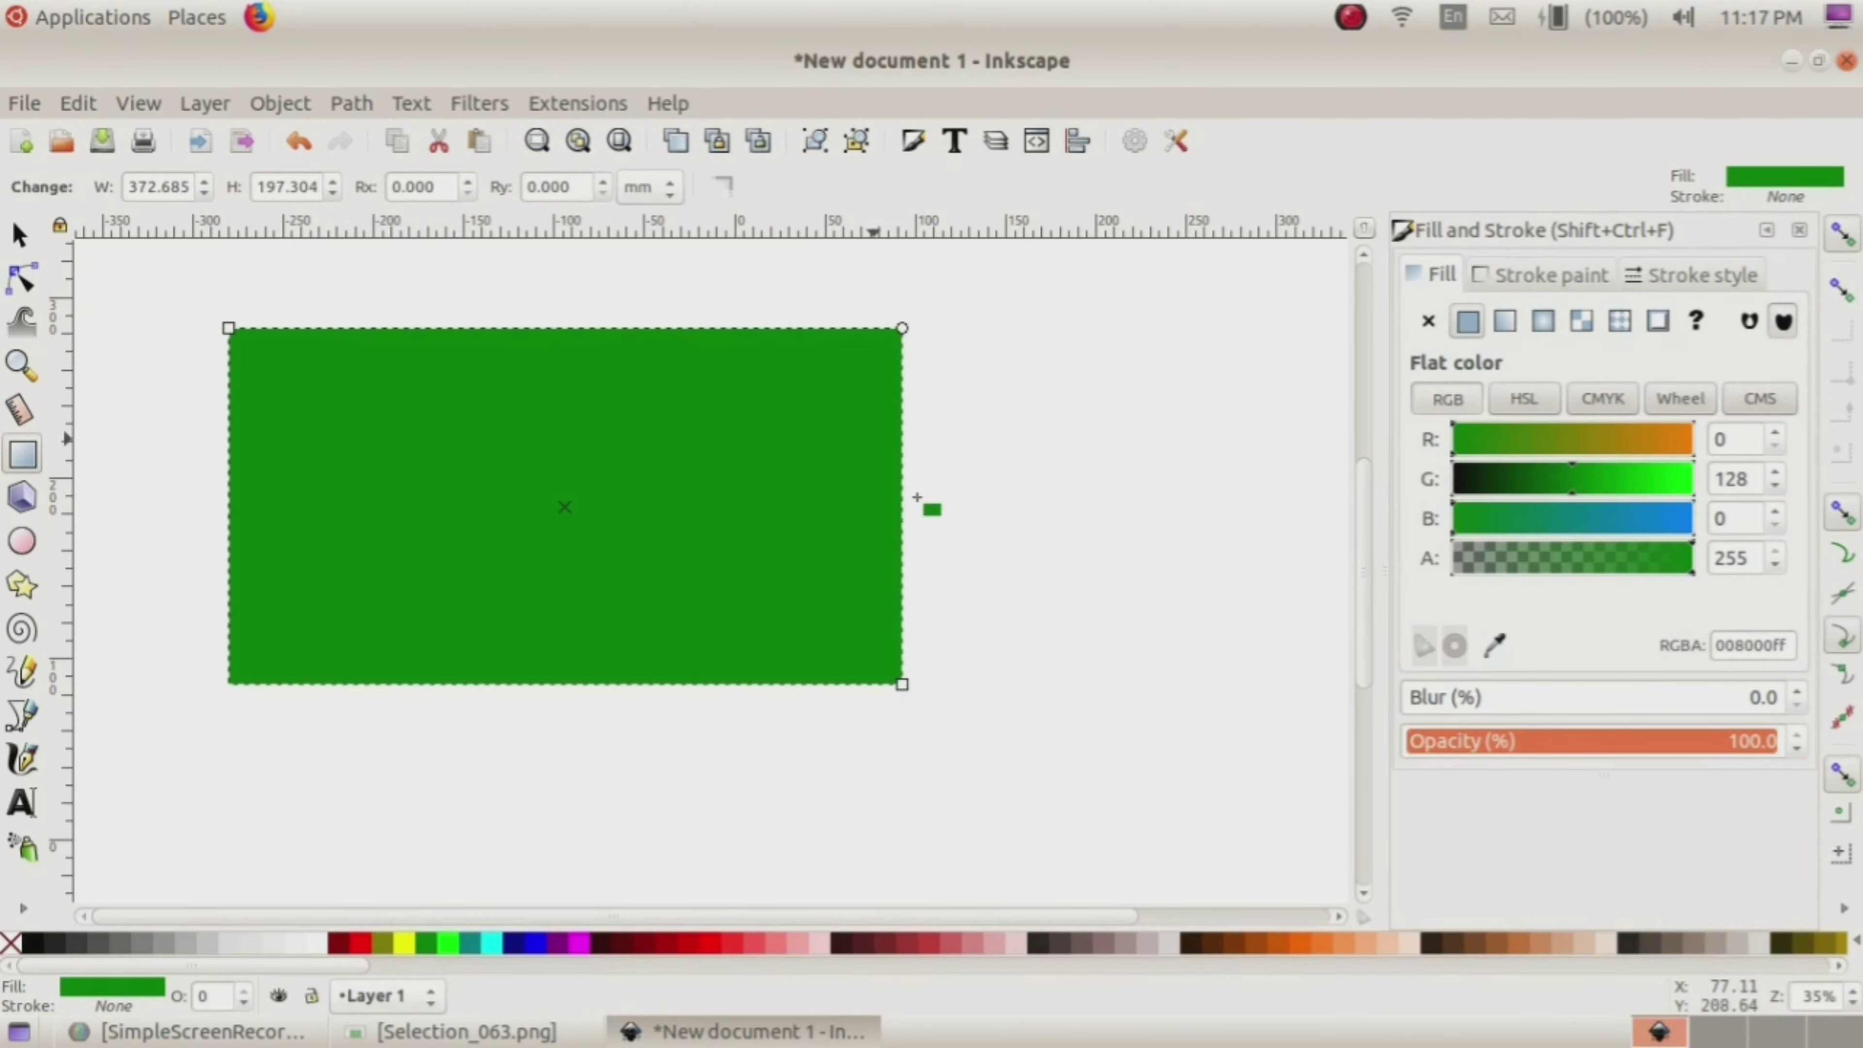
pyautogui.click(543, 1032)
pyautogui.click(543, 1032)
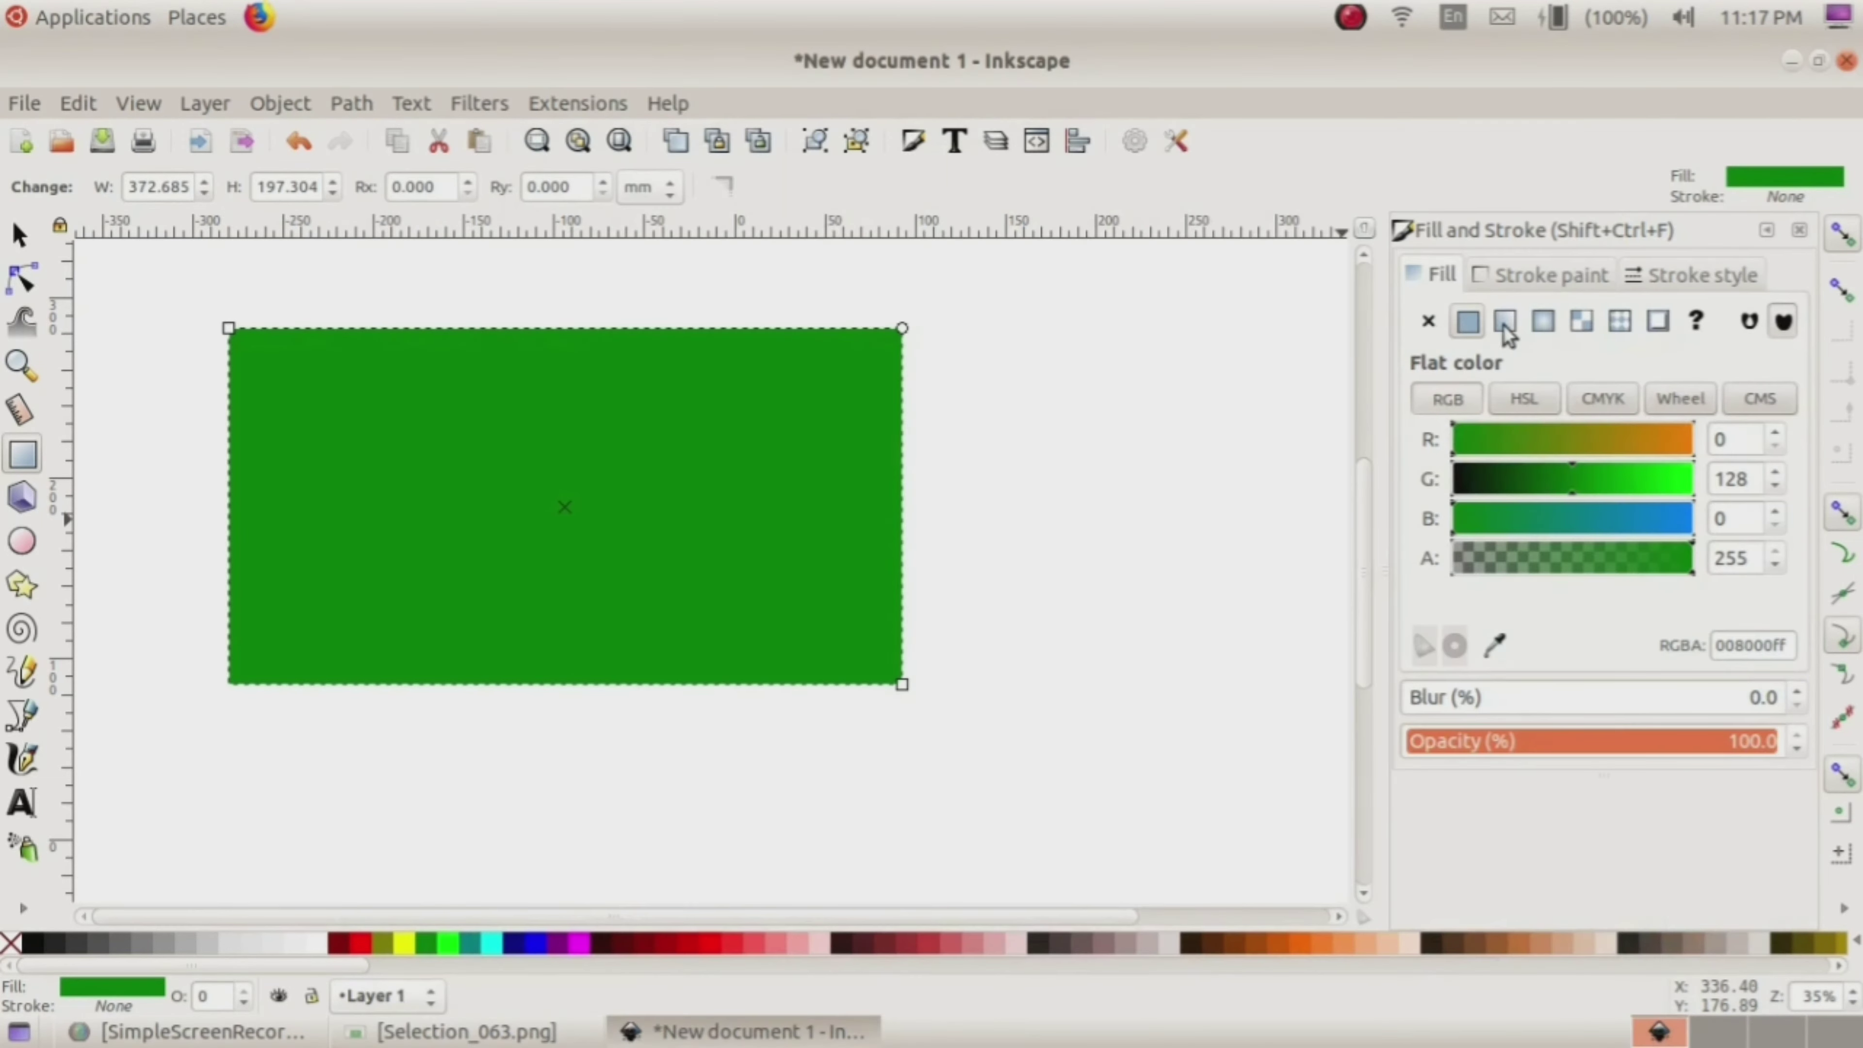
# Step: Give the green rectangle a flat black stroke 7.371 mm wide, checking the reference image
pyautogui.click(1543, 282)
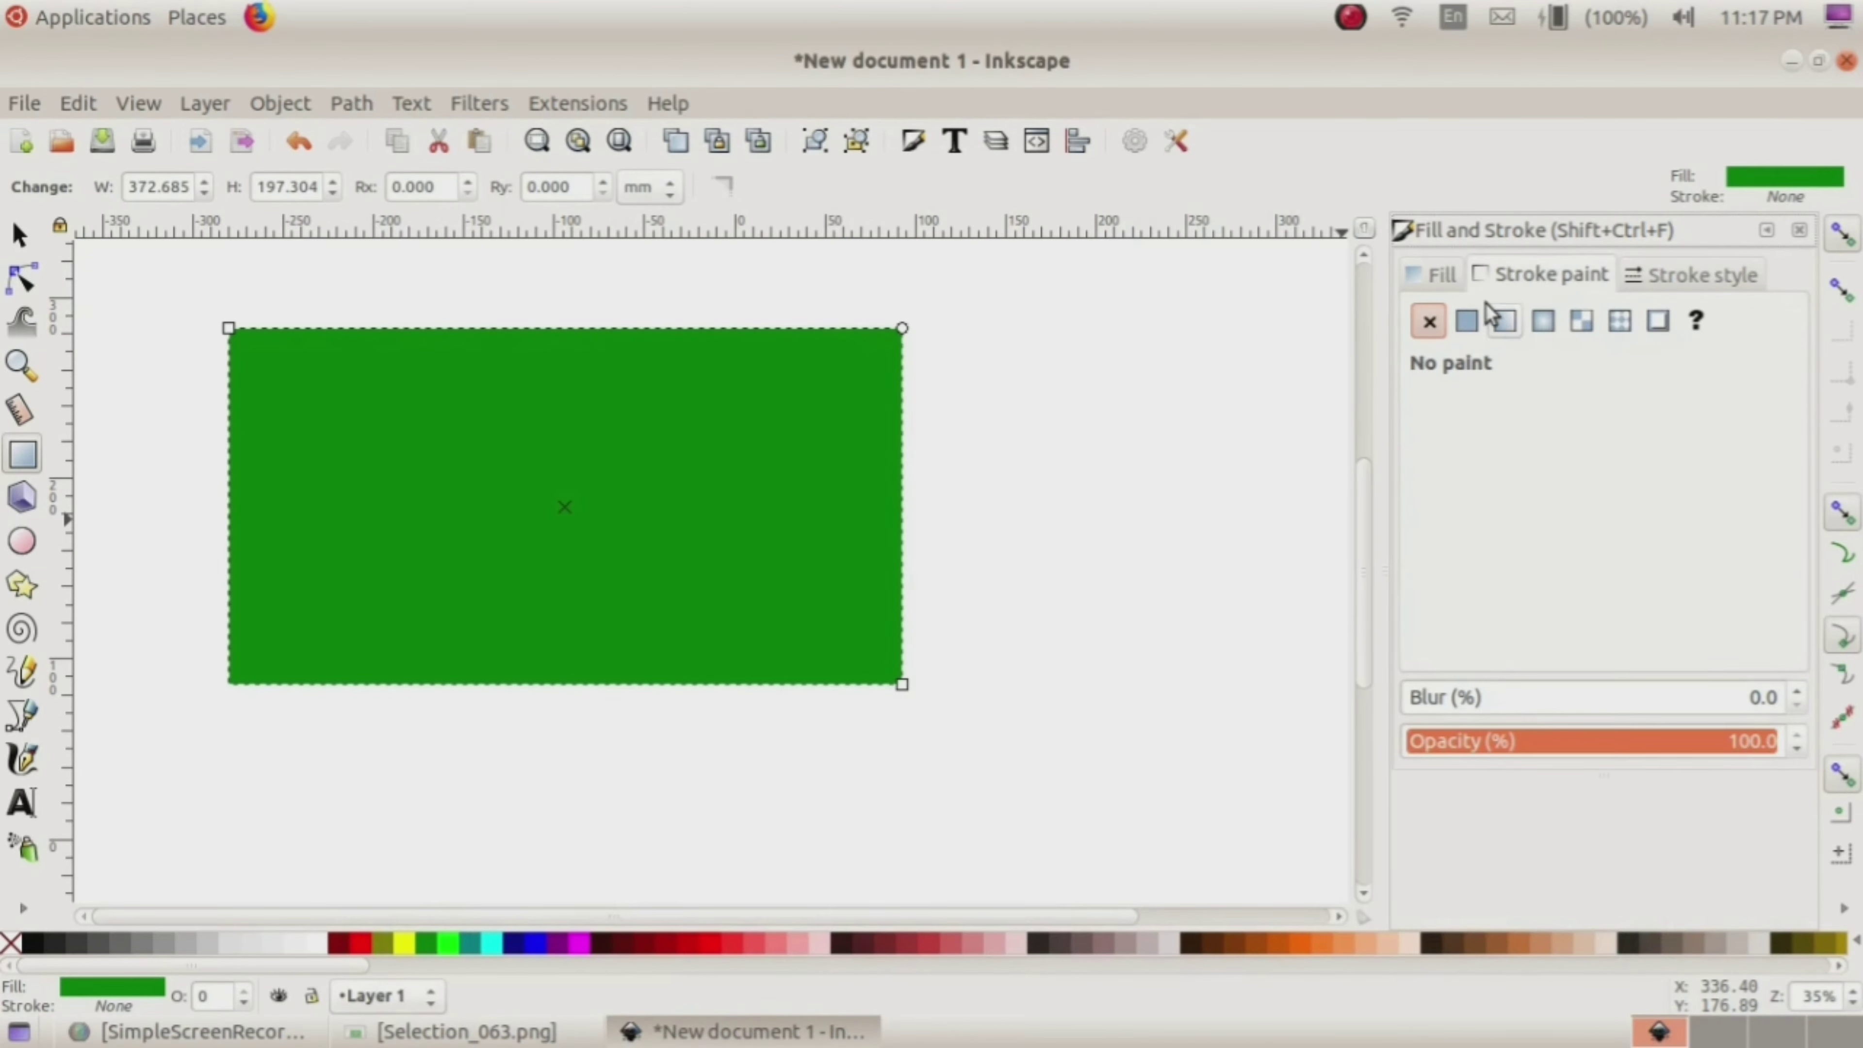
pyautogui.click(1466, 323)
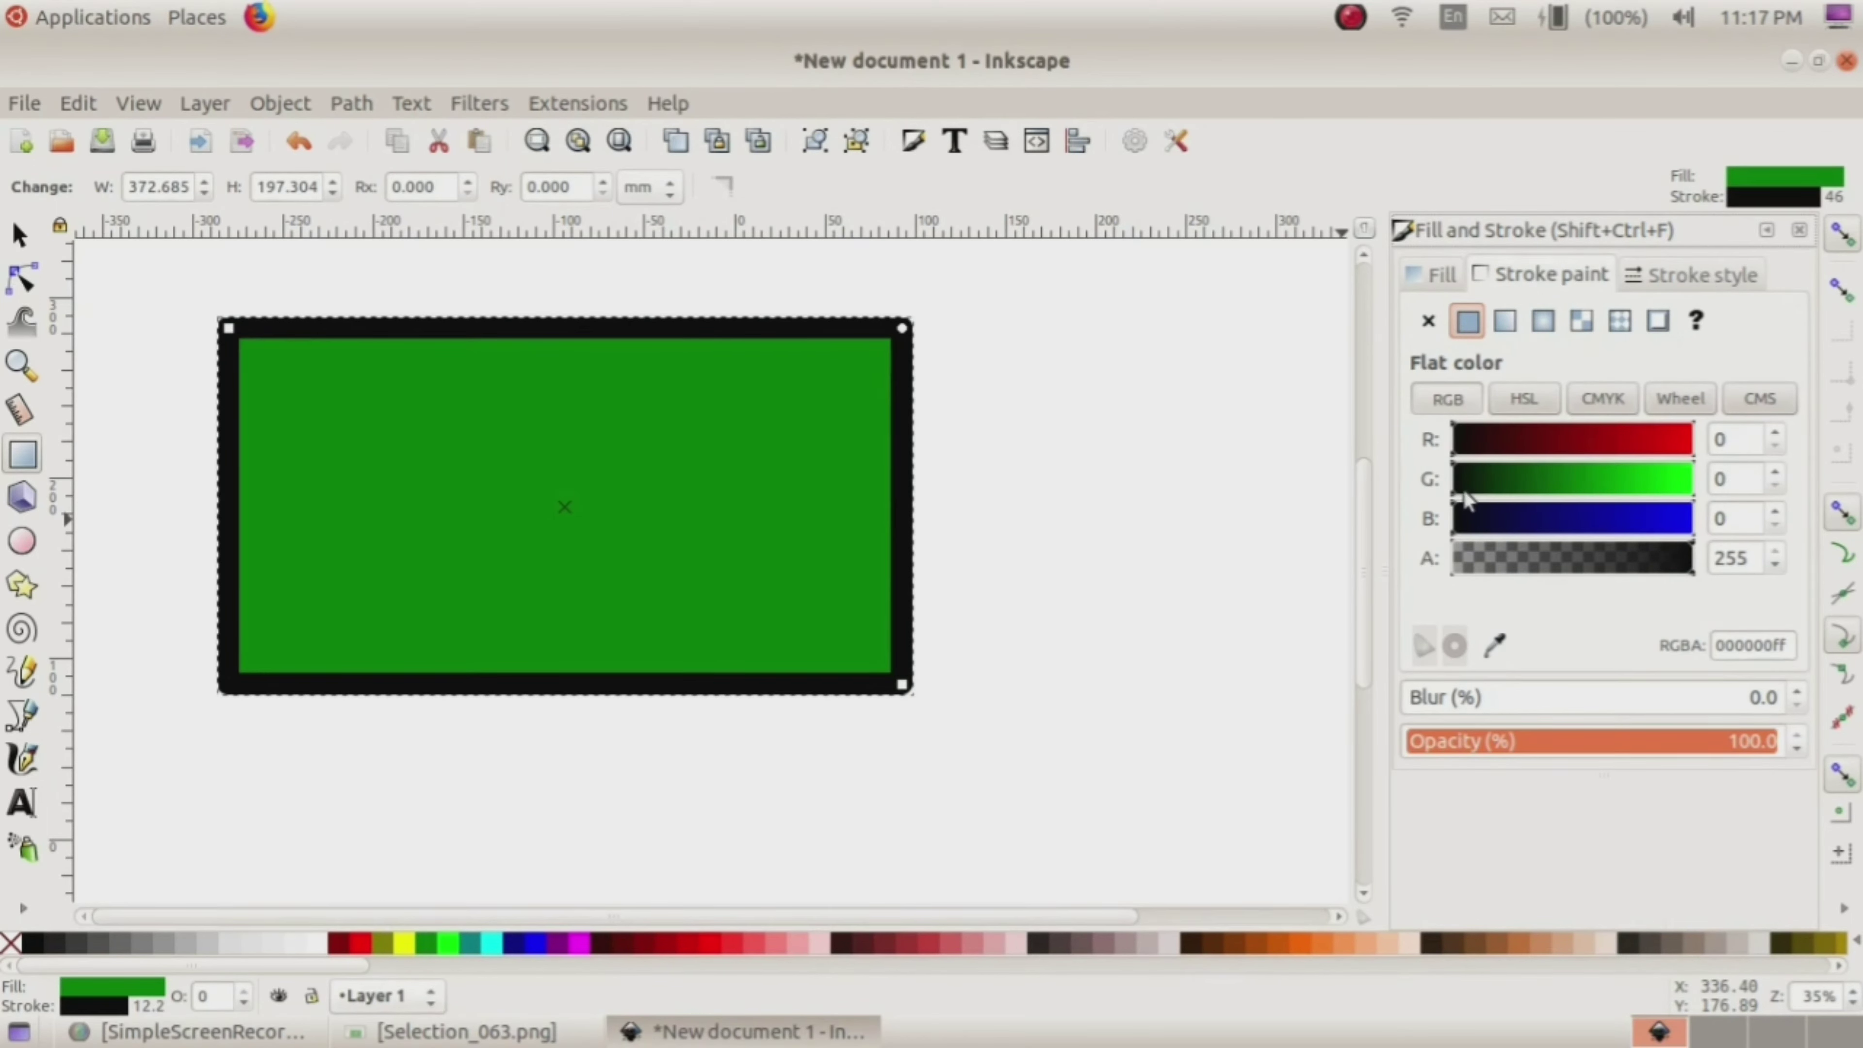
pyautogui.click(1685, 283)
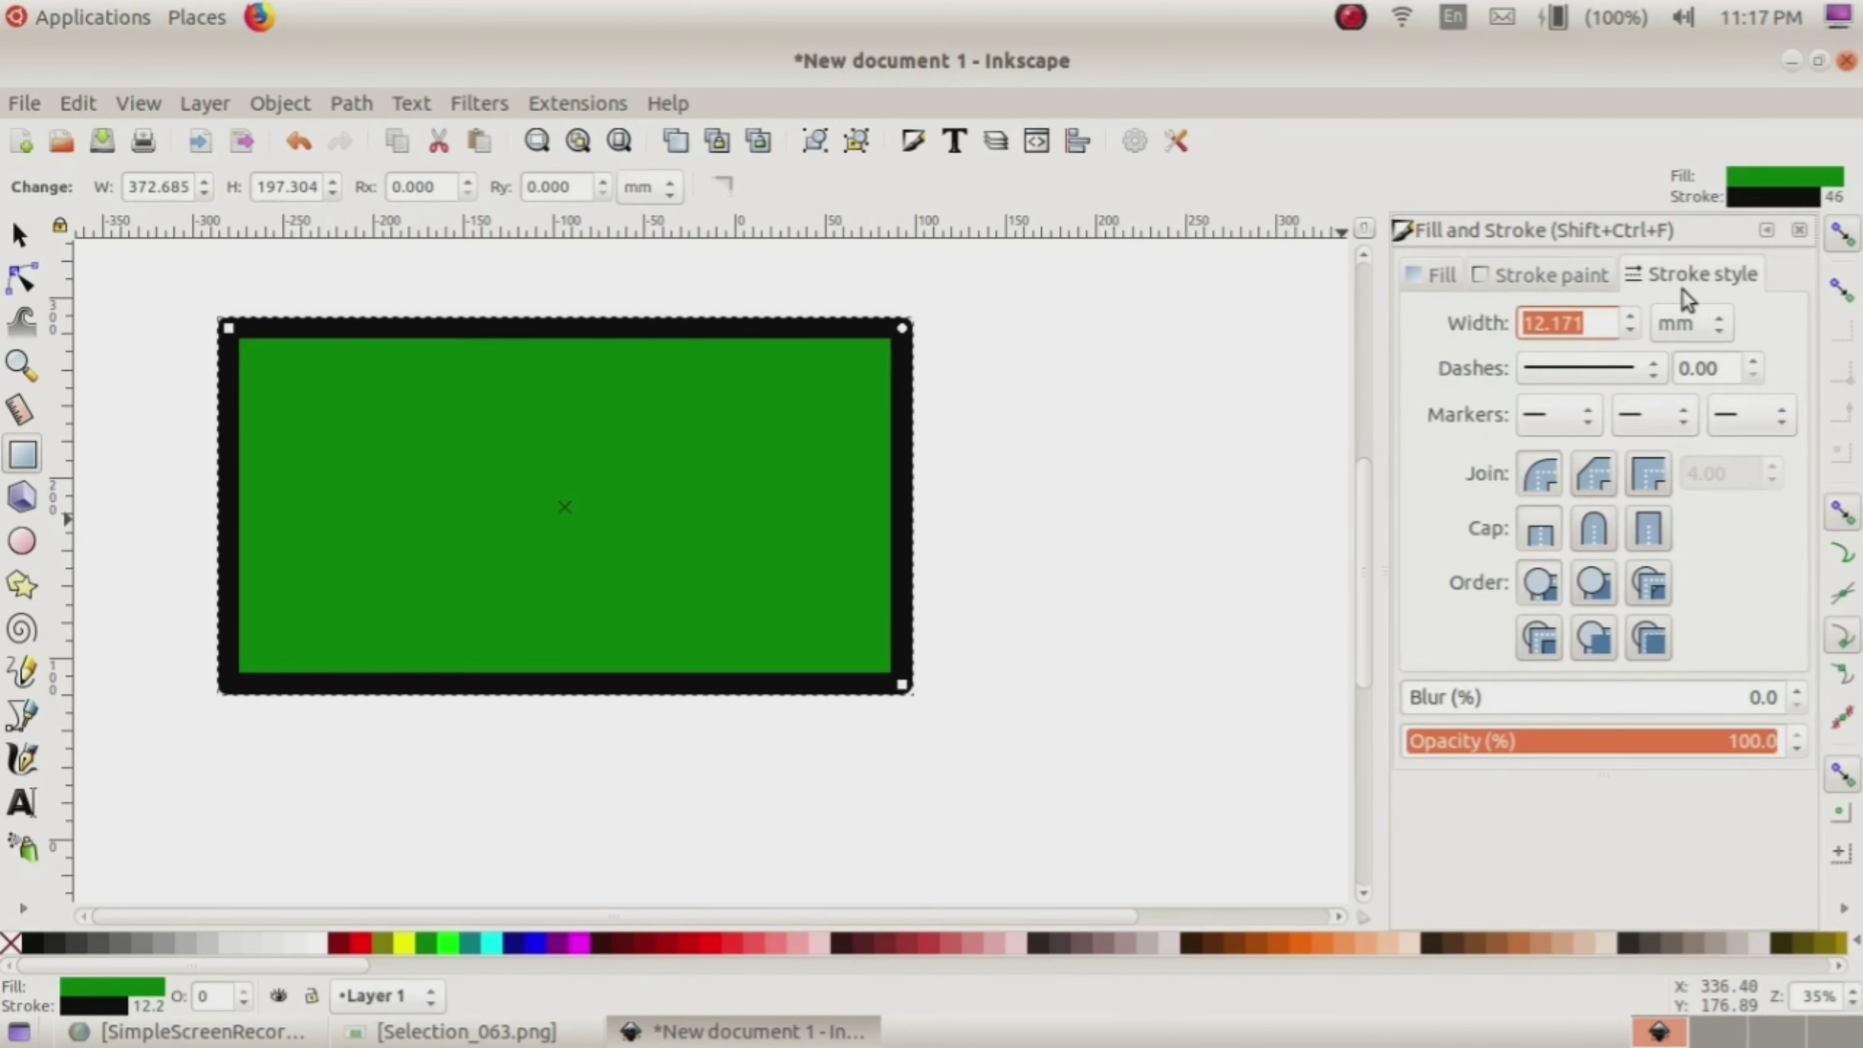
pyautogui.click(1630, 335)
pyautogui.click(1630, 336)
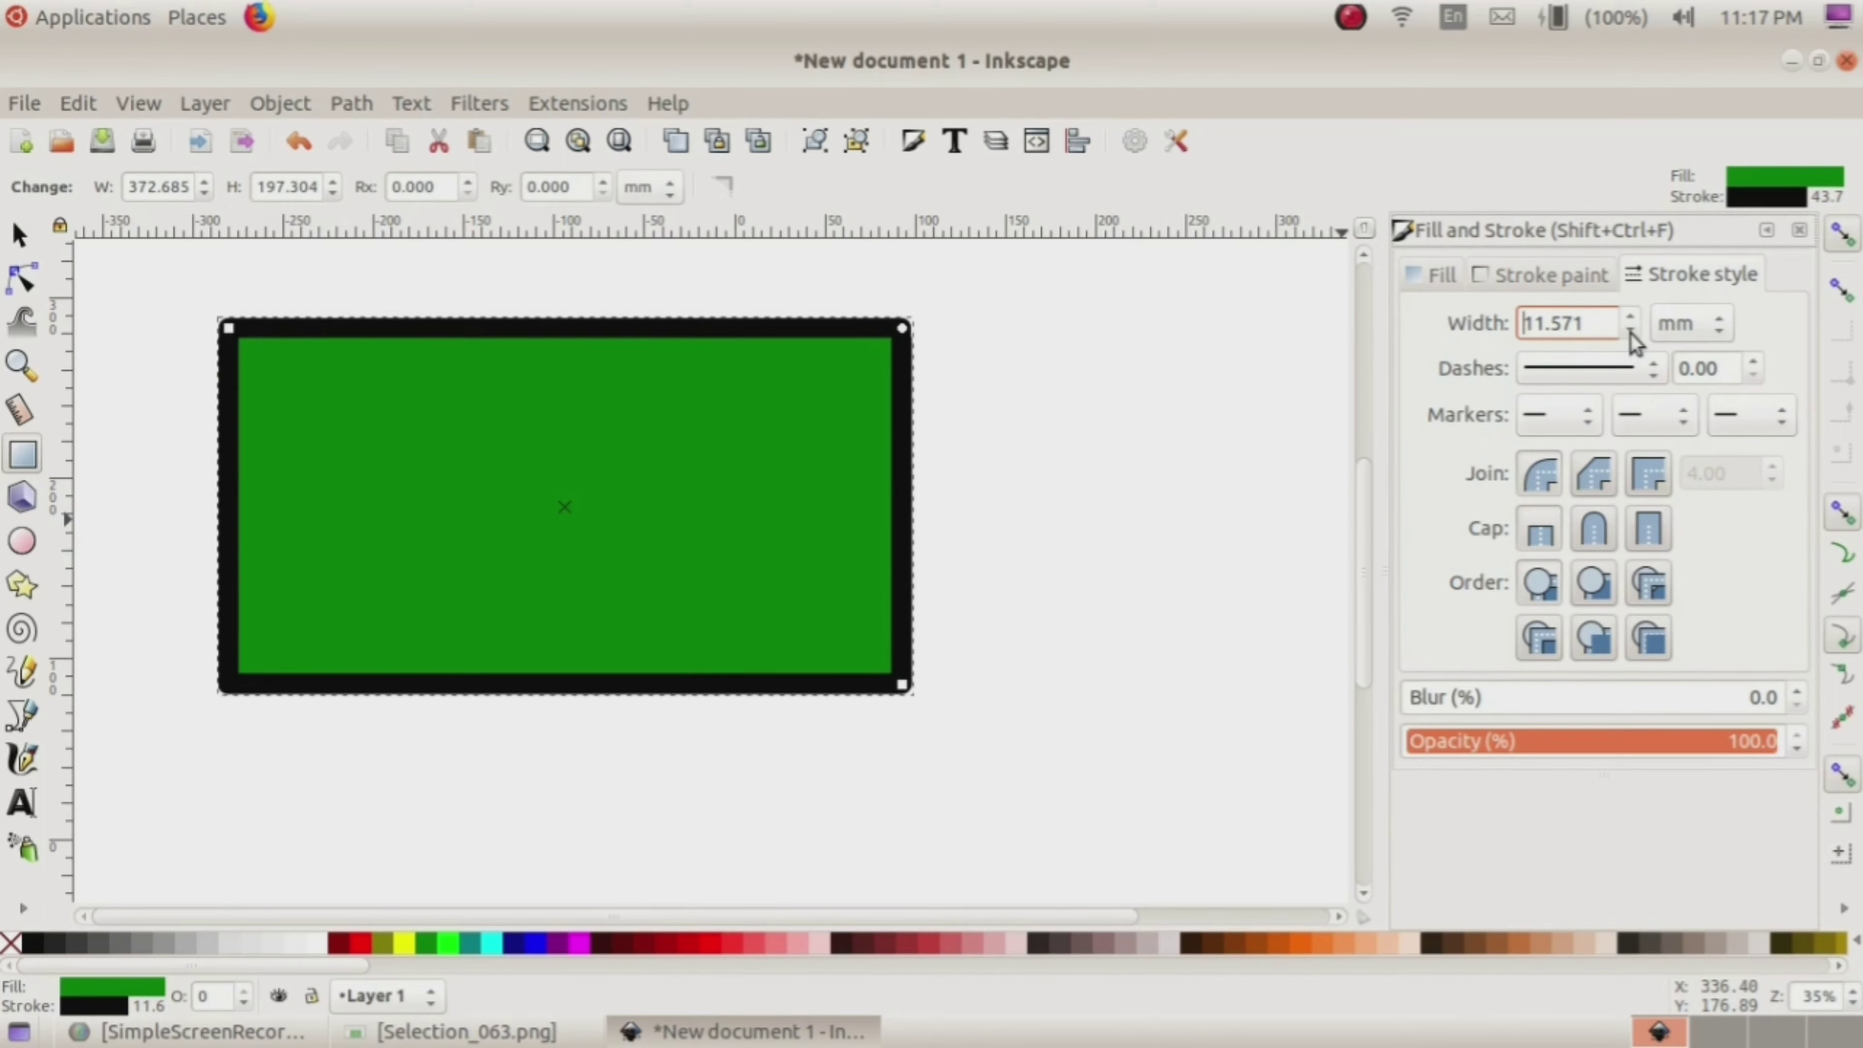
pyautogui.click(444, 1035)
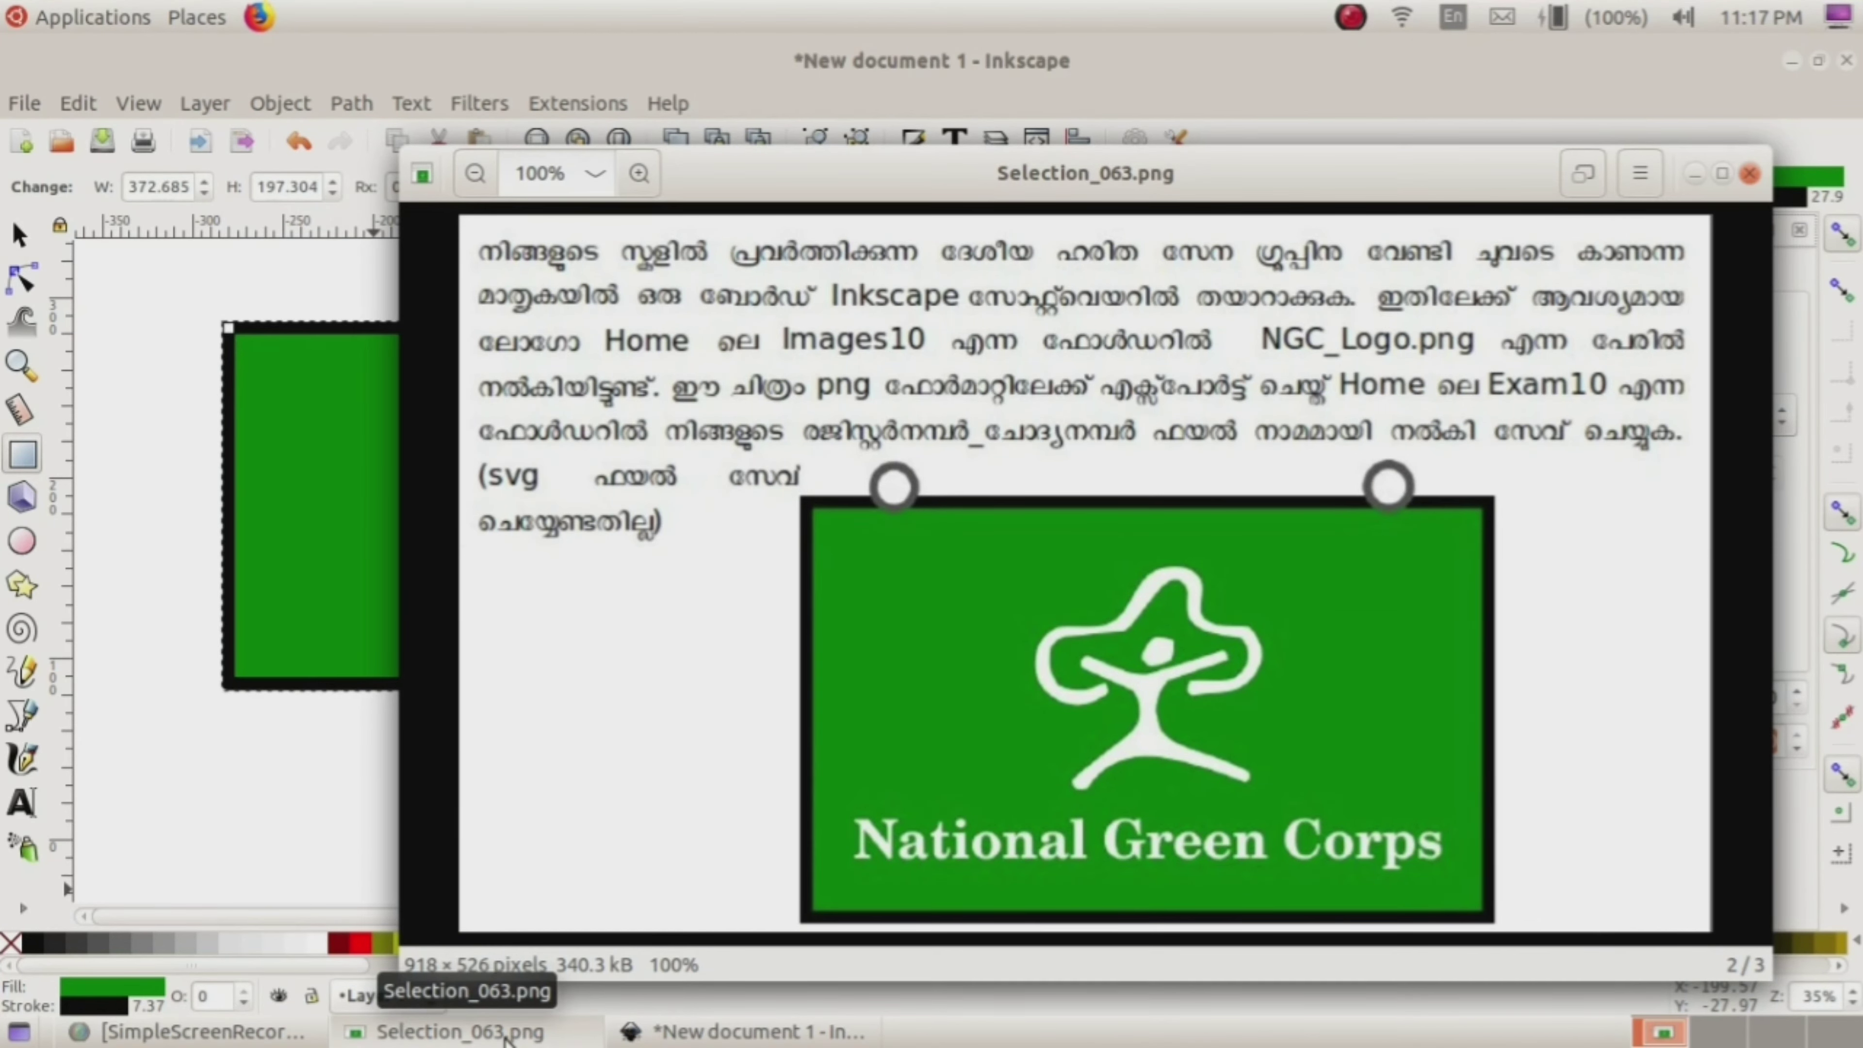
pyautogui.click(505, 1039)
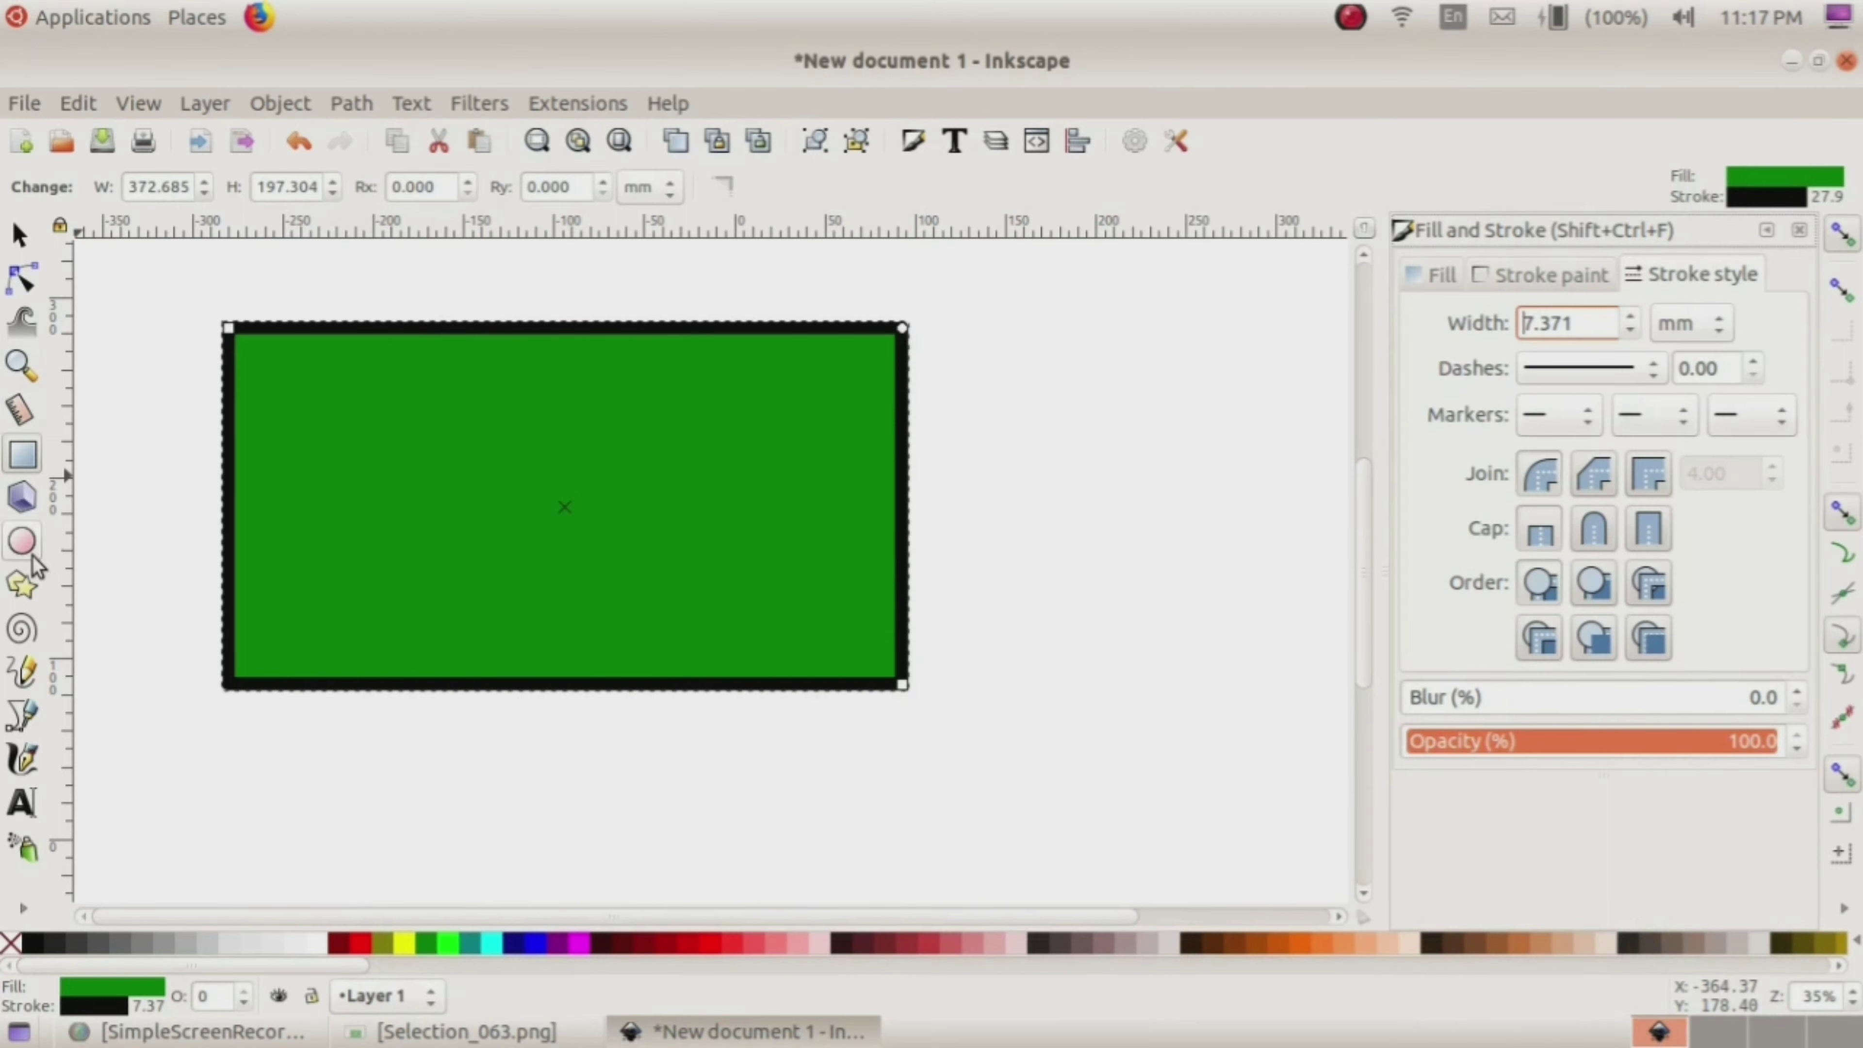
# Step: Draw a small ellipse right of the board with no stroke and 80% gray fill
pyautogui.click(22, 543)
pyautogui.moveTo(1005, 455); pyautogui.dragTo(1082, 552)
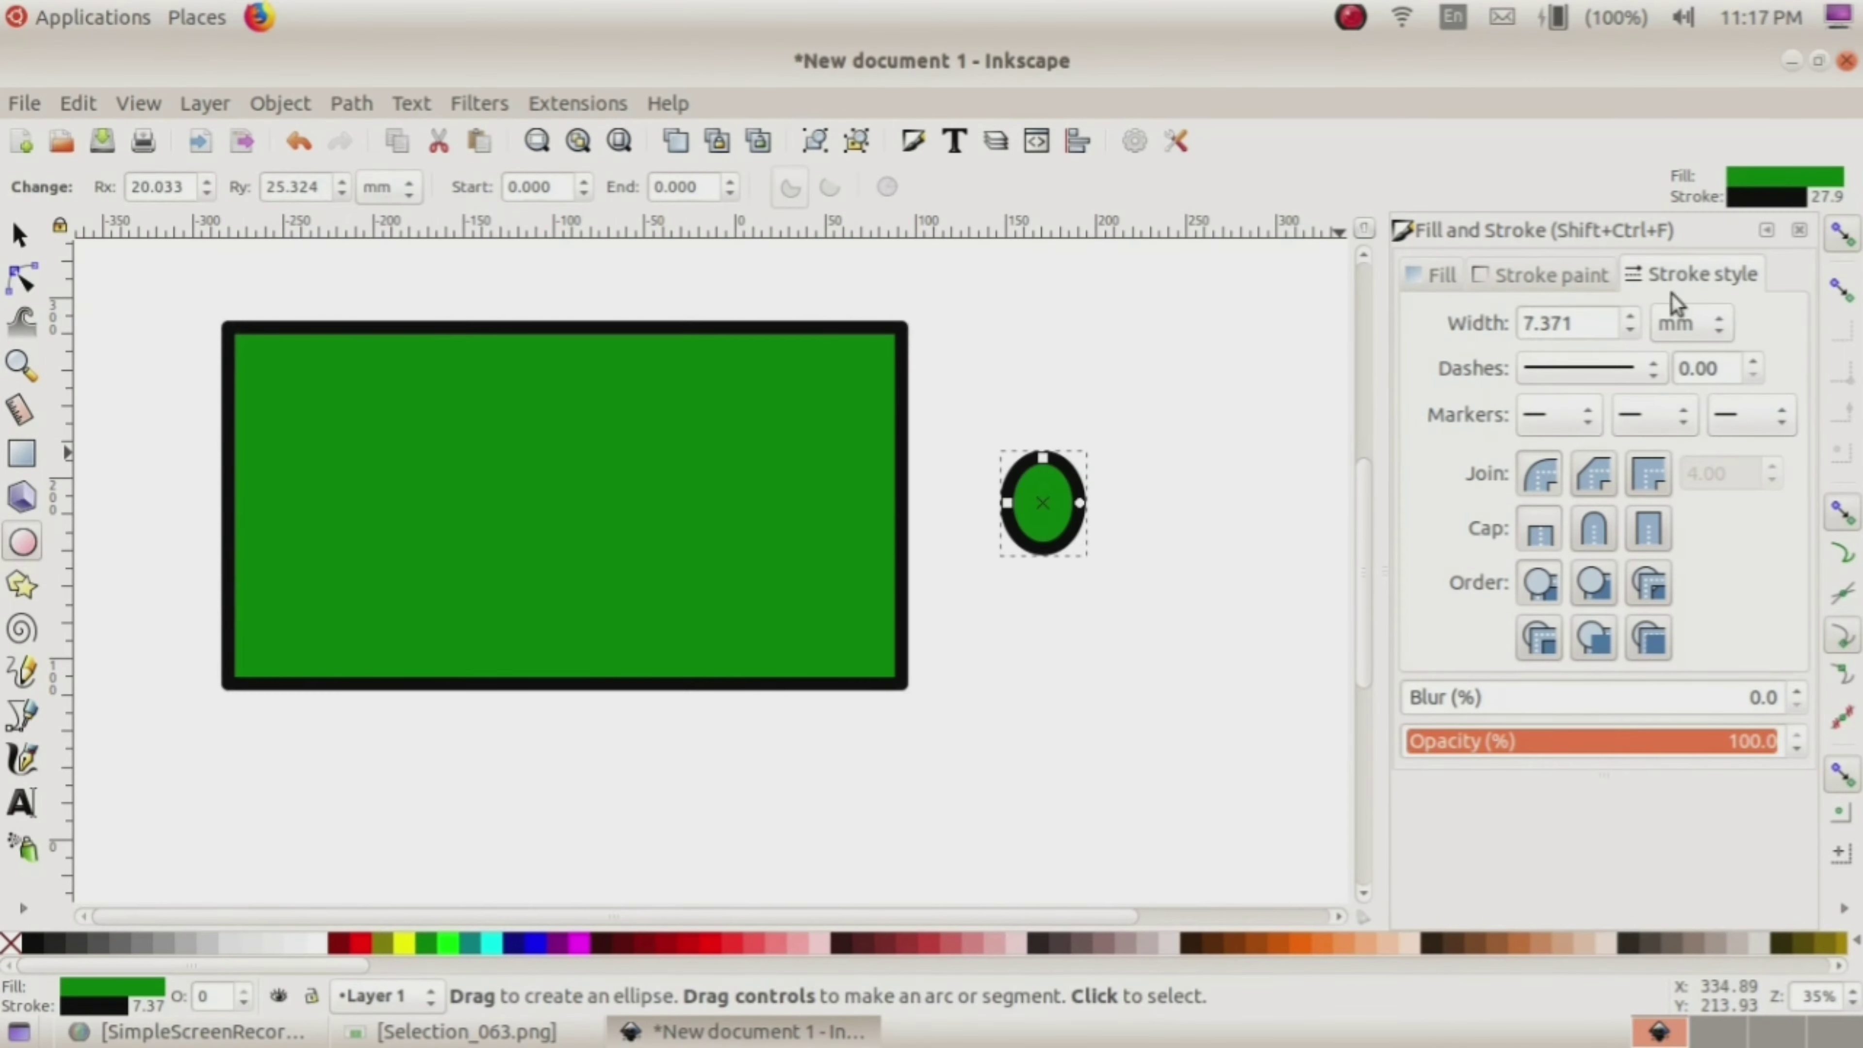
pyautogui.click(1523, 286)
pyautogui.click(1429, 323)
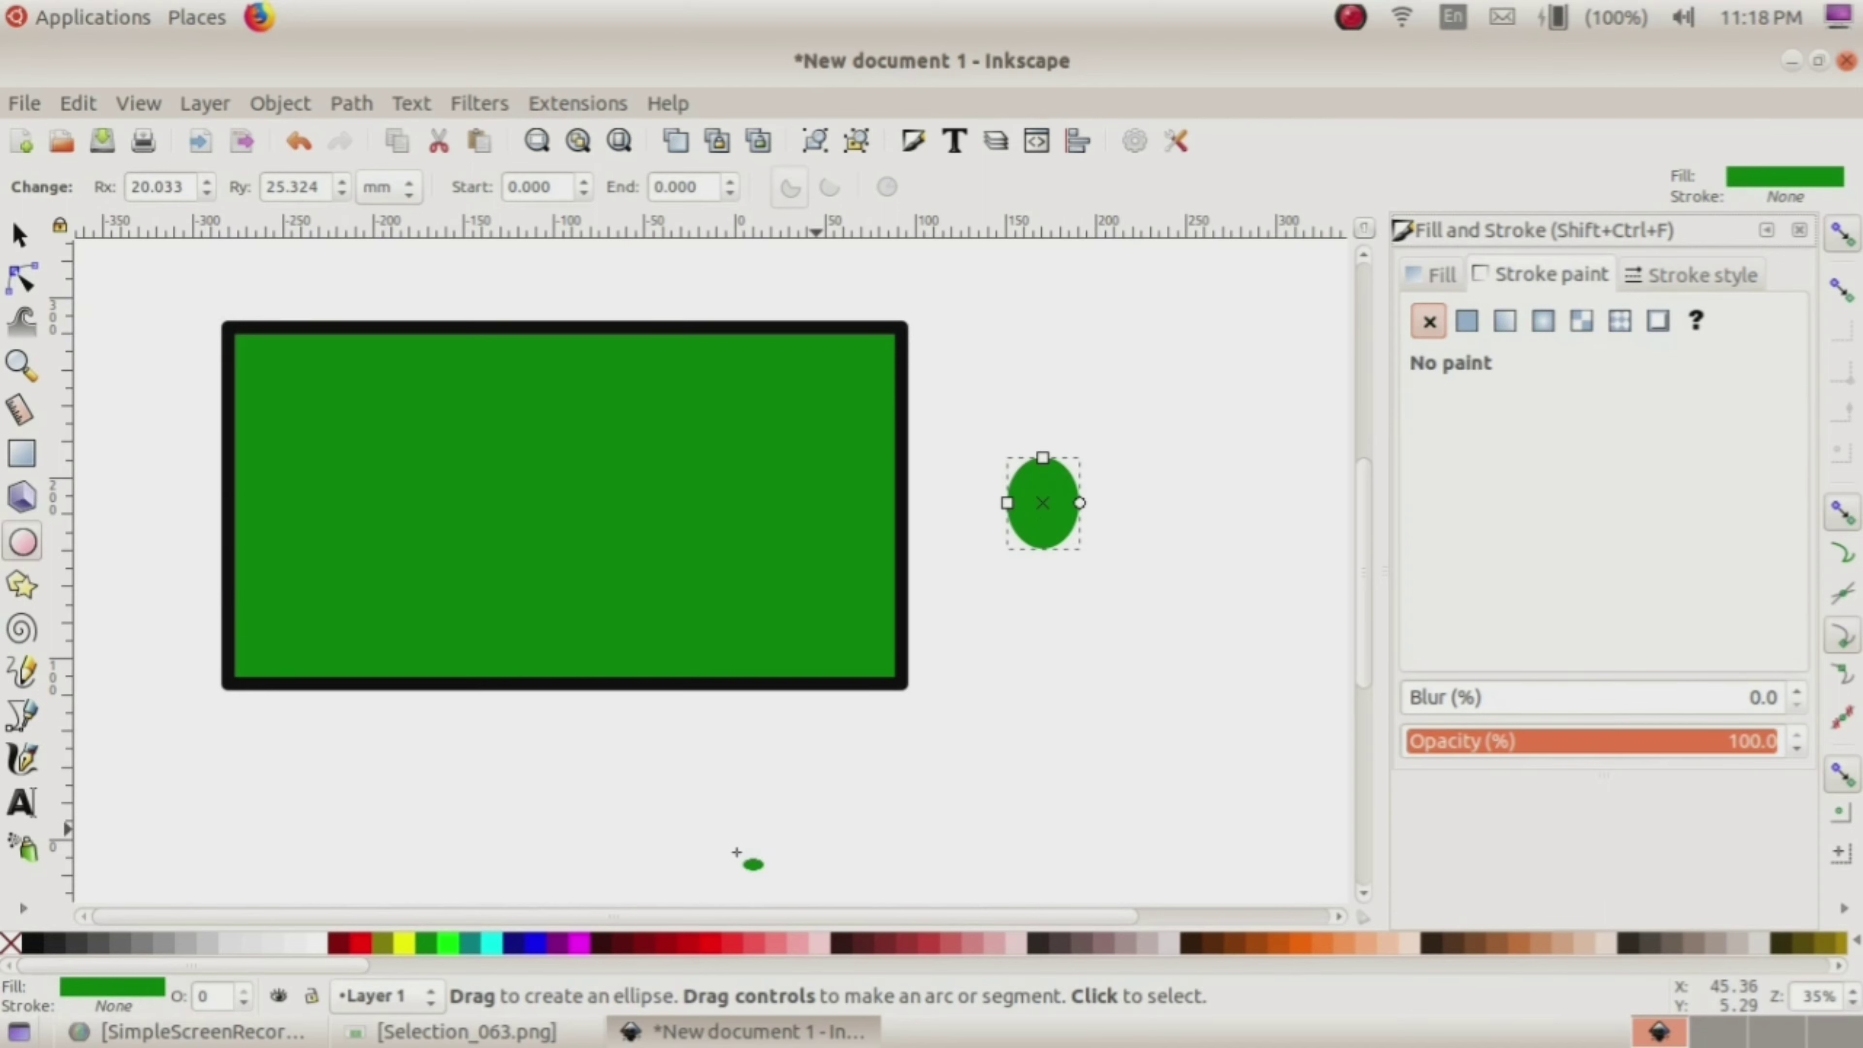
pyautogui.click(79, 944)
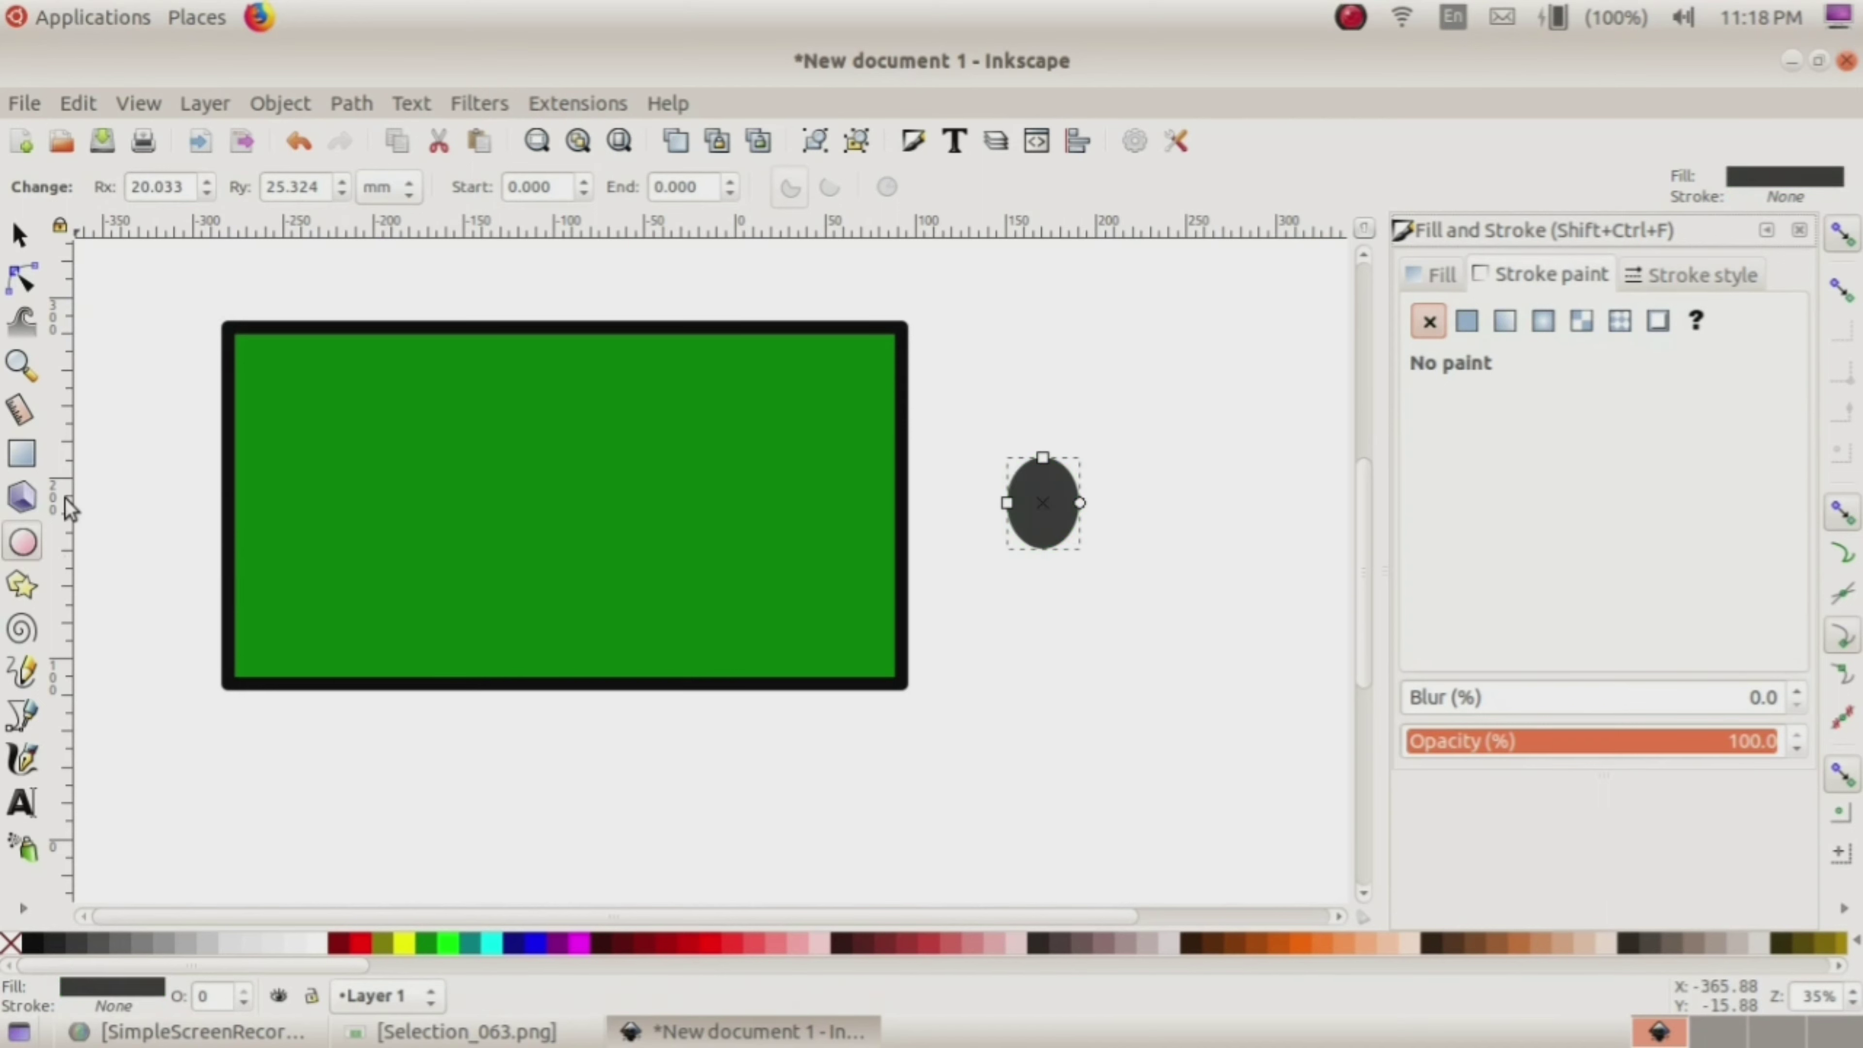
# Step: Duplicate the ellipse, fill the copy 20% gray, shrink it and centre it inside the dark one
pyautogui.click(20, 236)
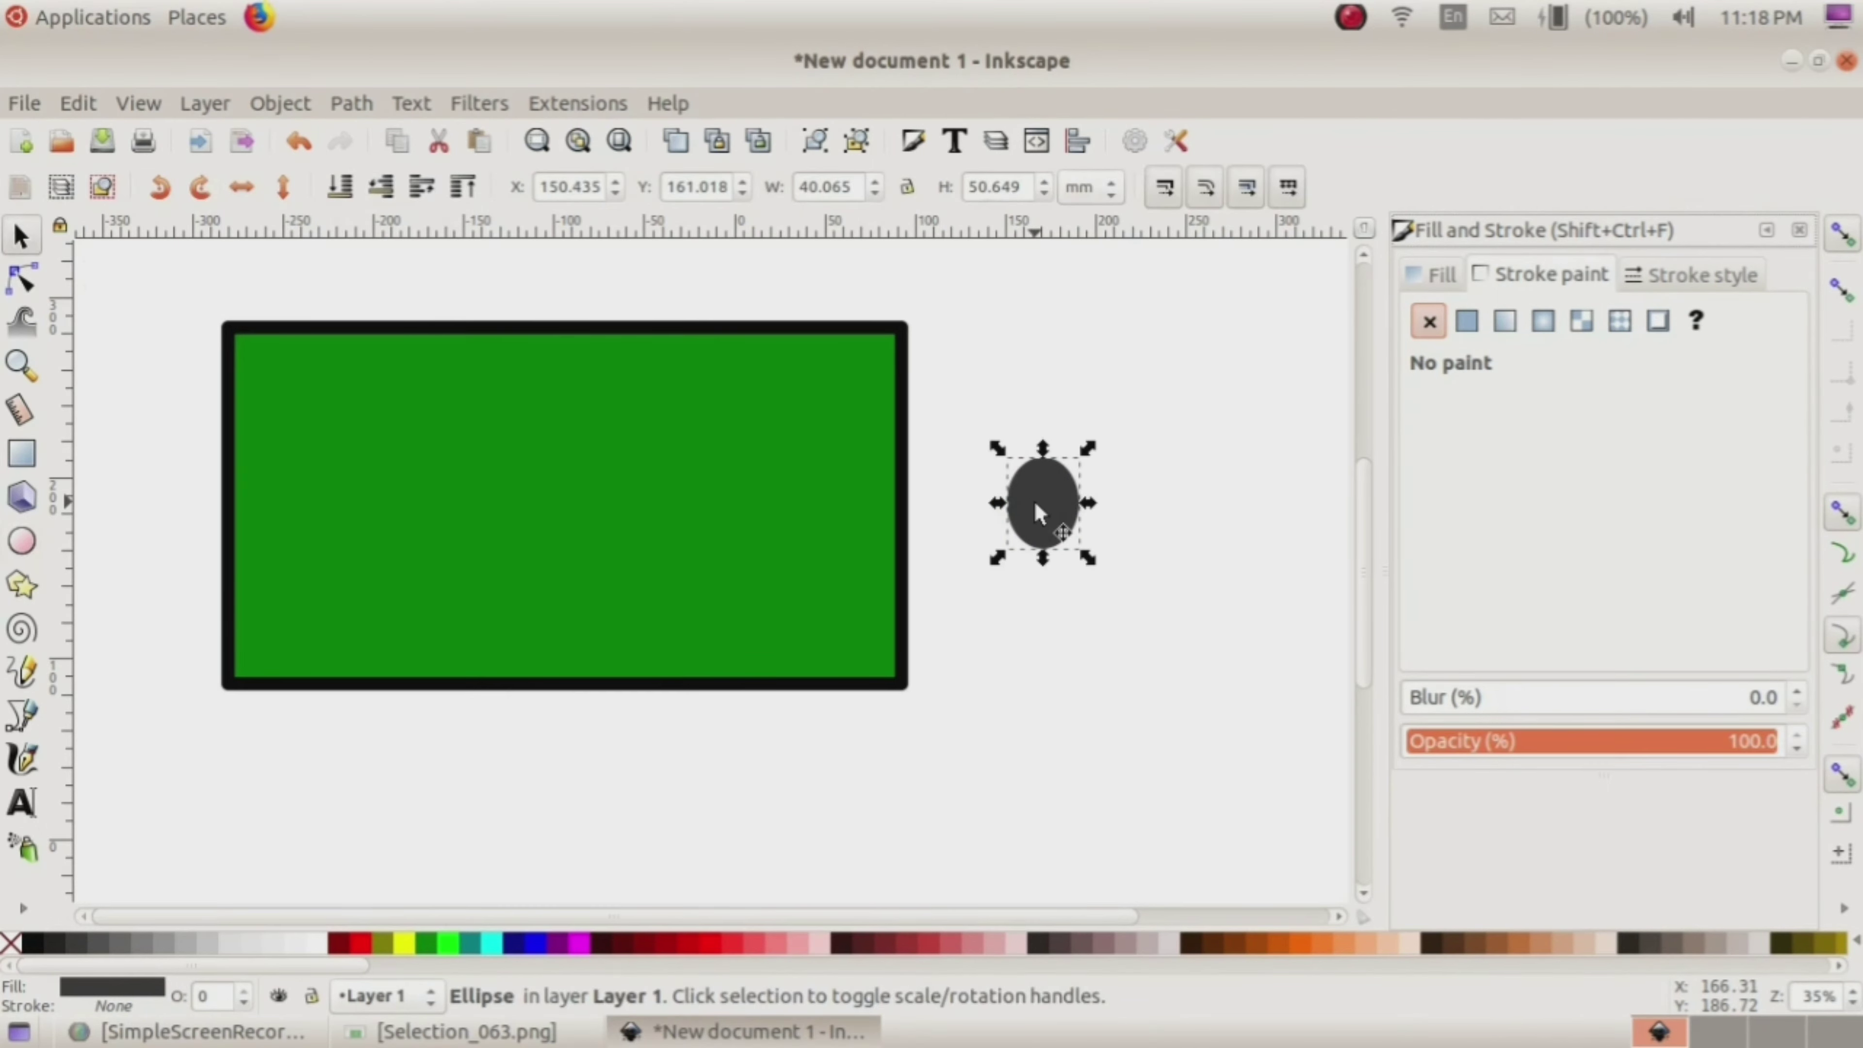
pyautogui.rightClick(1035, 503)
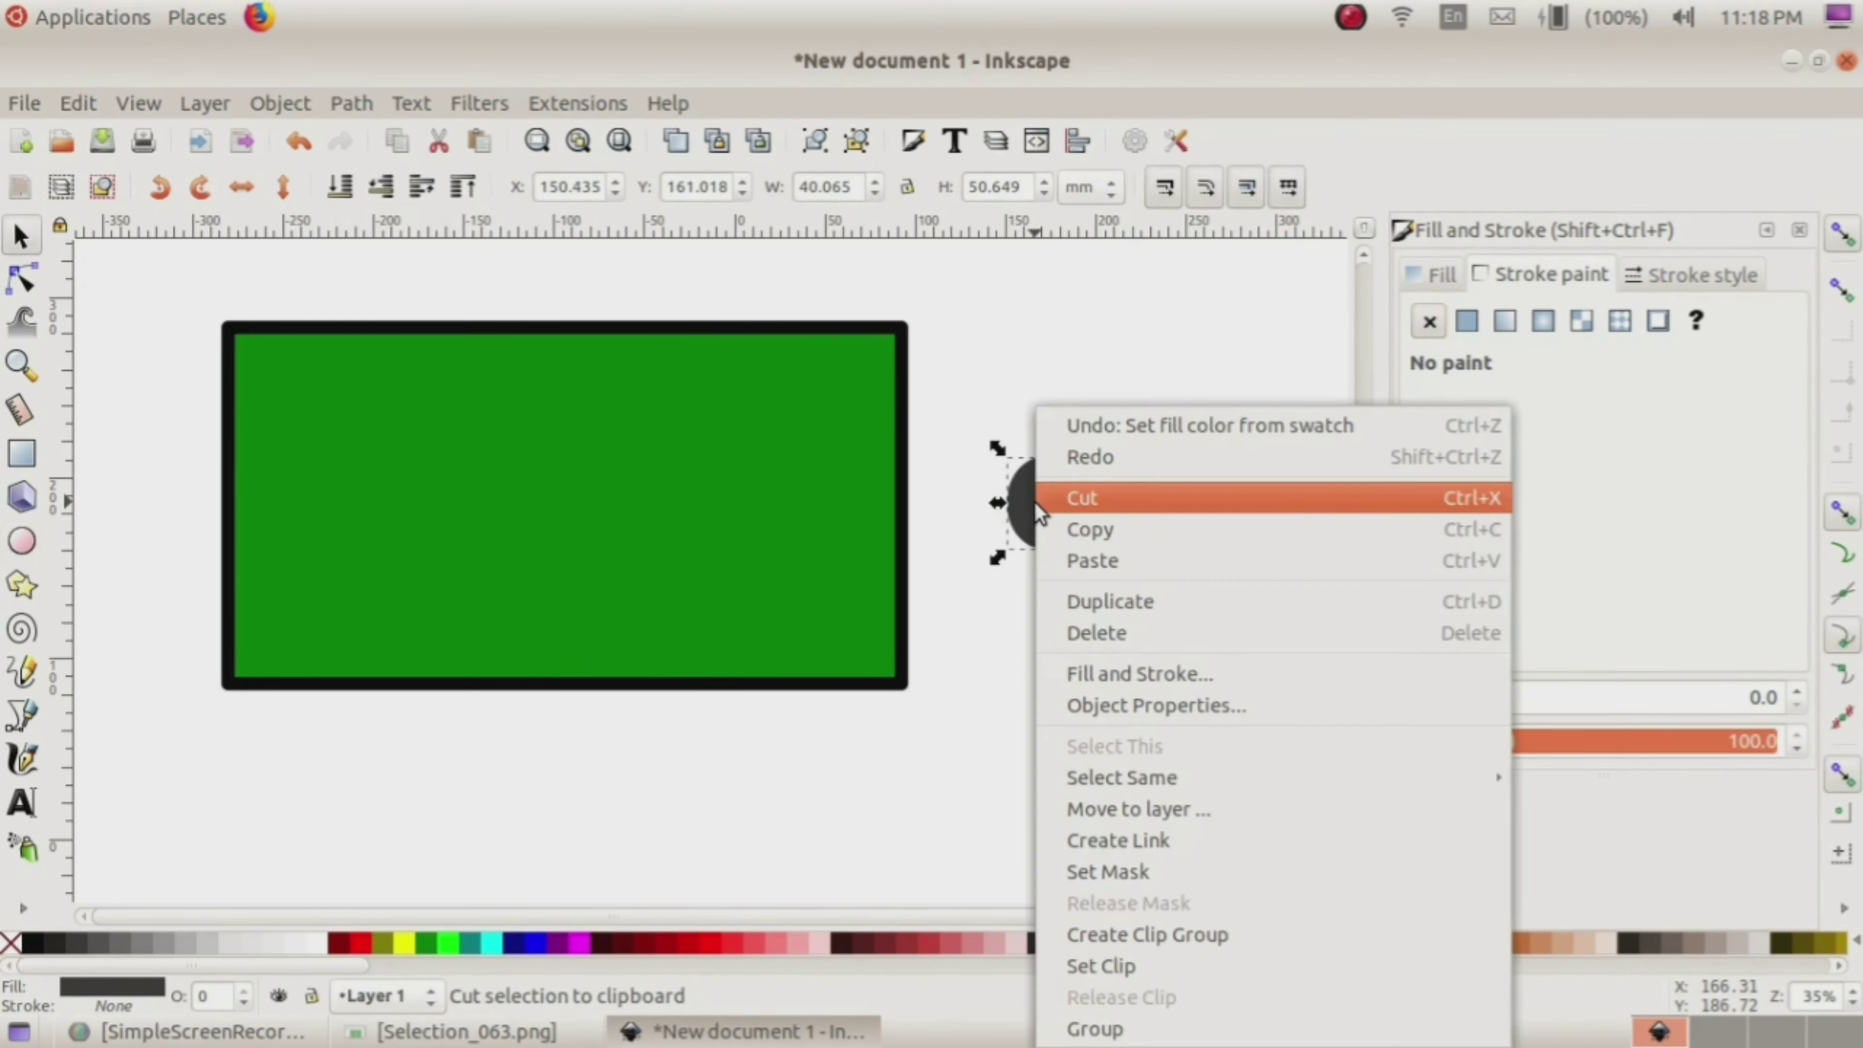
pyautogui.click(1118, 607)
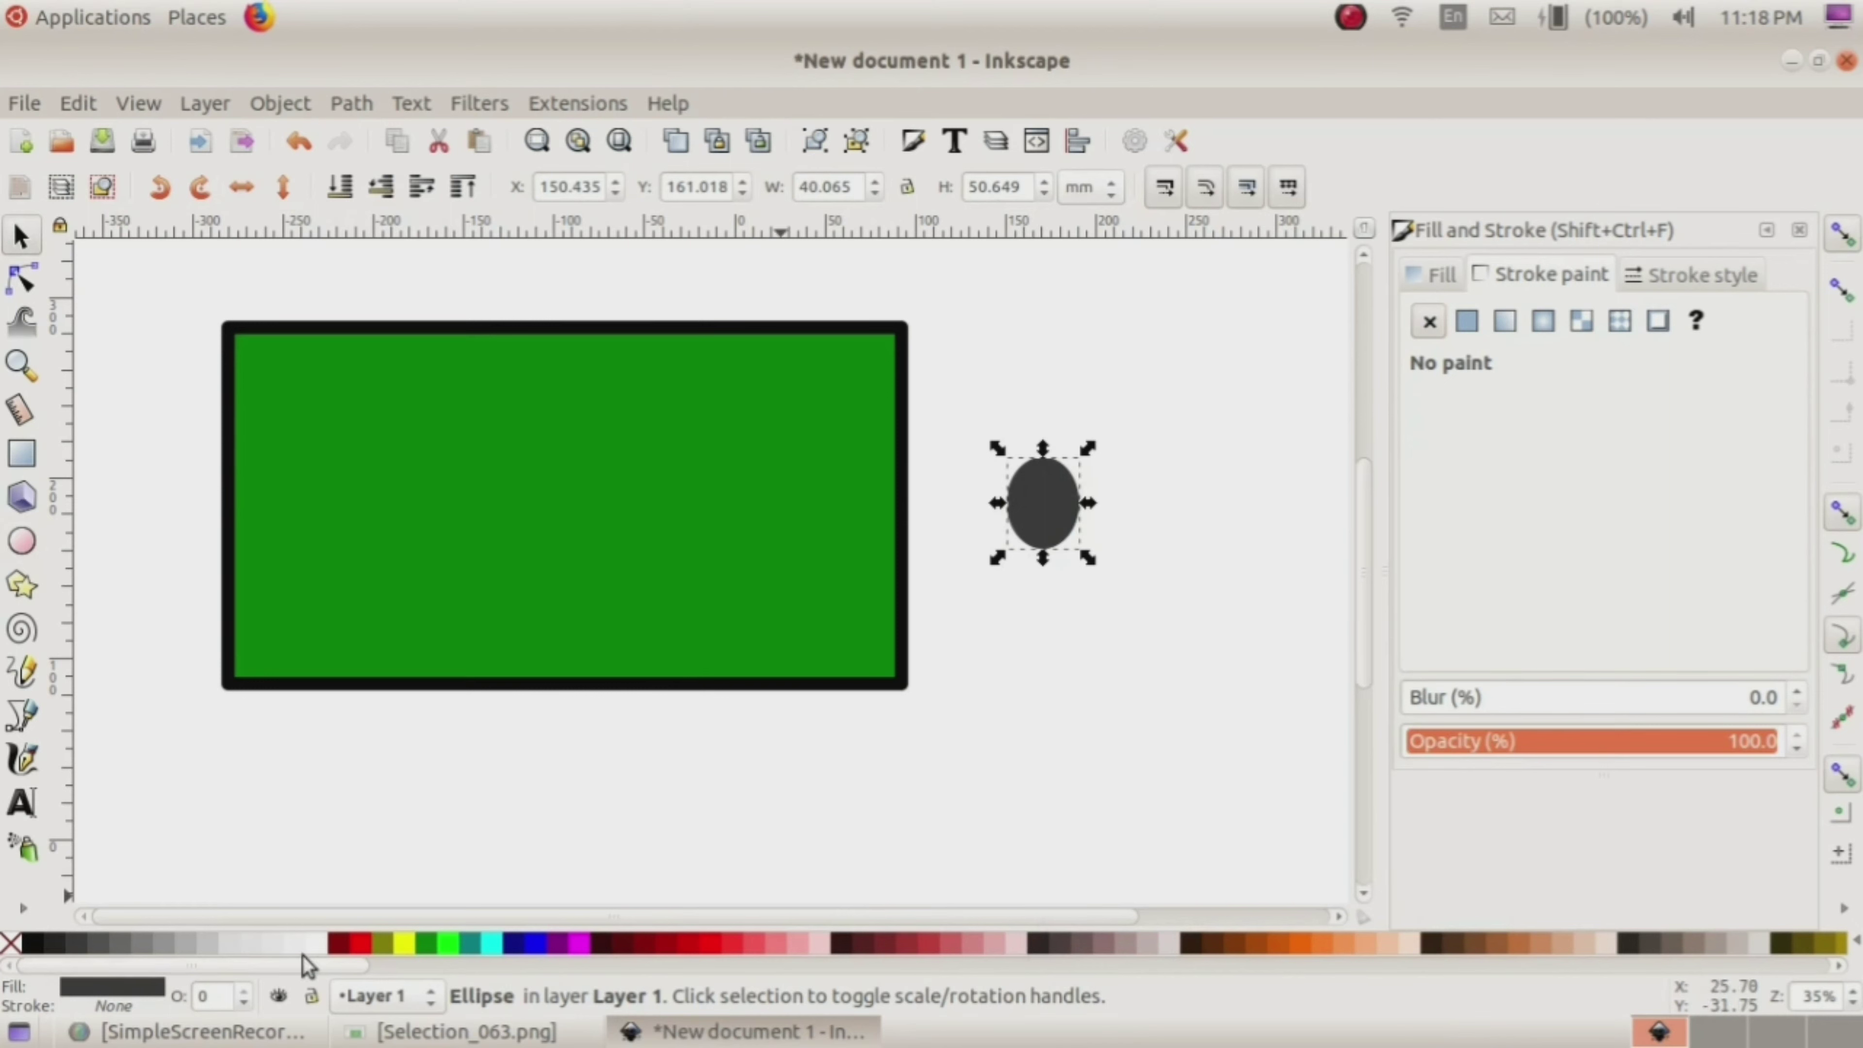
pyautogui.click(209, 942)
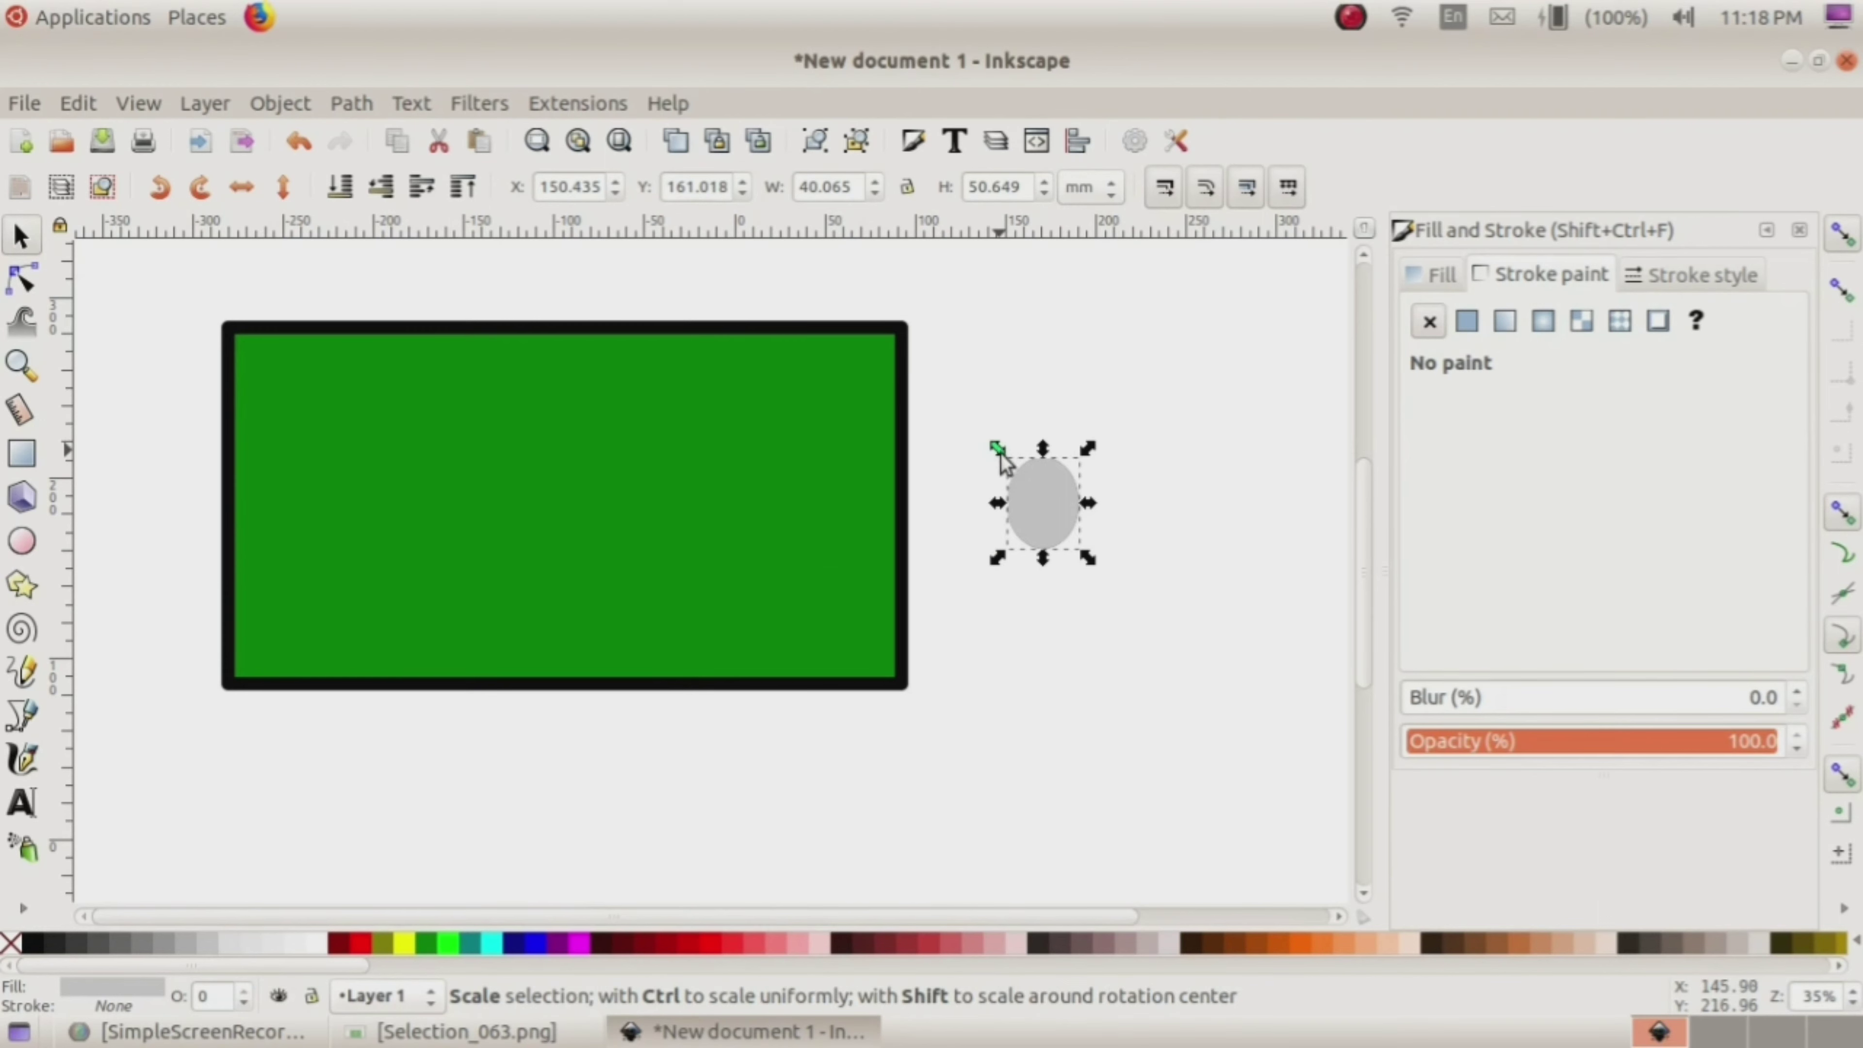
pyautogui.moveTo(1001, 453); pyautogui.dragTo(1012, 468)
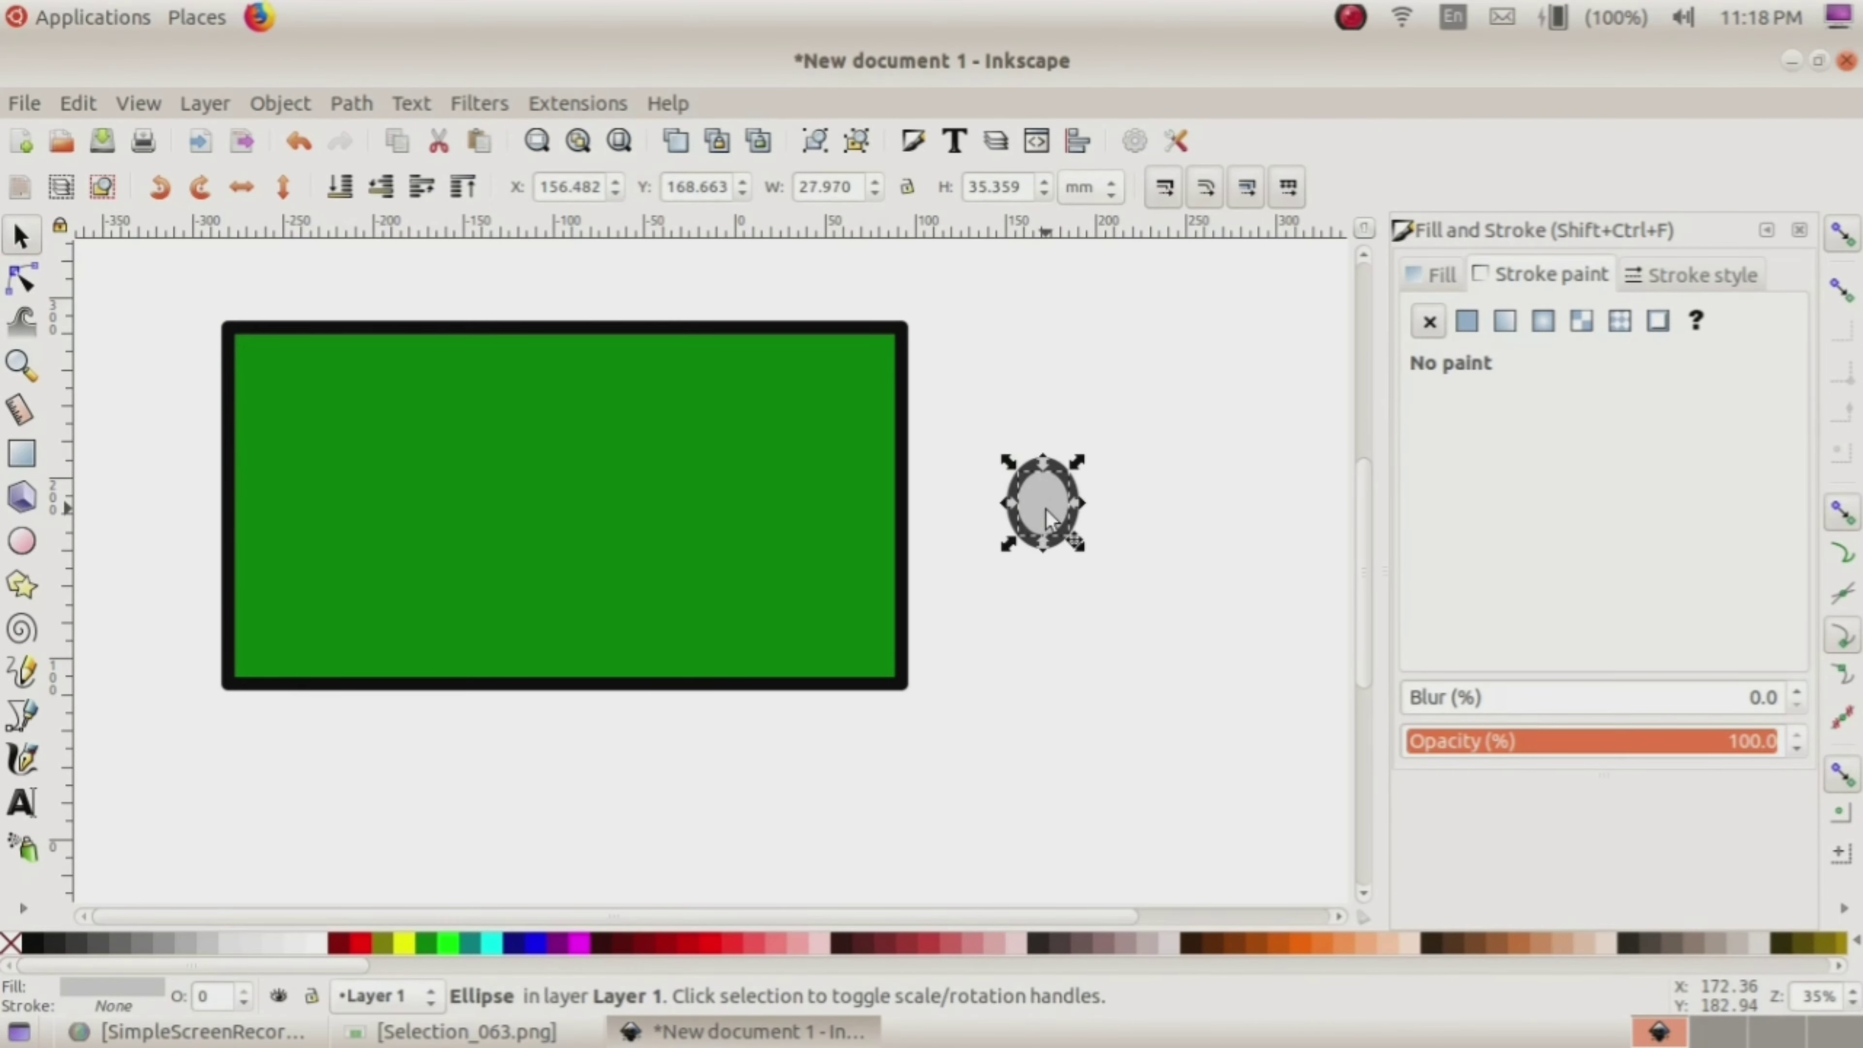
pyautogui.moveTo(1047, 510); pyautogui.dragTo(1038, 512)
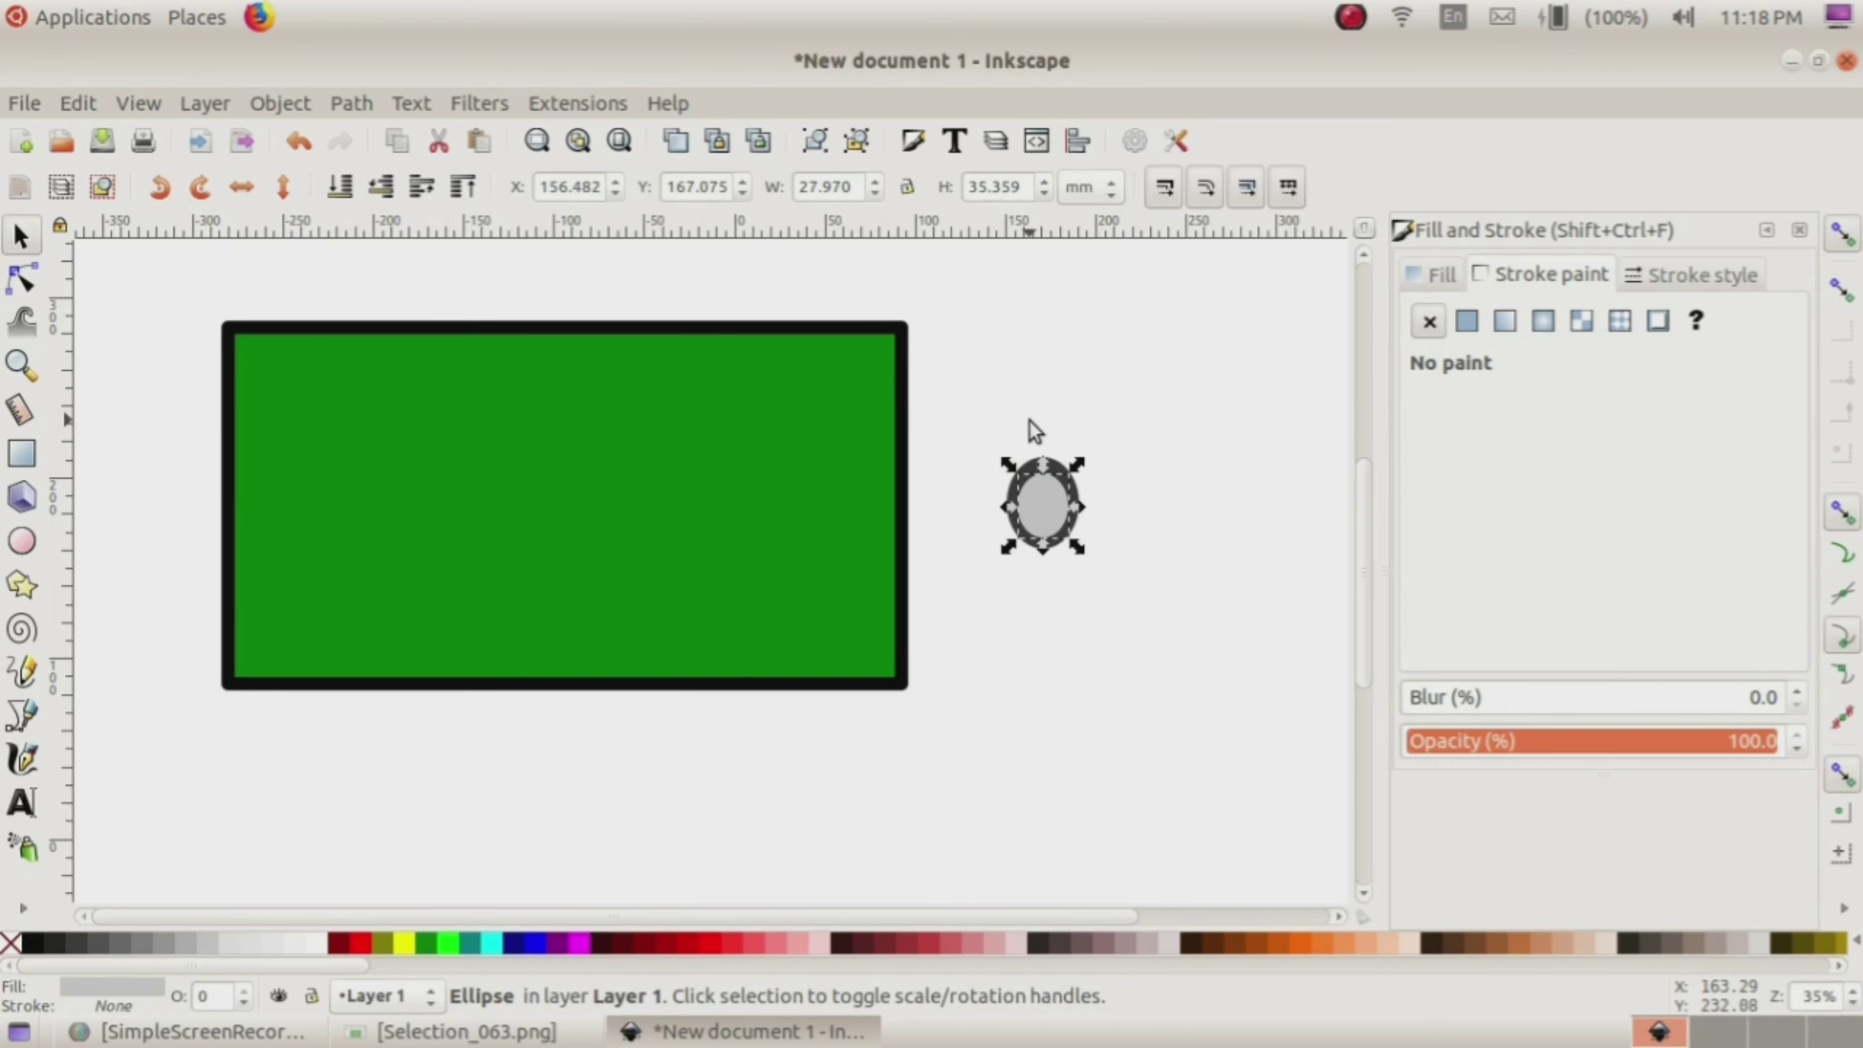
pyautogui.click(1030, 434)
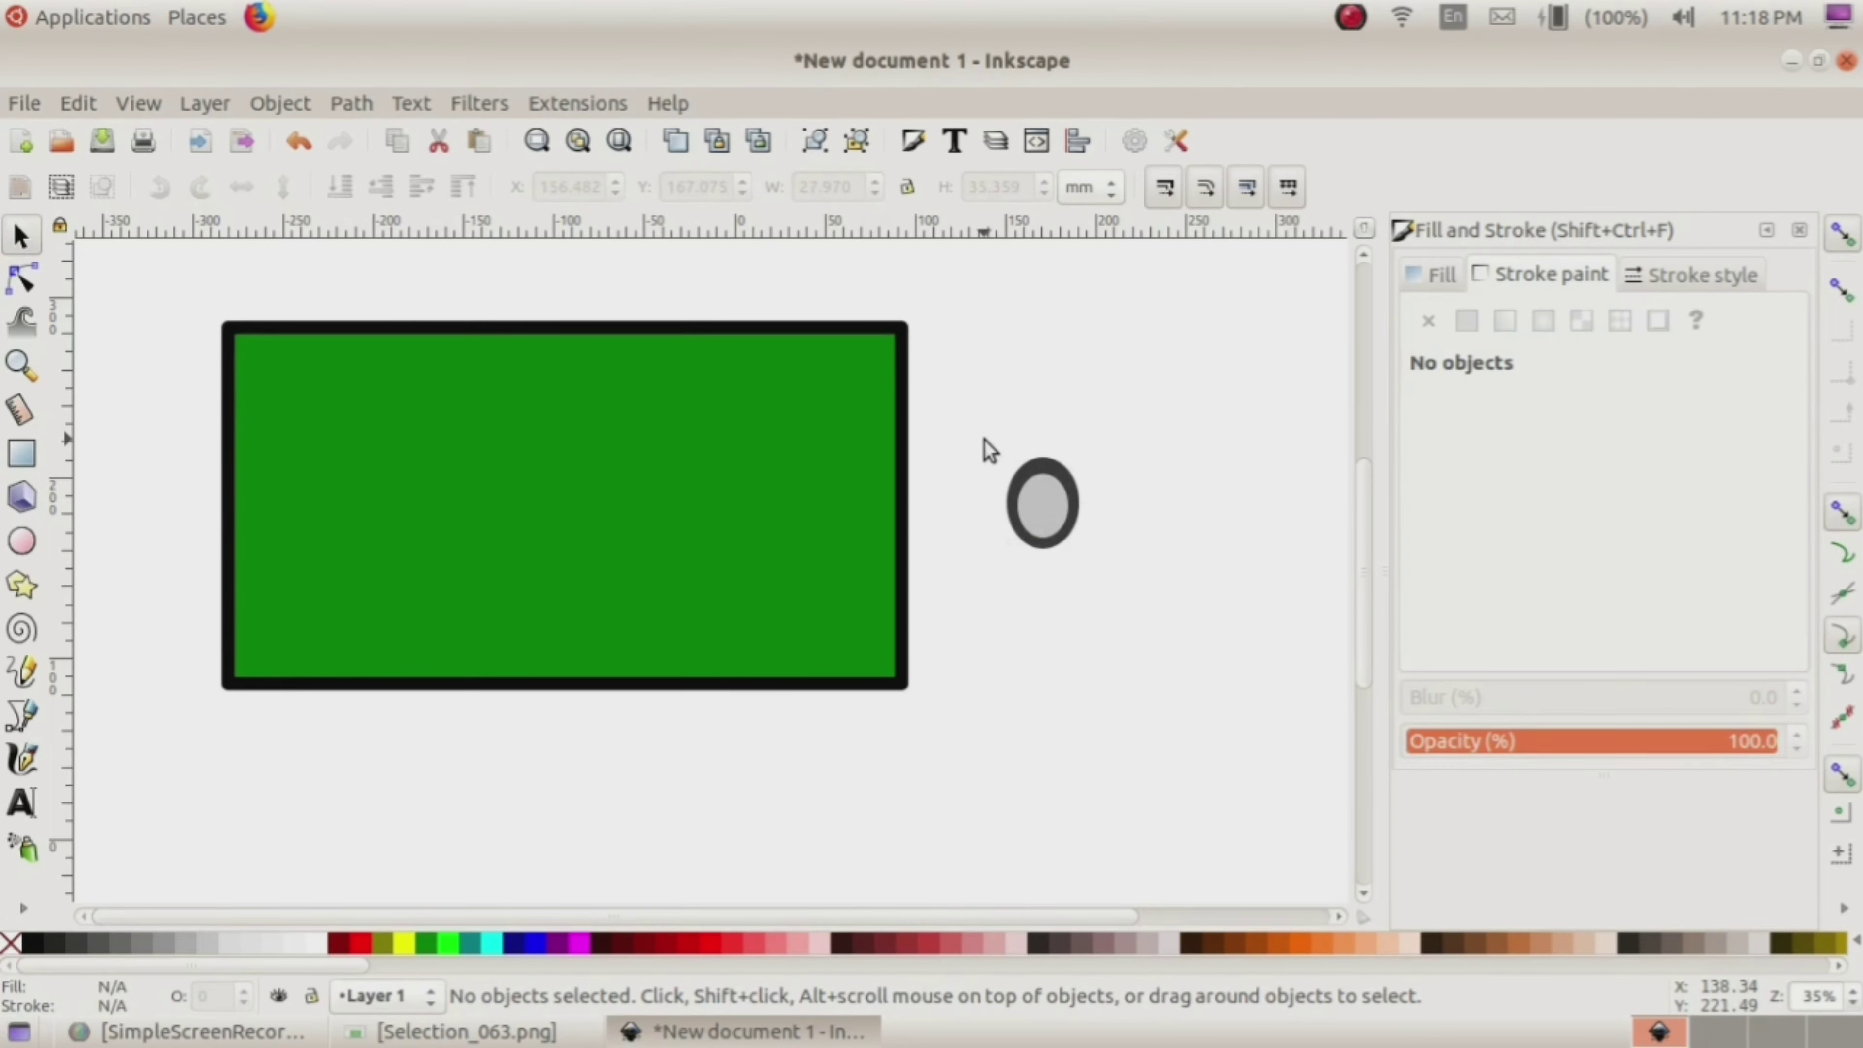
# Step: Group the two stacked ellipses into one ring and scale it down
pyautogui.moveTo(983, 439); pyautogui.dragTo(1182, 621)
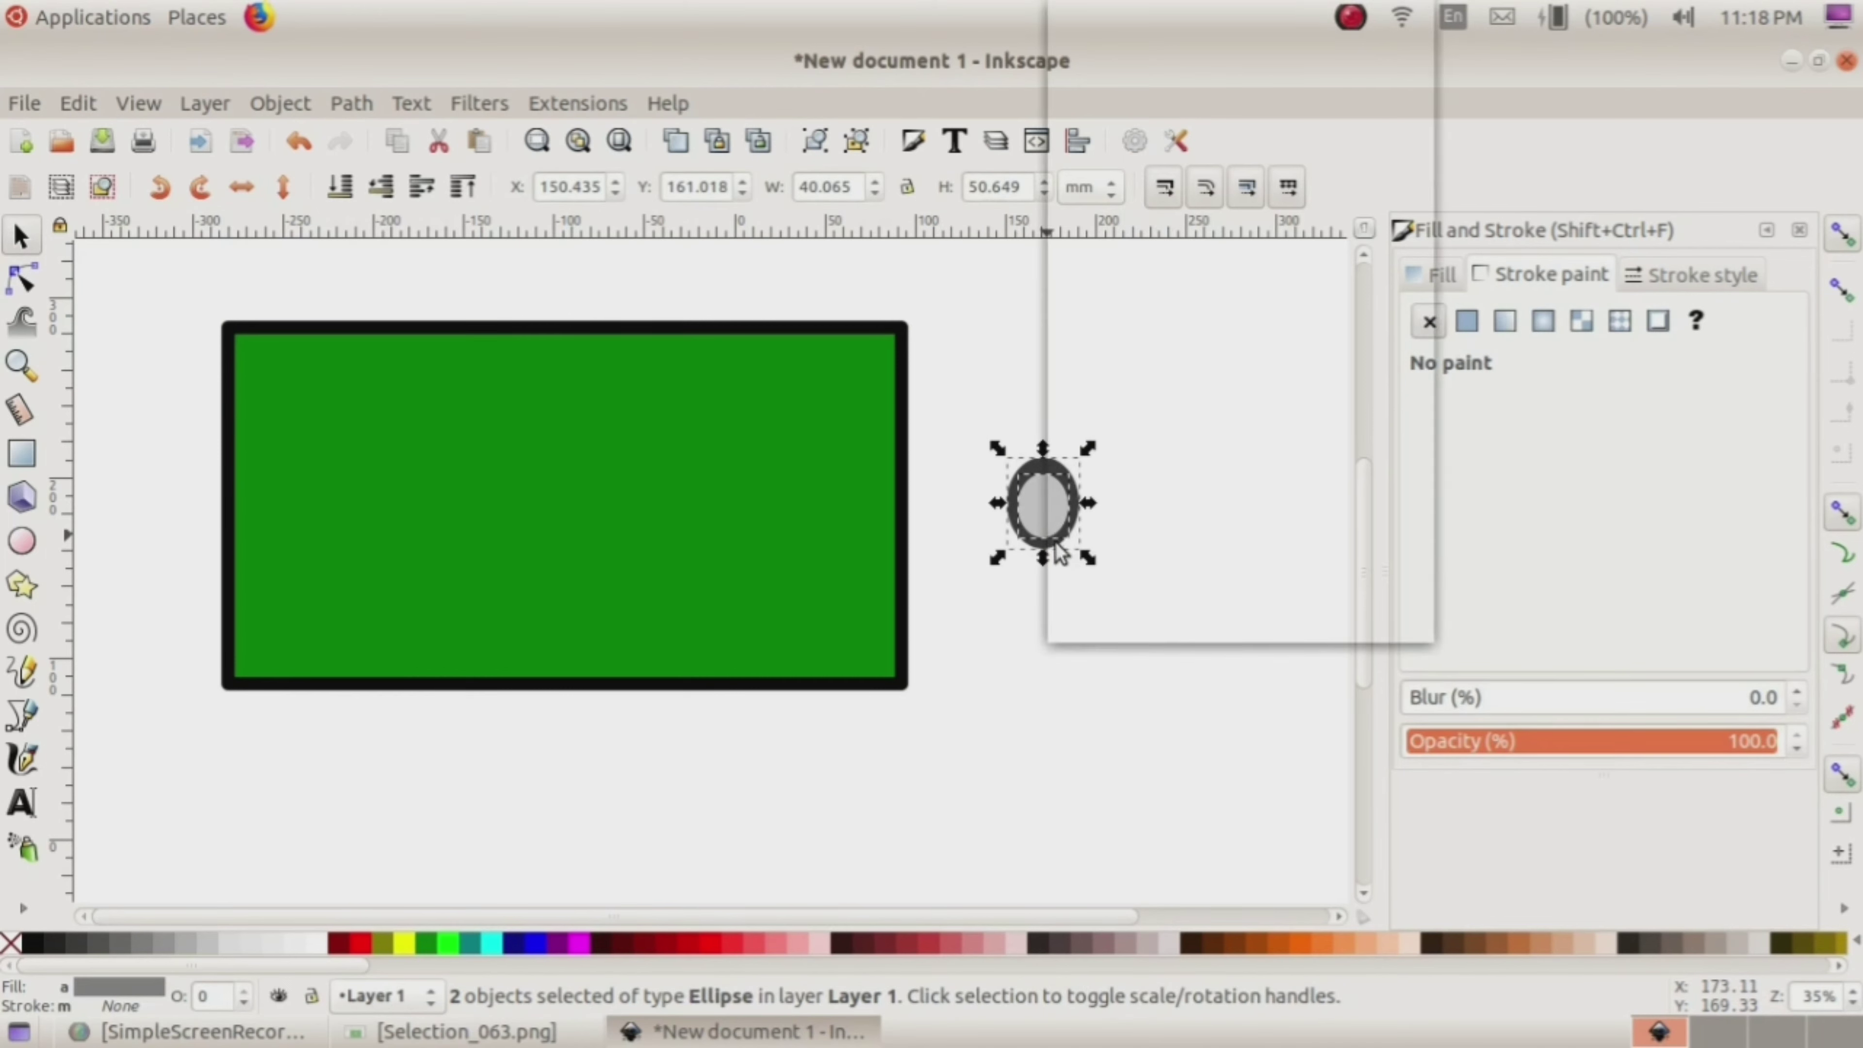
pyautogui.click(1097, 628)
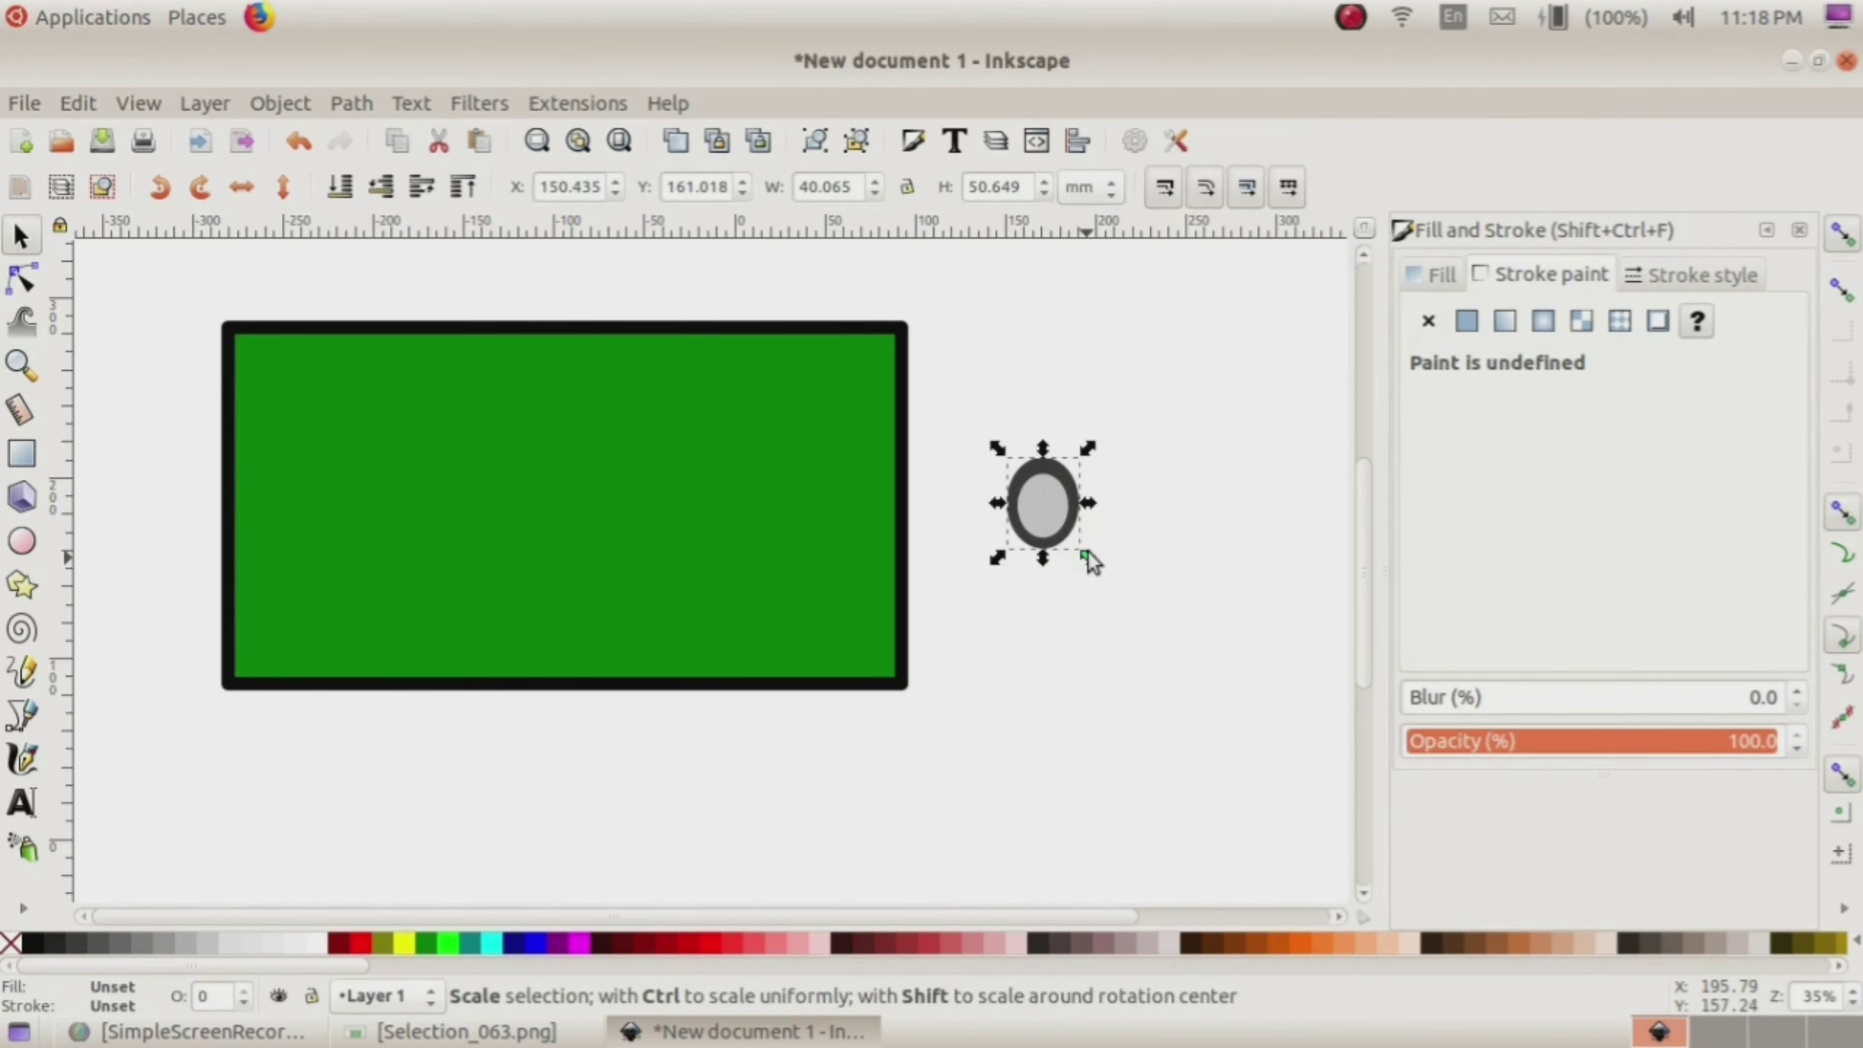
pyautogui.moveTo(1088, 553)
pyautogui.mouseDown()
pyautogui.moveTo(1050, 505)
pyautogui.moveTo(1061, 524)
pyautogui.mouseUp()
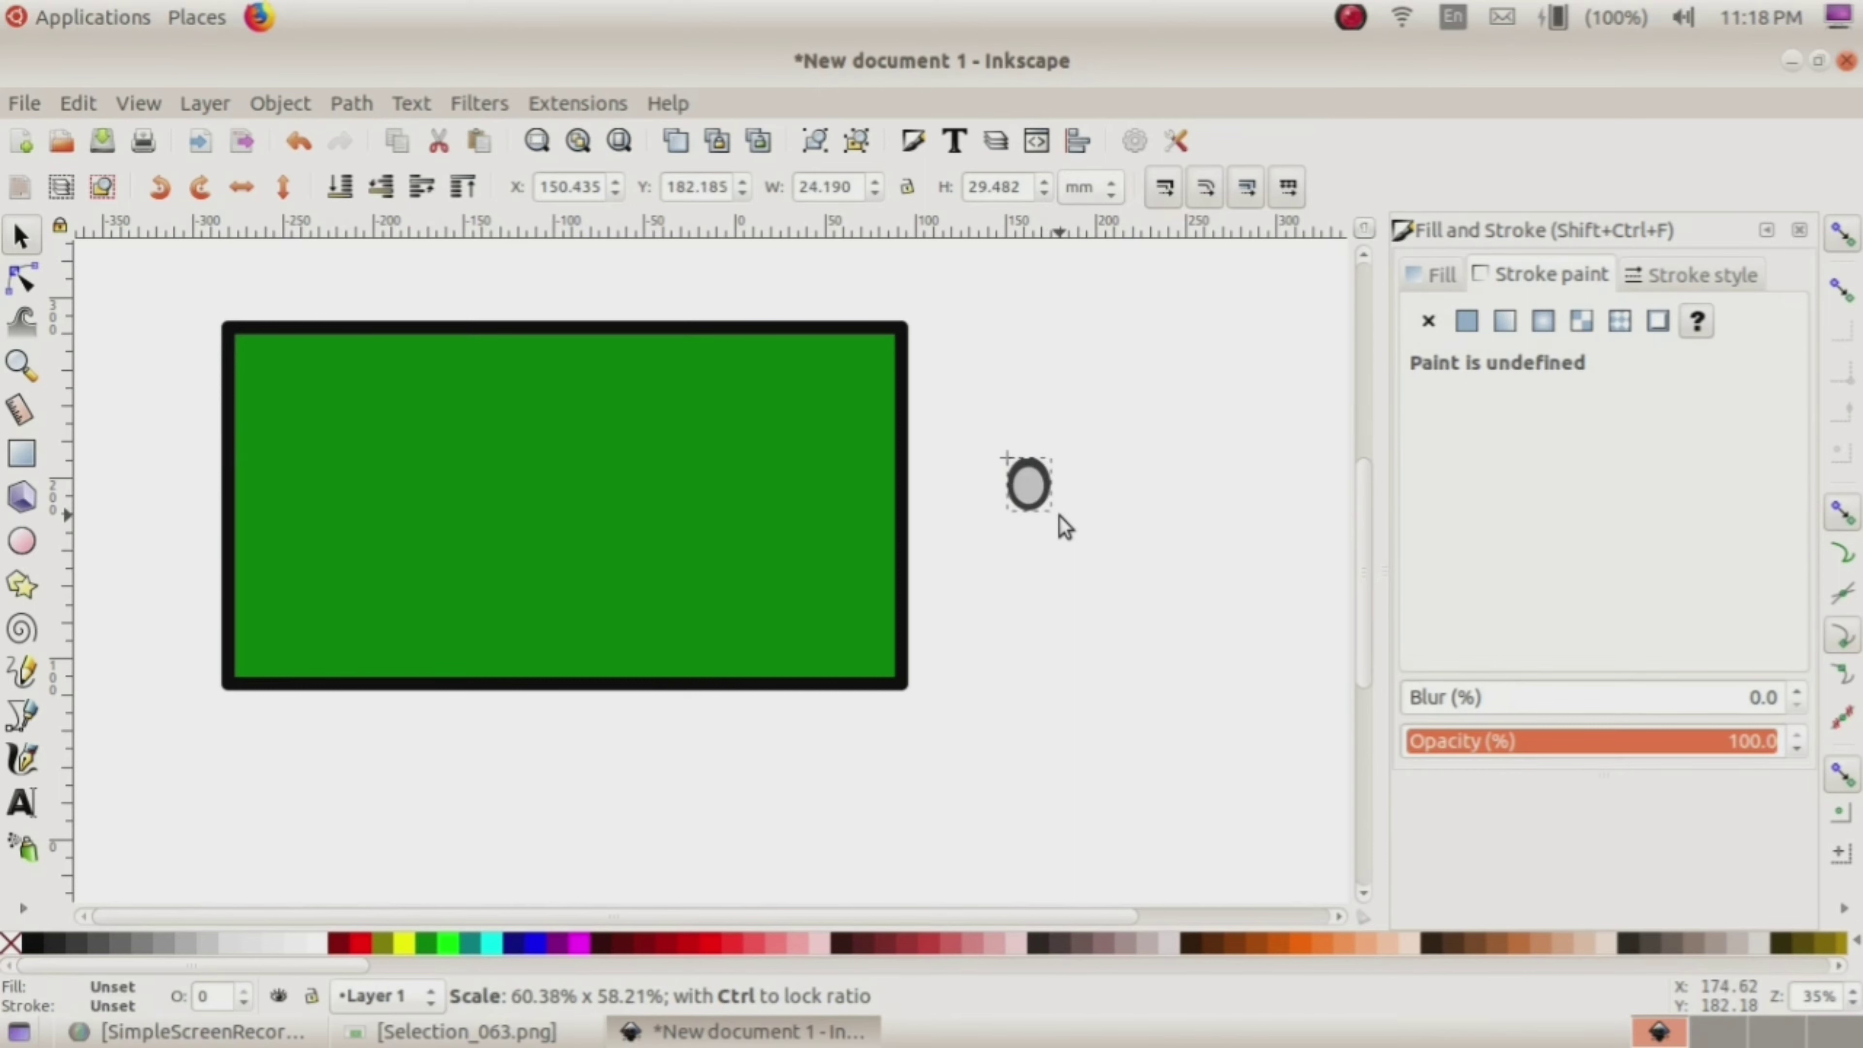
# Step: Duplicate the ring and place both rings on the board's top edge, left and right
pyautogui.rightClick(1026, 497)
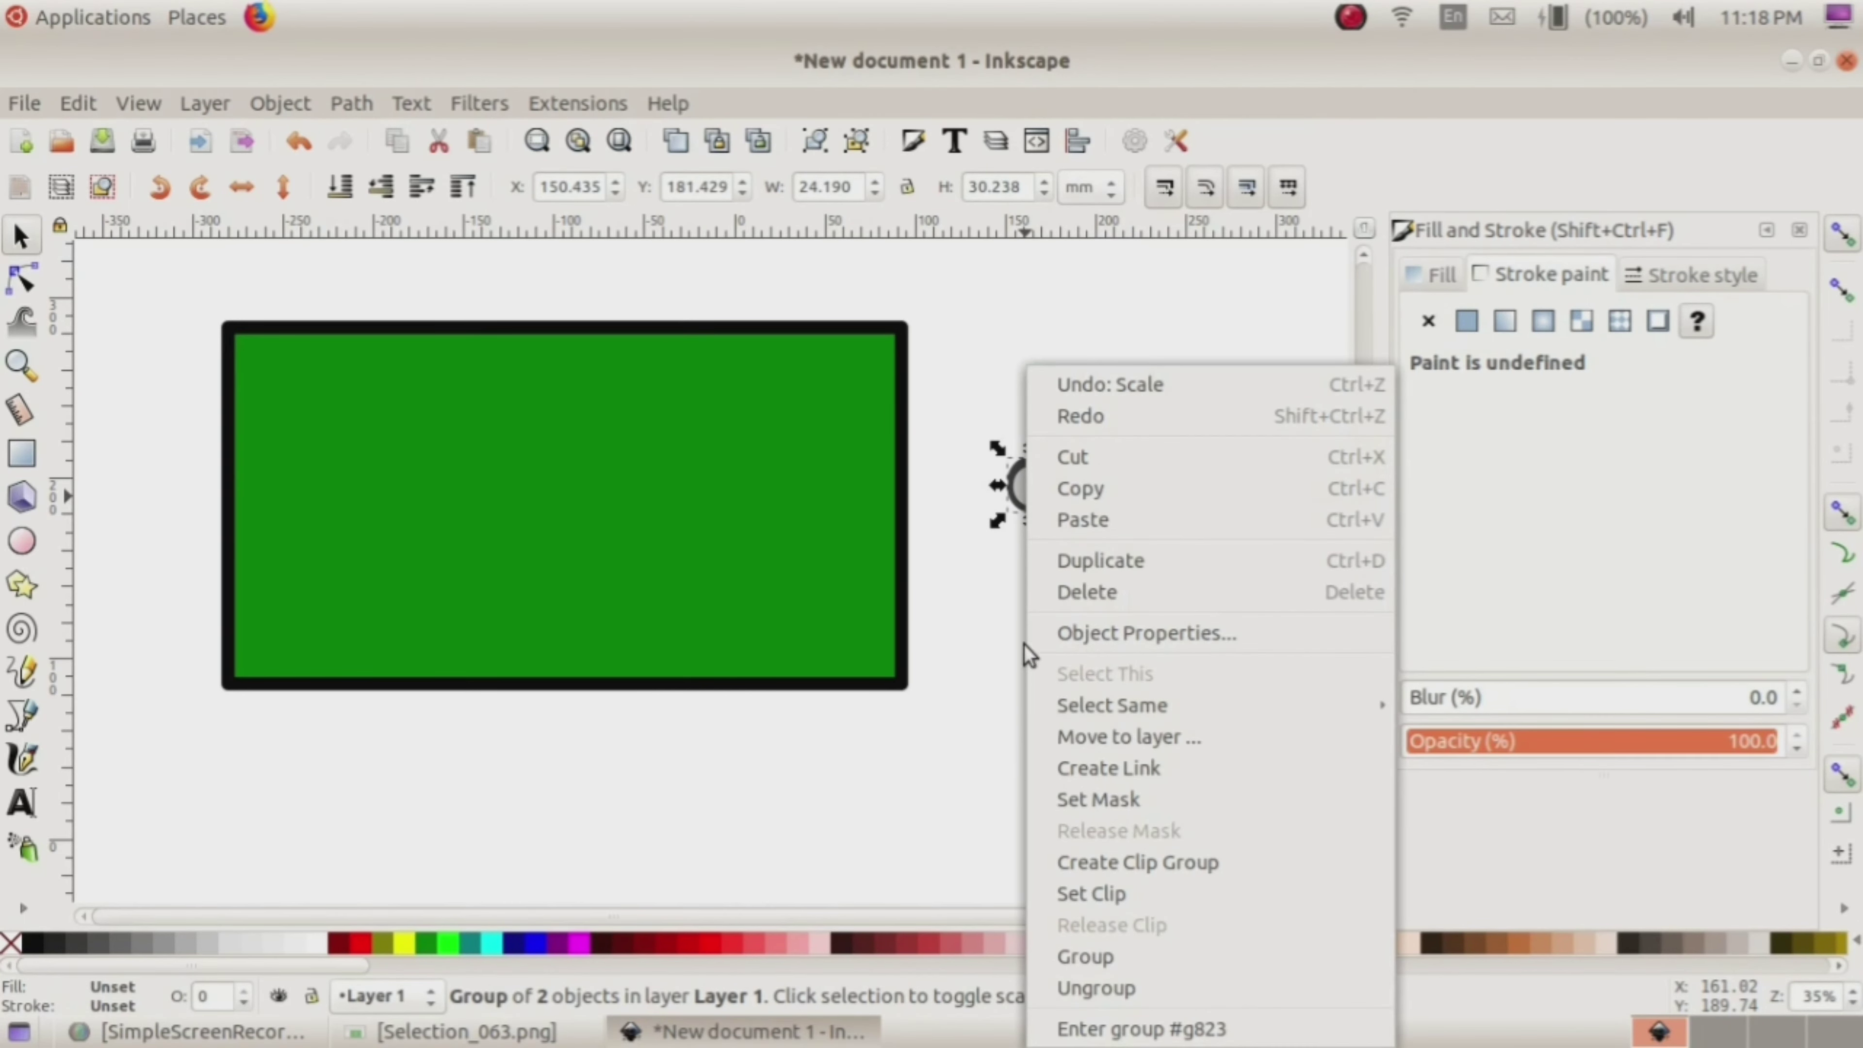
pyautogui.click(1087, 561)
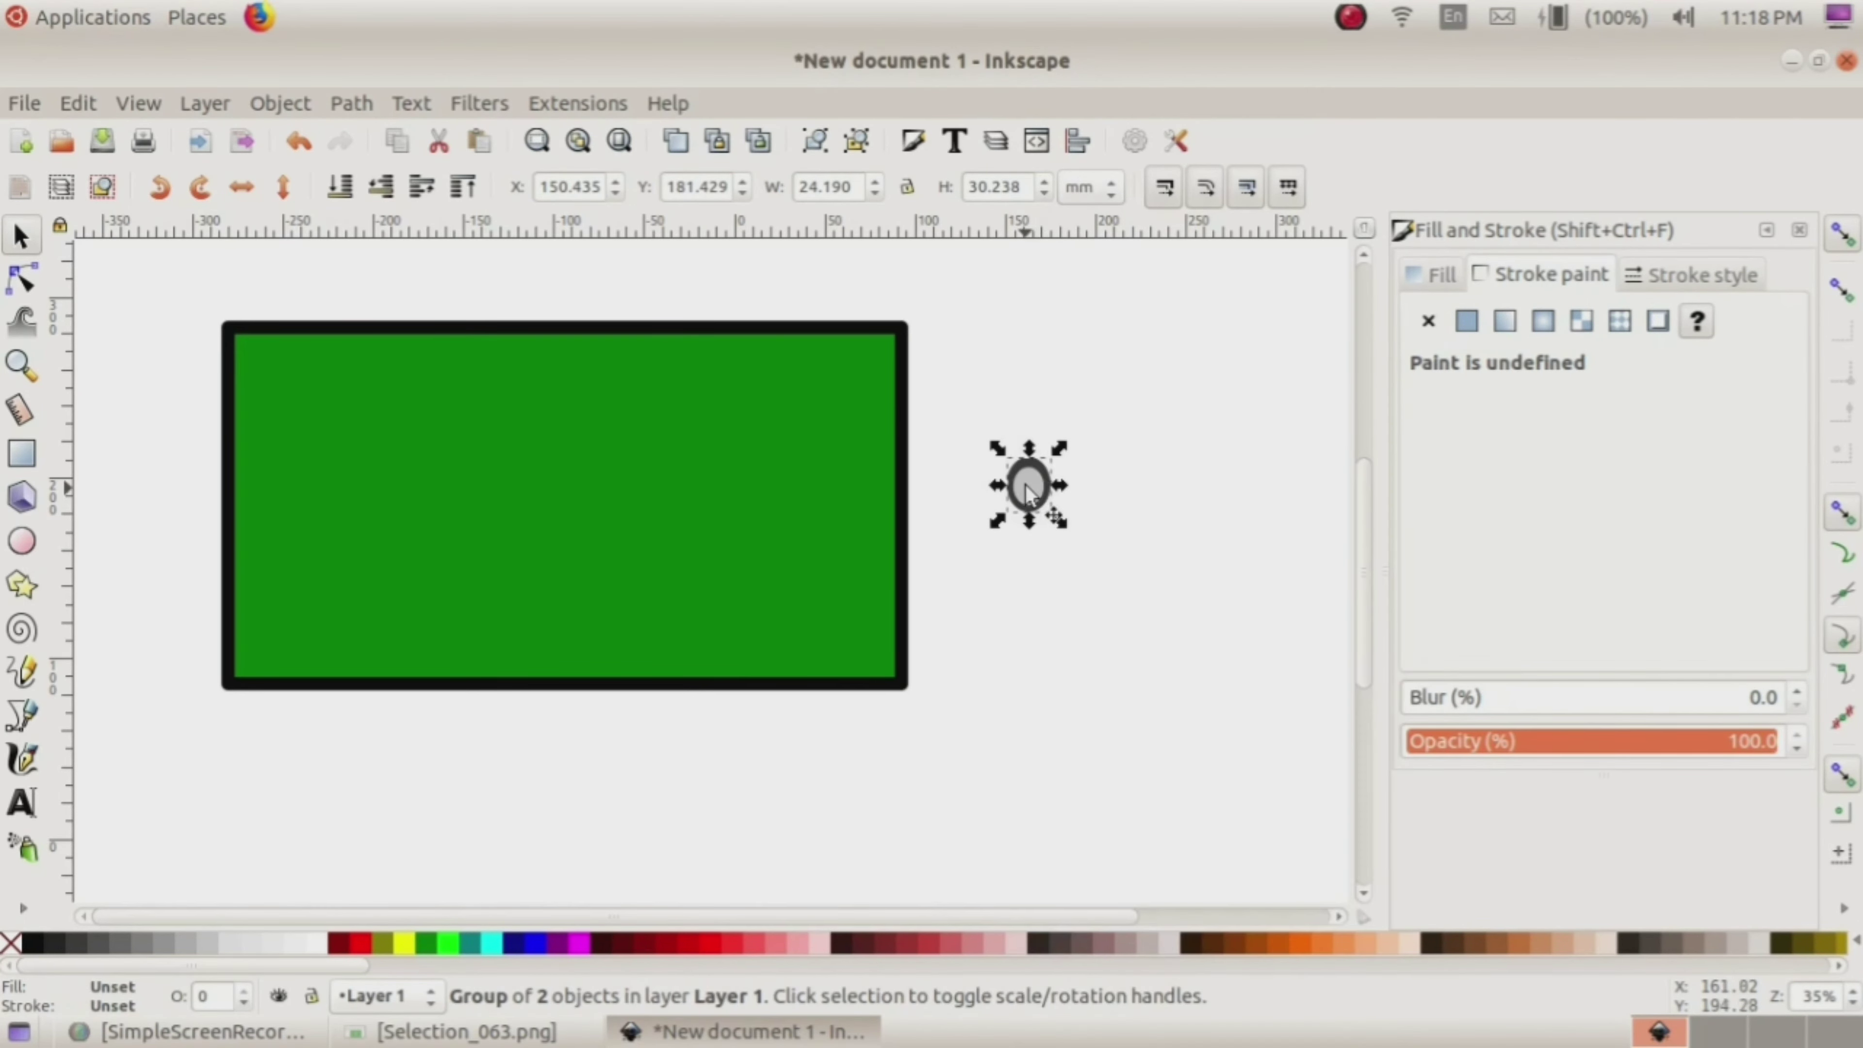
pyautogui.moveTo(1048, 517); pyautogui.dragTo(1170, 530)
pyautogui.moveTo(1029, 486); pyautogui.dragTo(370, 323)
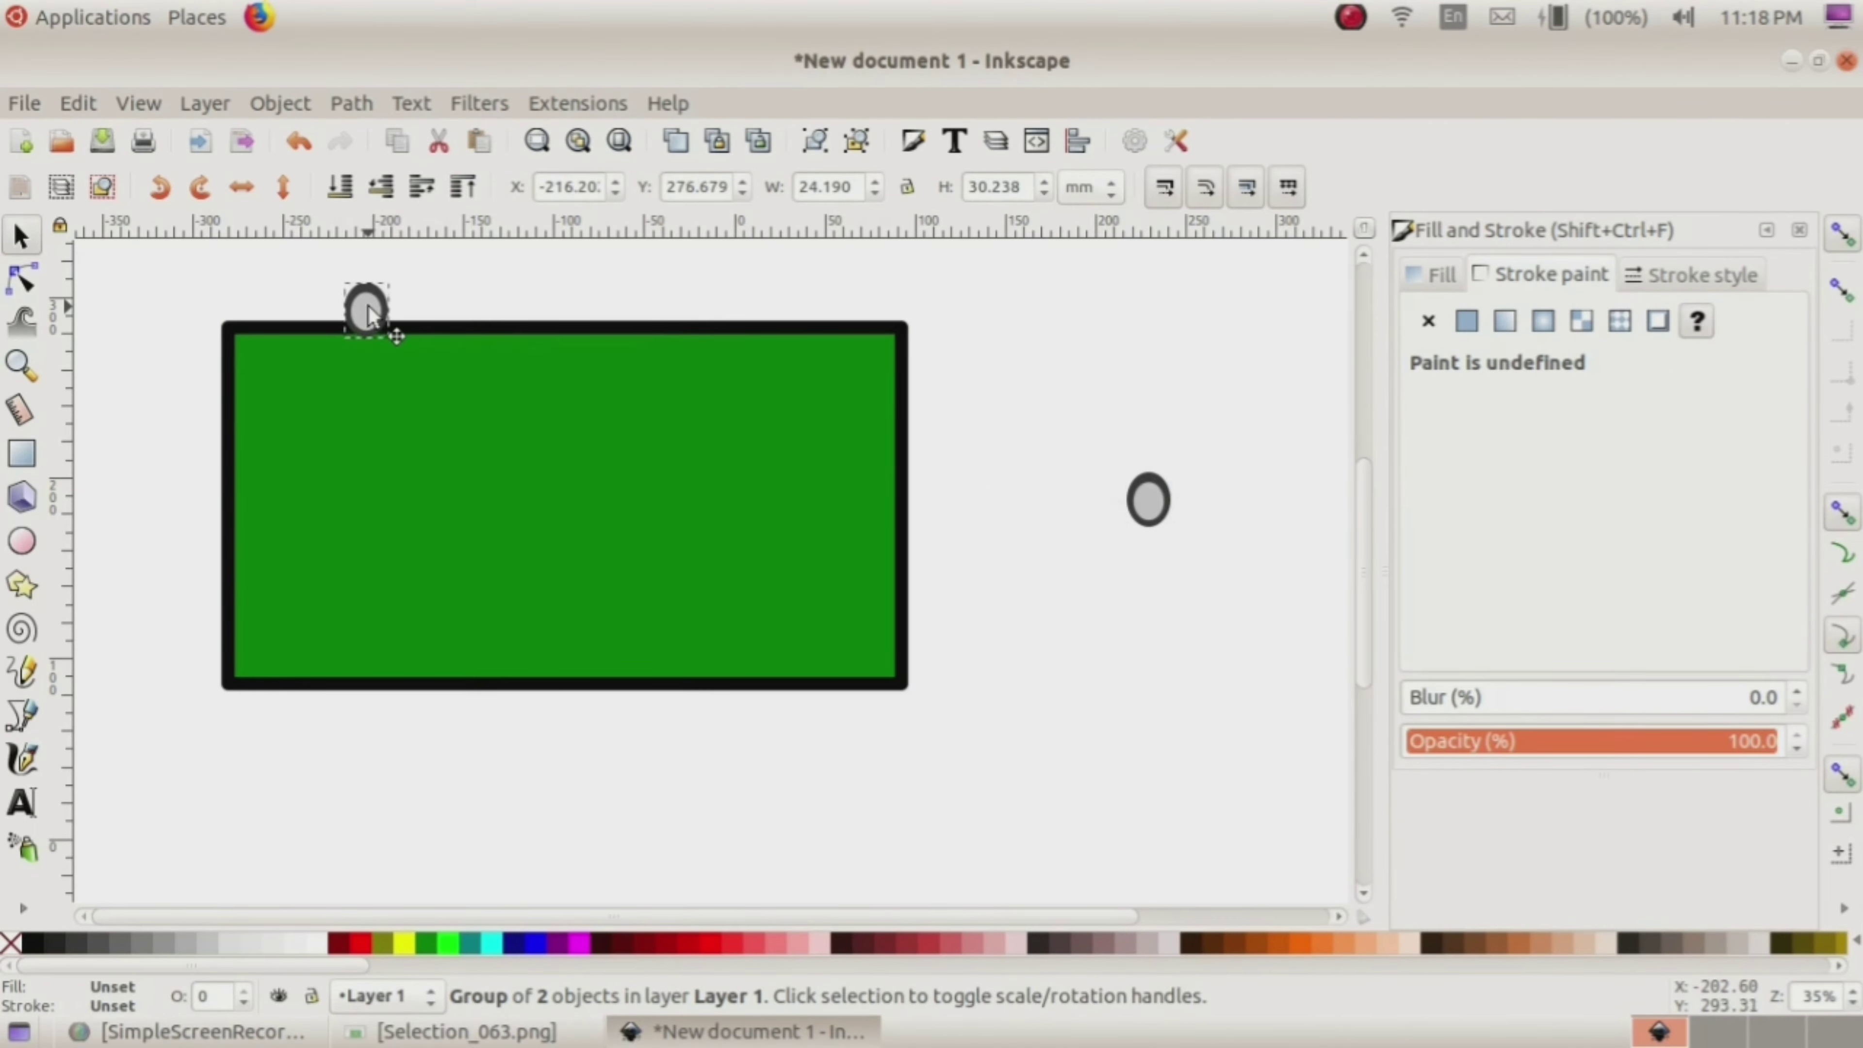
pyautogui.click(1146, 505)
pyautogui.moveTo(1146, 505); pyautogui.dragTo(744, 316)
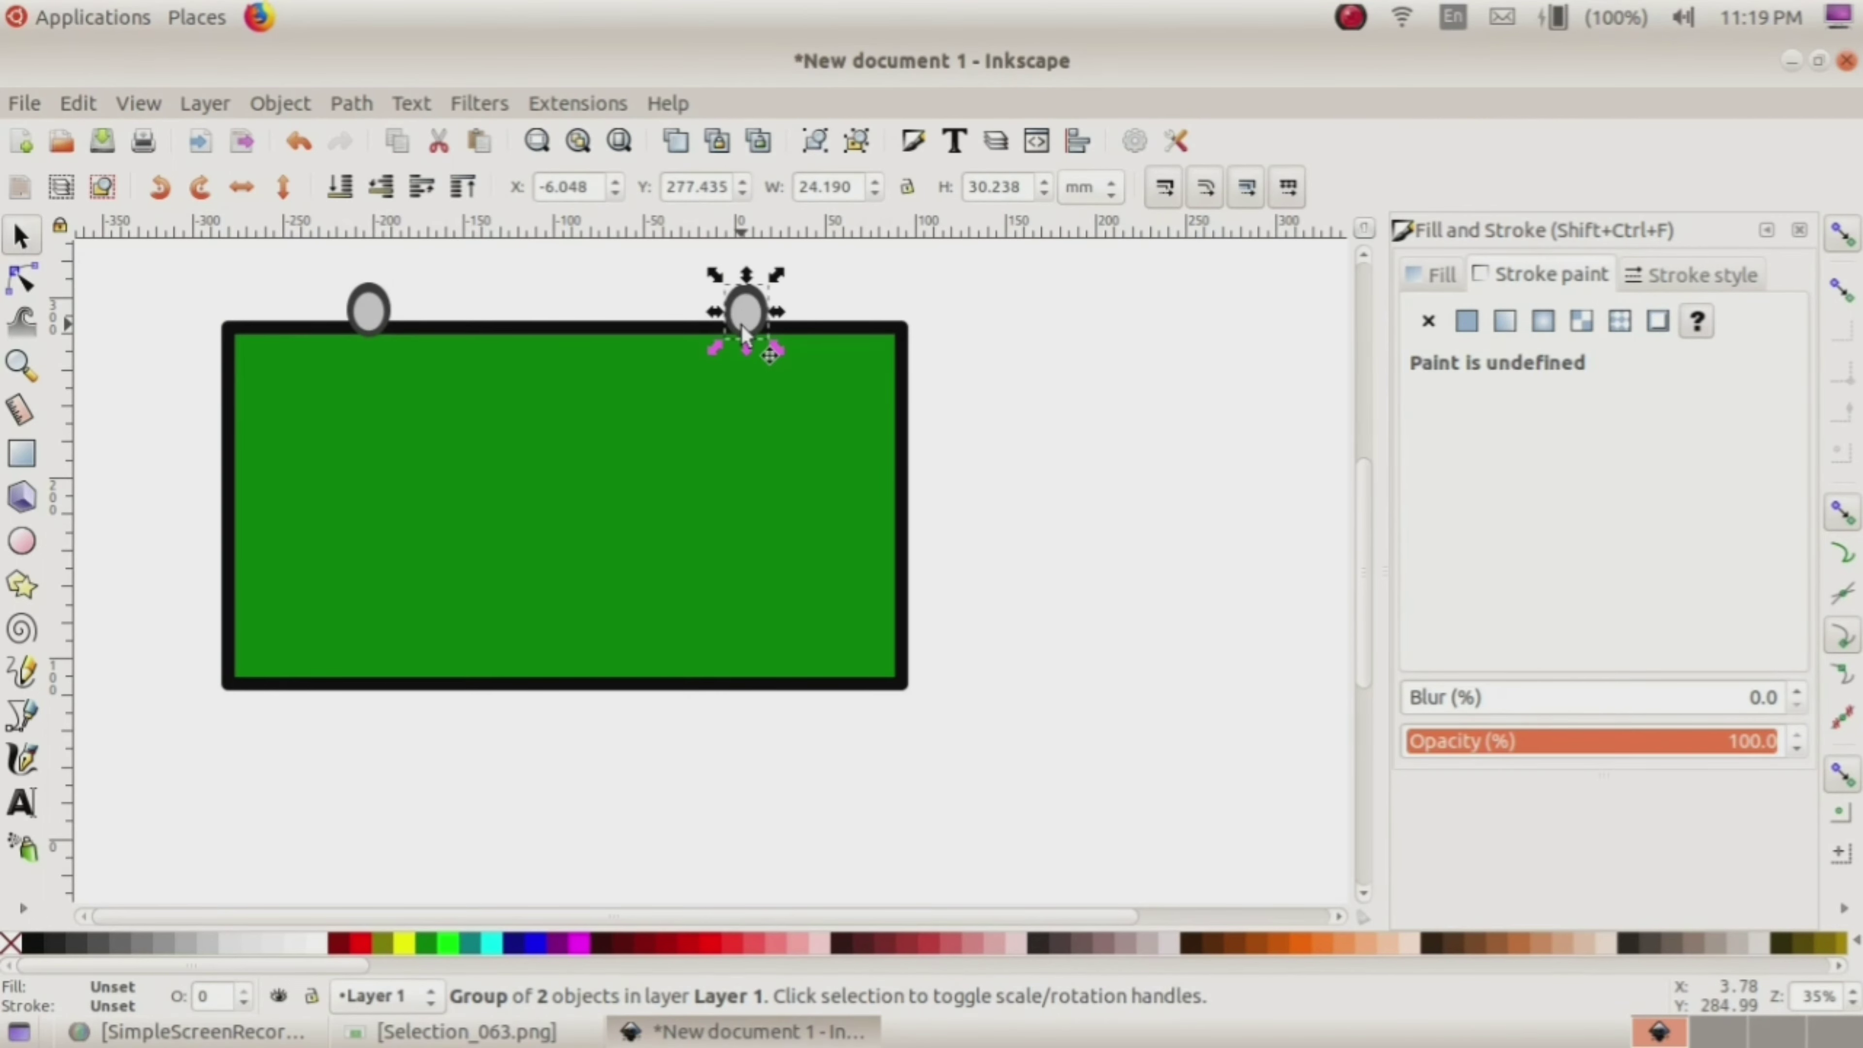
pyautogui.click(518, 1037)
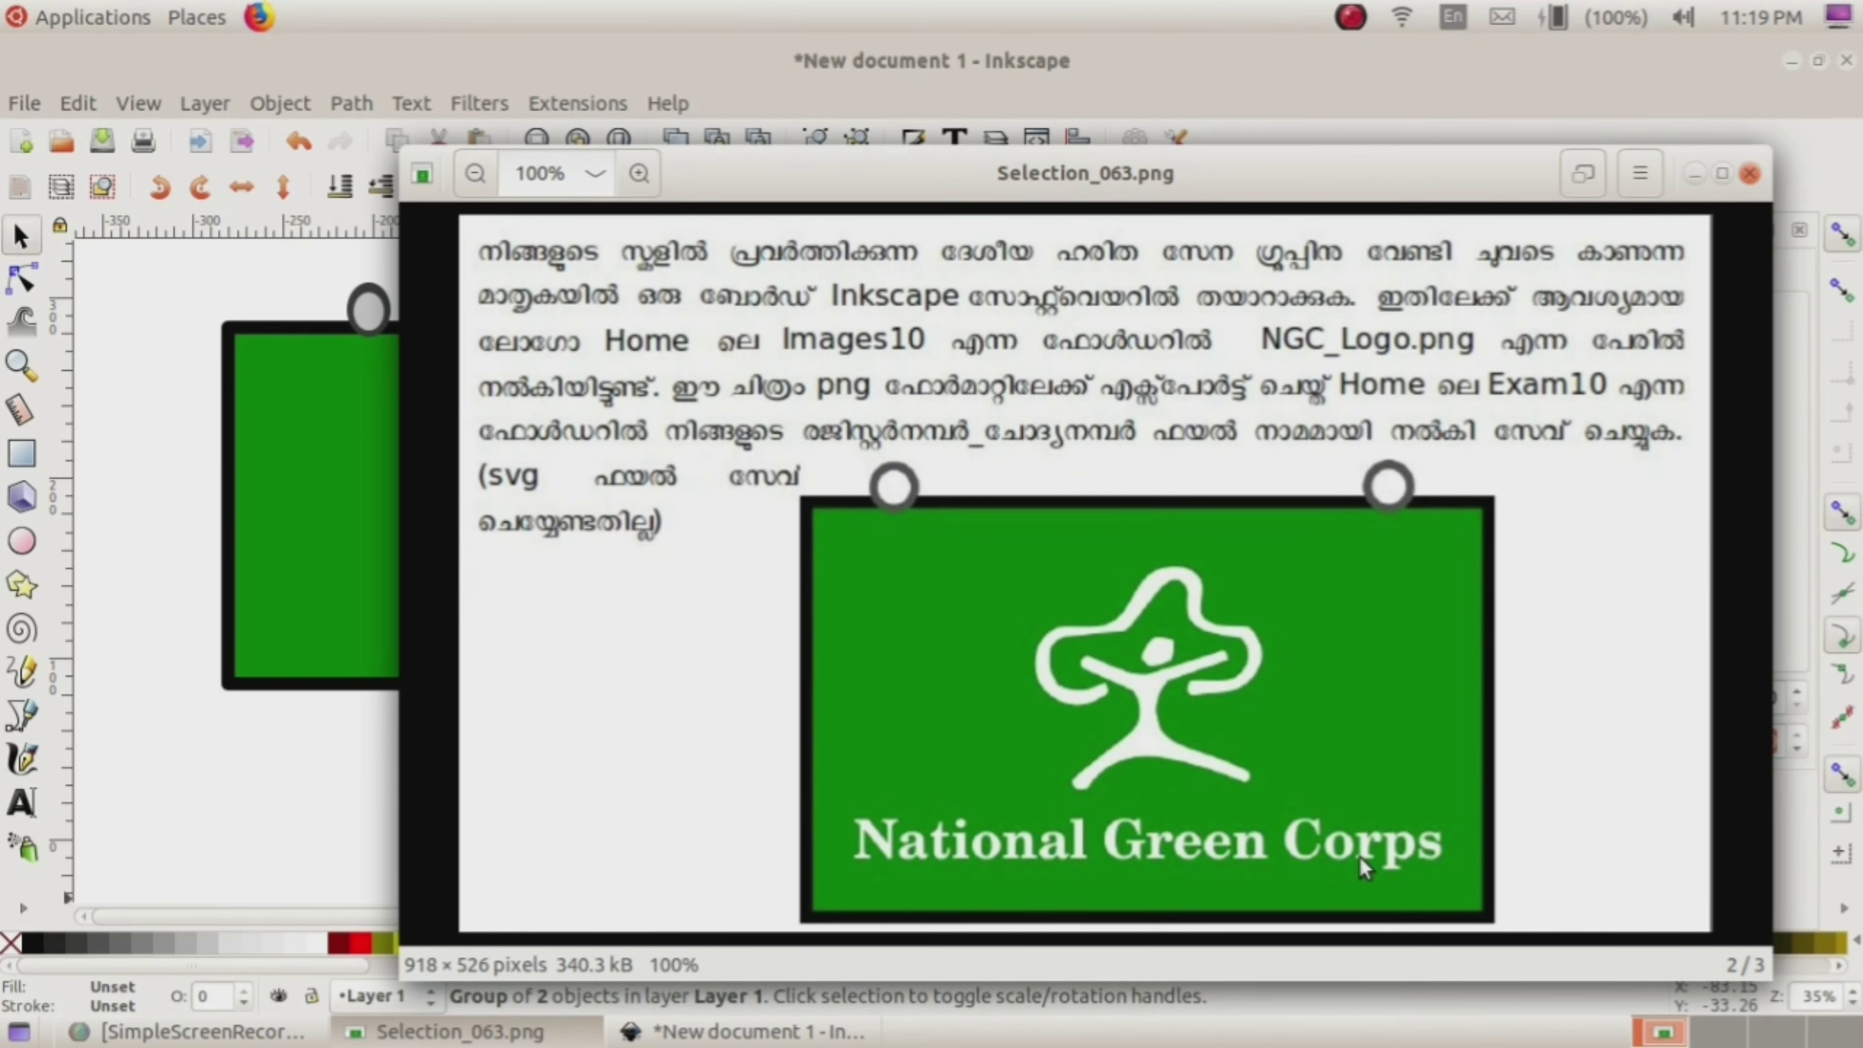
# Step: Make the National Green Corps text bold
pyautogui.click(20, 826)
pyautogui.click(668, 743)
pyautogui.click(526, 1035)
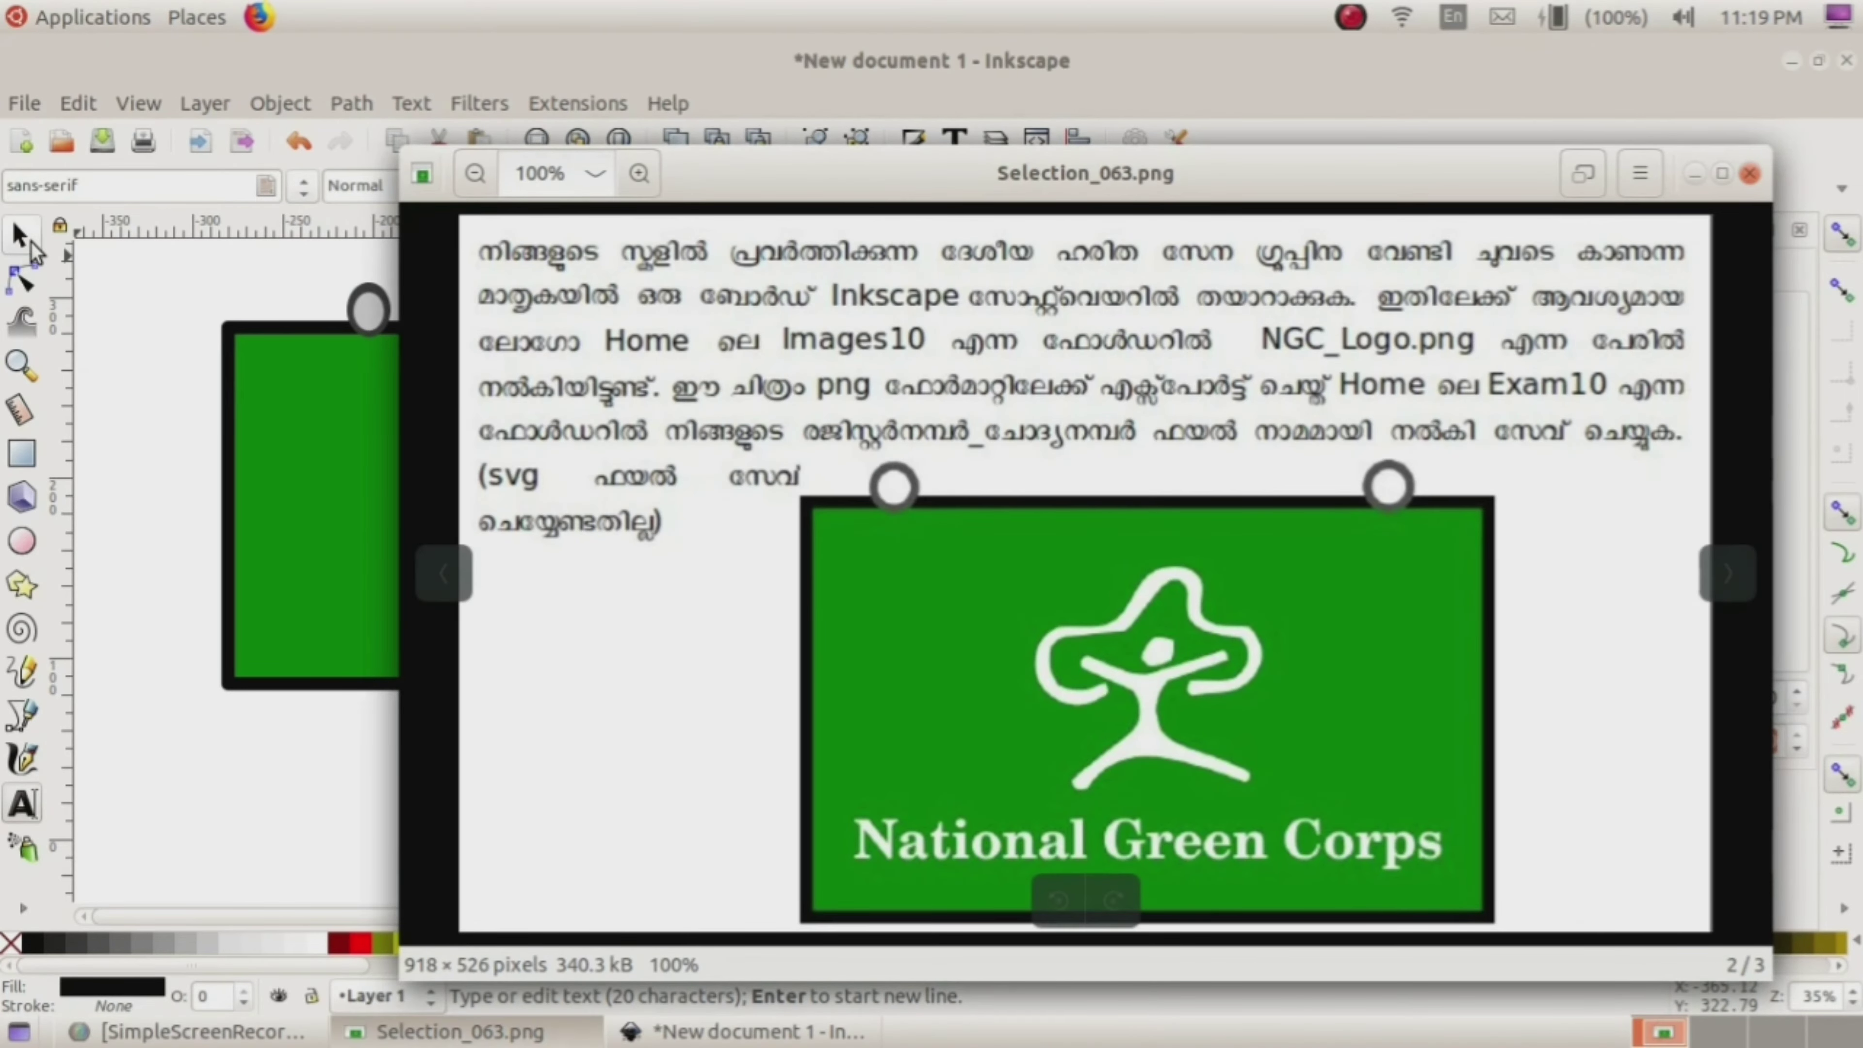
pyautogui.click(20, 241)
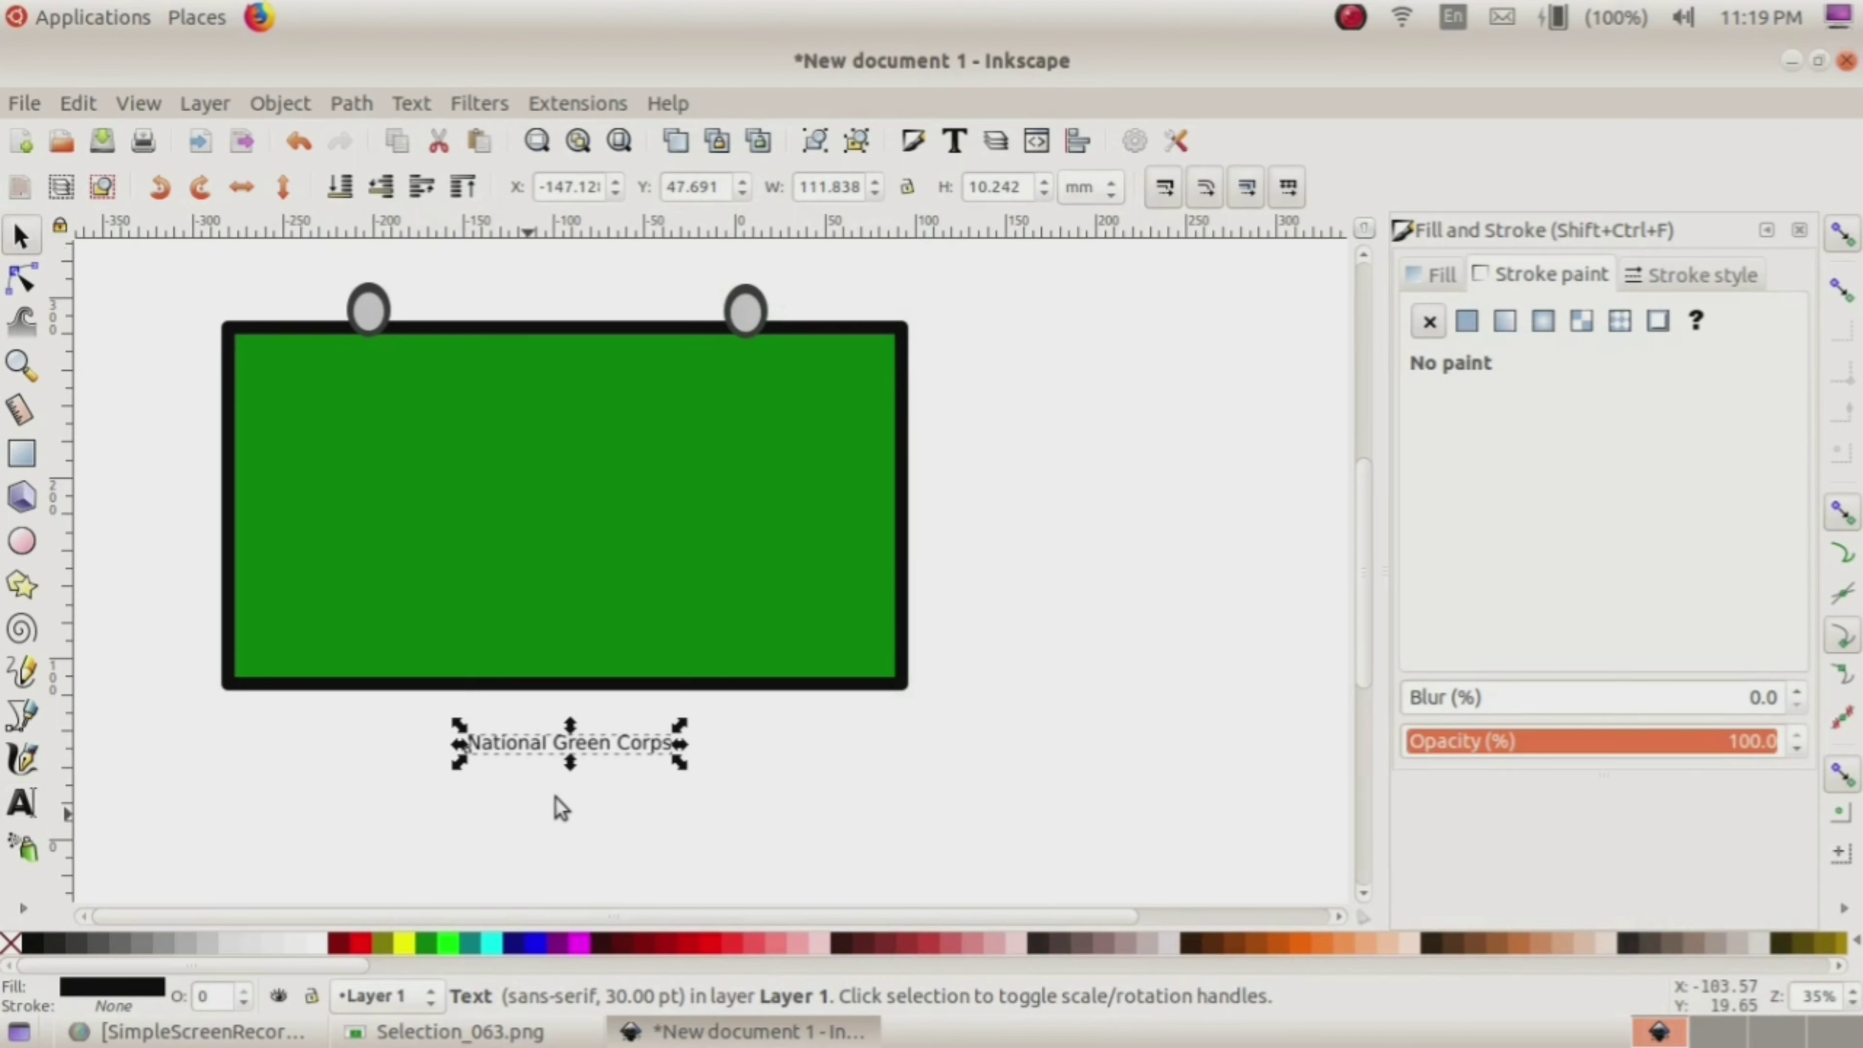
pyautogui.click(623, 752)
pyautogui.press('t')
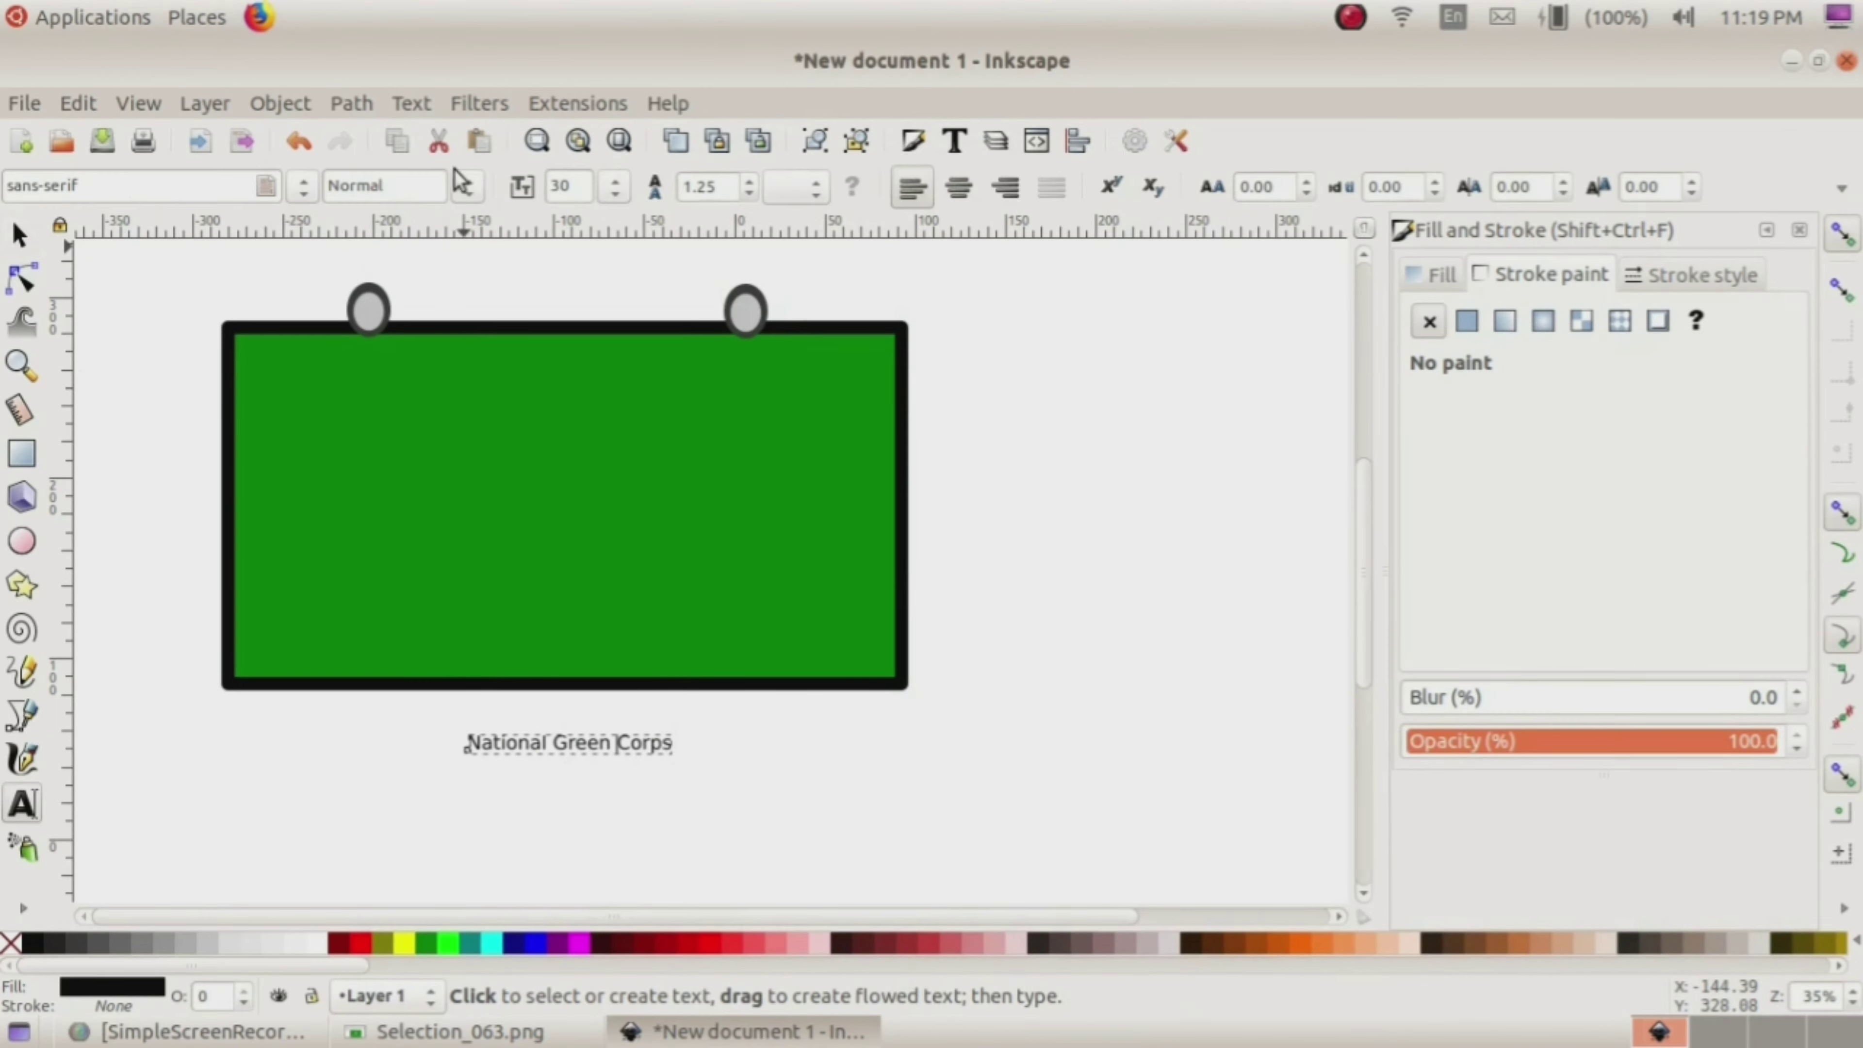
pyautogui.click(469, 188)
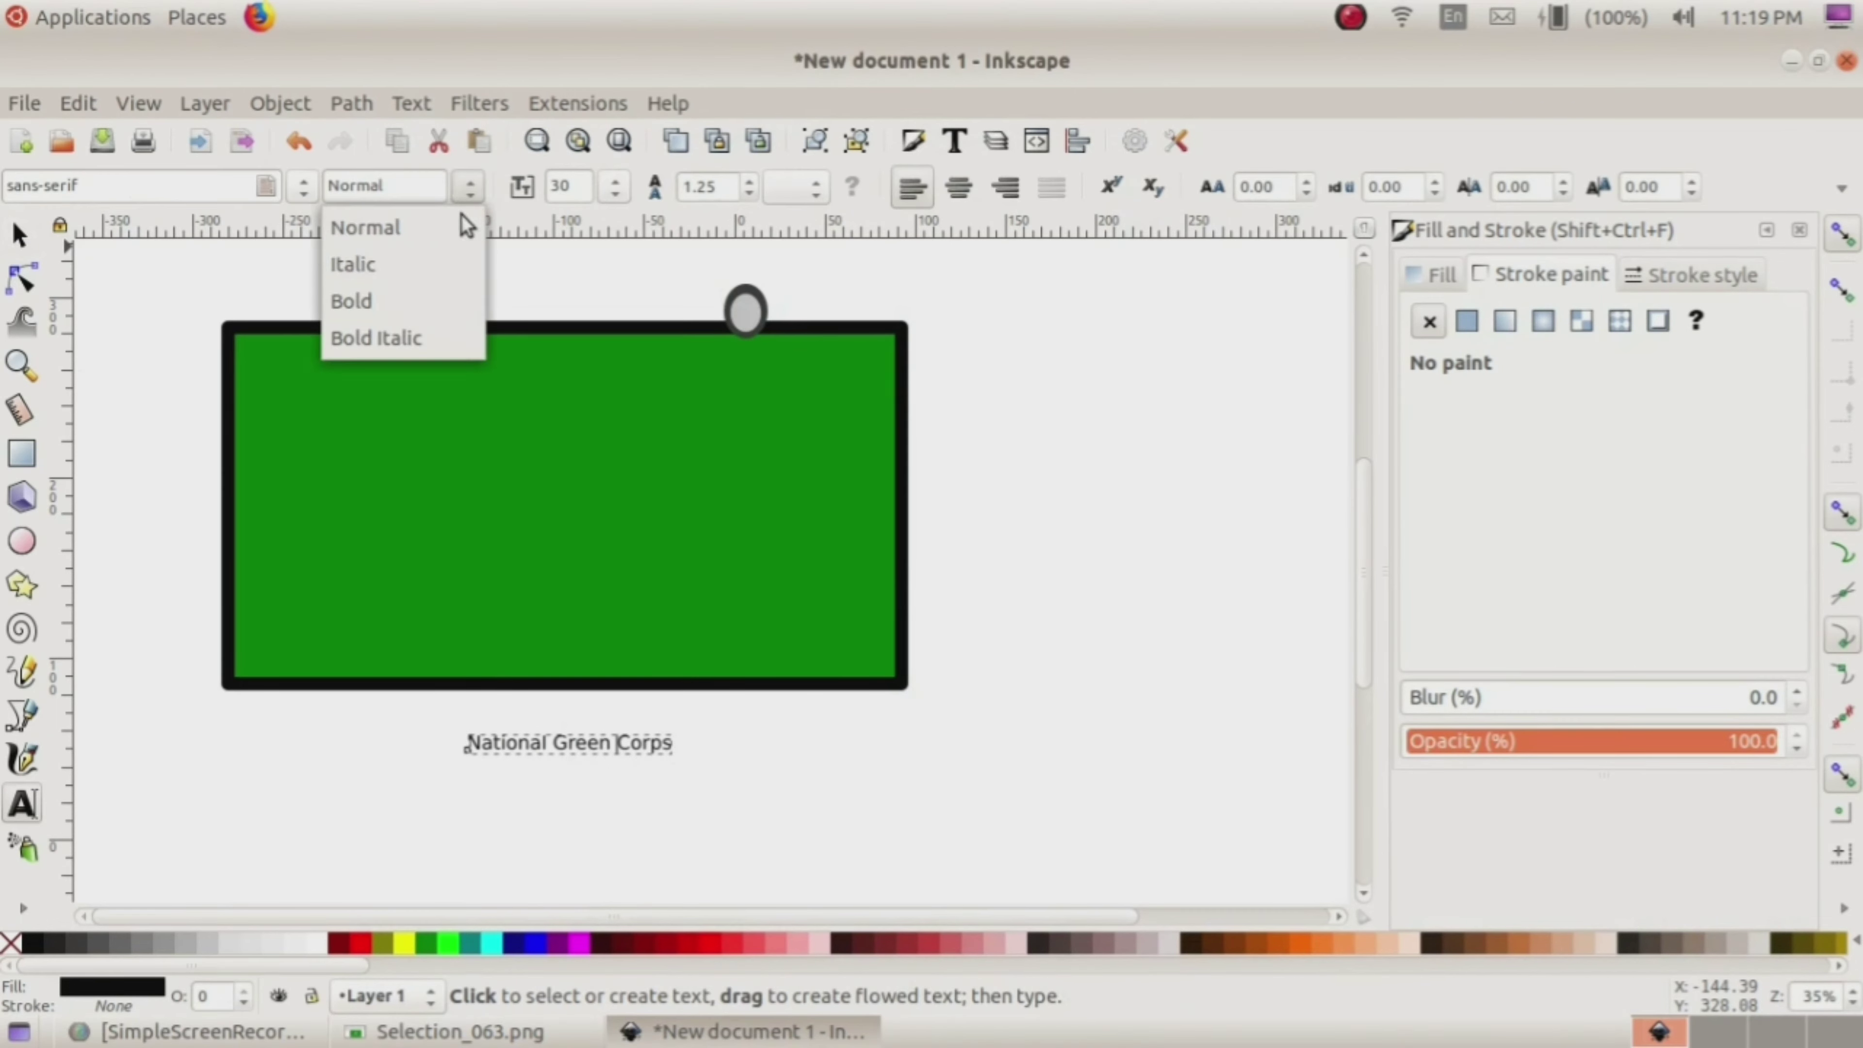
pyautogui.click(404, 321)
# Step: Enlarge the text, move it onto the green board, fill it white and flatten its height
pyautogui.press('F1')
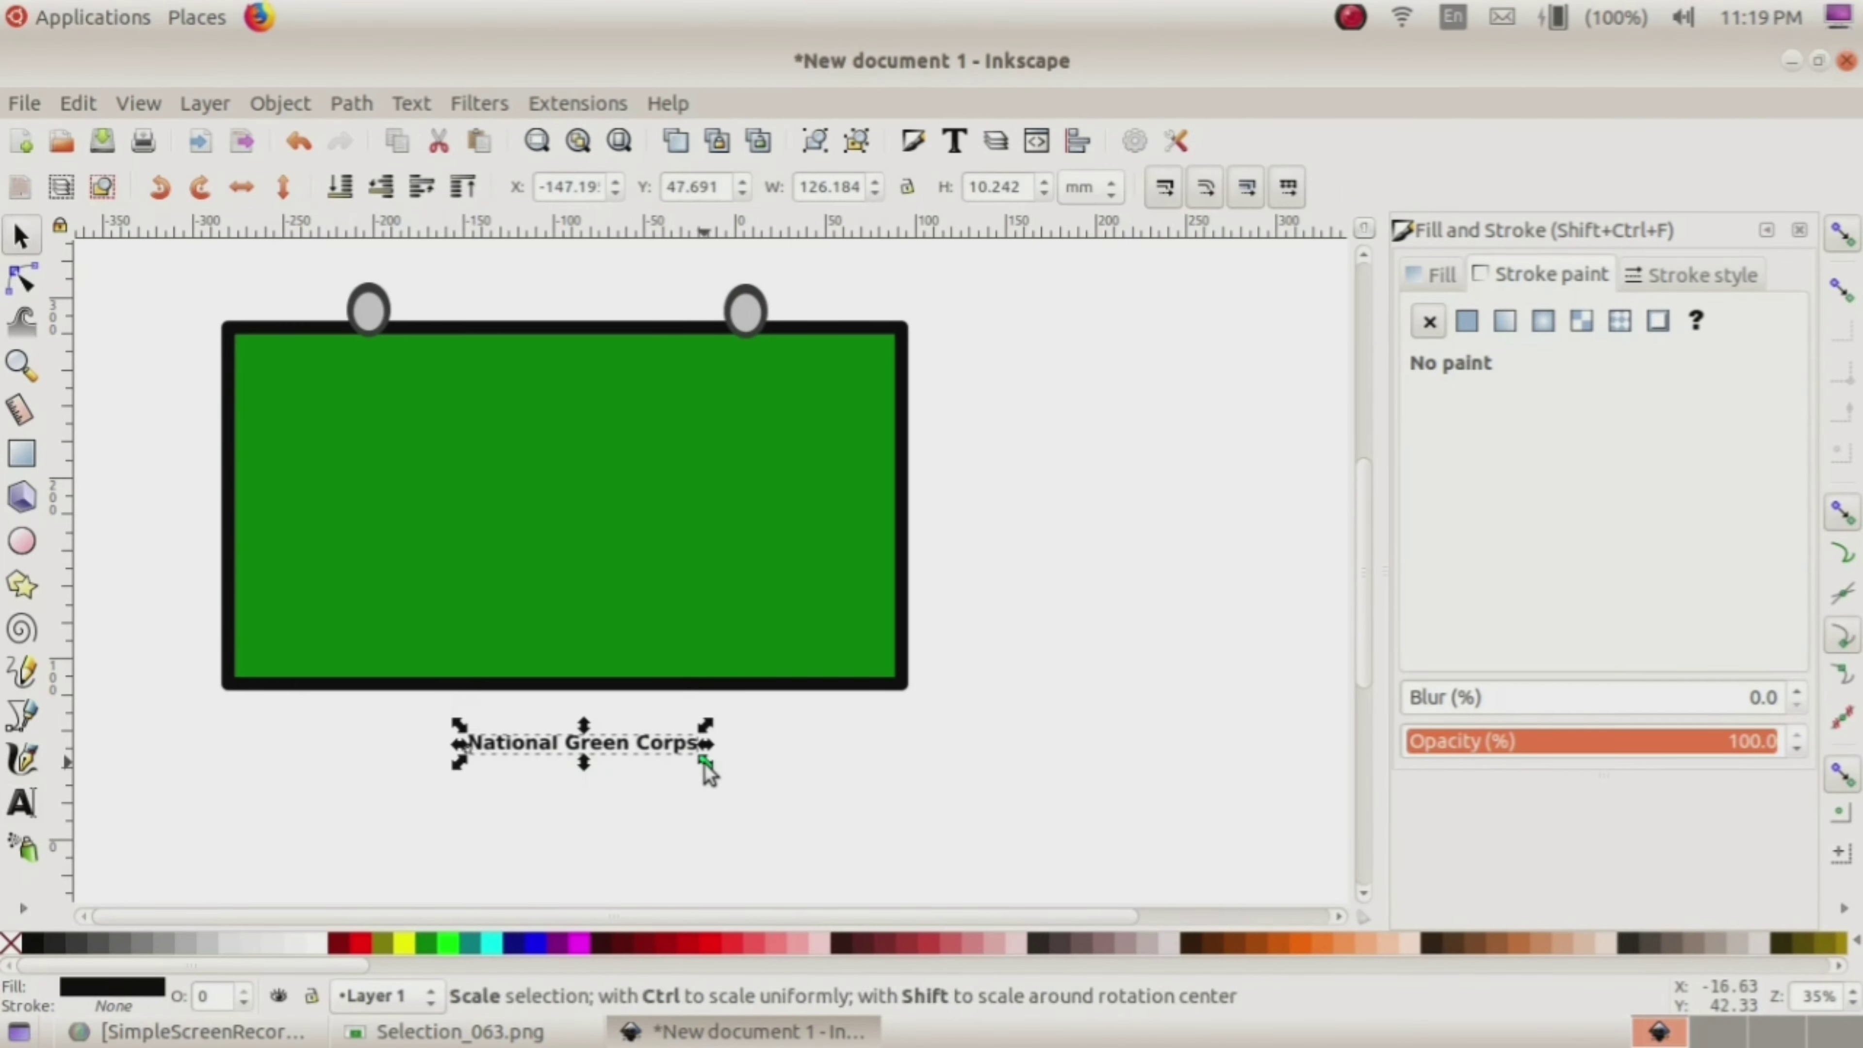
pyautogui.moveTo(704, 763)
pyautogui.mouseDown()
pyautogui.moveTo(807, 844)
pyautogui.moveTo(858, 852)
pyautogui.mouseUp()
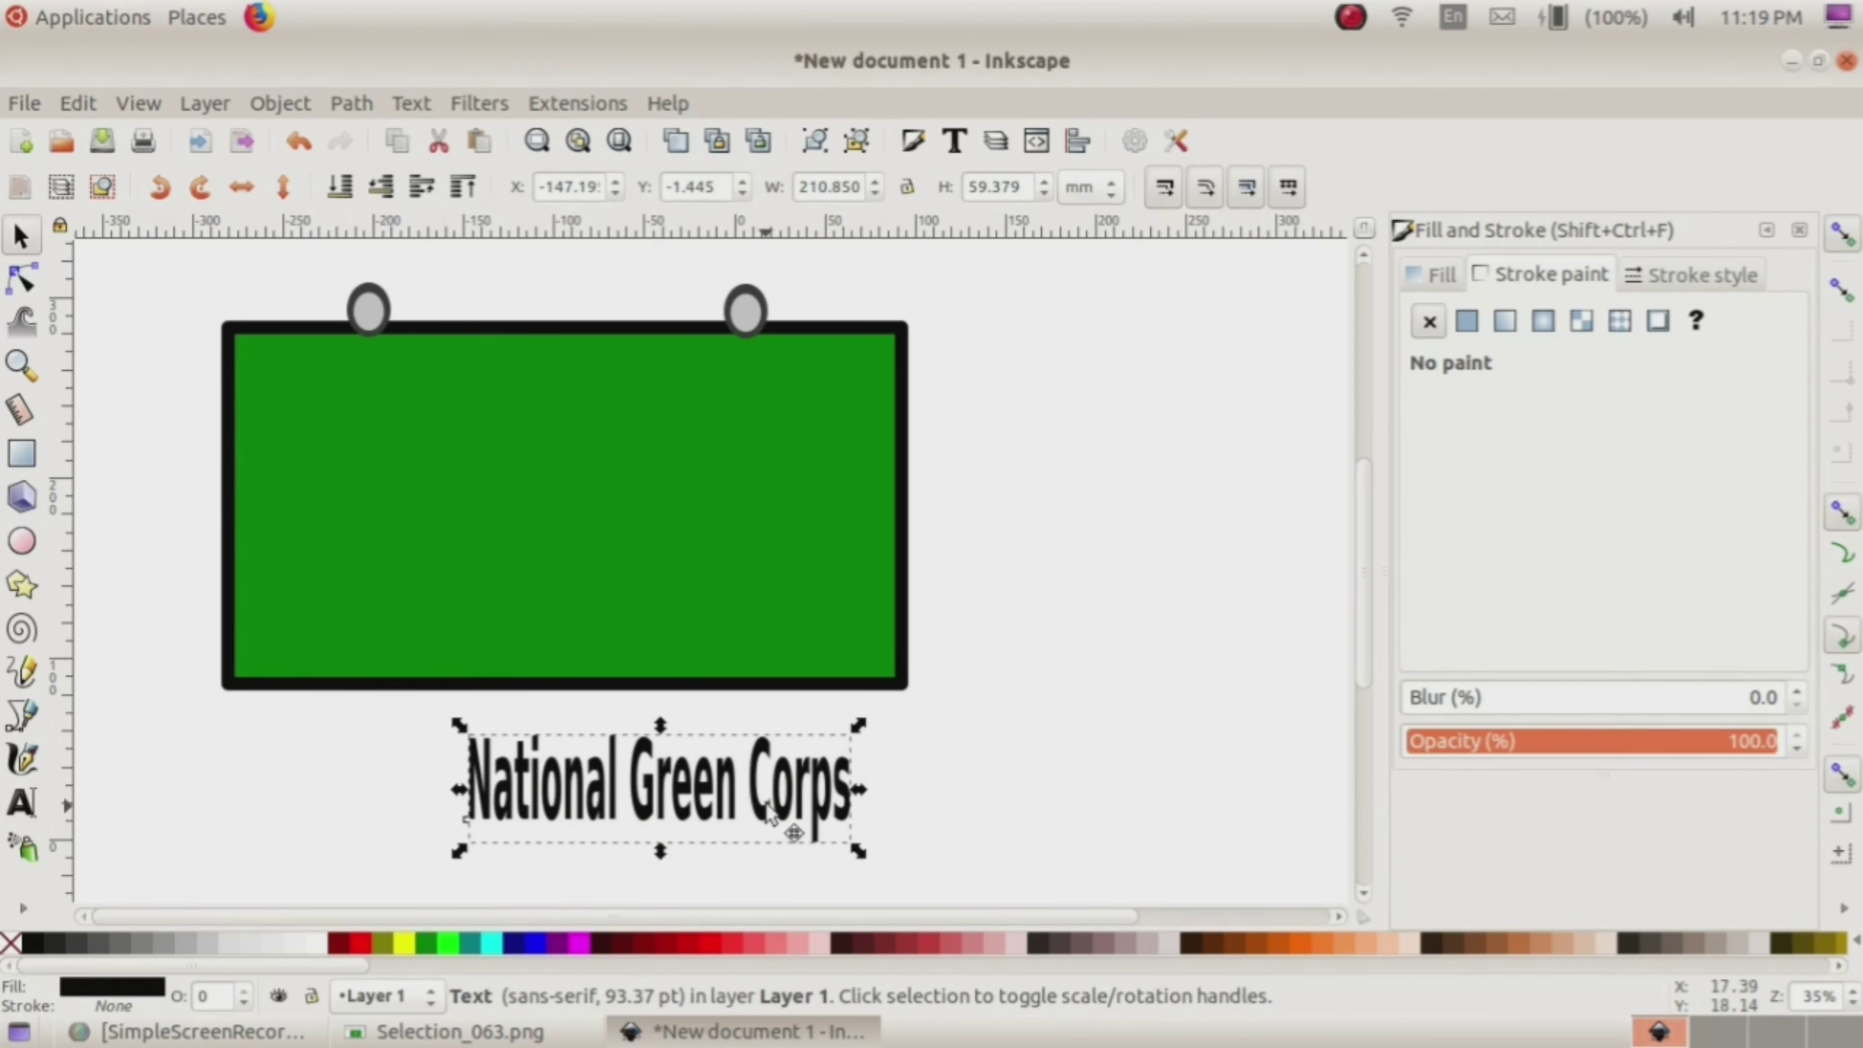
pyautogui.moveTo(770, 811); pyautogui.dragTo(639, 580)
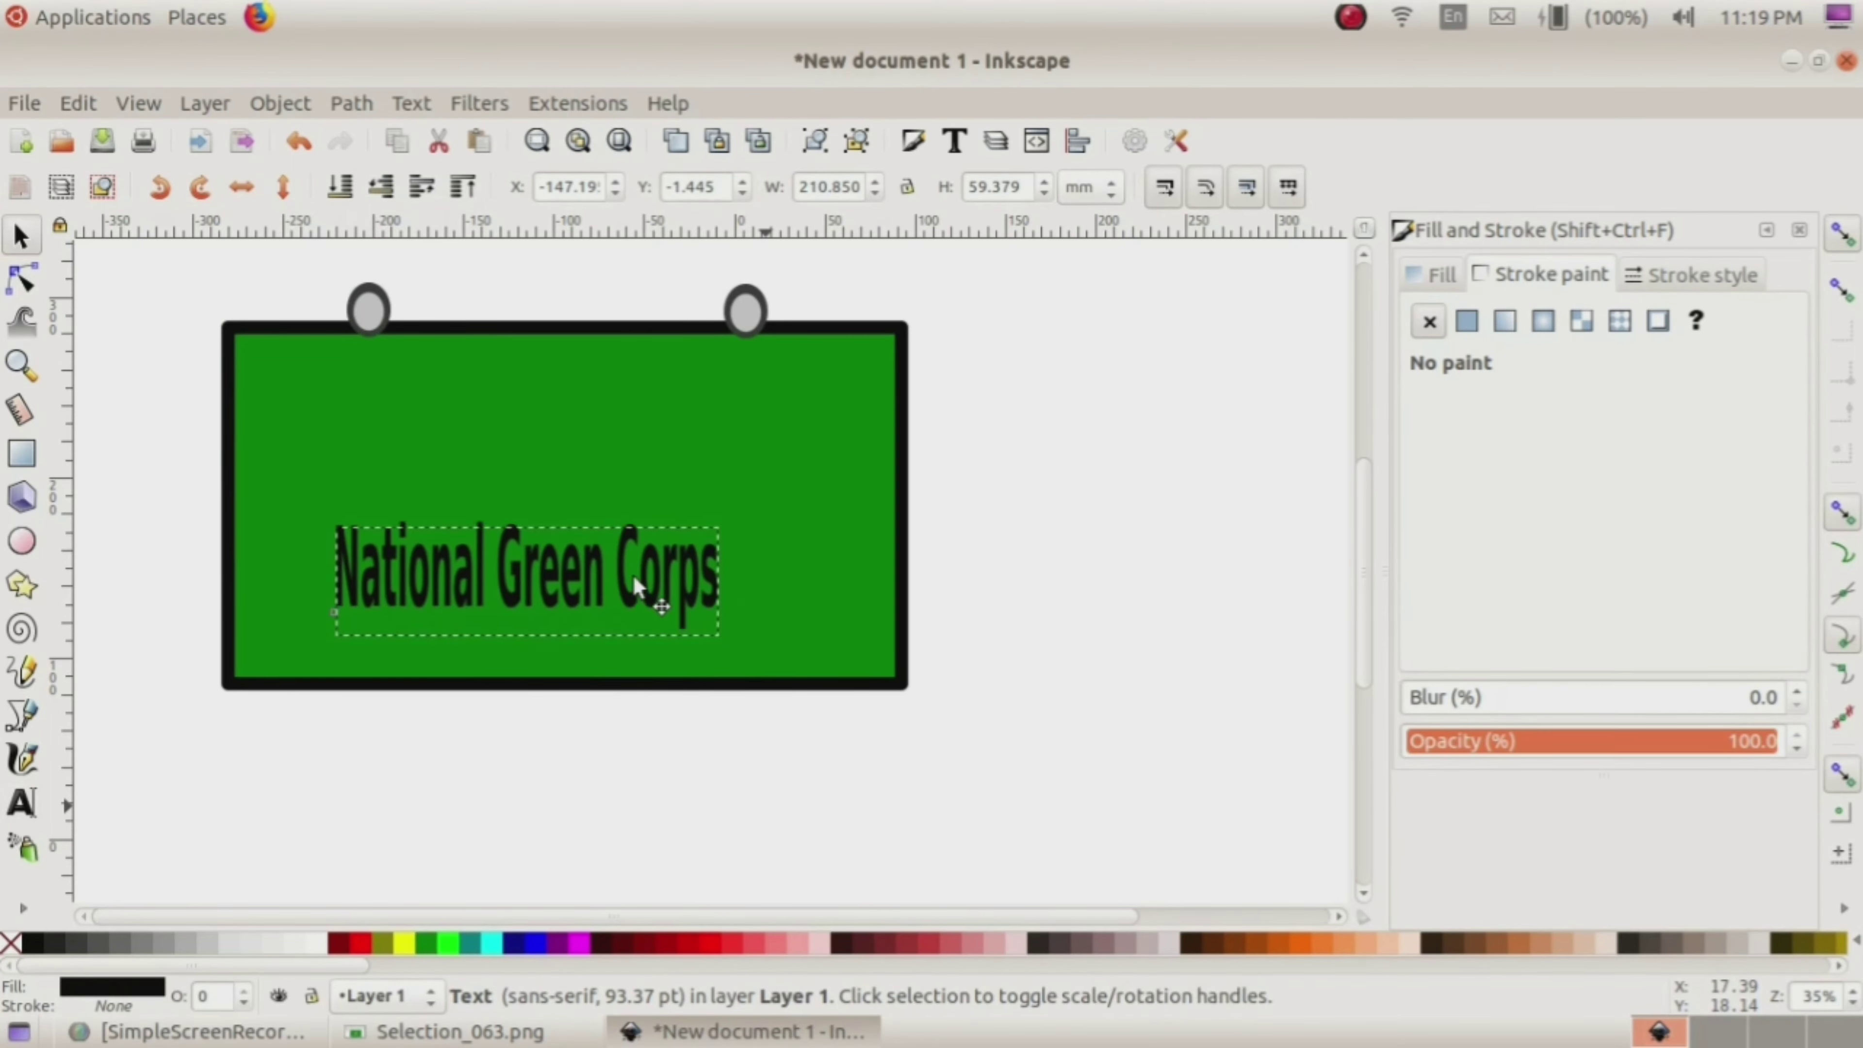
pyautogui.click(318, 943)
pyautogui.moveTo(728, 616)
pyautogui.mouseDown()
pyautogui.moveTo(725, 575)
pyautogui.moveTo(695, 585)
pyautogui.mouseUp()
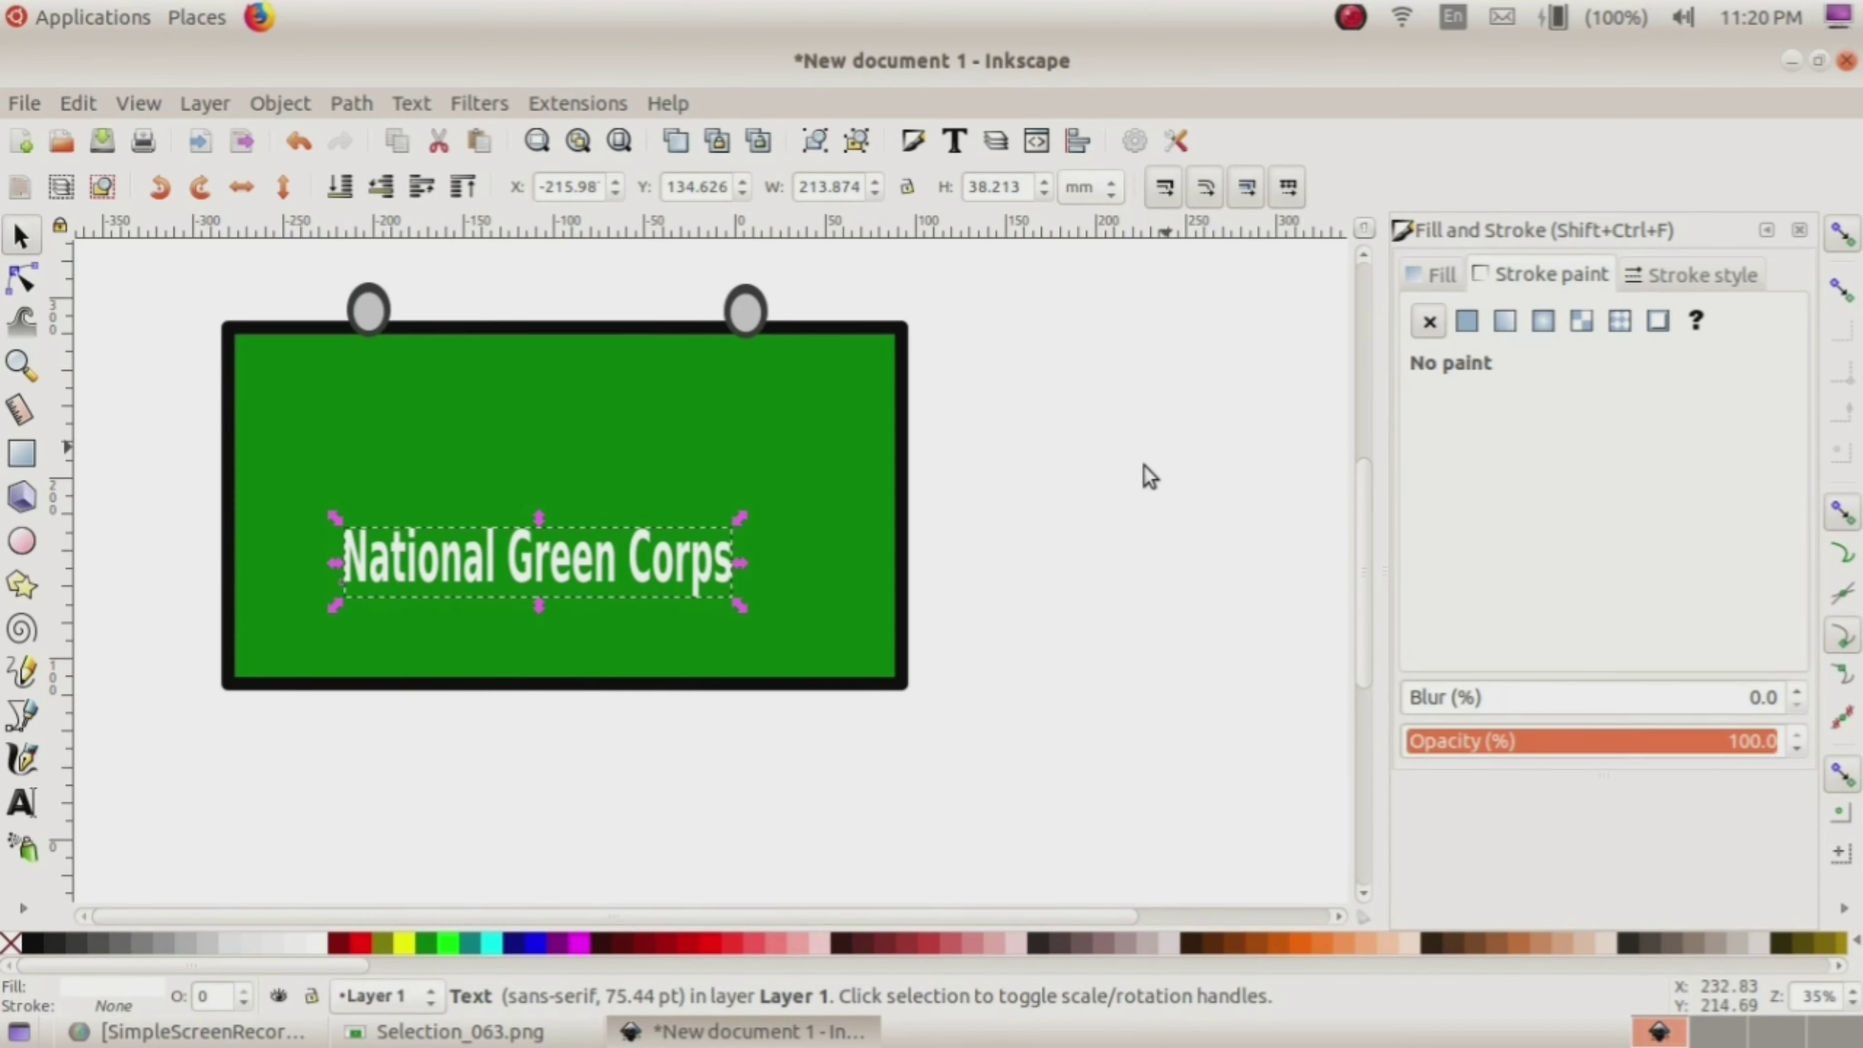
pyautogui.click(1111, 528)
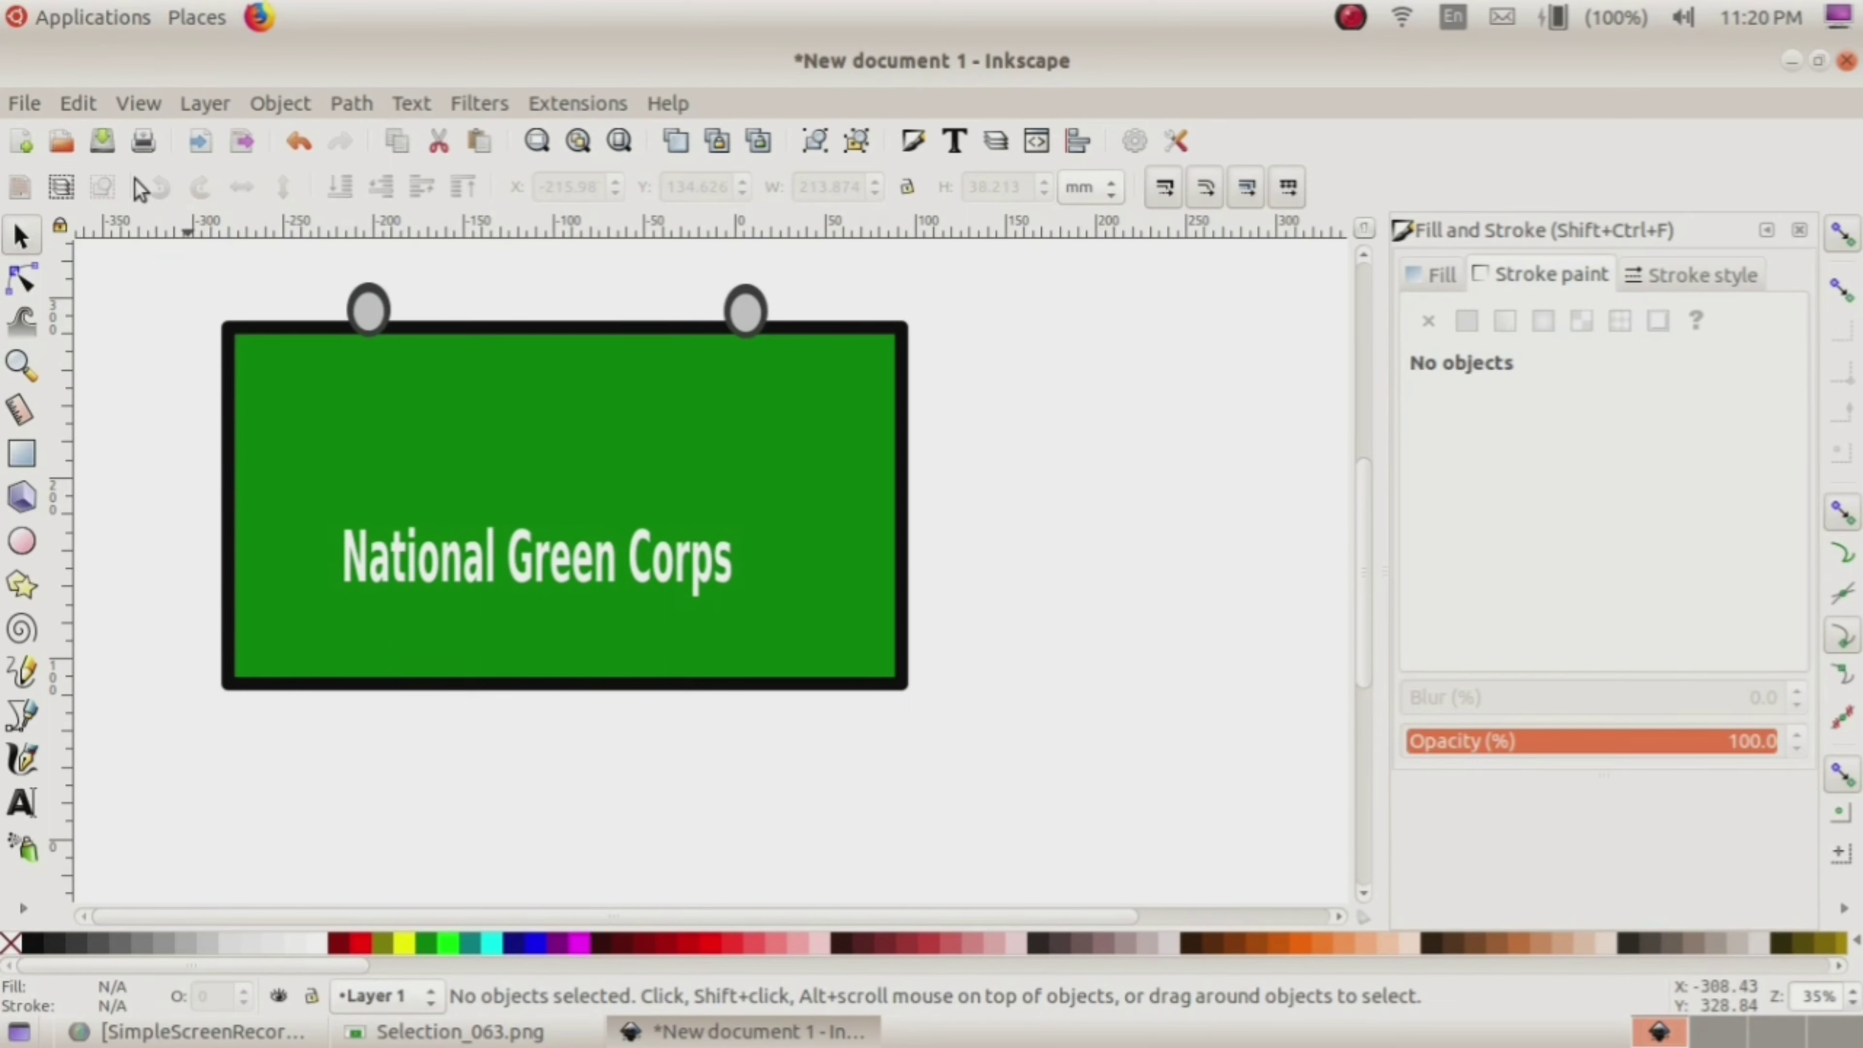
# Step: Import NGC_Logo.png from the mes/Images10 folder, embedding the image
pyautogui.click(24, 102)
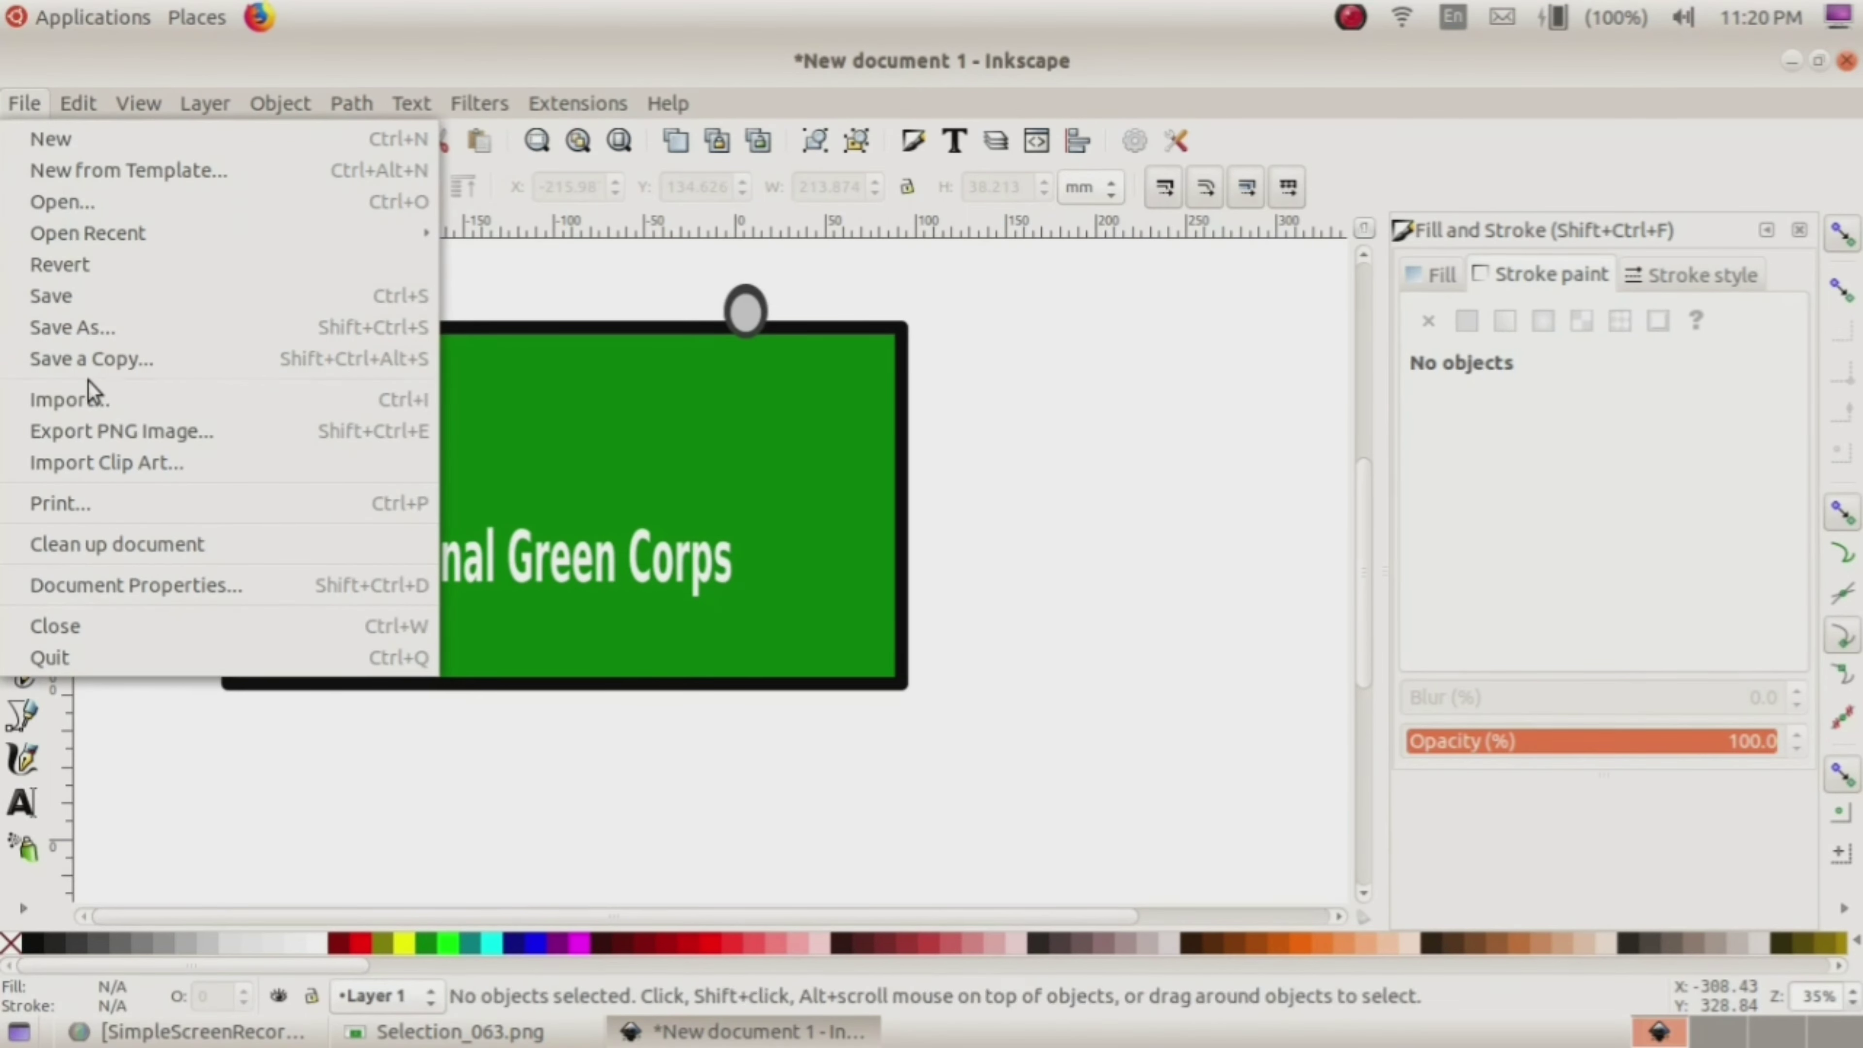
pyautogui.click(83, 399)
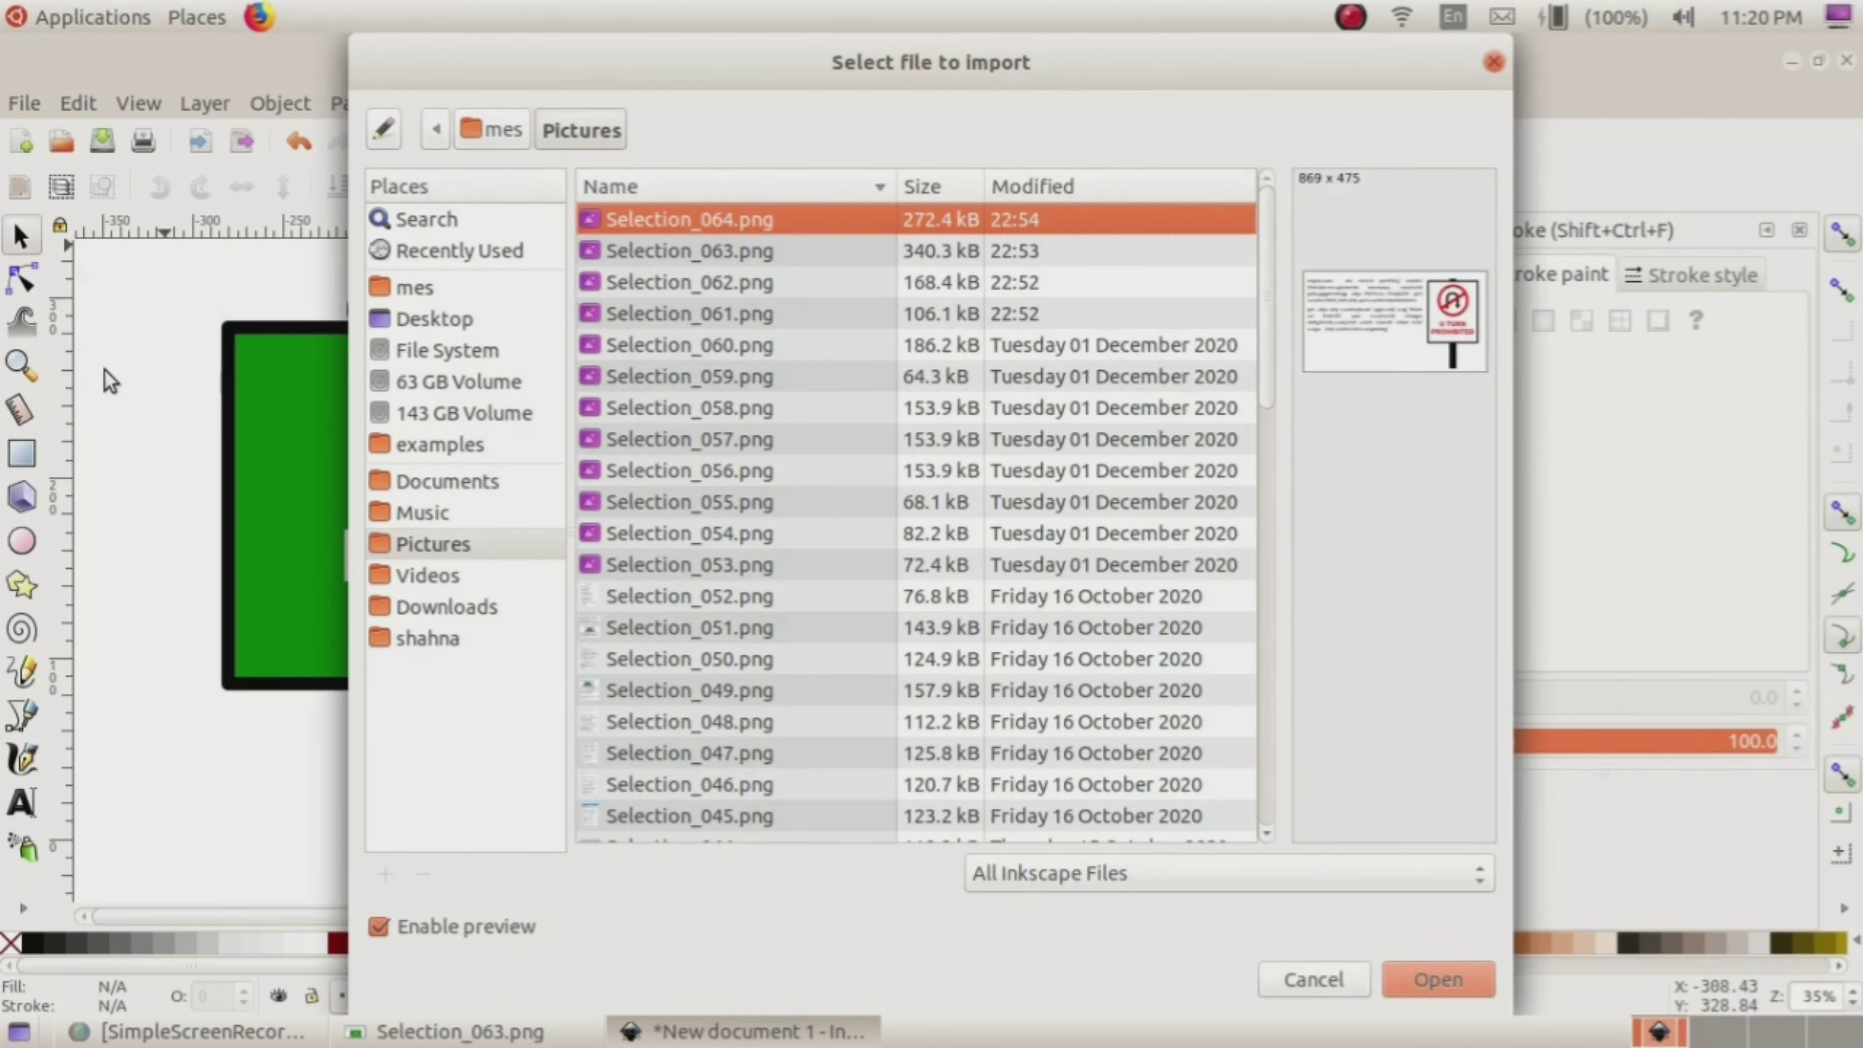
pyautogui.click(409, 290)
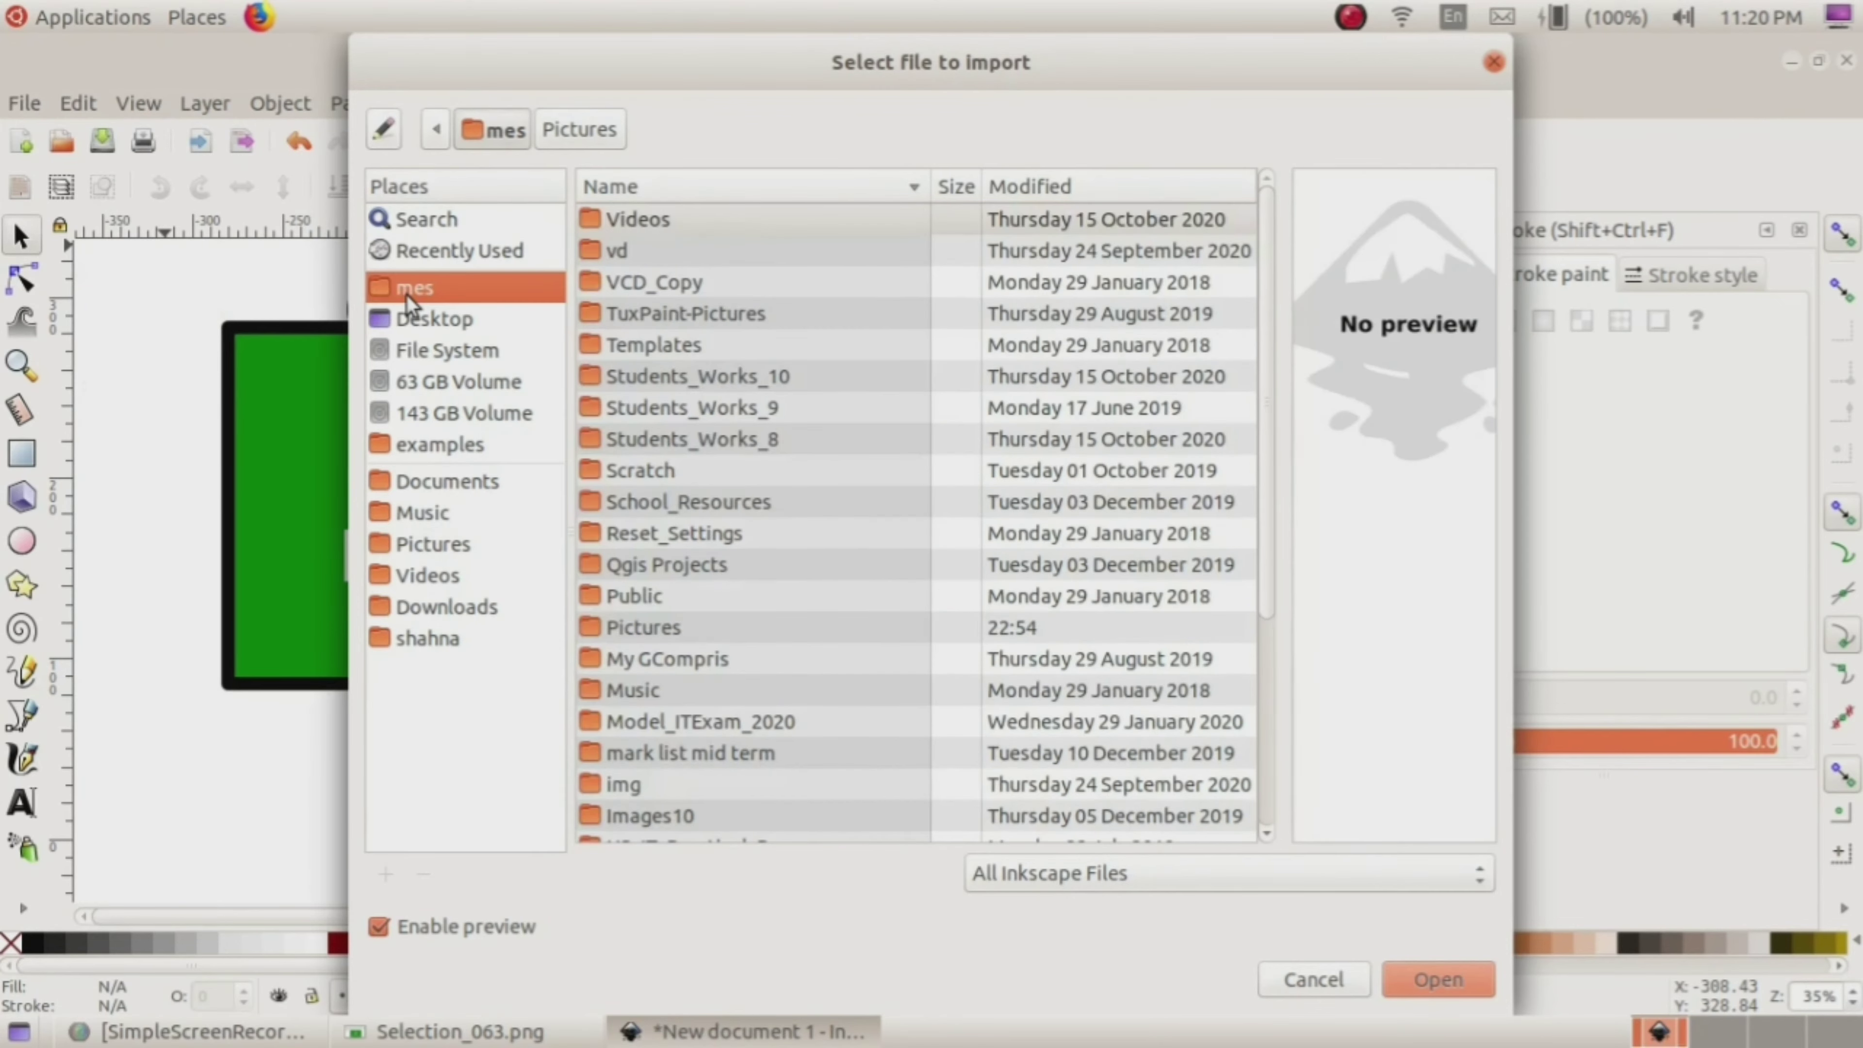
pyautogui.doubleClick(662, 819)
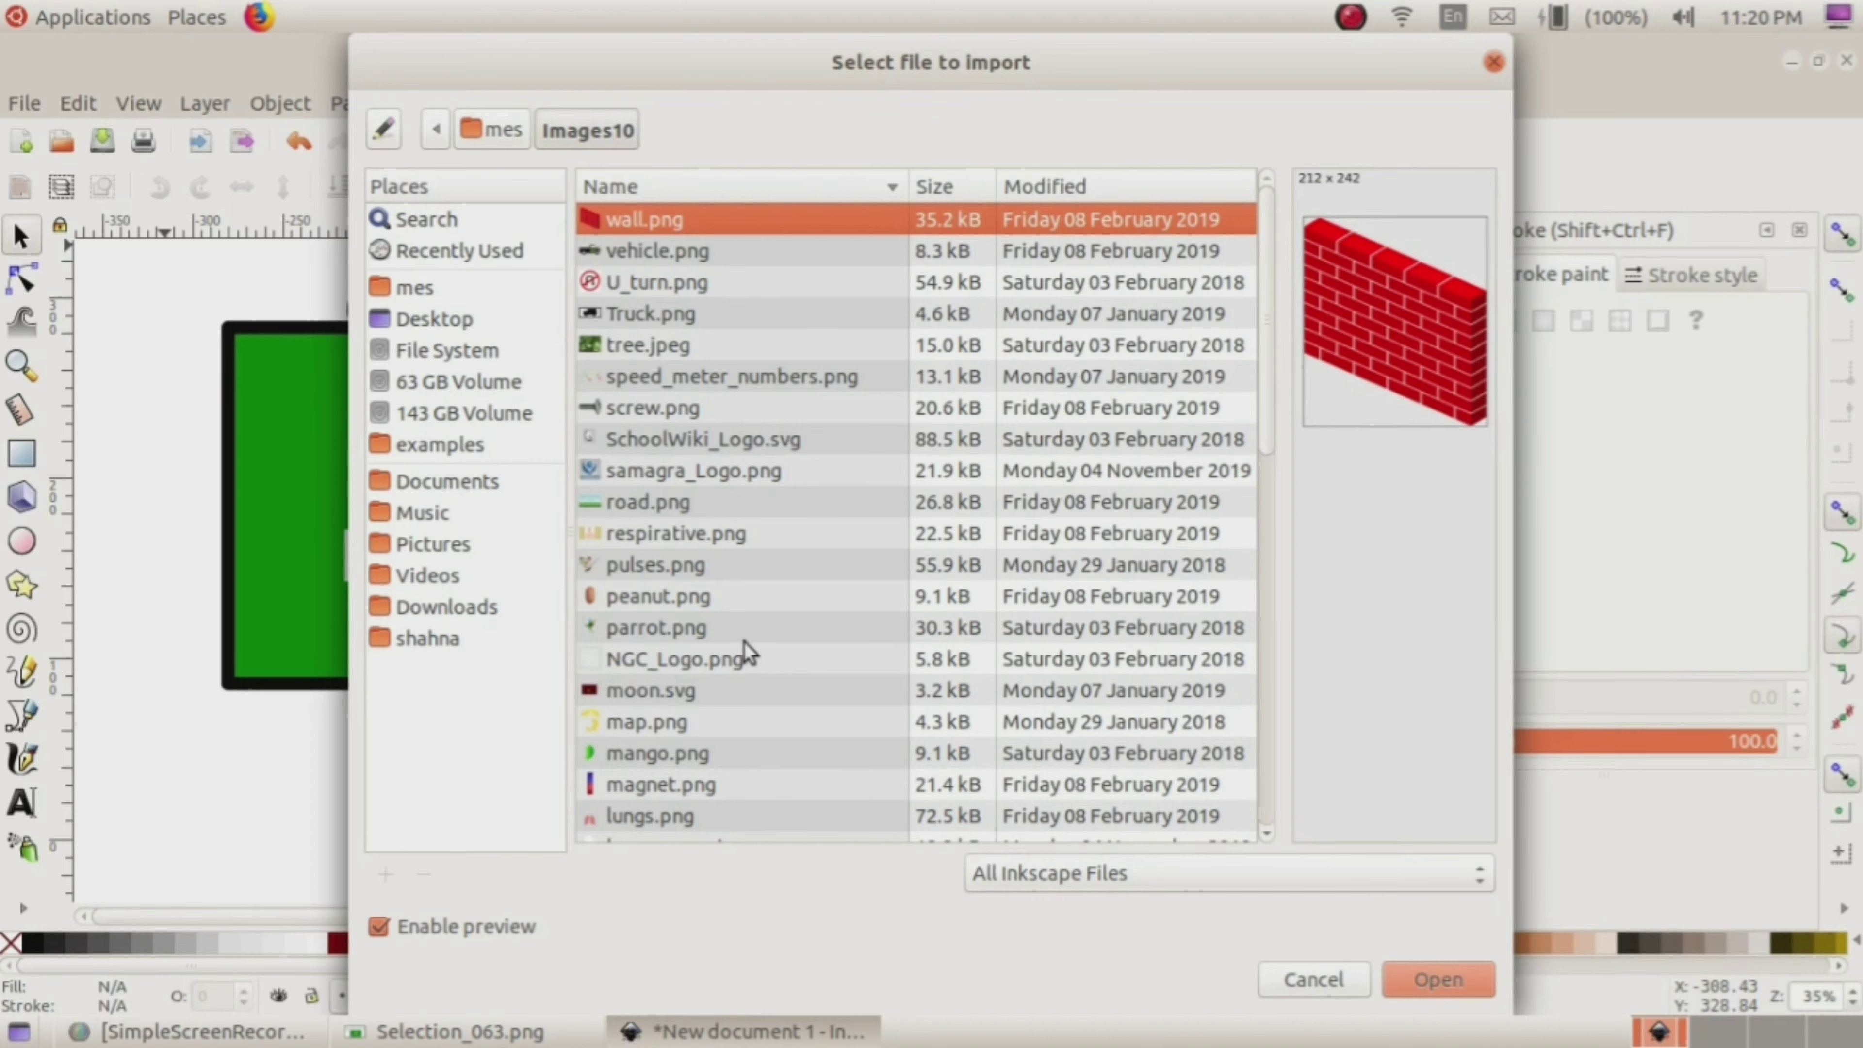
pyautogui.click(682, 661)
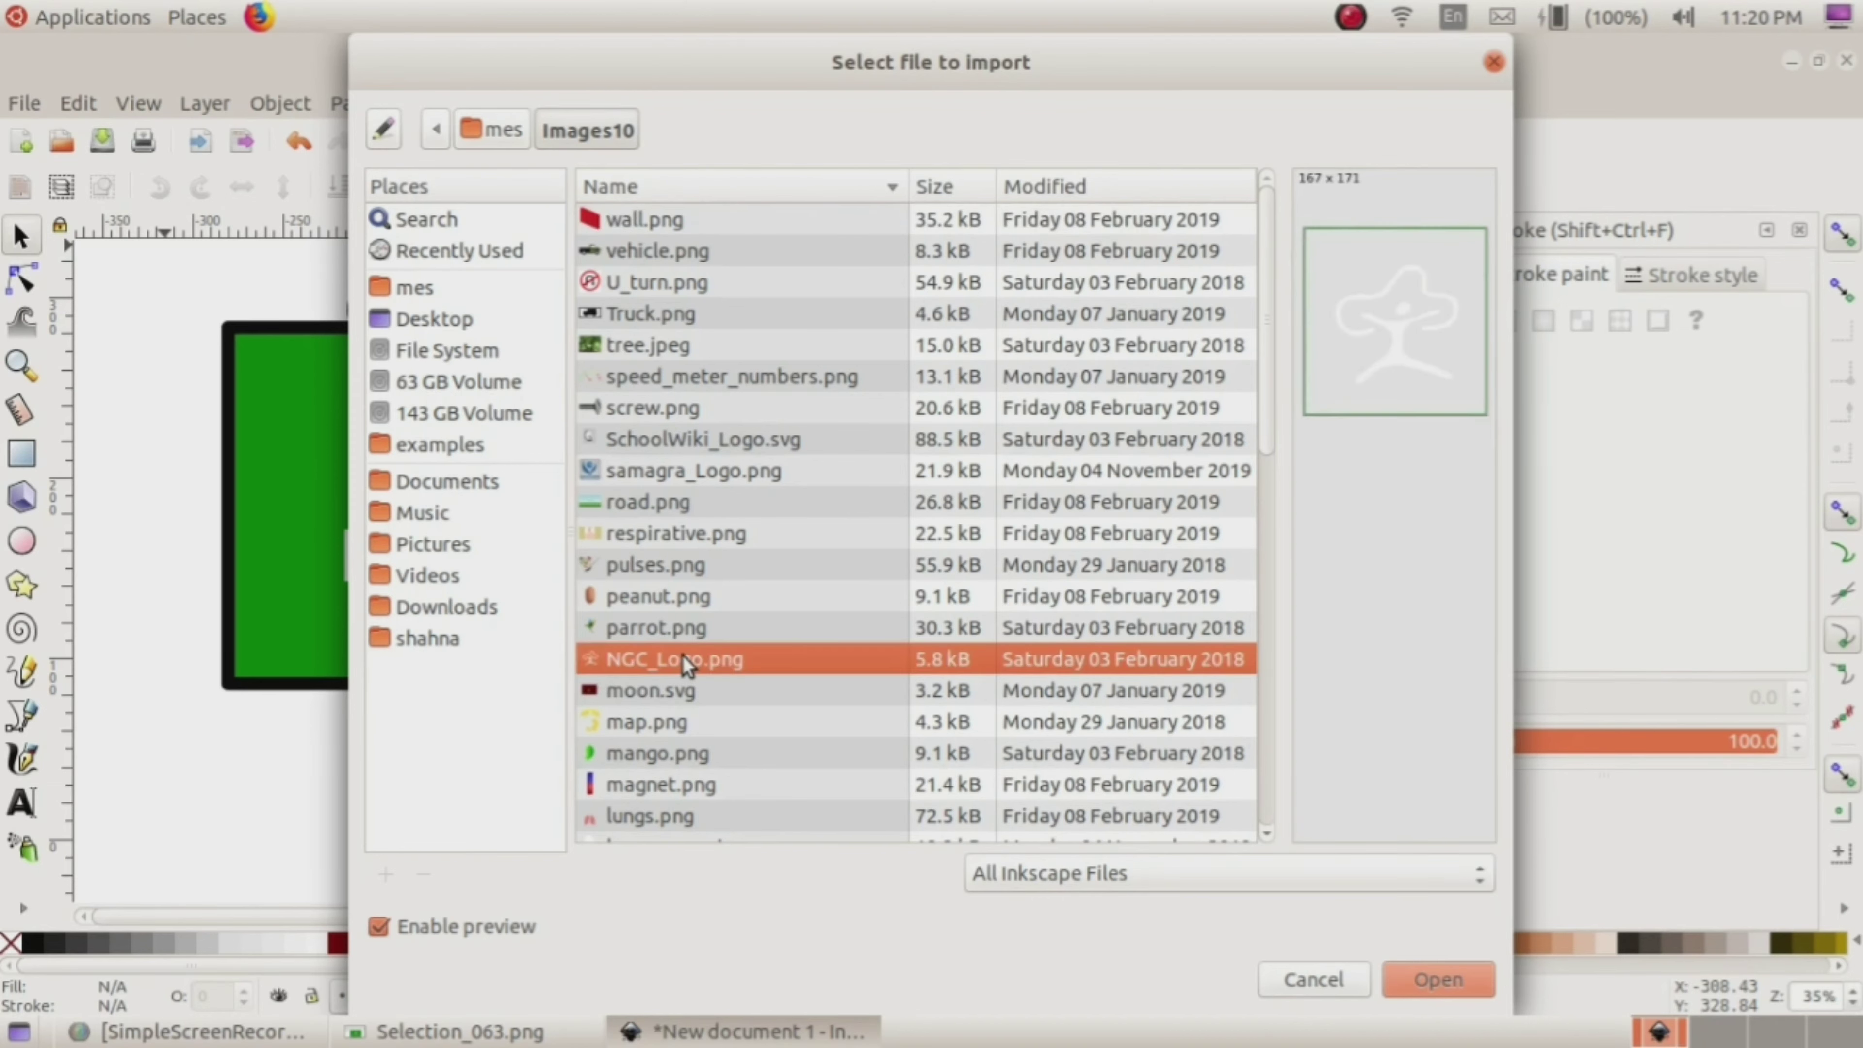
pyautogui.click(1425, 991)
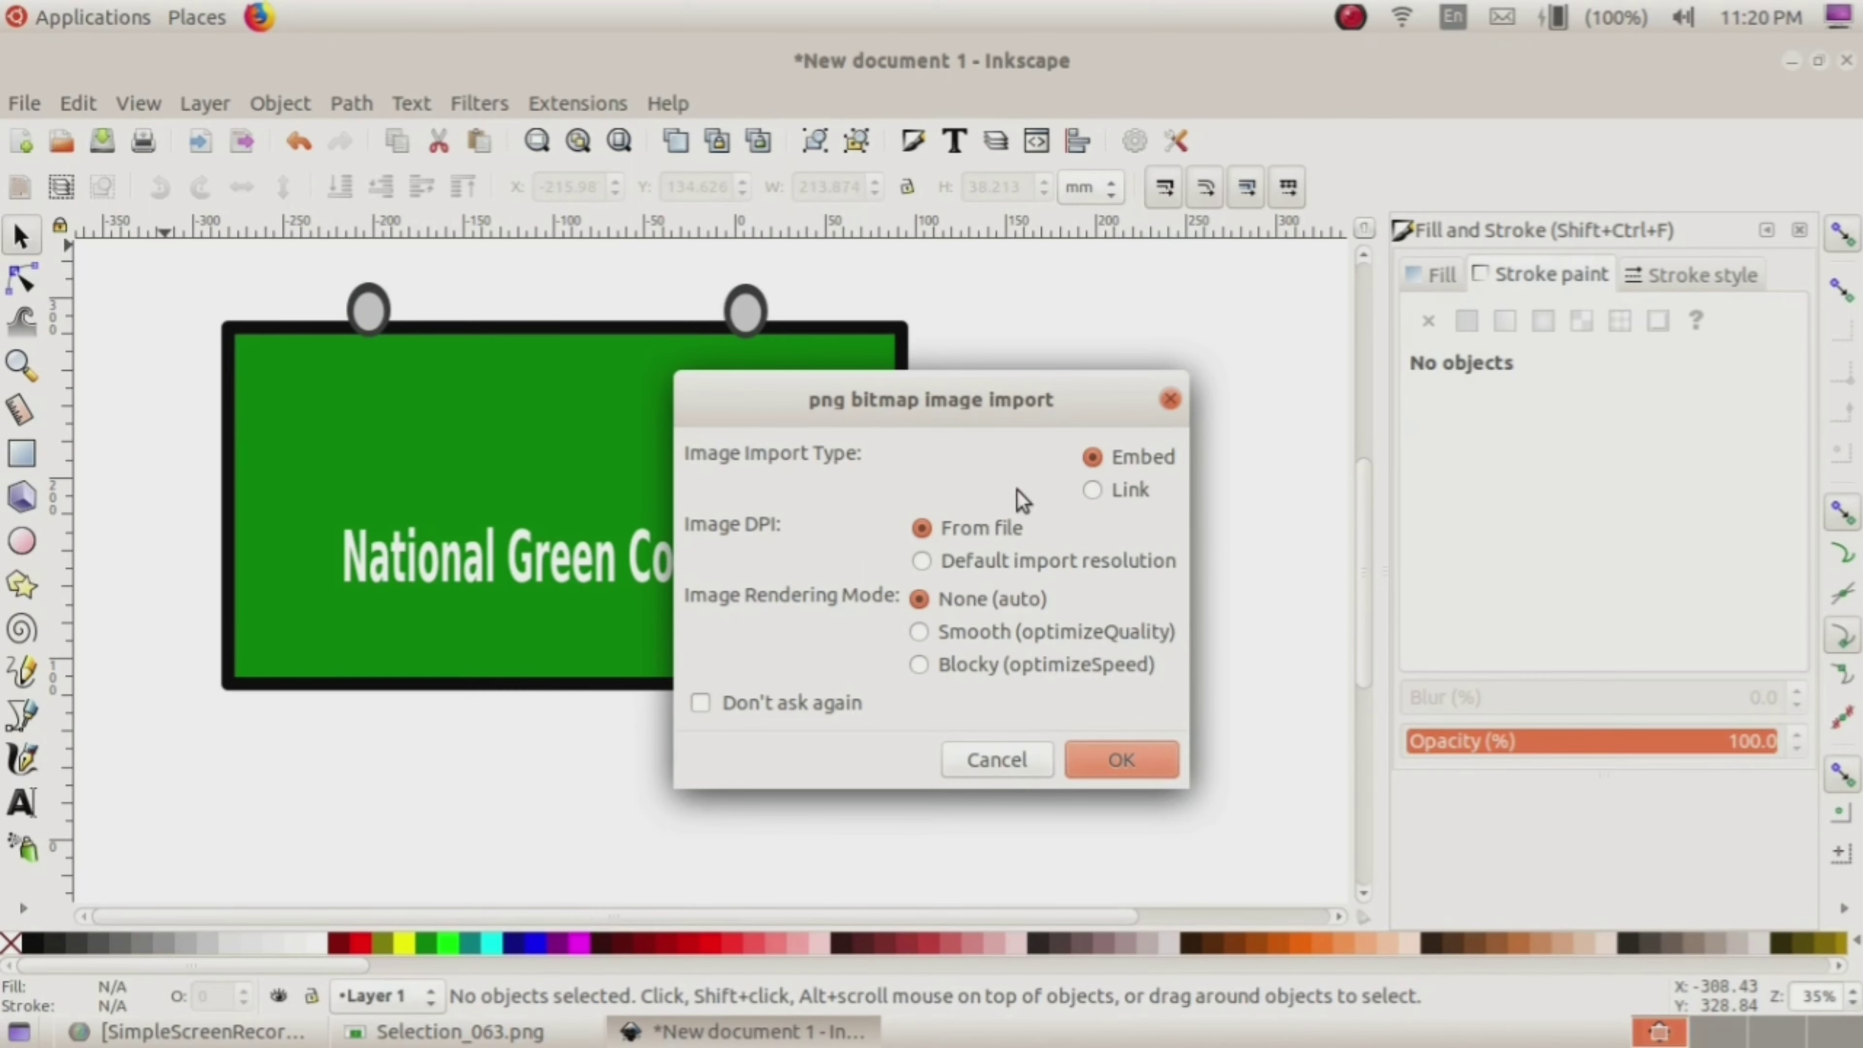
pyautogui.click(1091, 771)
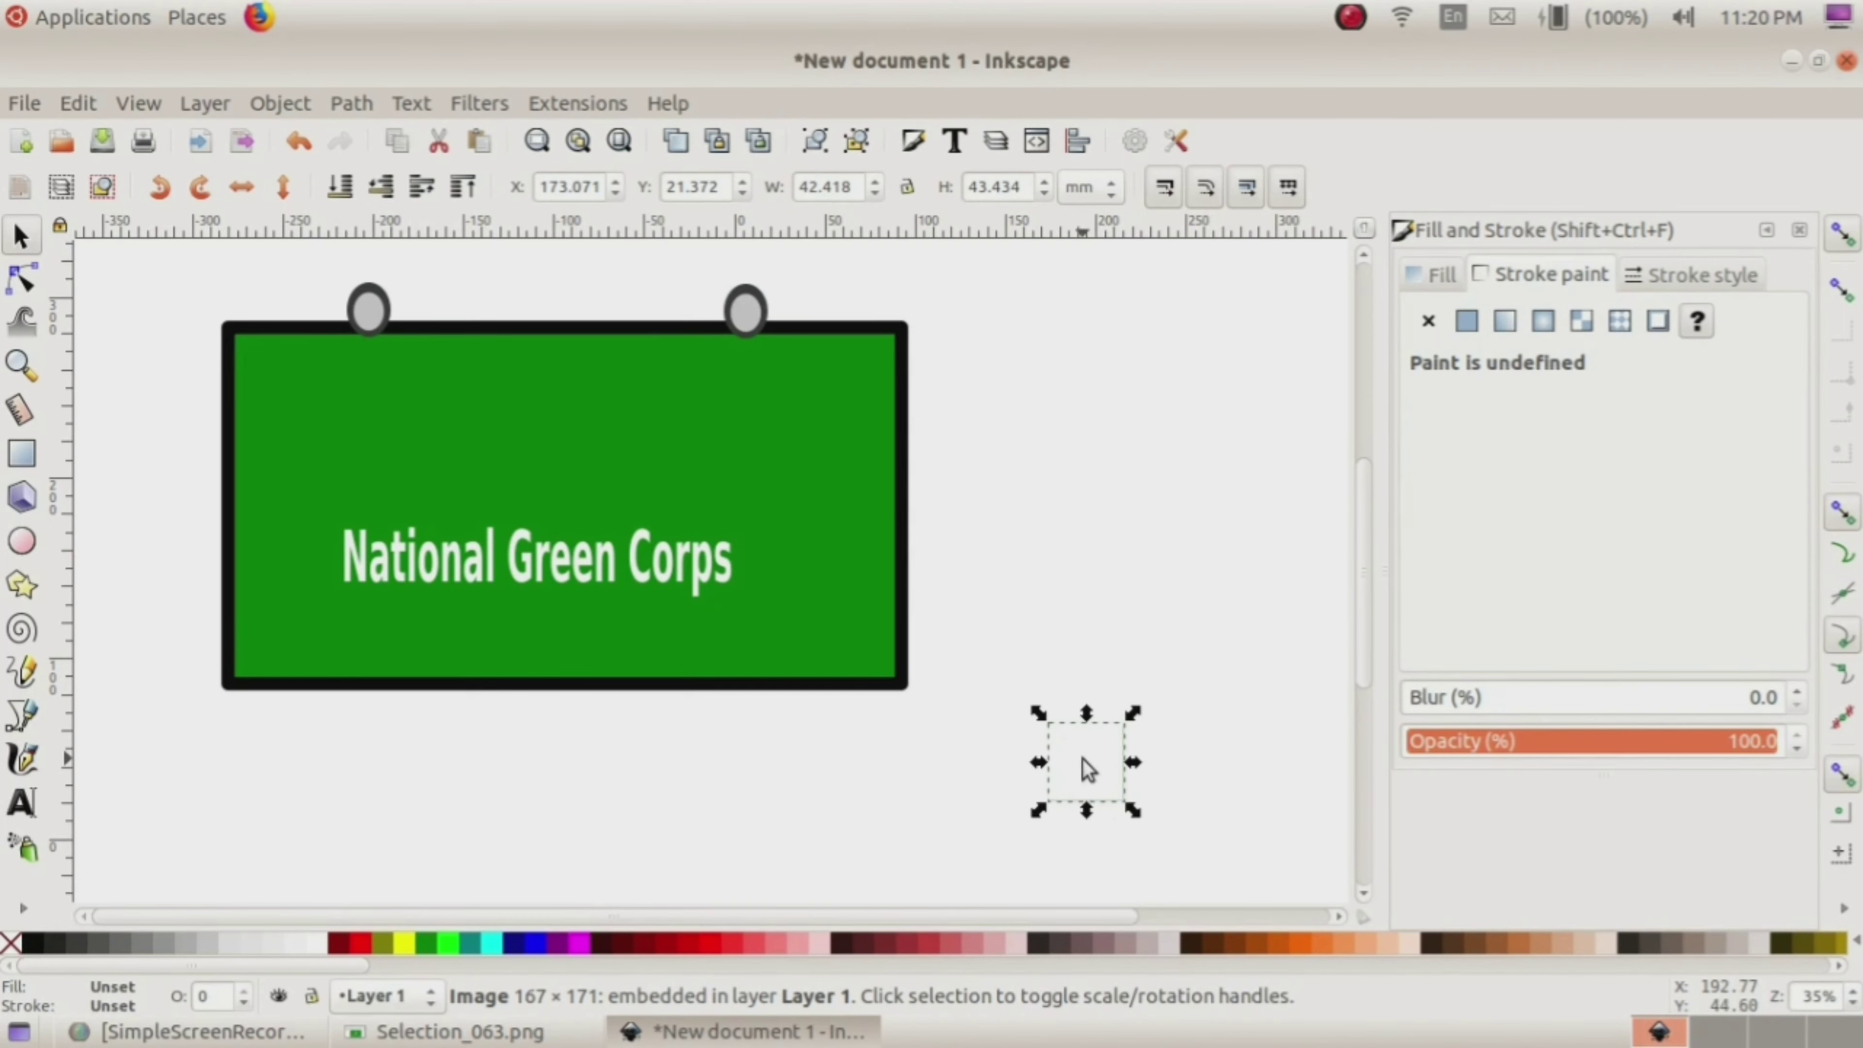
# Step: Place the NGC tree logo on the green board, enlarged to 147.495 × 129.613 mm, above the text
pyautogui.moveTo(1084, 771); pyautogui.dragTo(919, 653)
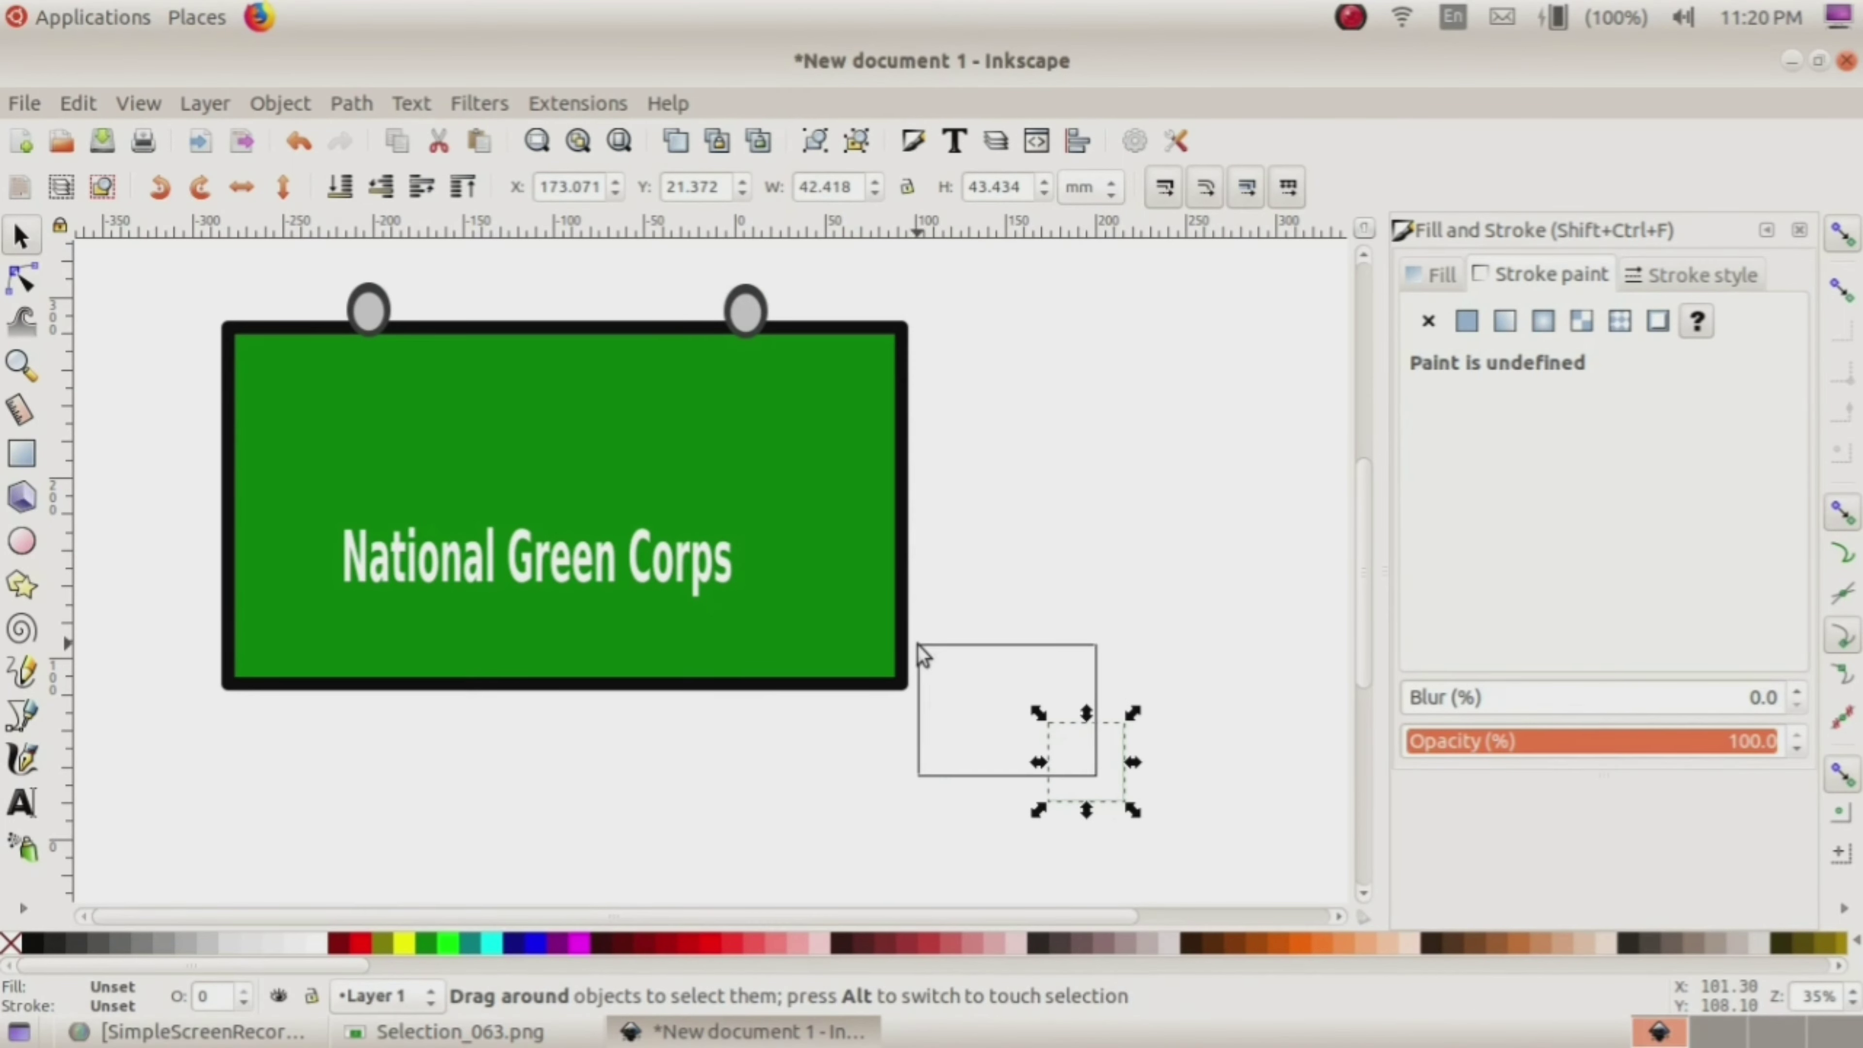
pyautogui.click(1094, 778)
pyautogui.moveTo(1102, 790)
pyautogui.mouseDown()
pyautogui.moveTo(840, 587)
pyautogui.moveTo(522, 424)
pyautogui.moveTo(741, 598)
pyautogui.mouseUp()
pyautogui.moveTo(622, 514)
pyautogui.mouseDown()
pyautogui.moveTo(576, 440)
pyautogui.moveTo(553, 453)
pyautogui.mouseUp()
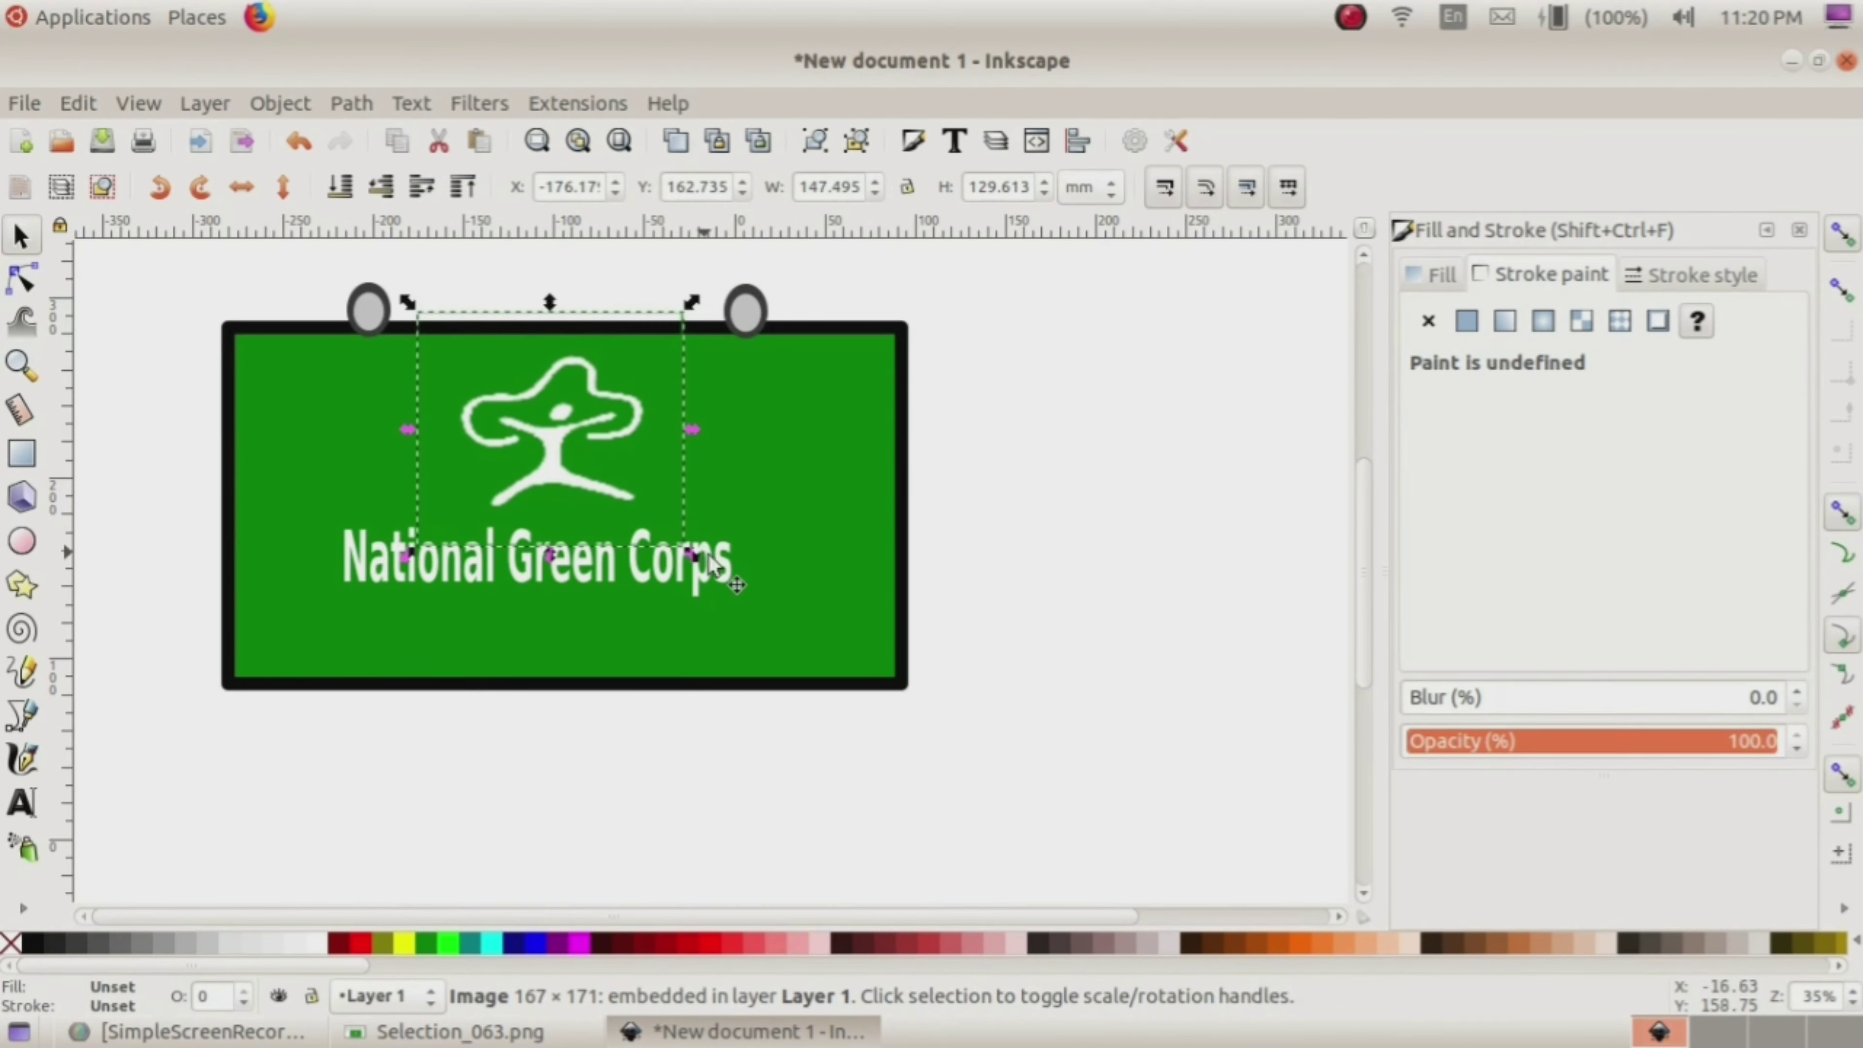
pyautogui.click(1101, 619)
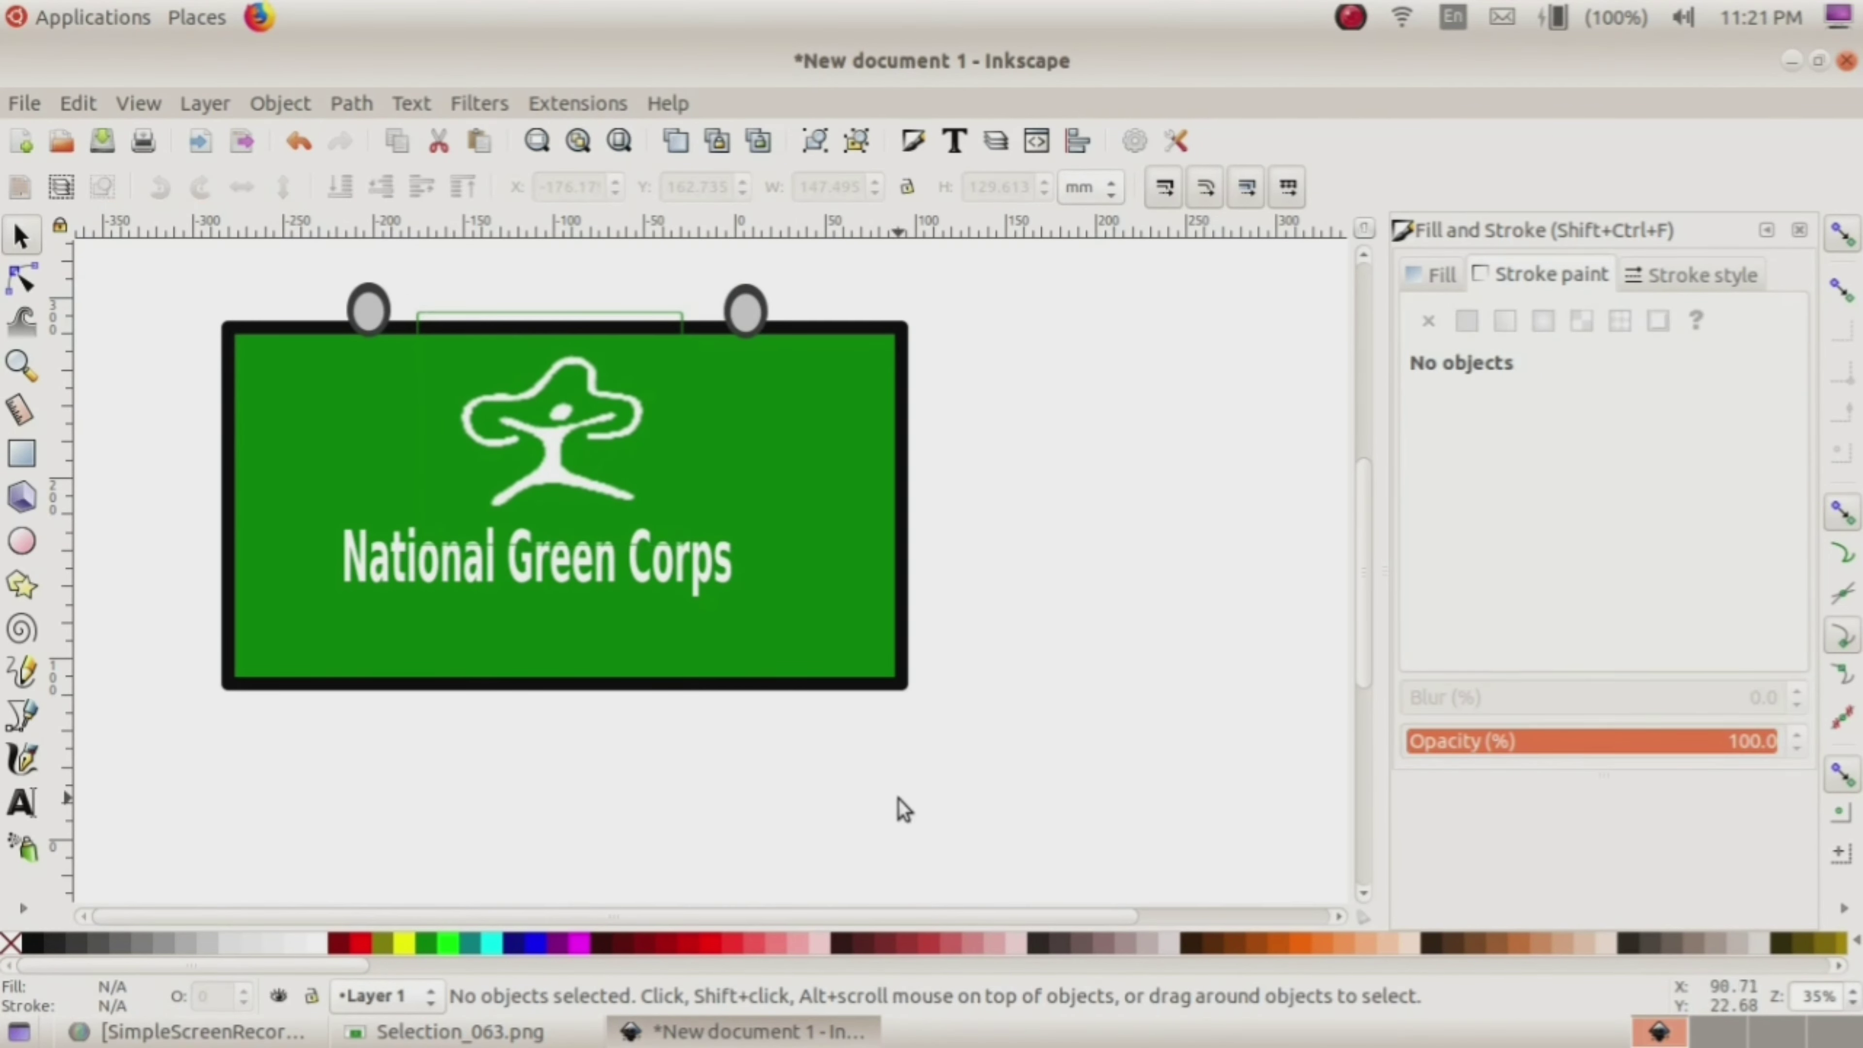
pyautogui.moveTo(645, 522); pyautogui.dragTo(639, 538)
pyautogui.click(1073, 461)
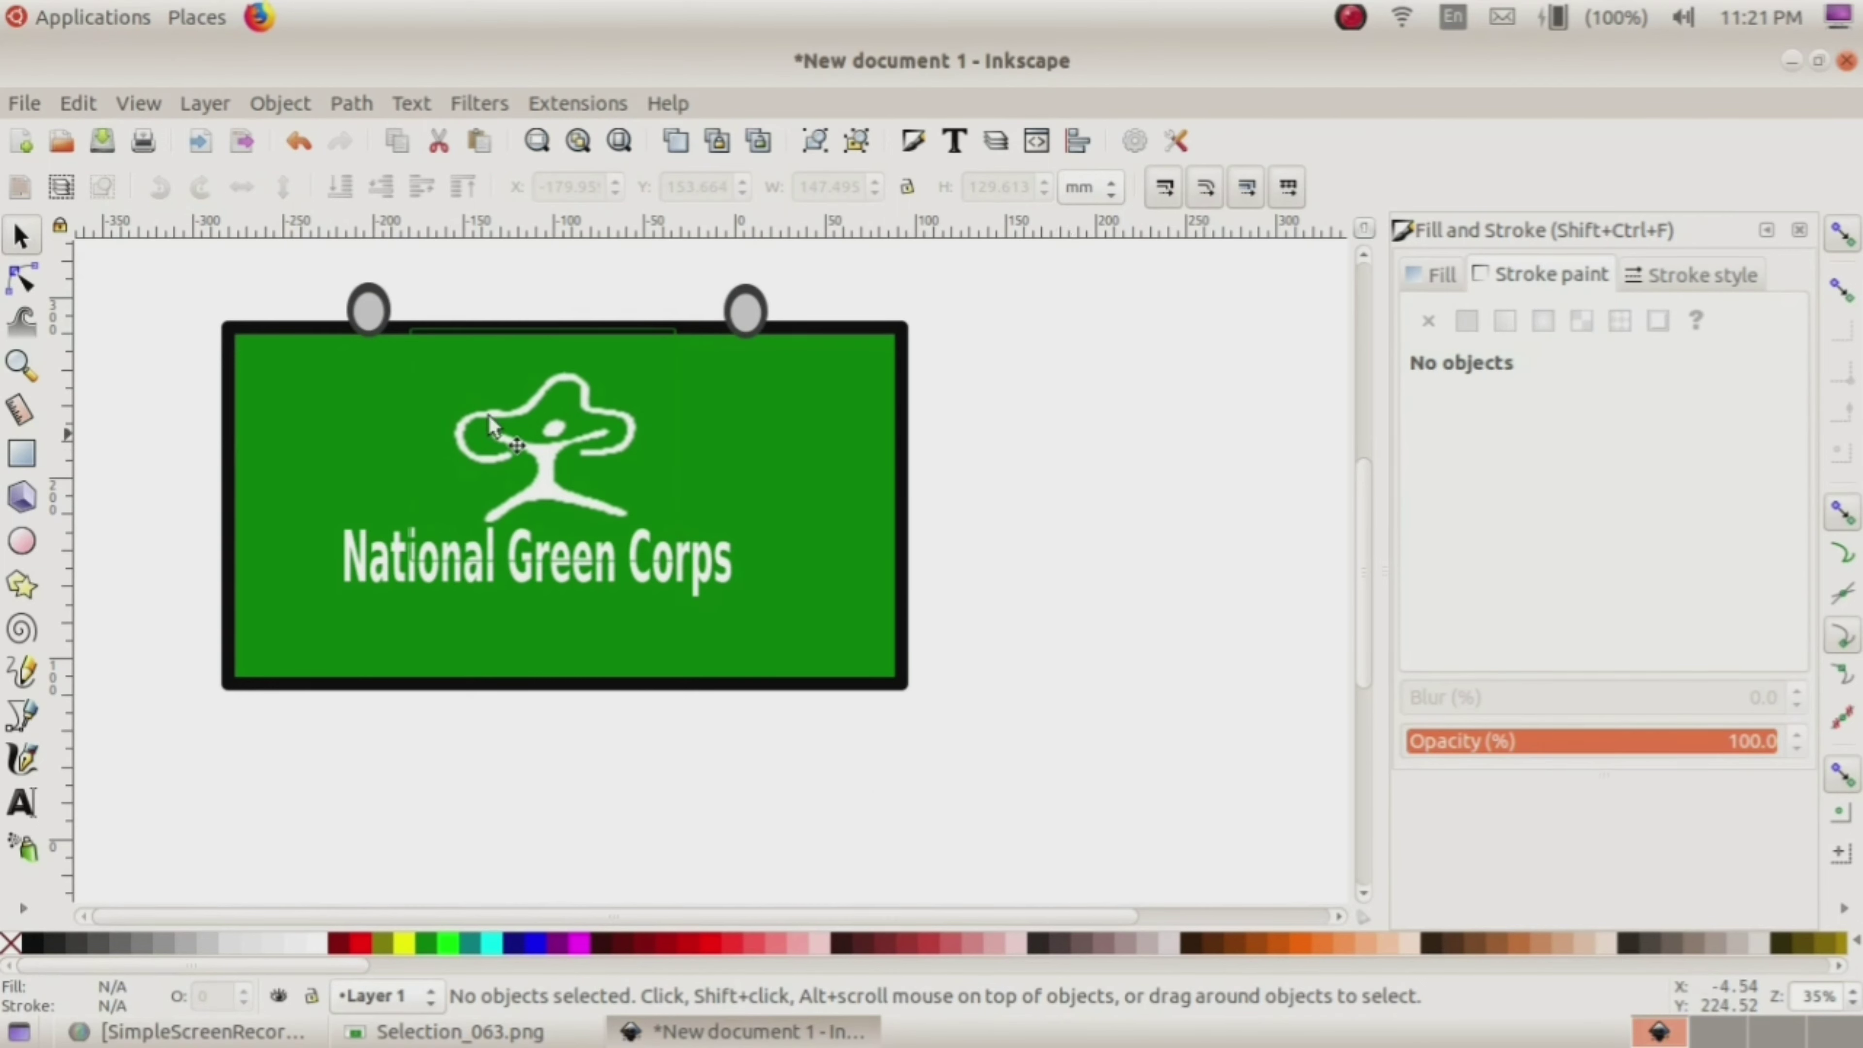
pyautogui.moveTo(153, 248); pyautogui.dragTo(1092, 804)
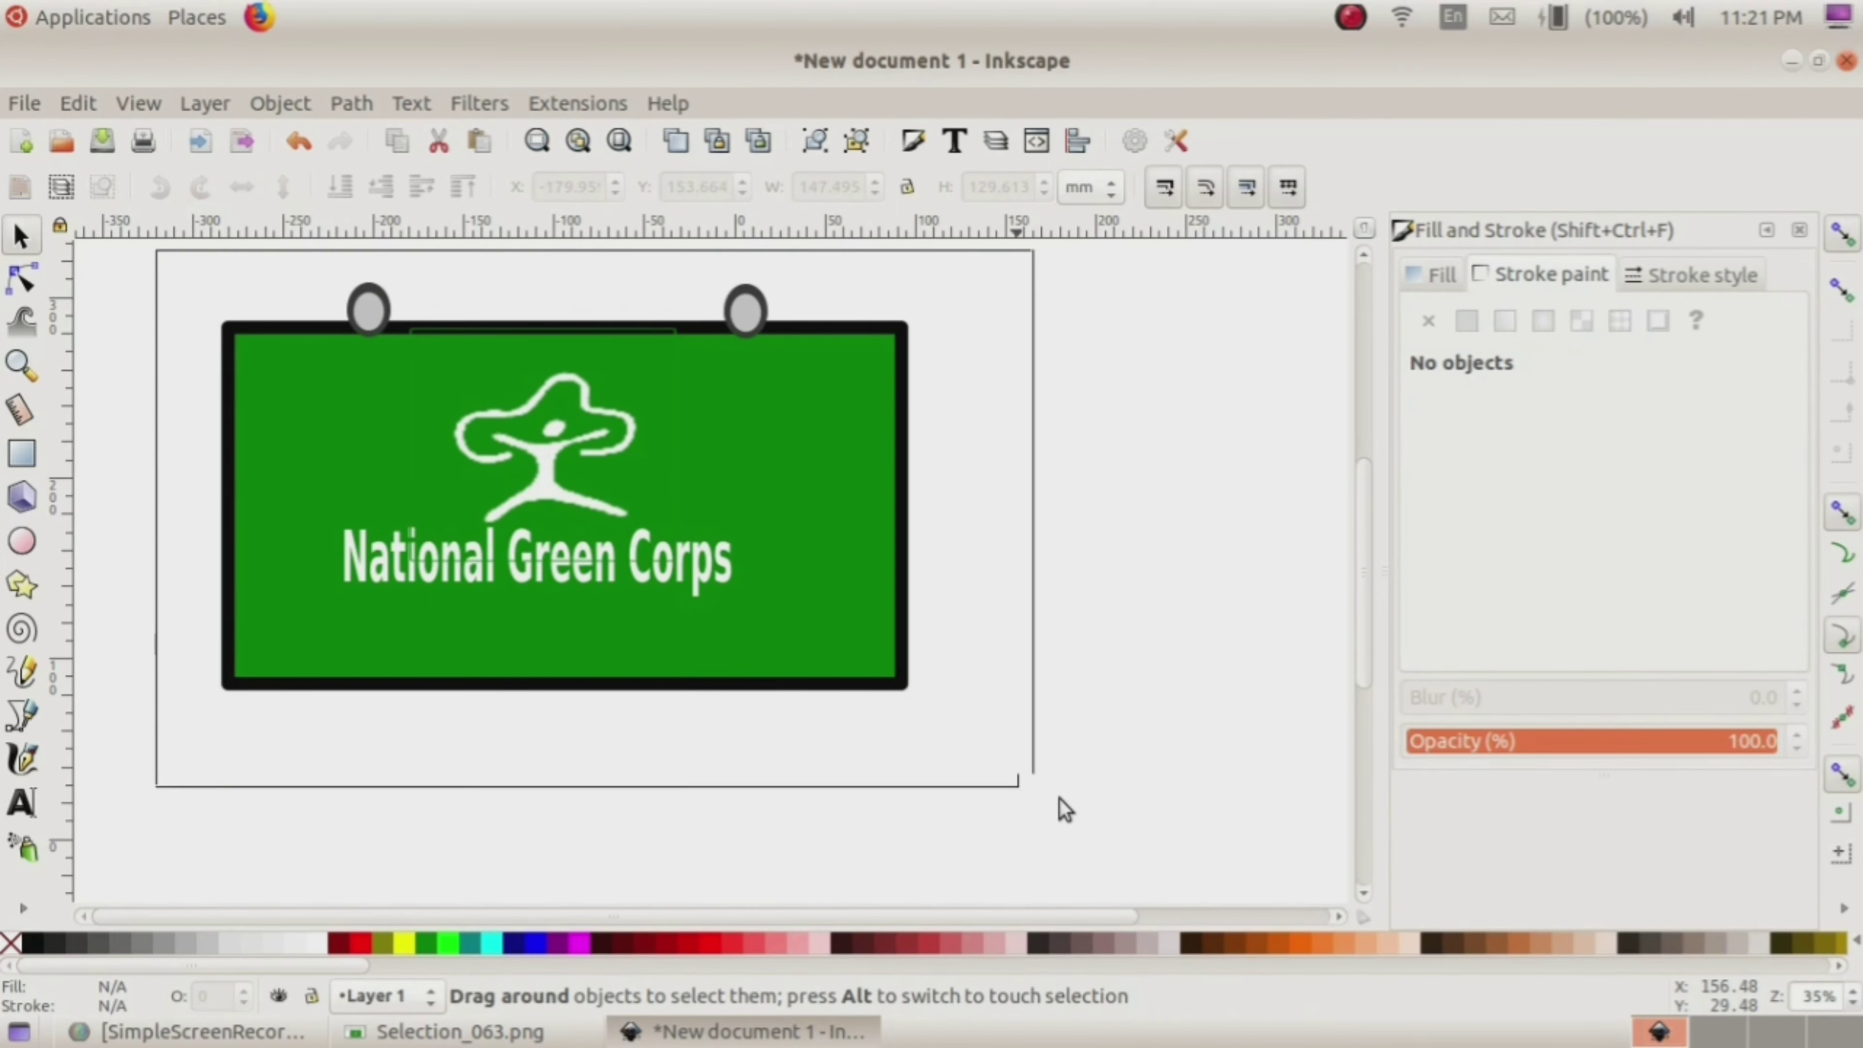
# Step: Group the board, hooks, logo and text as 5 objects, shift right and down, and compare with Selection_063.png
pyautogui.rightClick(844, 599)
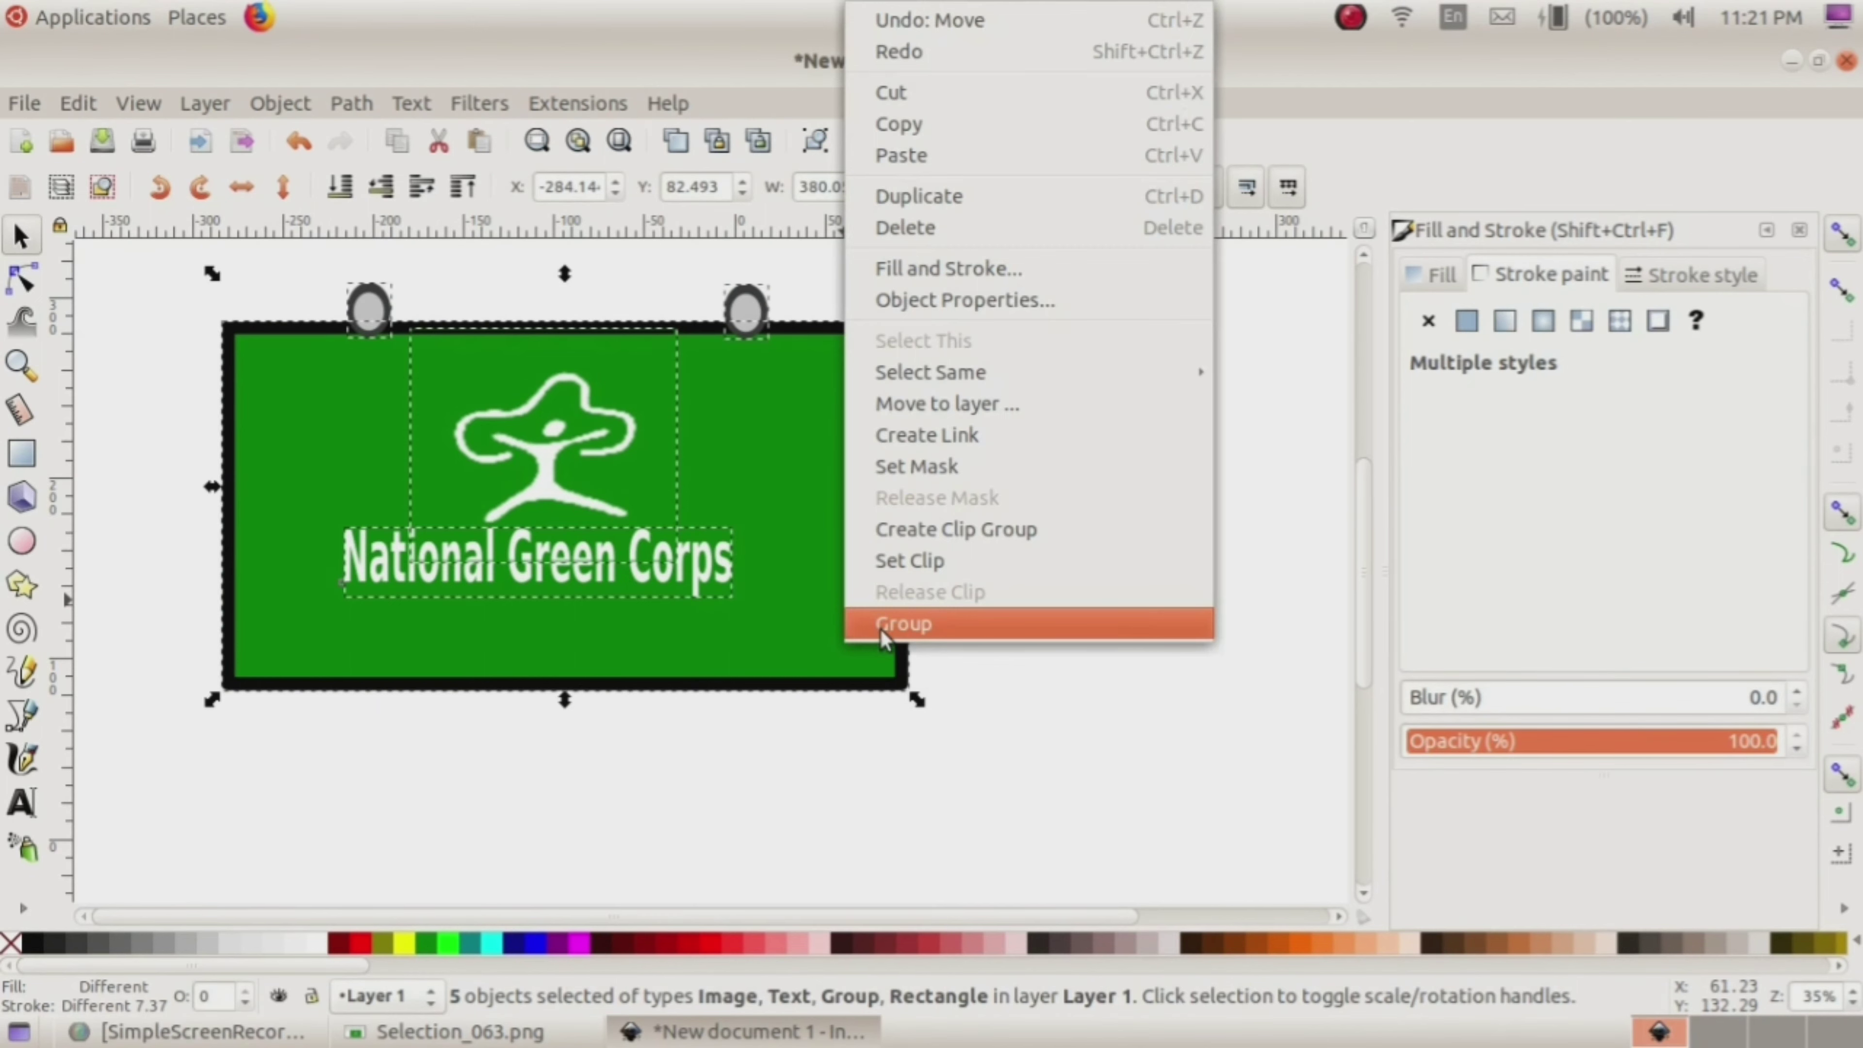
pyautogui.click(883, 625)
pyautogui.moveTo(770, 570)
pyautogui.mouseDown()
pyautogui.moveTo(802, 707)
pyautogui.moveTo(831, 658)
pyautogui.mouseUp()
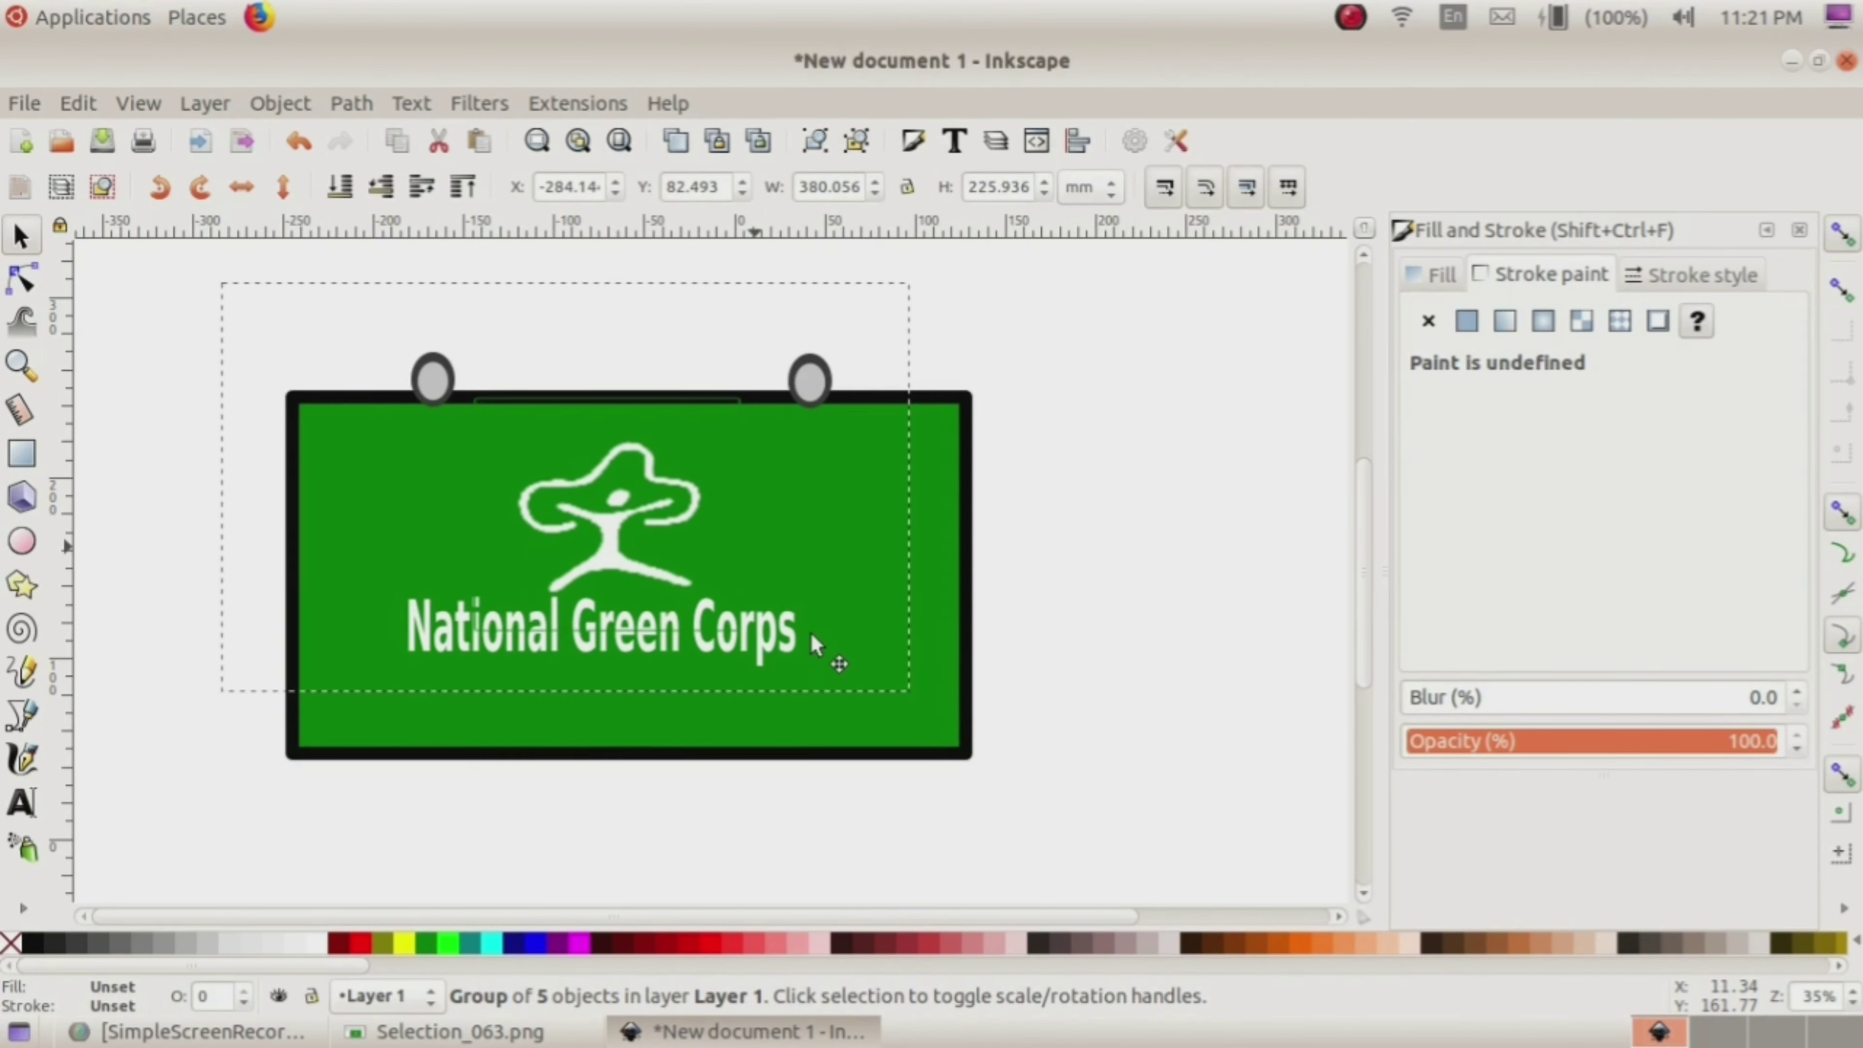
pyautogui.click(598, 1035)
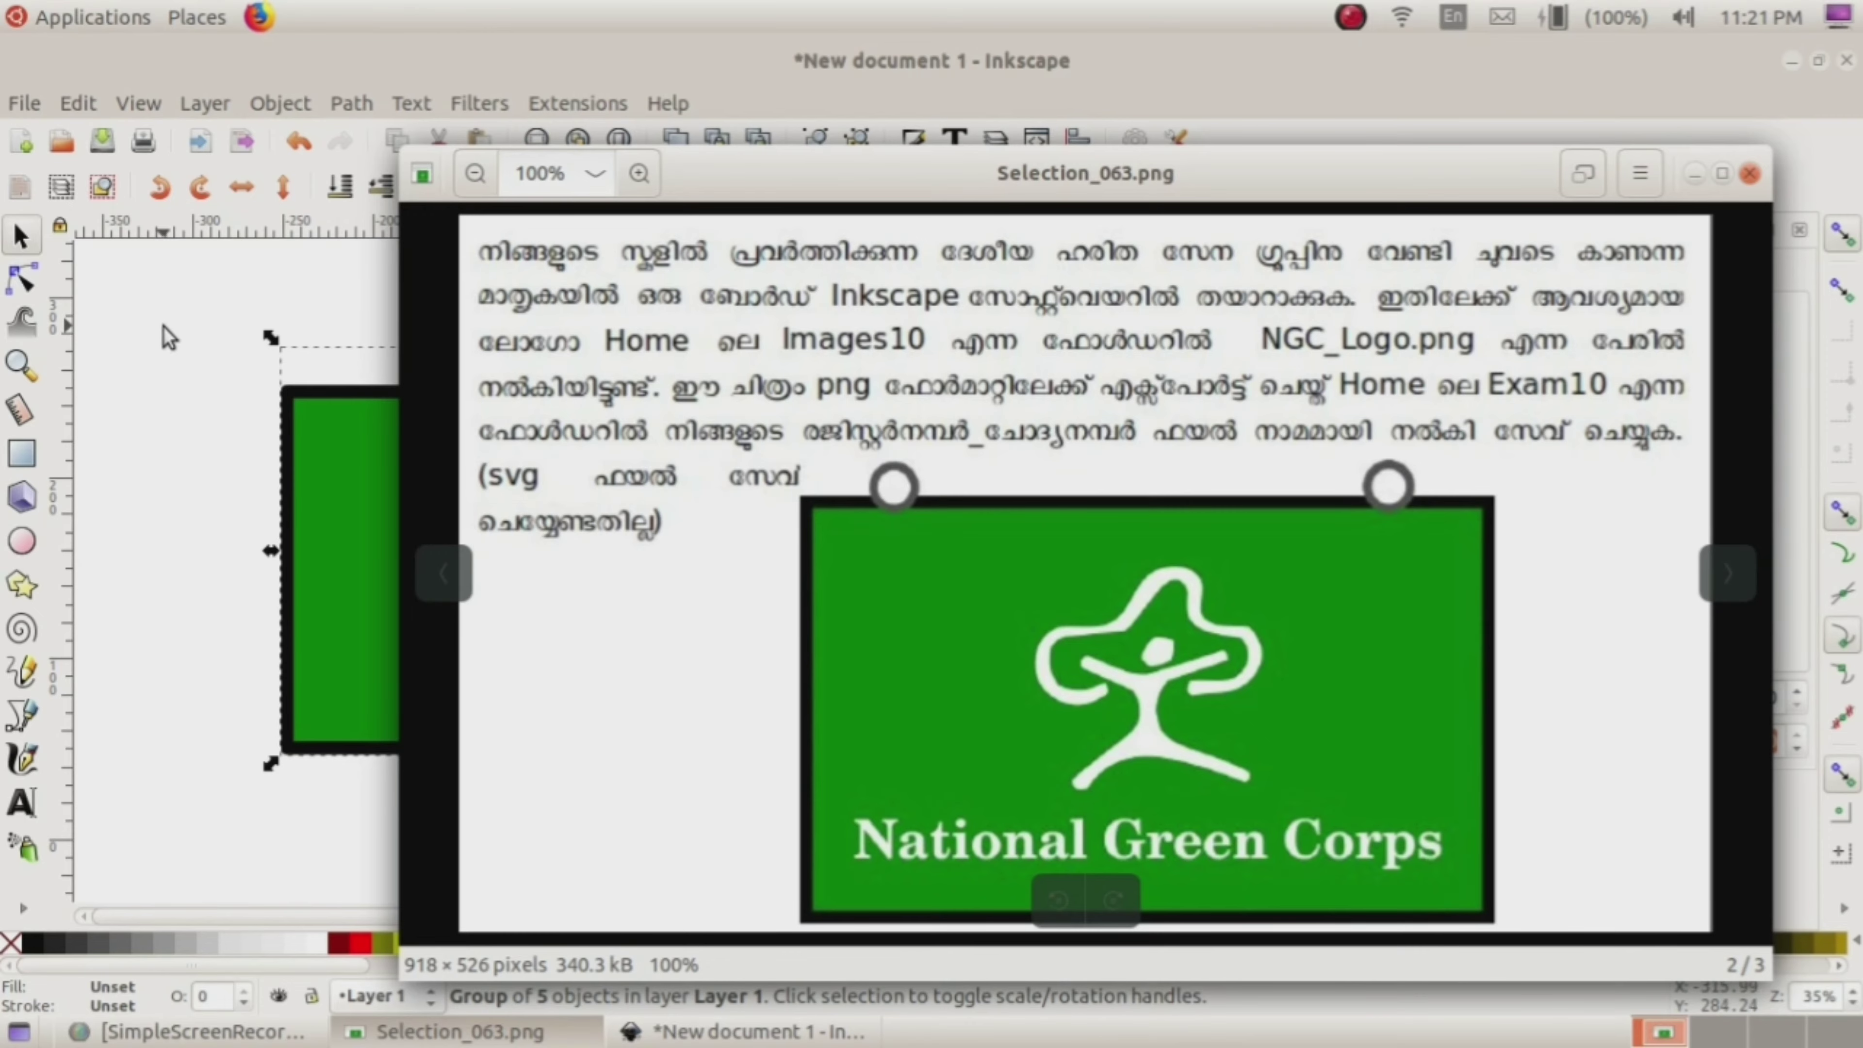
pyautogui.click(190, 349)
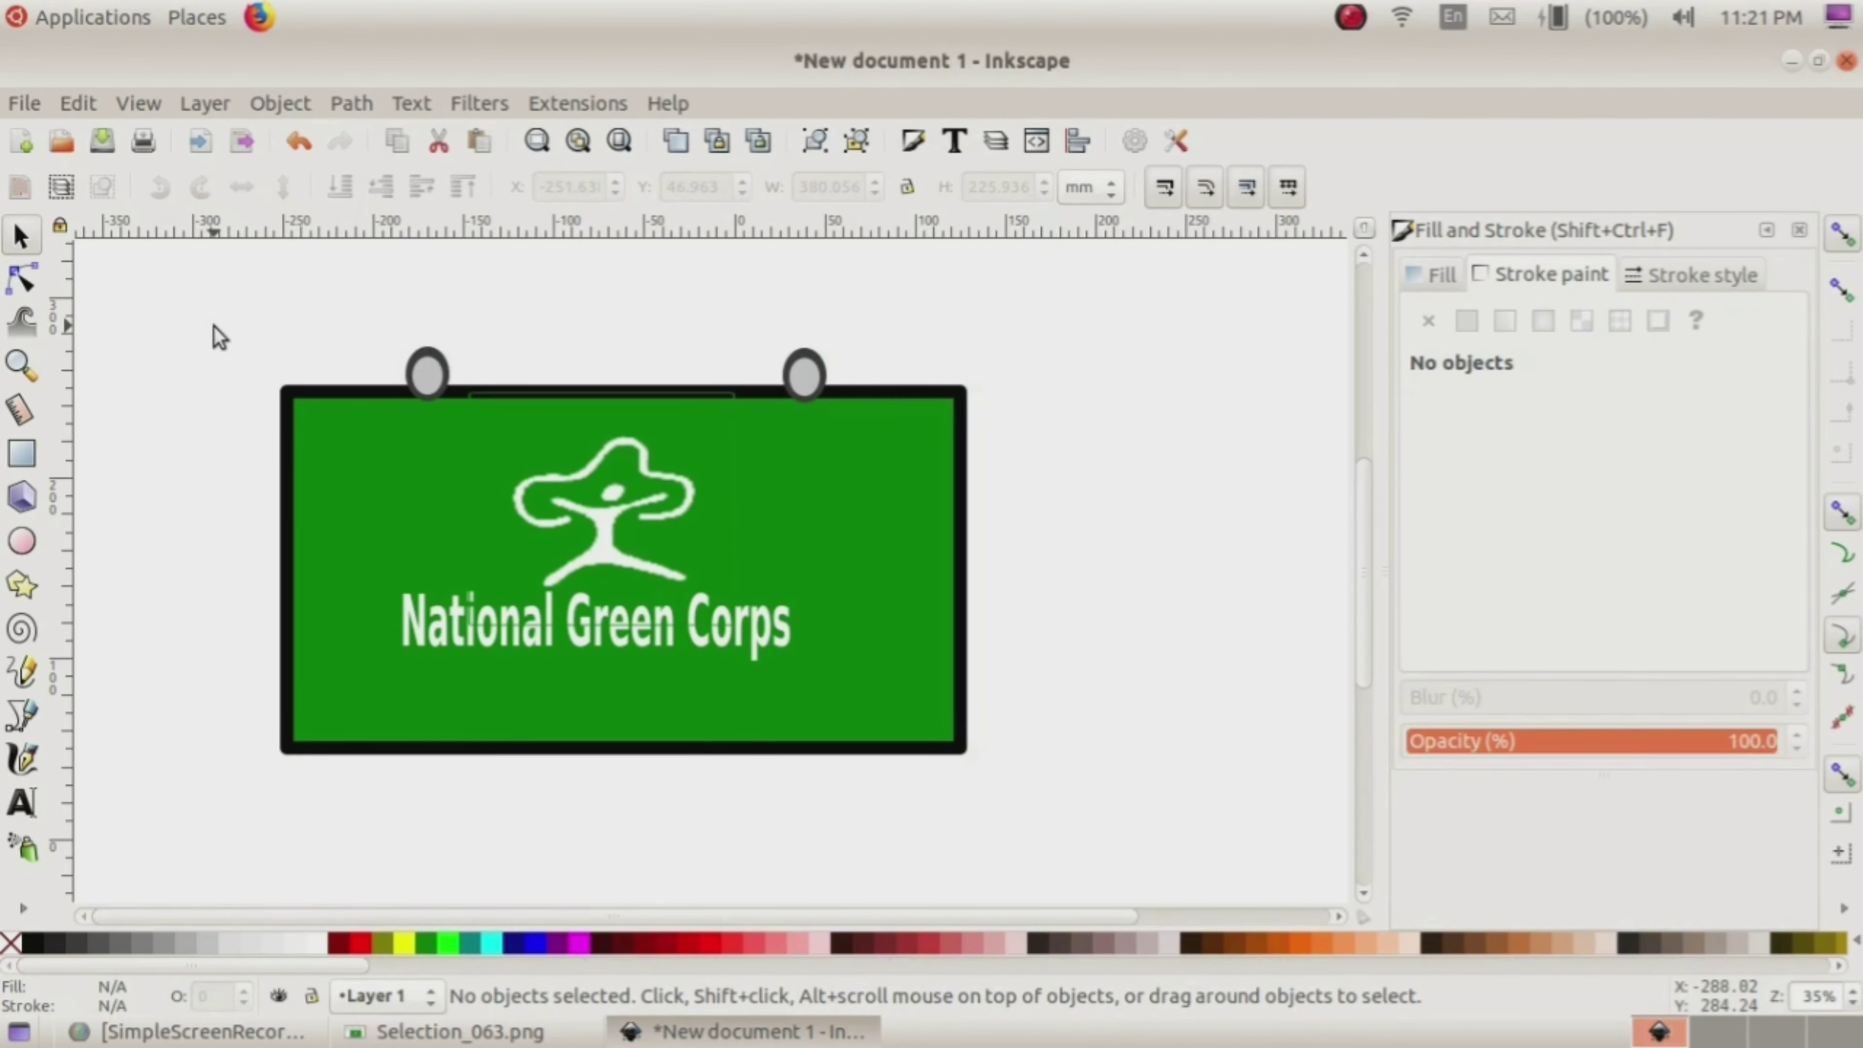
# Step: Set up a PNG export of the whole drawing at 1436 × 854 px, 96 dpi
pyautogui.click(21, 107)
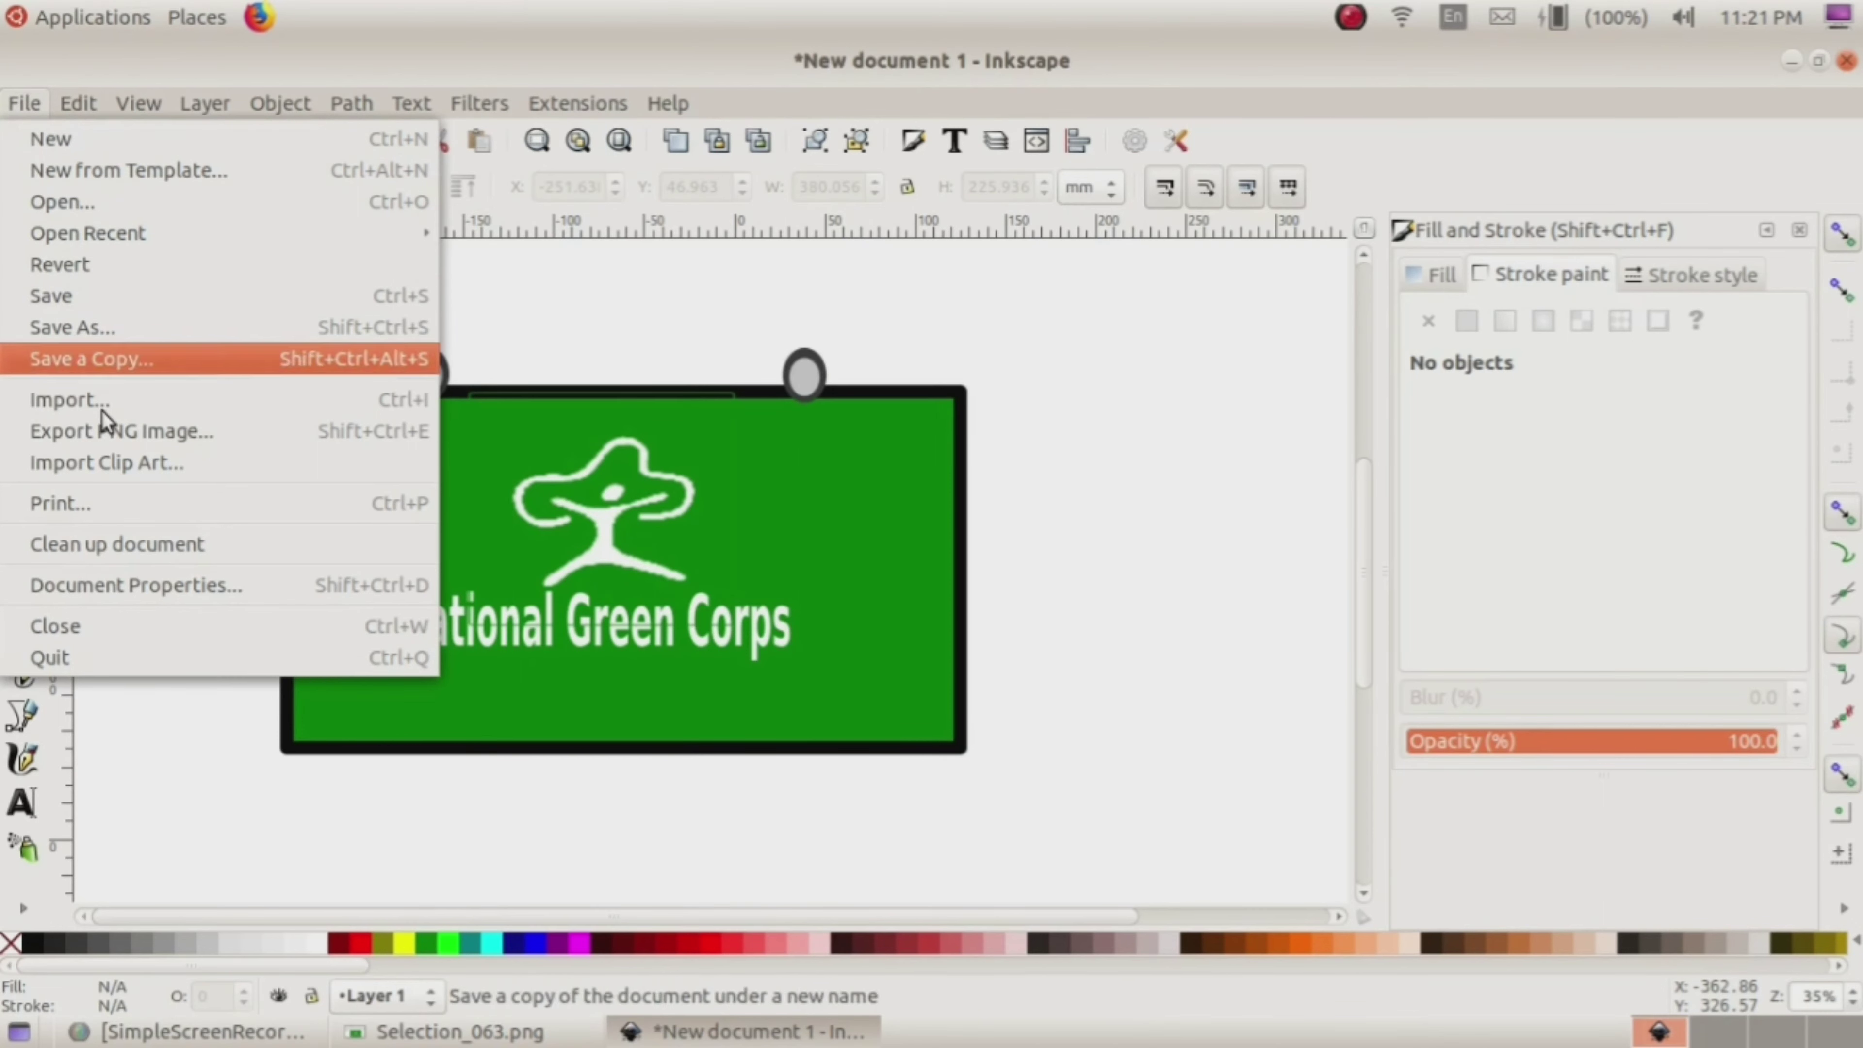
pyautogui.click(117, 432)
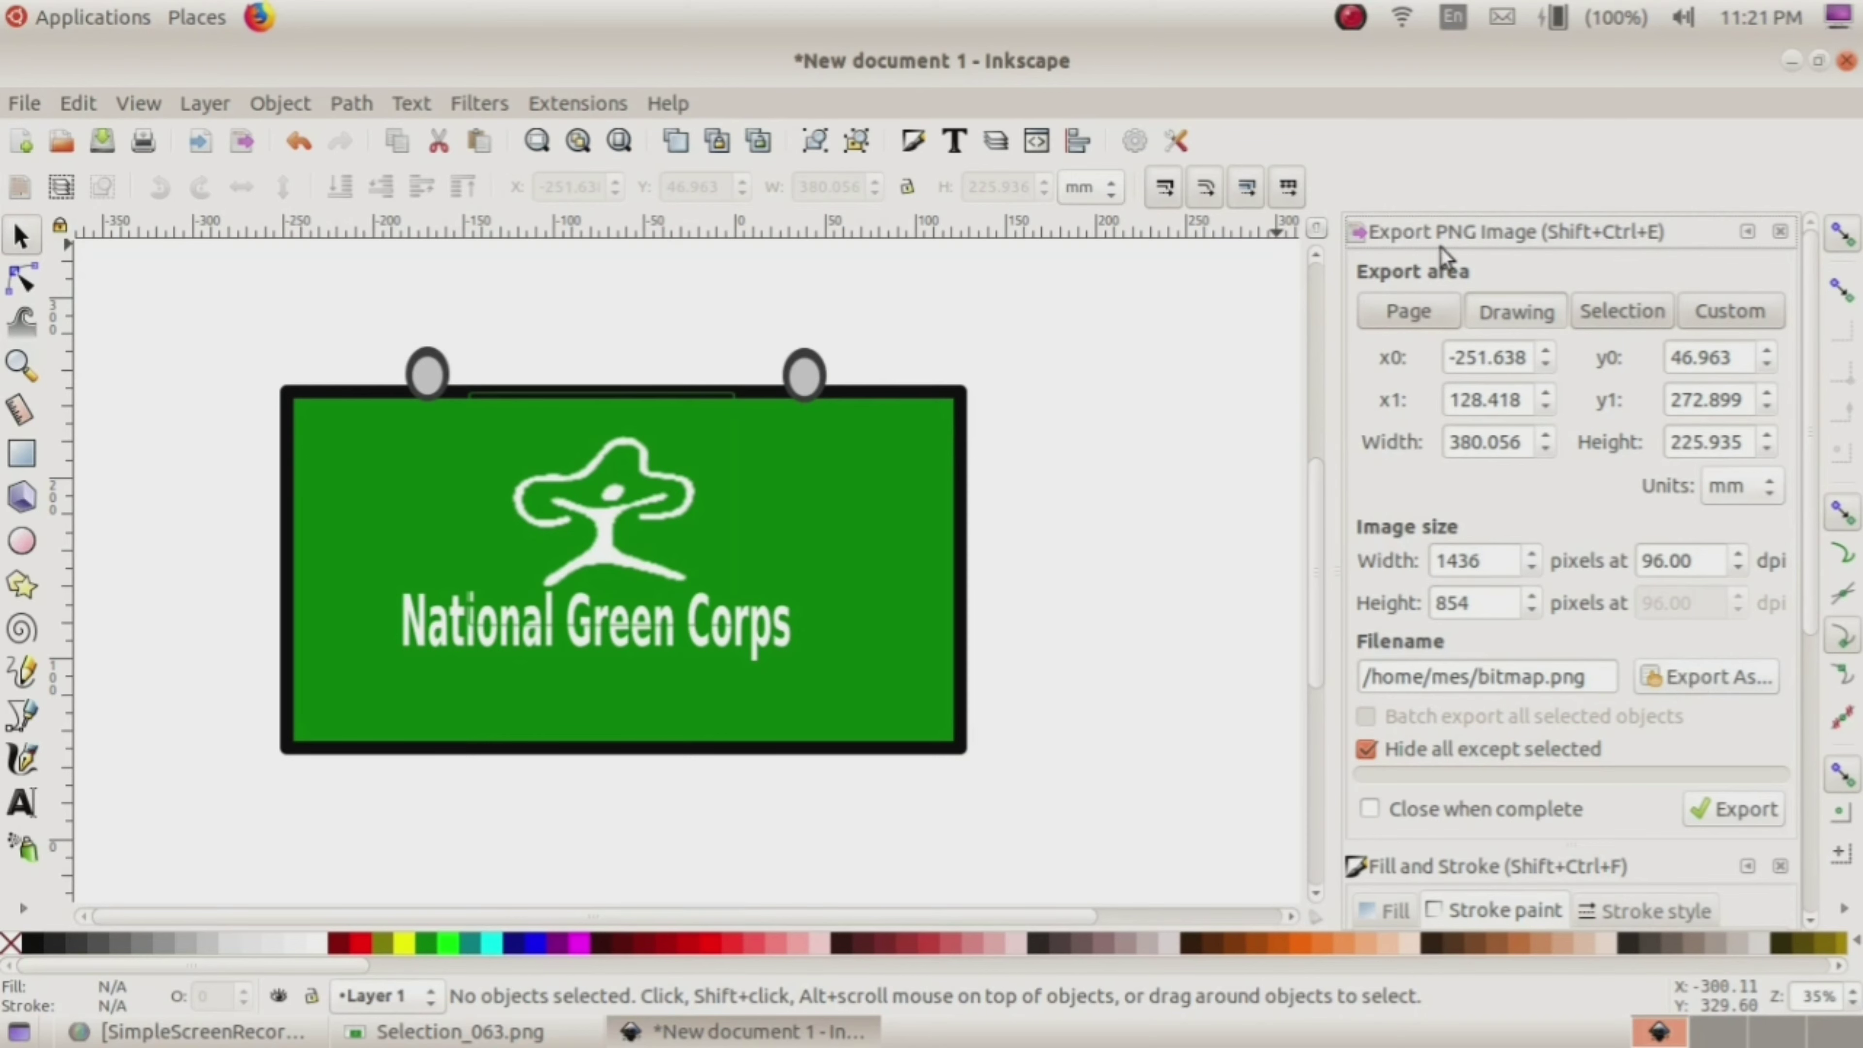
pyautogui.click(1685, 678)
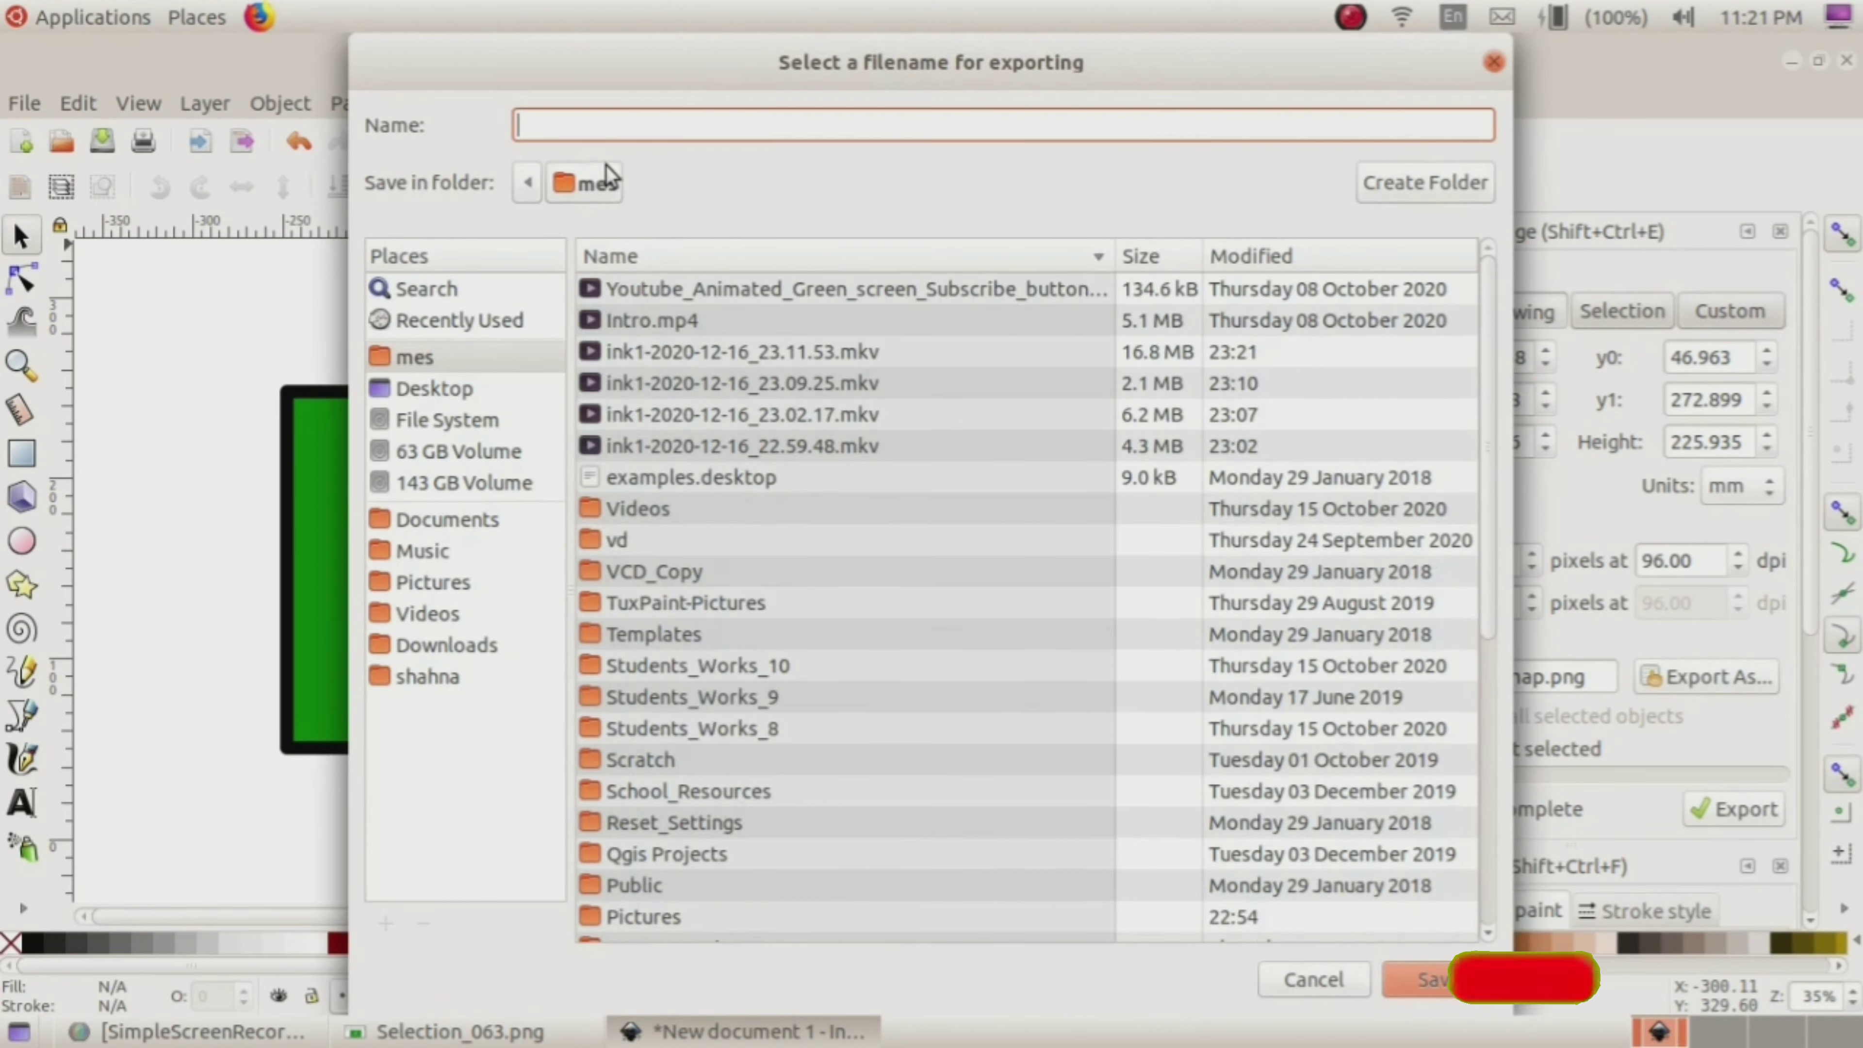
# Step: Export the drawing as 10b2_1.png into the Exam10 folder, then bring the task image forward
pyautogui.write('1')
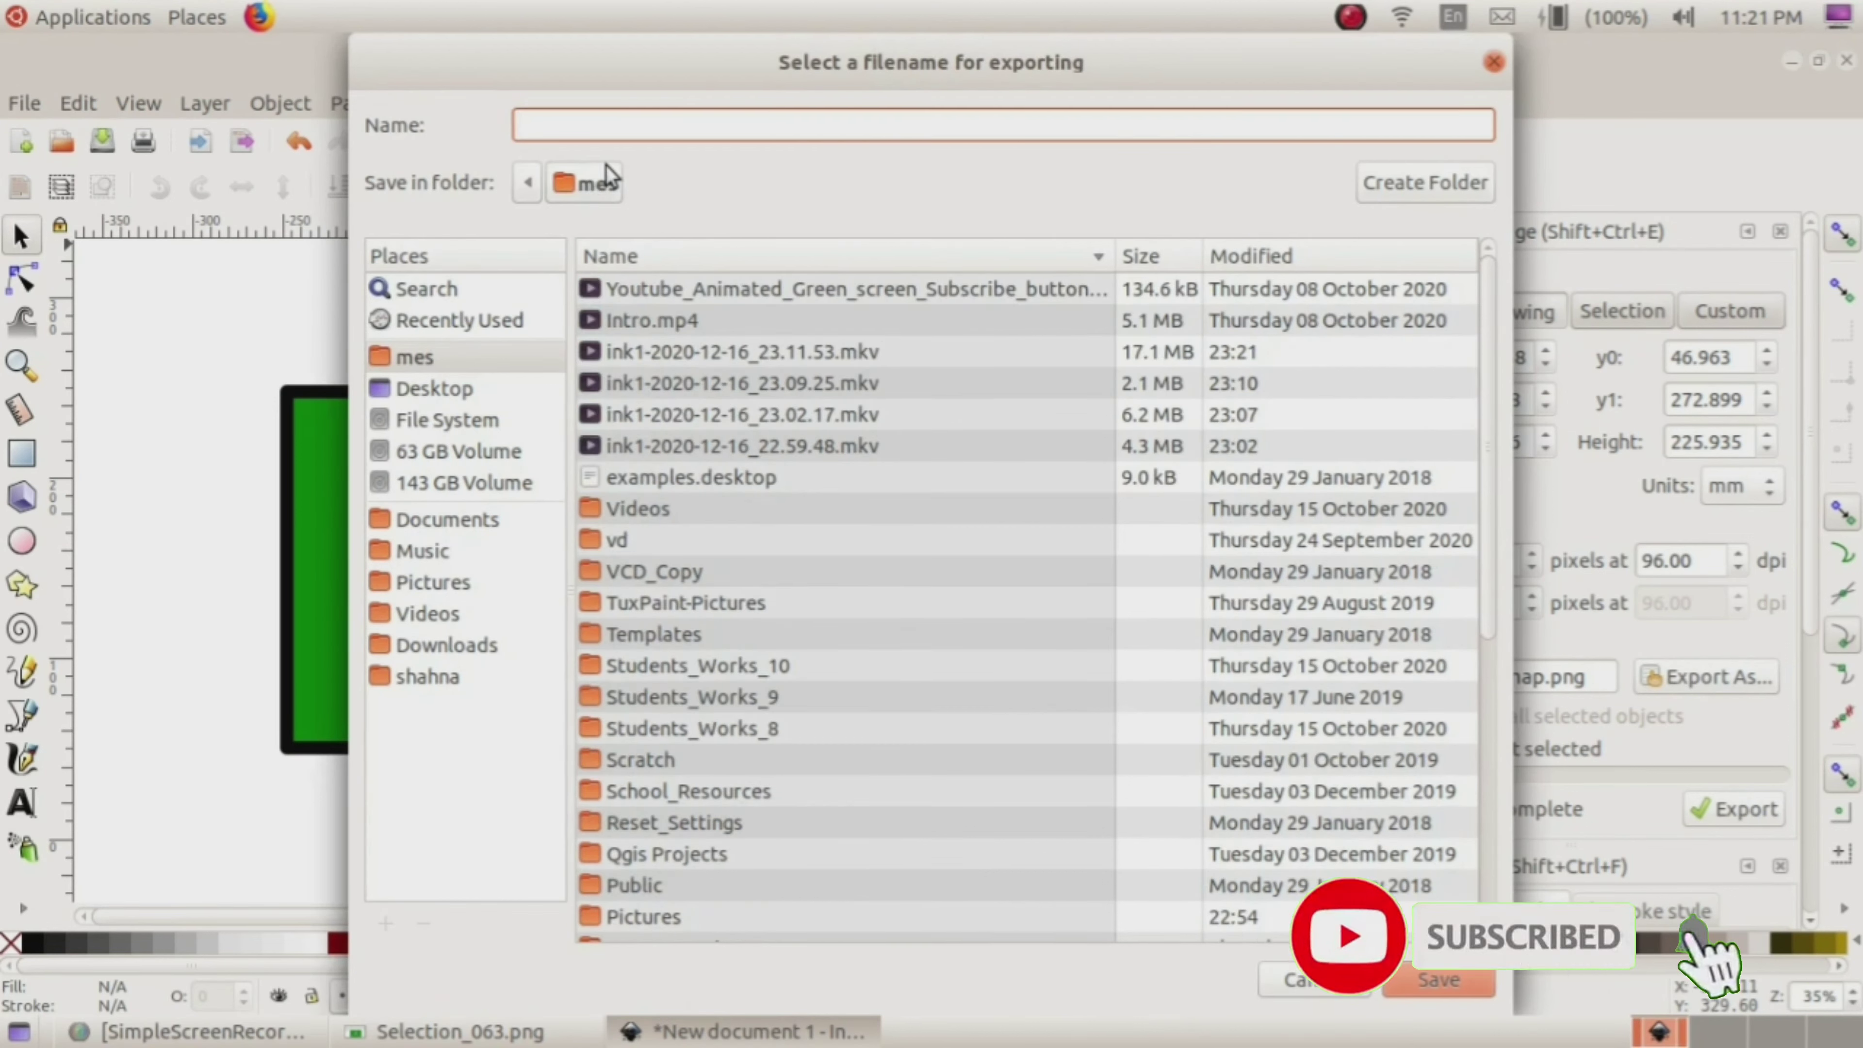
pyautogui.write('0')
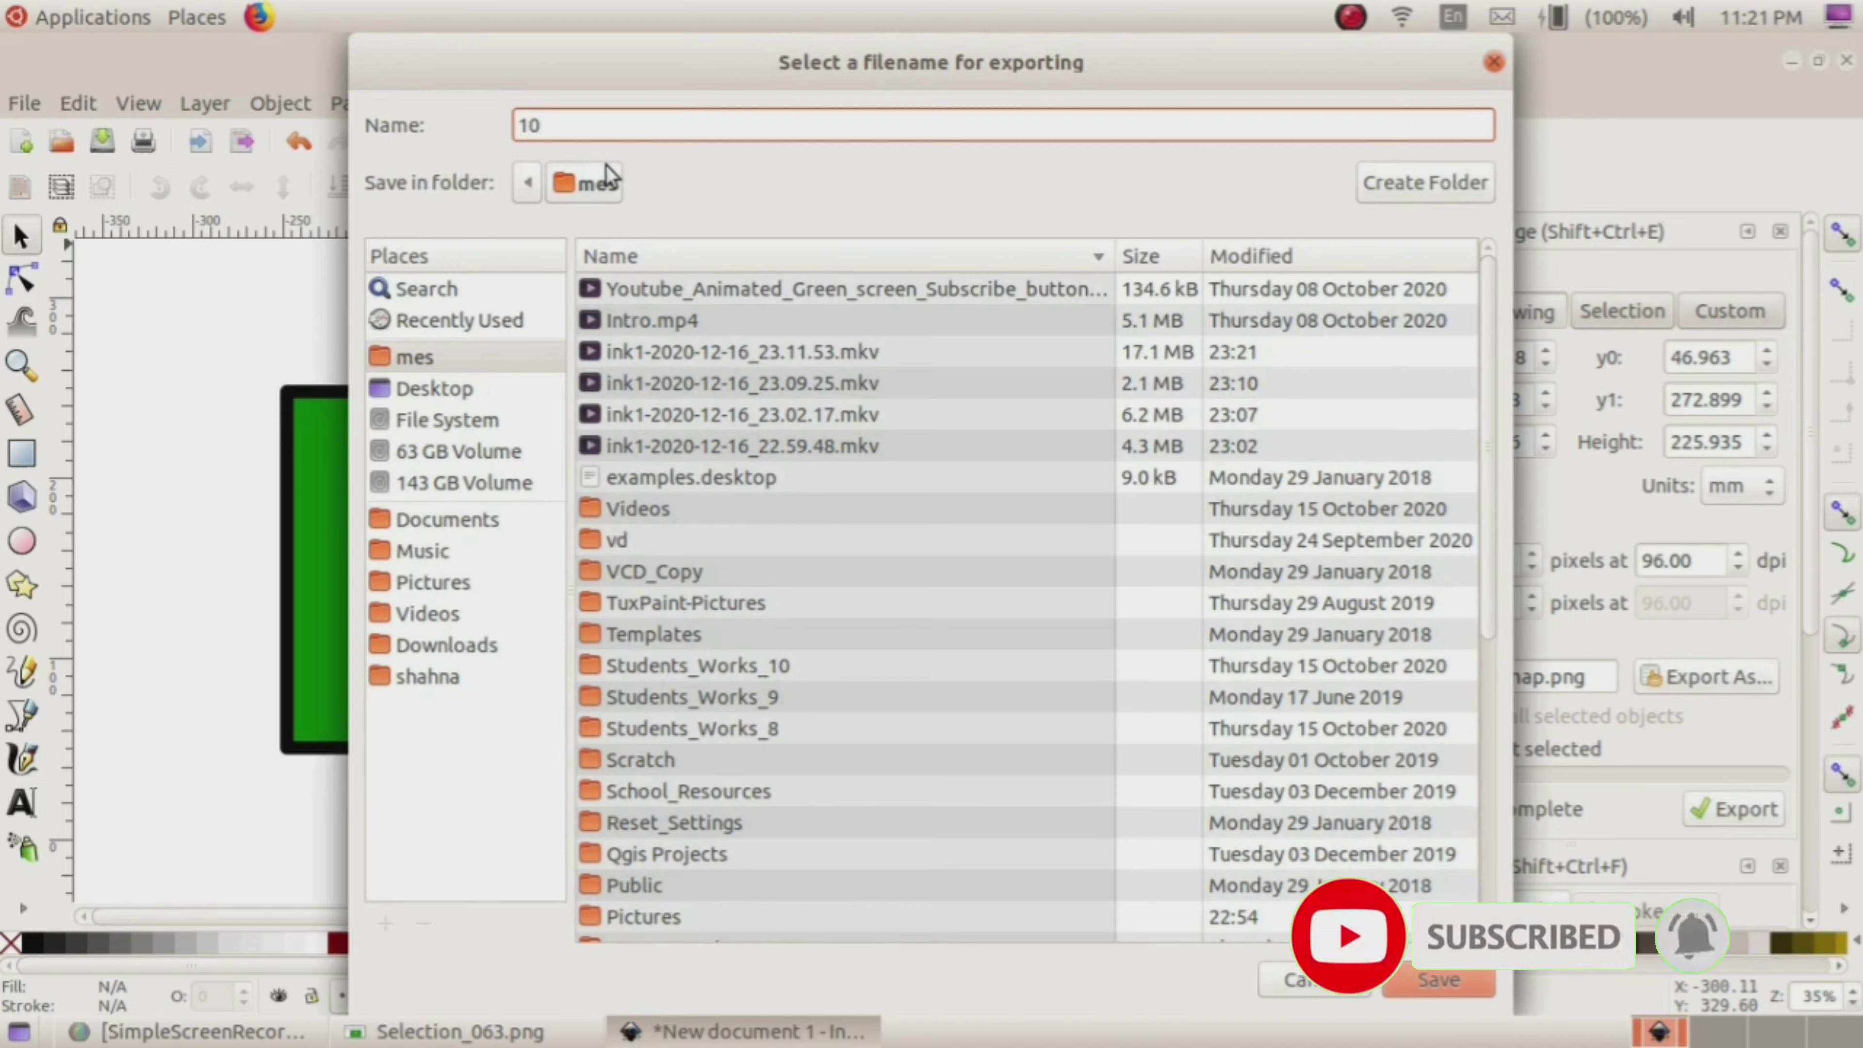
pyautogui.write('b2_')
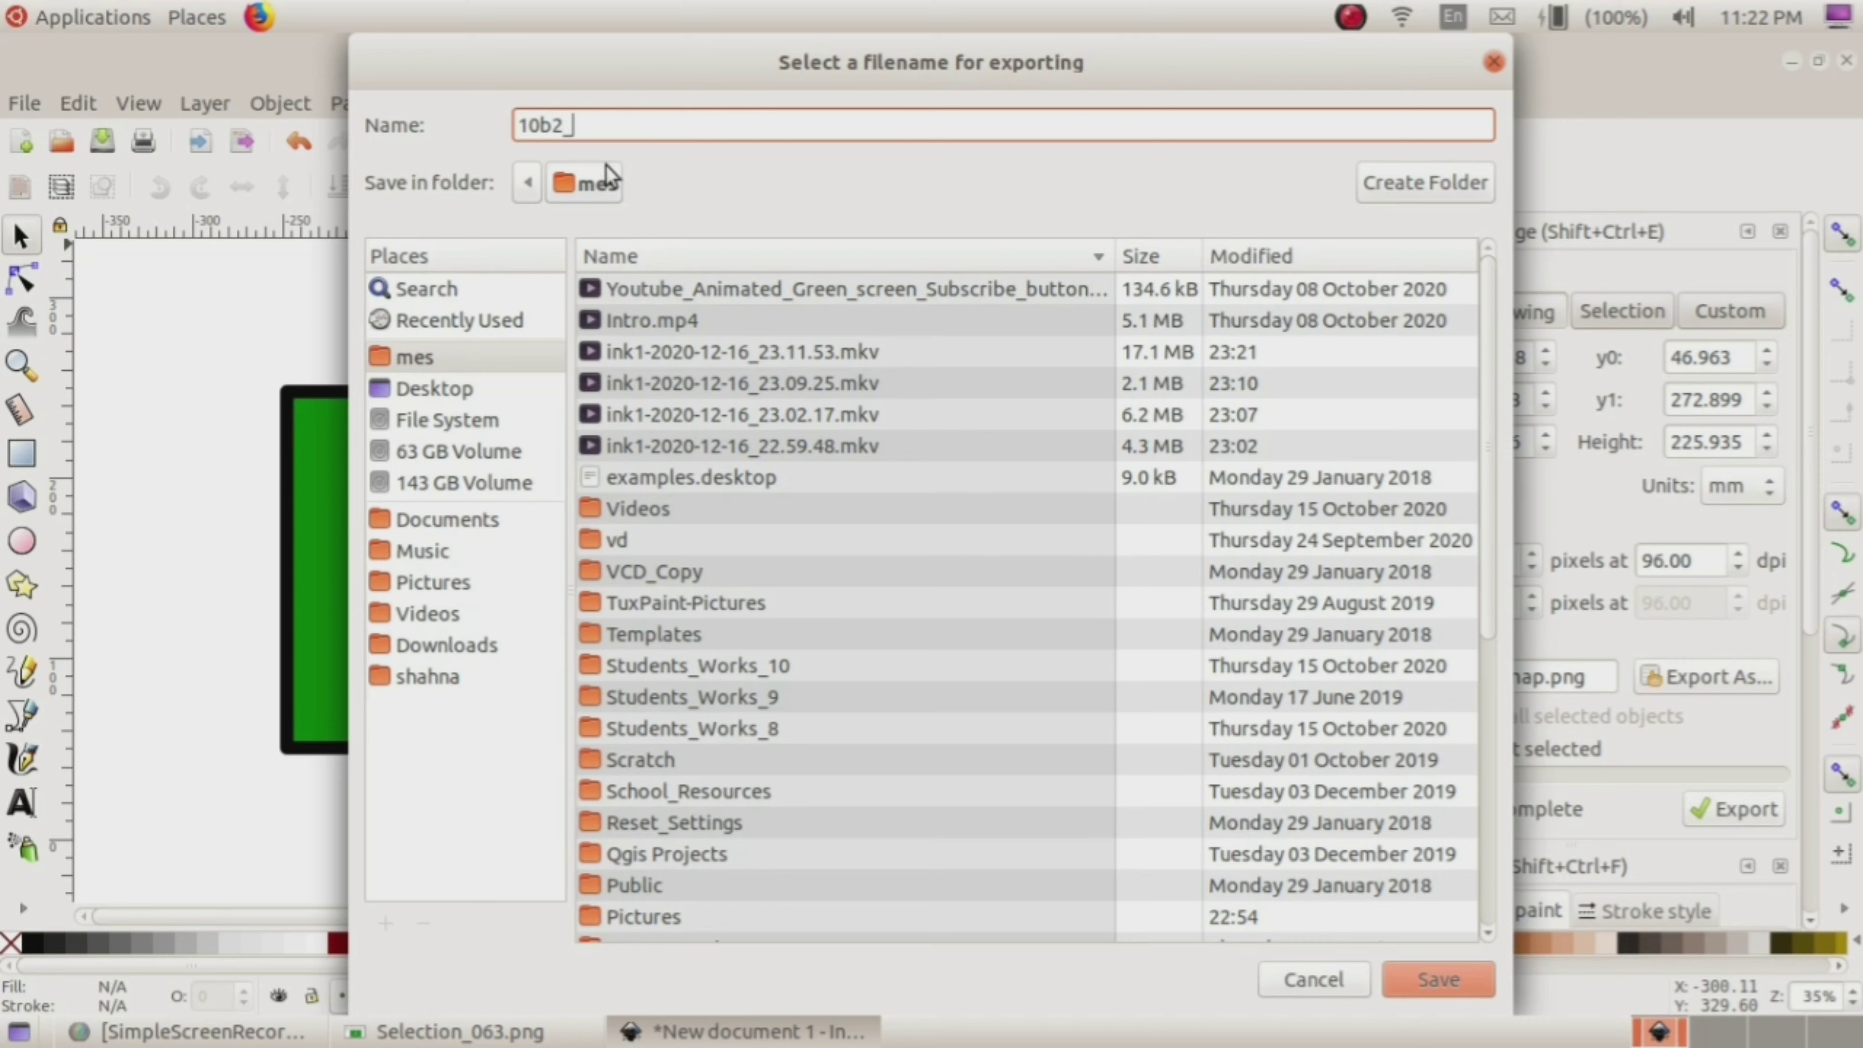
pyautogui.write('1')
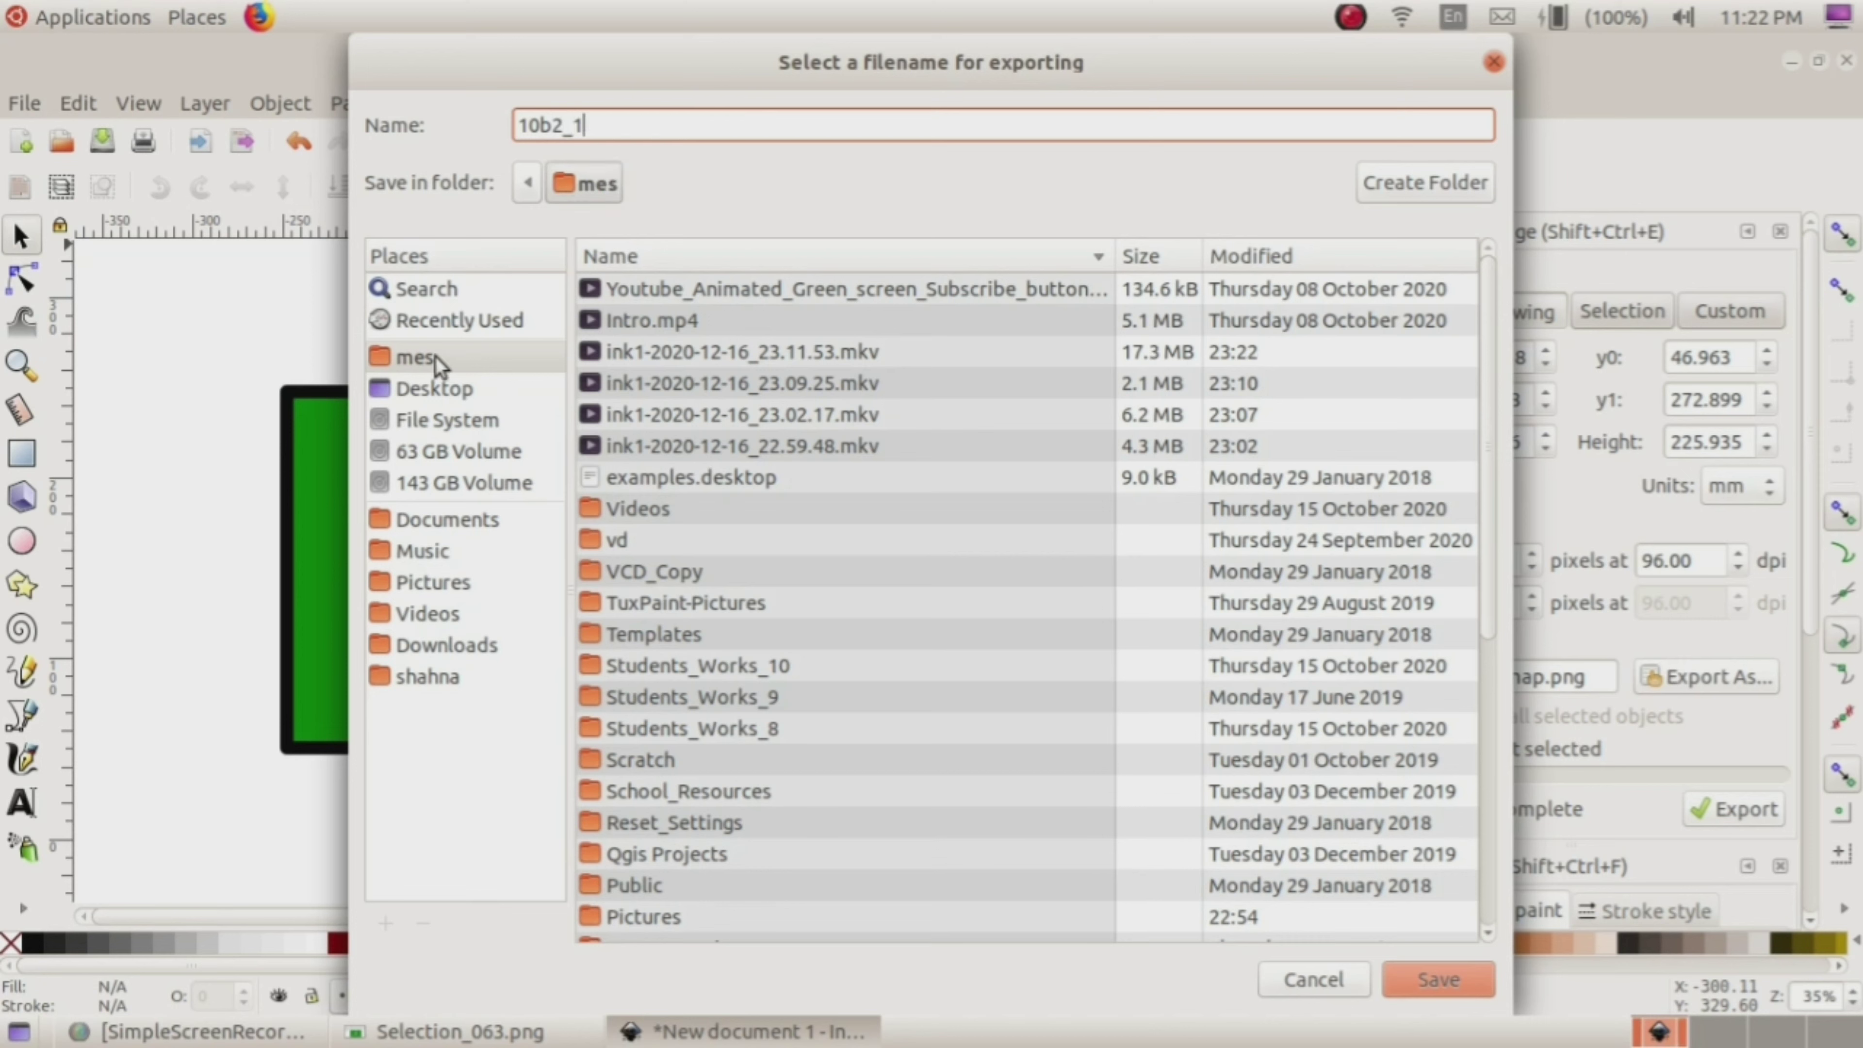
pyautogui.click(427, 352)
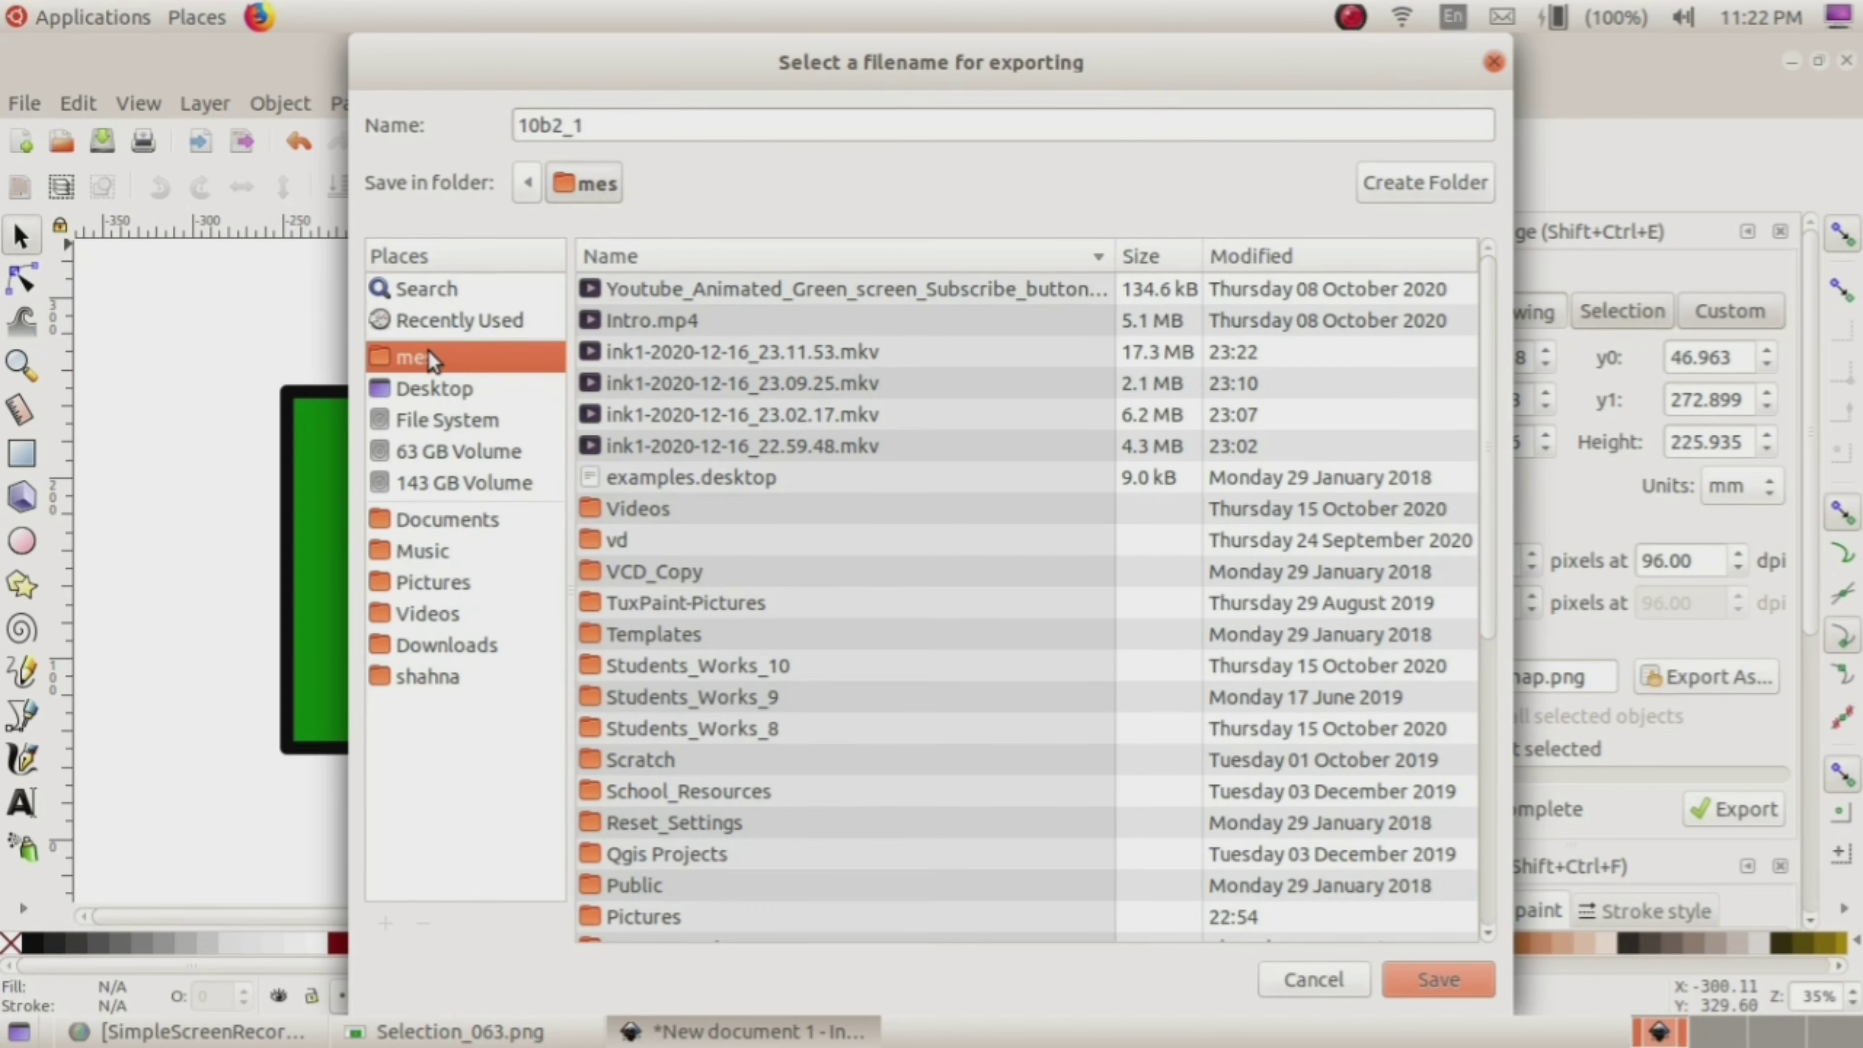
pyautogui.scroll(-2, 769, 650)
pyautogui.scroll(-2, 757, 725)
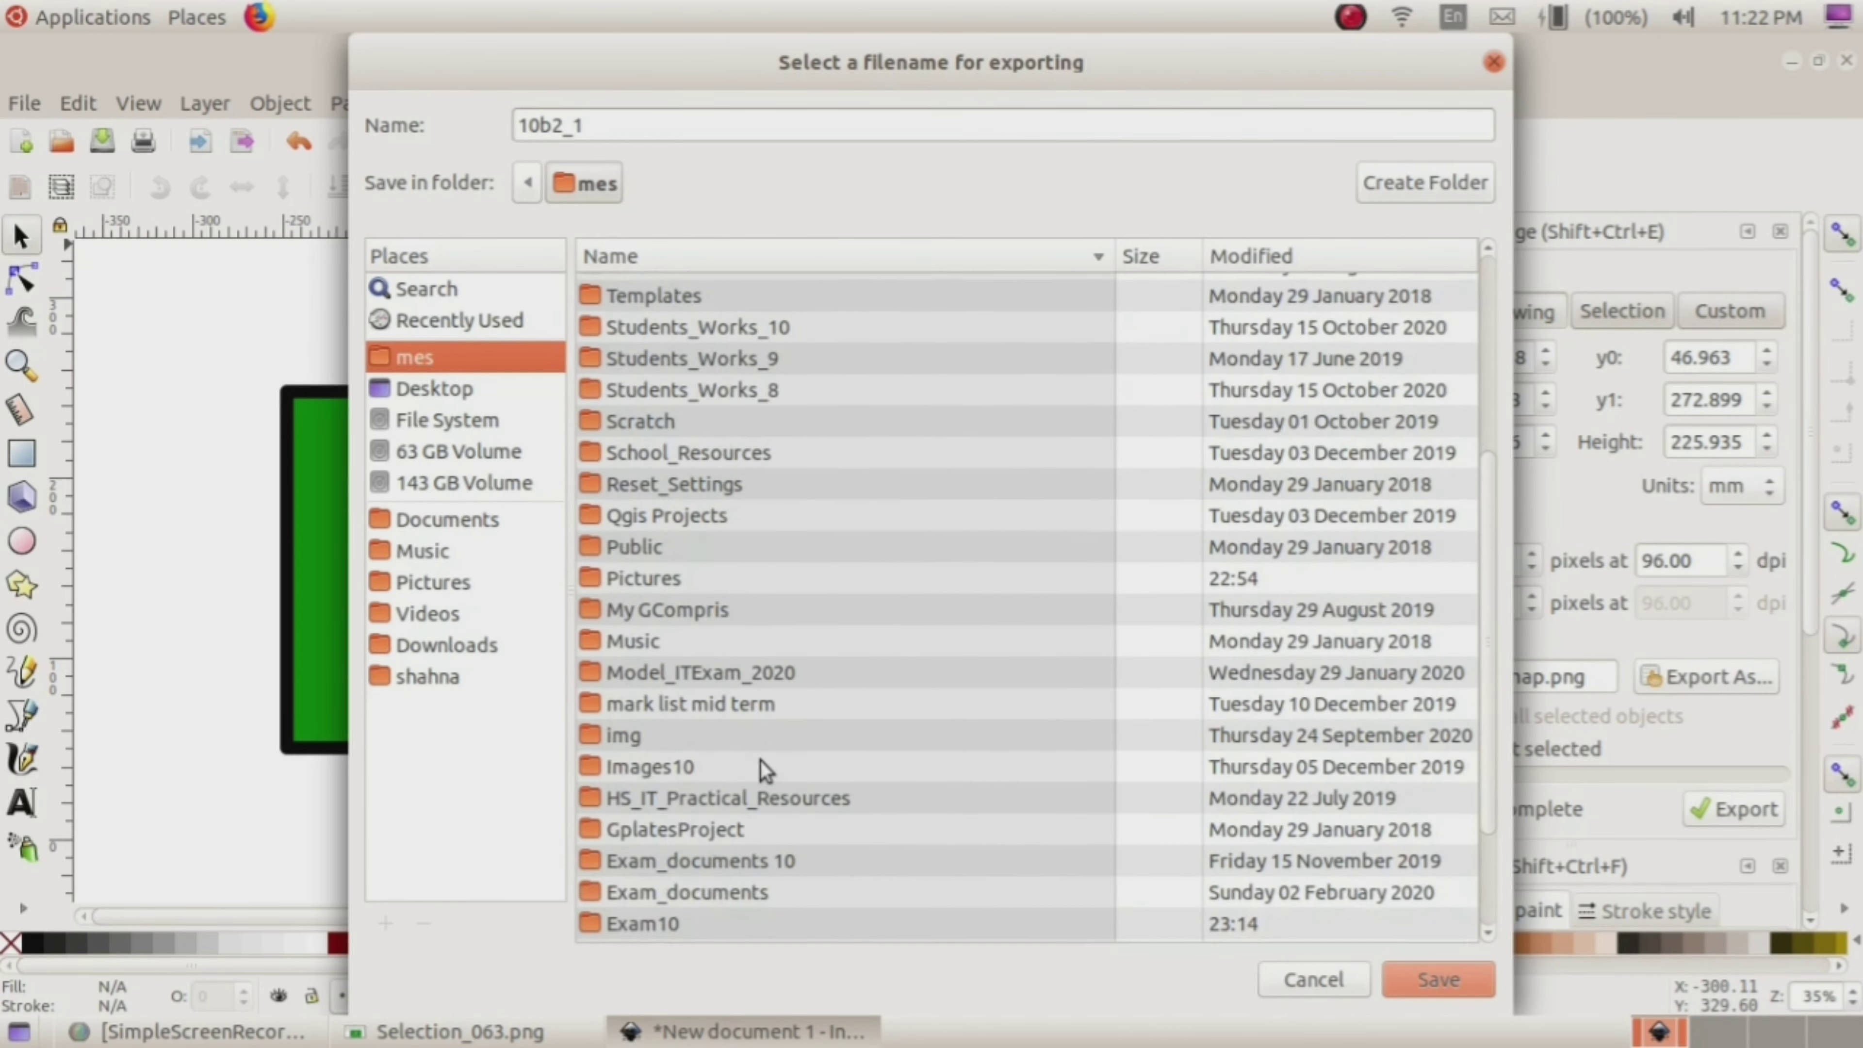
pyautogui.scroll(-2, 703, 802)
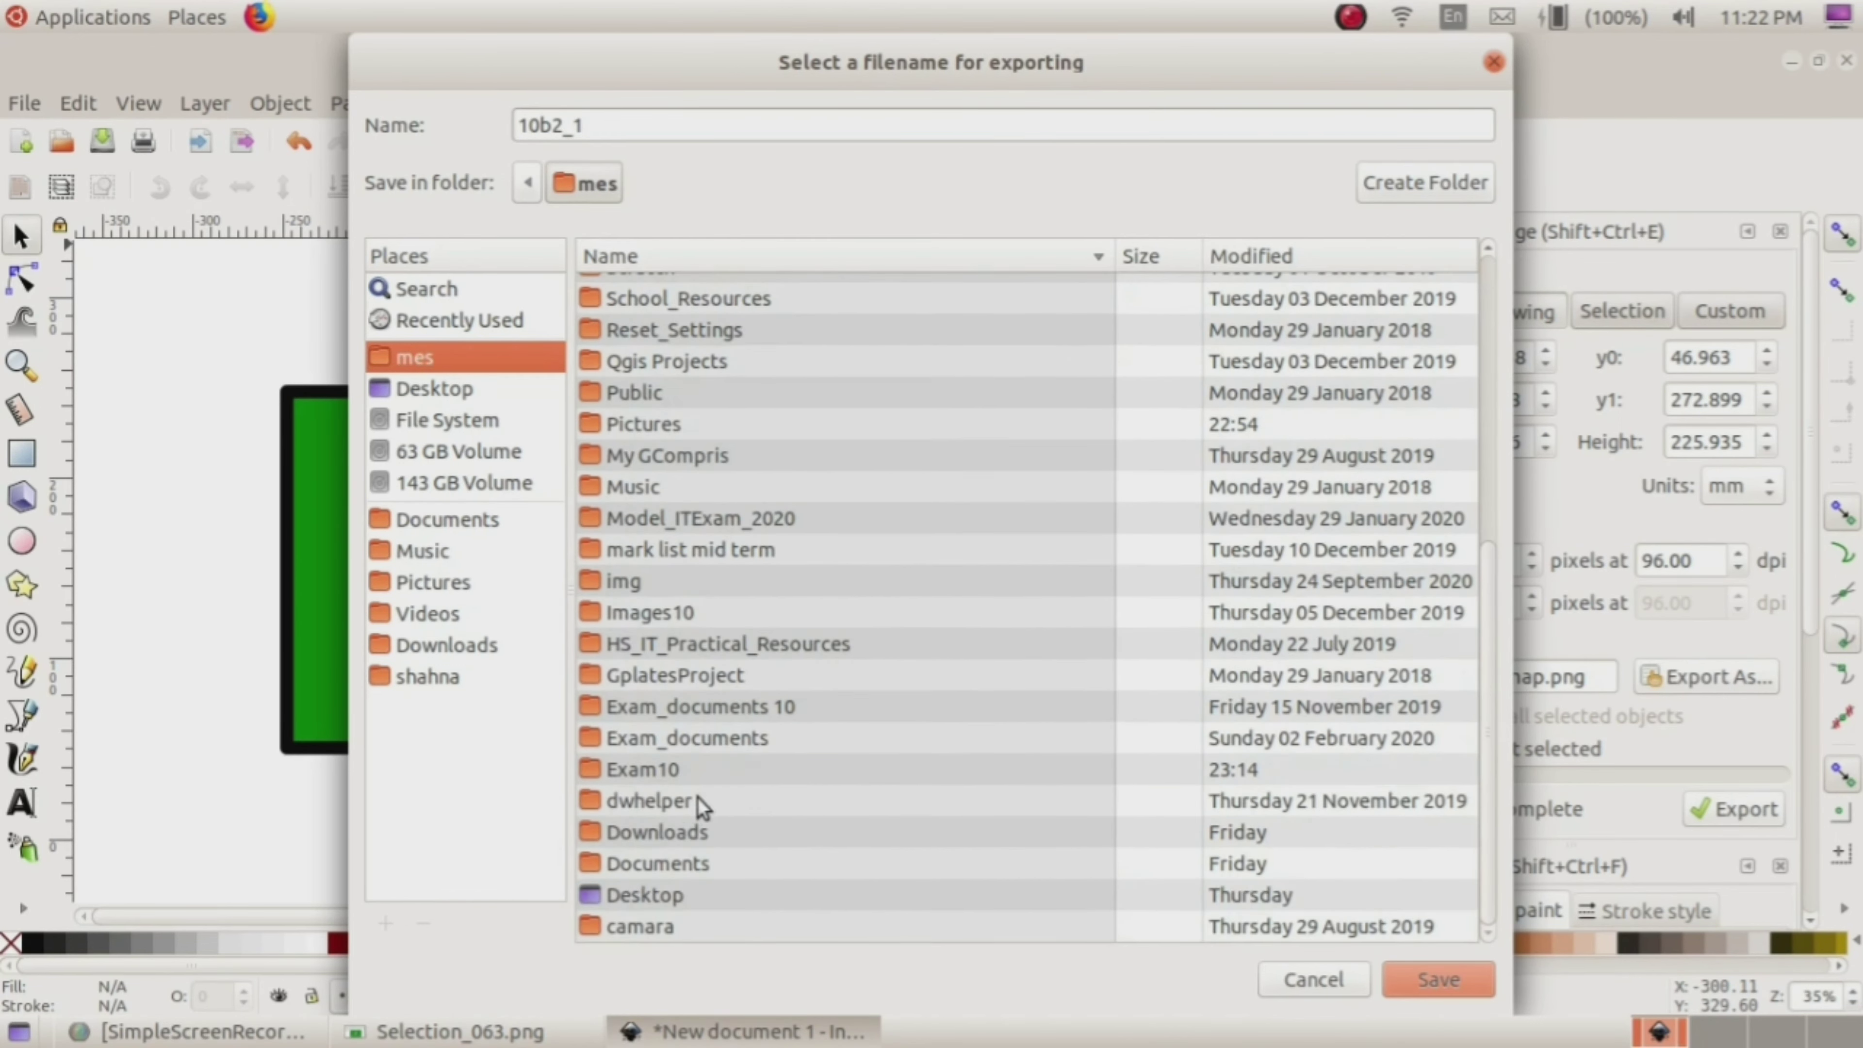
pyautogui.doubleClick(642, 765)
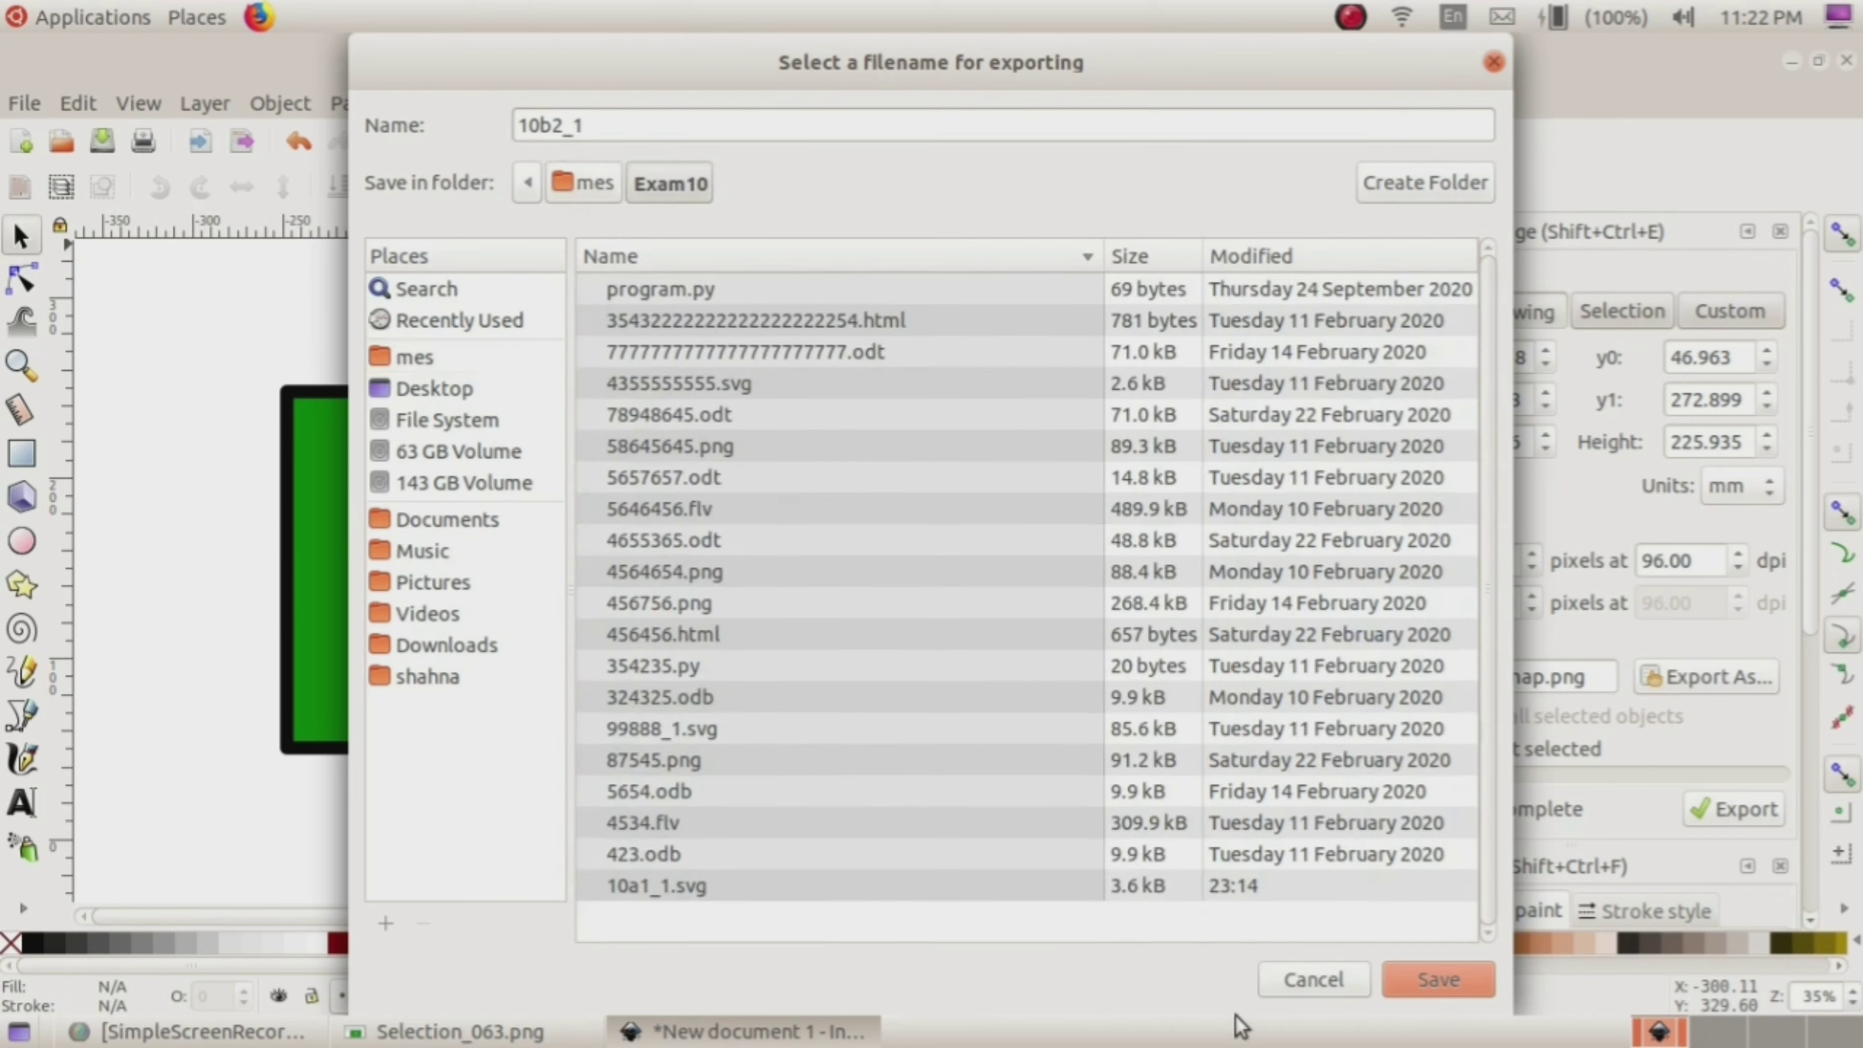
pyautogui.click(1424, 969)
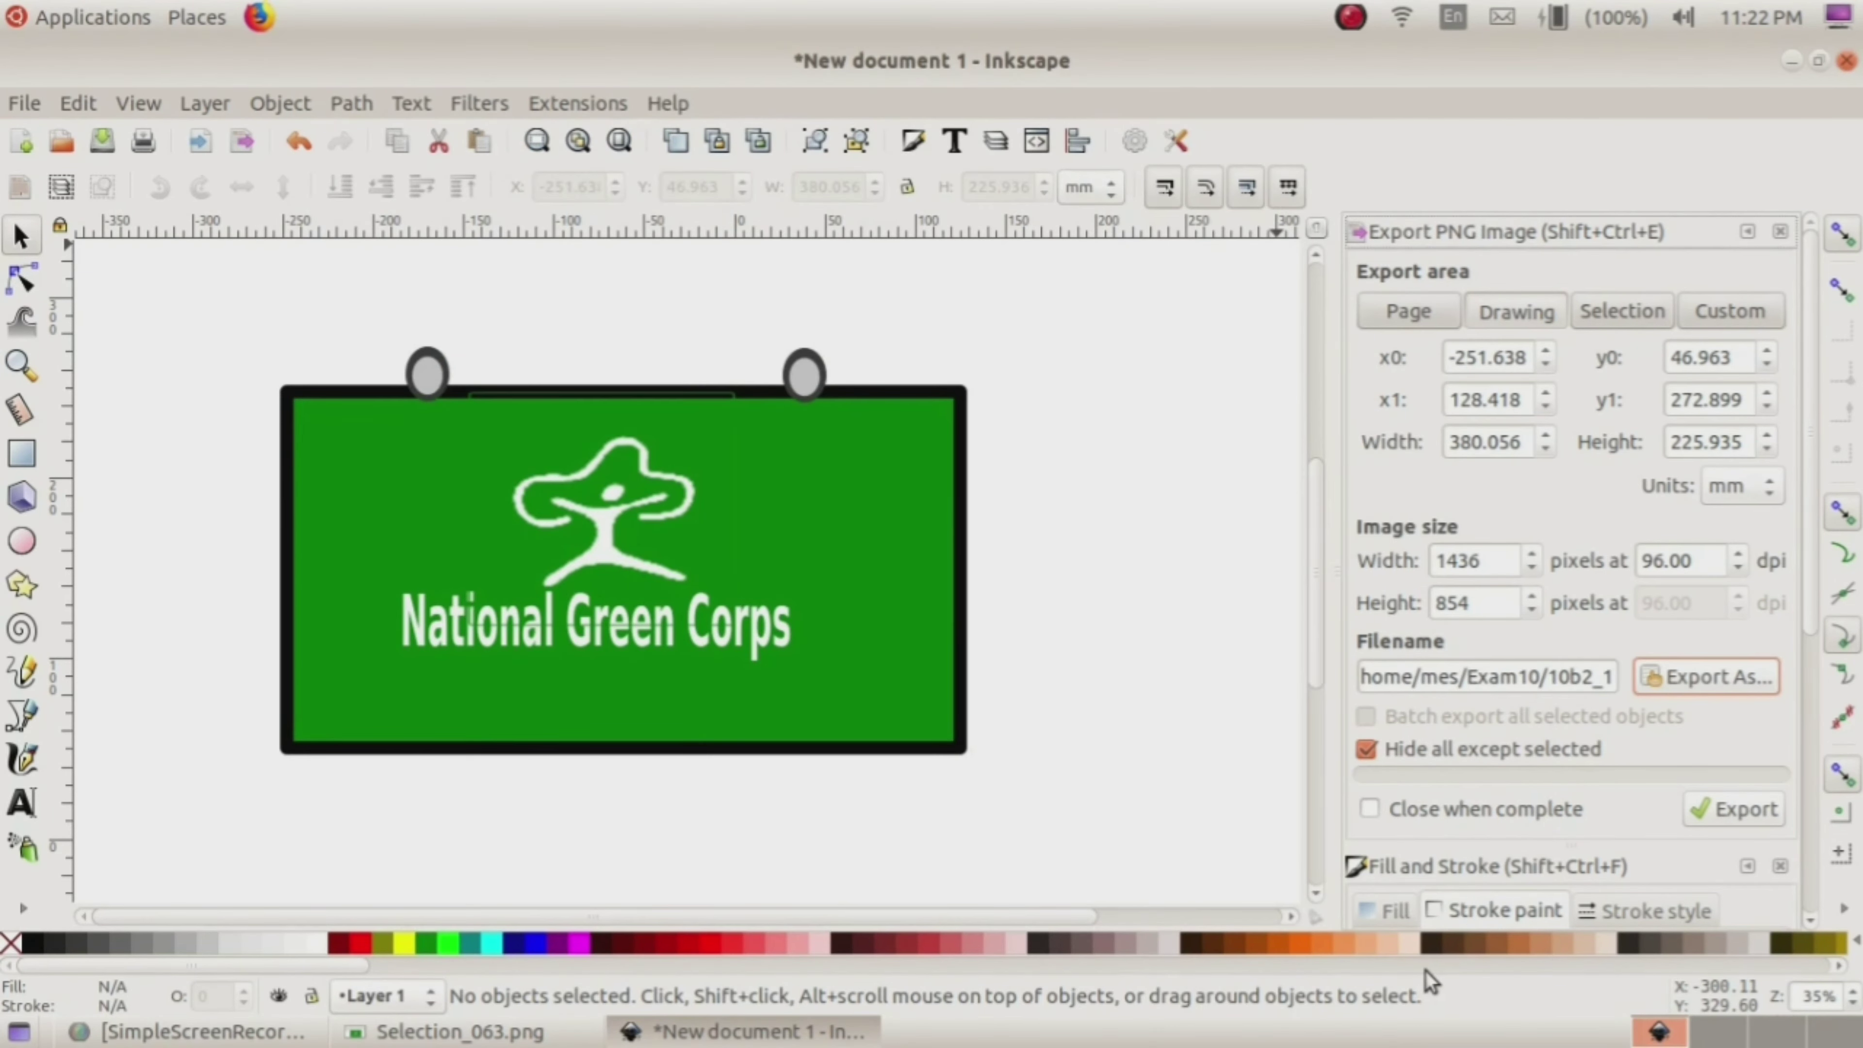
pyautogui.click(1733, 817)
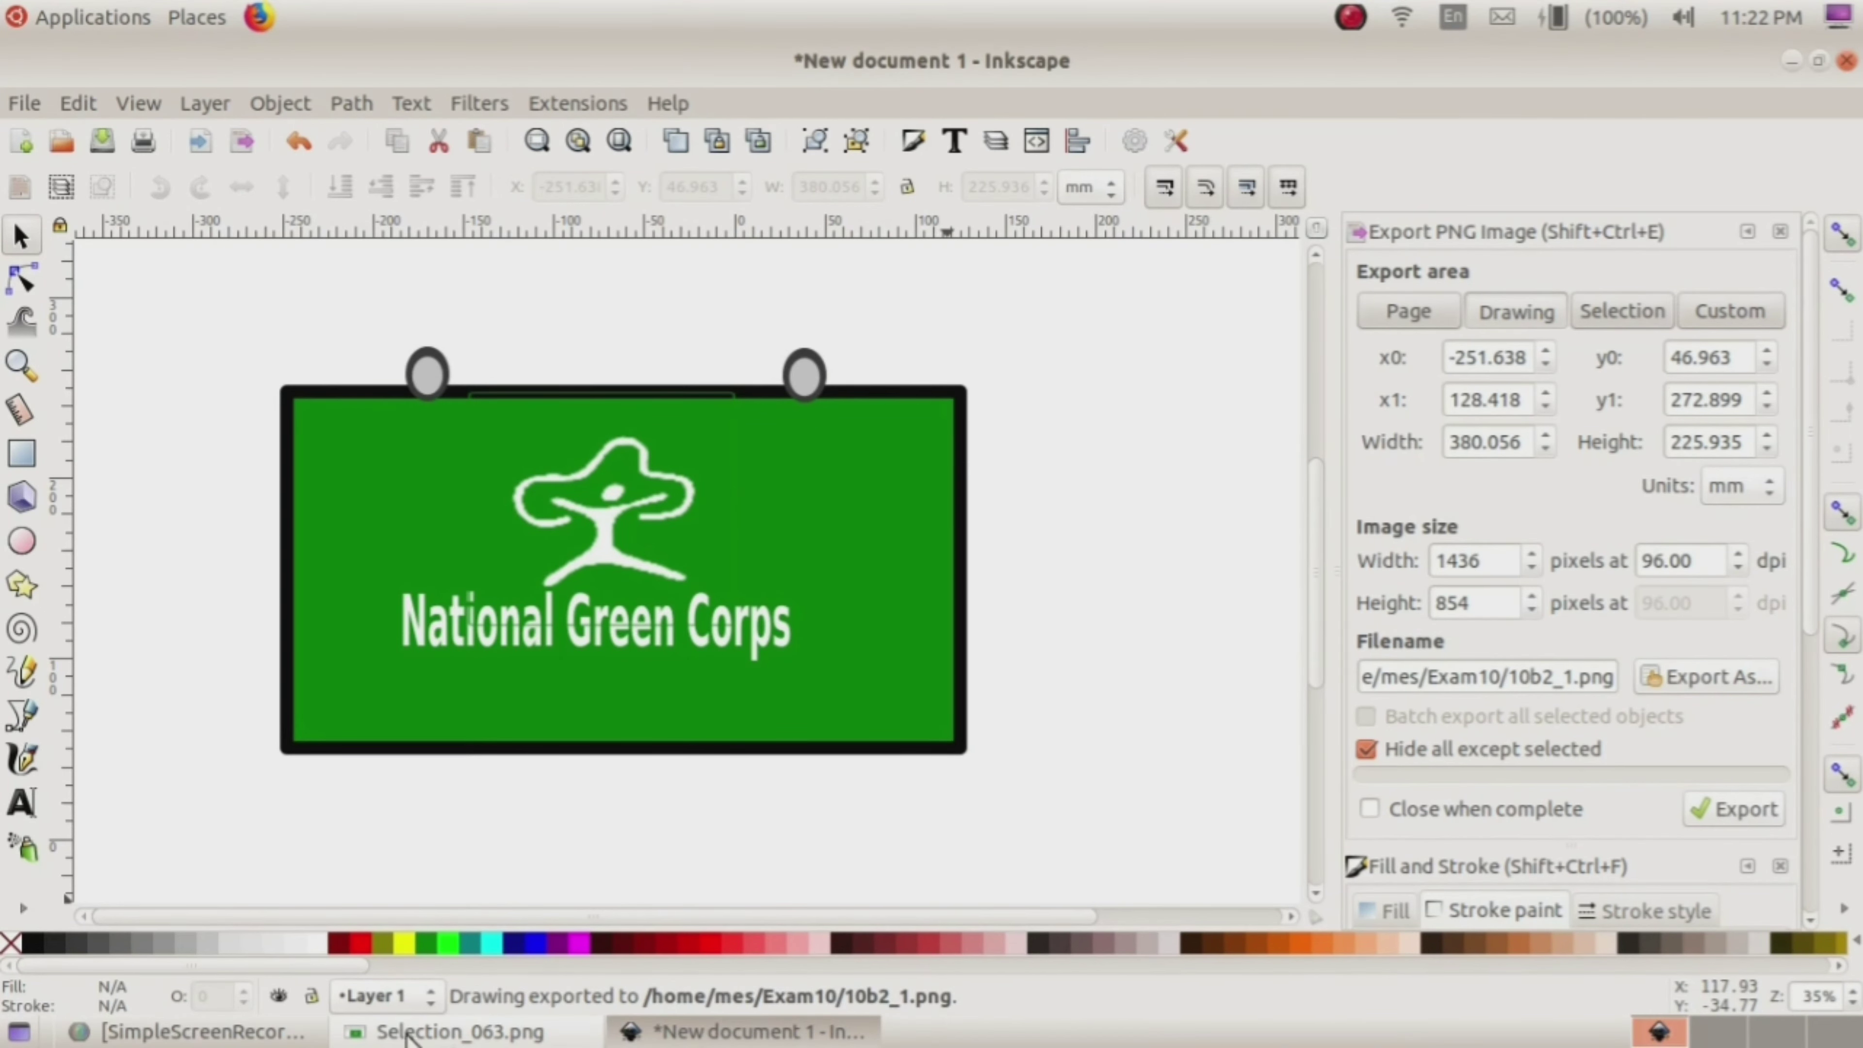
pyautogui.click(407, 1039)
pyautogui.moveTo(1084, 568)
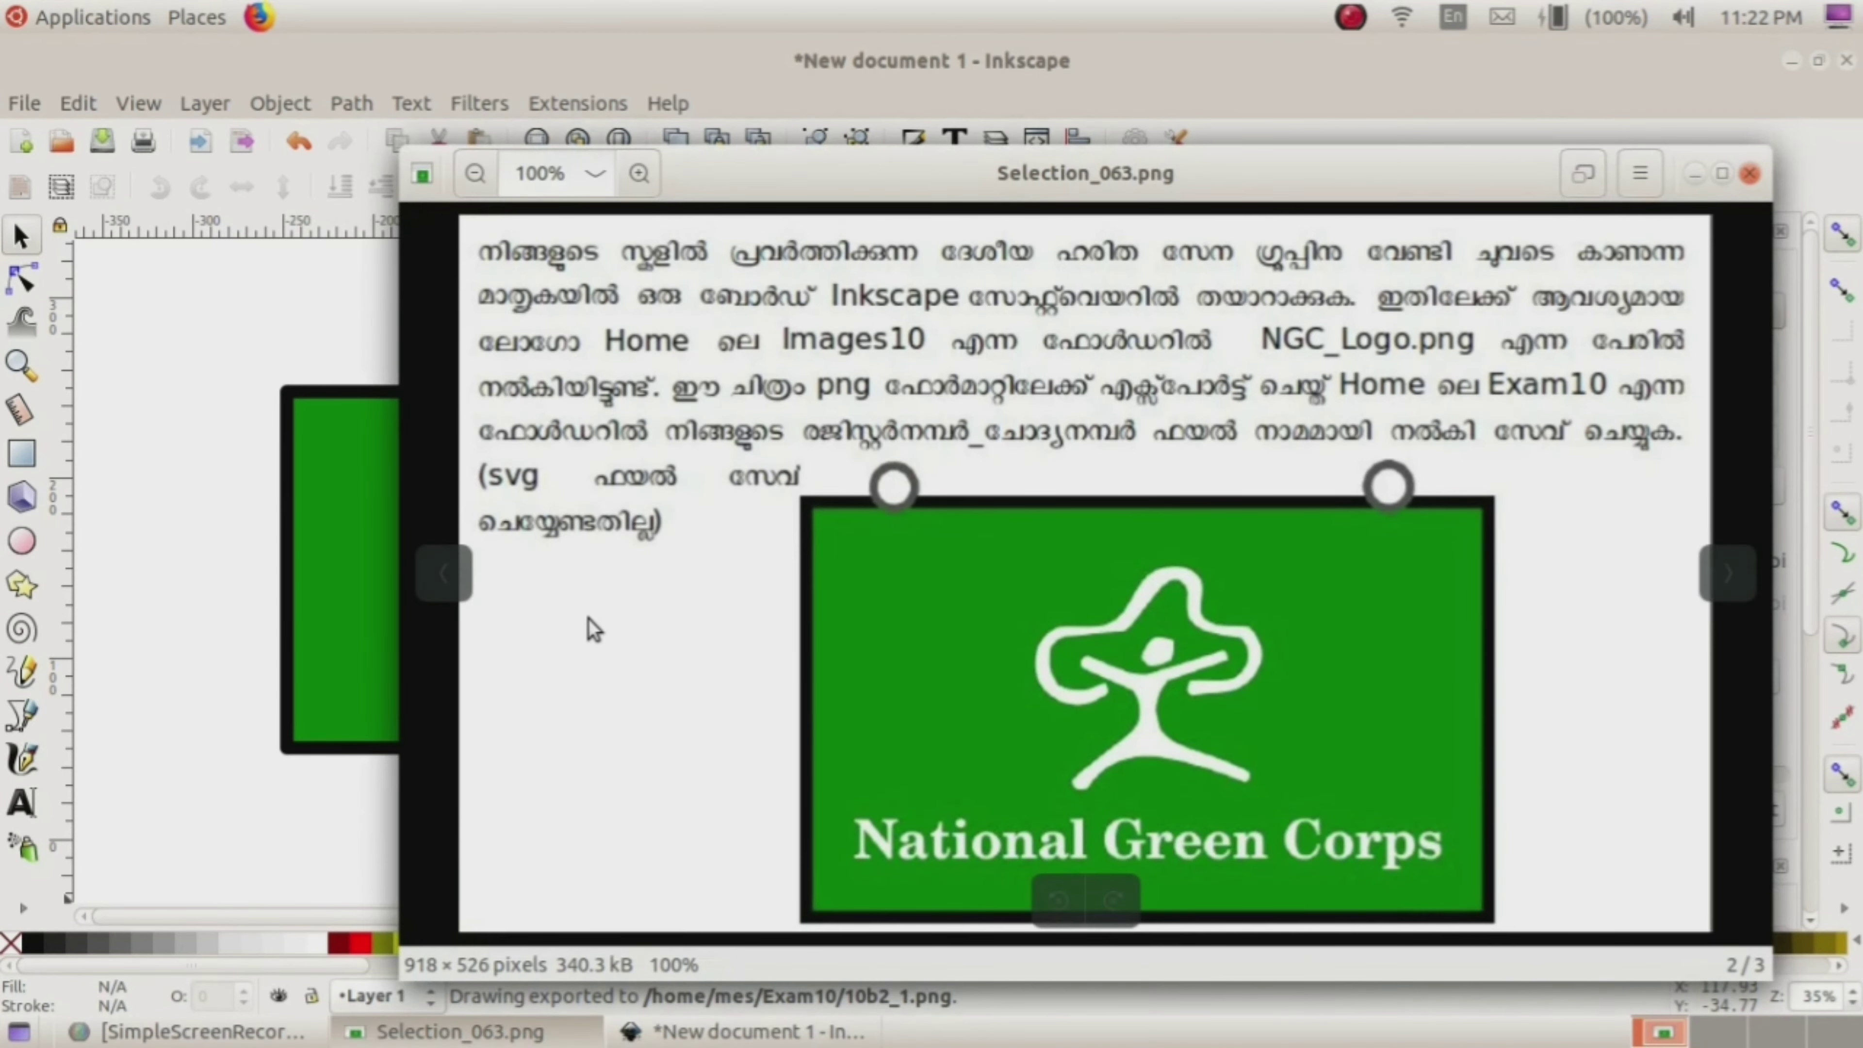
# Step: Review the next task image, Selection_064.png showing the U Turn Prohibited board, then return to Inkscape
pyautogui.click(1733, 571)
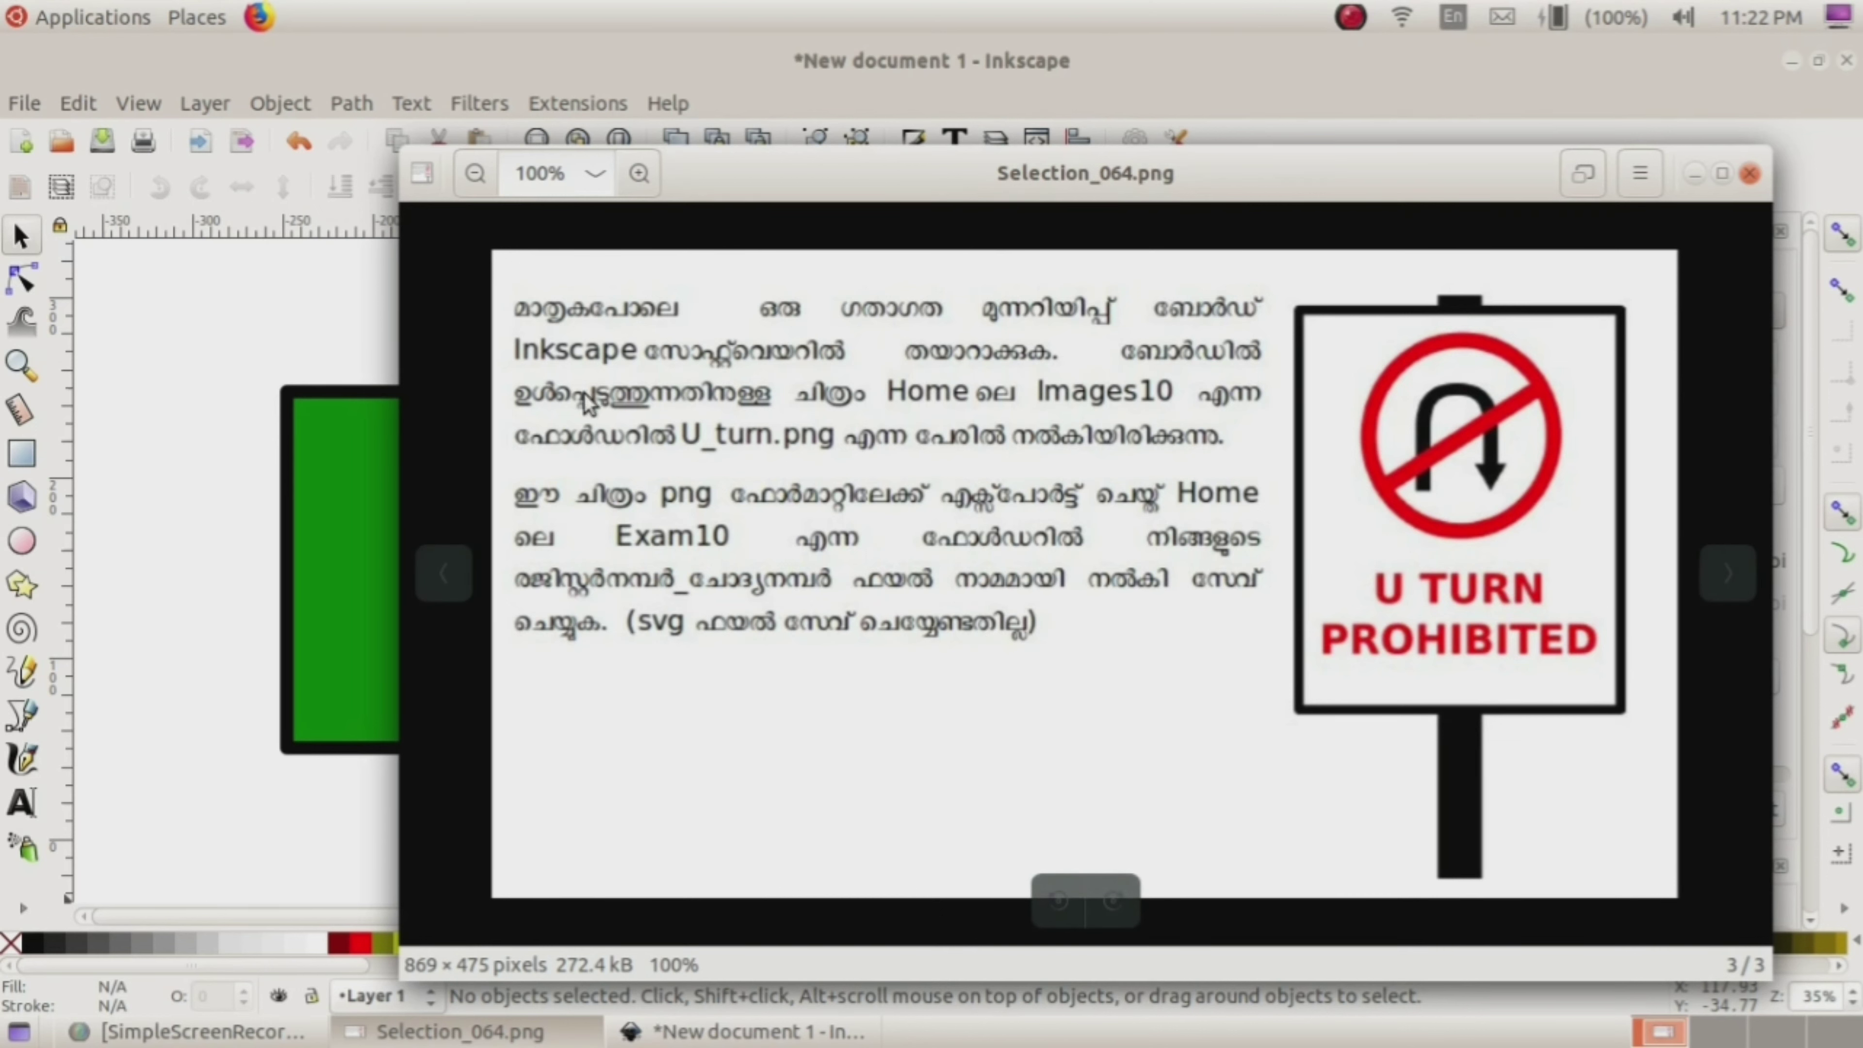
pyautogui.click(334, 62)
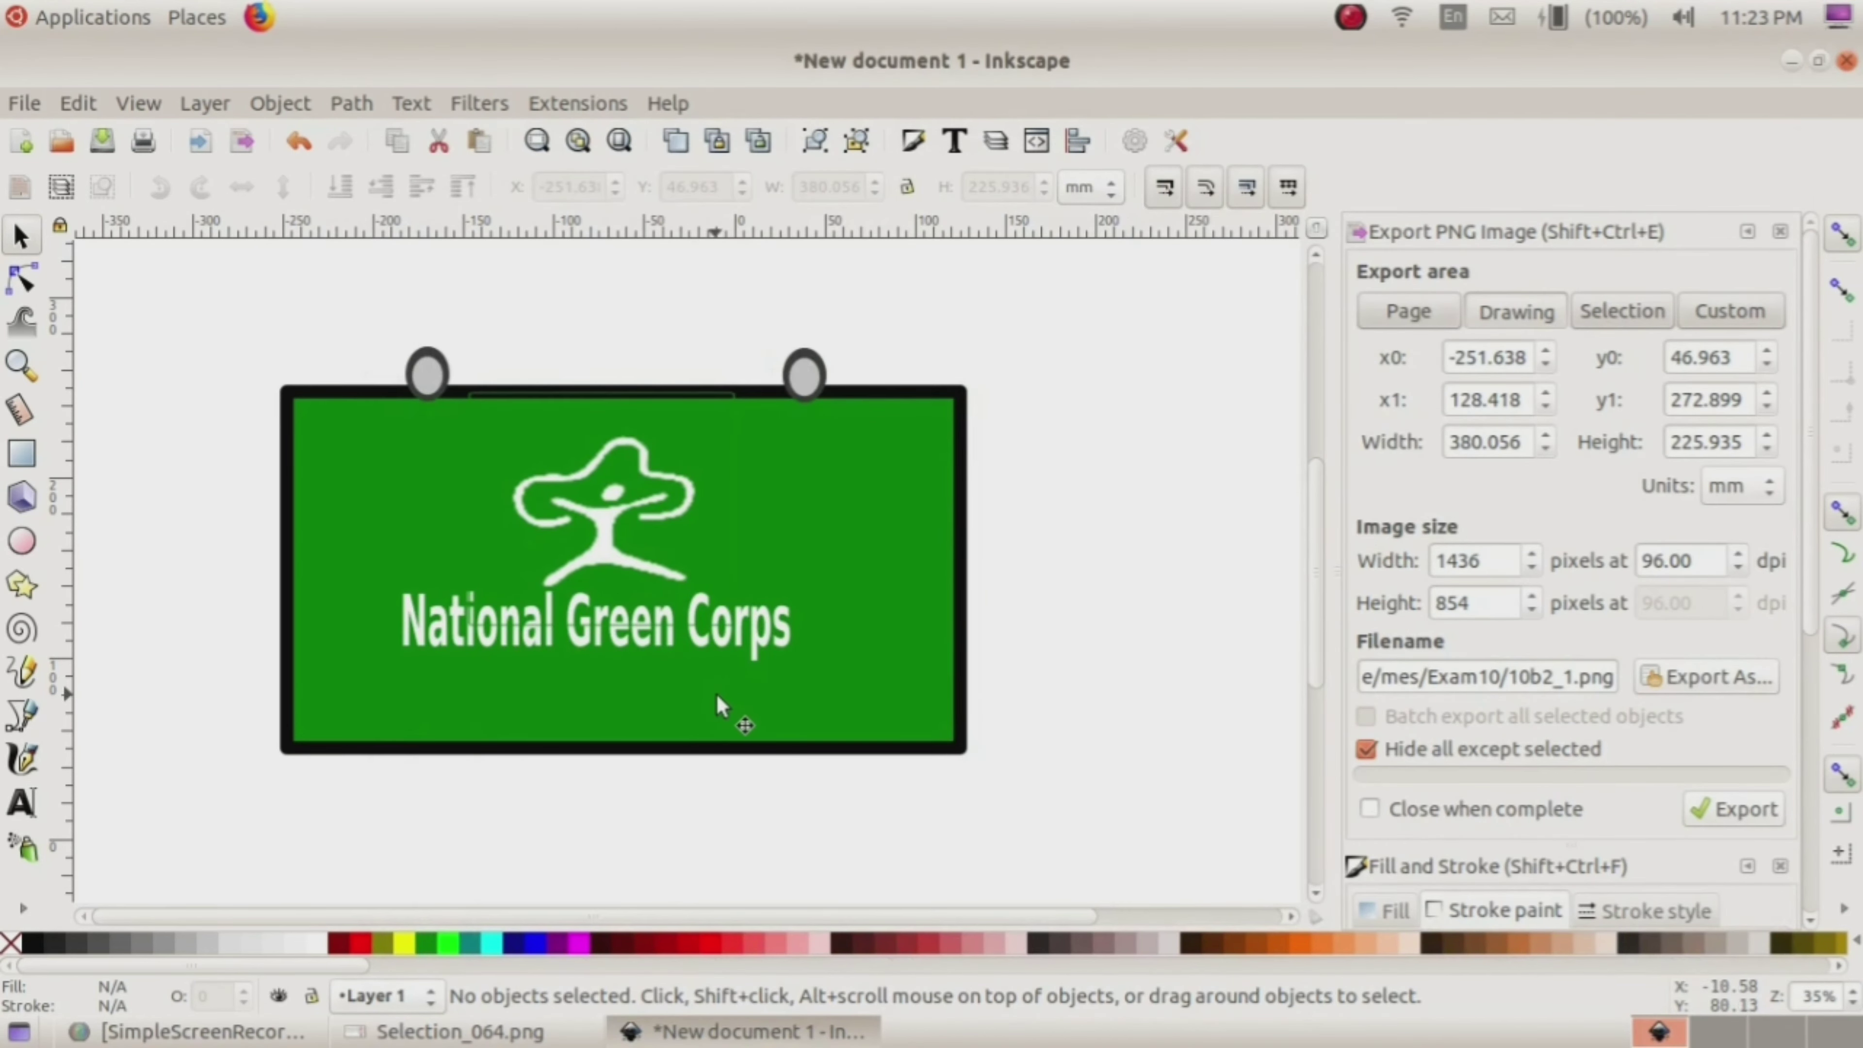
pyautogui.scroll(-1, 716, 693)
pyautogui.scroll(-4, 718, 695)
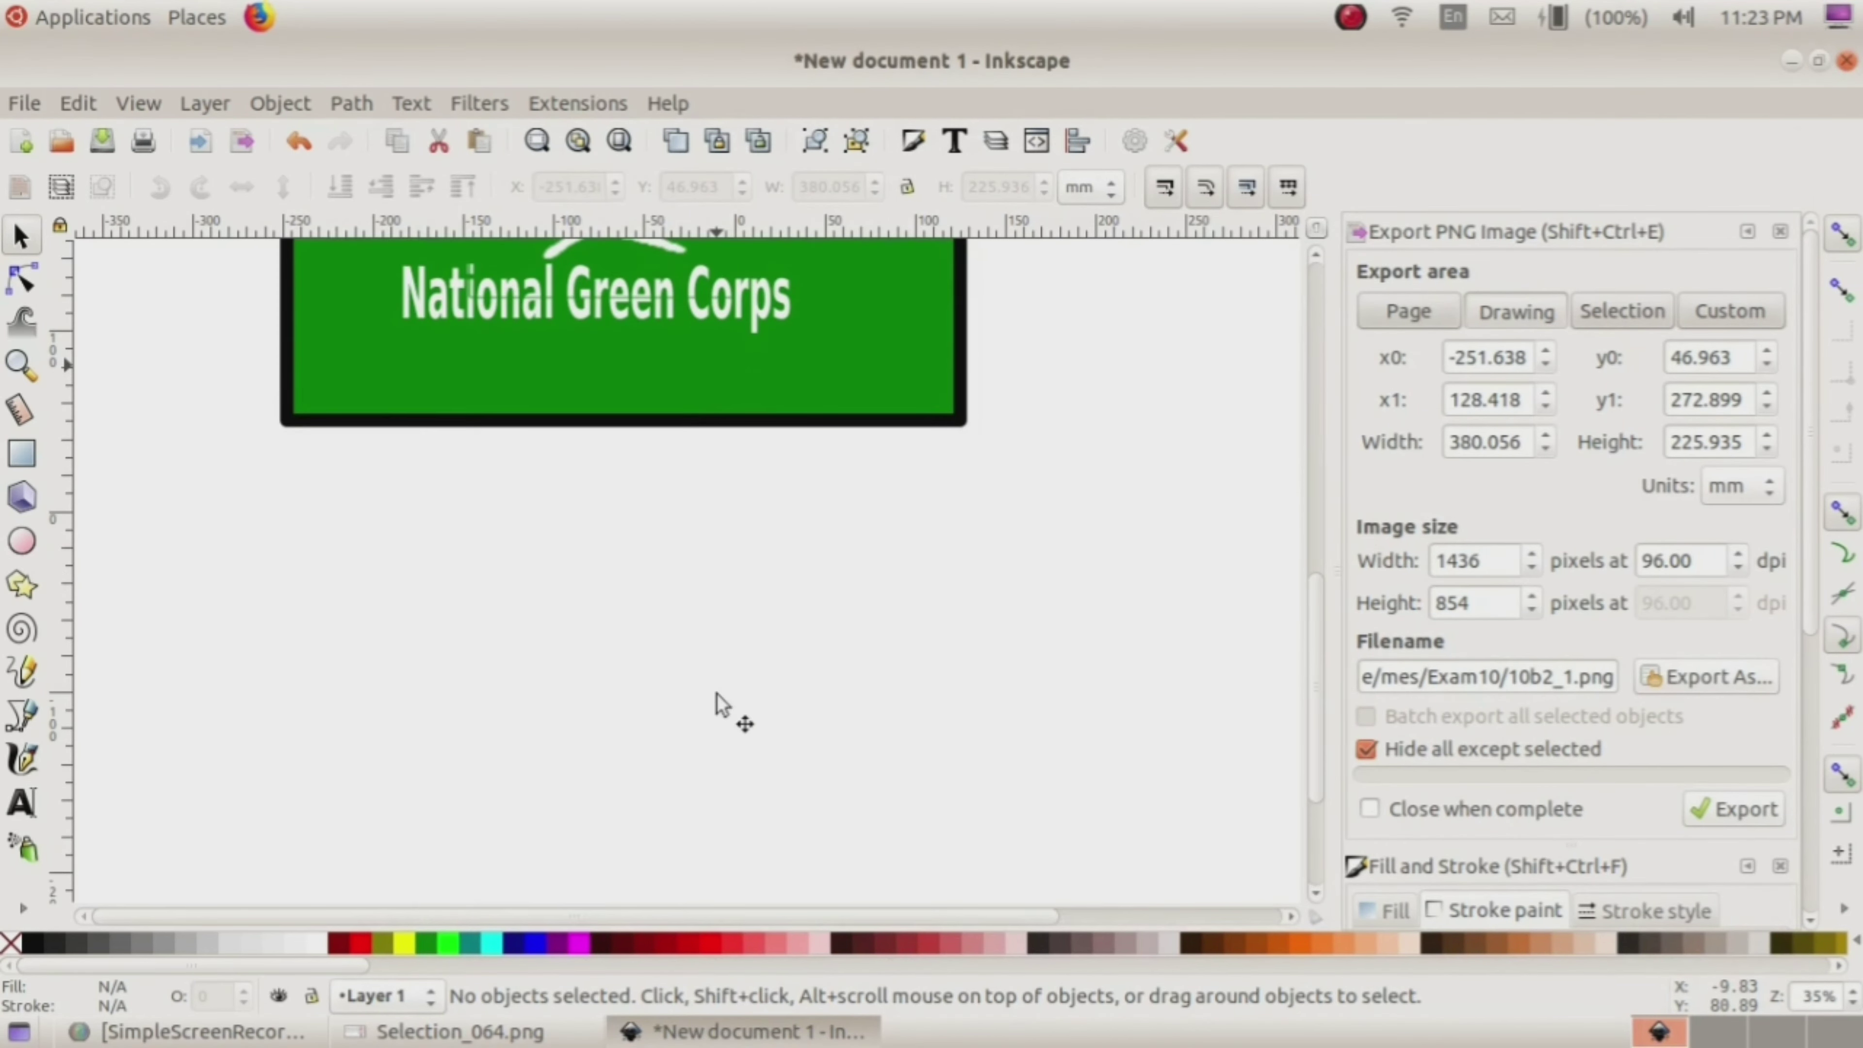
# Step: Create a blank New document 2 and bring the Selection_064.png task image in front
pyautogui.click(9, 106)
pyautogui.click(26, 138)
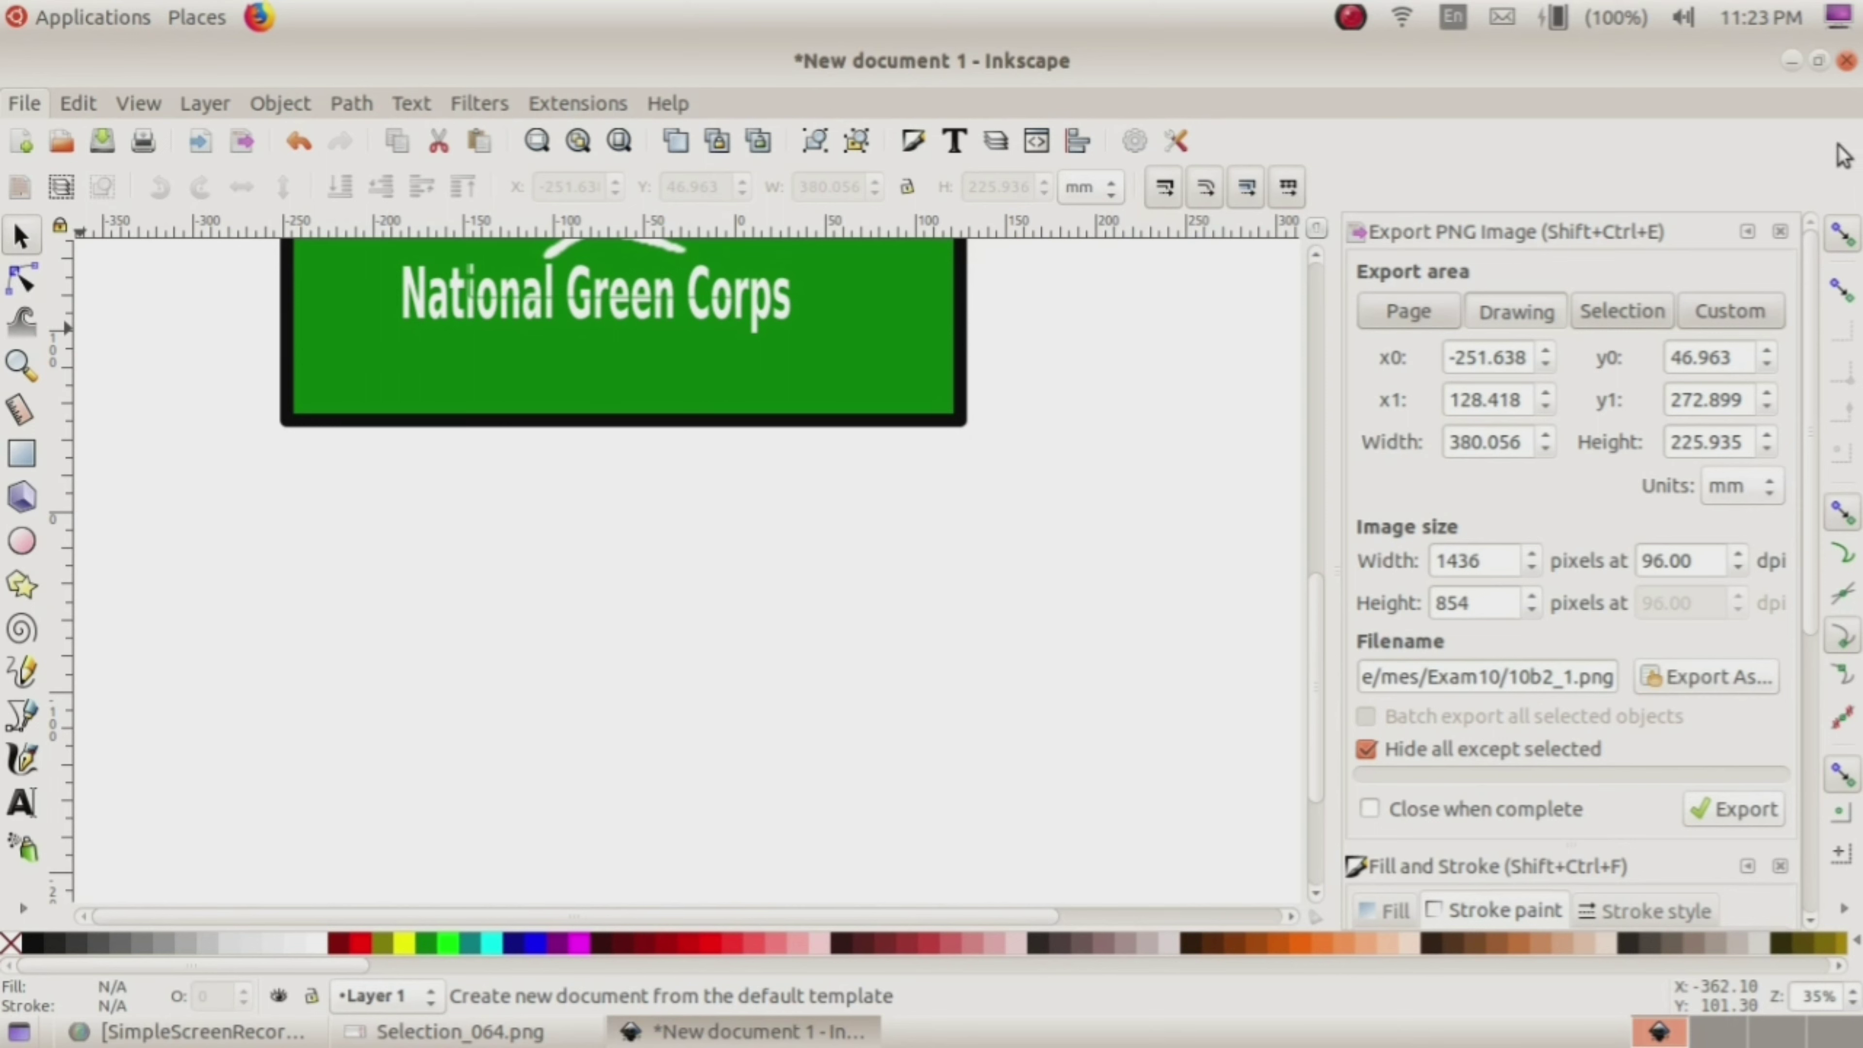
pyautogui.hotkey('ctrl', 'n')
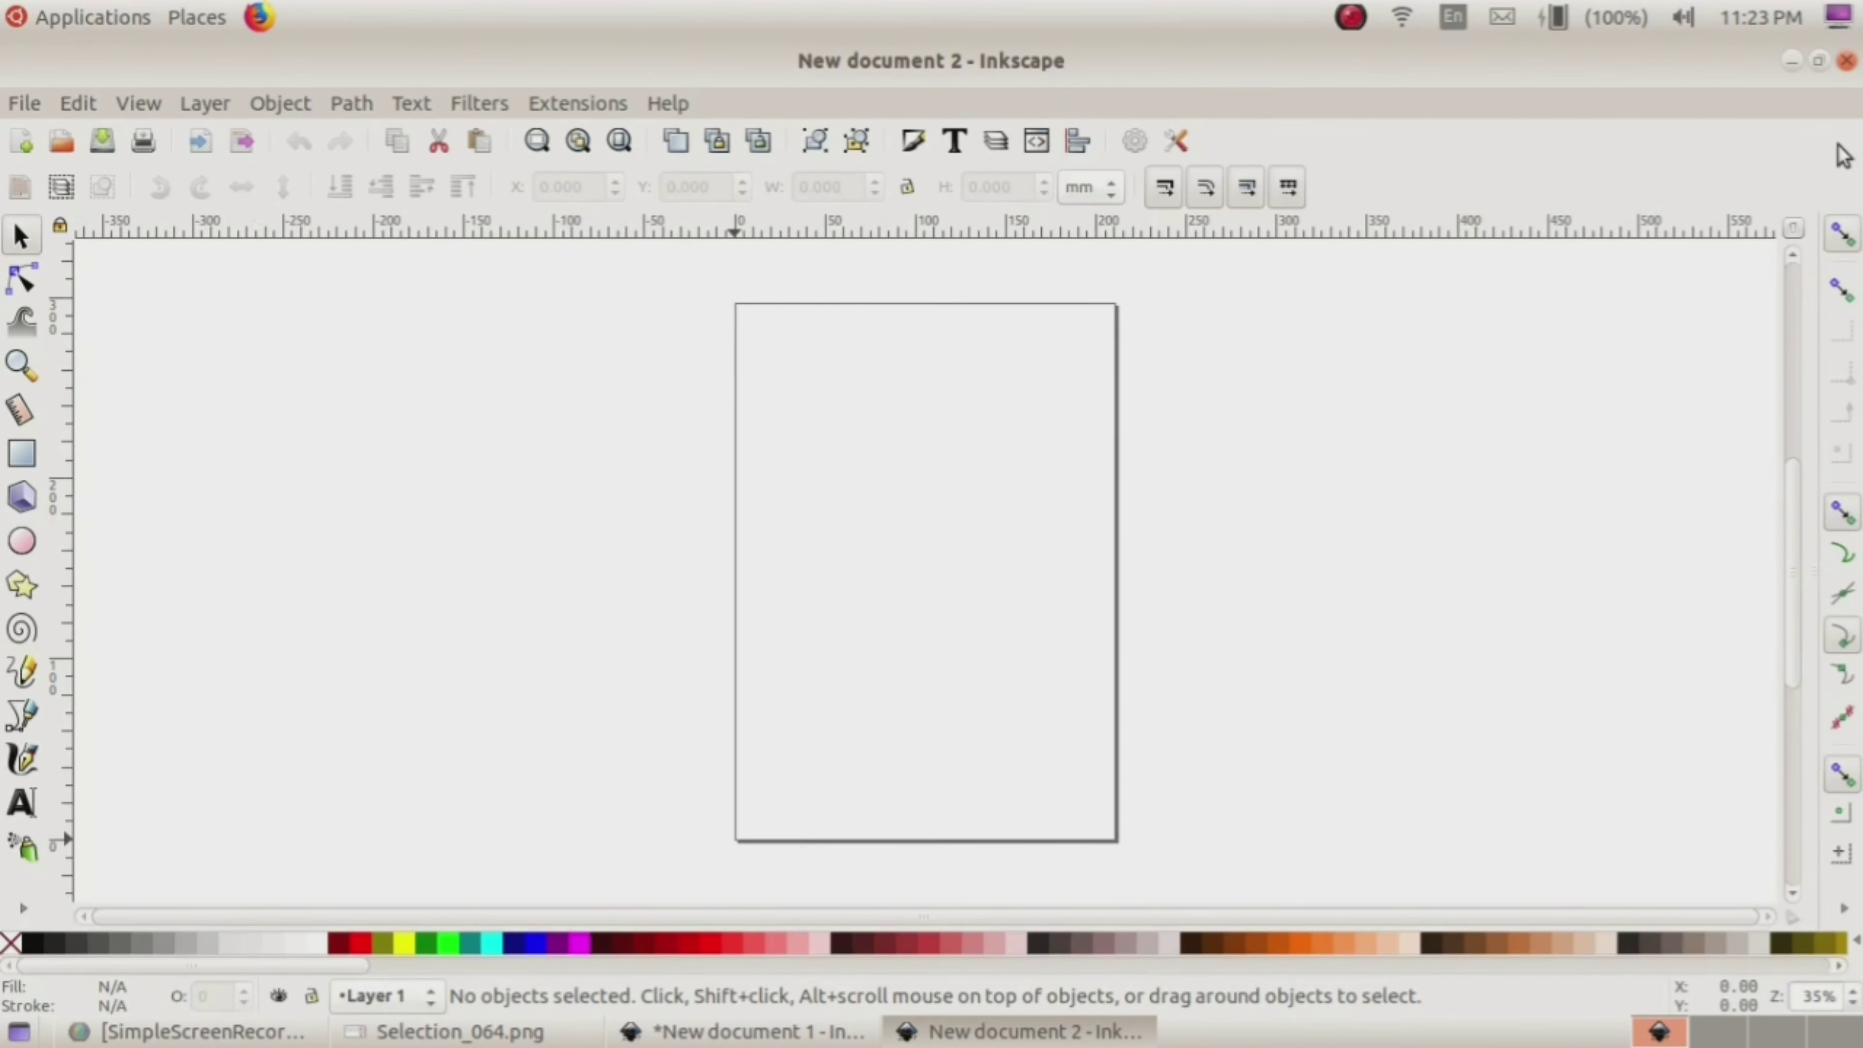
pyautogui.click(433, 1037)
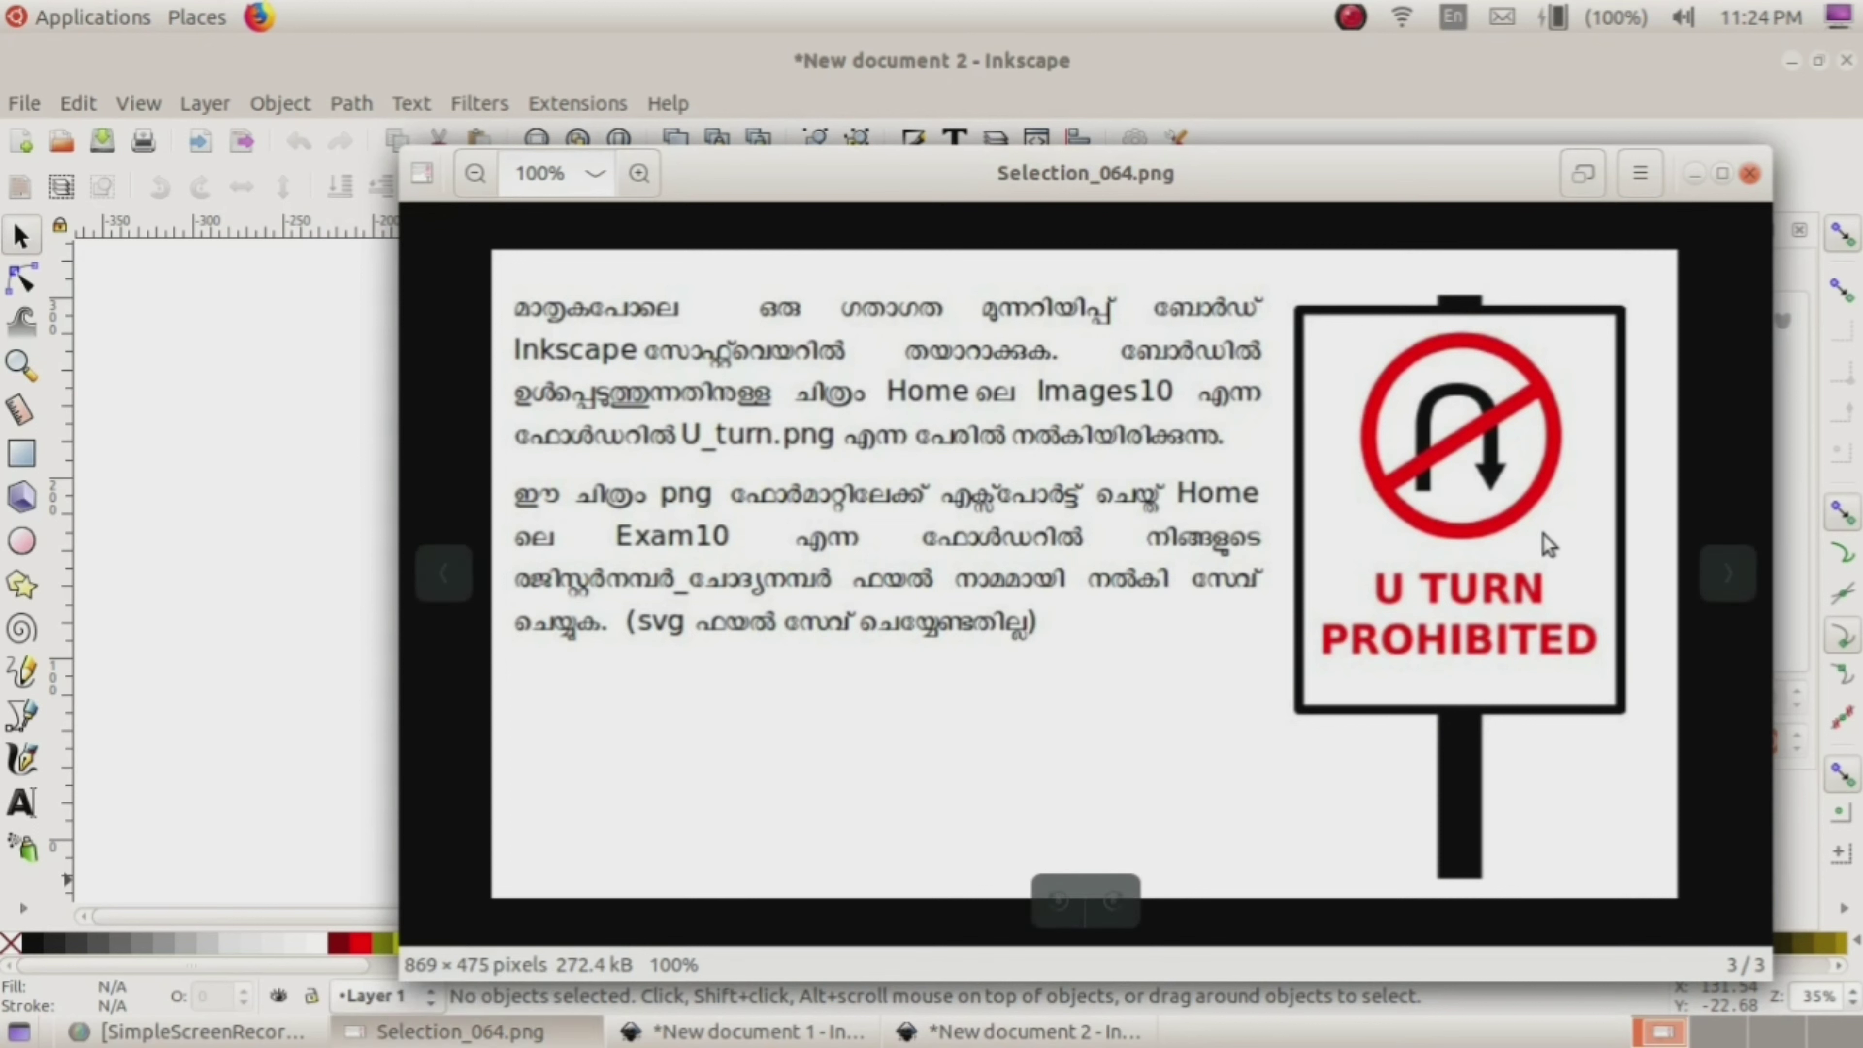
# Step: Draw a tall rectangle for the board with a solid black outline
pyautogui.moveTo(1084, 575)
pyautogui.click(161, 393)
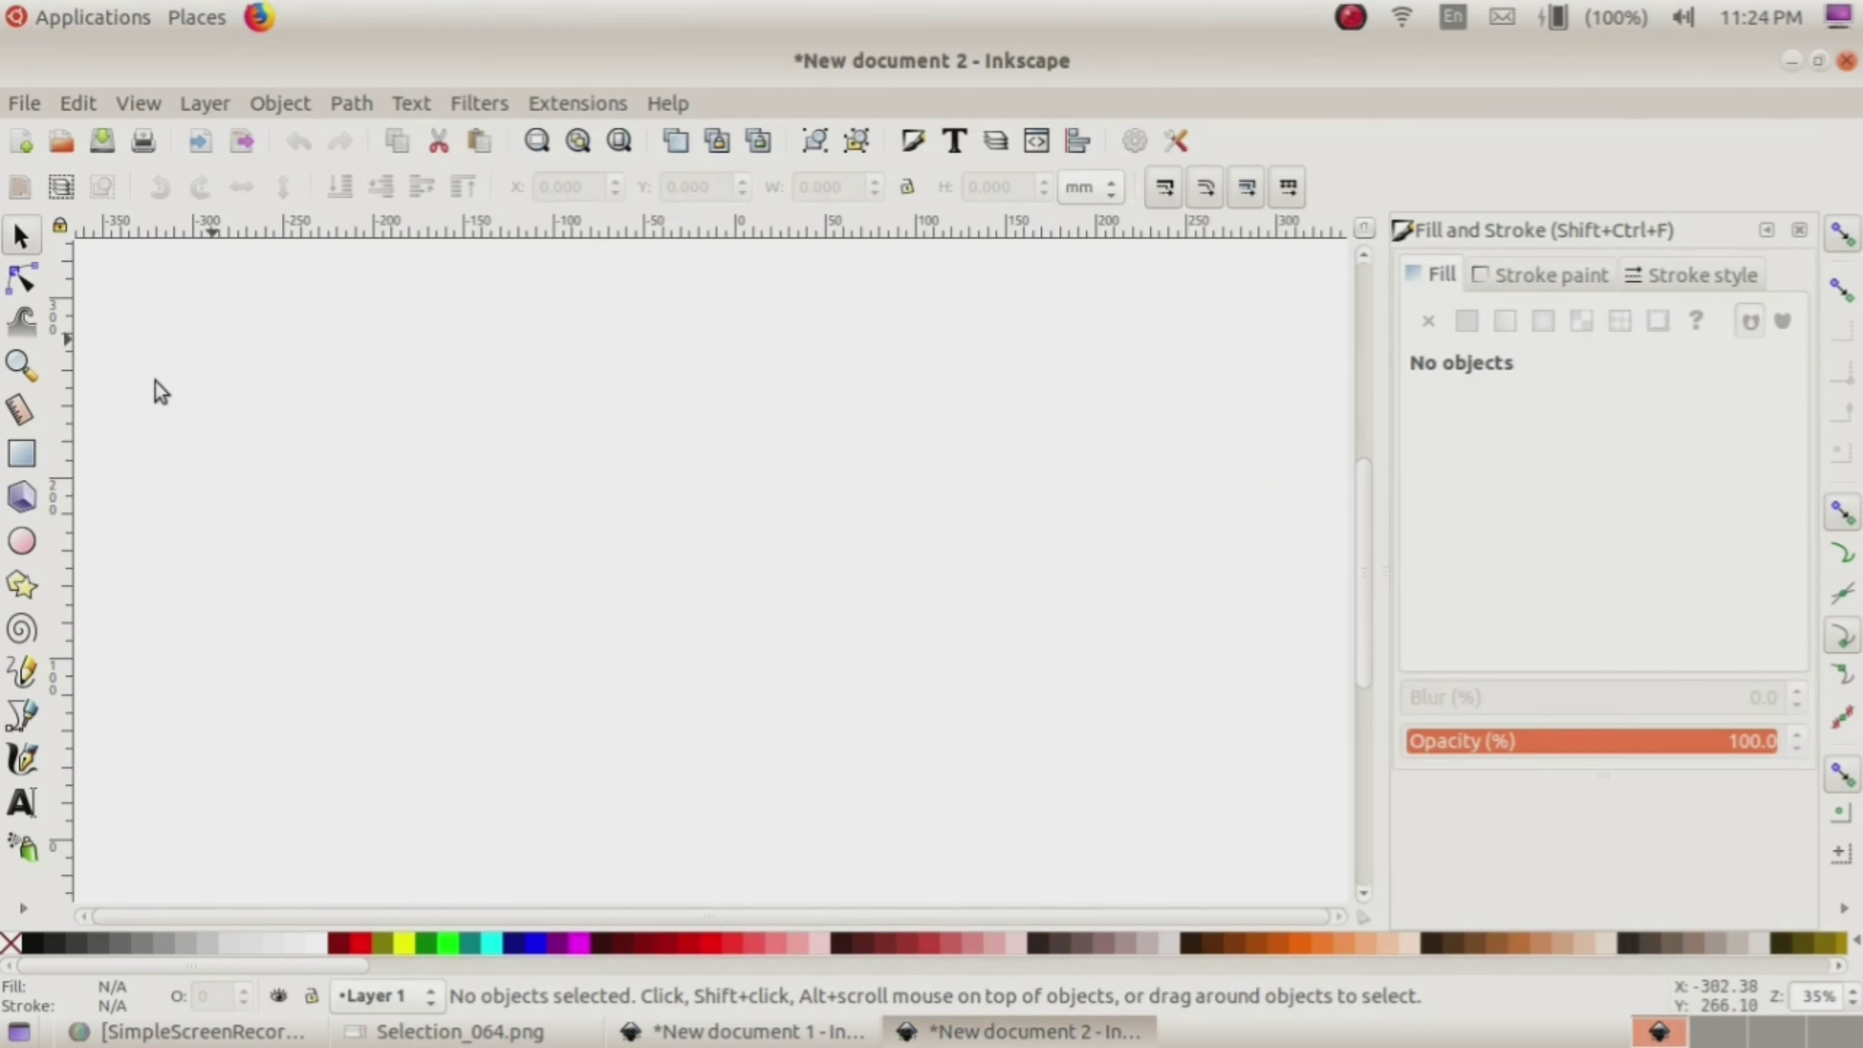
pyautogui.click(22, 453)
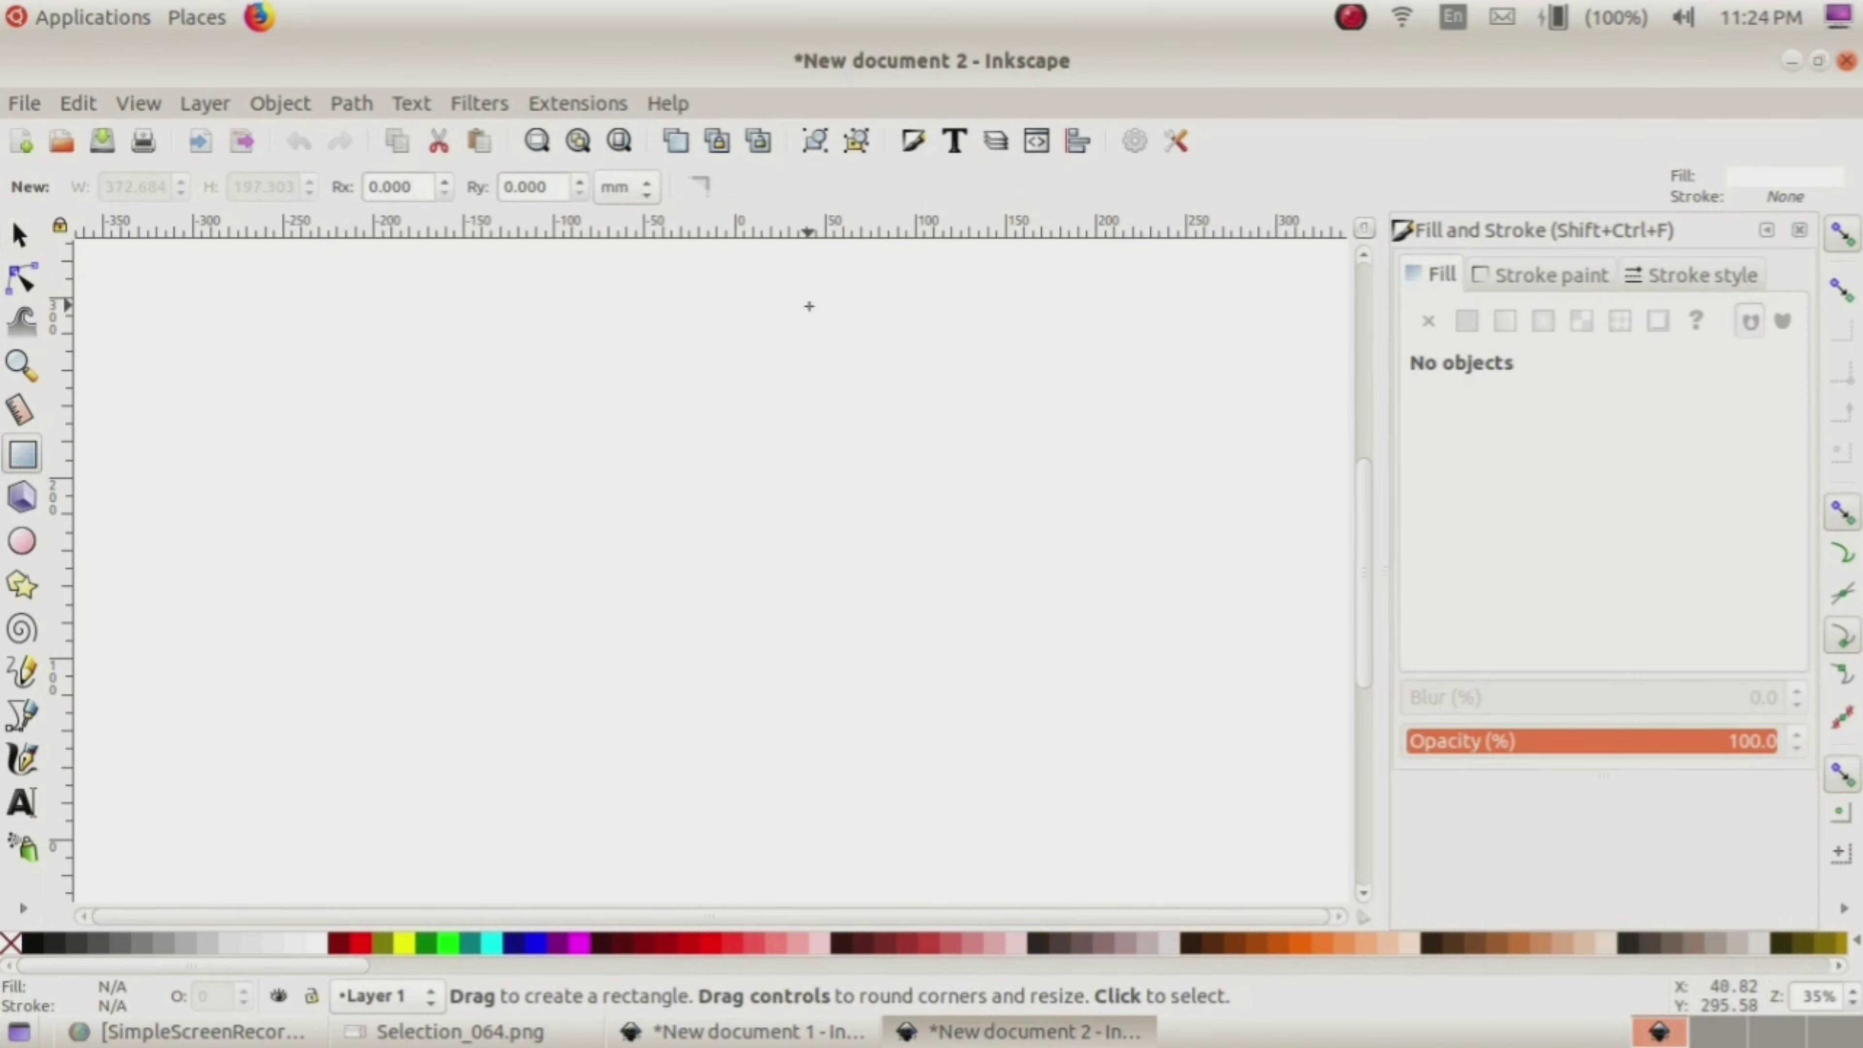
pyautogui.moveTo(814, 313)
pyautogui.mouseDown()
pyautogui.moveTo(929, 736)
pyautogui.moveTo(1107, 795)
pyautogui.moveTo(1158, 789)
pyautogui.mouseUp()
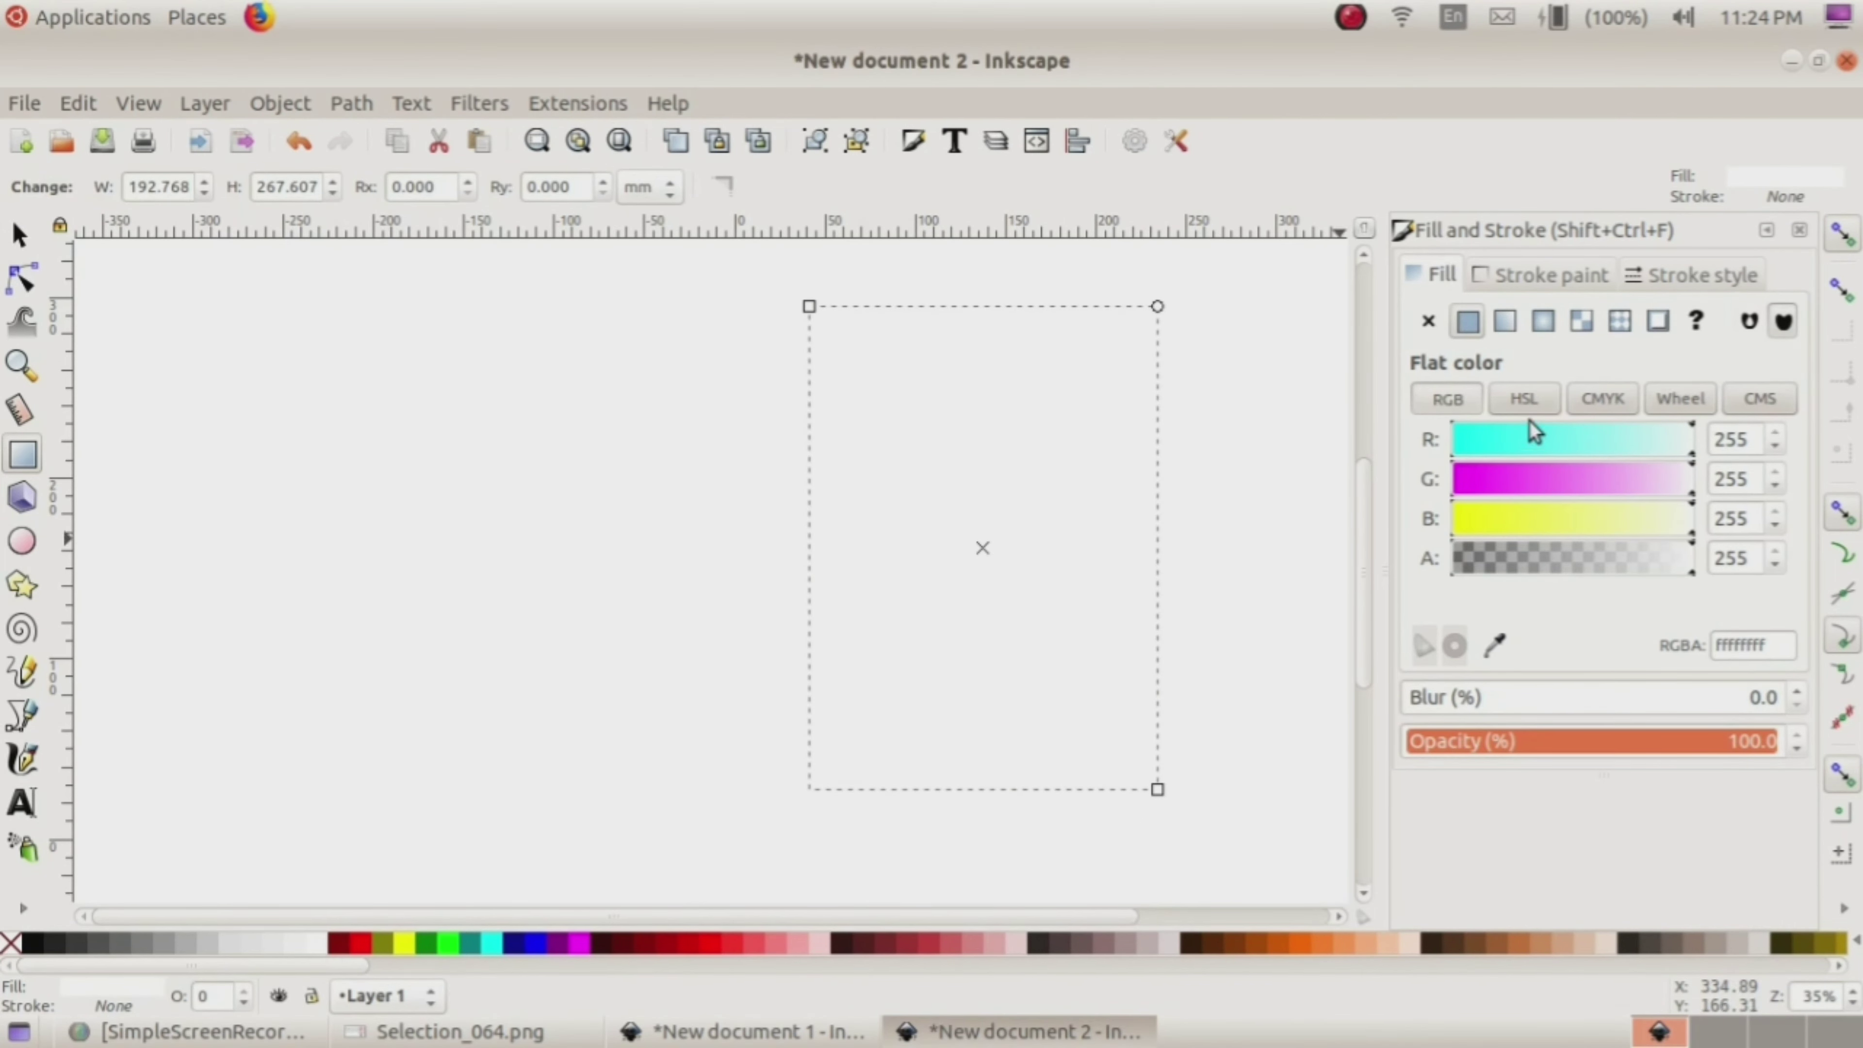
pyautogui.click(1530, 278)
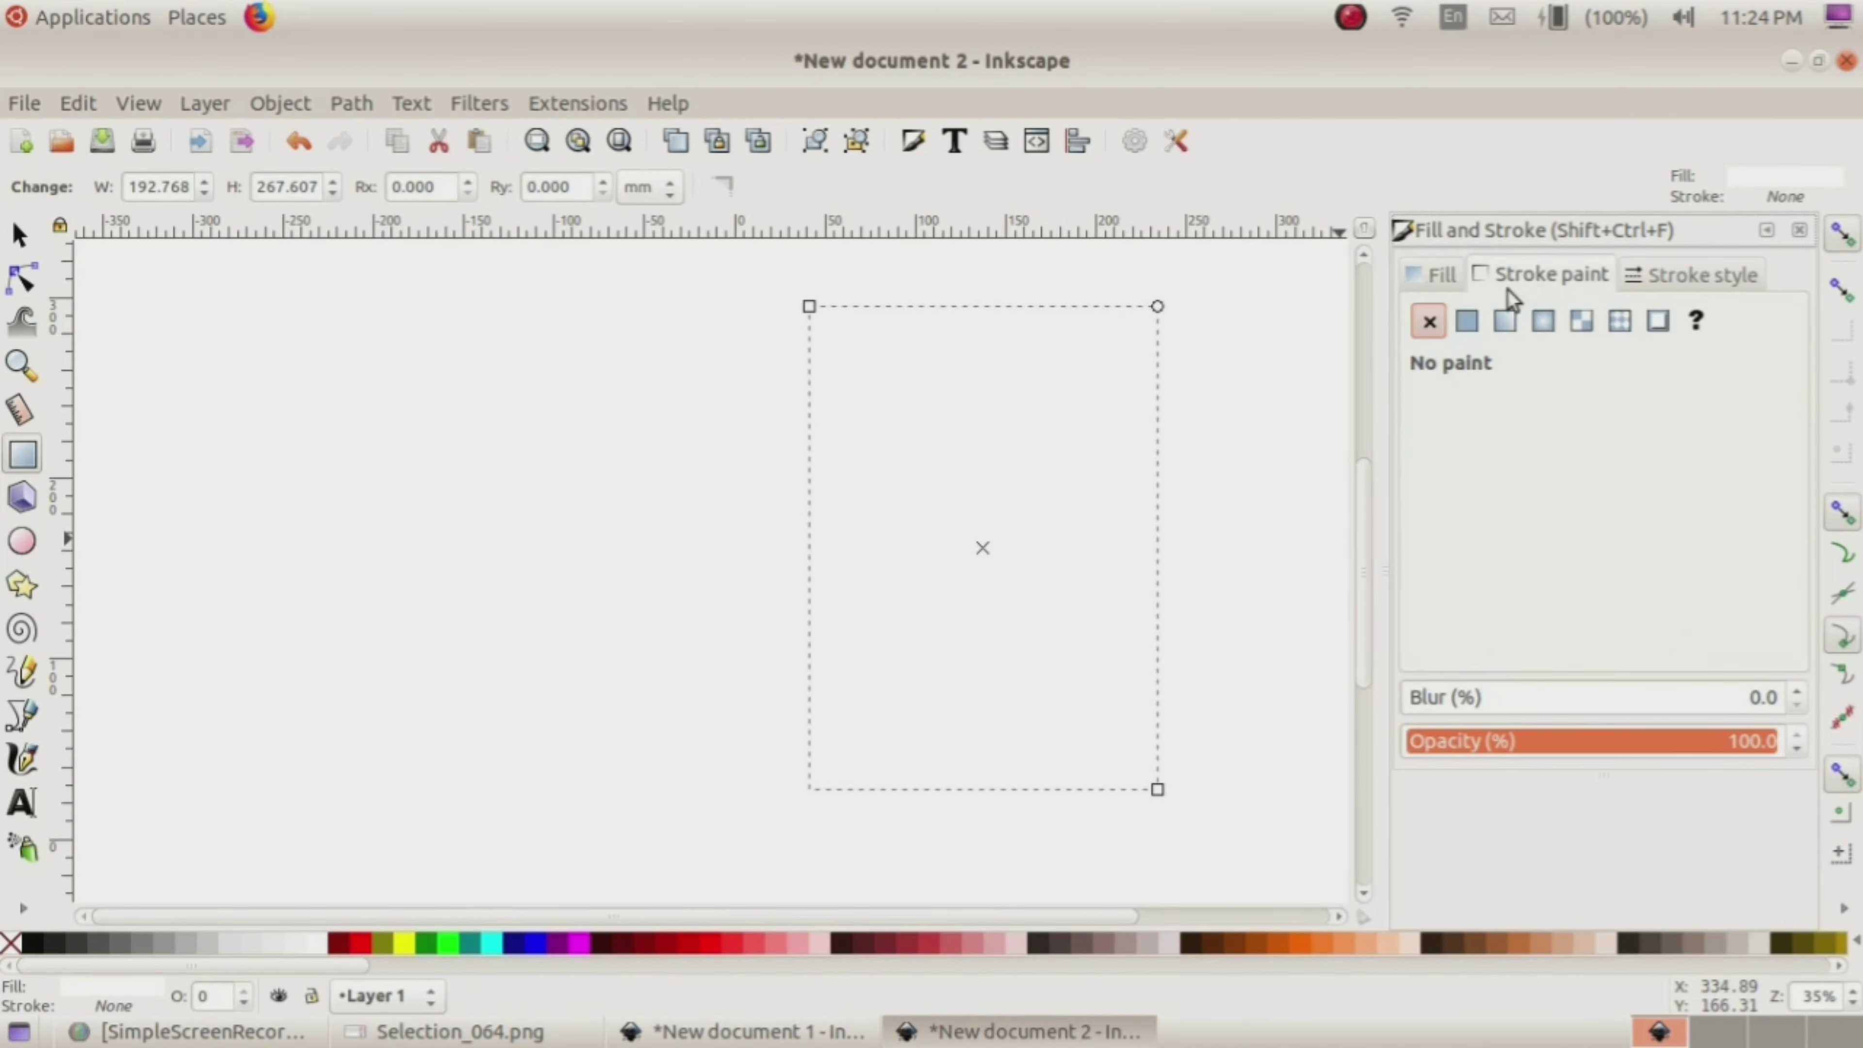
pyautogui.click(1466, 329)
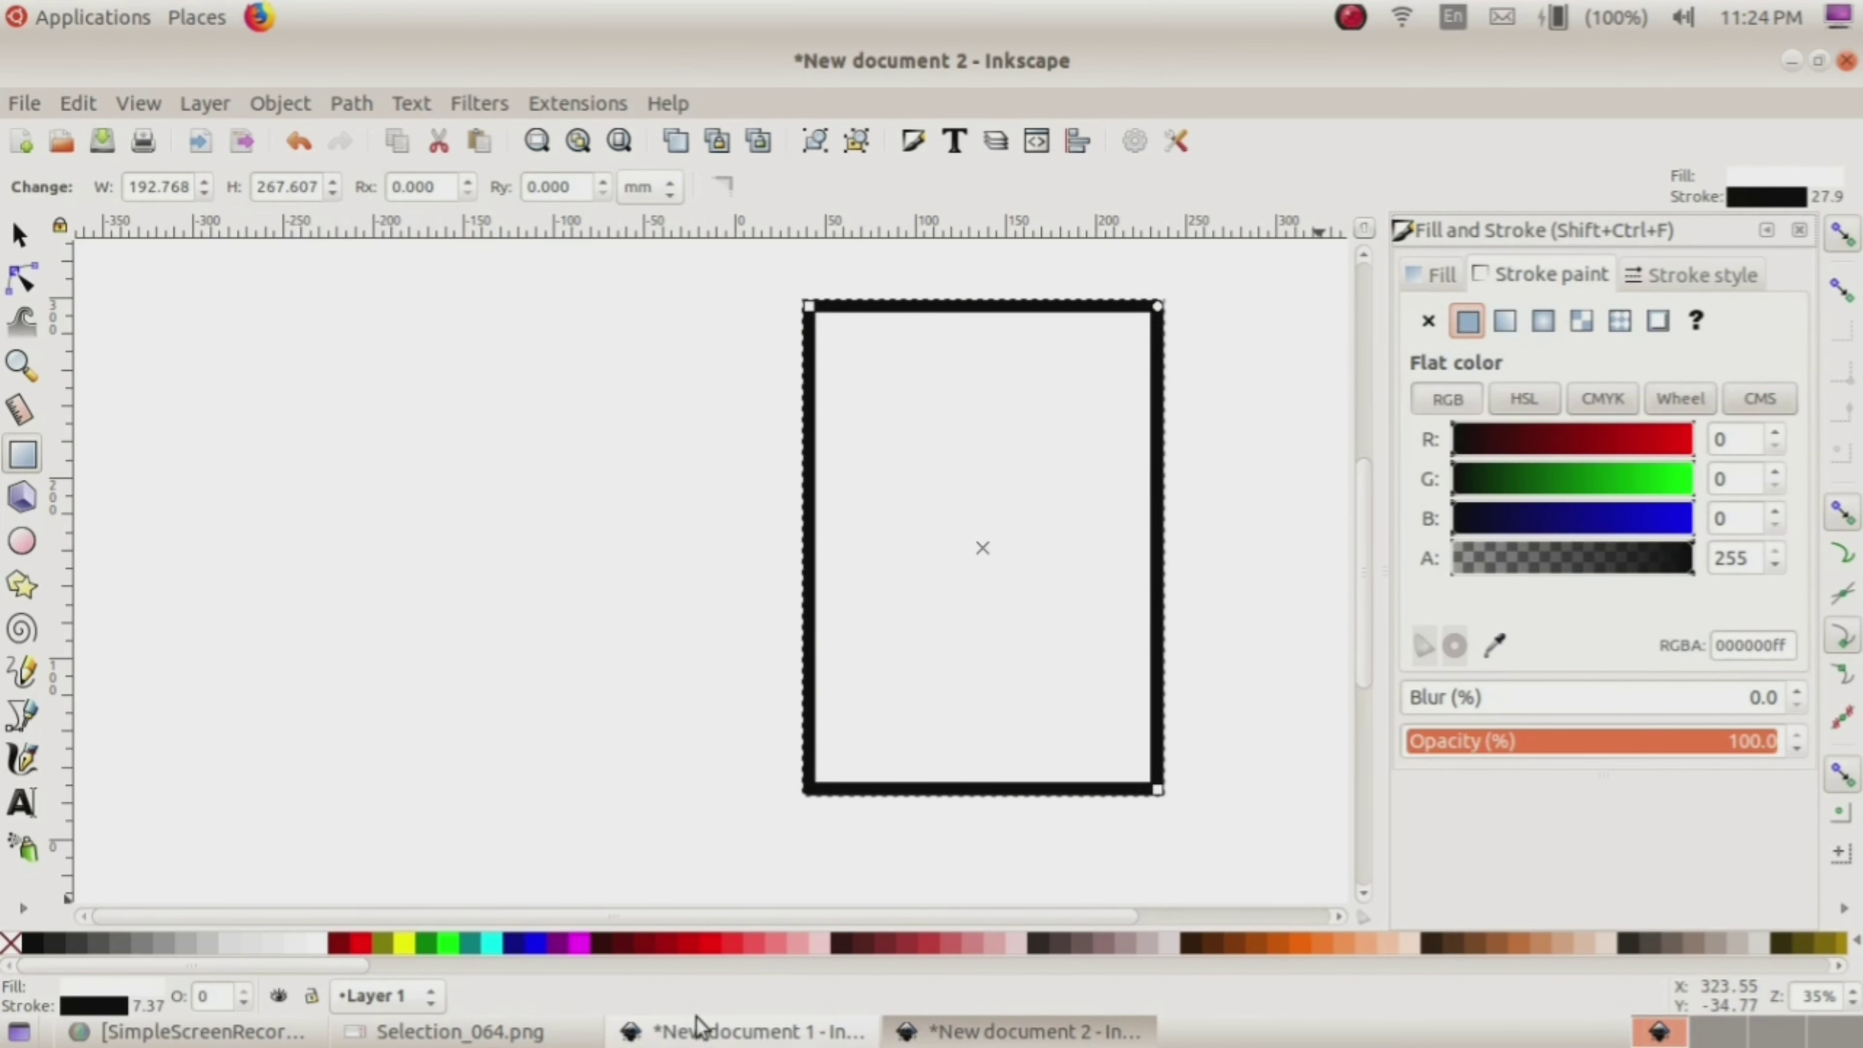
# Step: Move the rectangle left and shrink it to 187.288 × 239.448 mm, comparing against the task image
pyautogui.click(513, 1035)
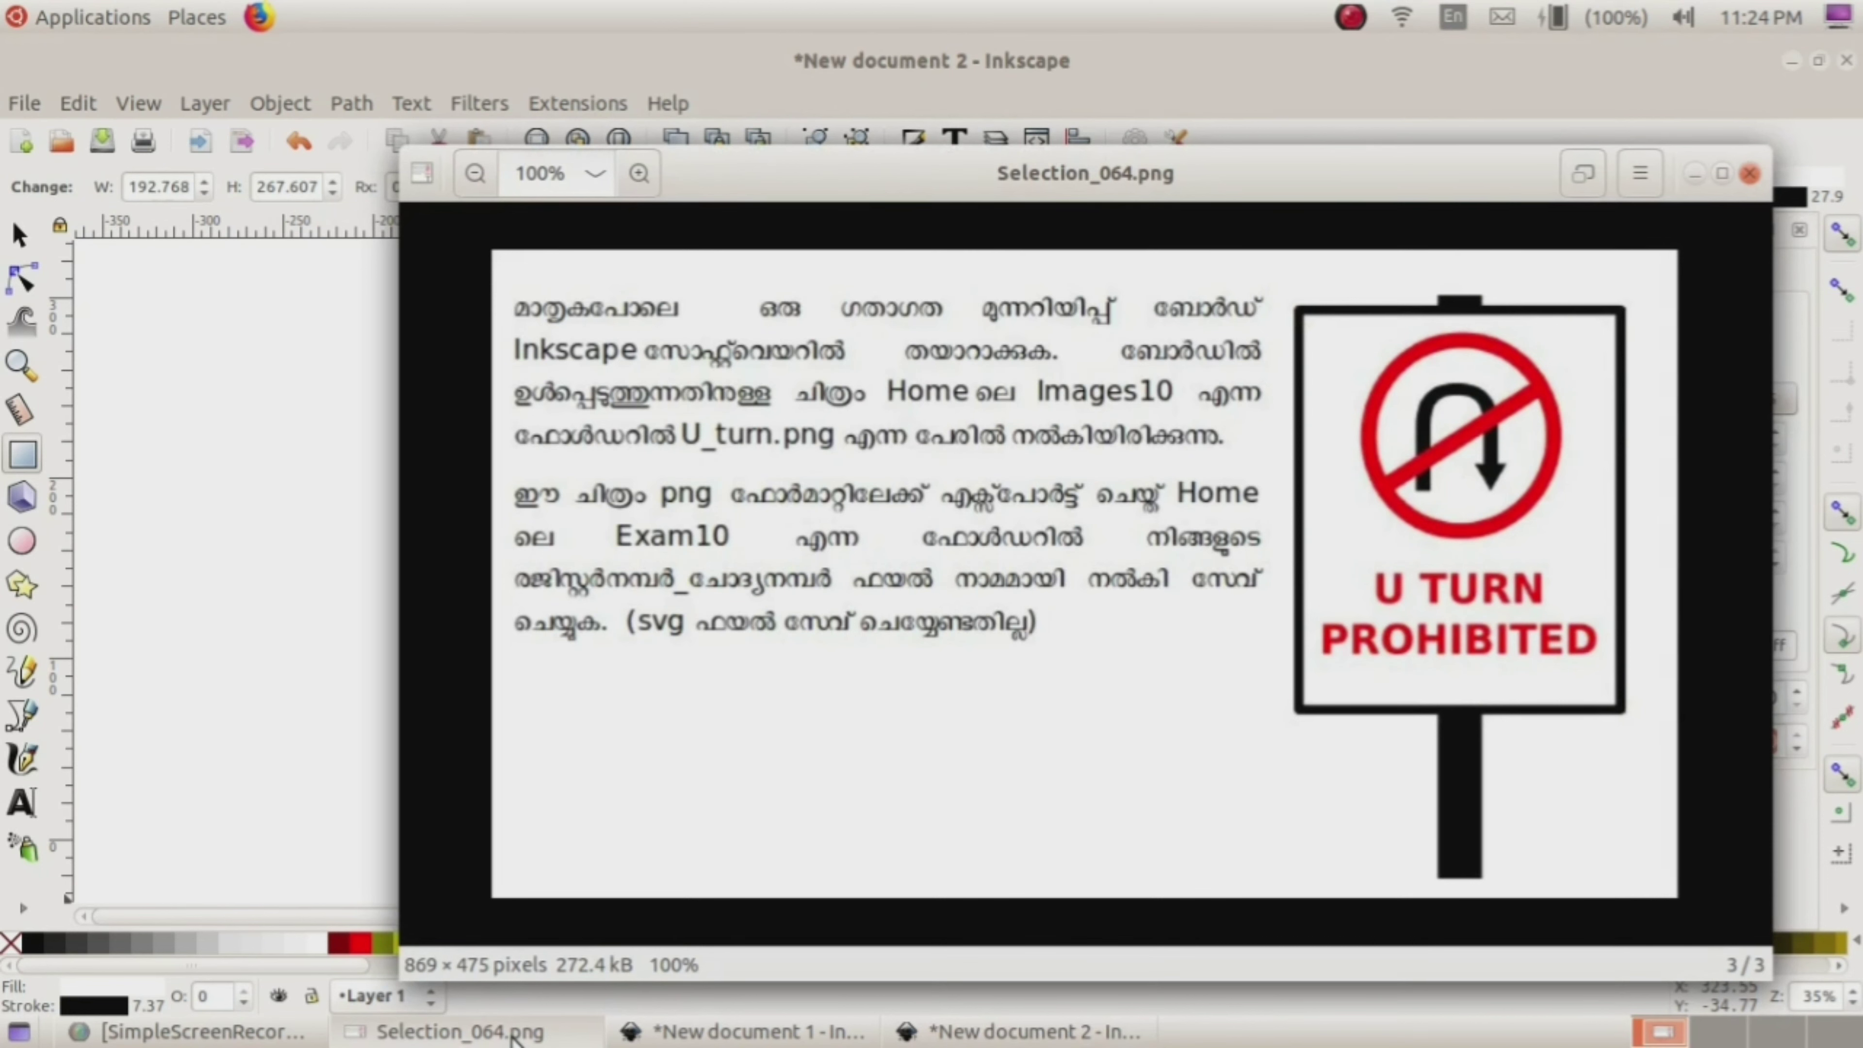
pyautogui.click(513, 1035)
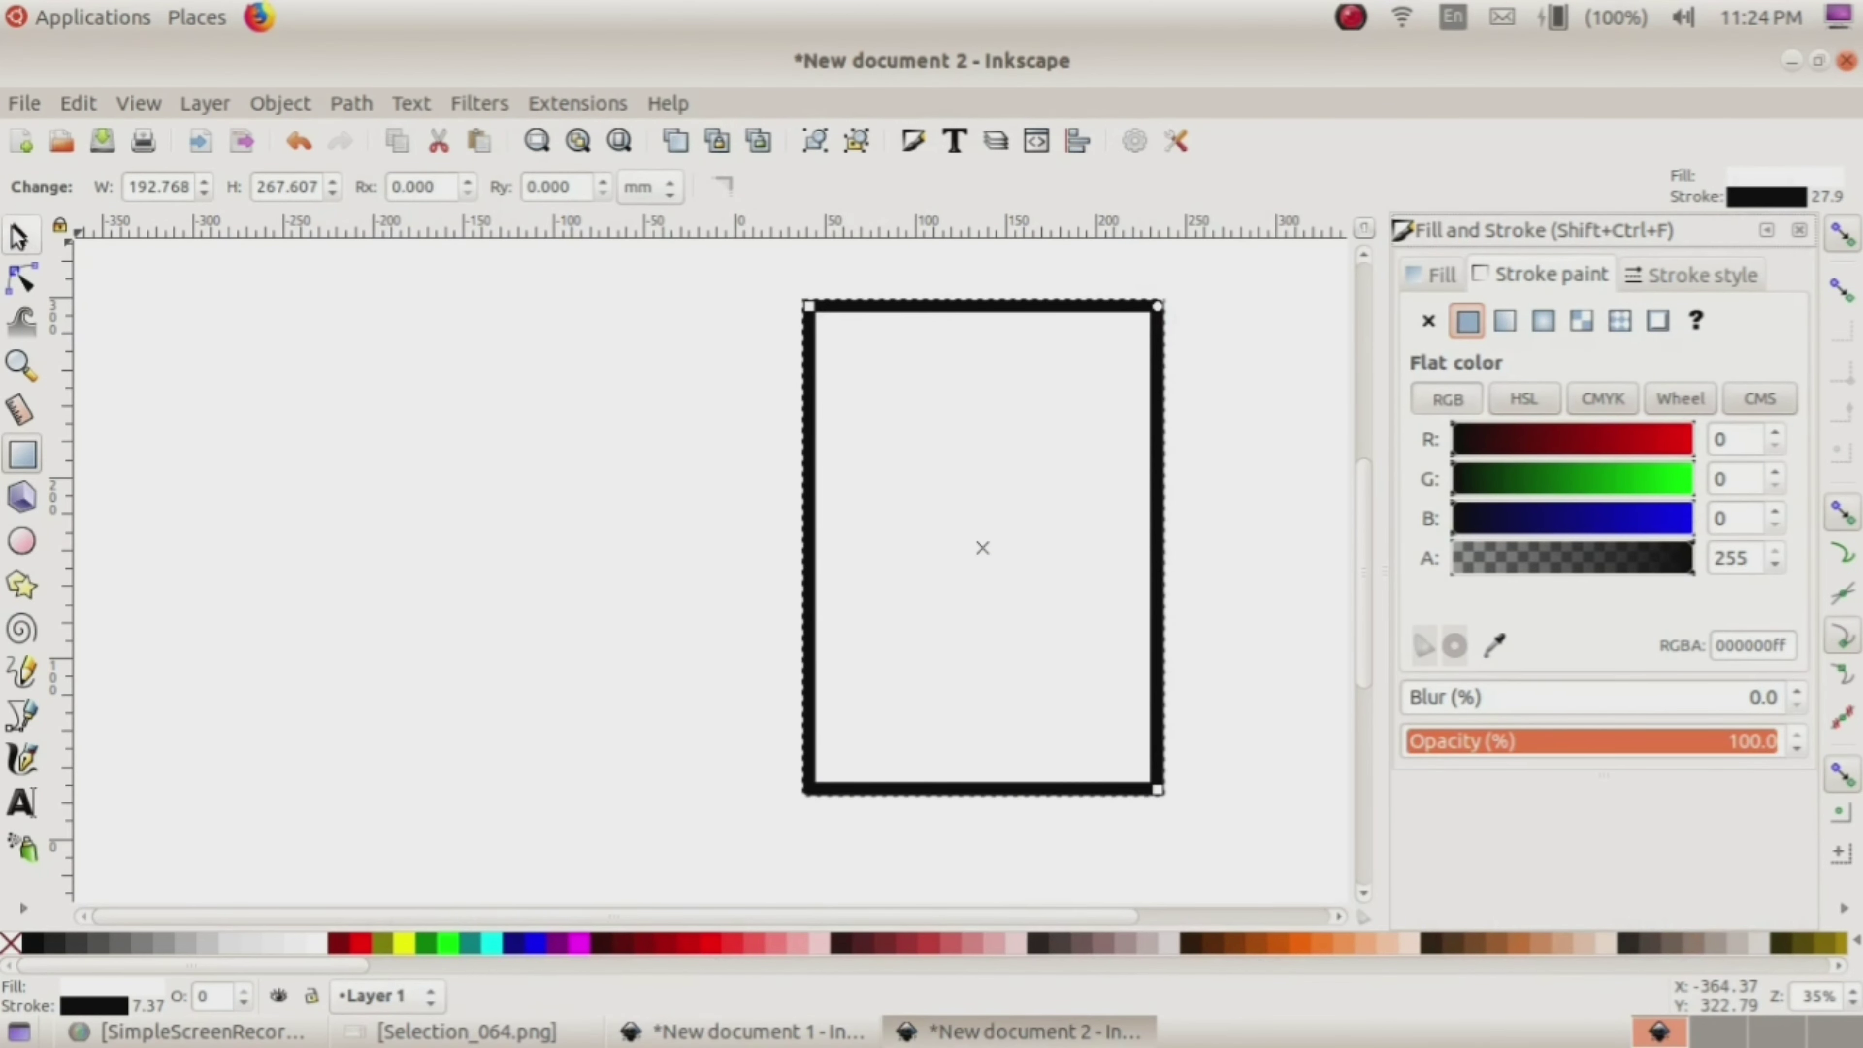
pyautogui.click(20, 236)
pyautogui.moveTo(917, 541)
pyautogui.mouseDown()
pyautogui.moveTo(664, 592)
pyautogui.moveTo(654, 536)
pyautogui.mouseUp()
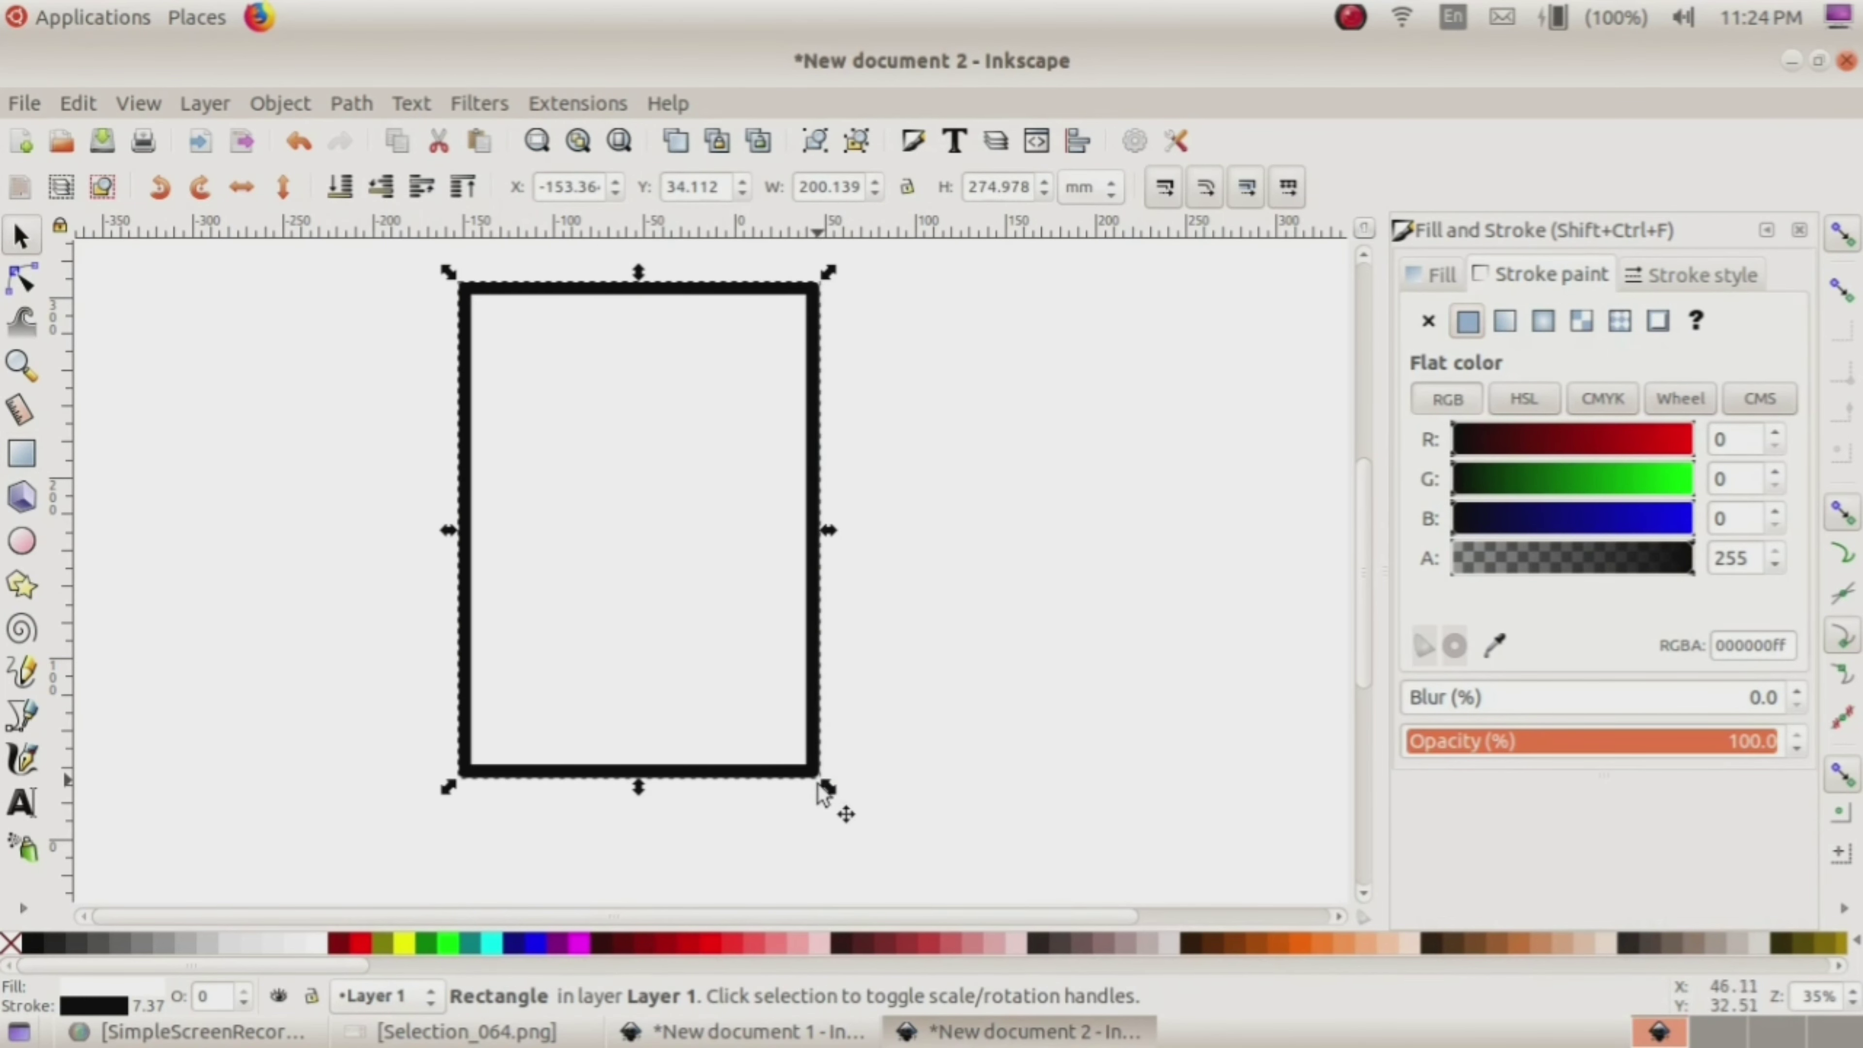
pyautogui.moveTo(823, 793); pyautogui.dragTo(794, 724)
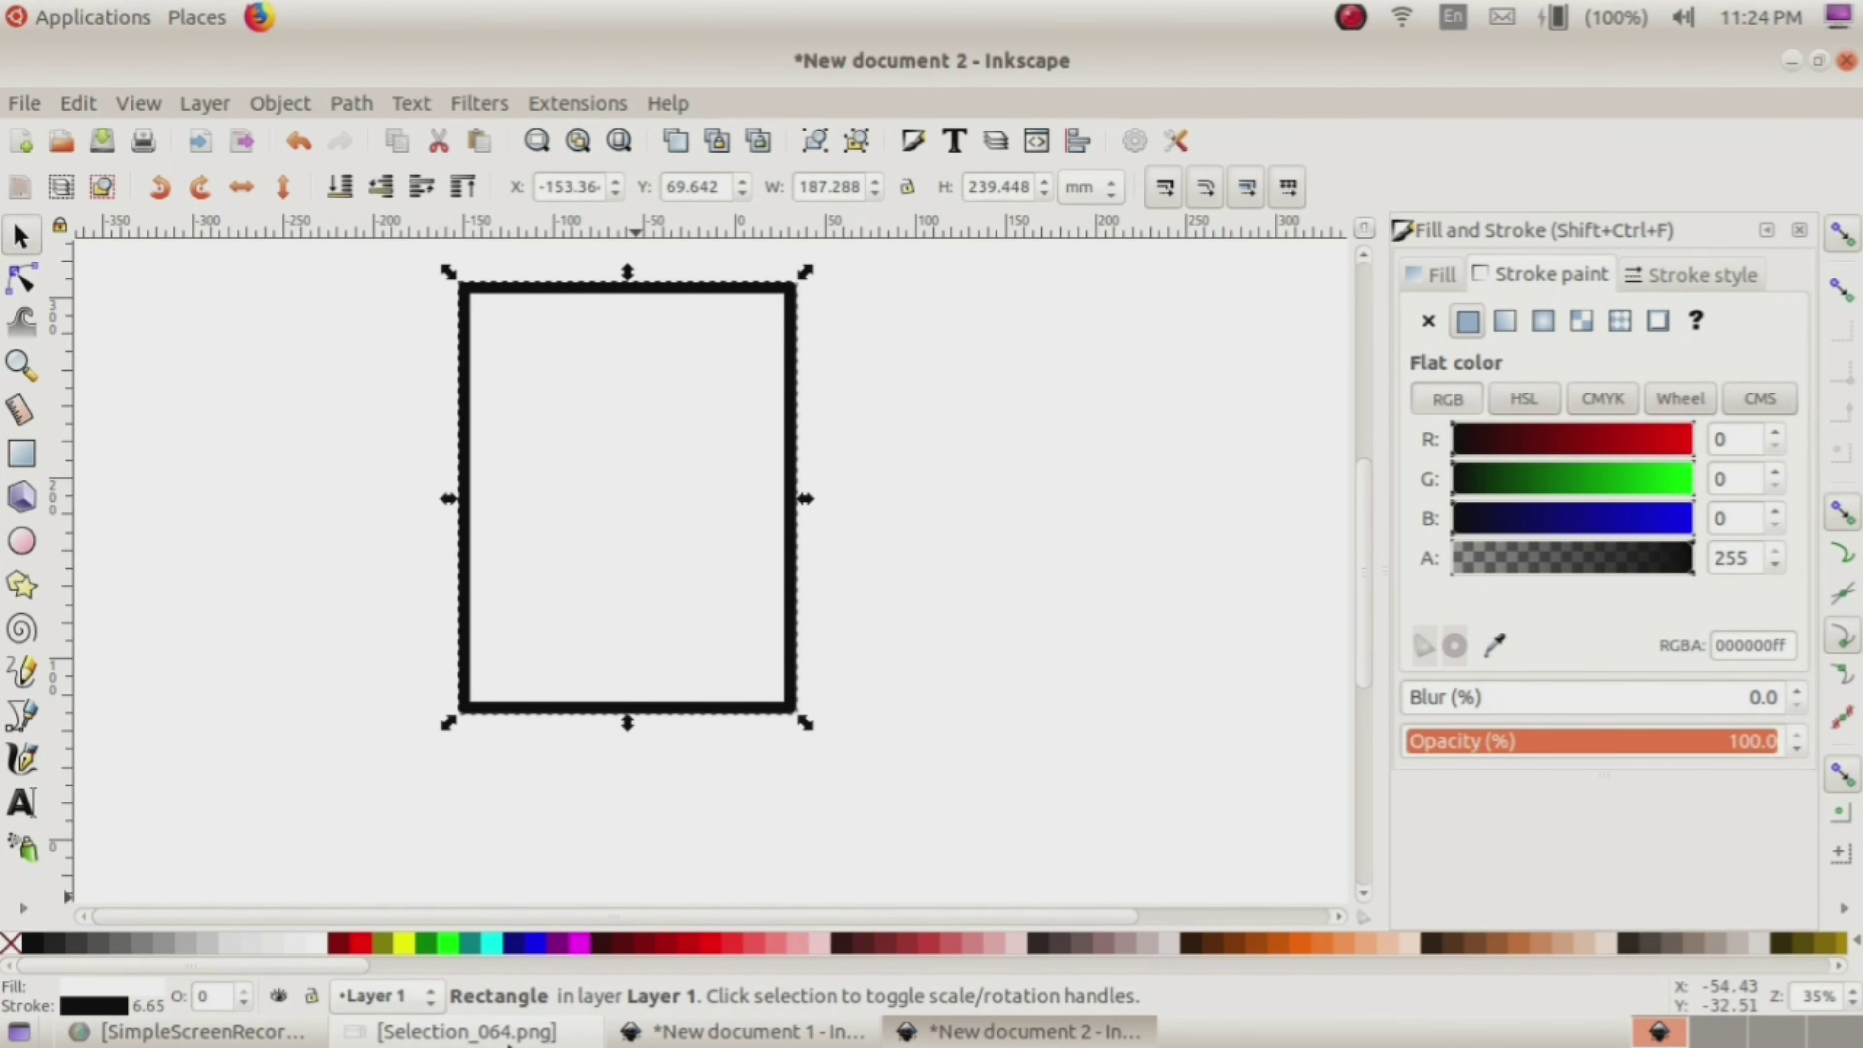
pyautogui.click(467, 1031)
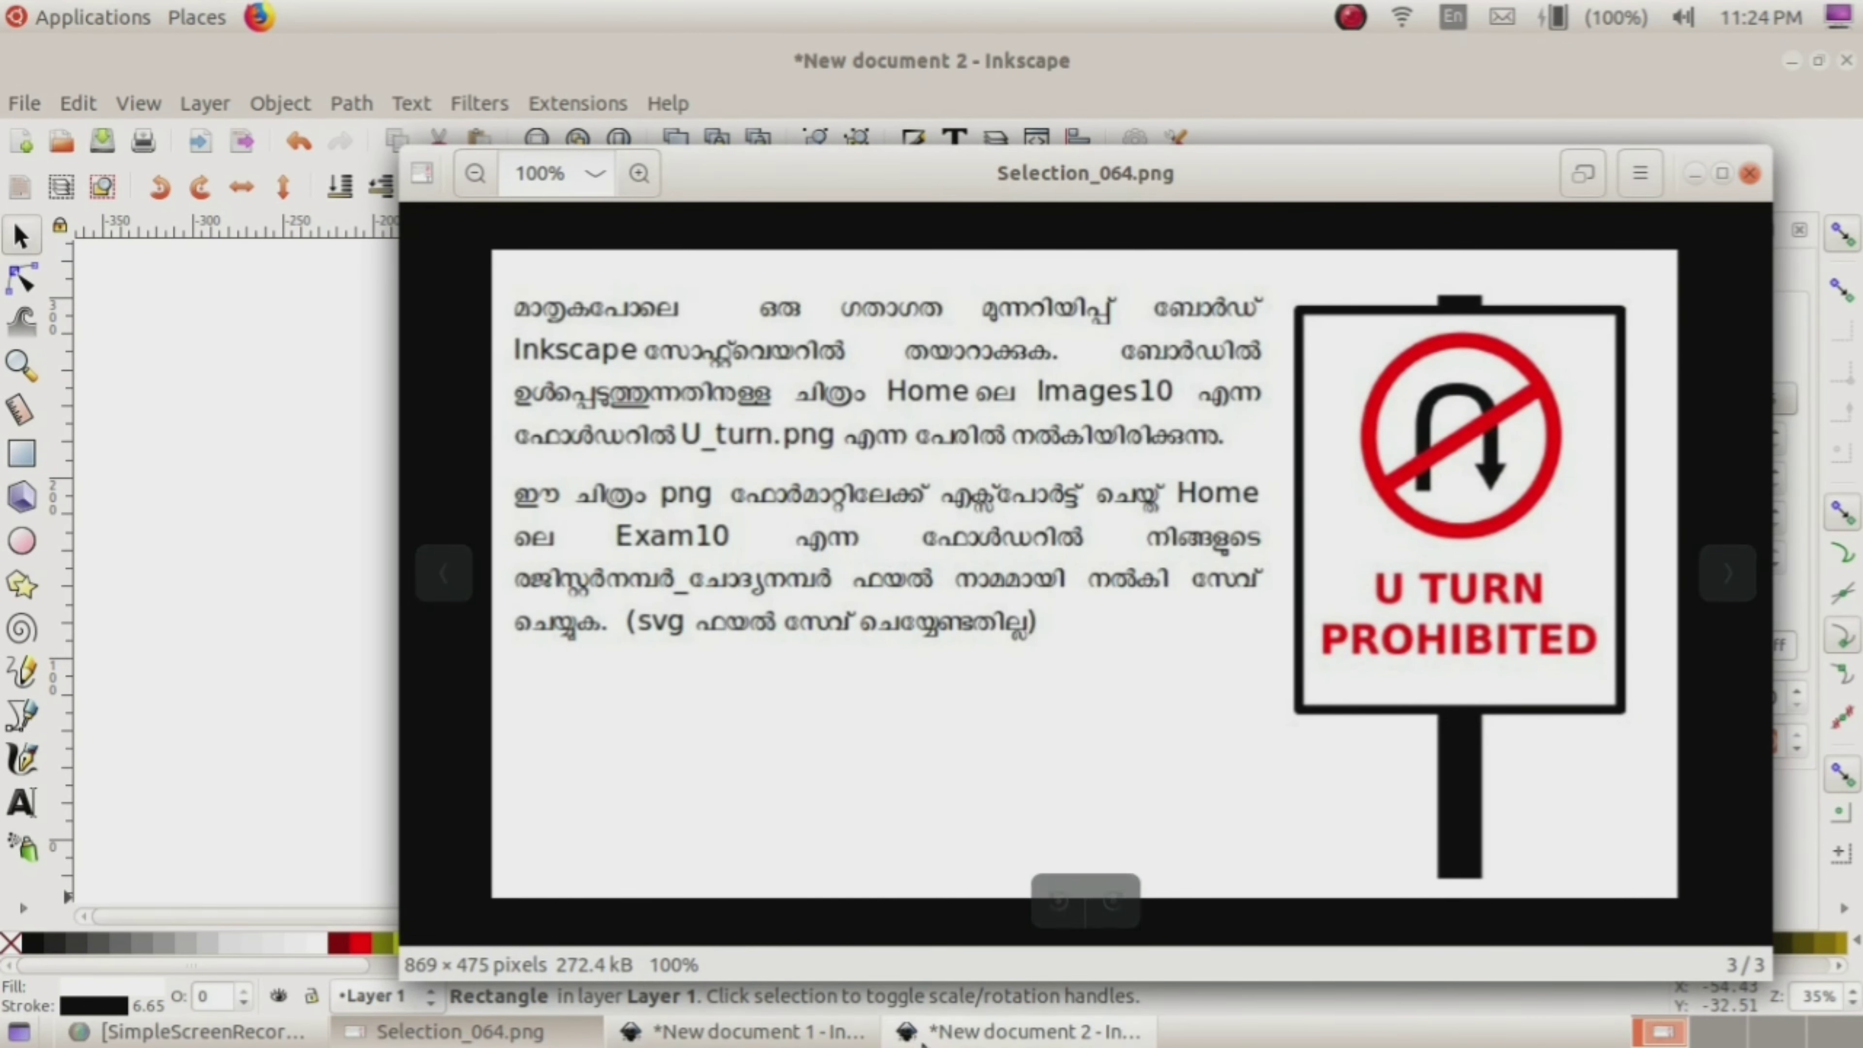
# Step: Set the stroke to none, then undo so the board keeps its black frame
pyautogui.click(923, 1039)
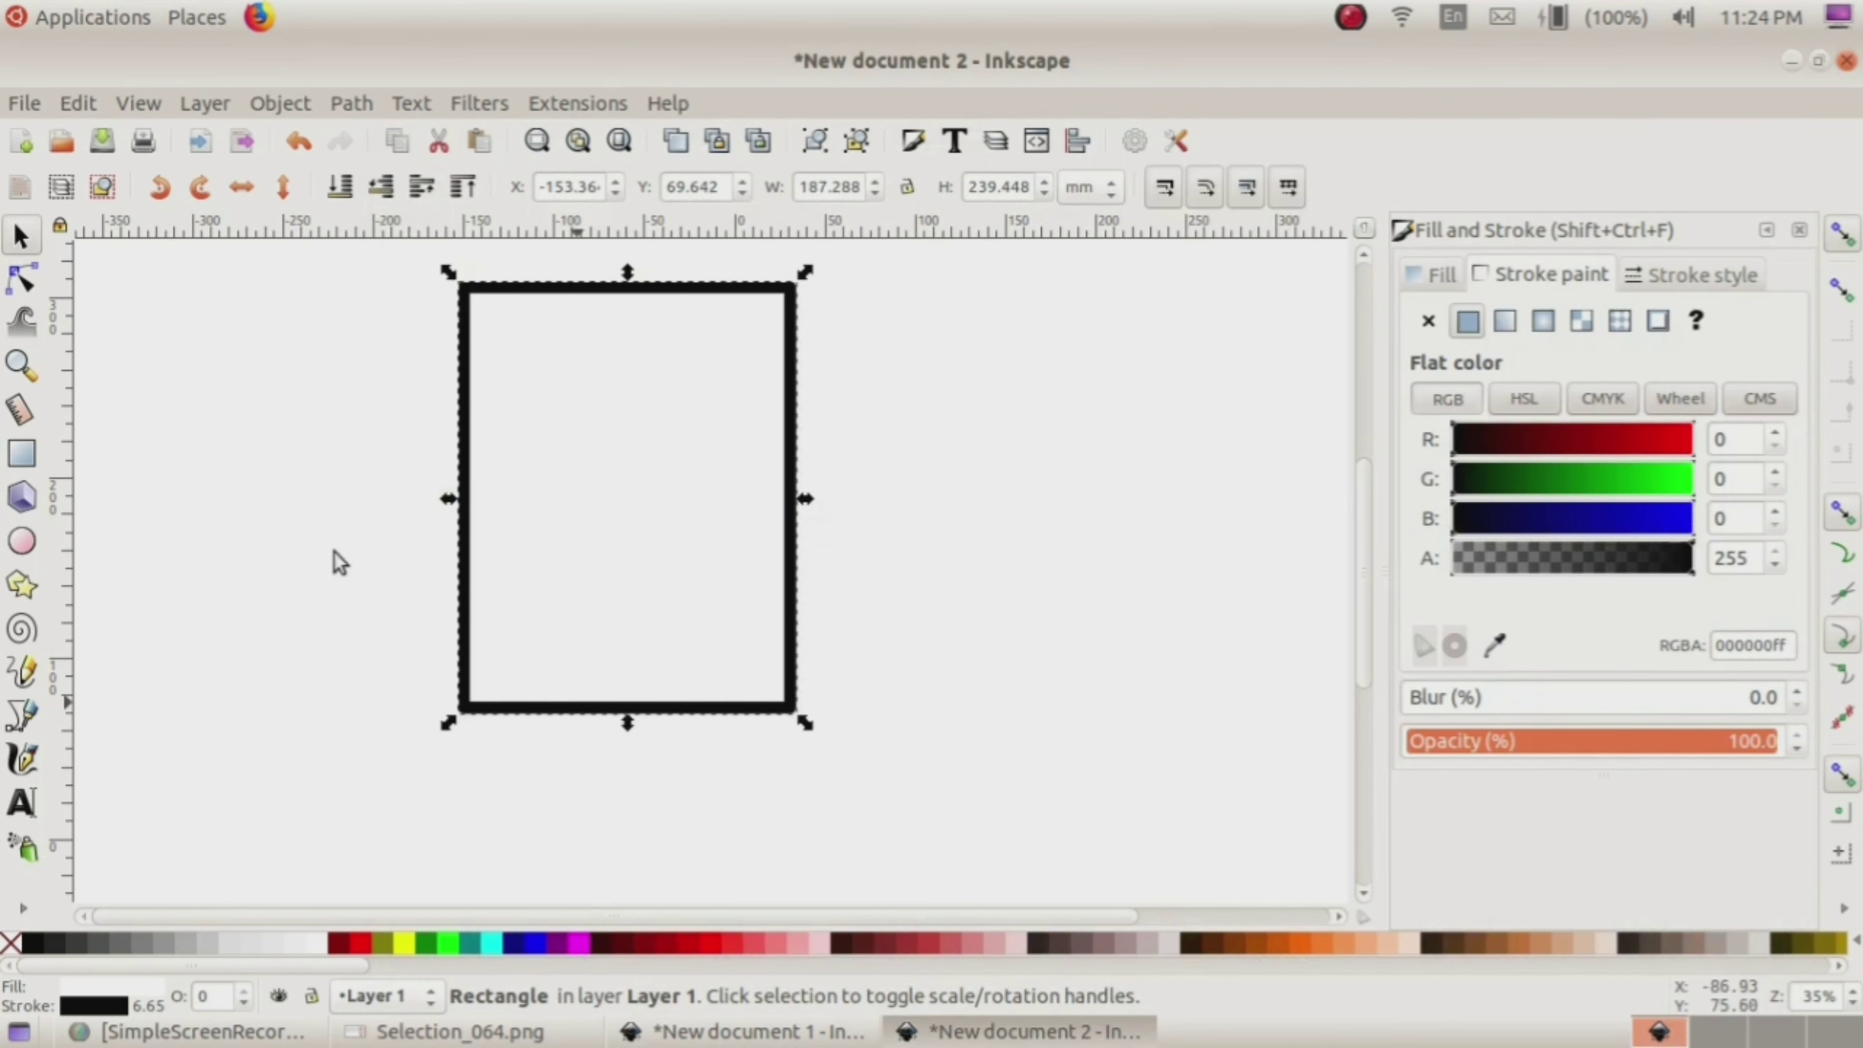
pyautogui.click(24, 457)
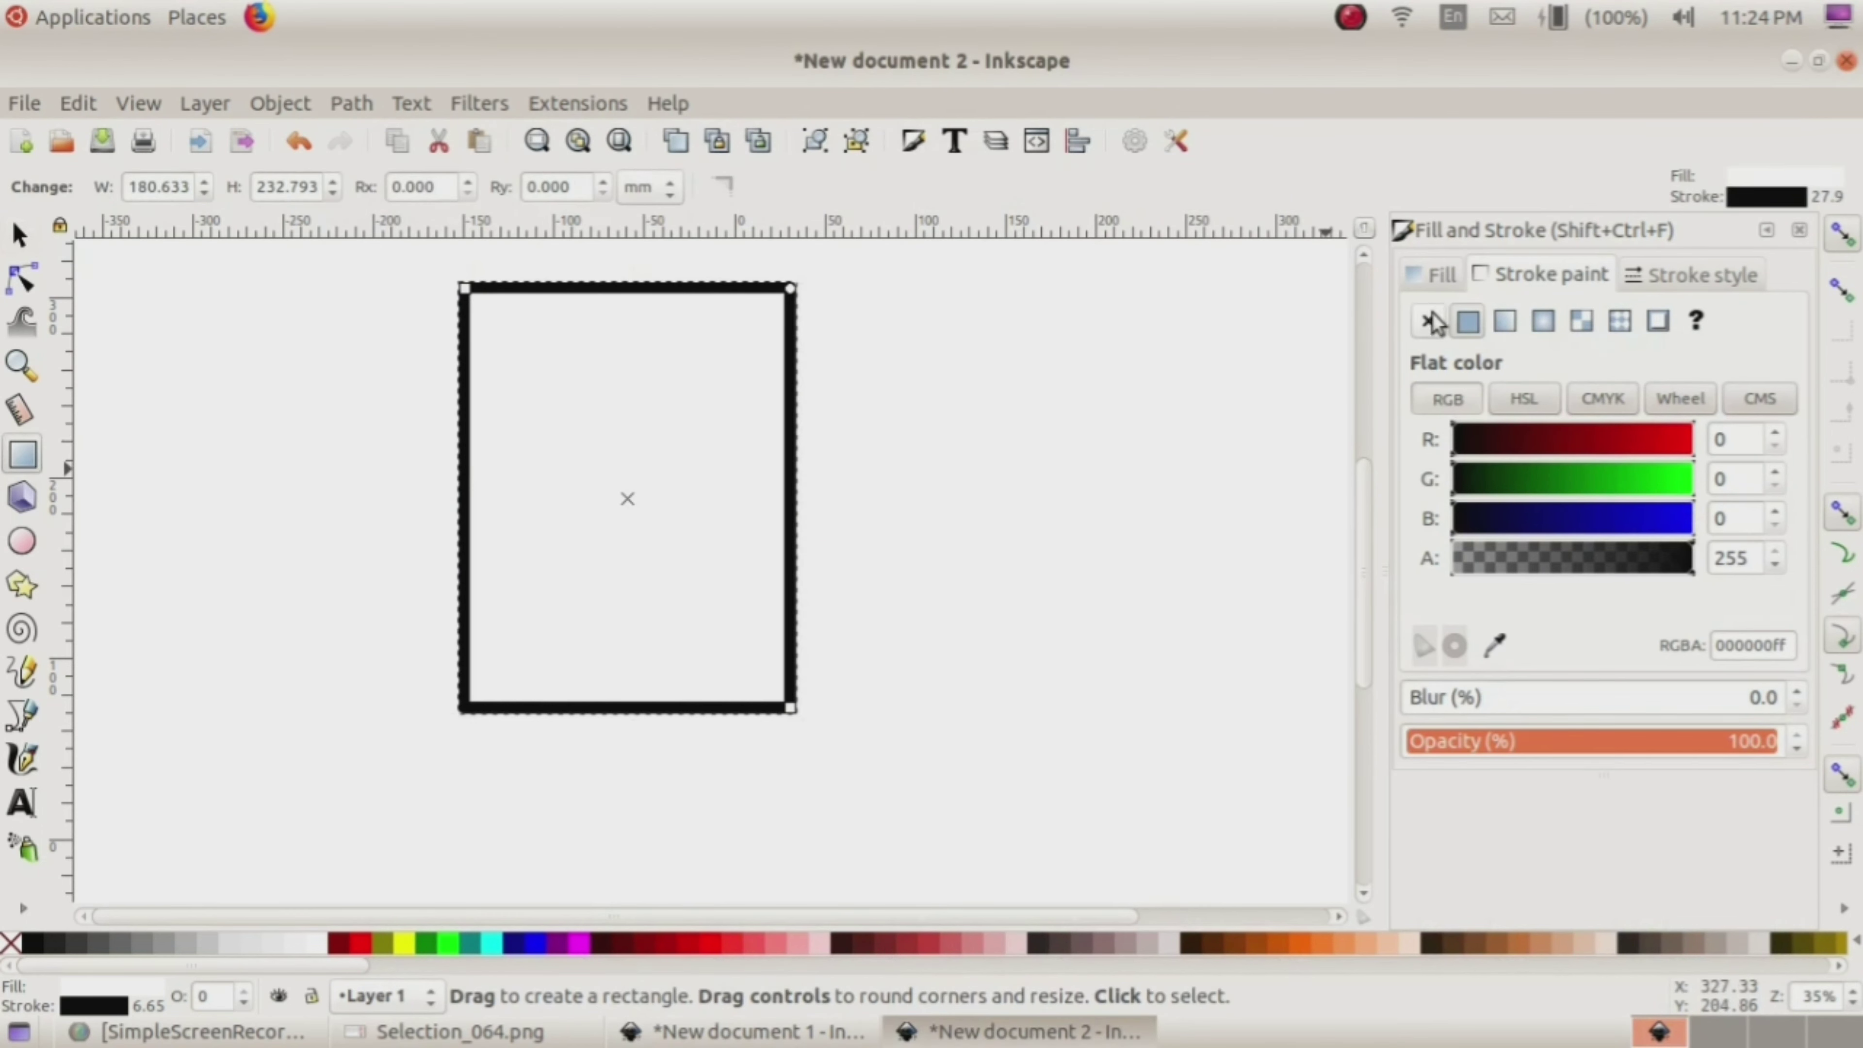
pyautogui.click(1429, 330)
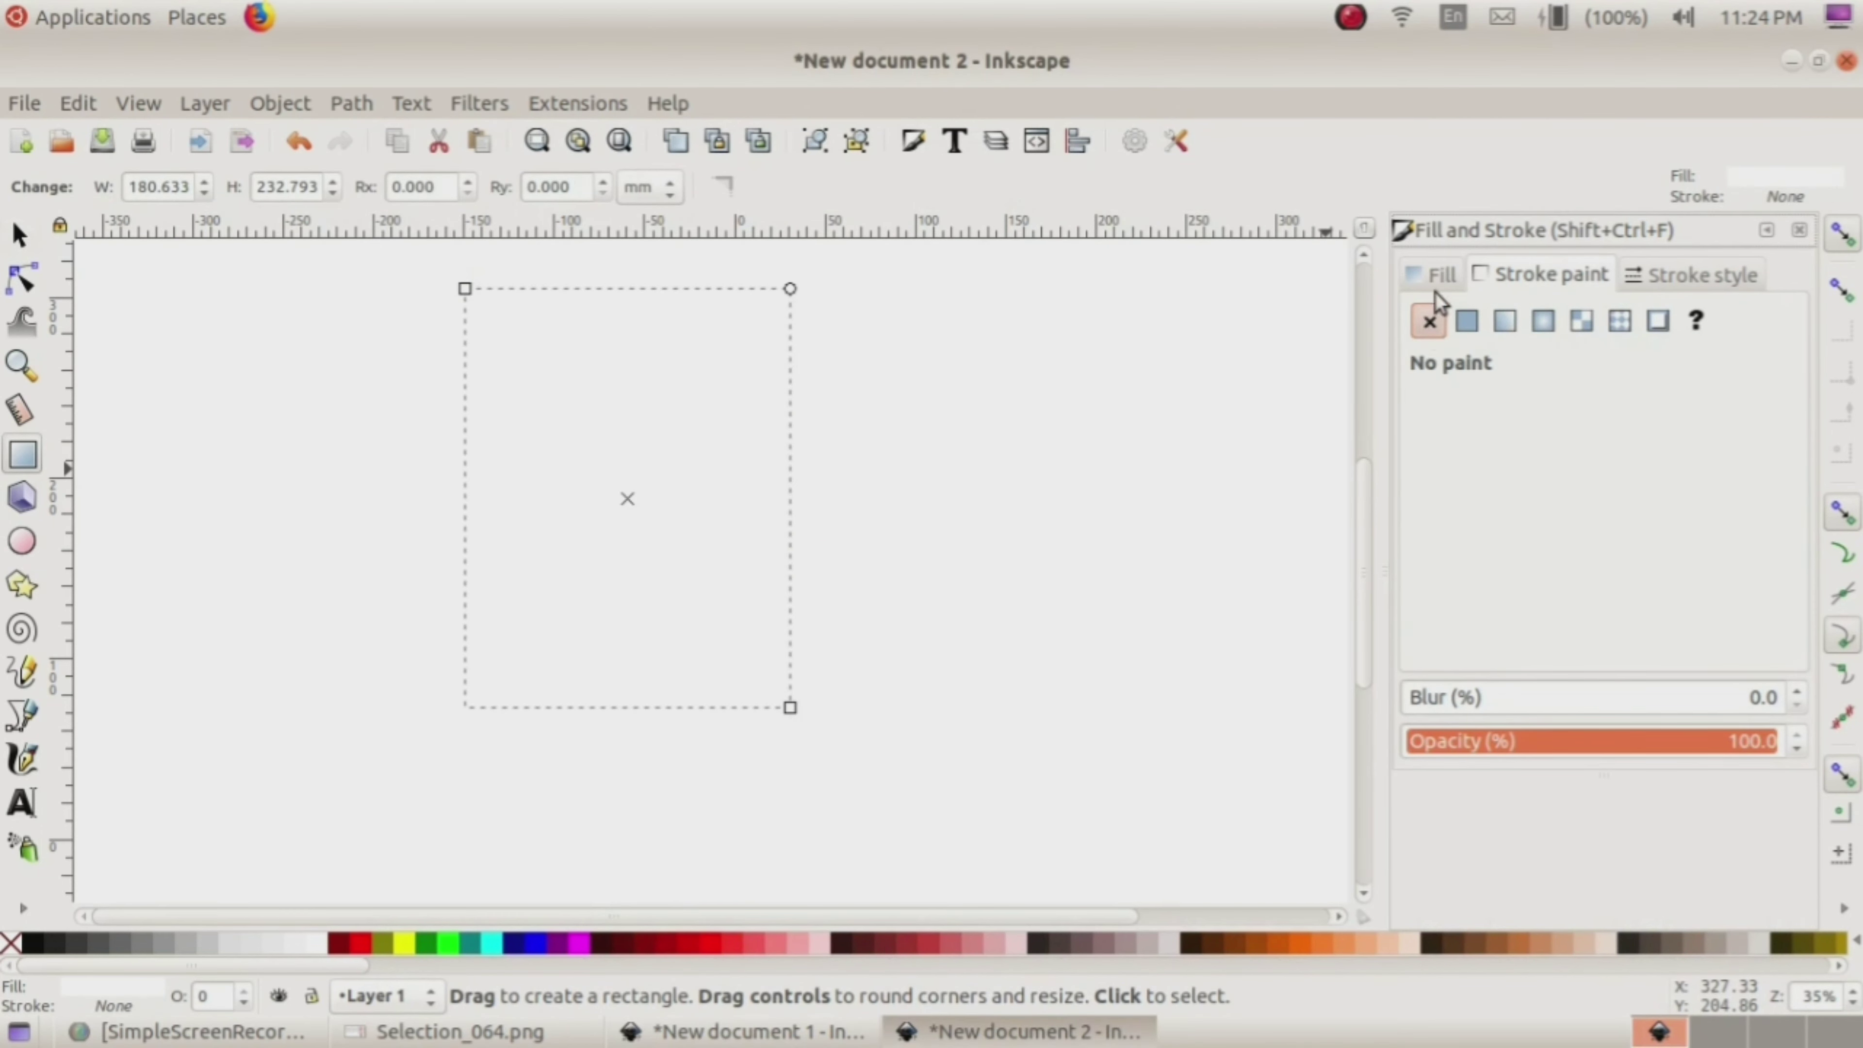
pyautogui.hotkey('ctrl', 'z')
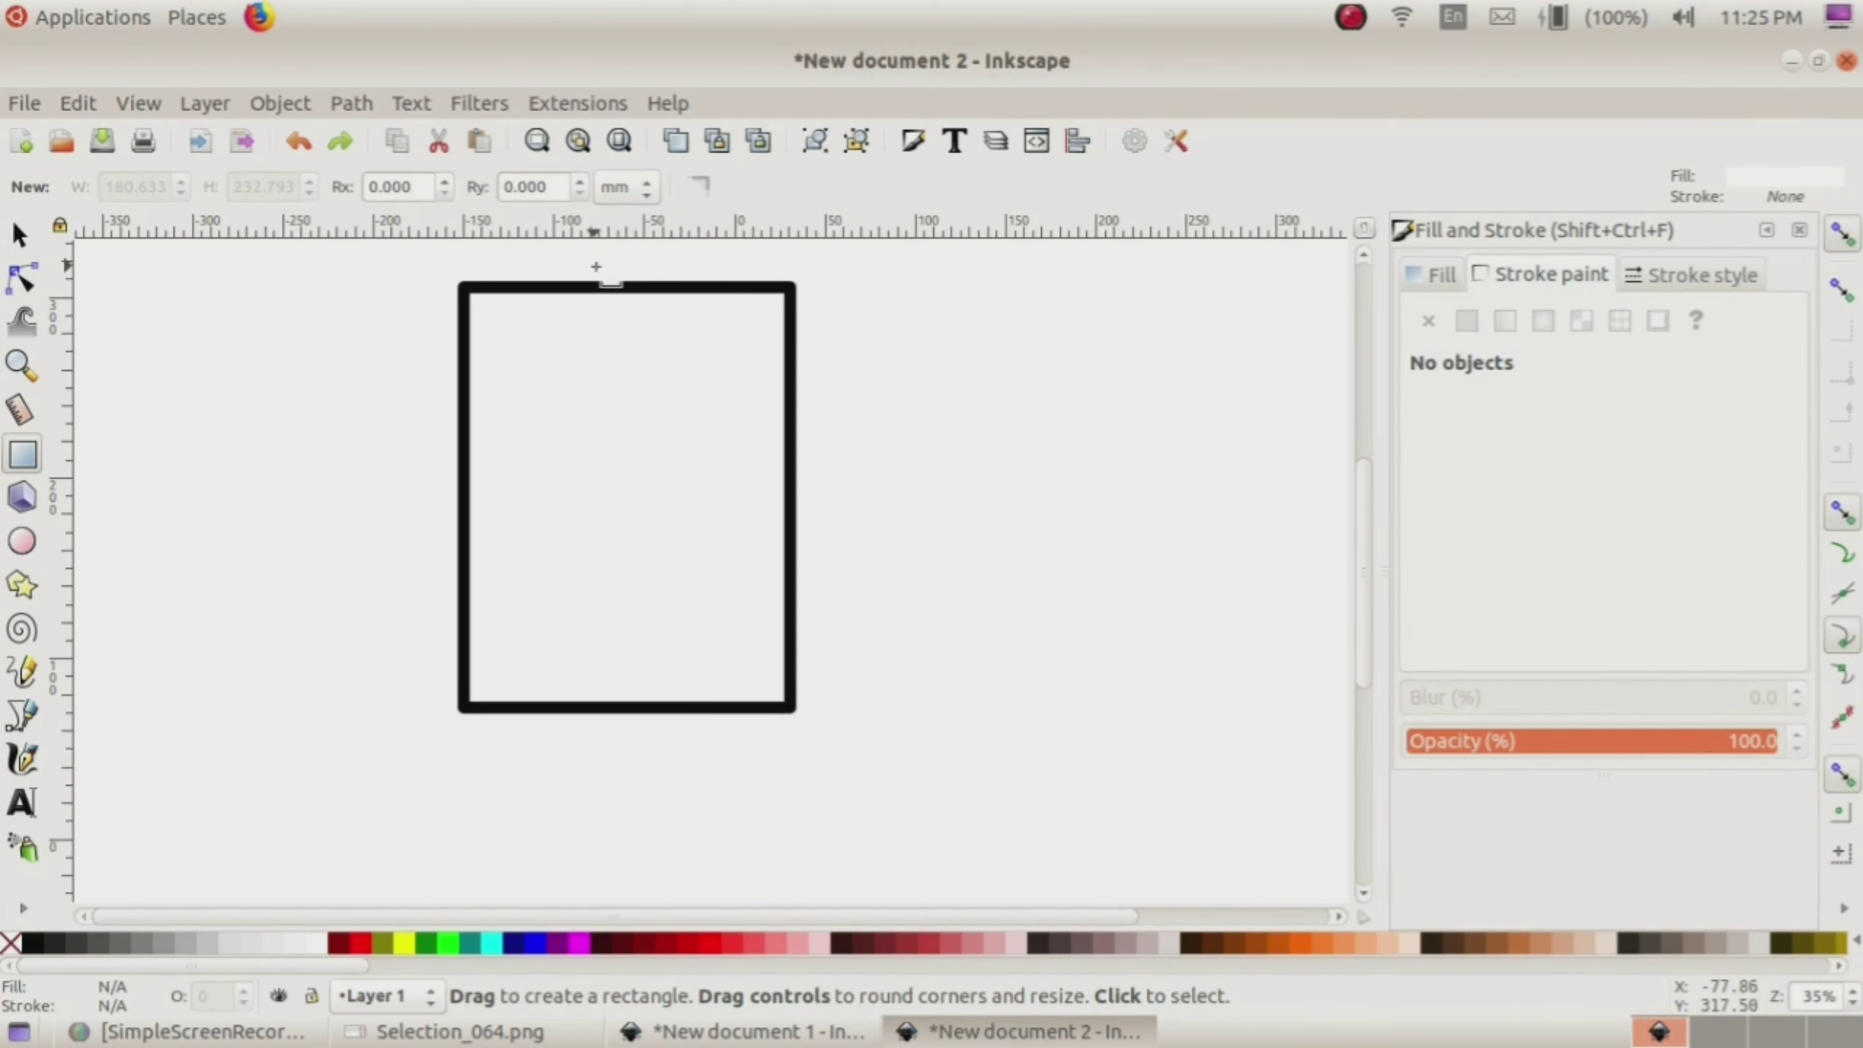
# Step: Draw a black 24.946 × 345.470 mm pole and lower it behind the framed board
pyautogui.moveTo(601, 268)
pyautogui.mouseDown()
pyautogui.moveTo(665, 690)
pyautogui.moveTo(647, 892)
pyautogui.mouseUp()
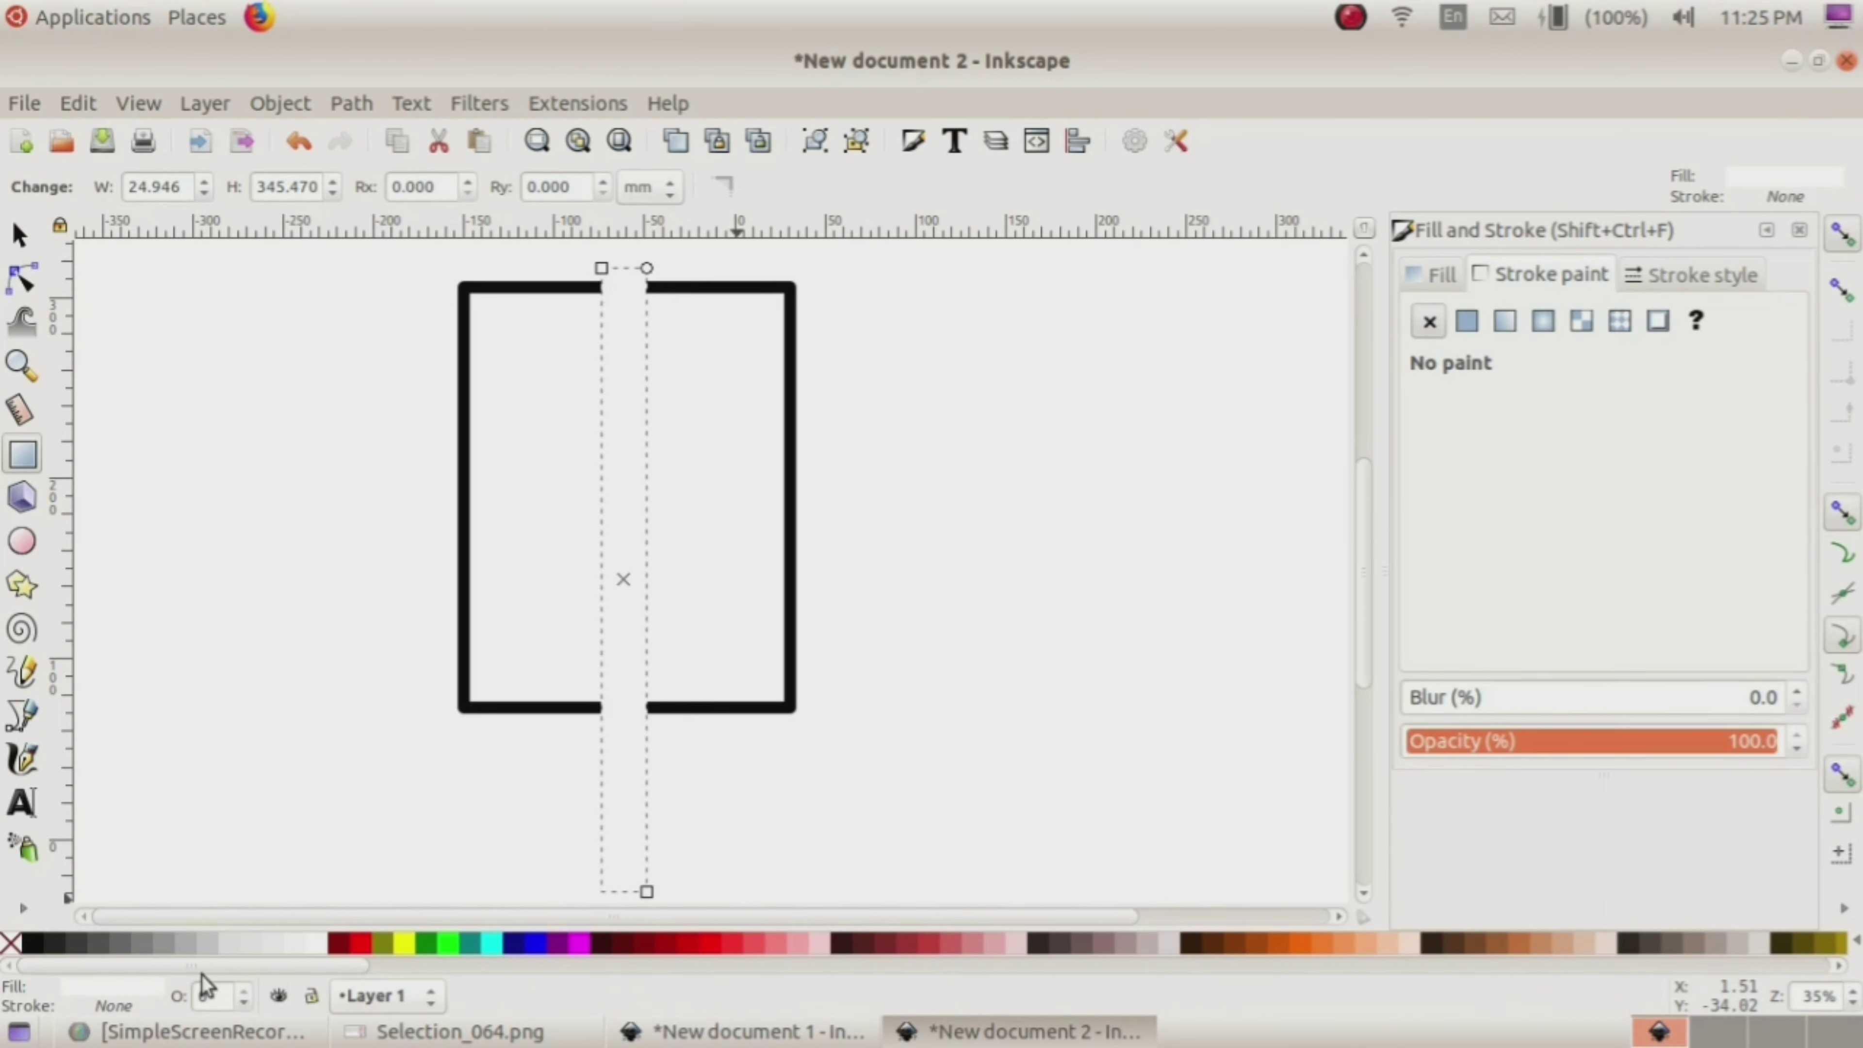
pyautogui.click(39, 947)
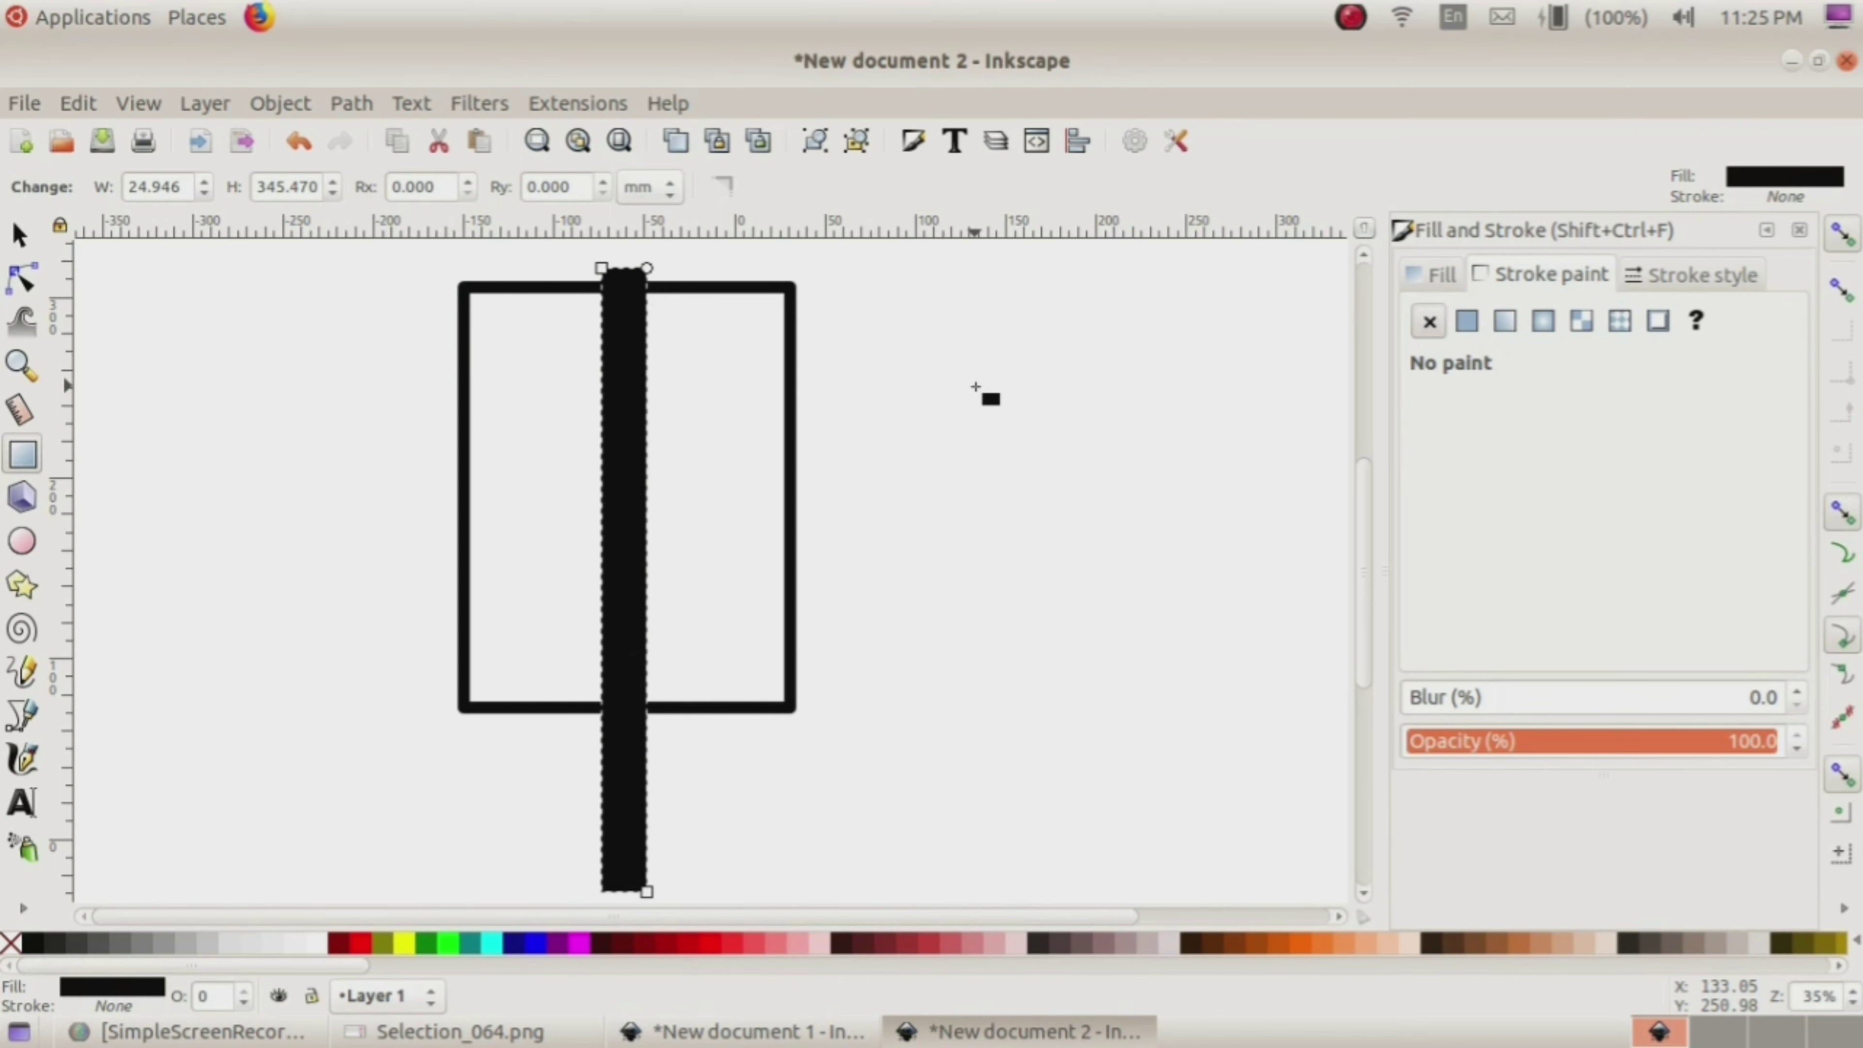
pyautogui.press('End')
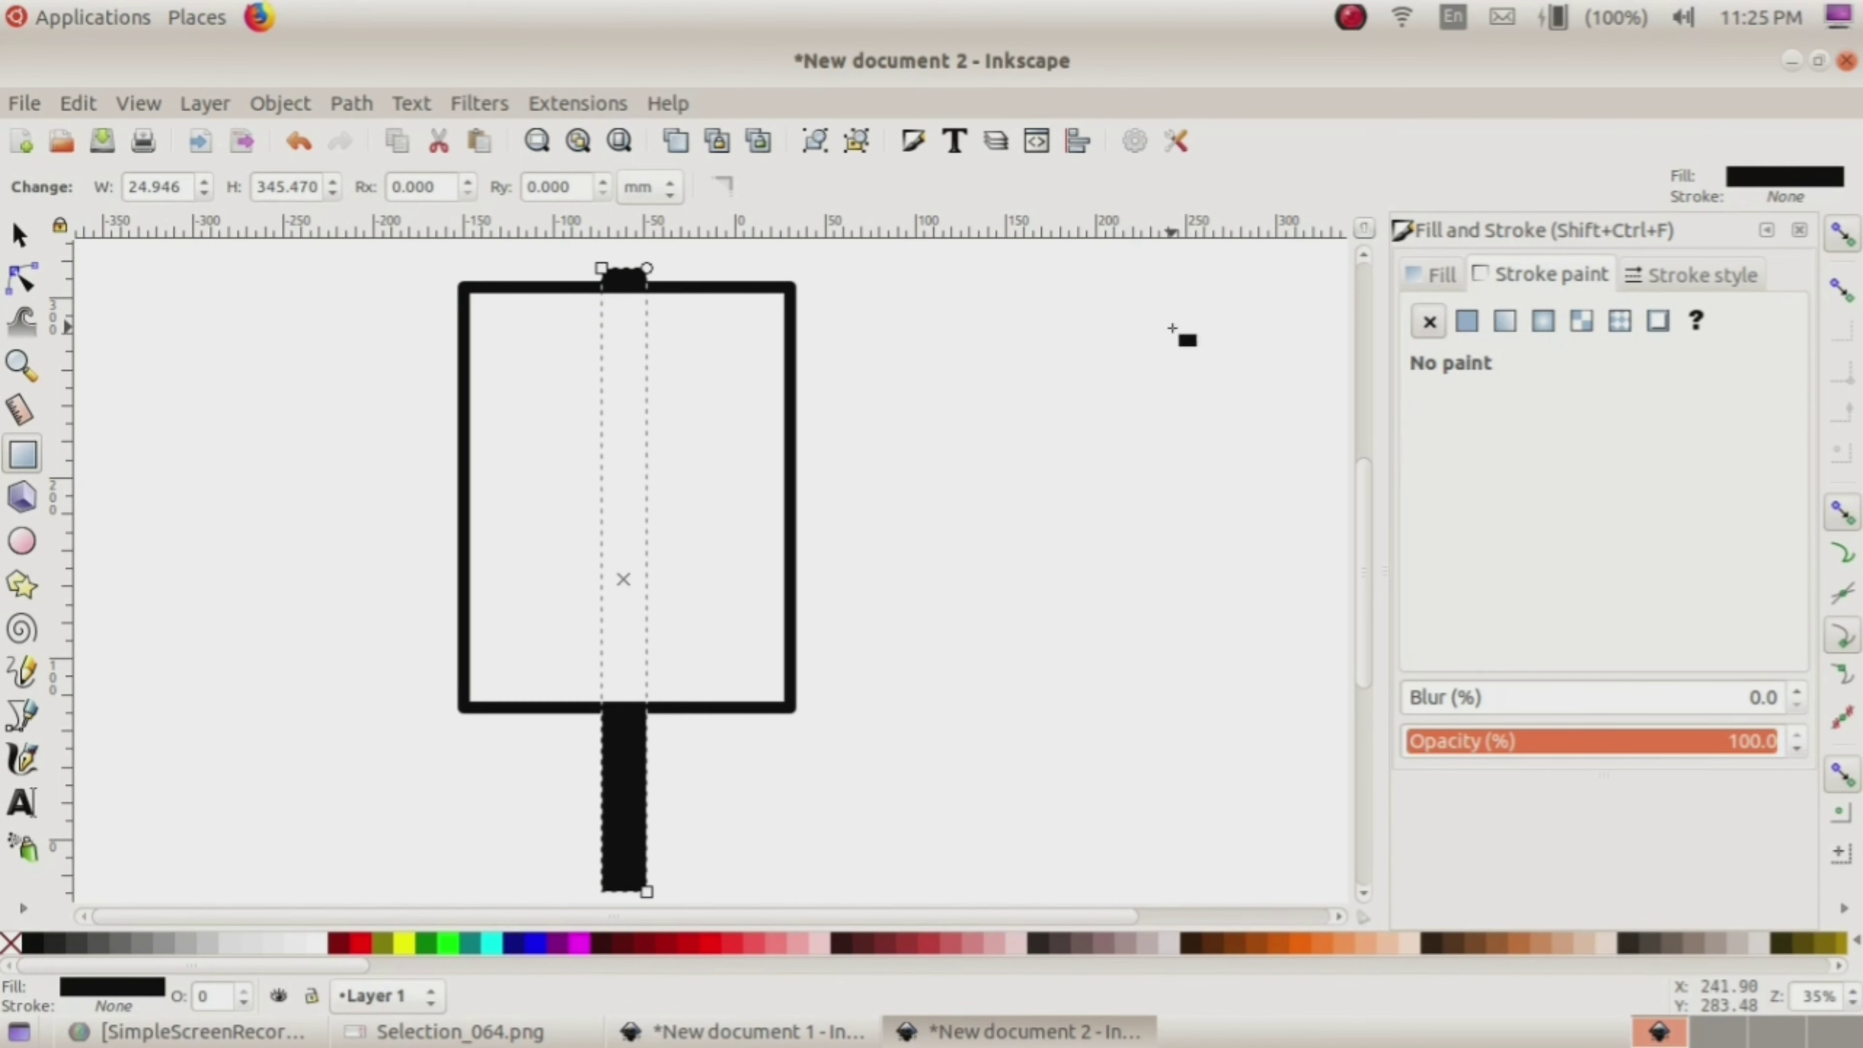
pyautogui.click(20, 235)
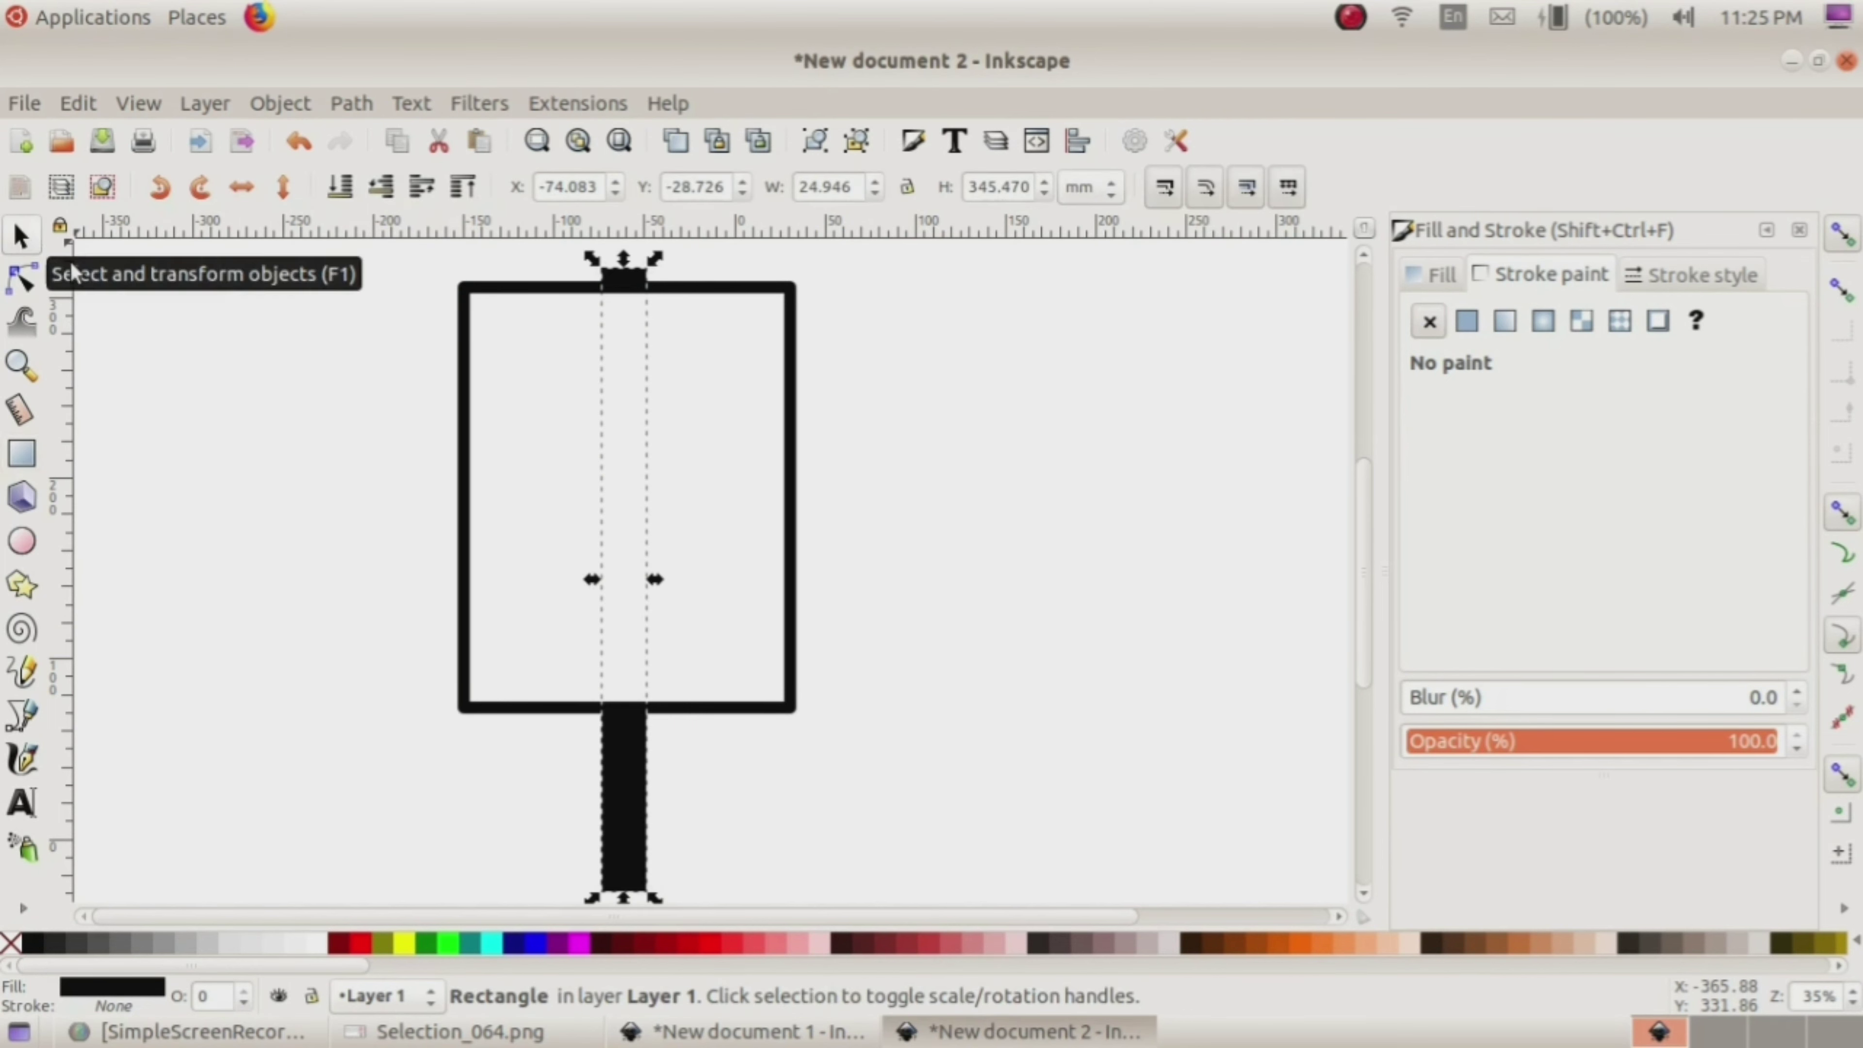
pyautogui.click(943, 352)
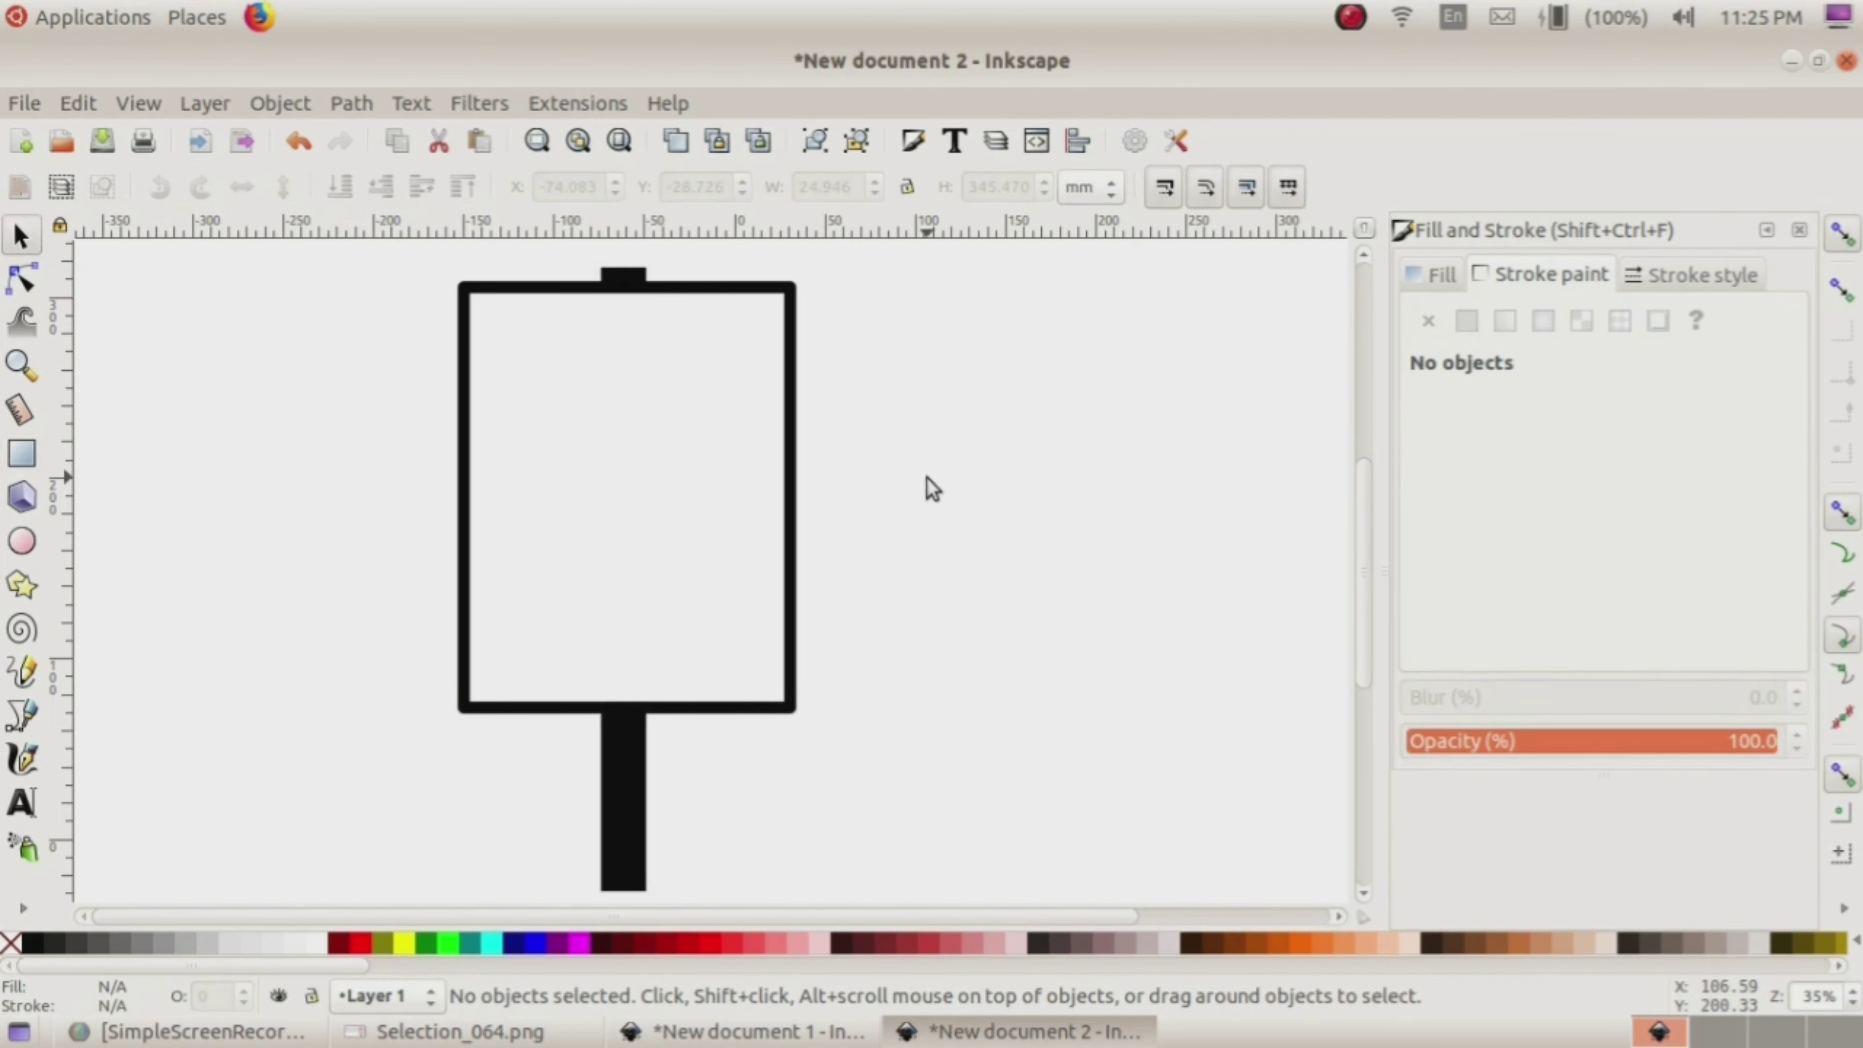
# Step: Make the U TURN PROHIBITED text bold, red, 153.157 × 46.041 mm, in the board's lower half
pyautogui.click(434, 1036)
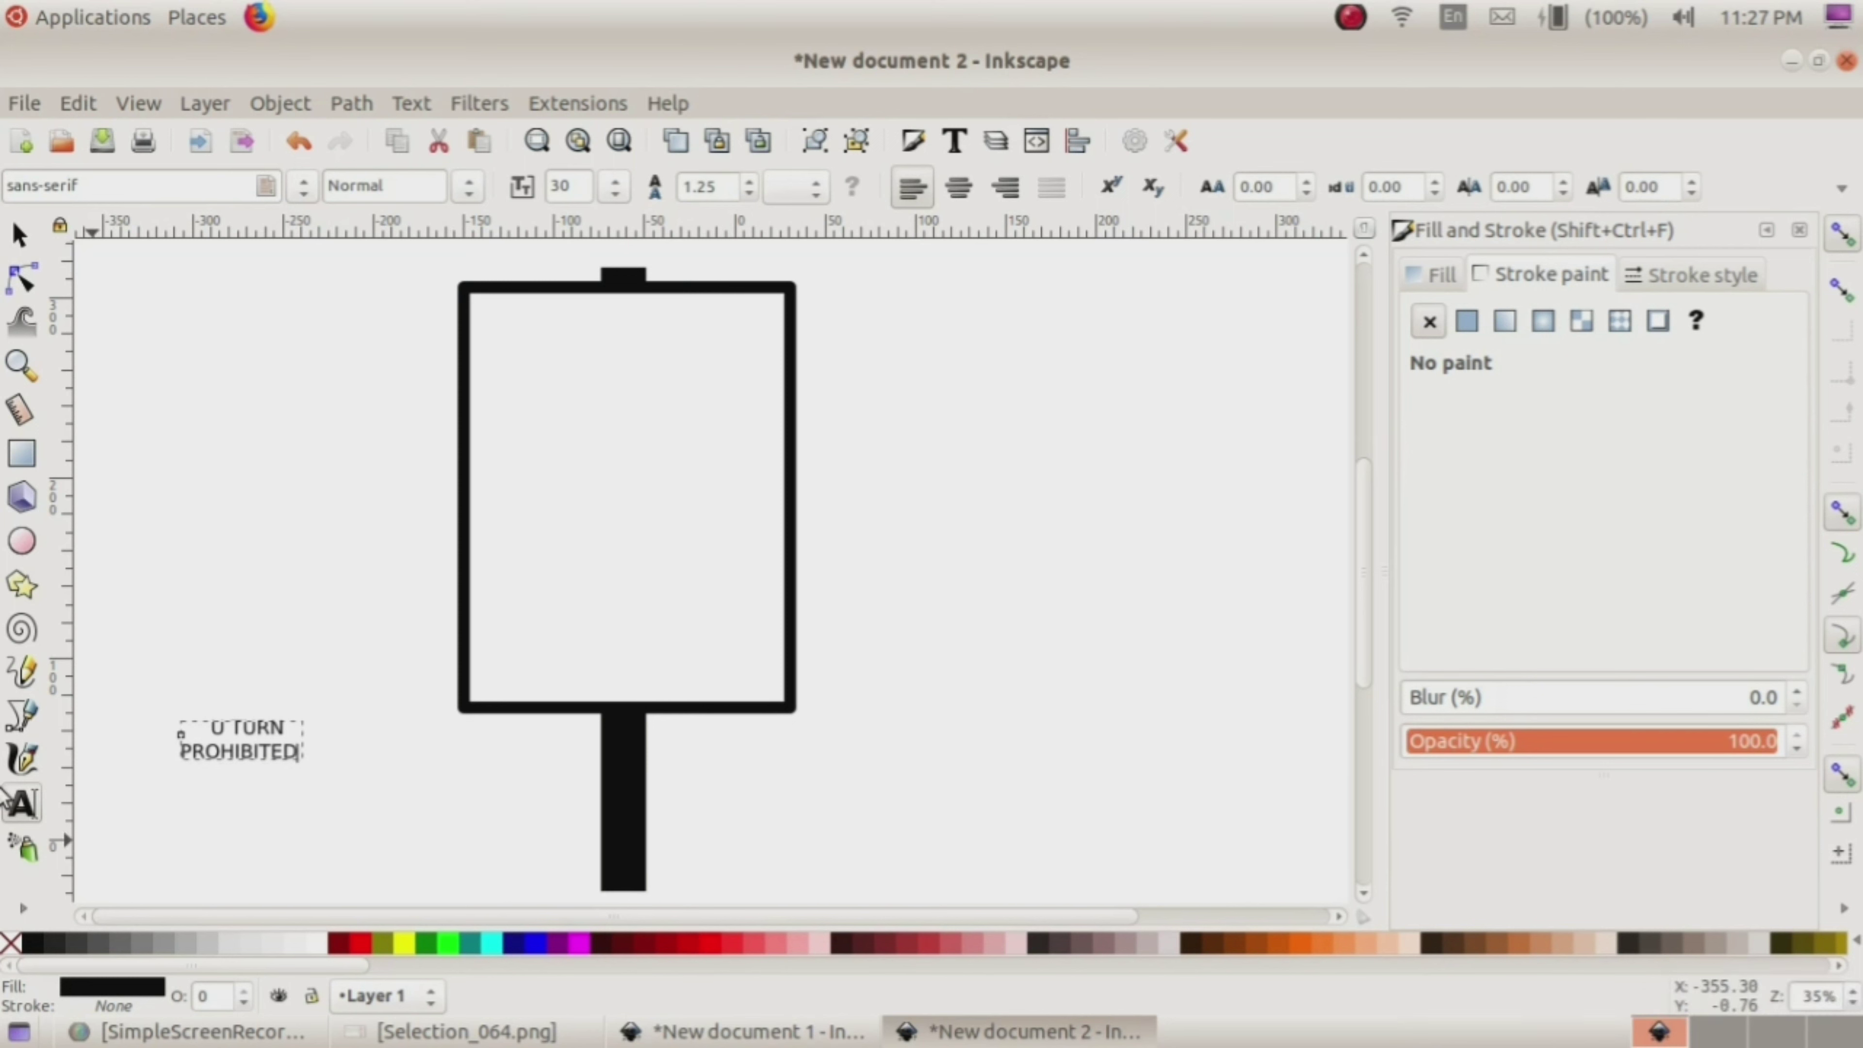
pyautogui.hotkey('ctrl', 'b')
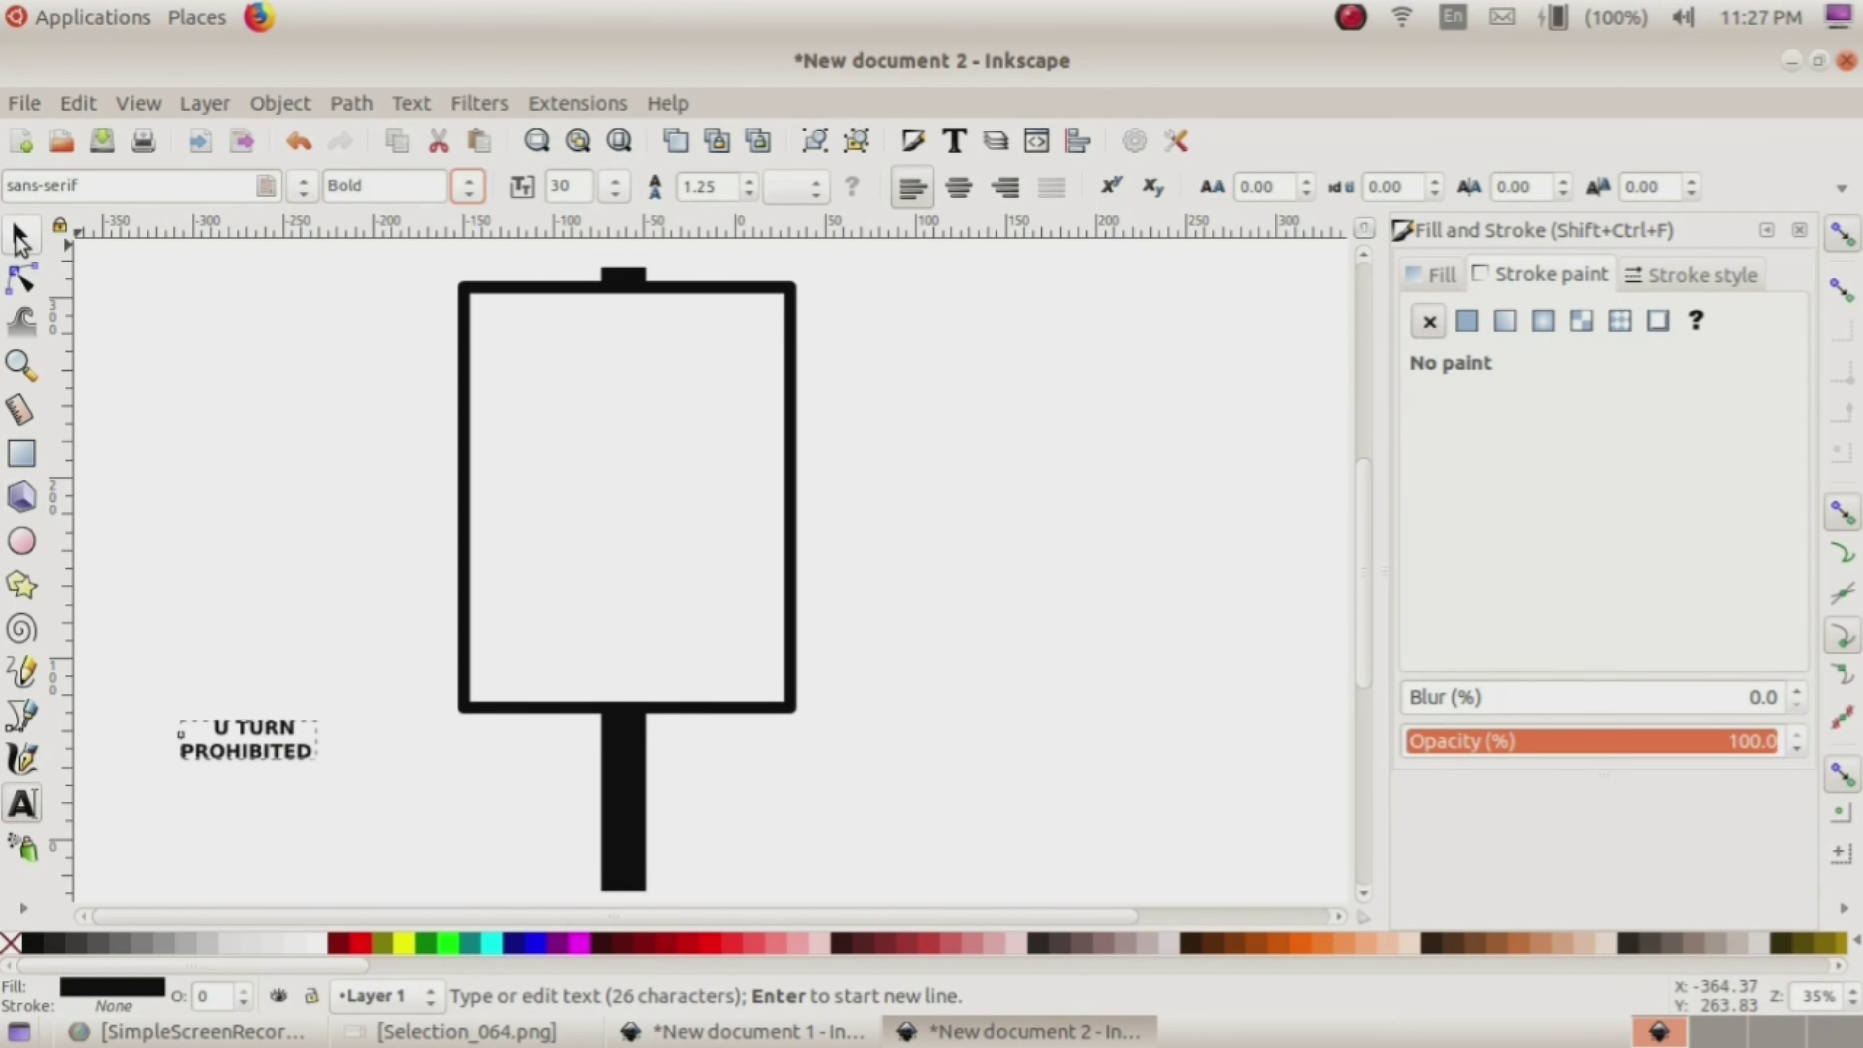
pyautogui.click(21, 237)
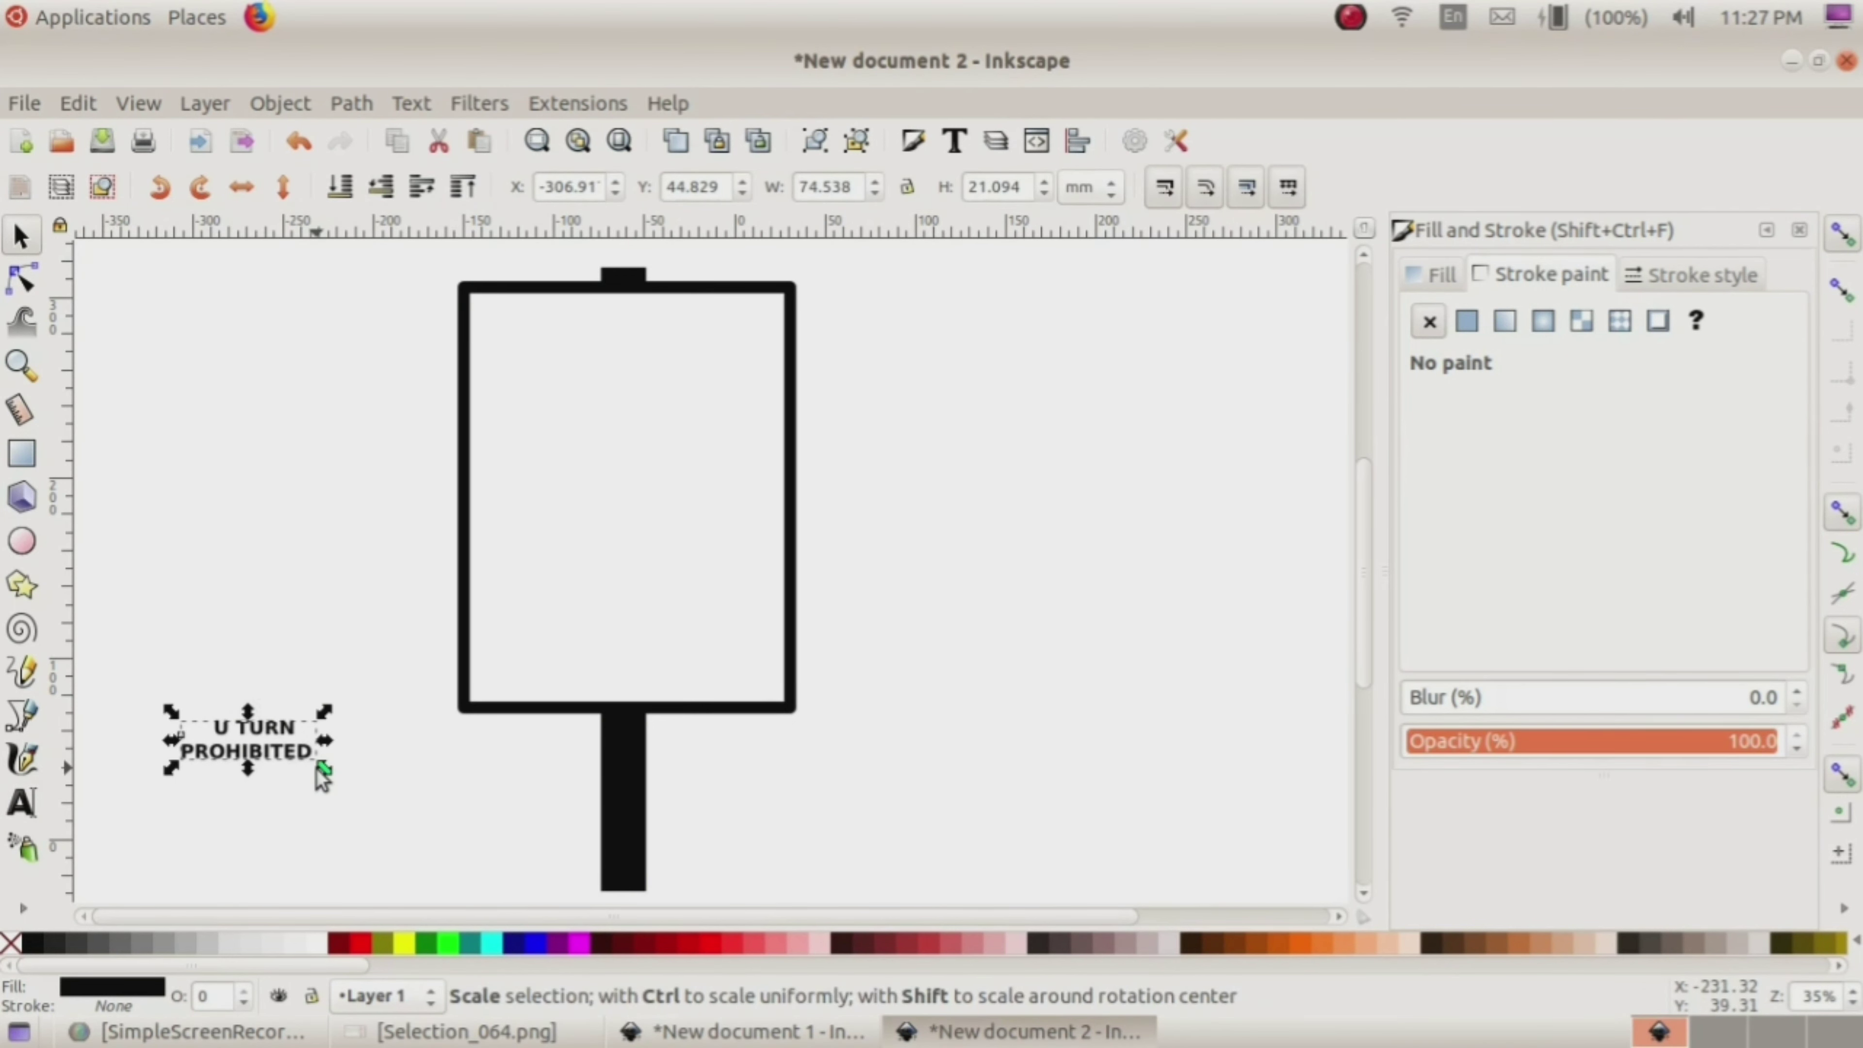
pyautogui.moveTo(321, 765); pyautogui.dragTo(461, 818)
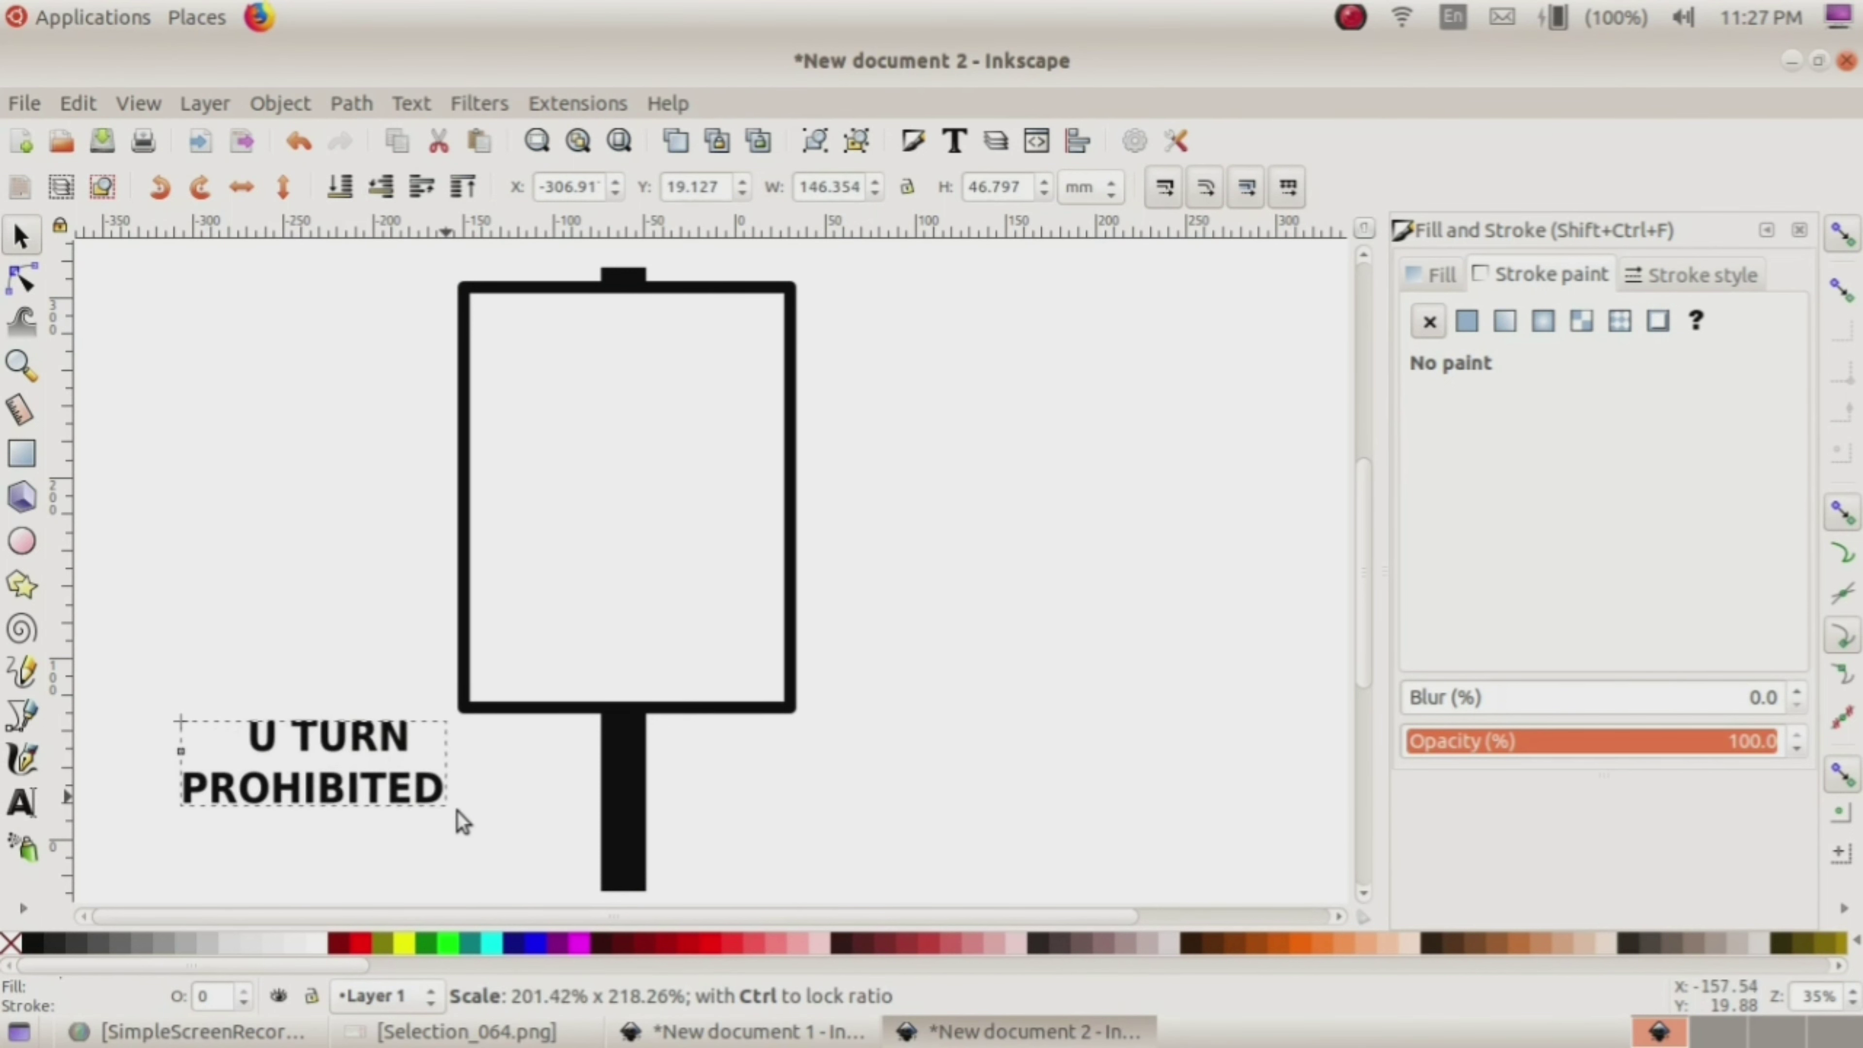
pyautogui.click(360, 943)
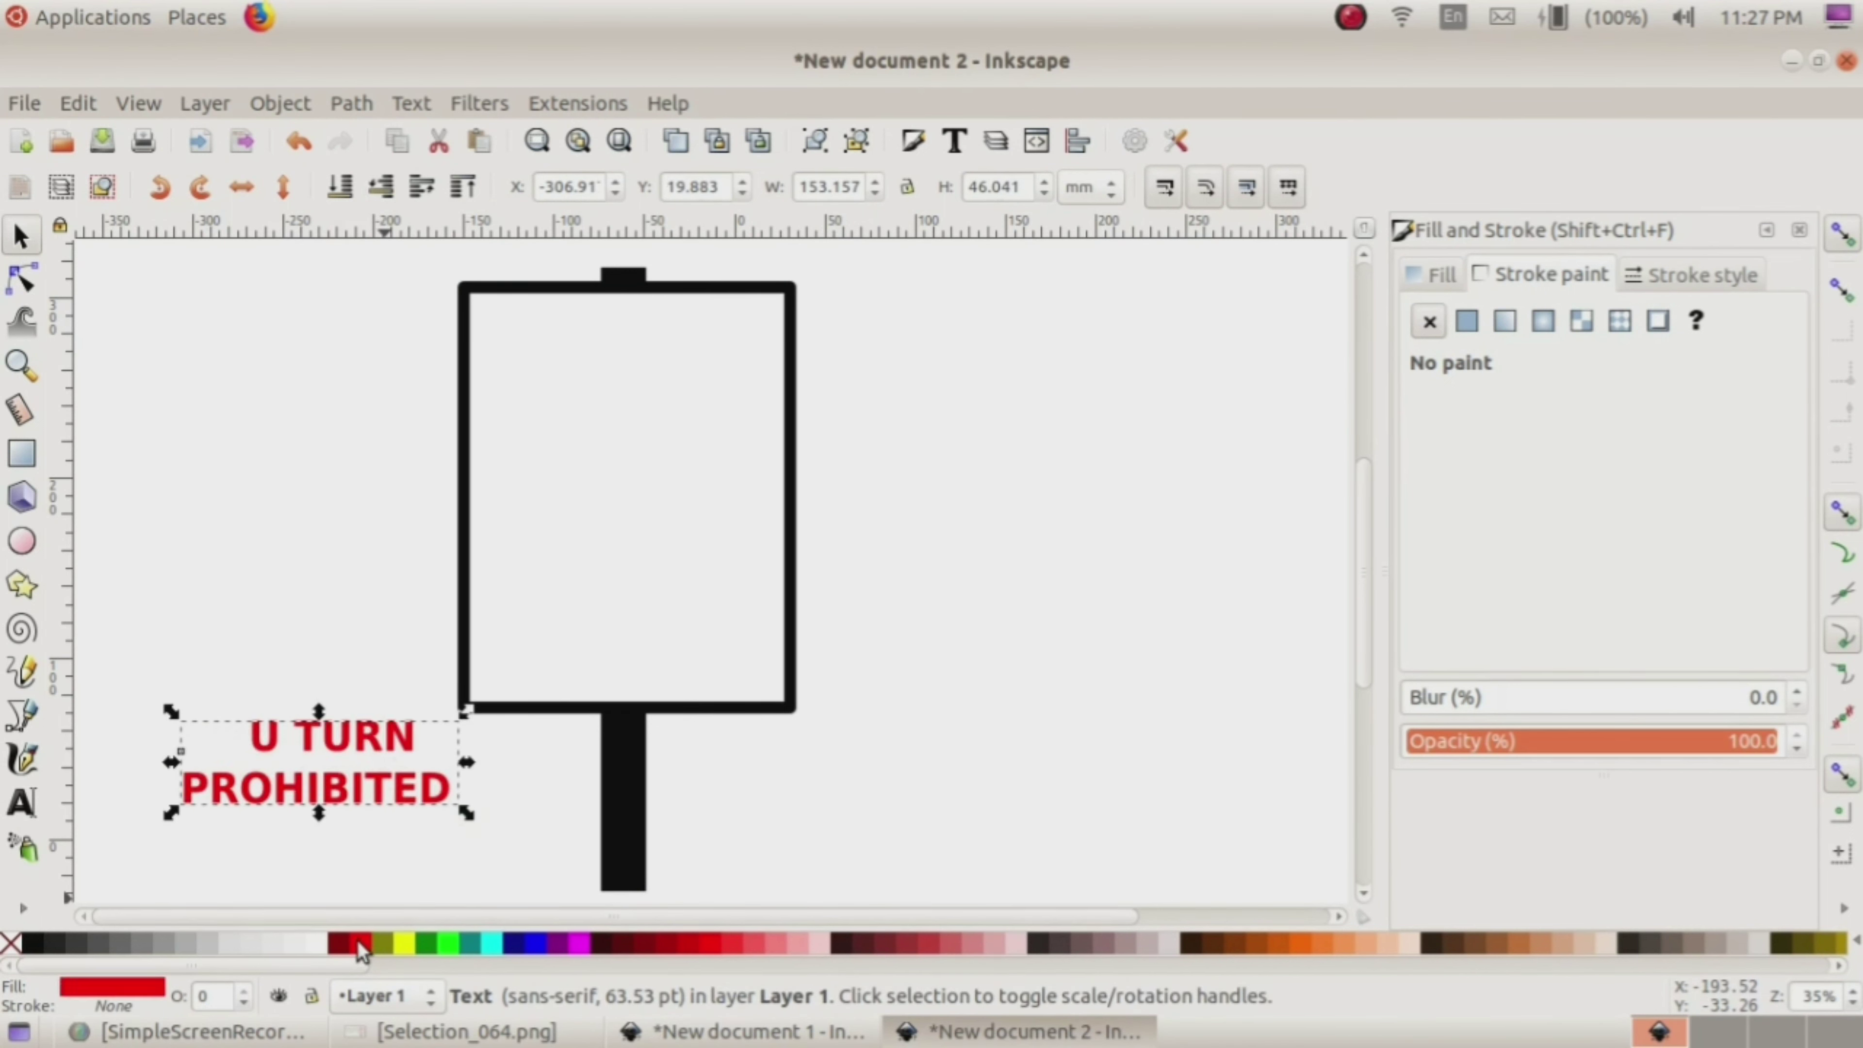
pyautogui.click(16, 236)
pyautogui.moveTo(312, 796); pyautogui.dragTo(715, 653)
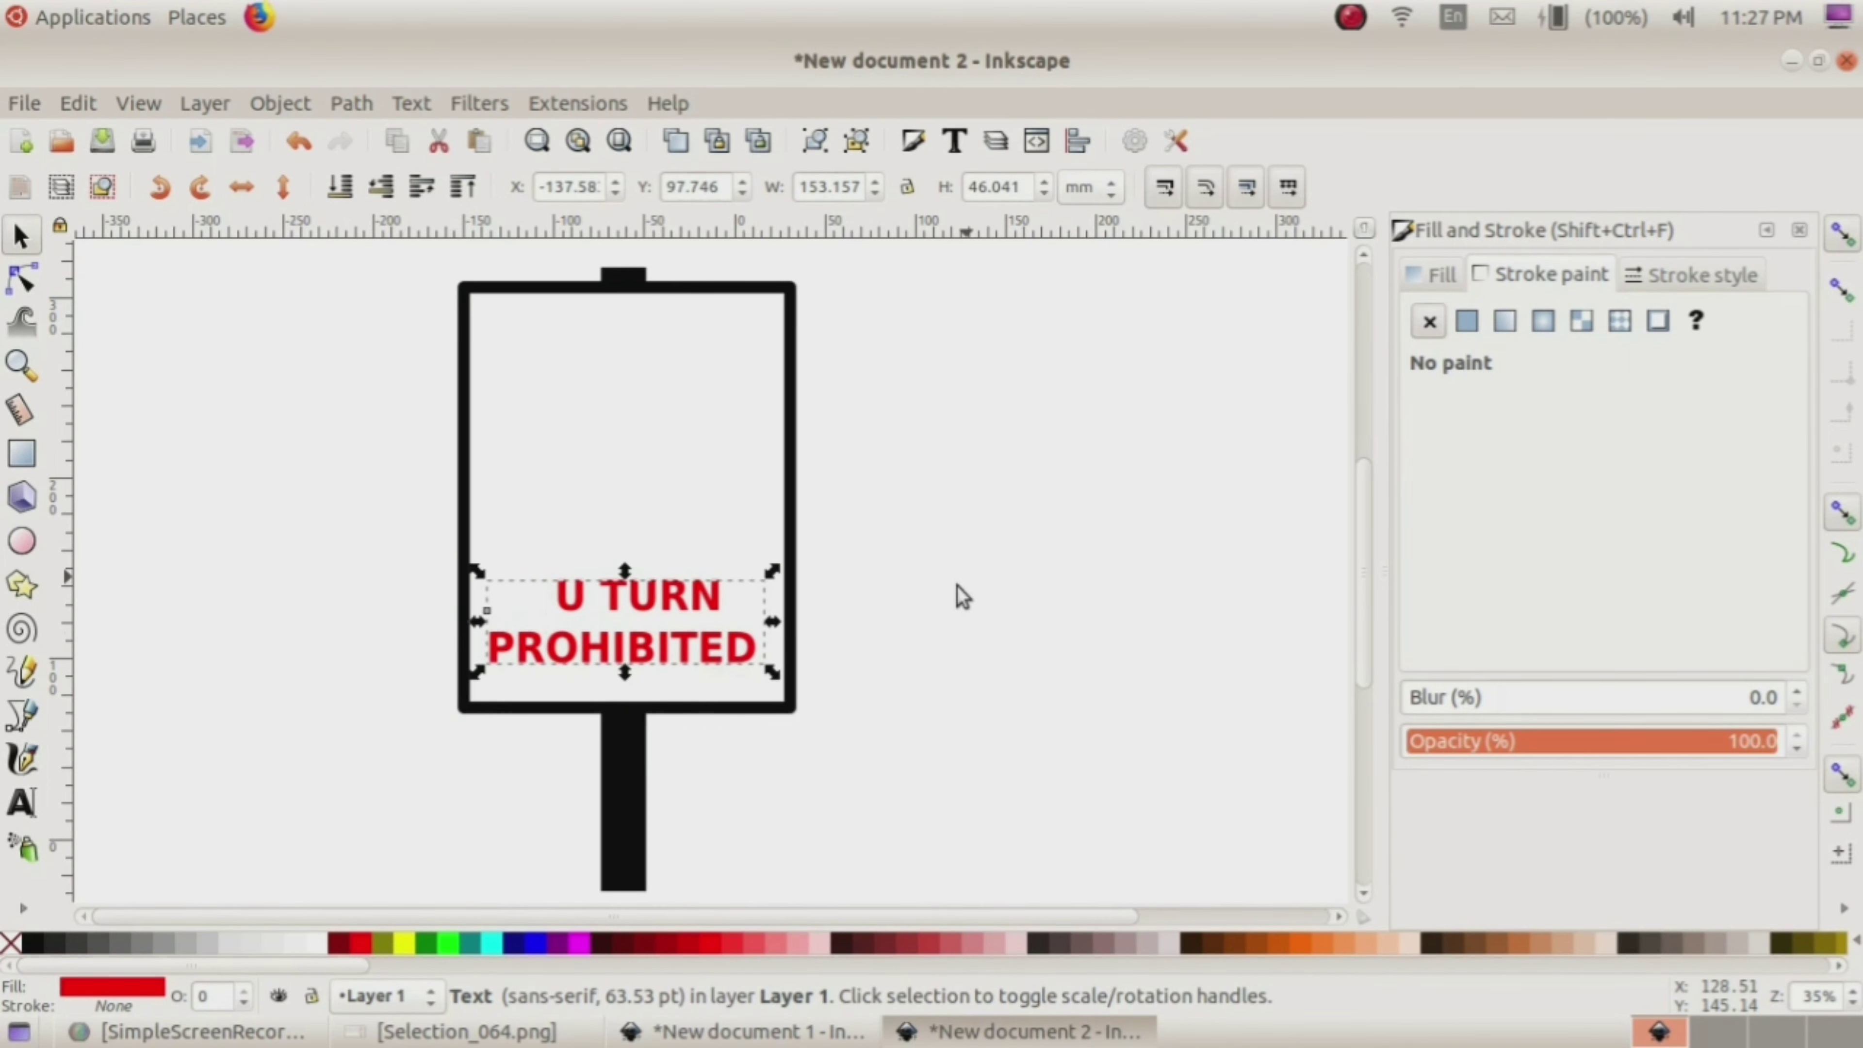
# Step: Import U_turn.png from the Images10 folder as an embedded image
pyautogui.press('Escape')
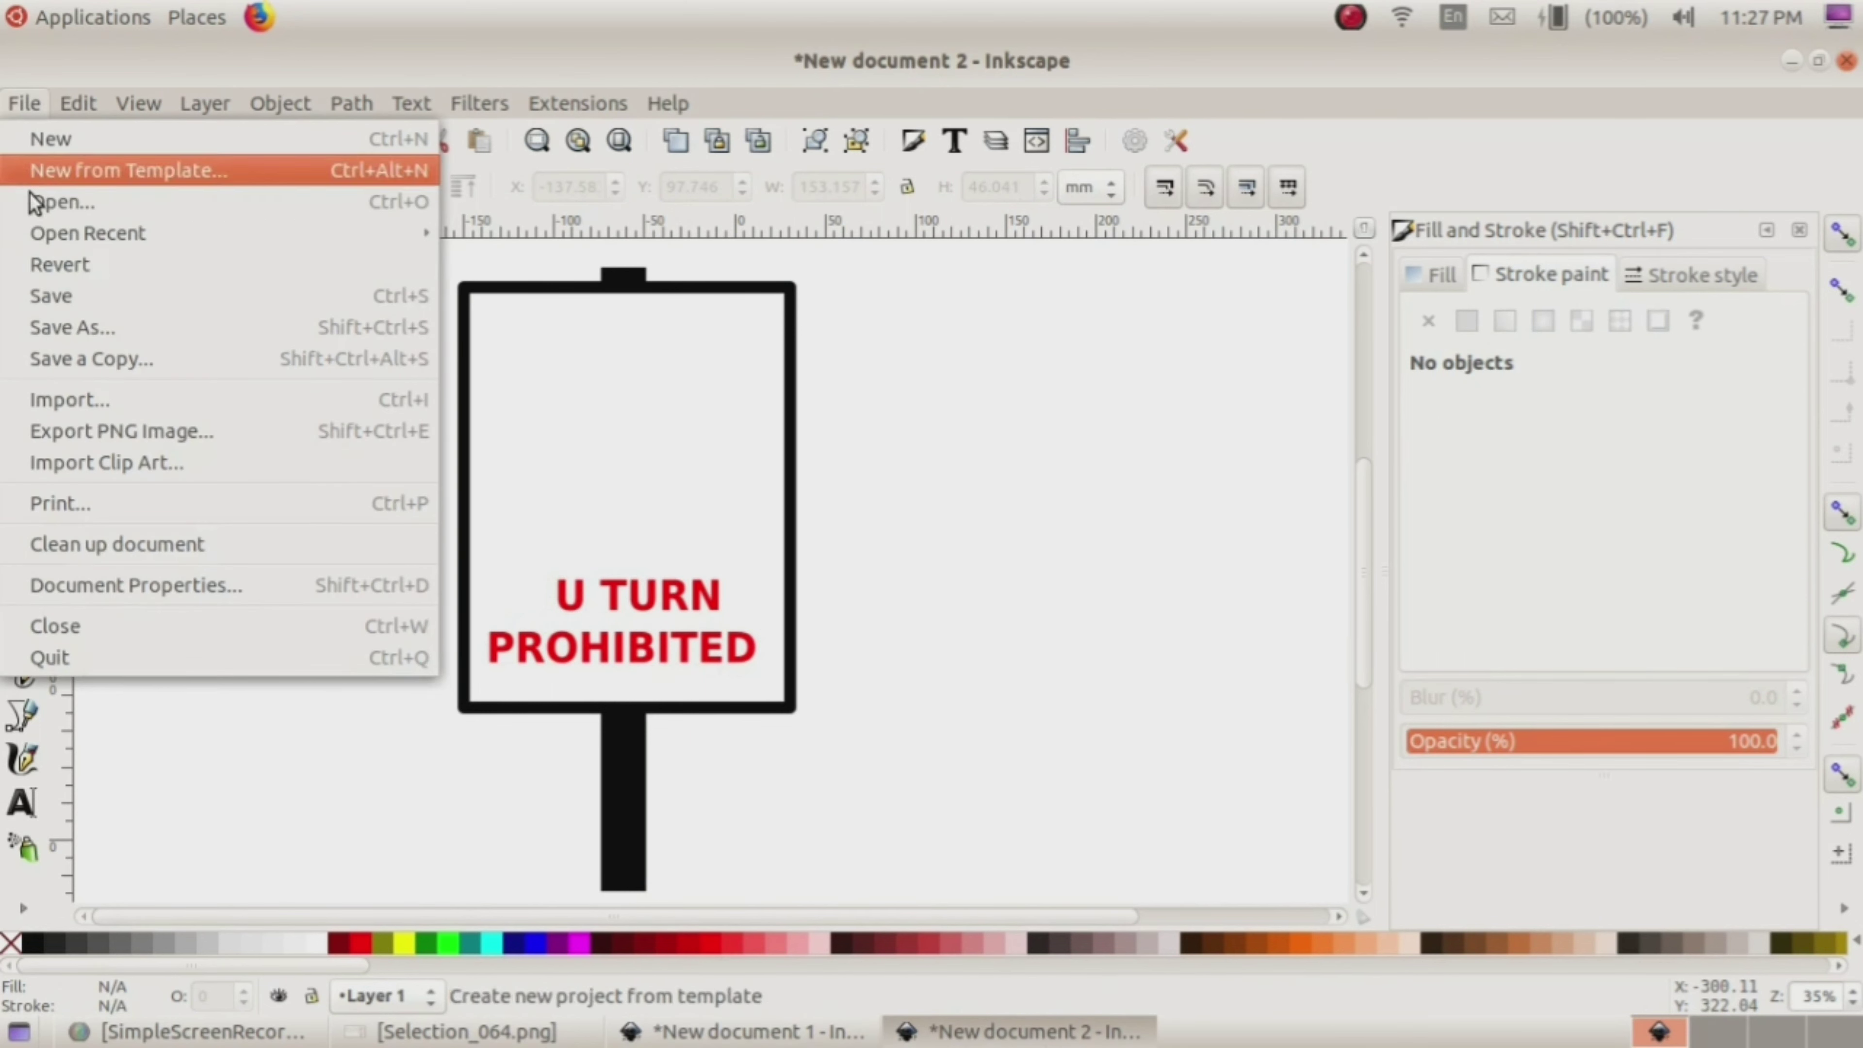
pyautogui.click(72, 402)
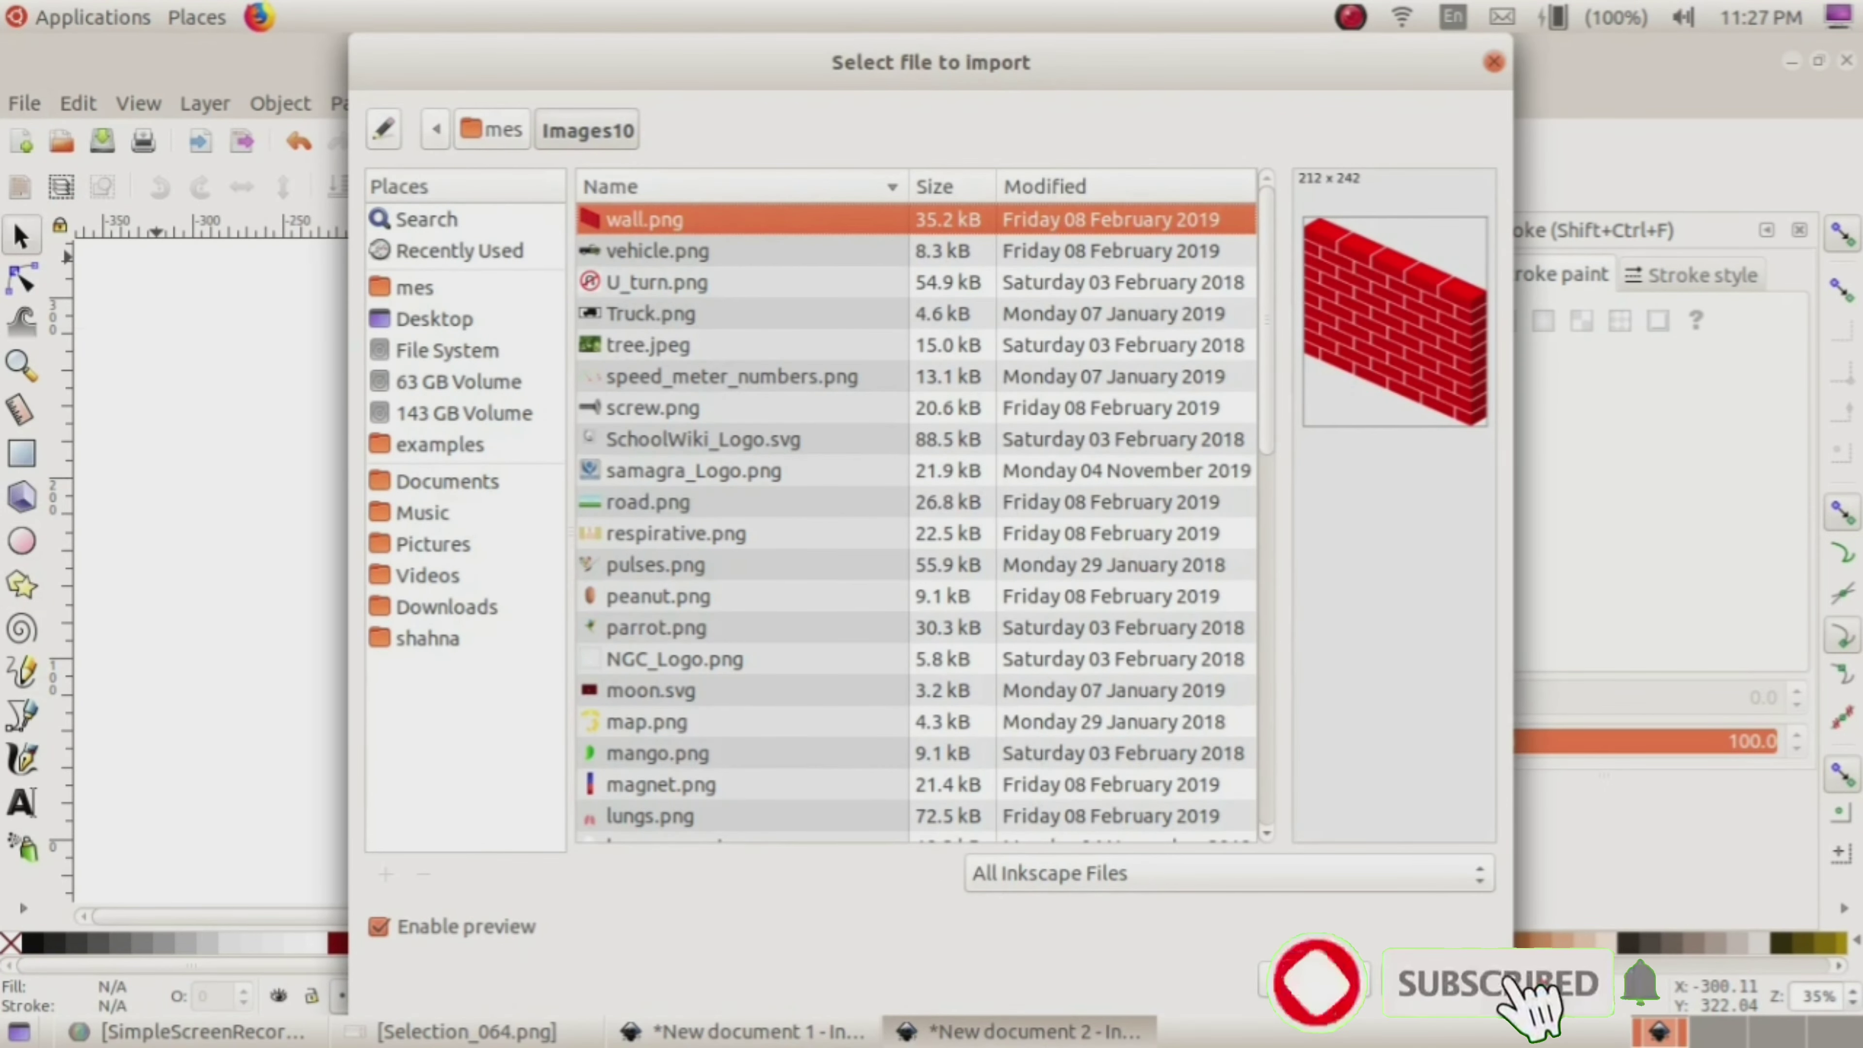
pyautogui.click(417, 288)
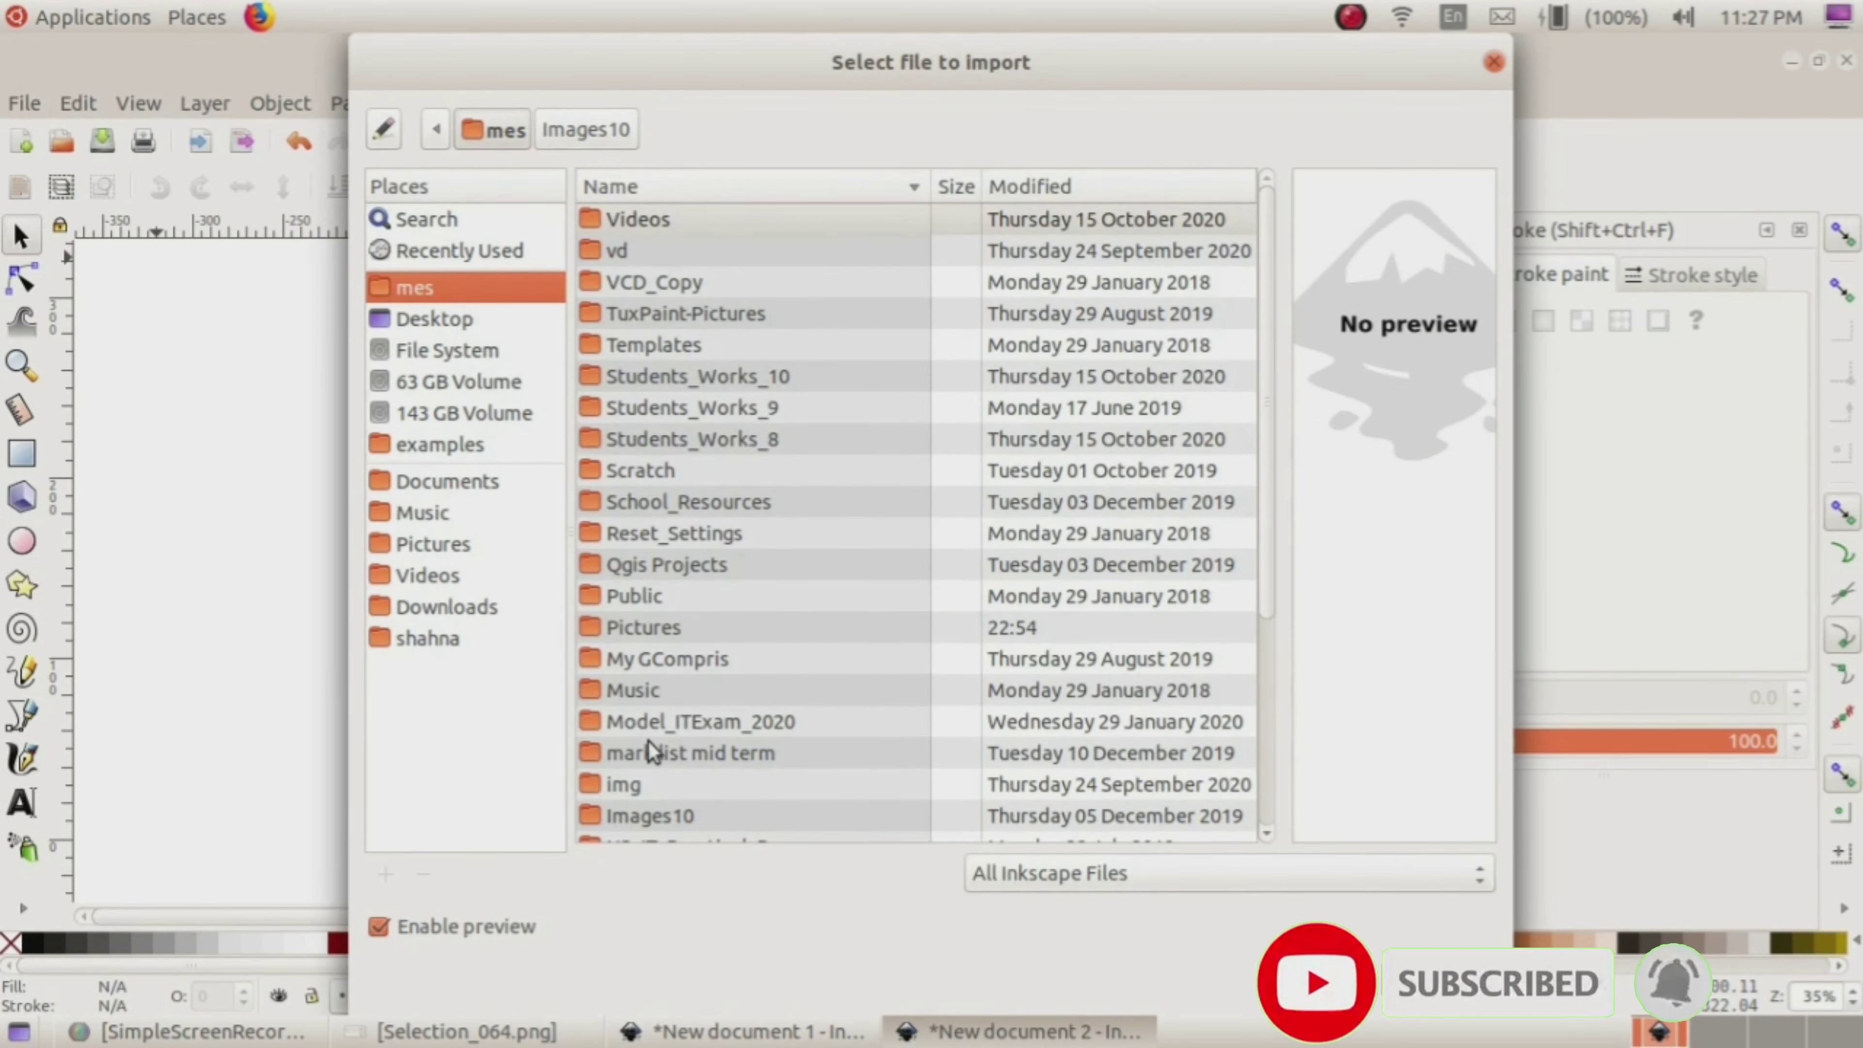
pyautogui.doubleClick(640, 814)
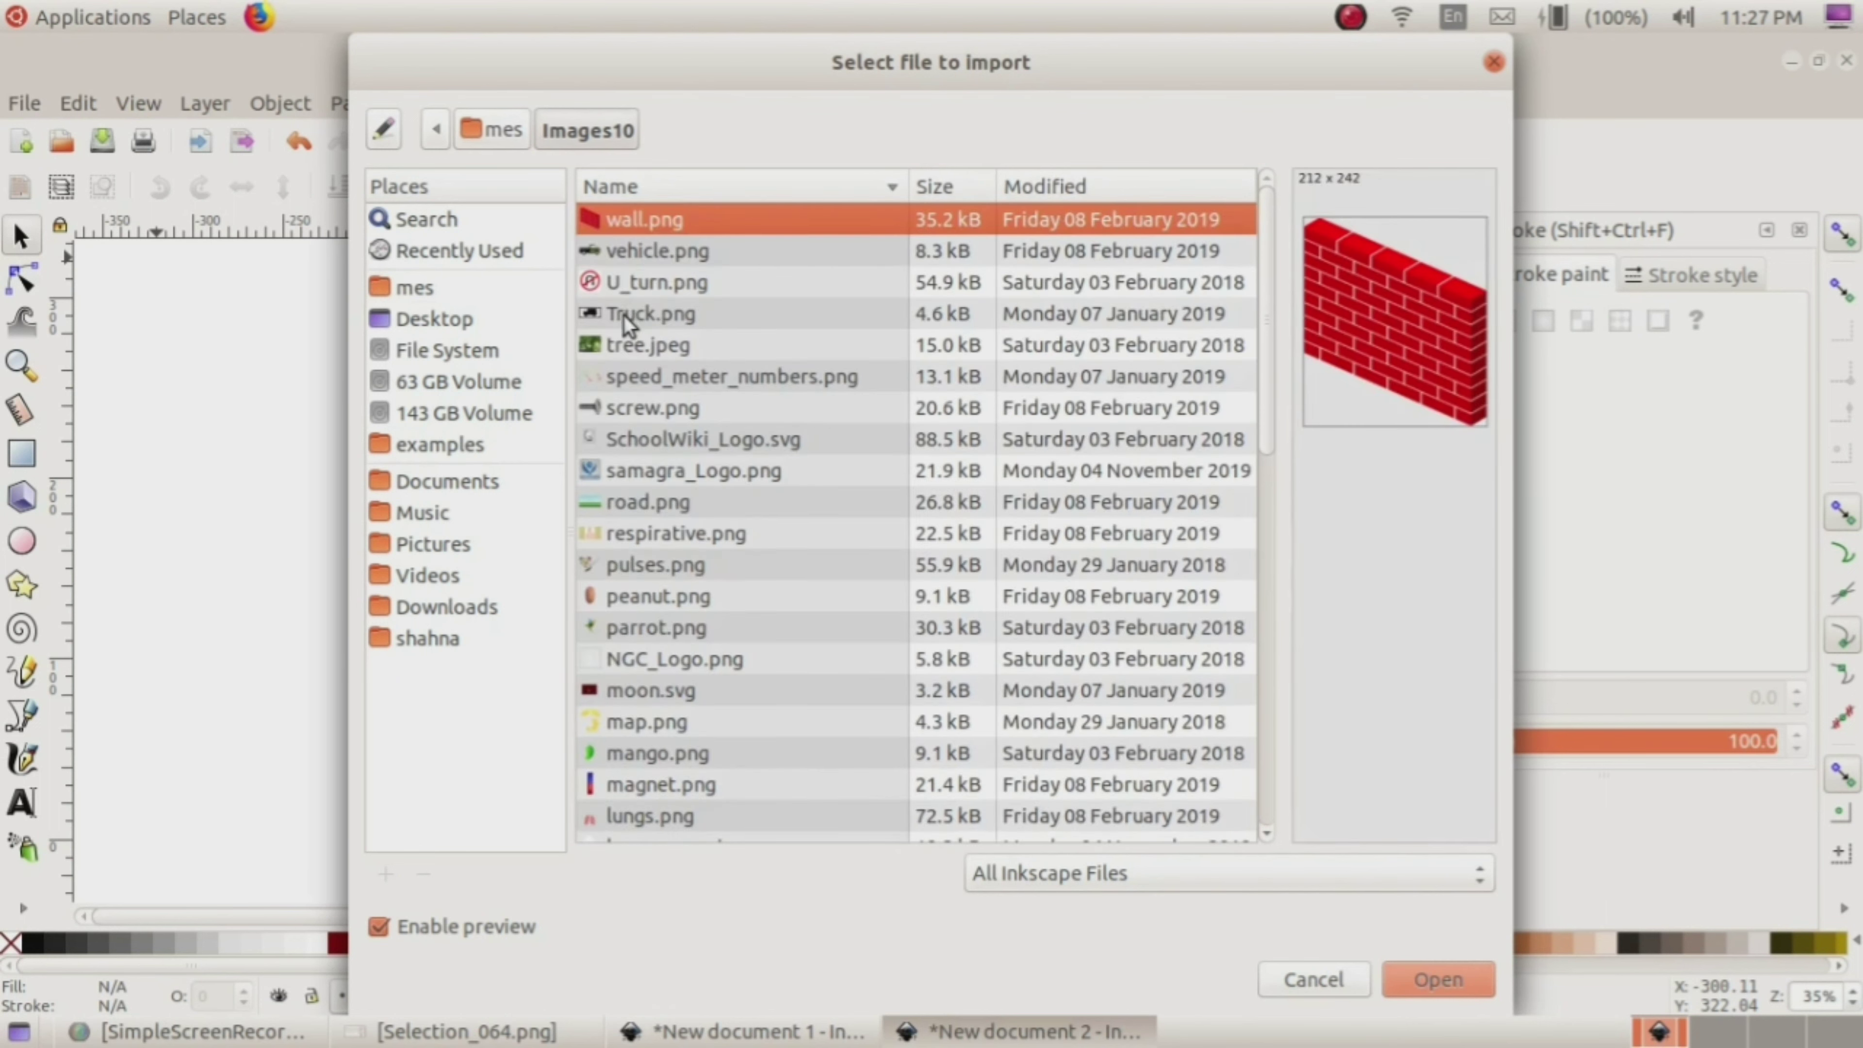
pyautogui.click(649, 290)
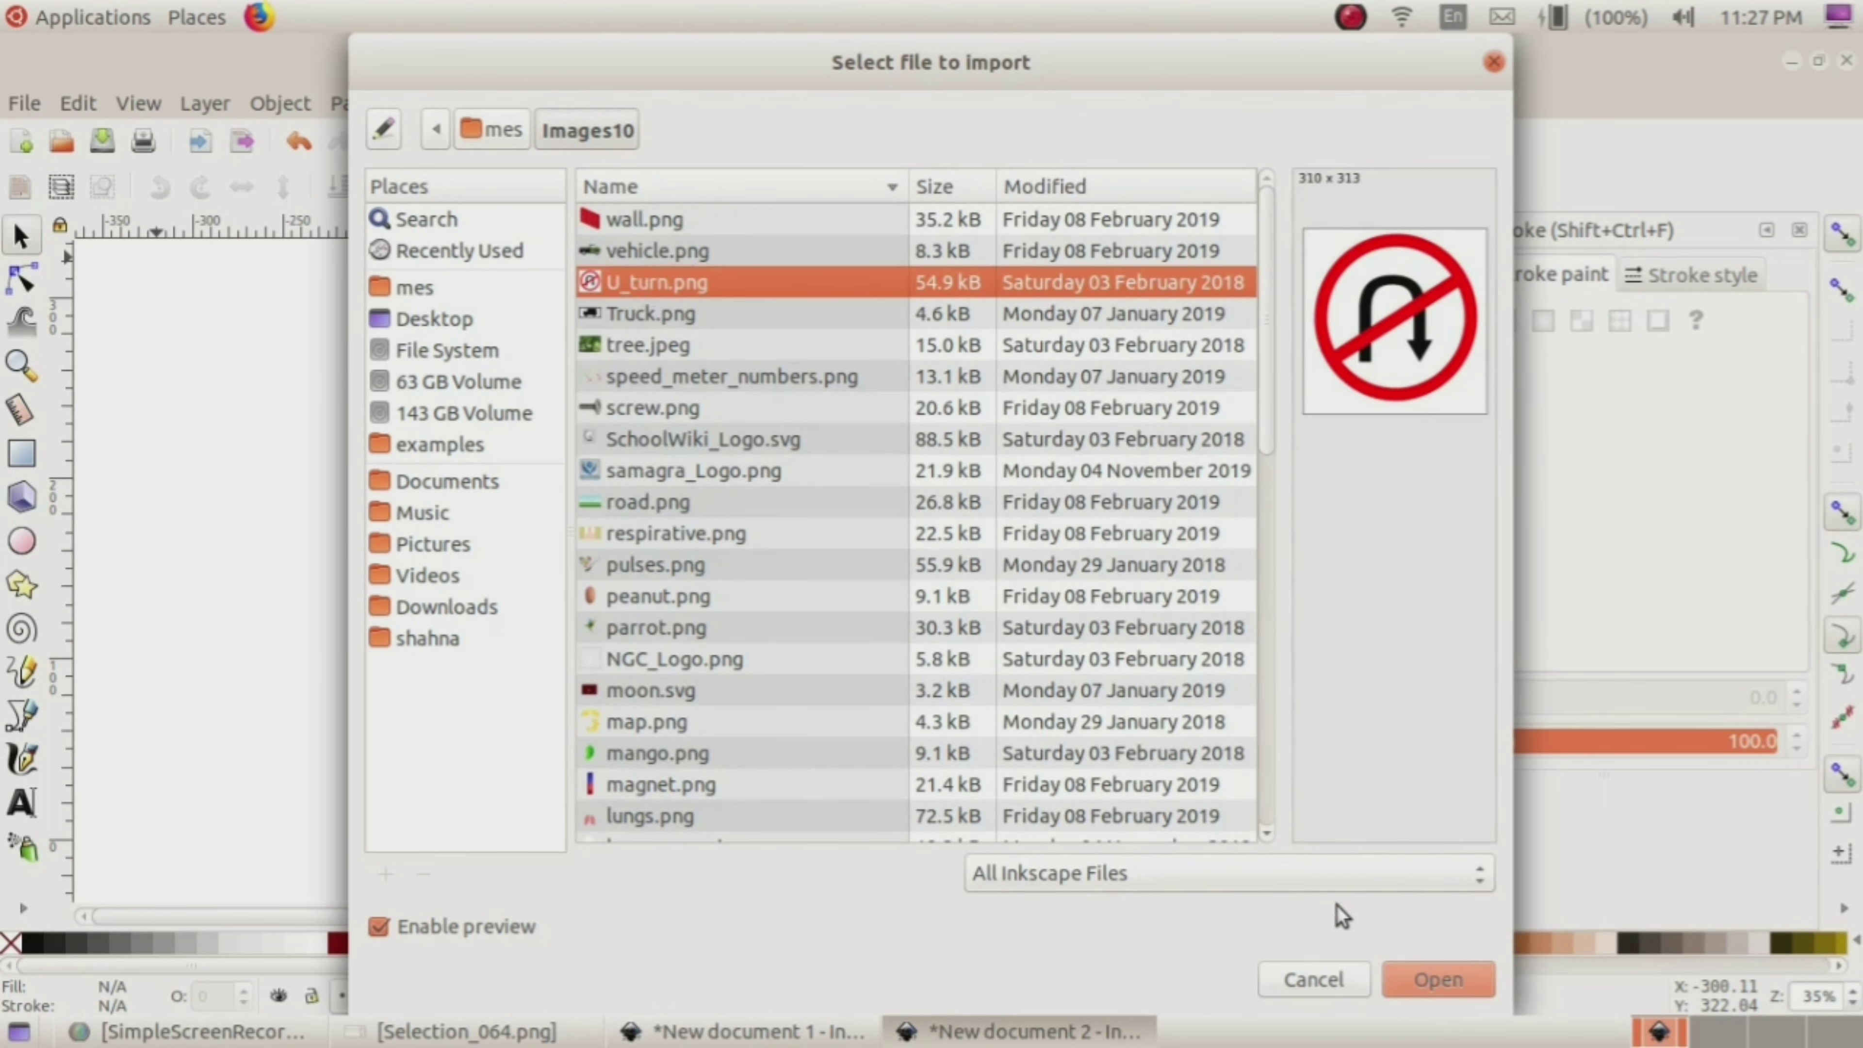
pyautogui.click(1426, 981)
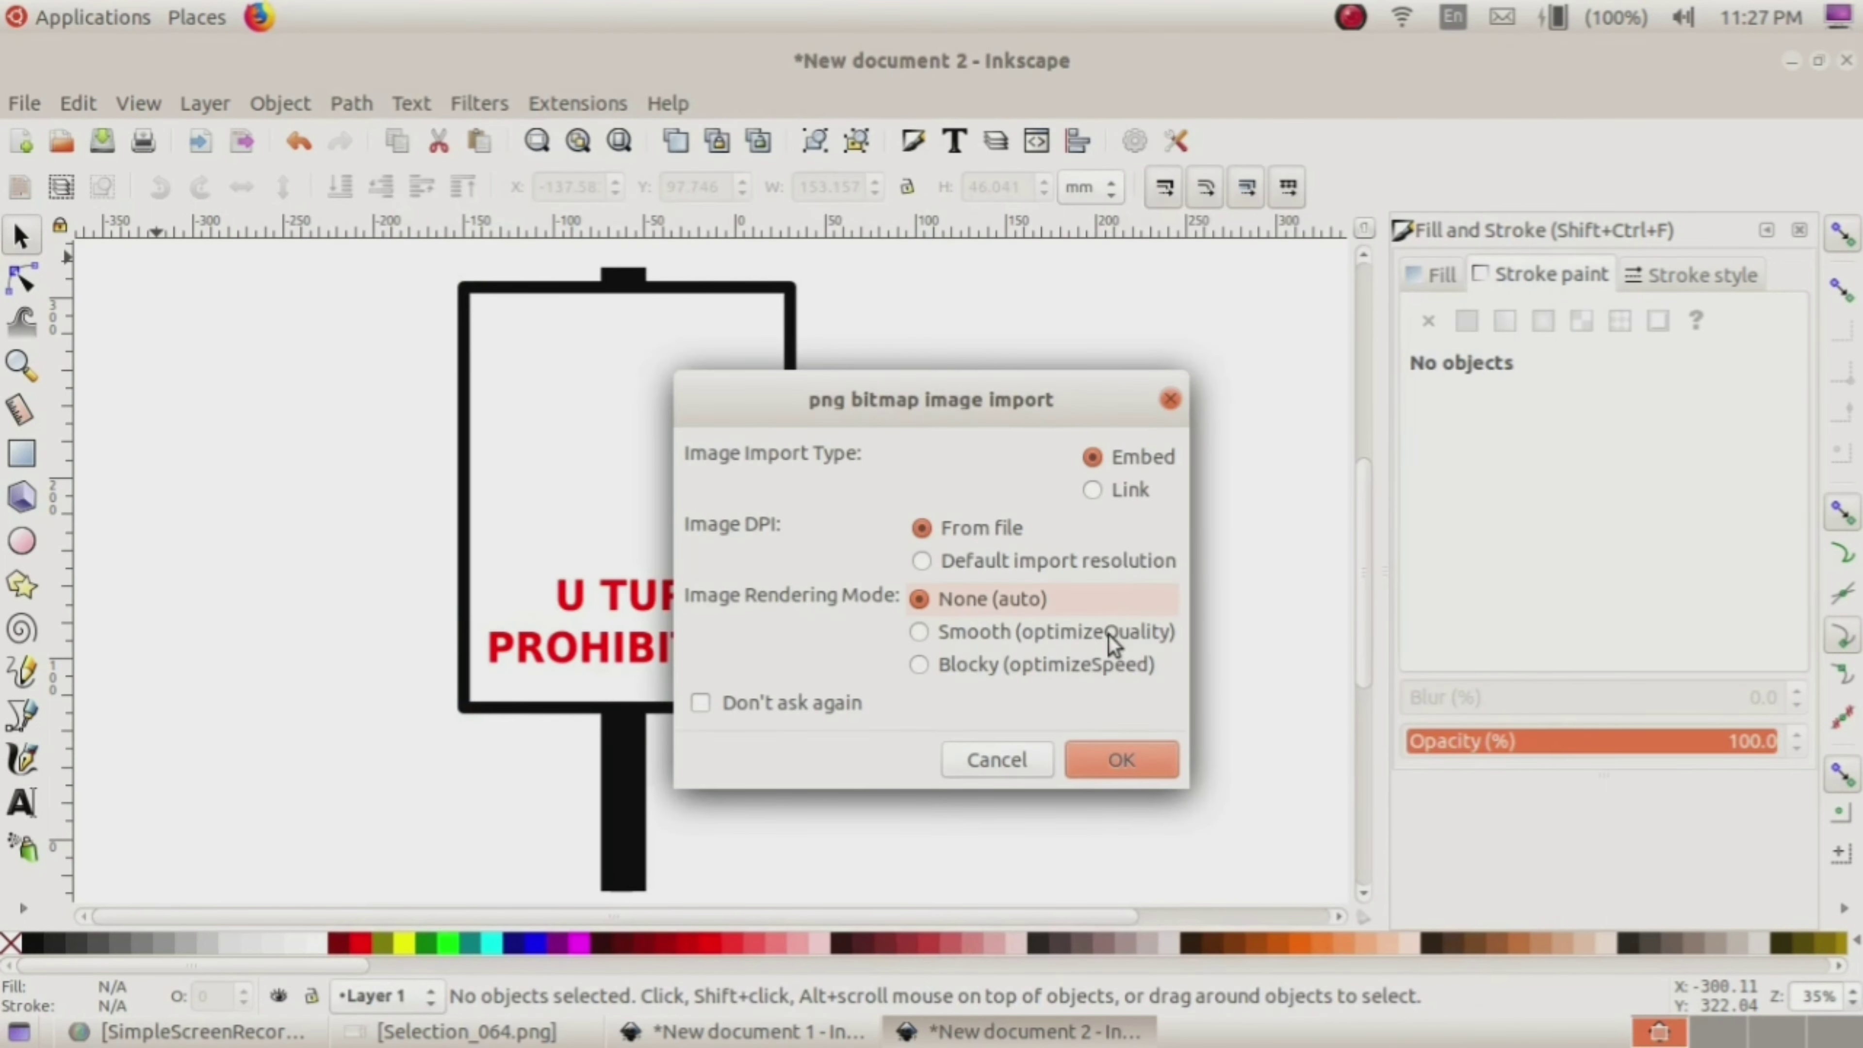
pyautogui.click(1108, 767)
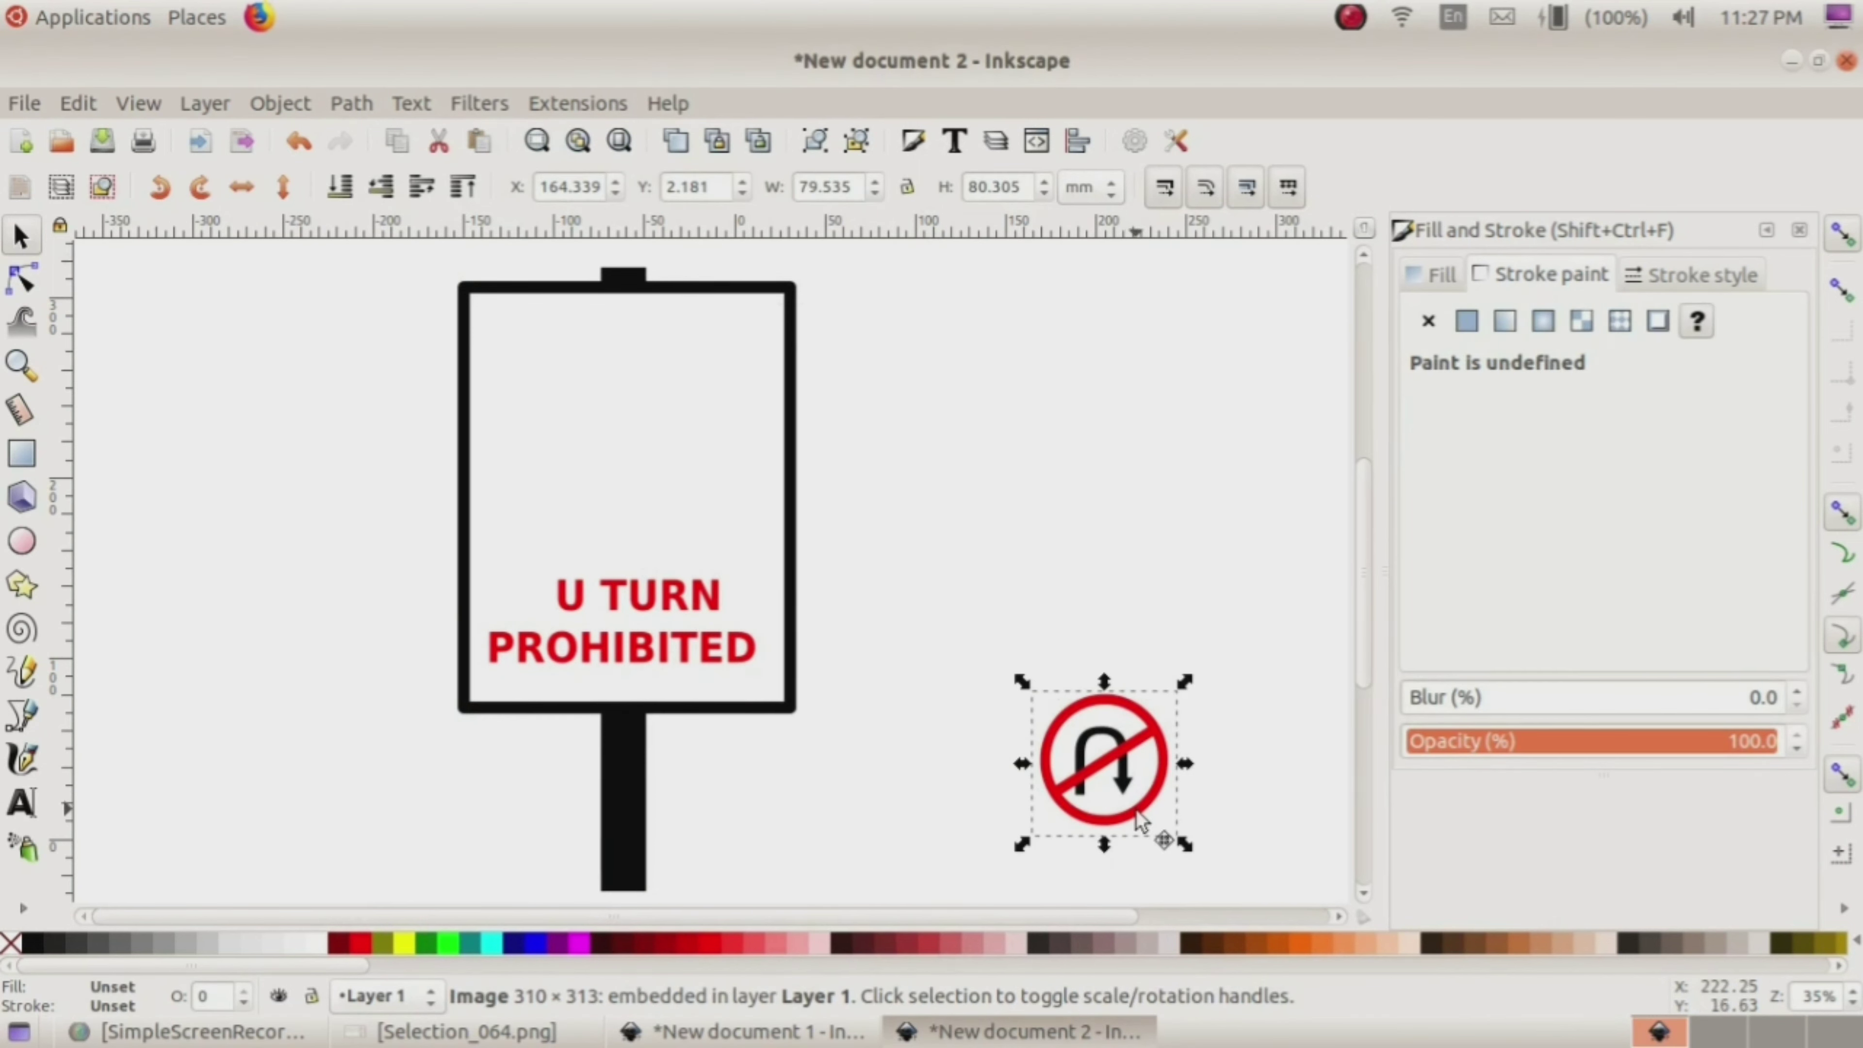
# Step: Place the no-U-turn symbol above the red text, enlarged to 118.089 × 115.835 mm, then select all four signboard parts
pyautogui.moveTo(1131, 819)
pyautogui.mouseDown()
pyautogui.moveTo(633, 448)
pyautogui.moveTo(625, 461)
pyautogui.mouseUp()
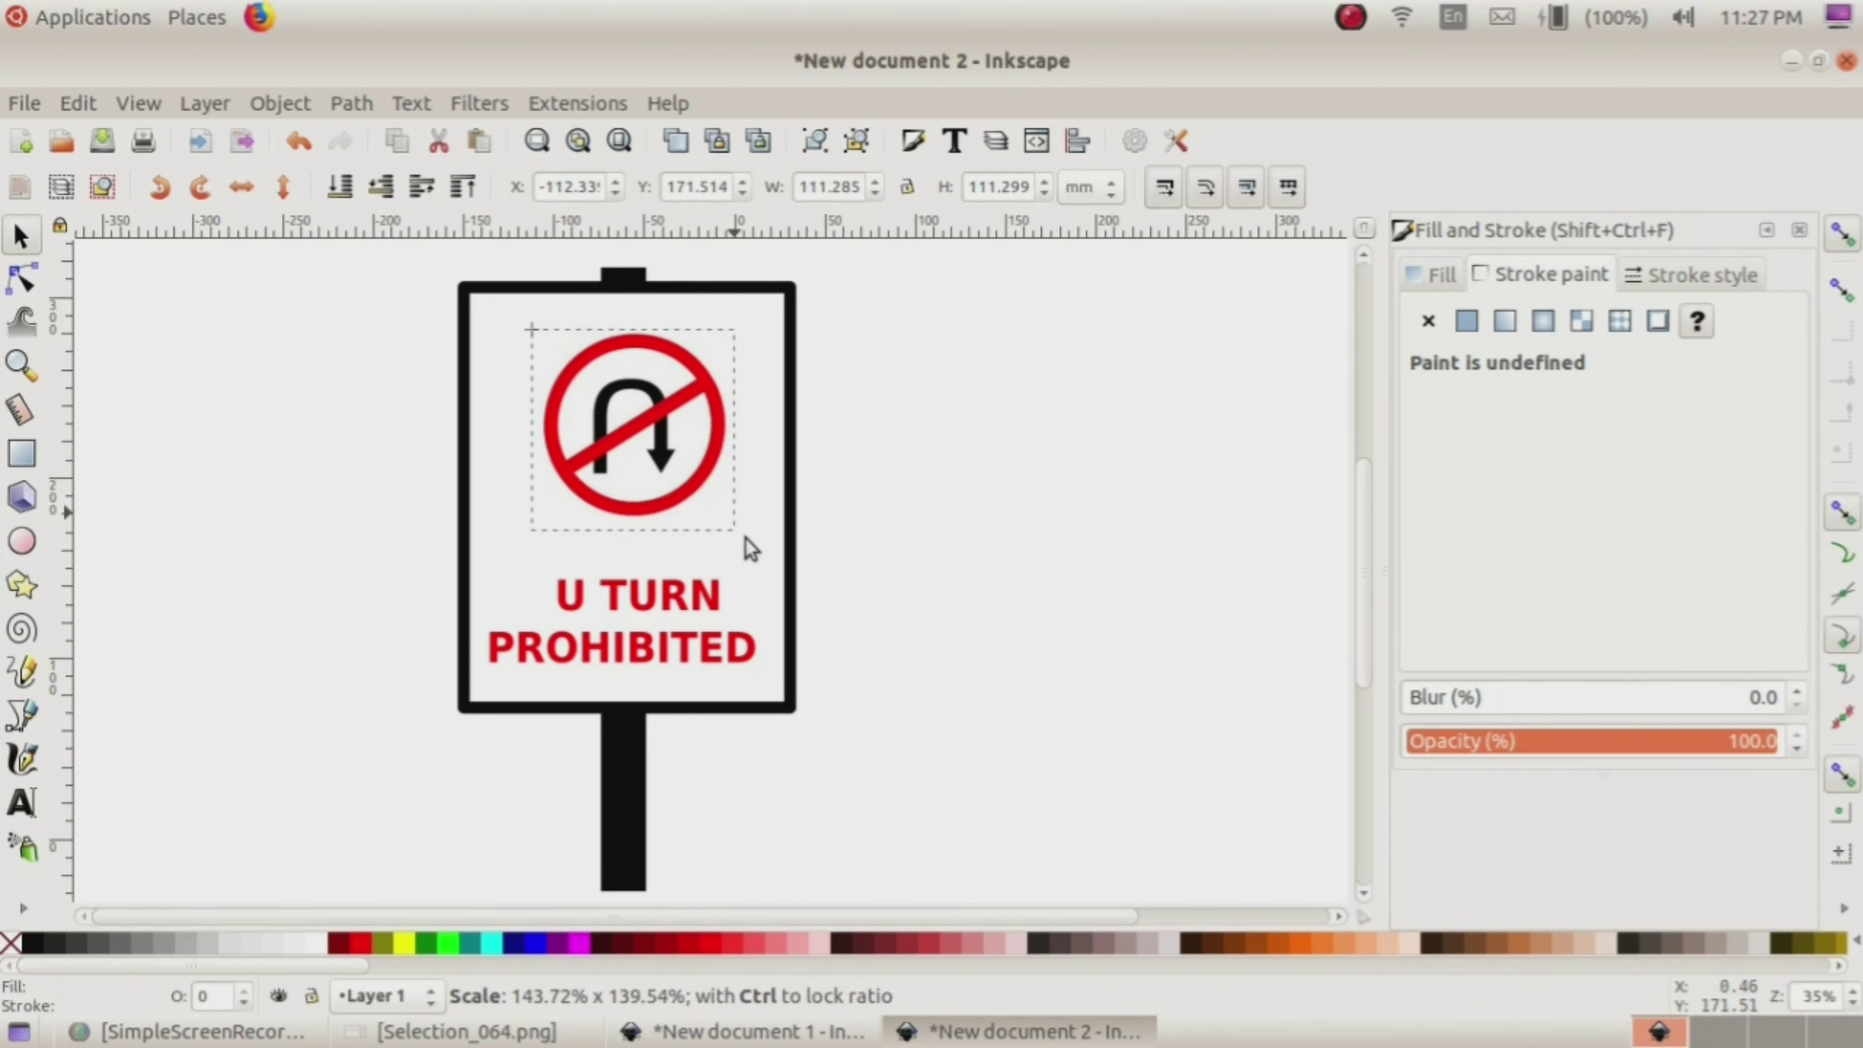
pyautogui.moveTo(684, 483); pyautogui.dragTo(755, 547)
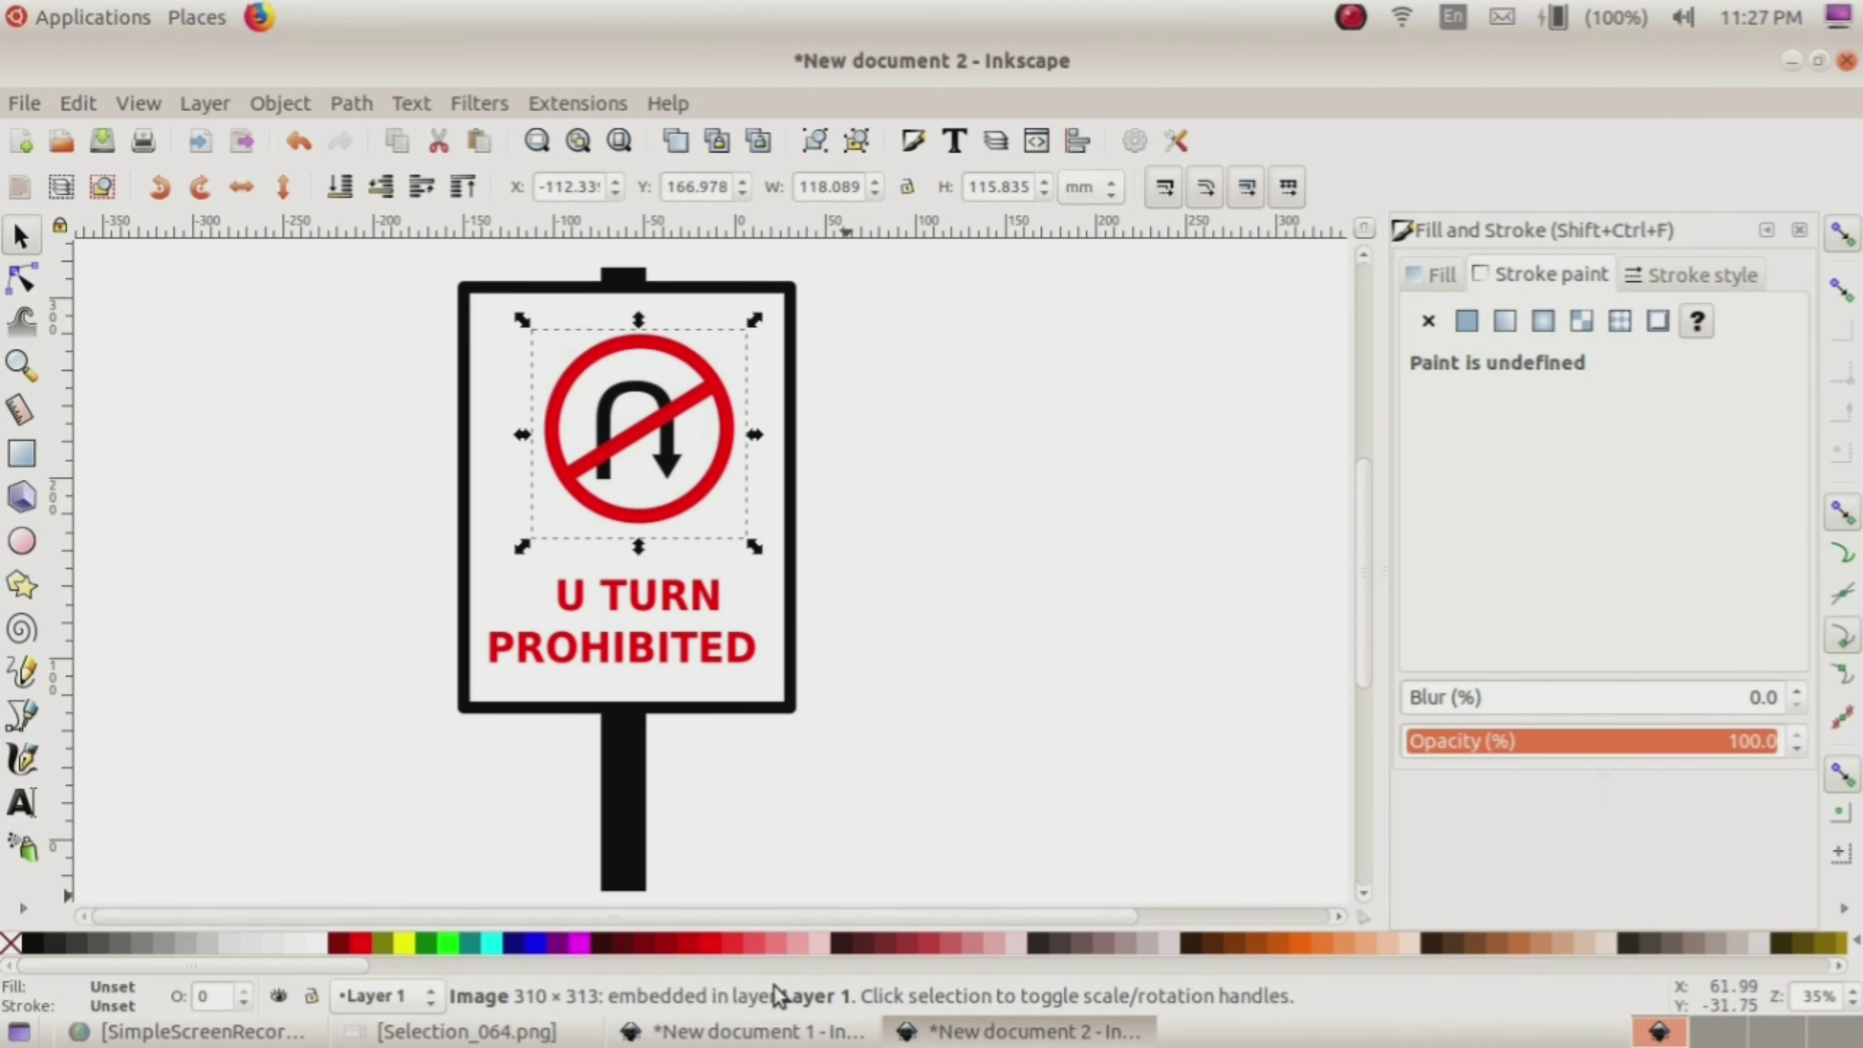
pyautogui.moveTo(394, 244)
pyautogui.mouseDown()
pyautogui.moveTo(434, 347)
pyautogui.moveTo(866, 914)
pyautogui.moveTo(832, 889)
pyautogui.mouseUp()
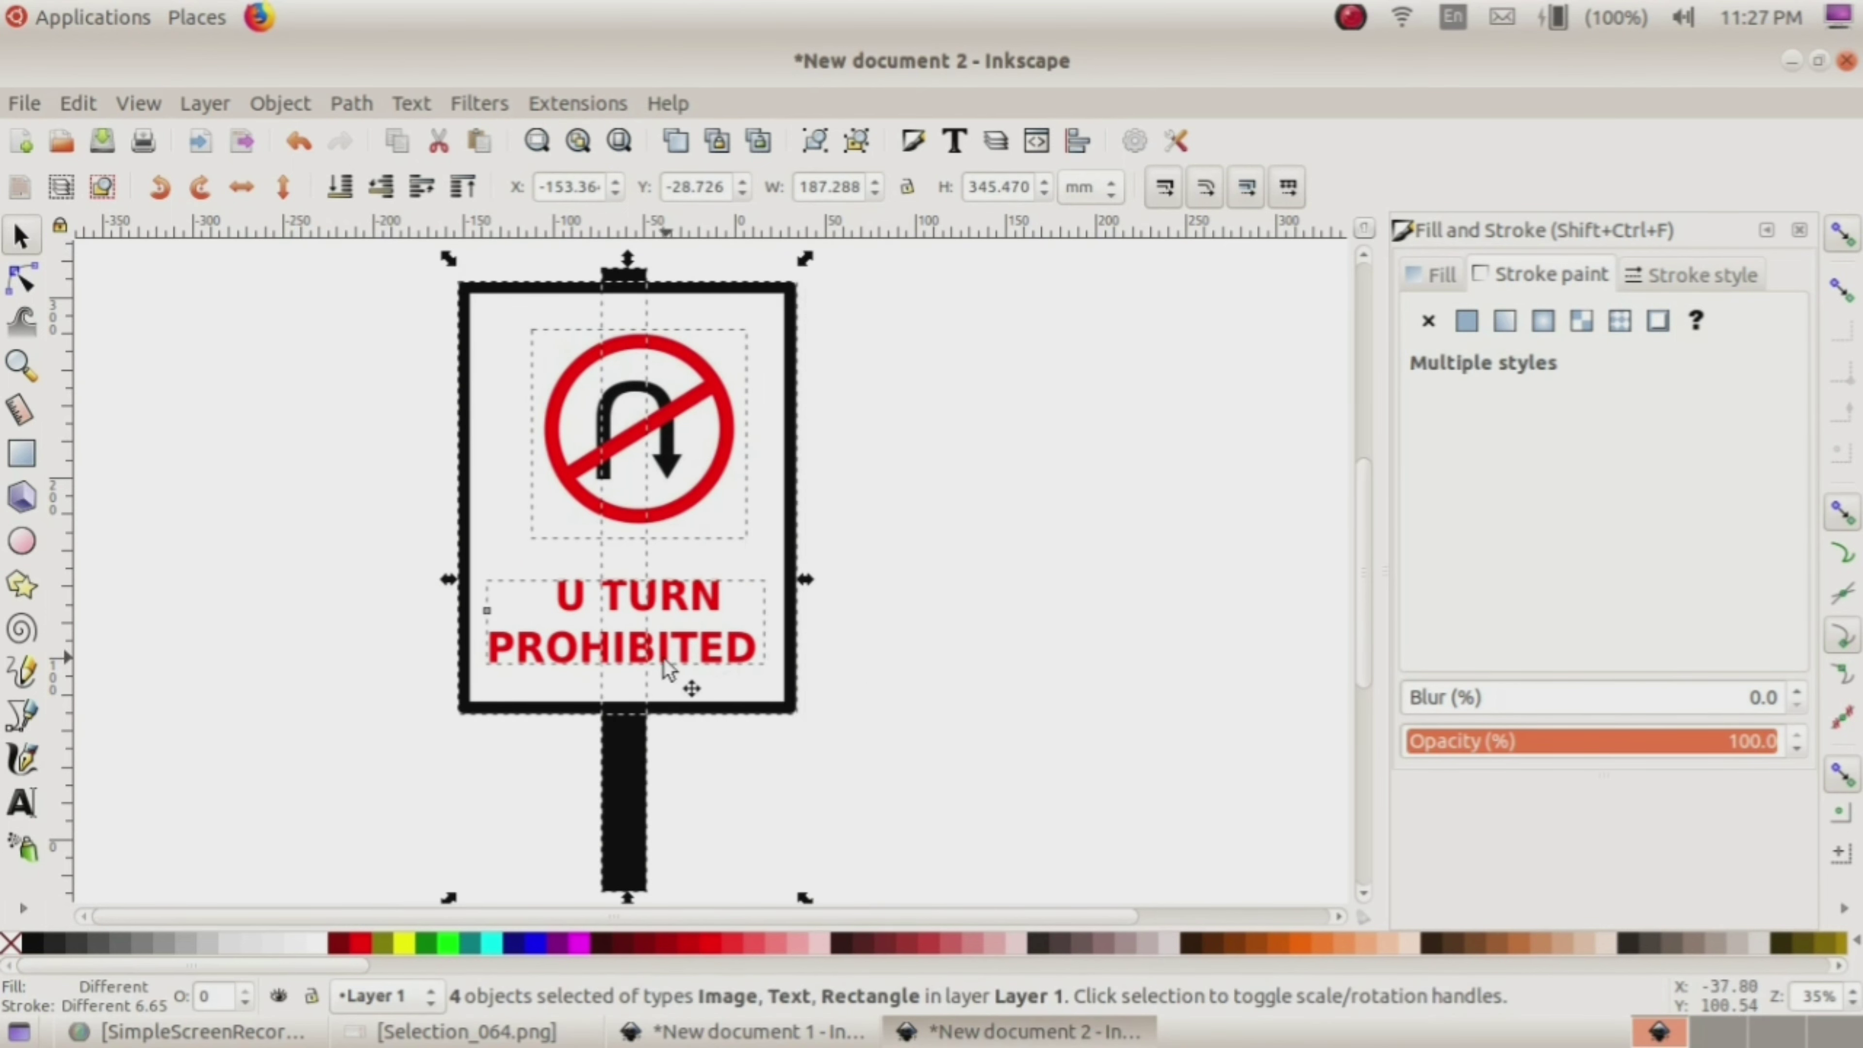
# Step: Group the board, pole, symbol and text into one object and nudge it slightly
pyautogui.click(283, 103)
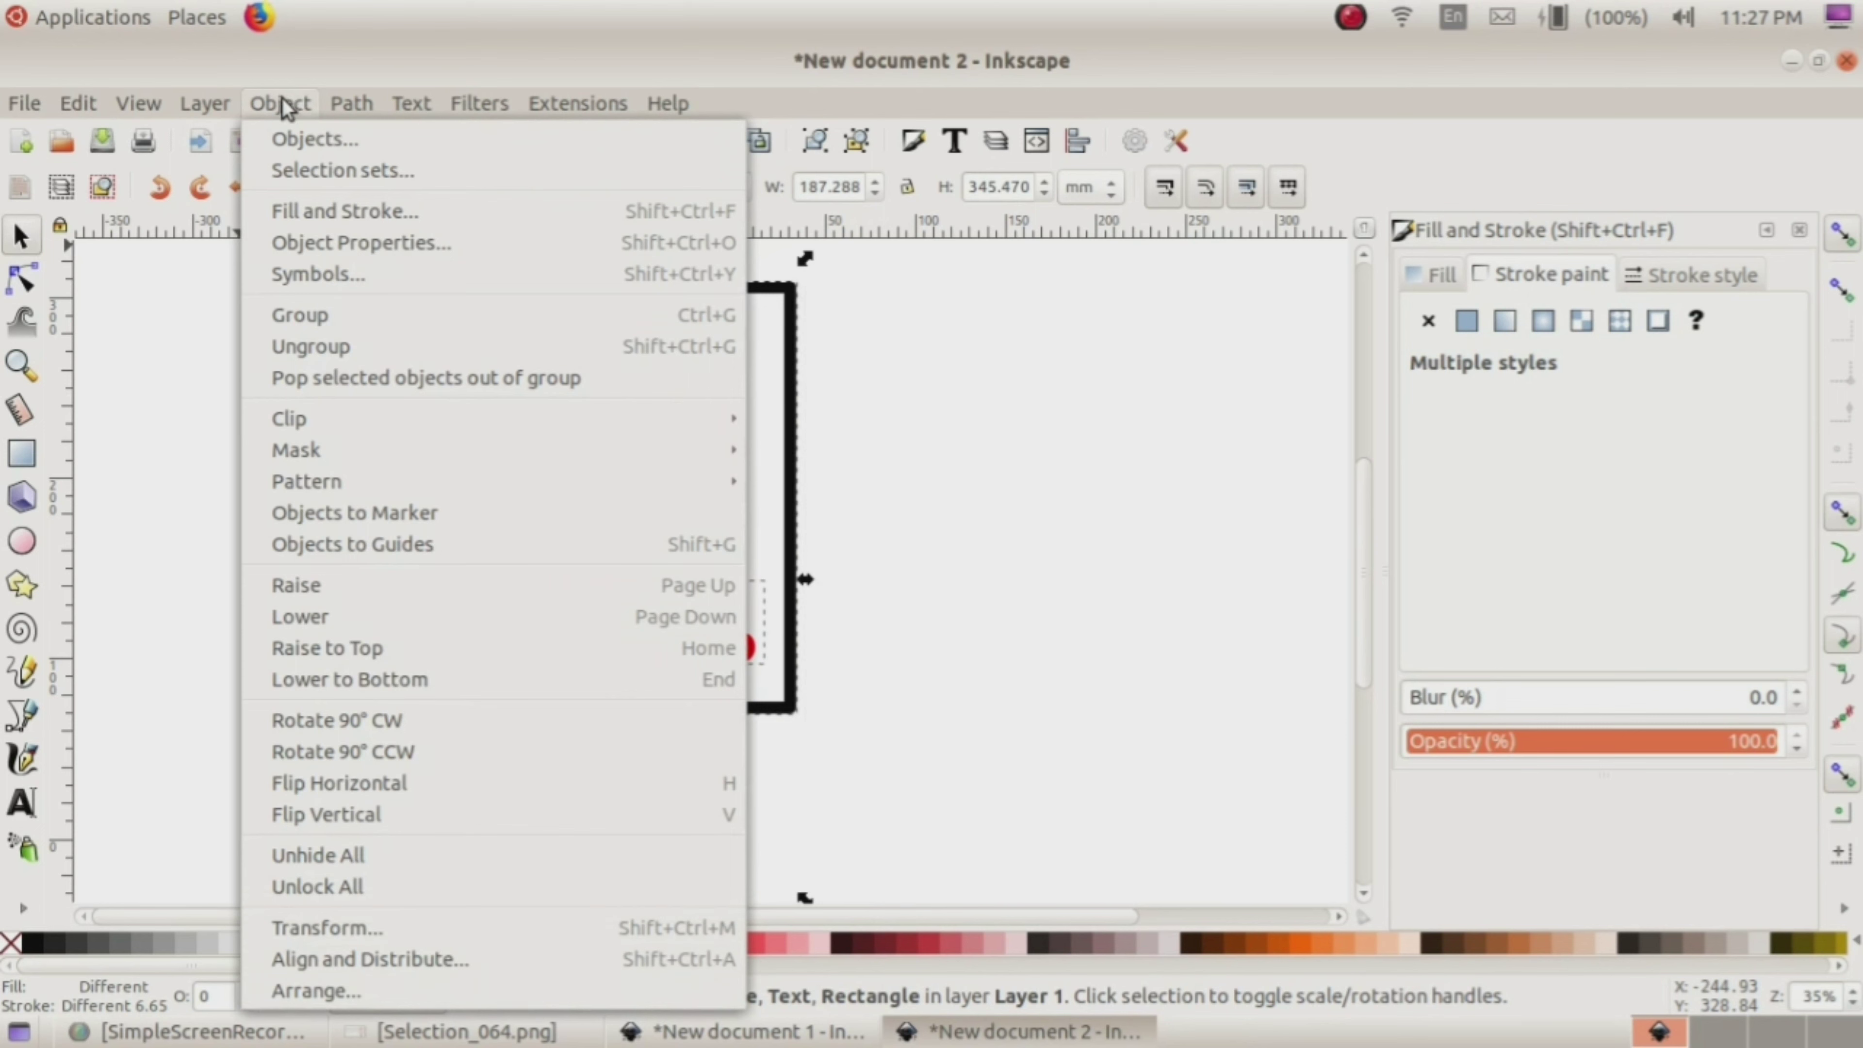
pyautogui.click(308, 315)
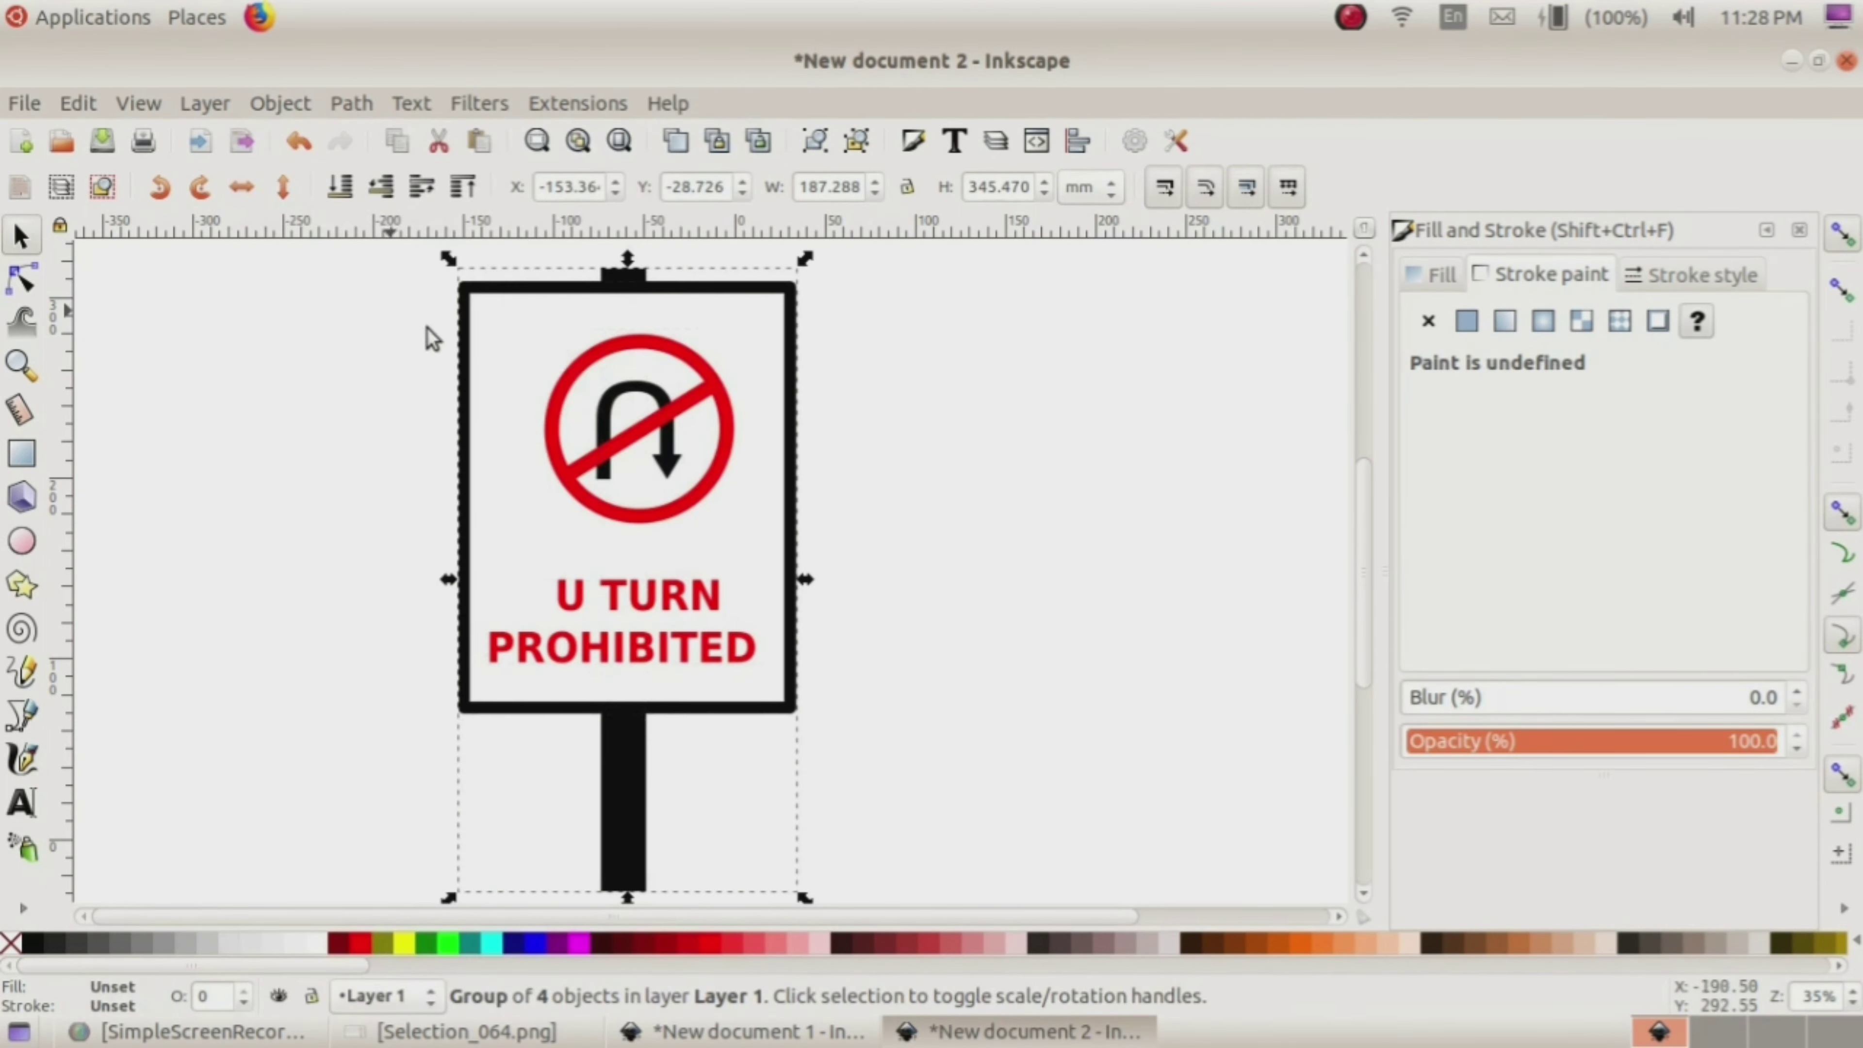
pyautogui.moveTo(664, 481)
pyautogui.mouseDown()
pyautogui.moveTo(642, 593)
pyautogui.moveTo(642, 449)
pyautogui.mouseUp()
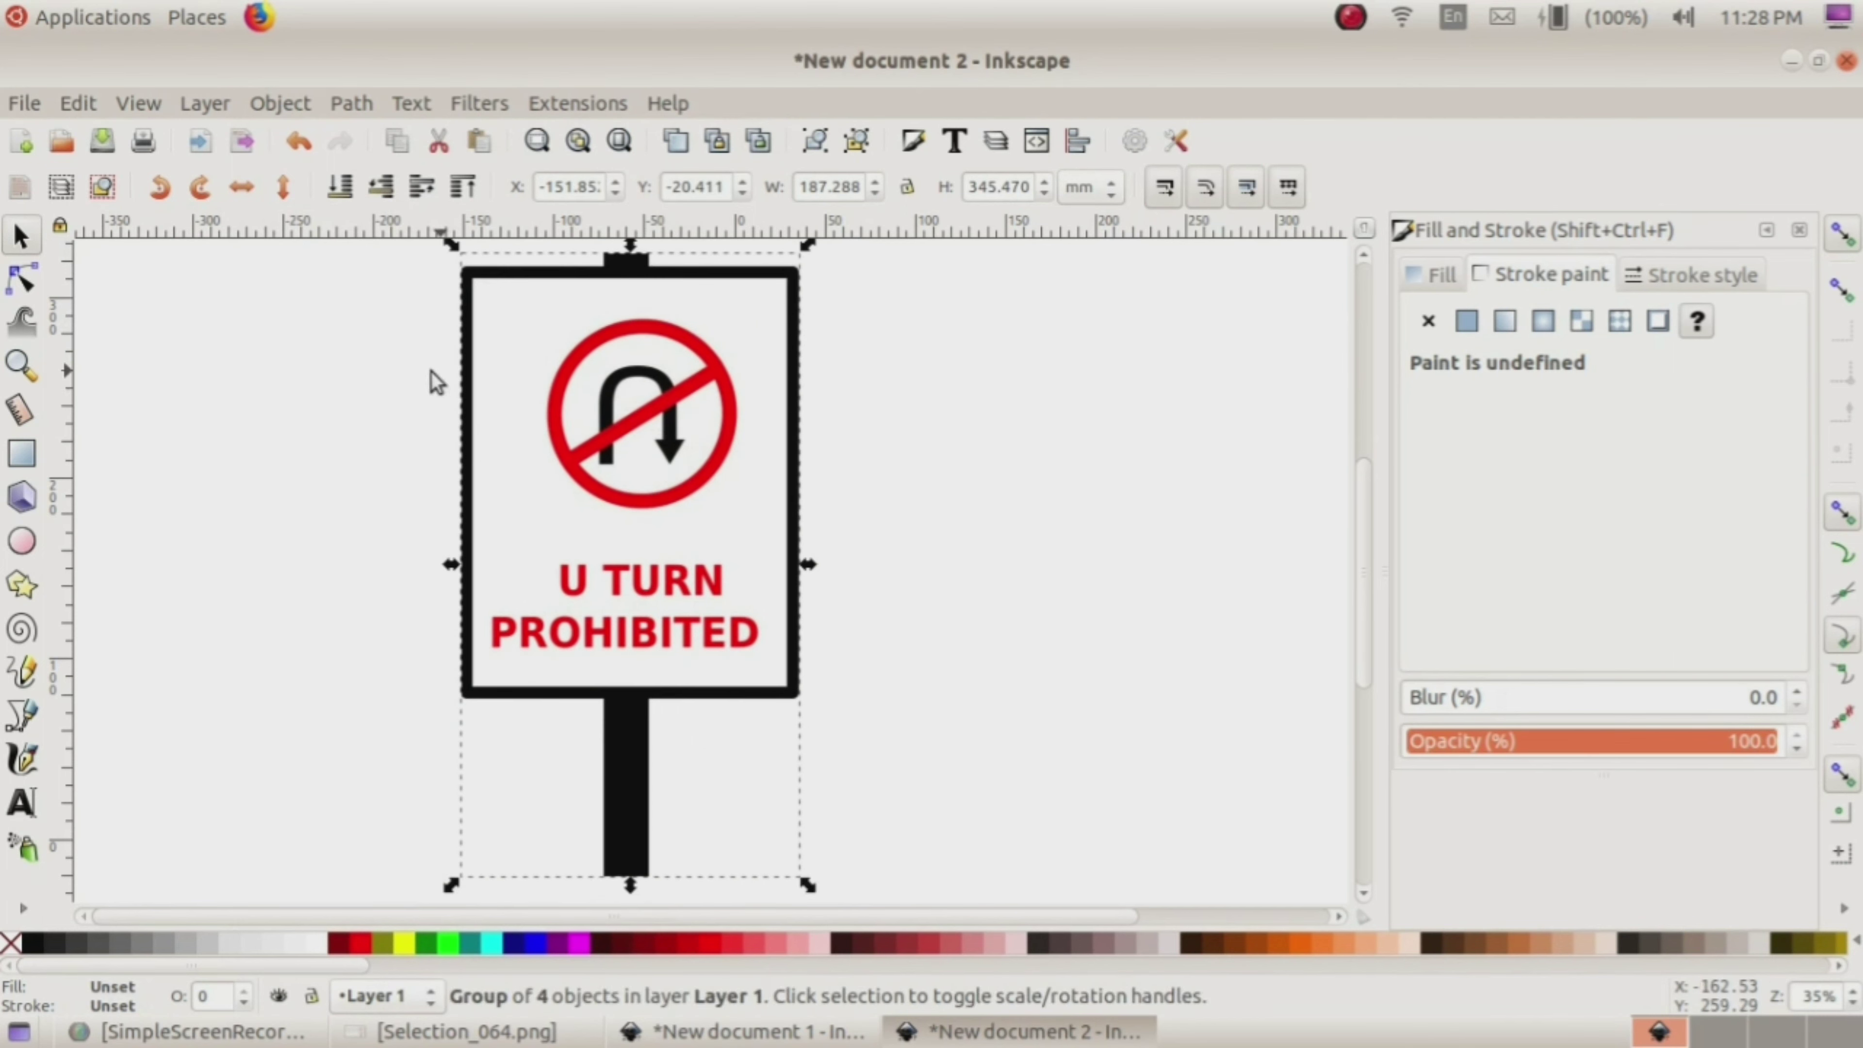
# Step: Set the PNG export to 708 × 1306 px, named 10C1_1, in the Exam10 folder
pyautogui.click(25, 104)
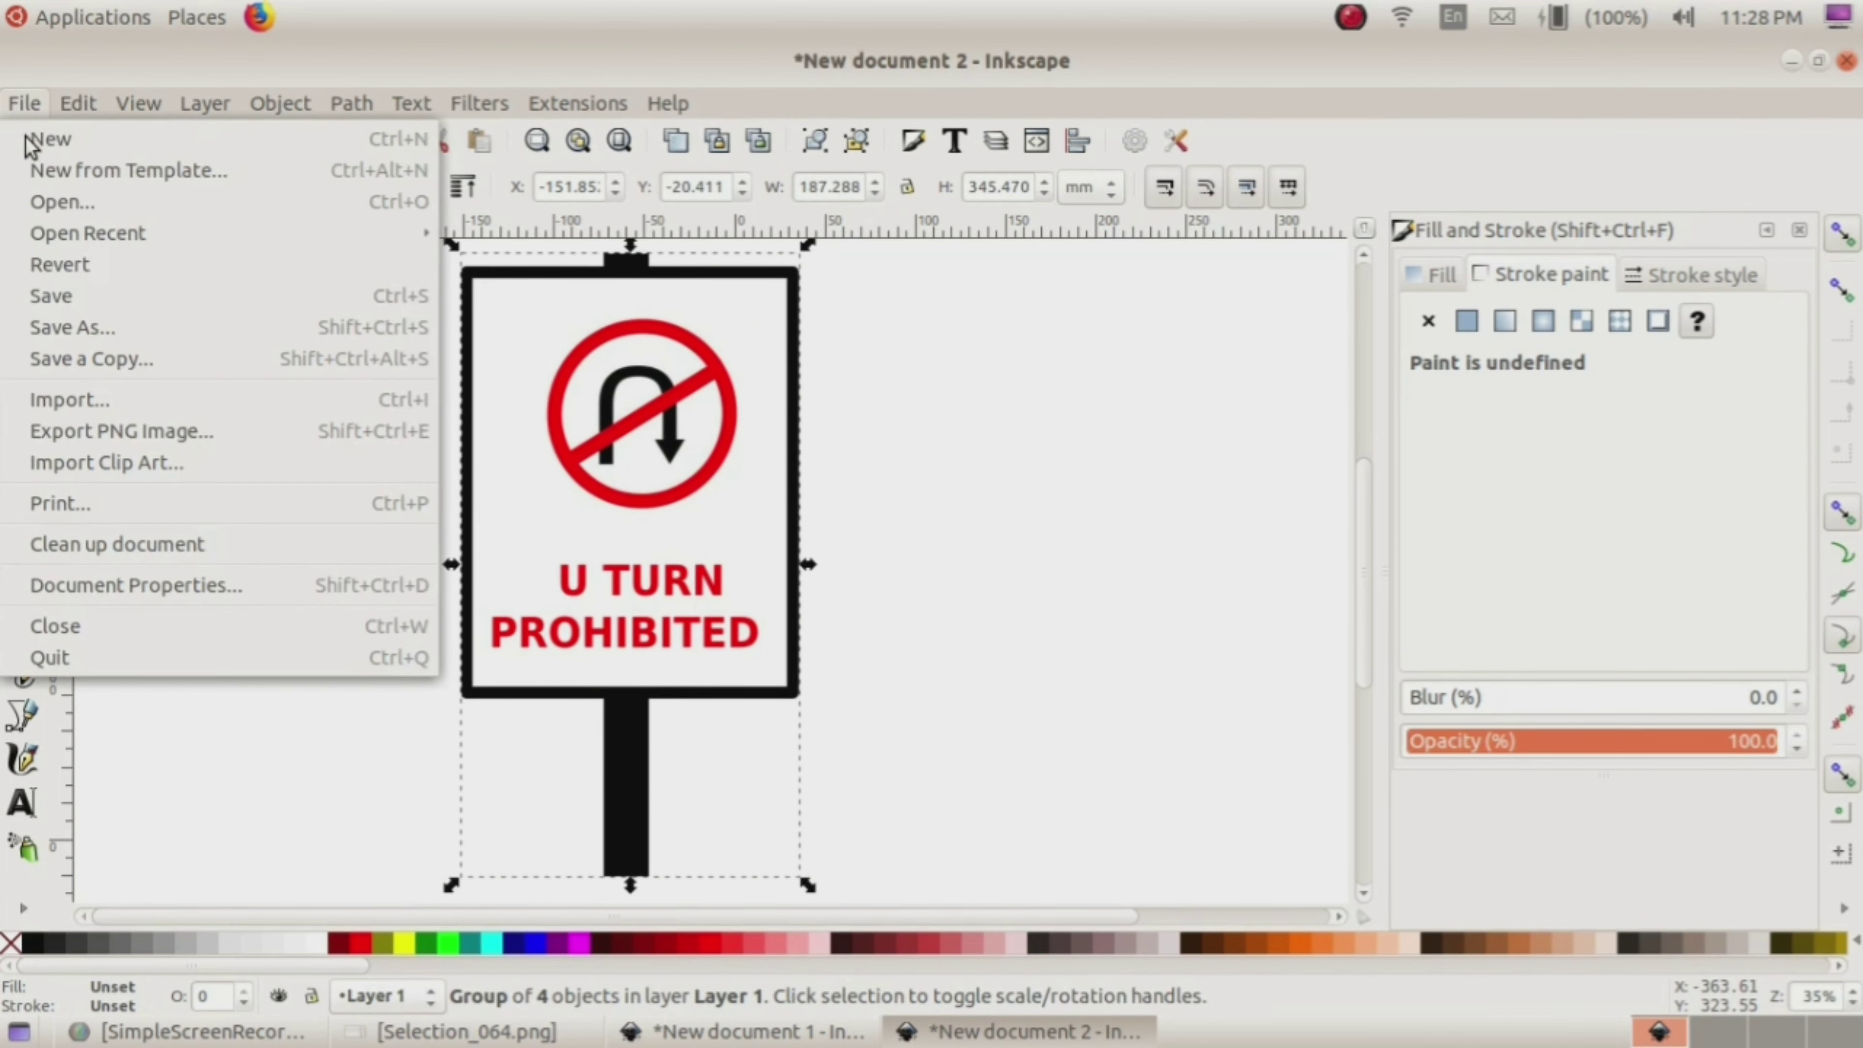
pyautogui.click(86, 431)
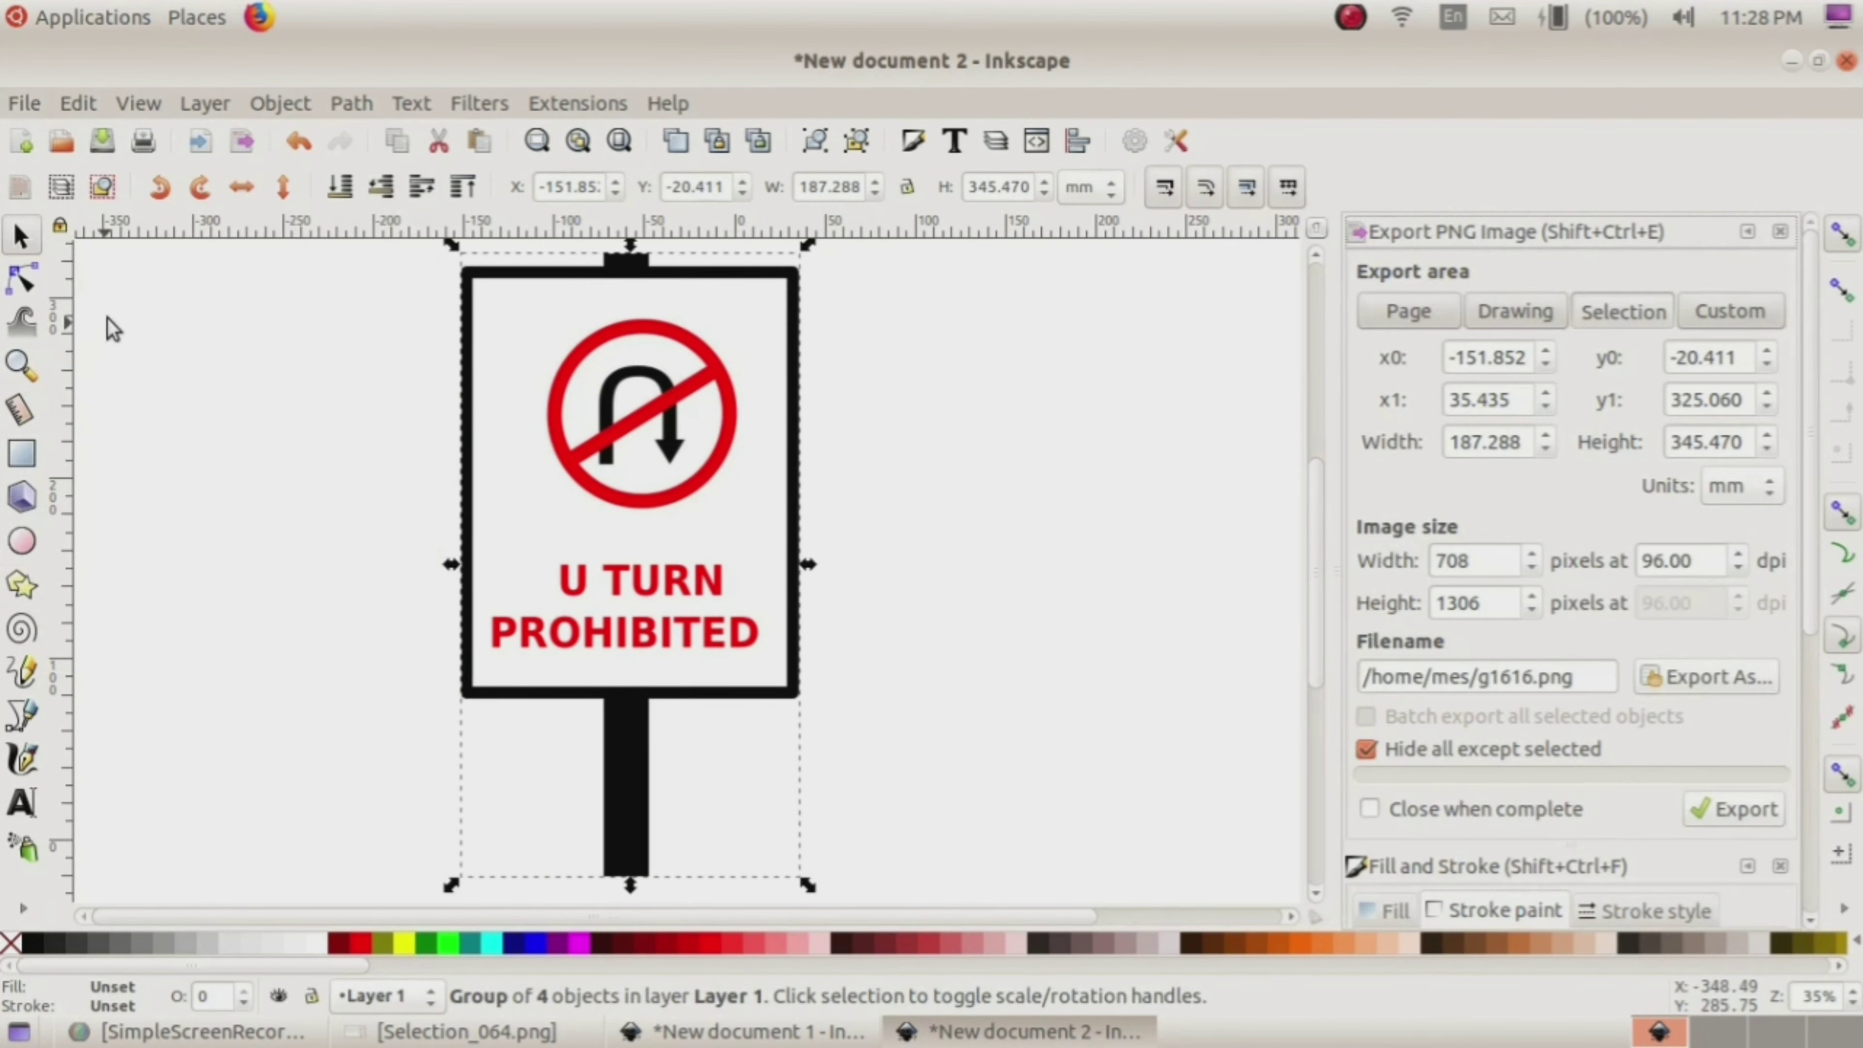
pyautogui.click(1722, 676)
pyautogui.write('10C1')
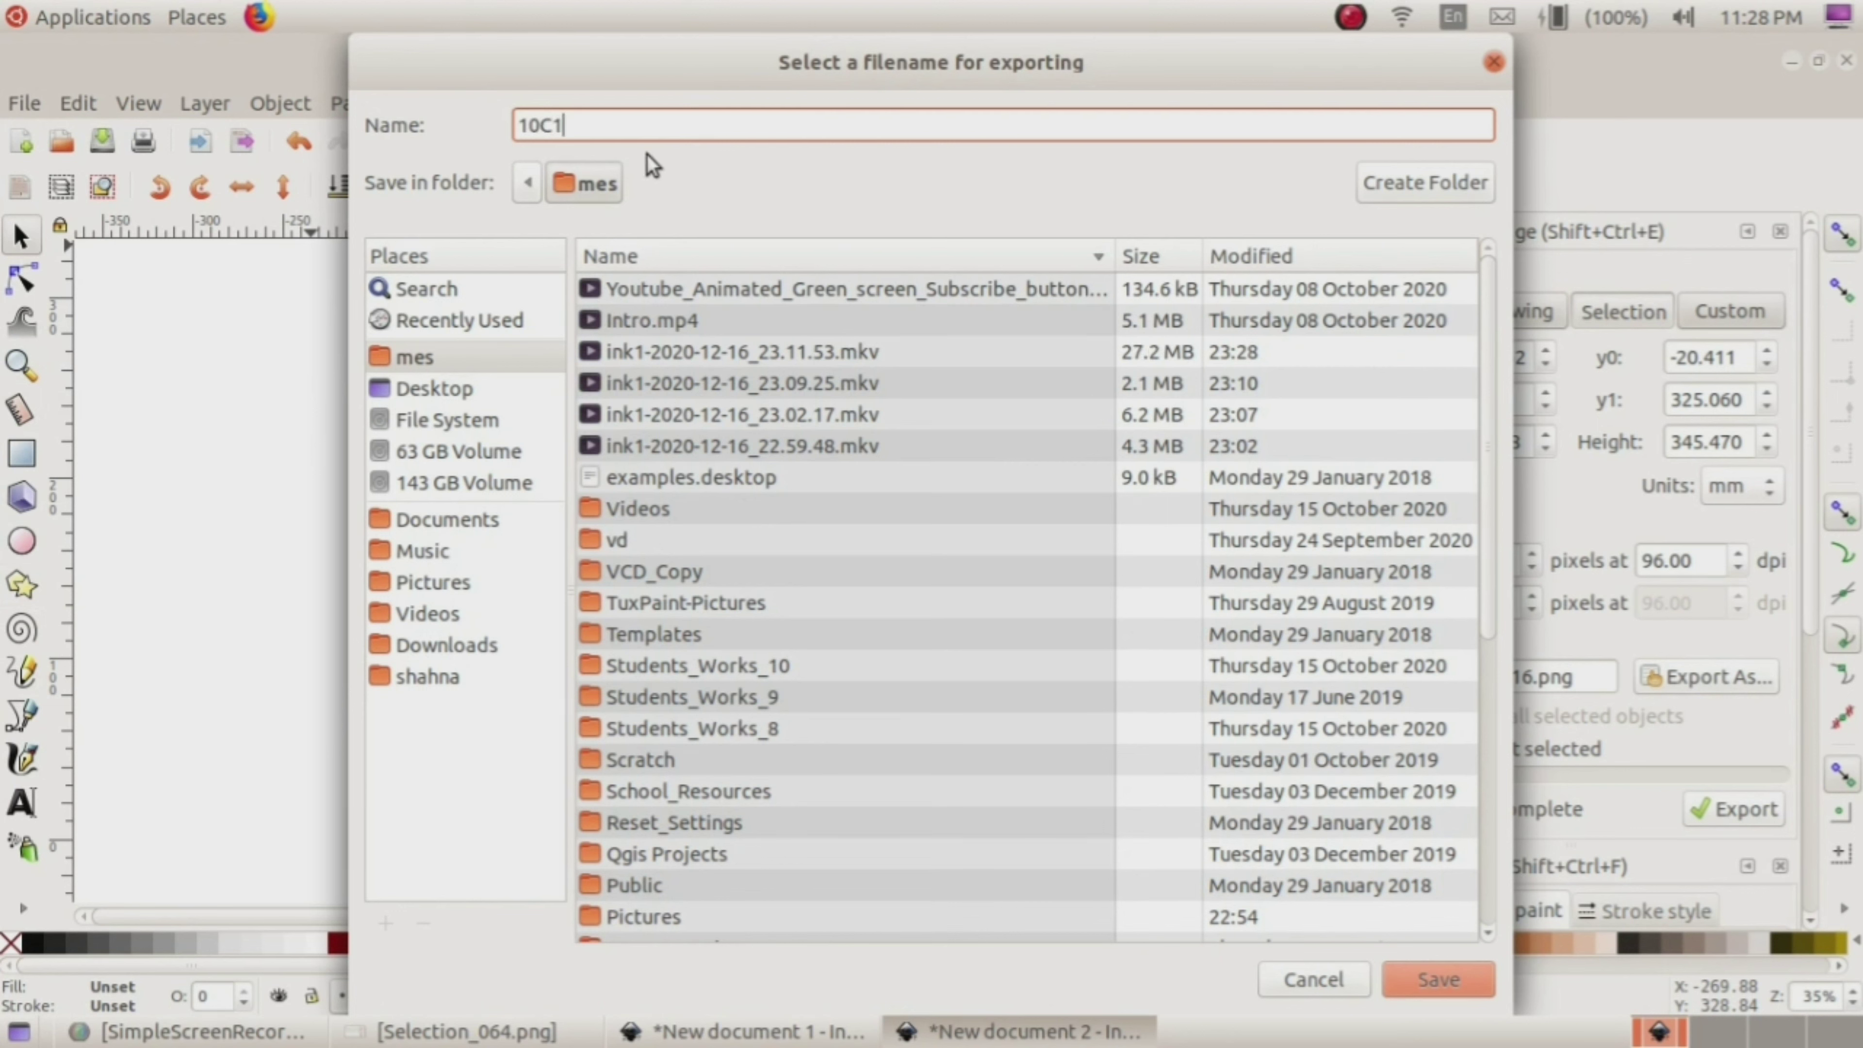
pyautogui.write('_1')
pyautogui.scroll(-4, 723, 673)
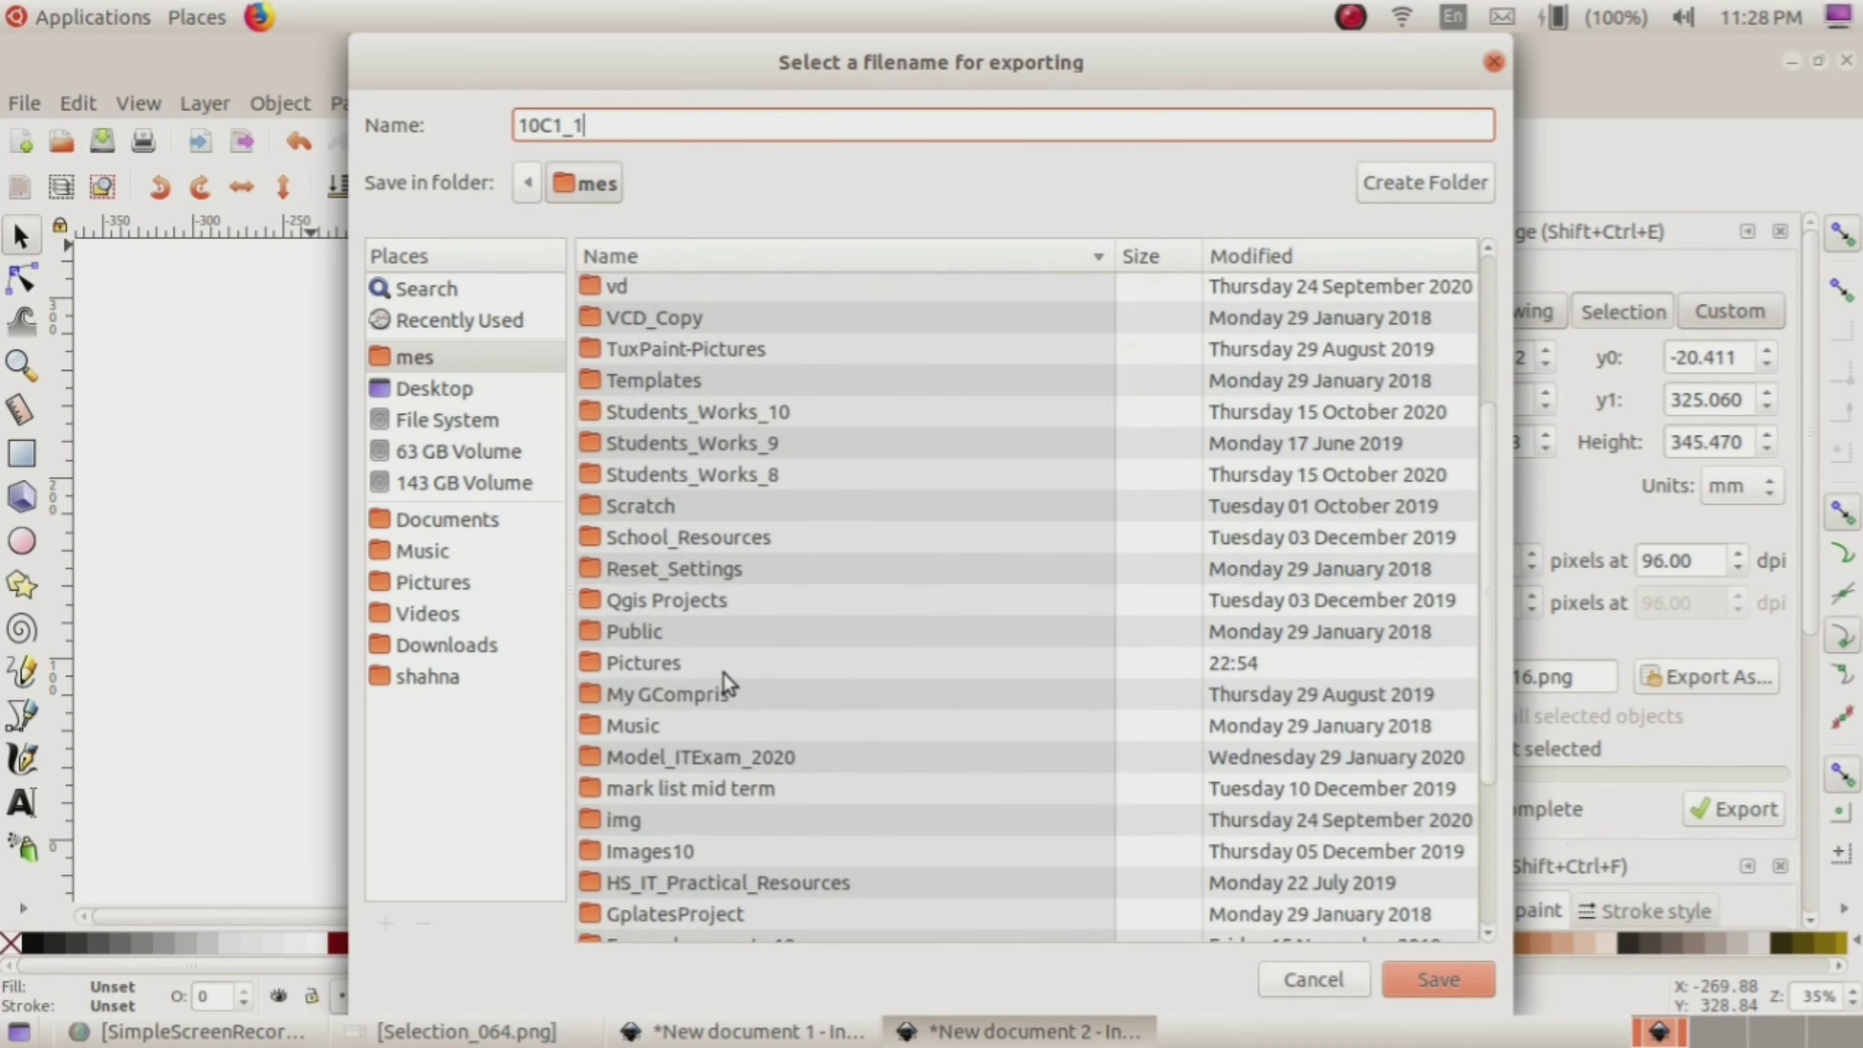
pyautogui.scroll(-1, 723, 673)
pyautogui.scroll(-2, 635, 739)
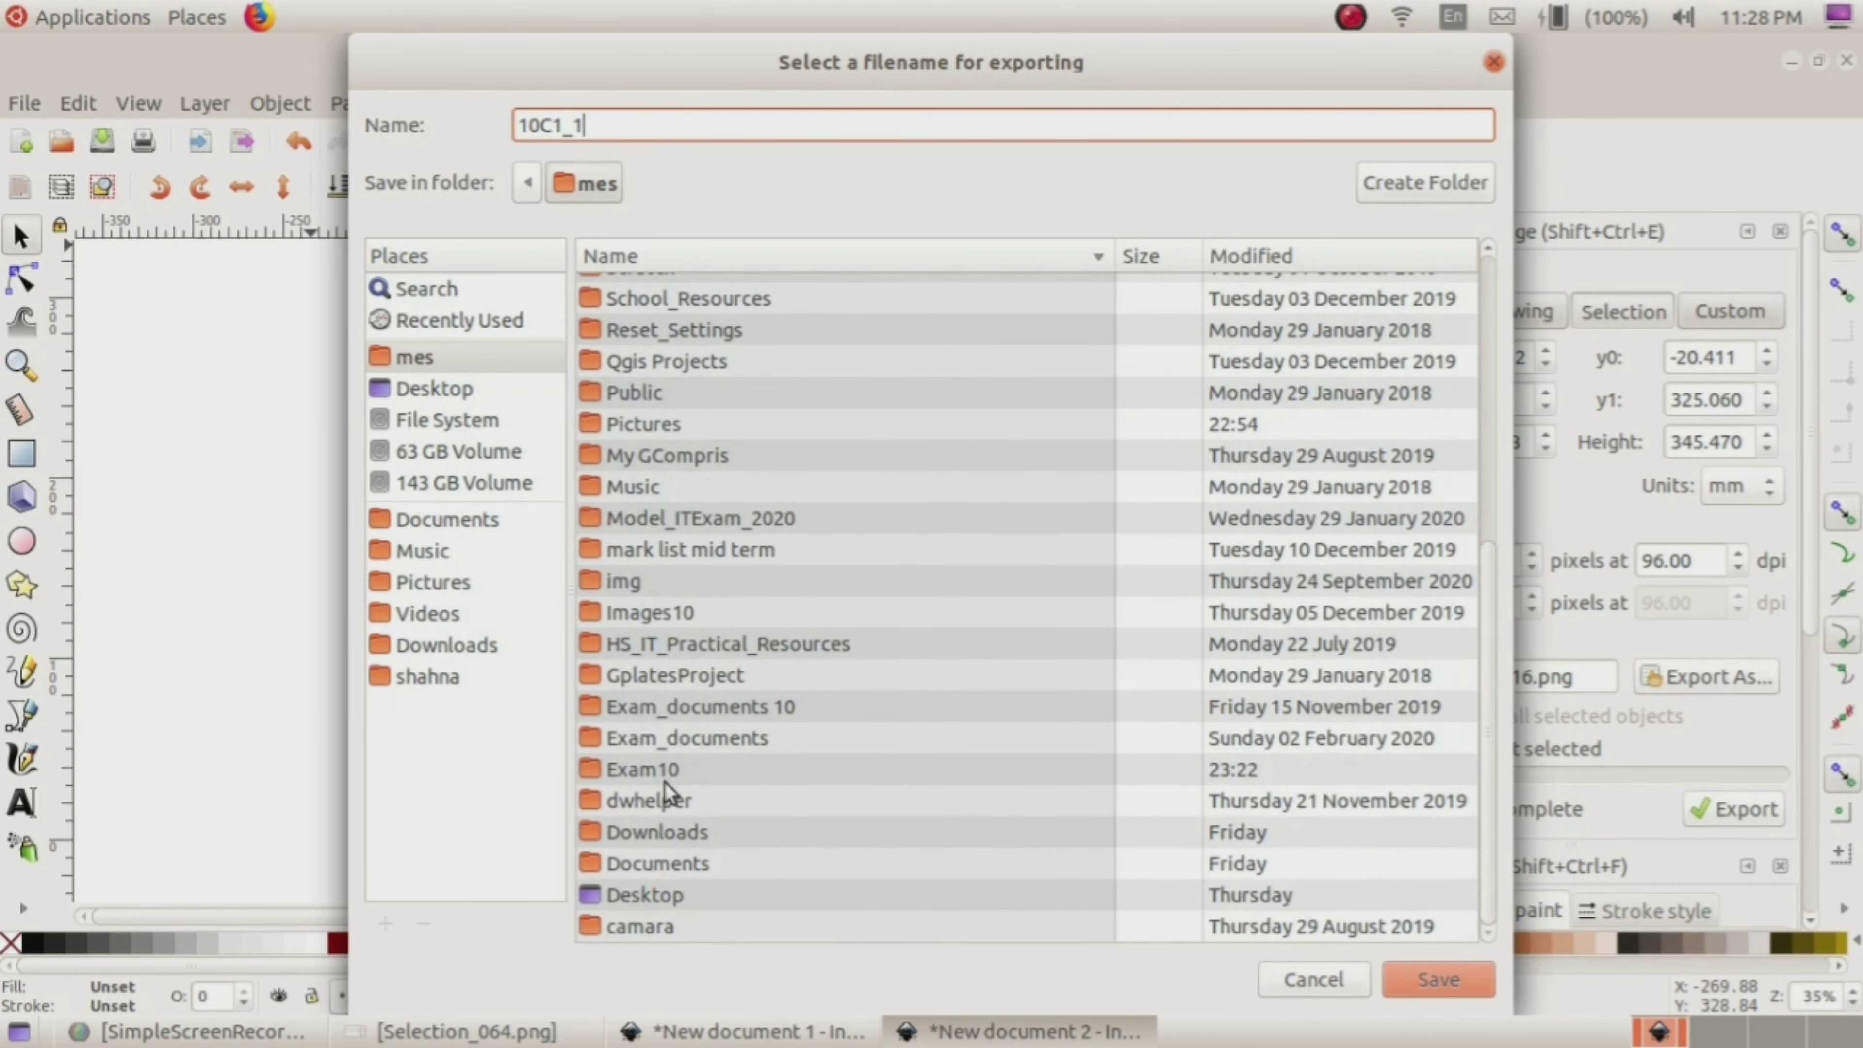
pyautogui.doubleClick(667, 777)
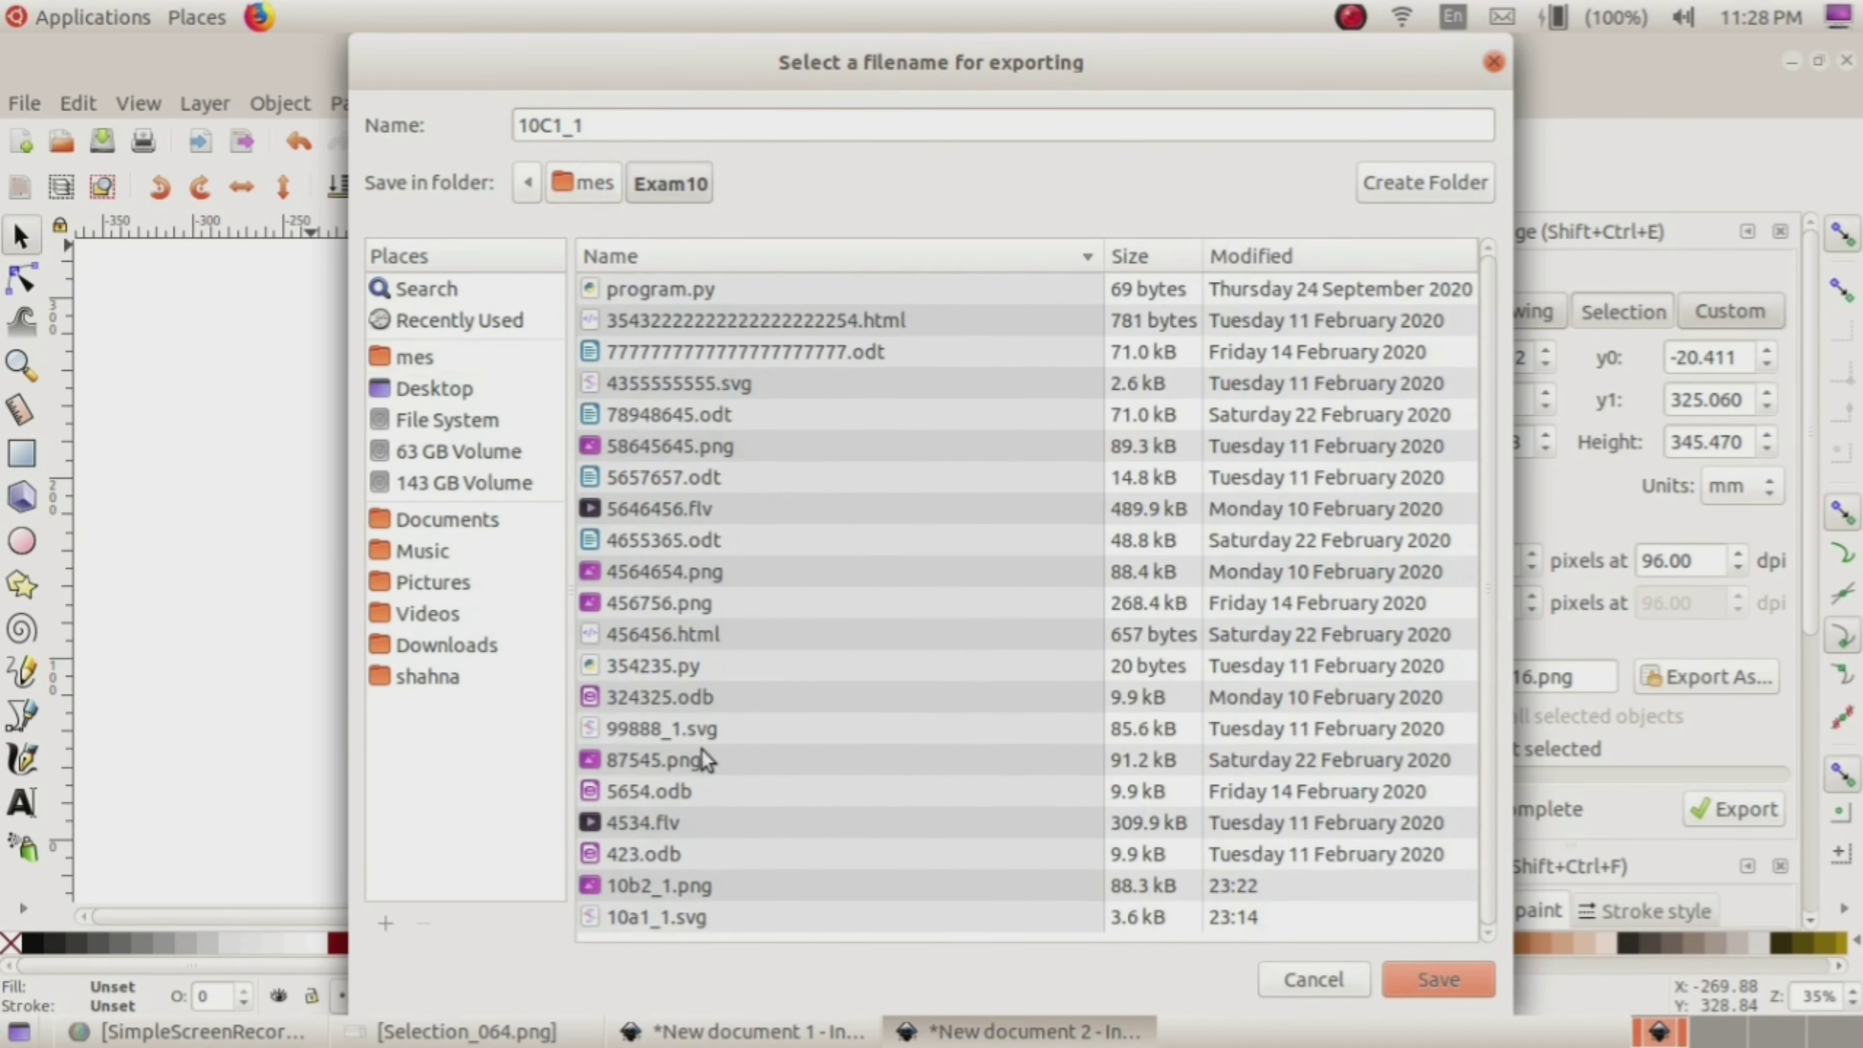
pyautogui.click(1394, 987)
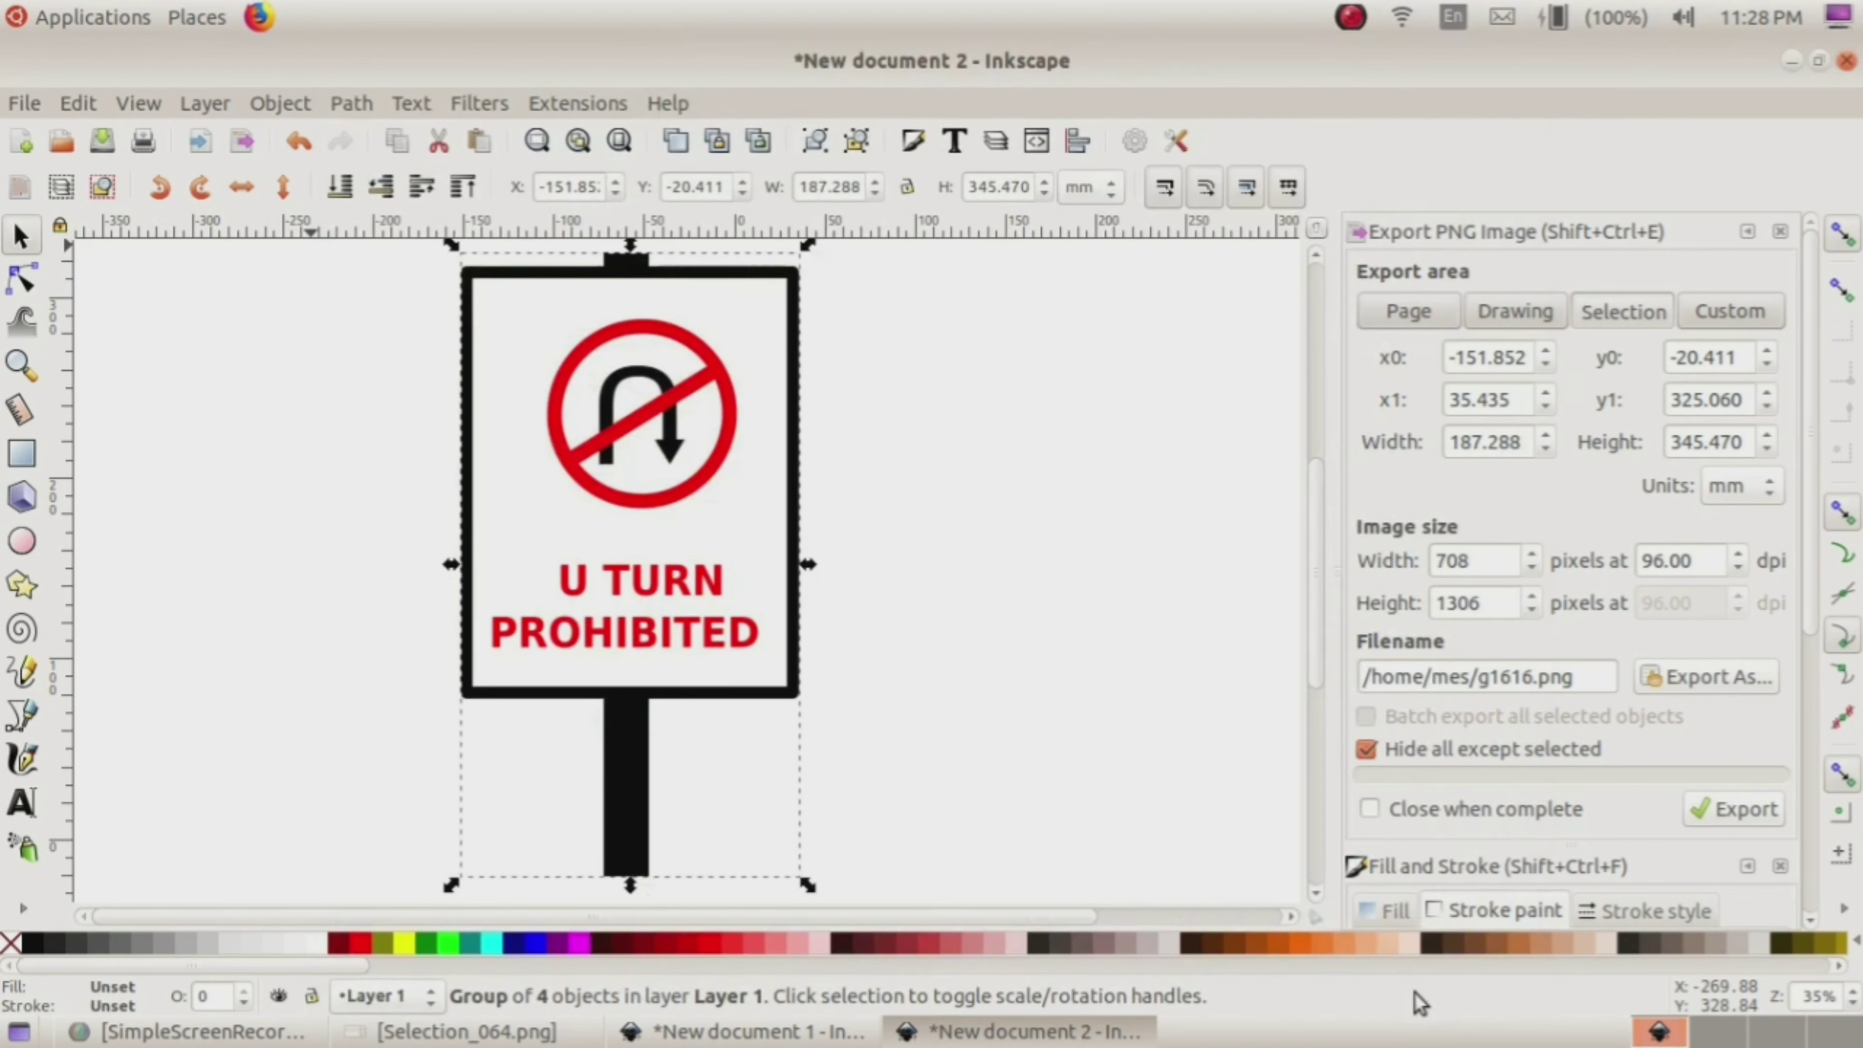
pyautogui.click(462, 1031)
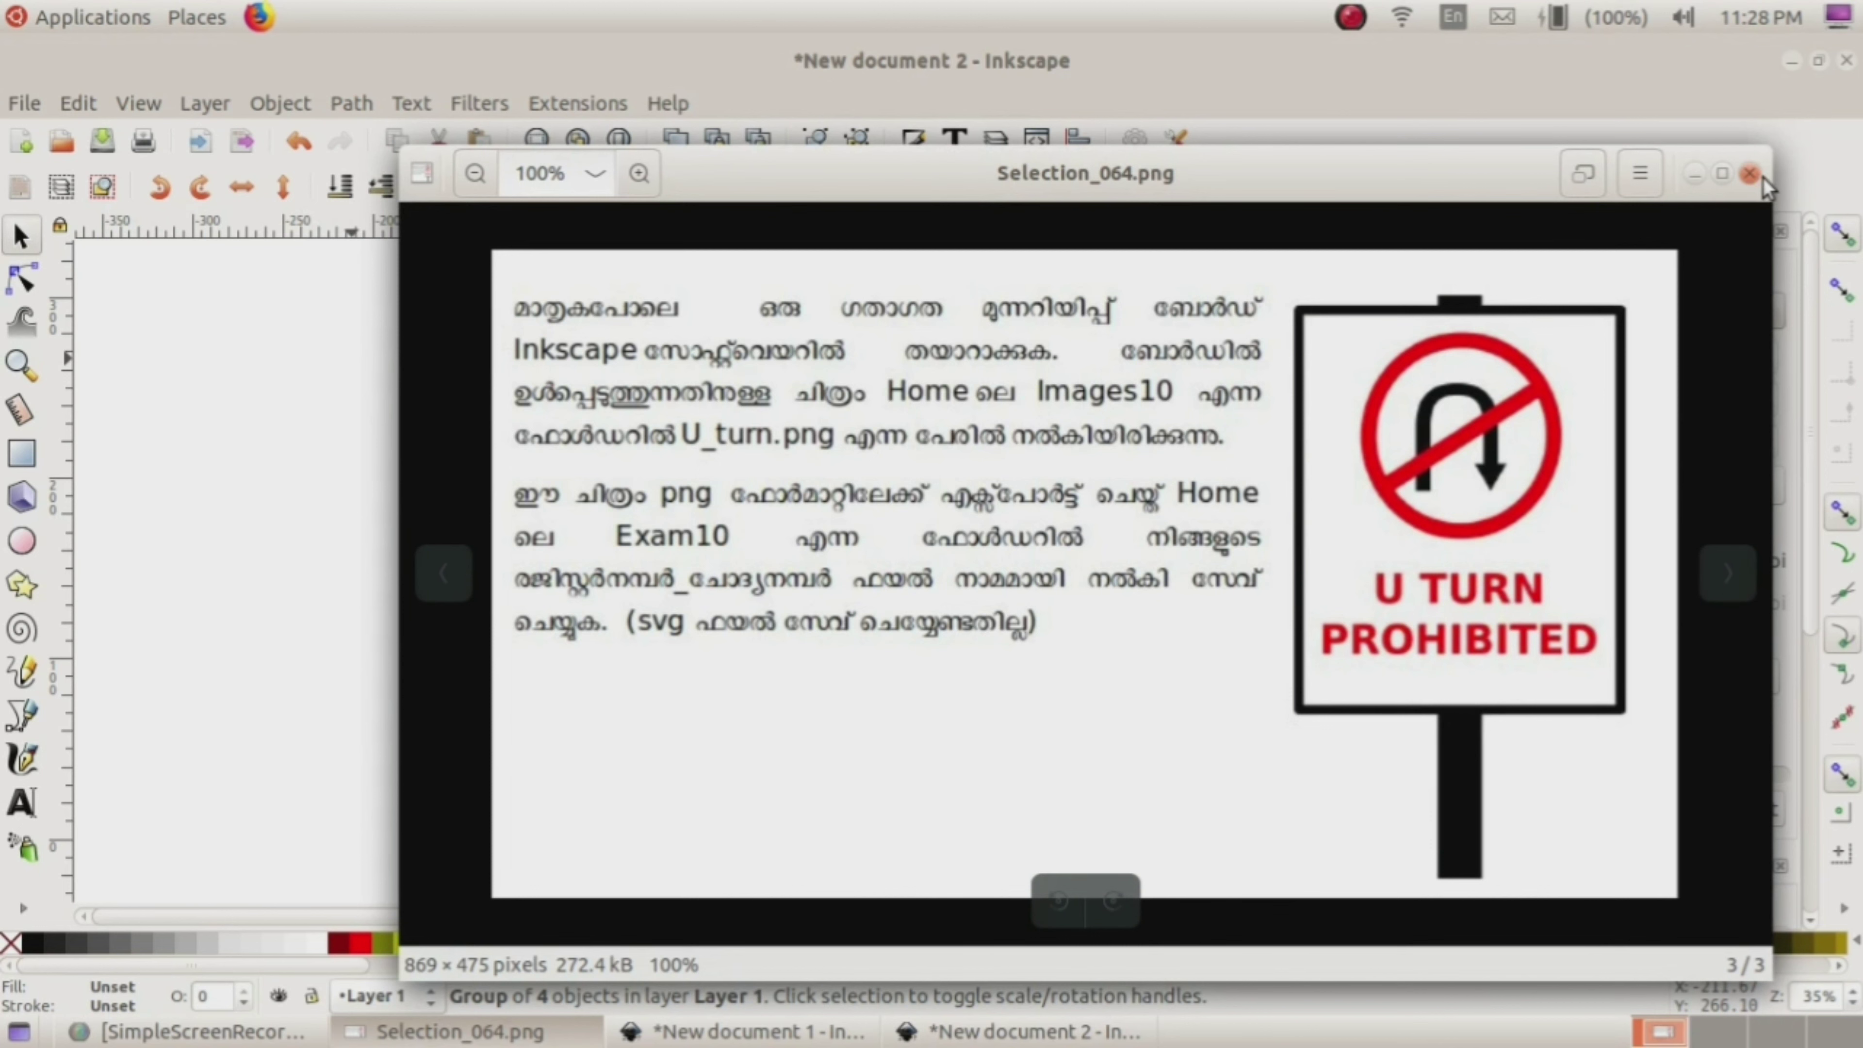
pyautogui.click(1750, 175)
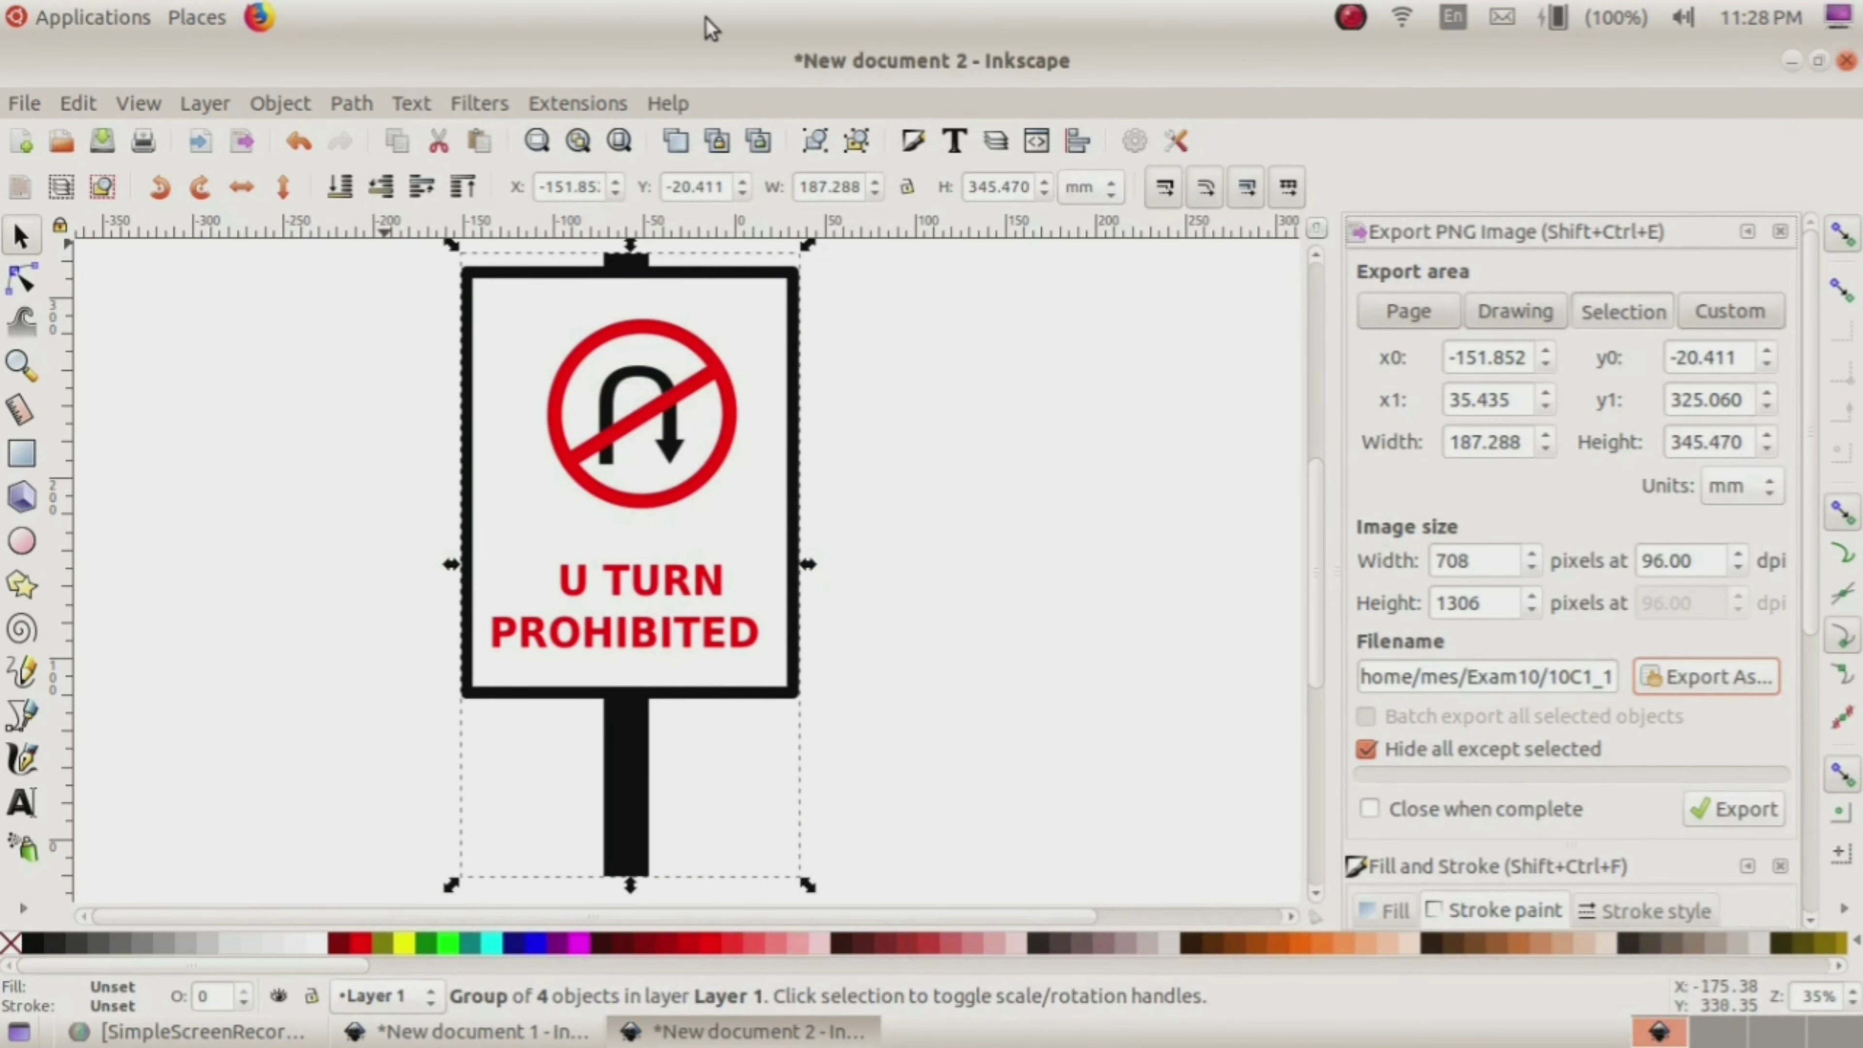